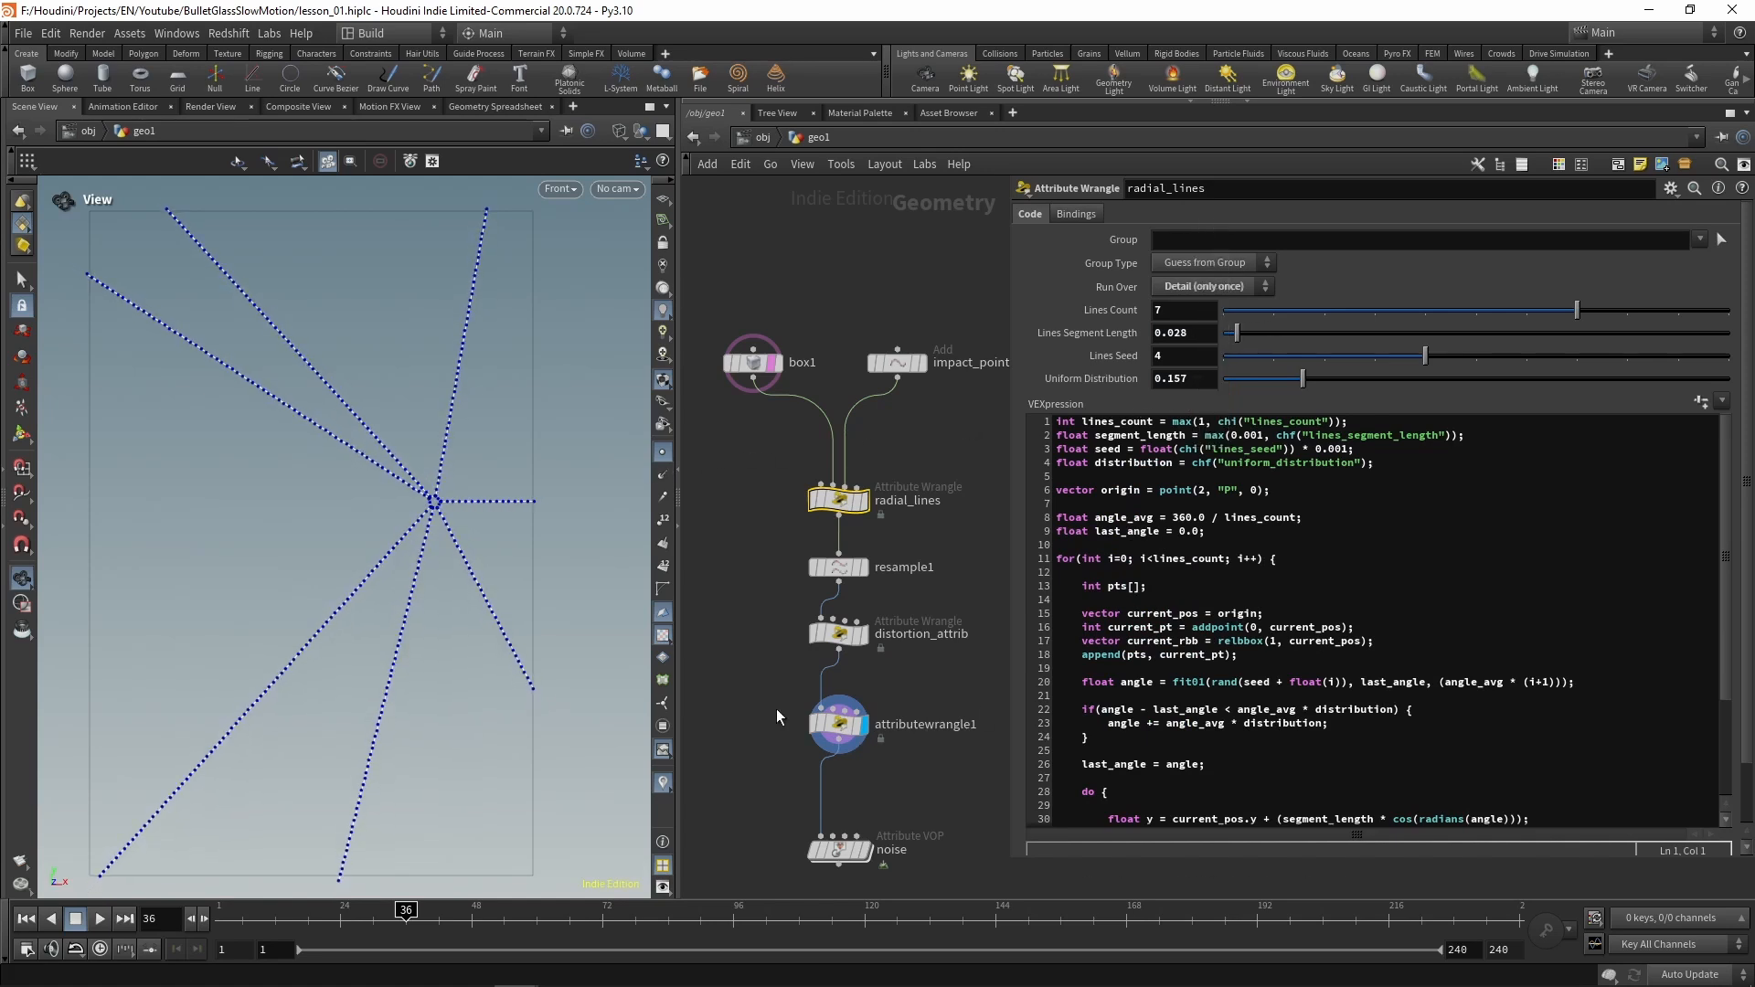
Select the attributewrangle1 node and examine the circle geometry in the viewport with point display off and on
drag(778, 712, 890, 748)
drag(1273, 286, 1561, 333)
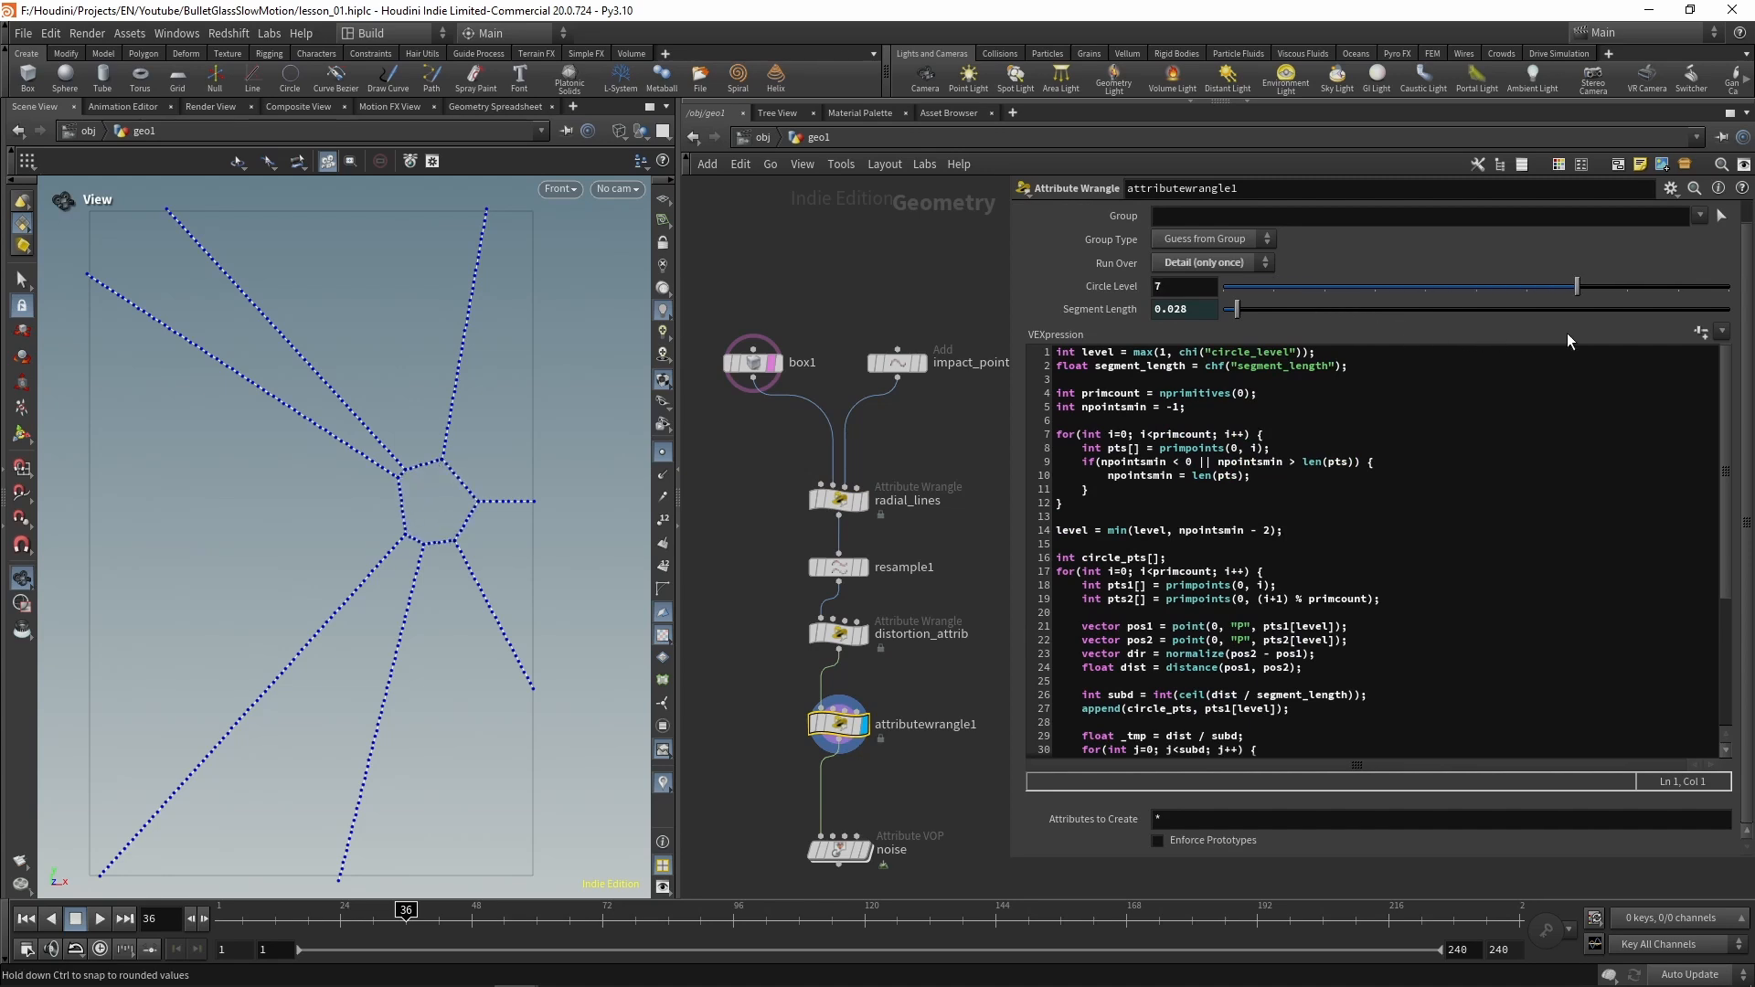
middle_drag(745, 663, 740, 584)
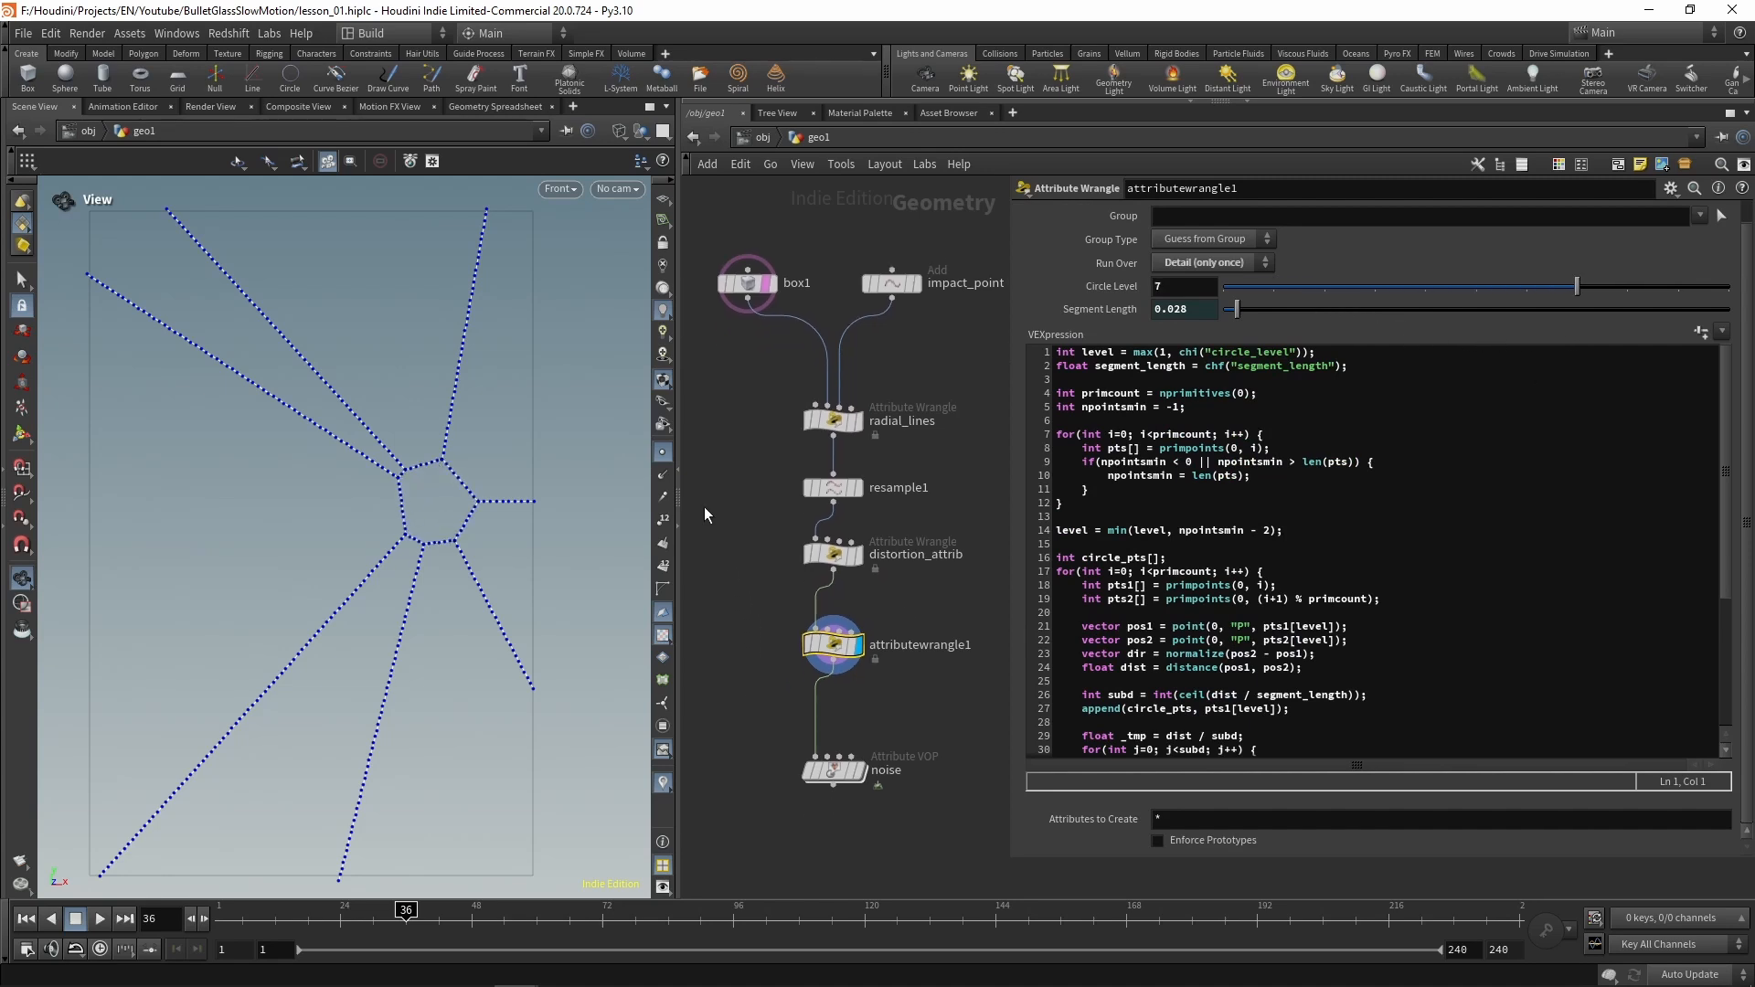
click(670, 449)
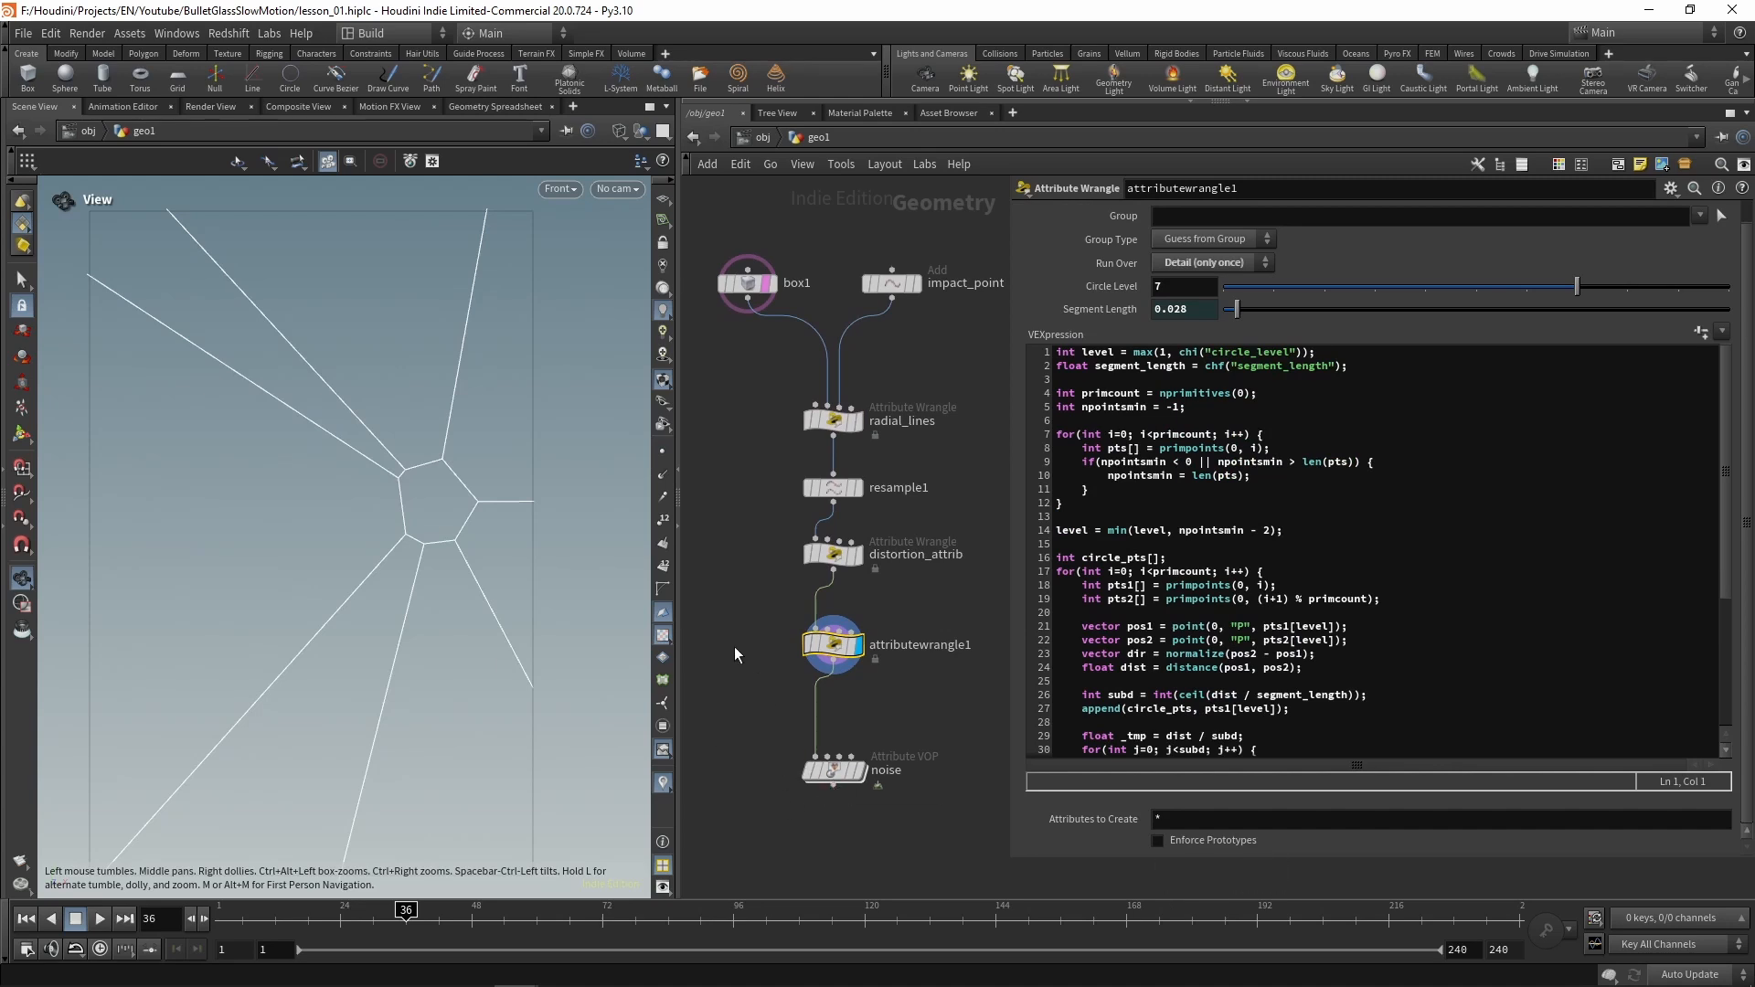
middle_drag(742, 645, 743, 549)
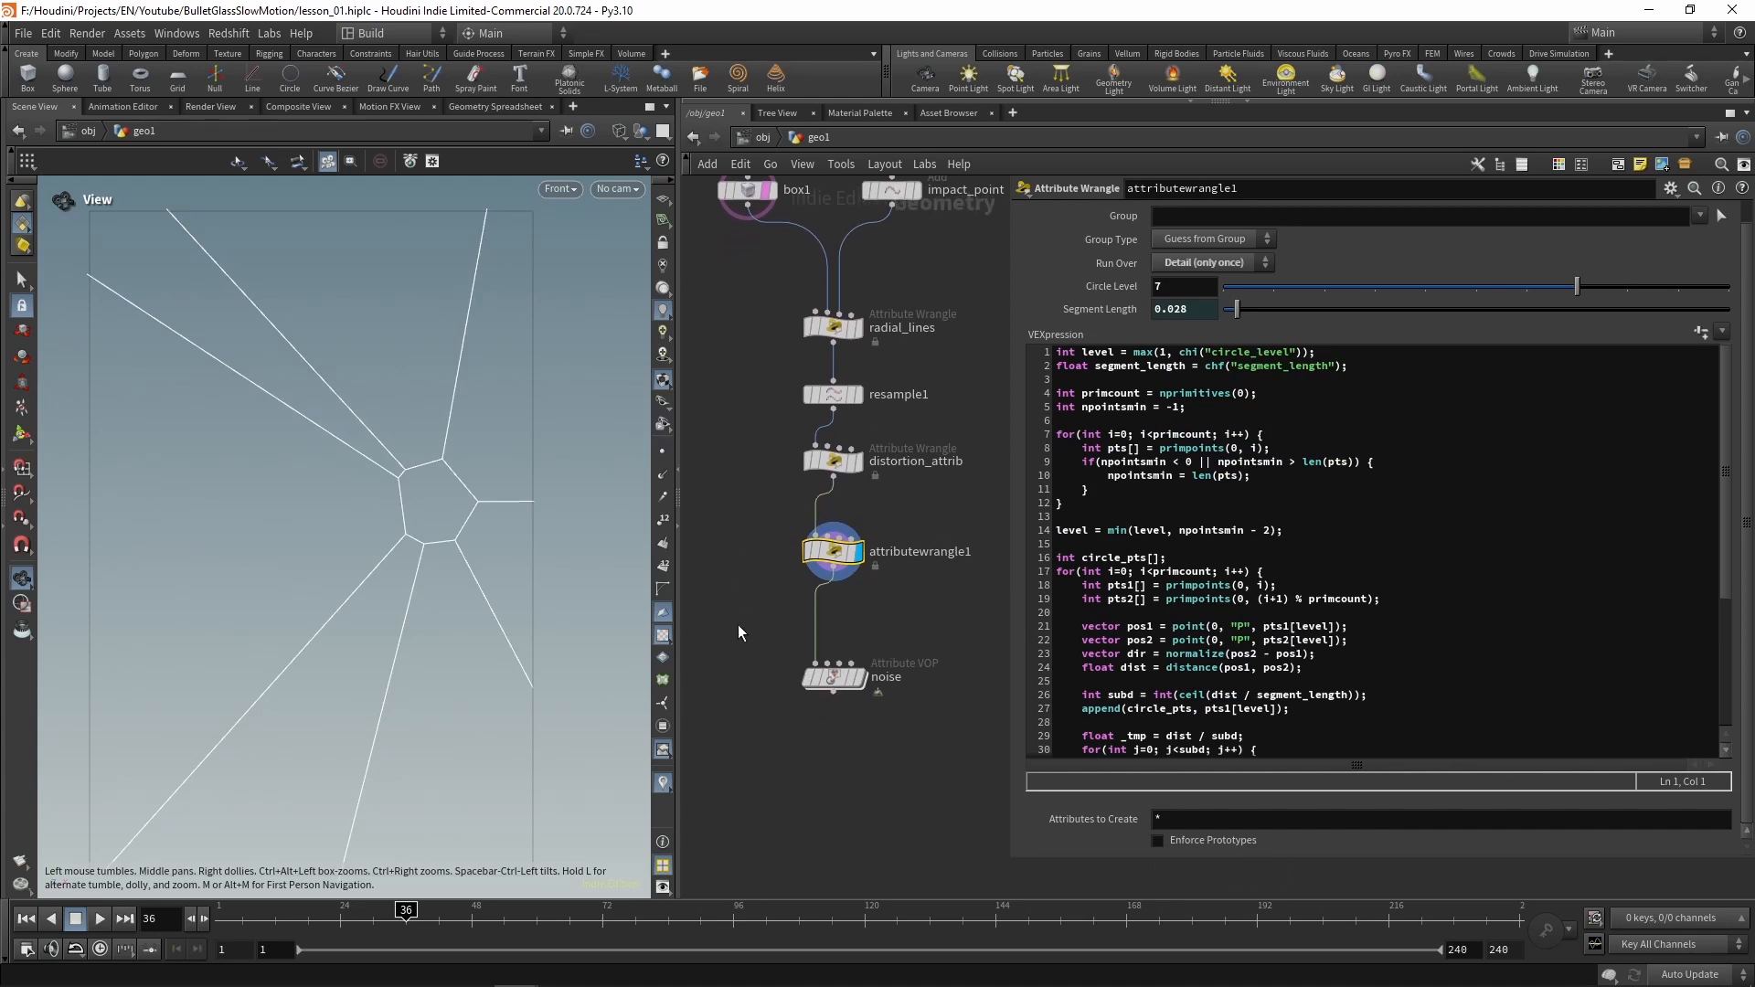
click(662, 451)
right_drag(448, 465, 795, 457)
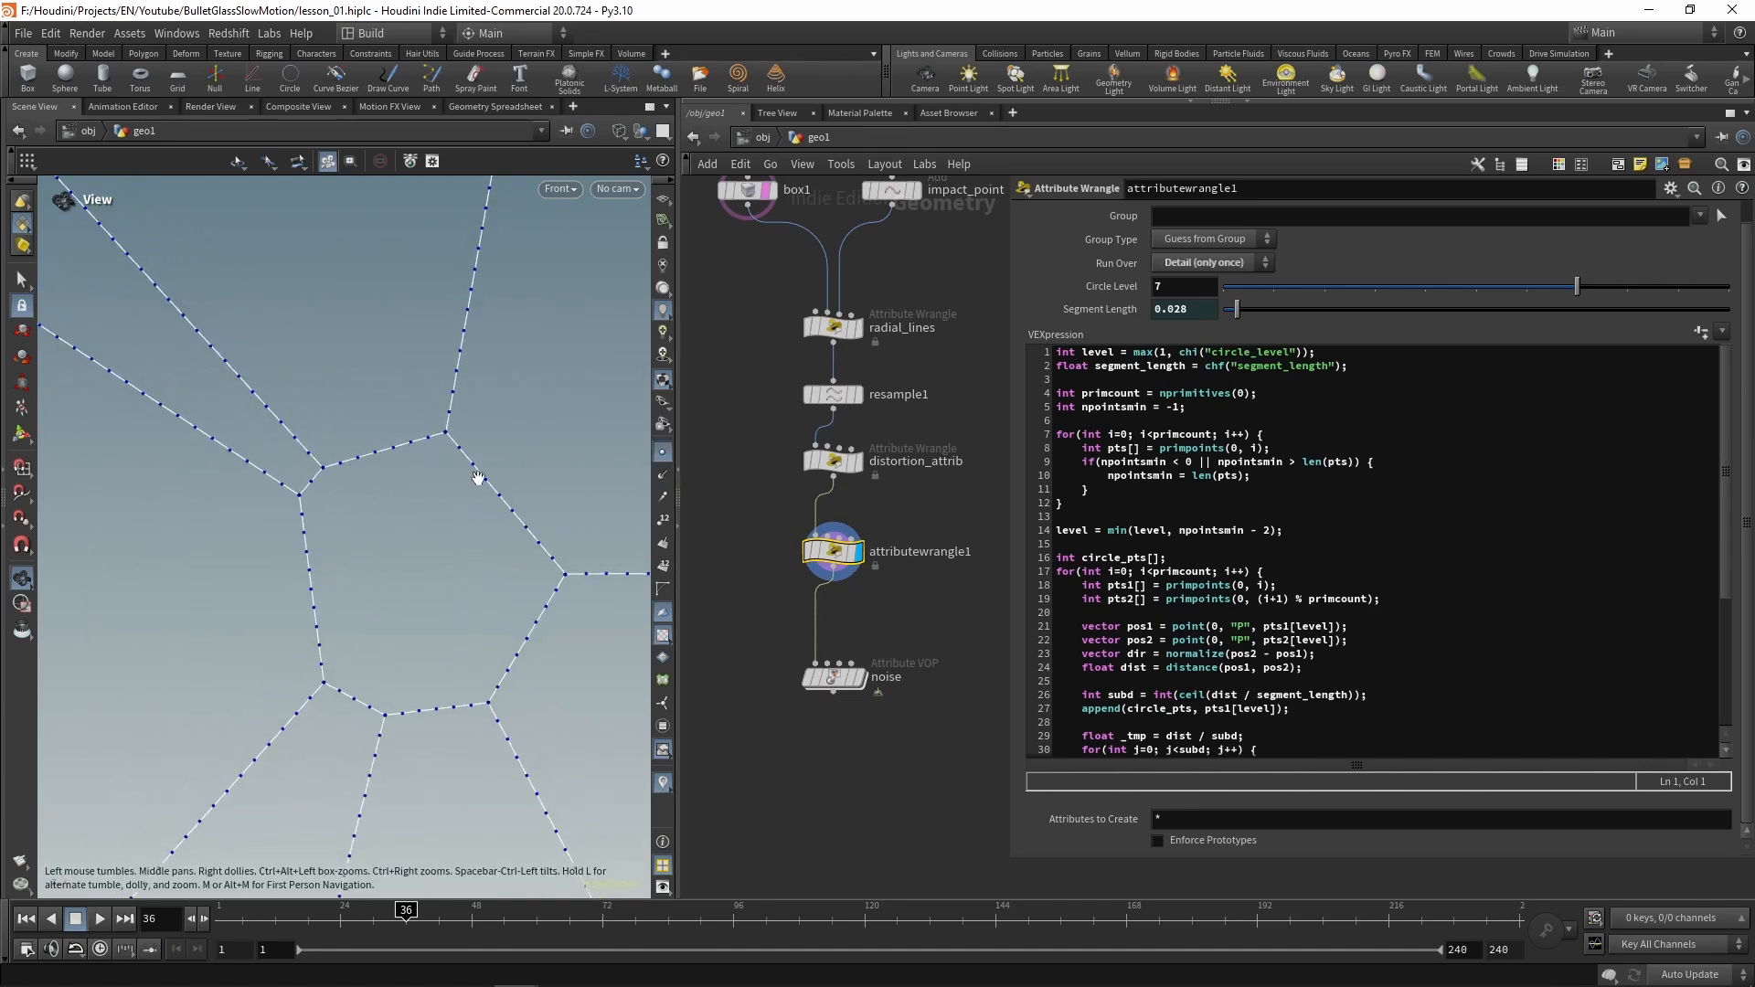
scroll(462, 490, down, 5)
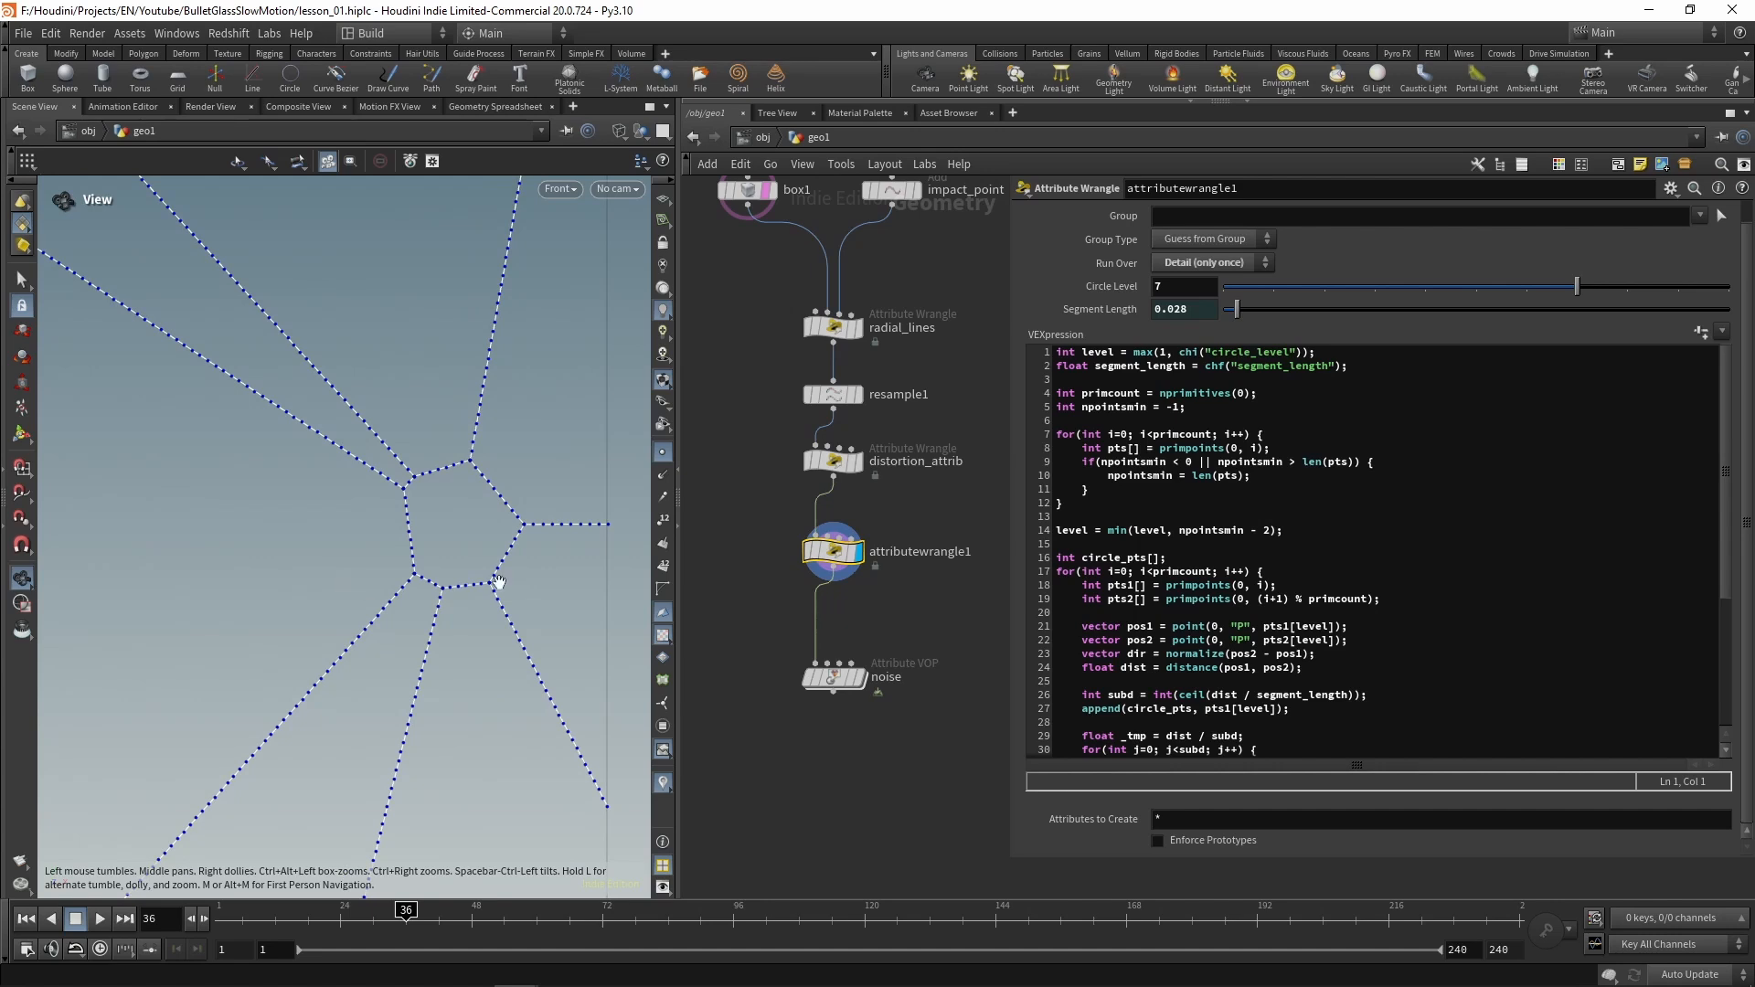
Add the line float distortion = chf("distortion"); below the segment_length declaration in attributewrangle1's VEX code
click(1278, 382)
key(Return)
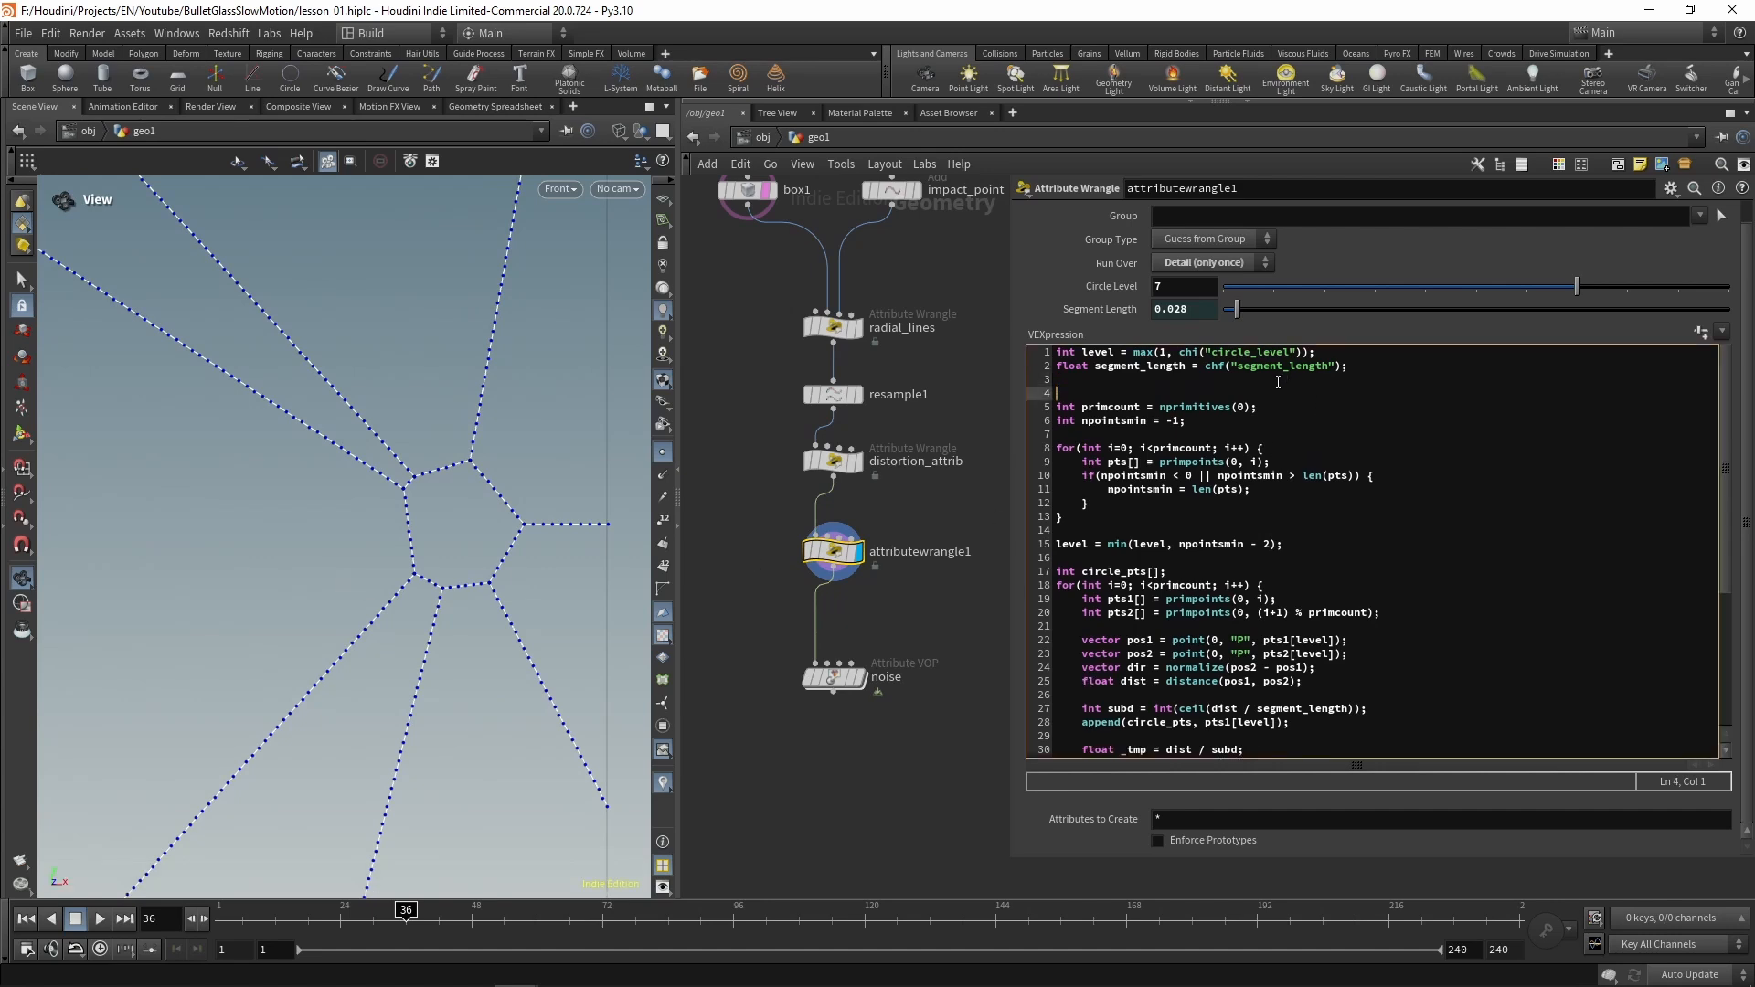
key(Up)
text(float dist)
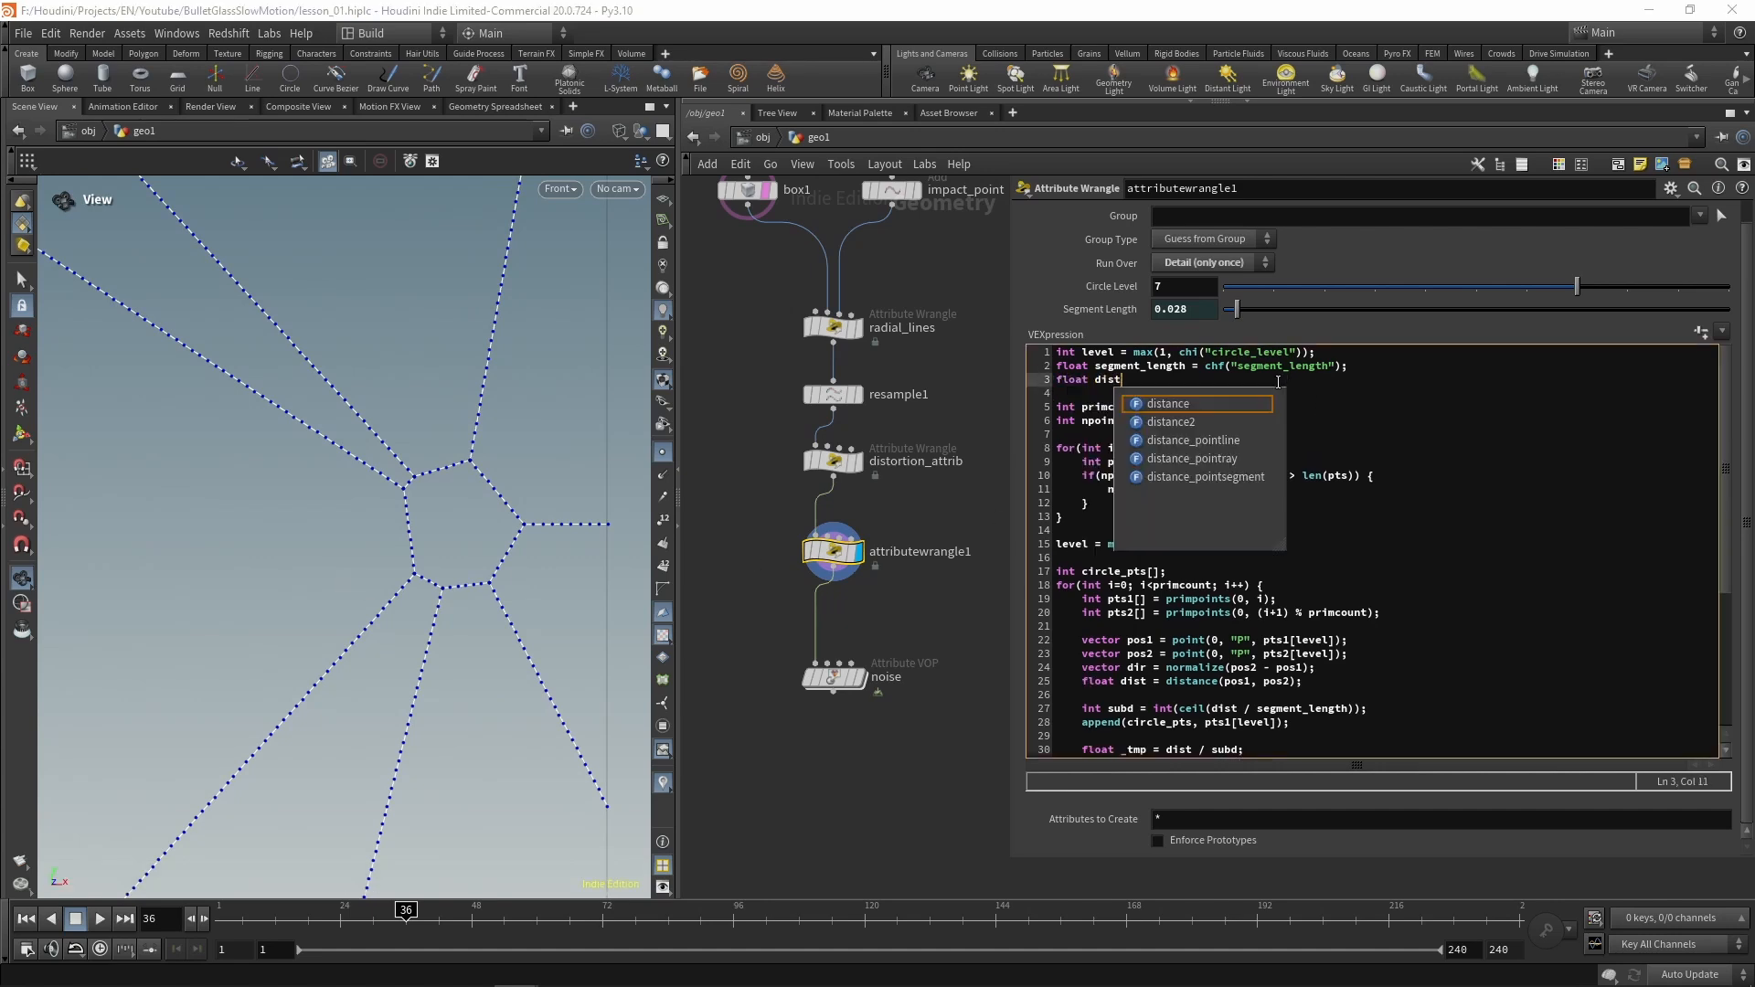
text(ortion = chf(")
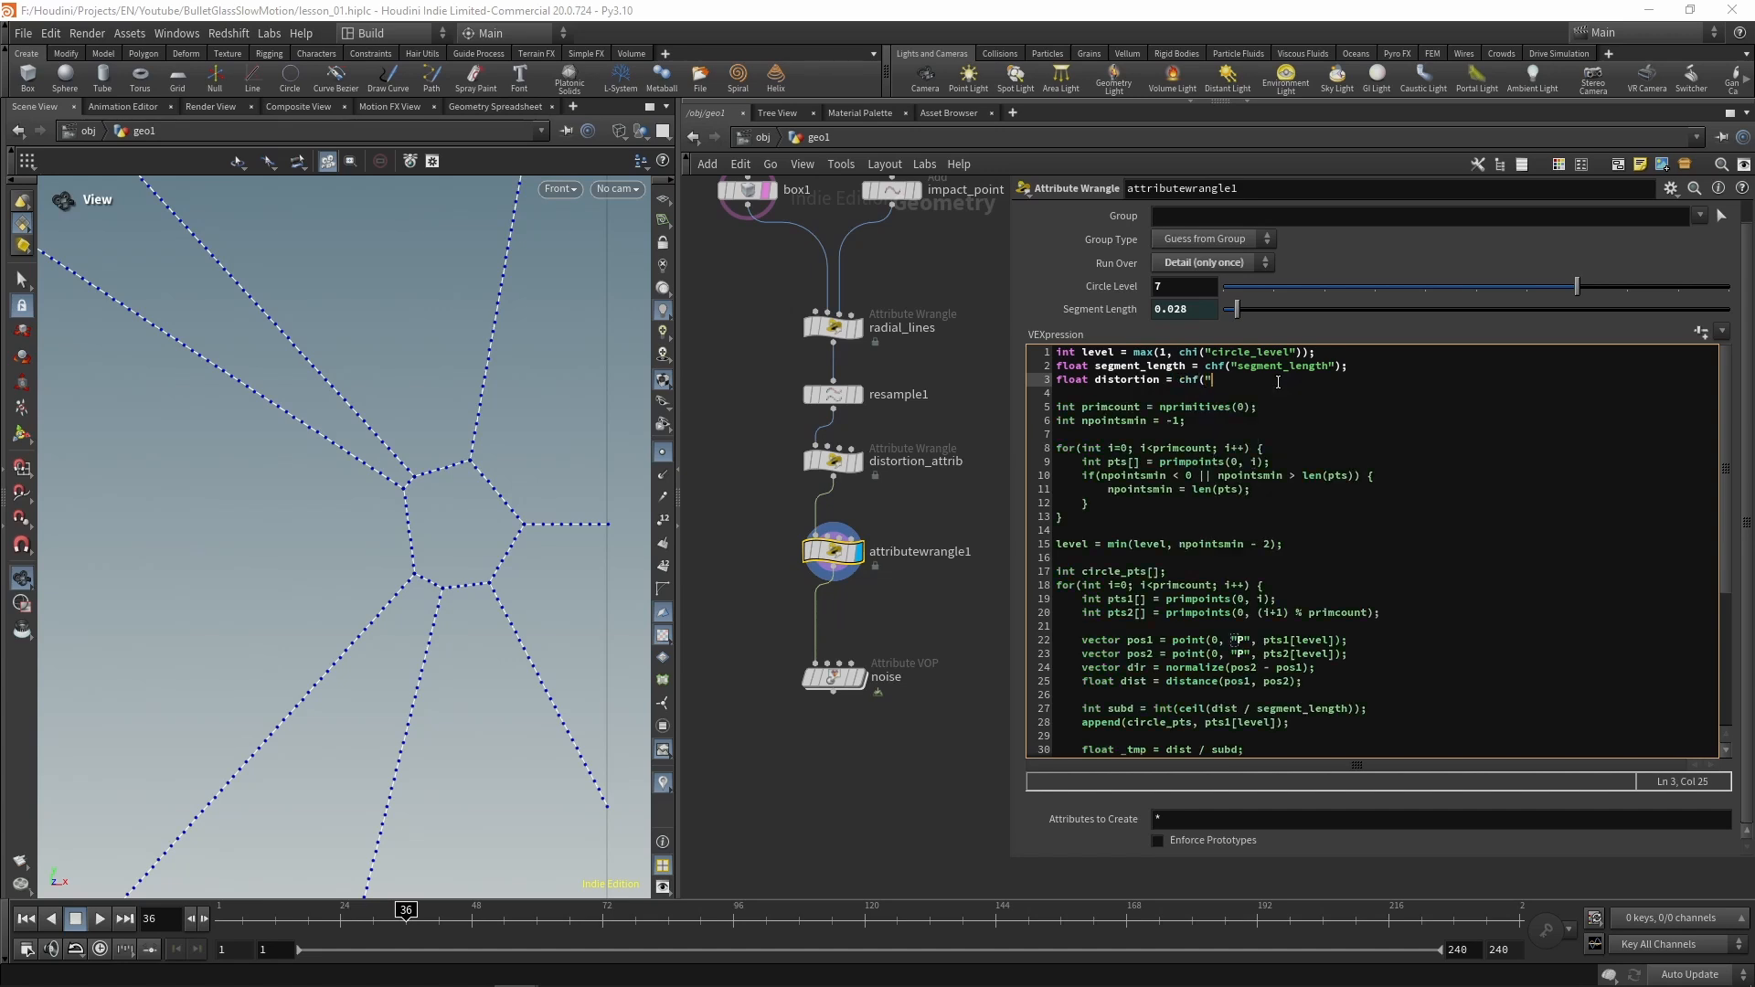
text(distortion");)
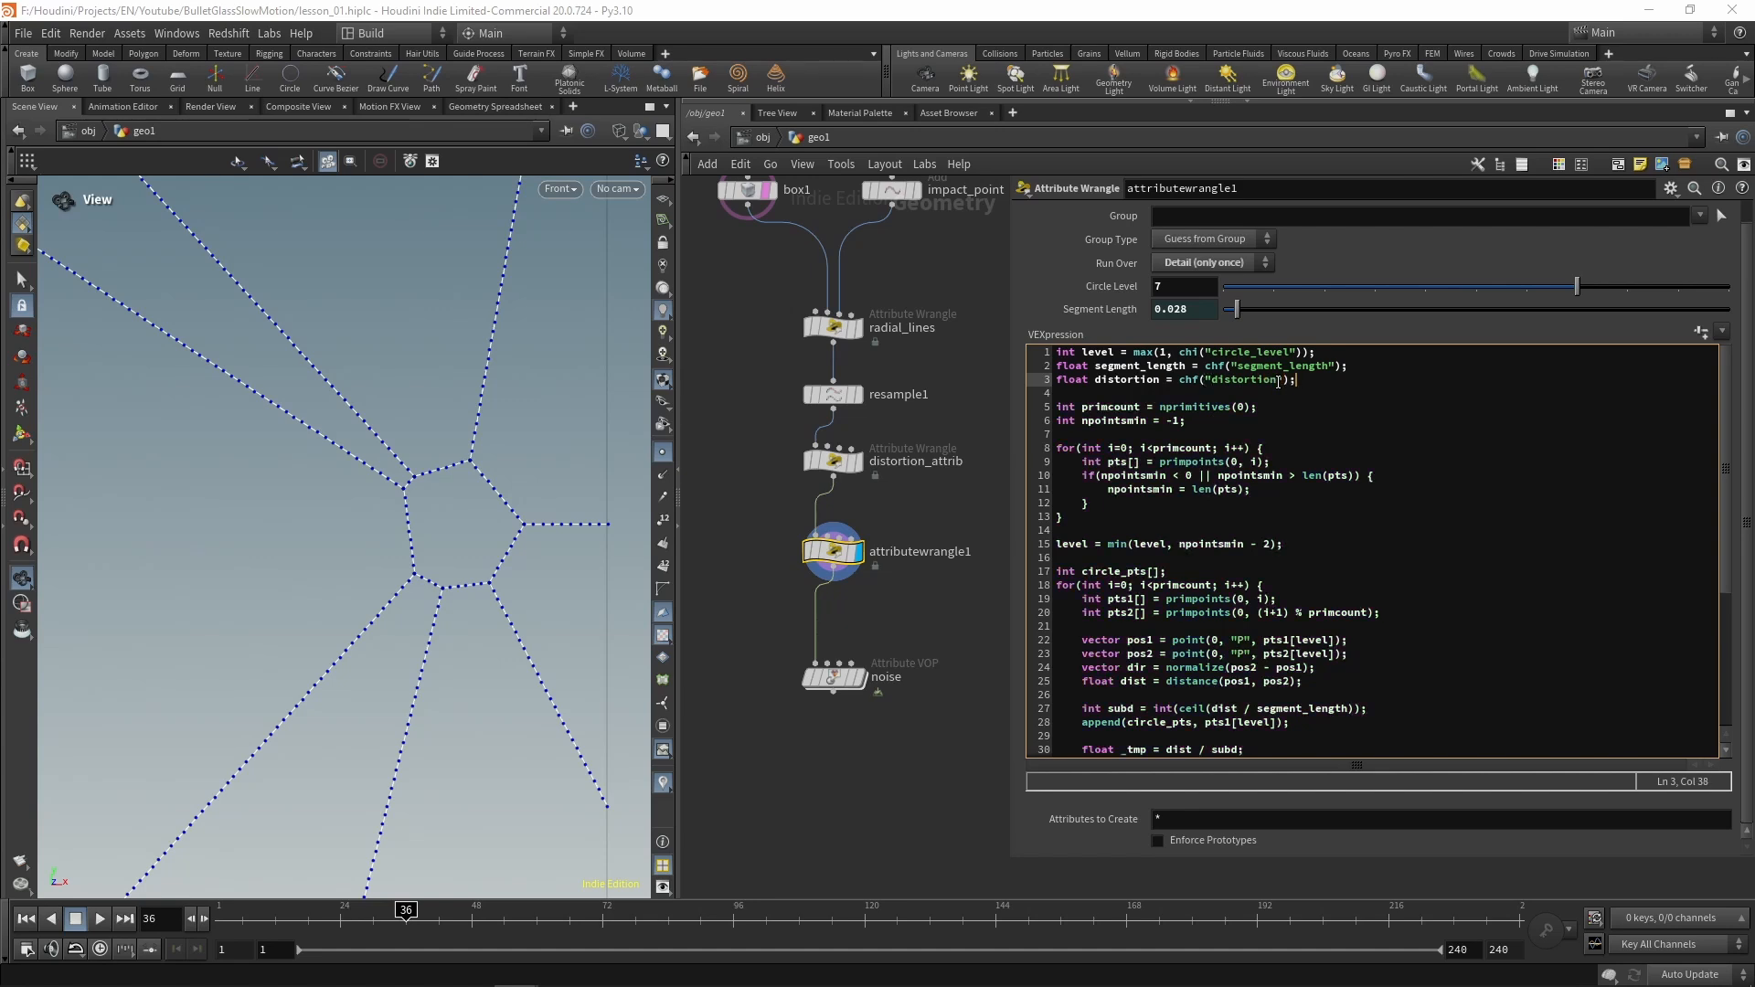
Insert setpointattrib(0, "distortion", newpt, distortion); after the addpoint line in the inner subdivision loop
scroll(1278, 382, down, 5)
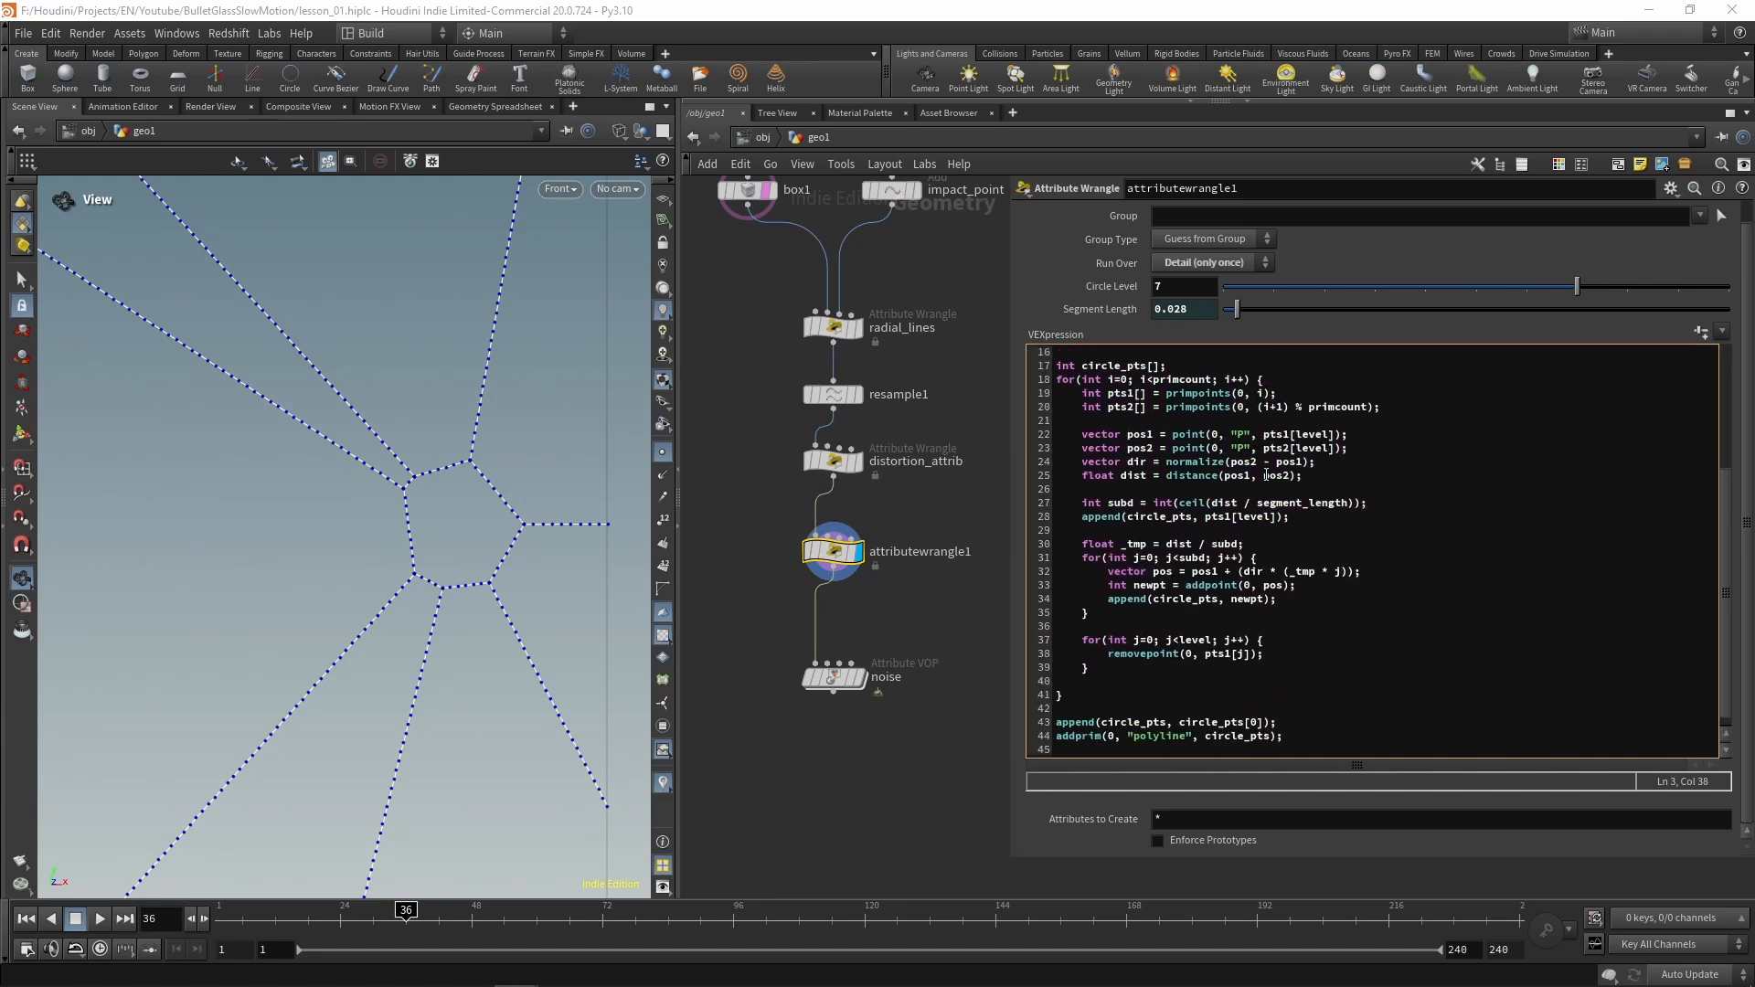
click(1335, 586)
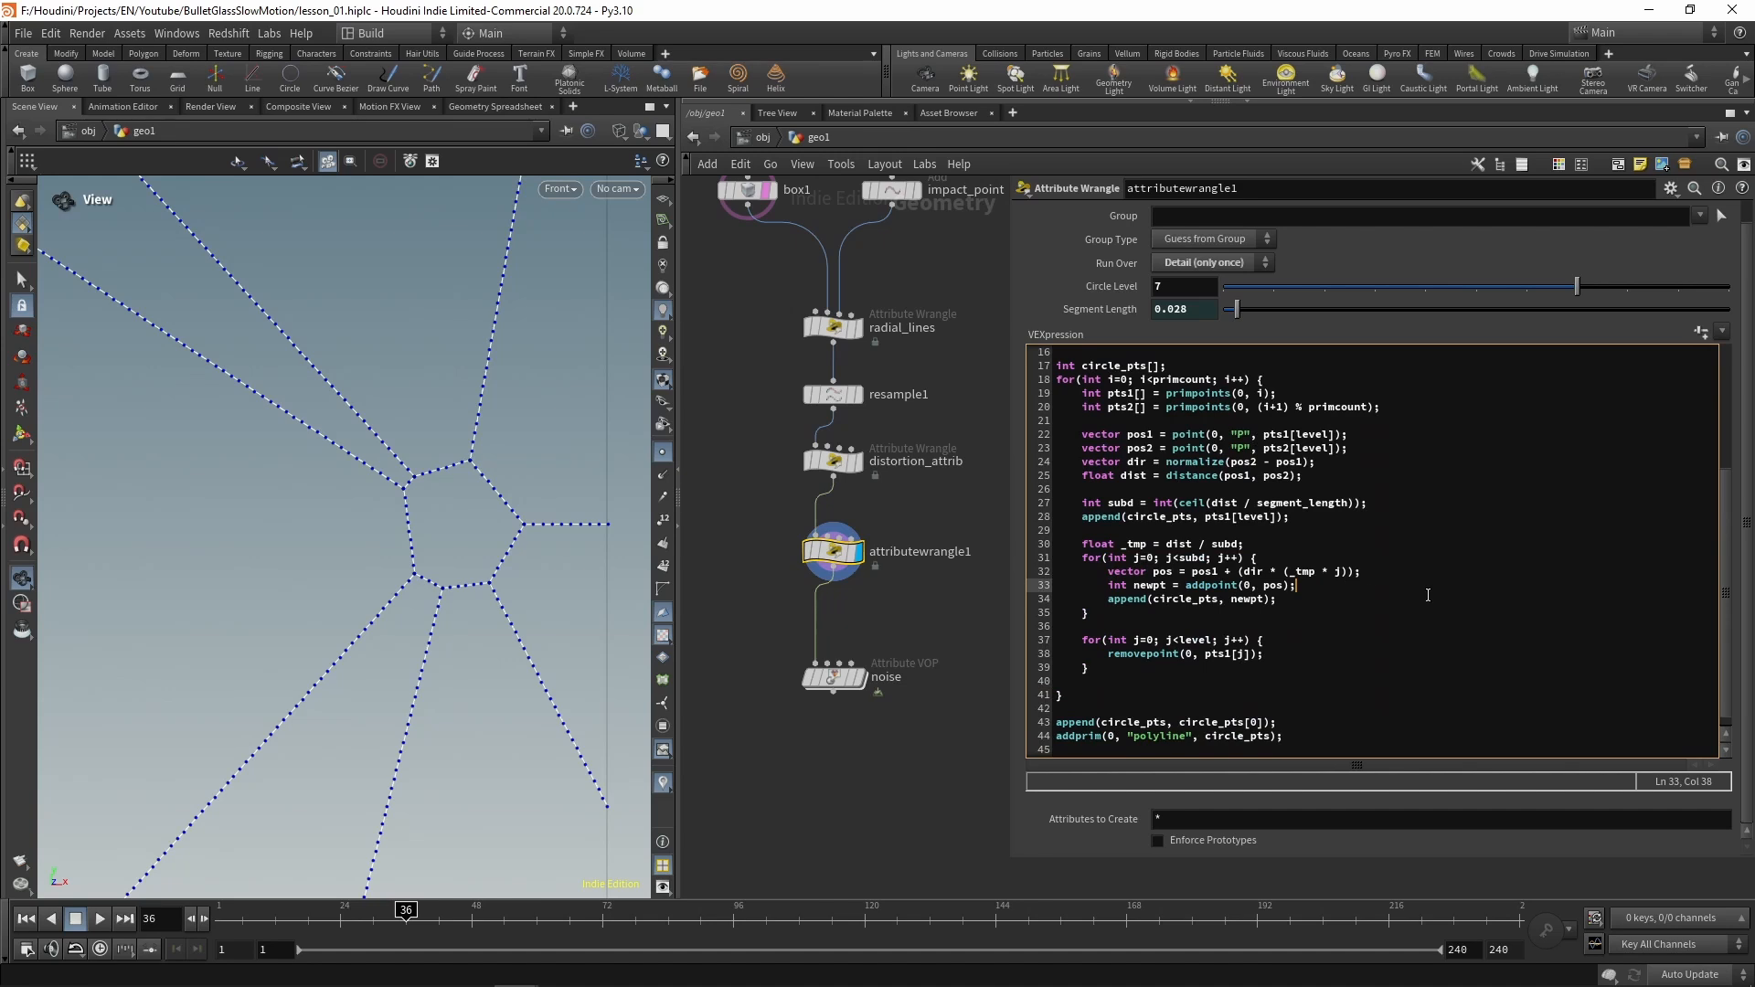
key(Return)
text(setpoi)
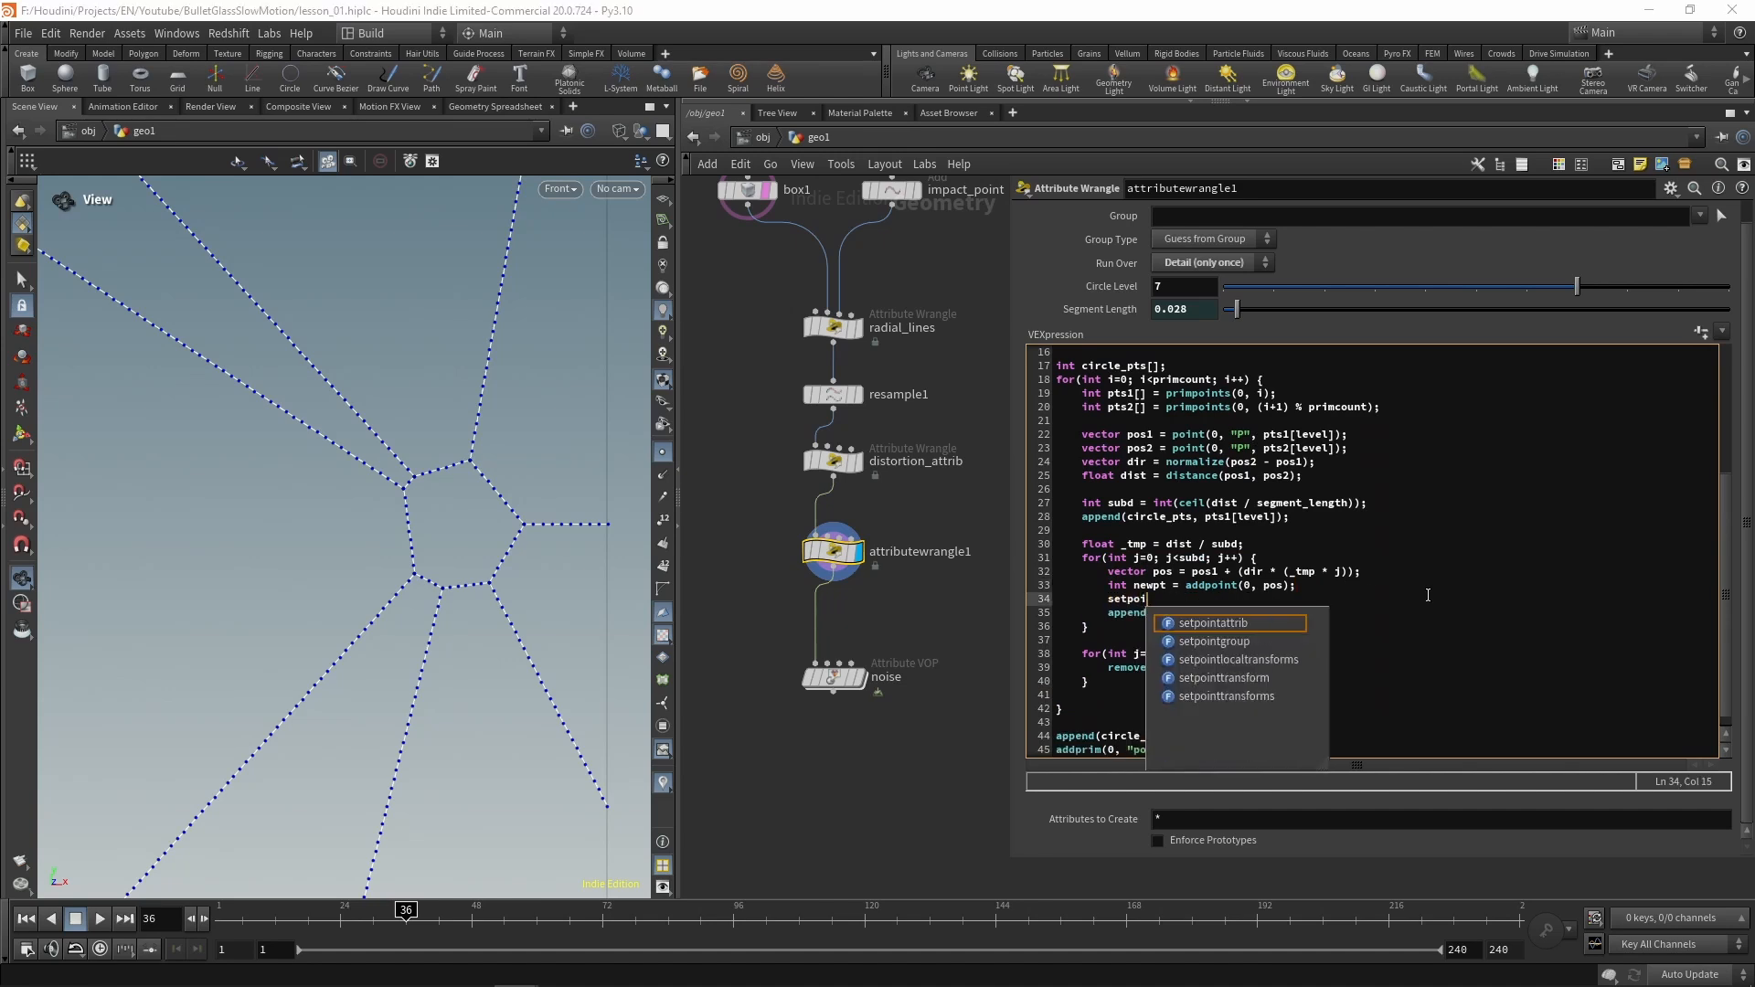
text(ntattrib)
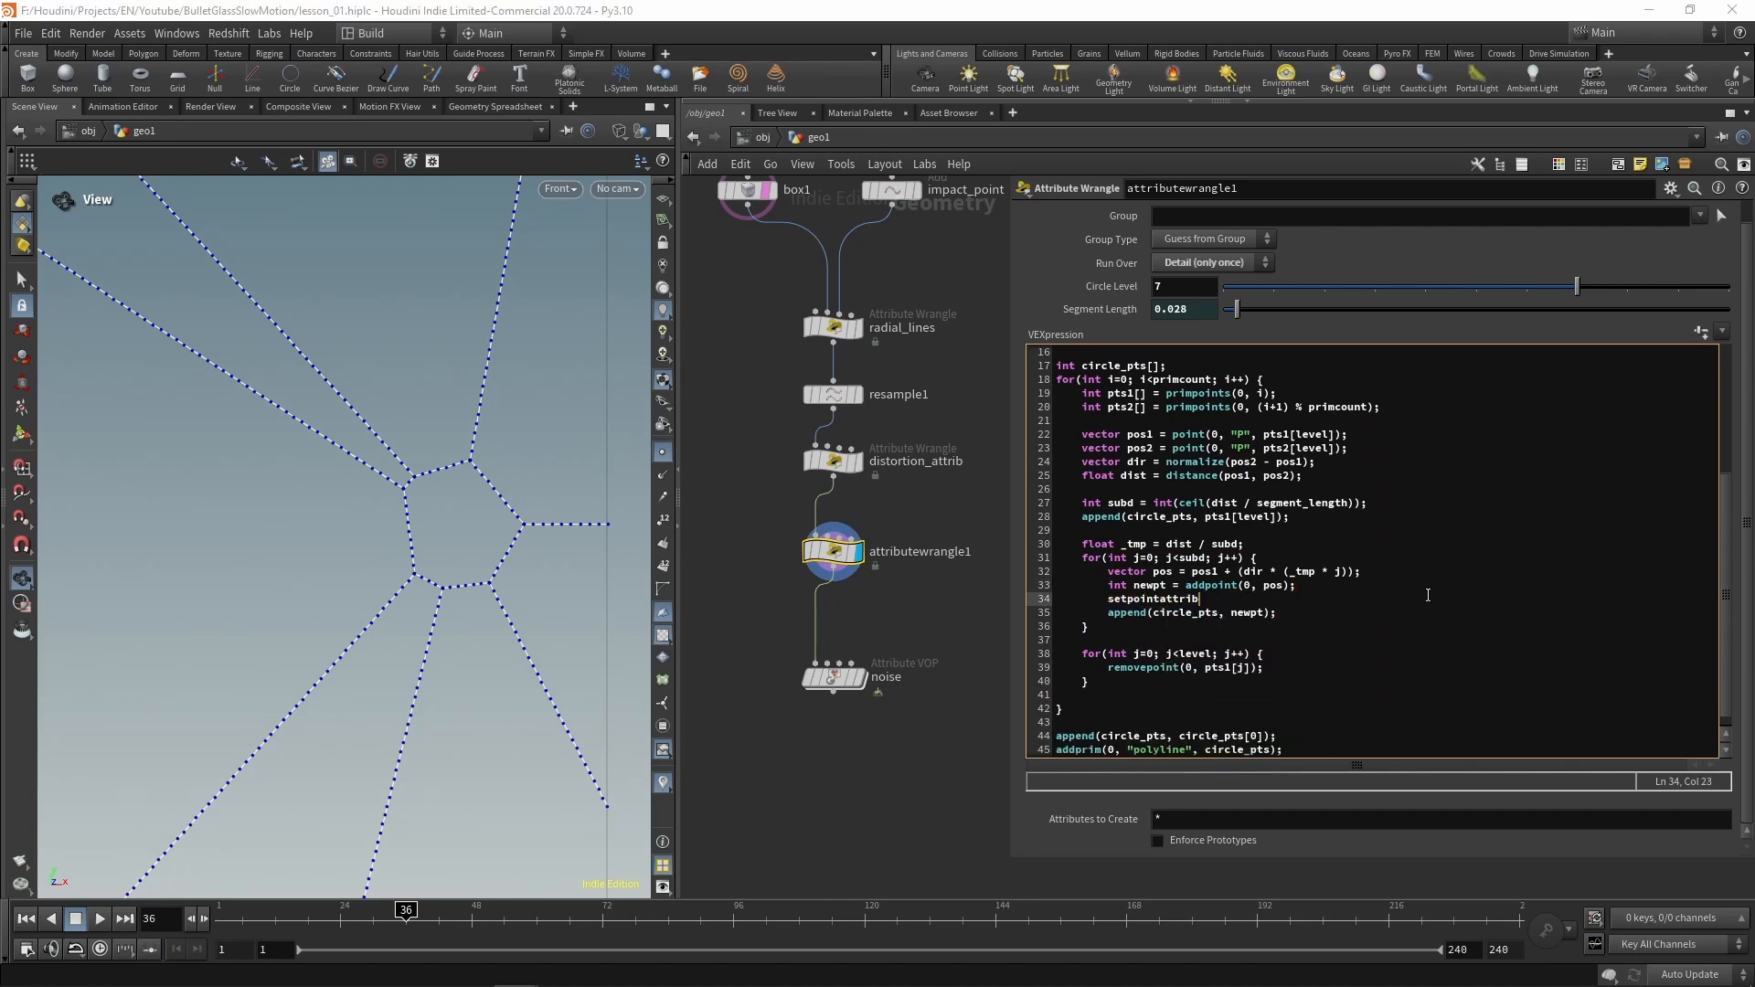
text((0, ")
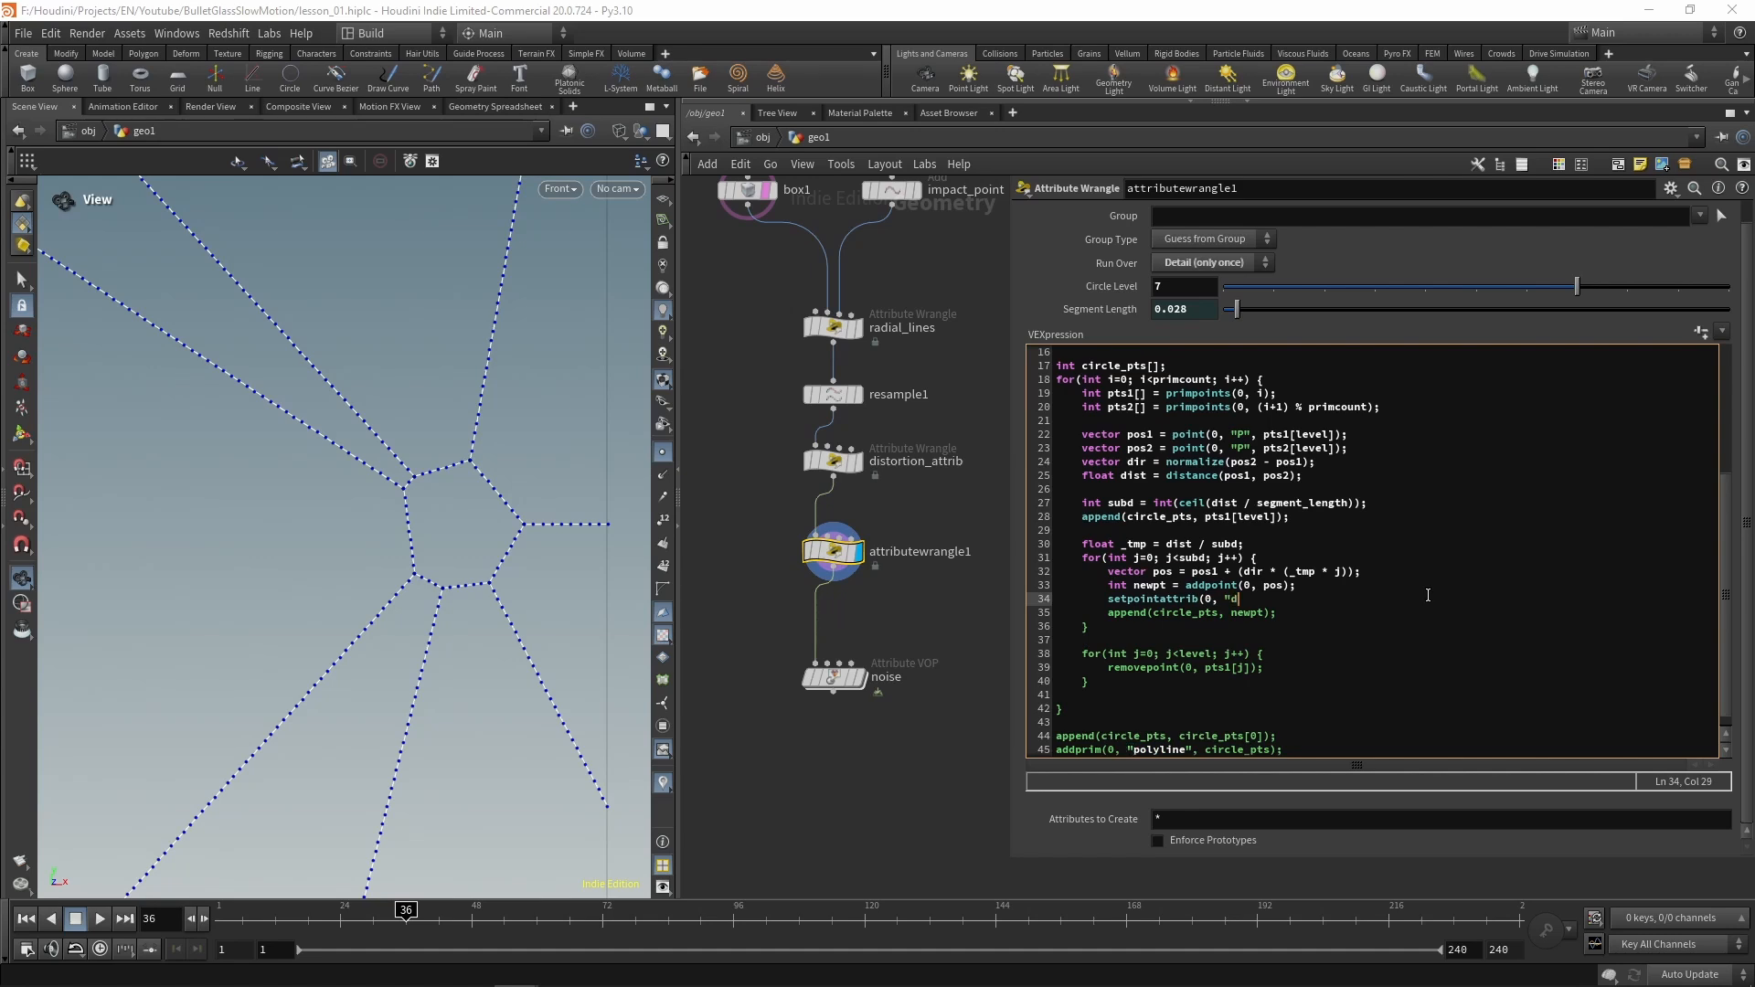
text(distortion", newpt,)
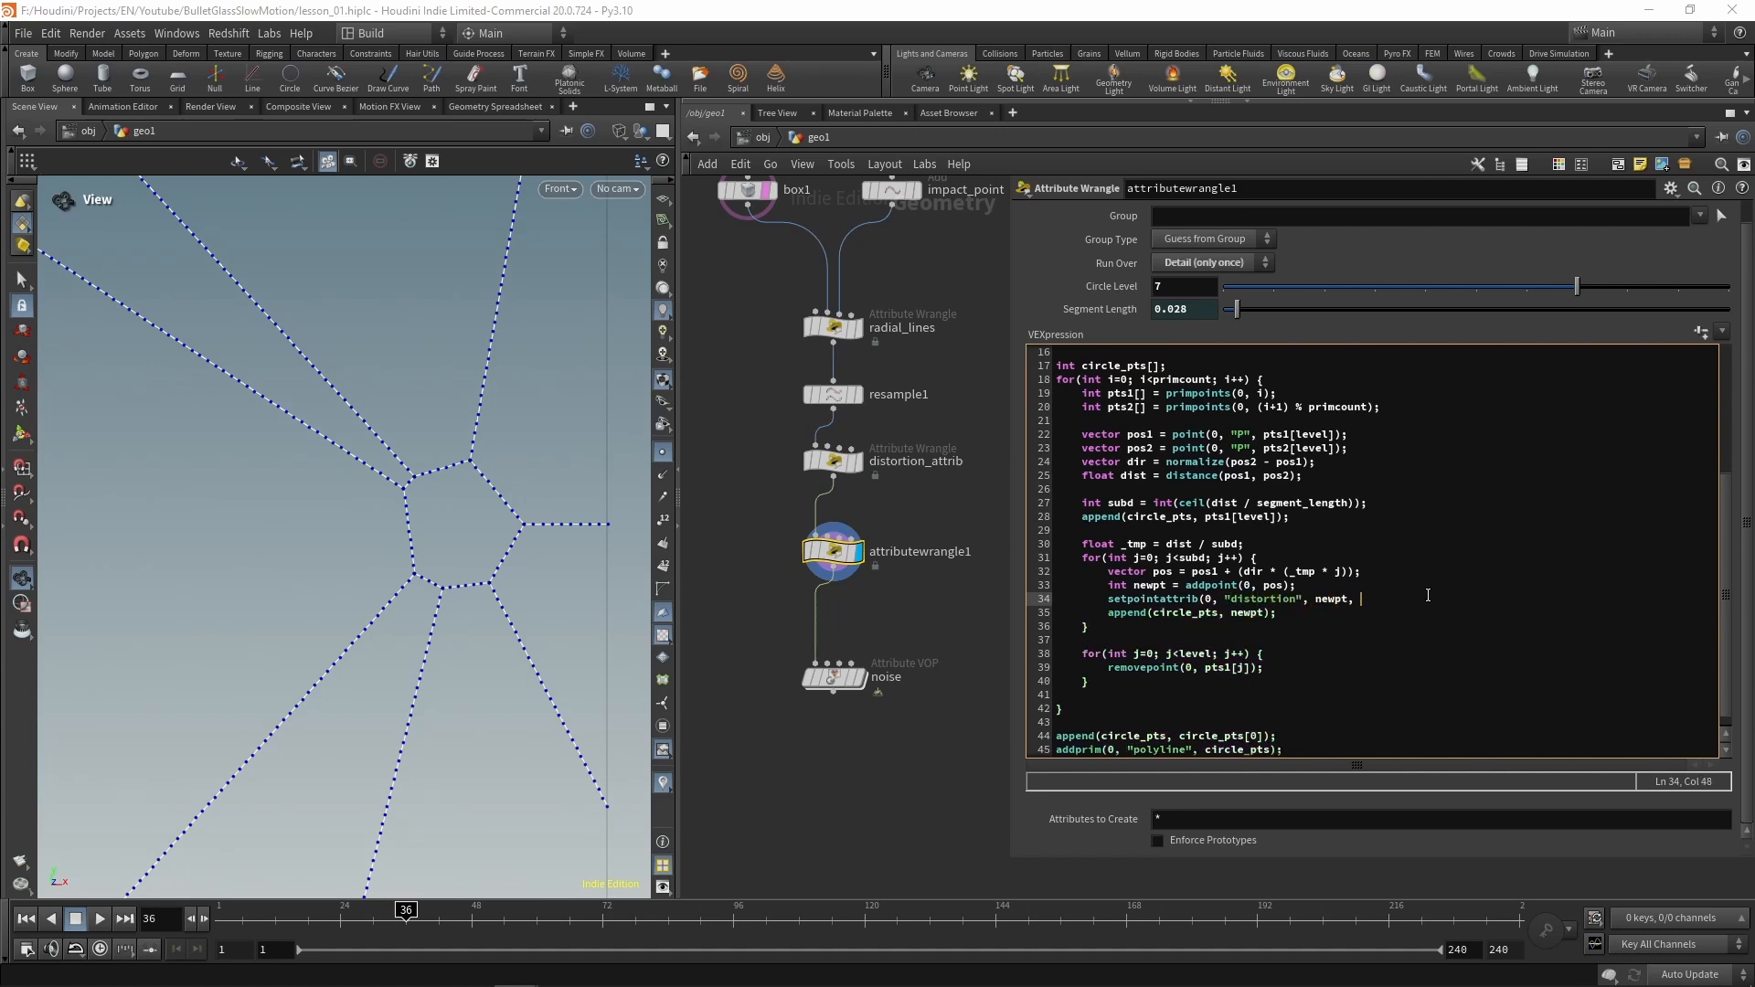
text( distortion);)
With the noise node displayed, create attributewrangle1's Distortion parameter from its code and set it to 0.056
click(860, 678)
click(827, 677)
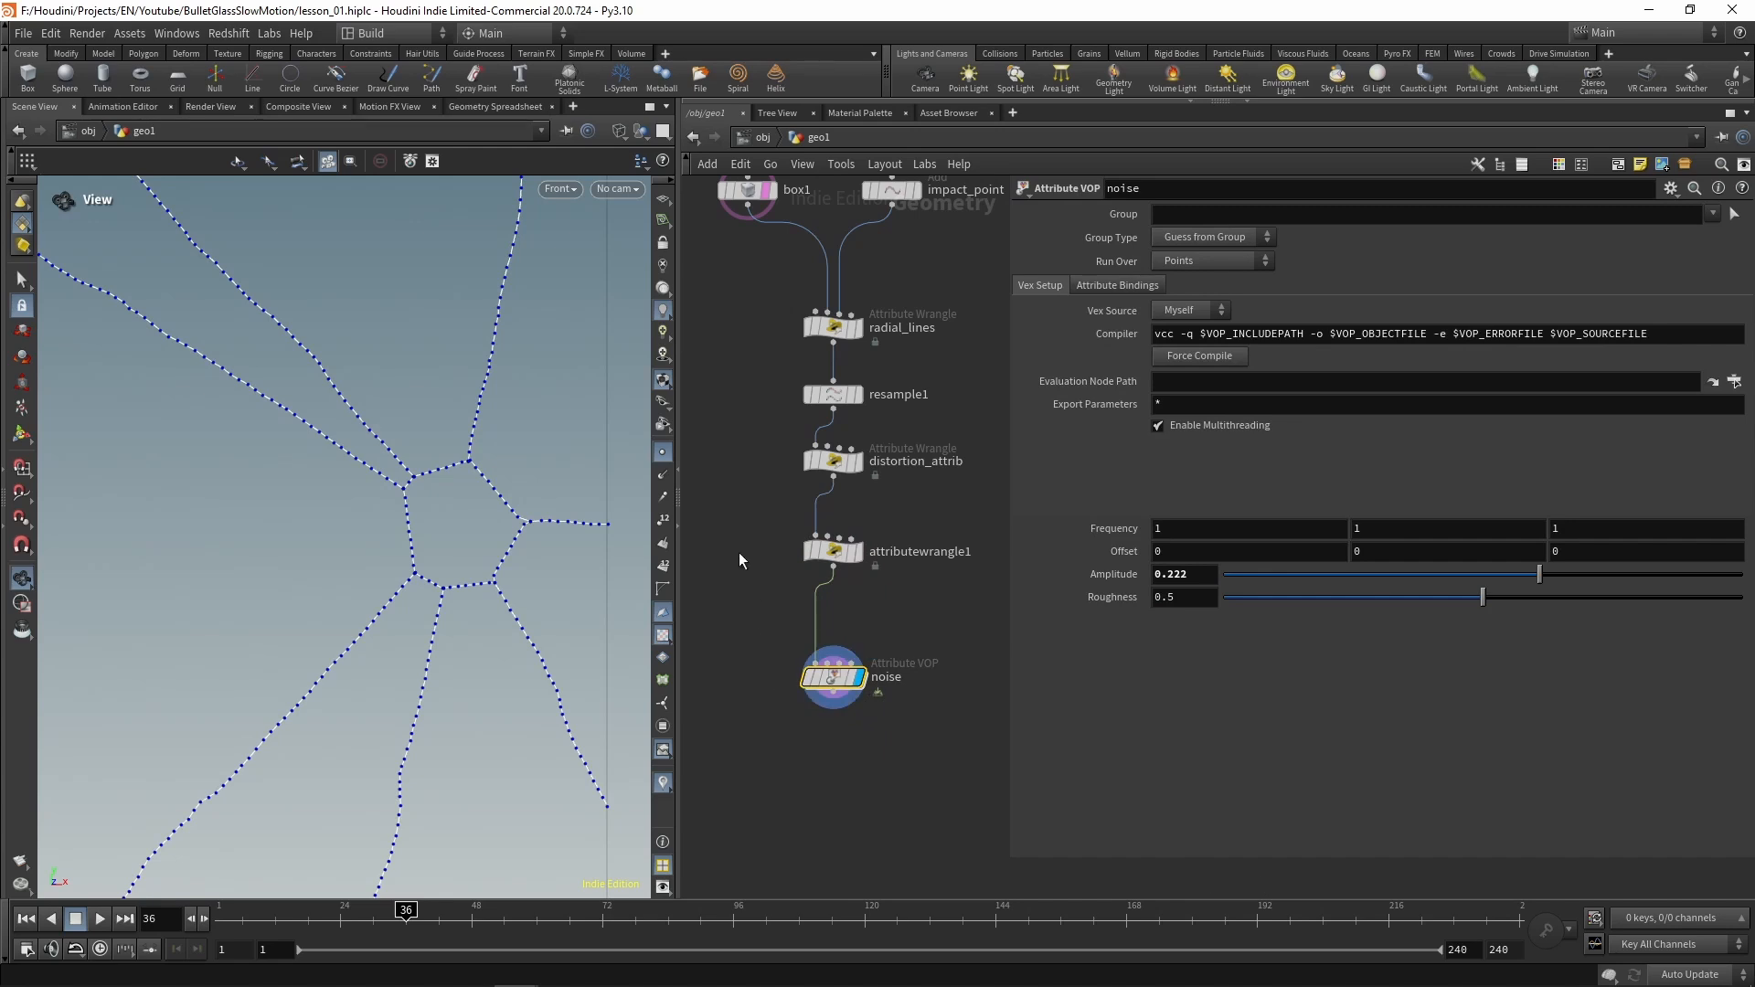
click(832, 551)
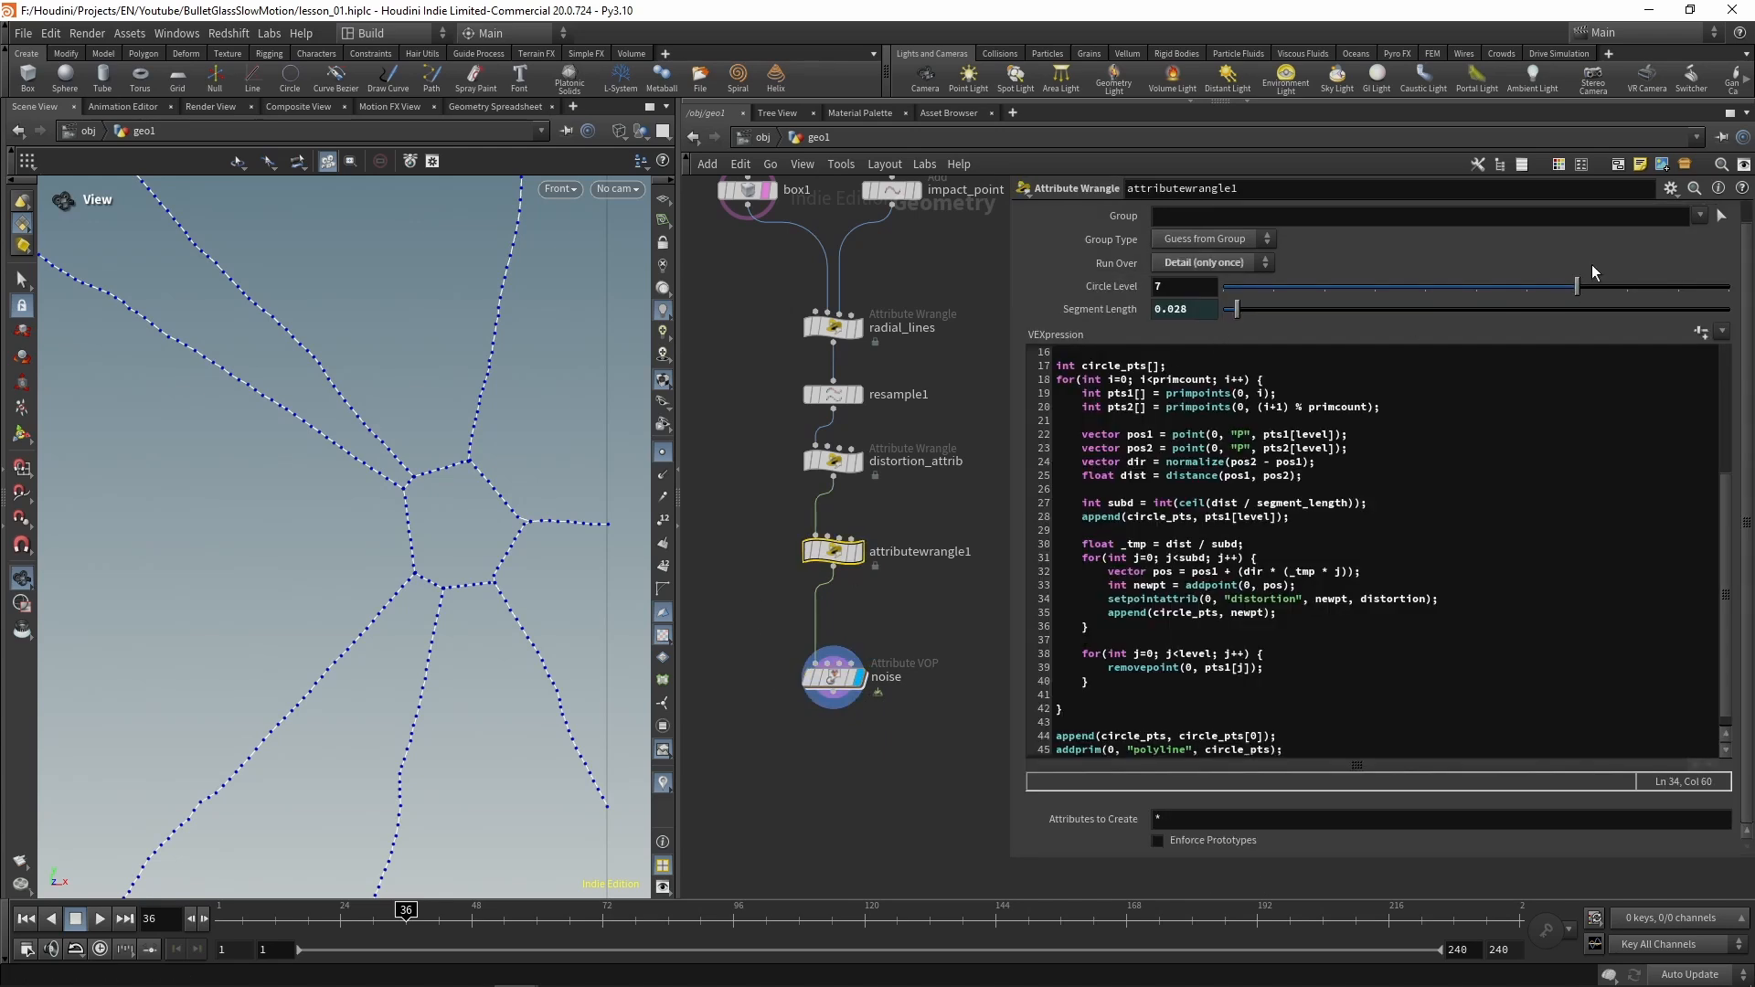
click(1693, 334)
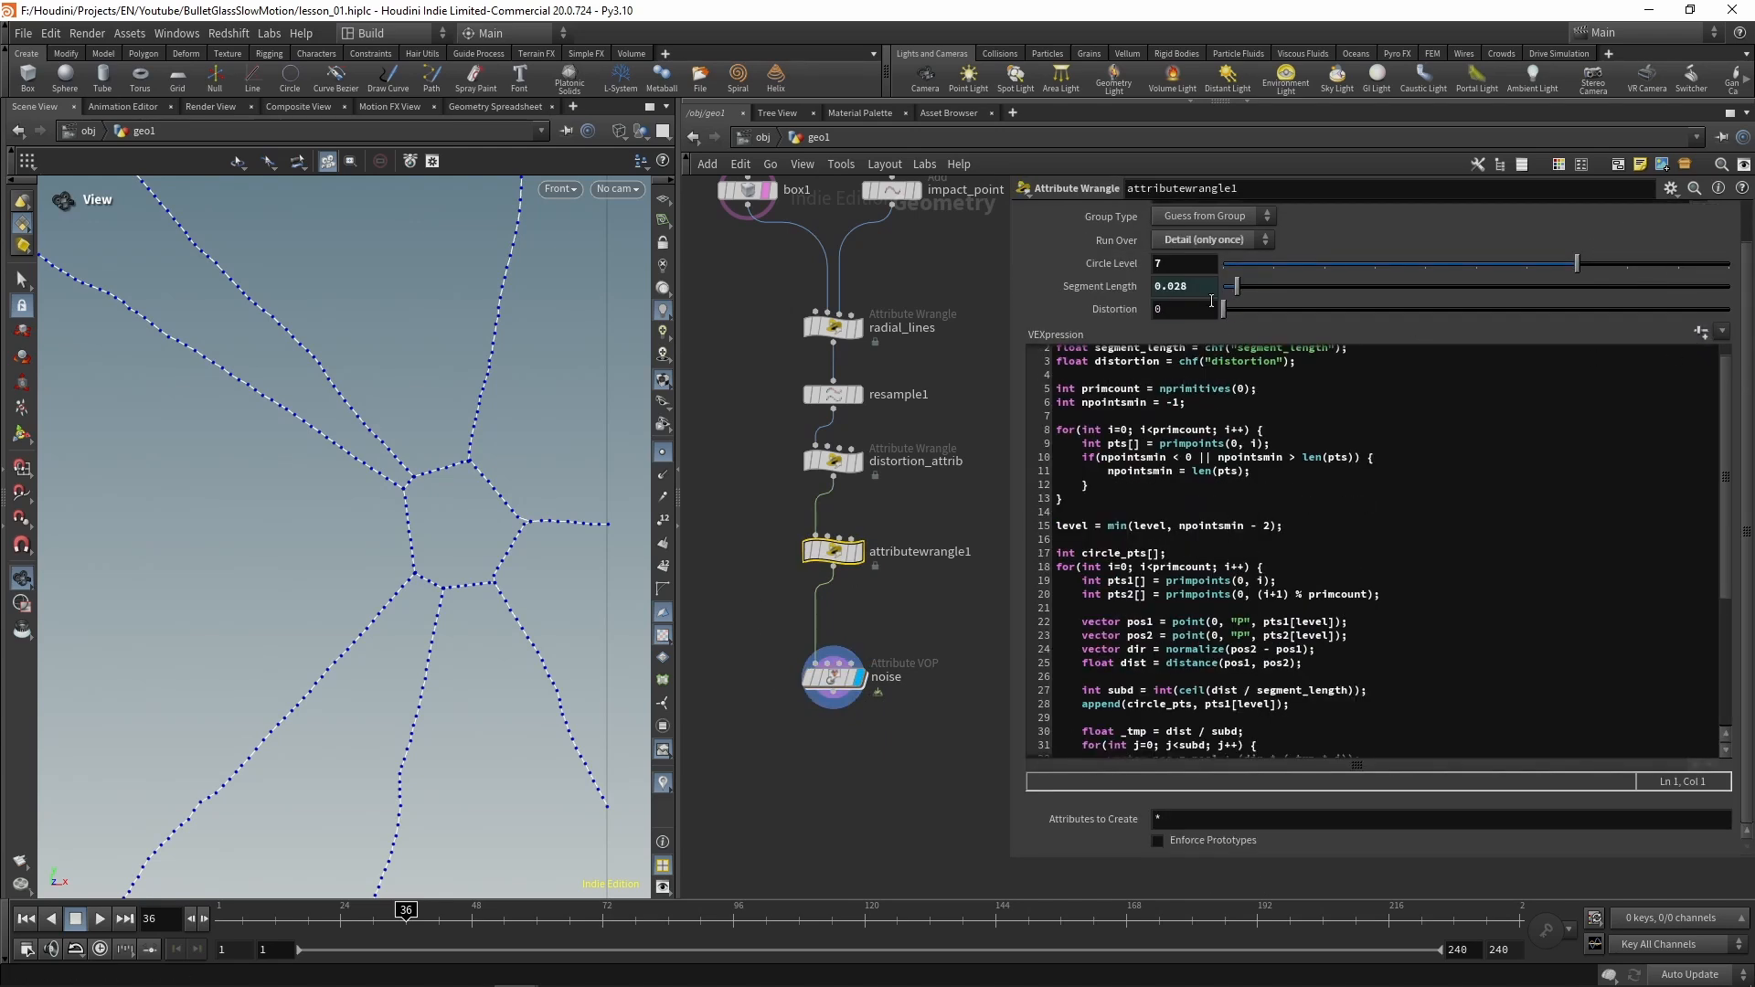
drag(1225, 309, 1285, 332)
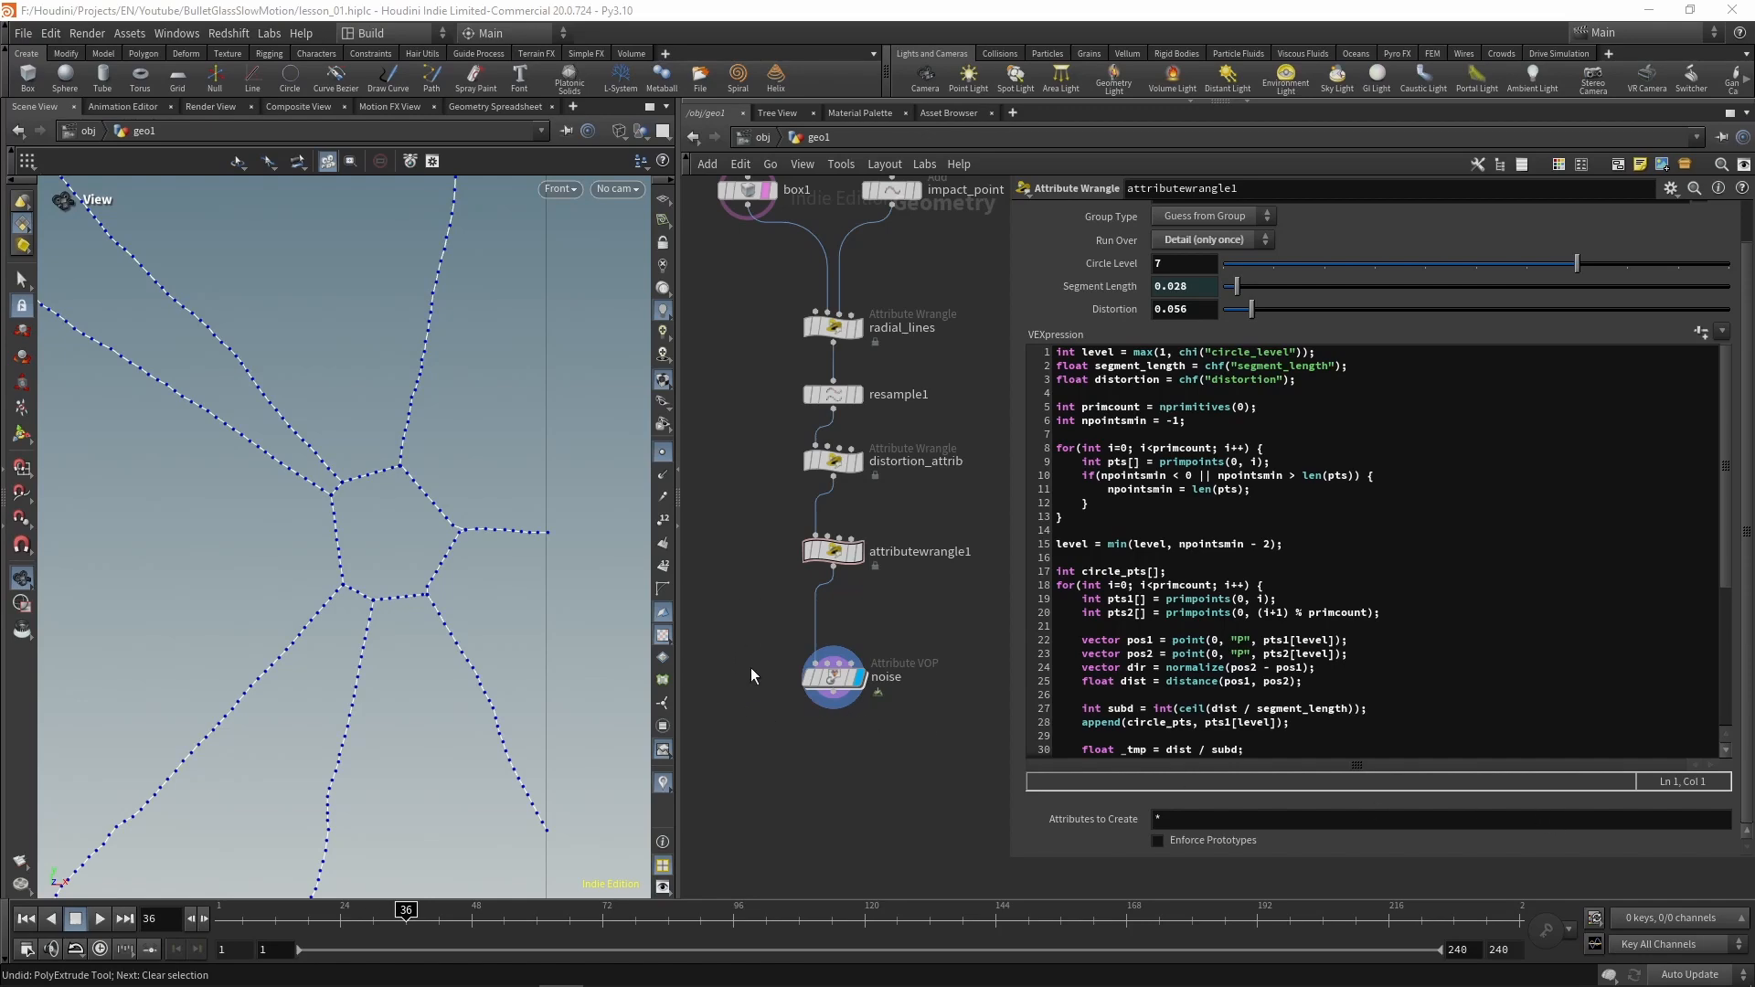
Insert a PolyExtrude node between attributewrangle1 and the noise node
key(Tab)
text(polyex)
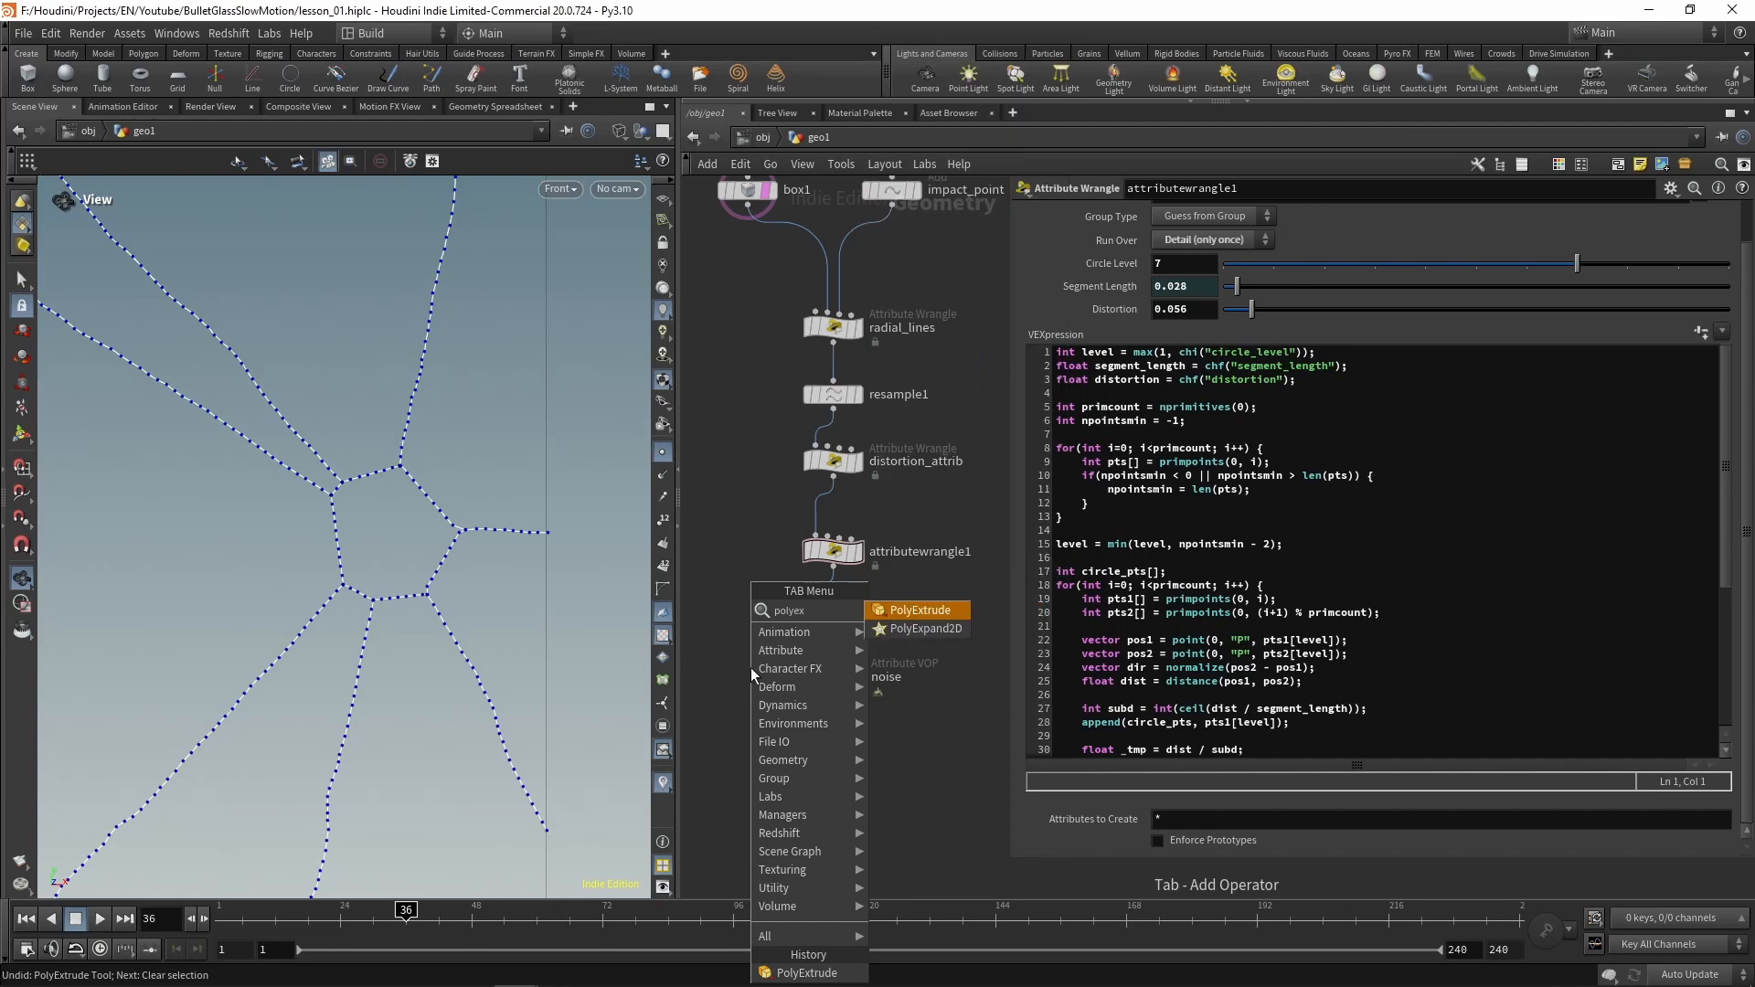
key(Return)
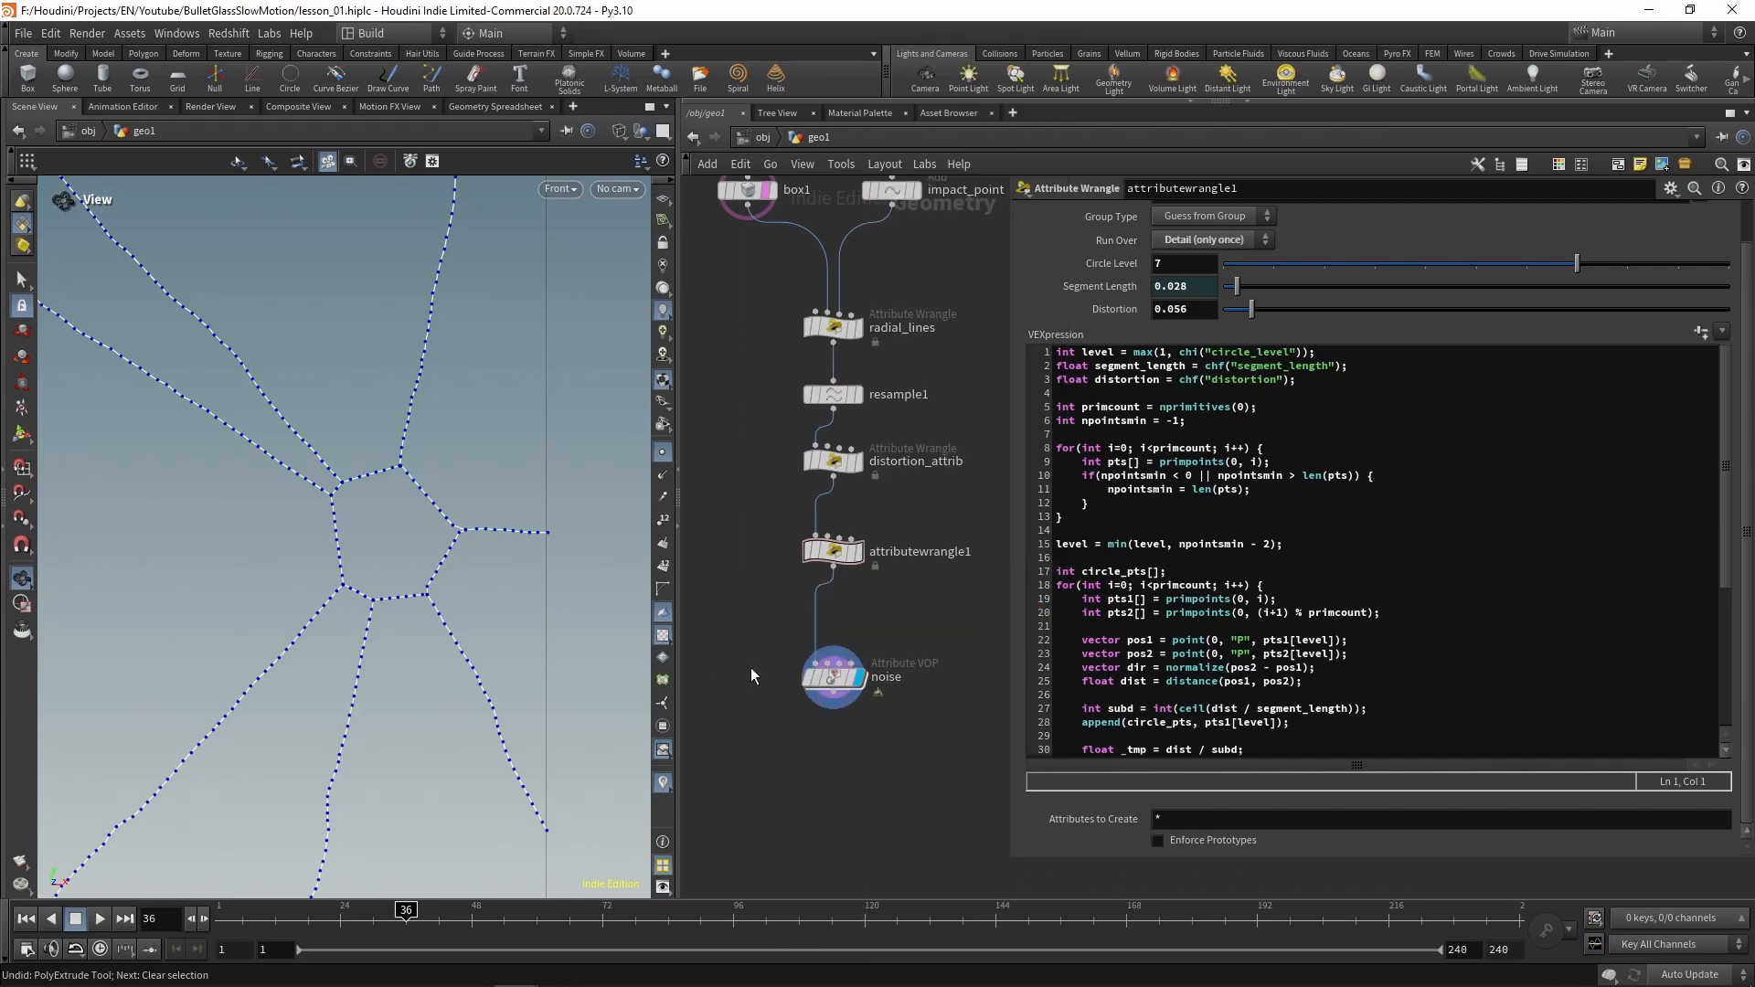
click(813, 605)
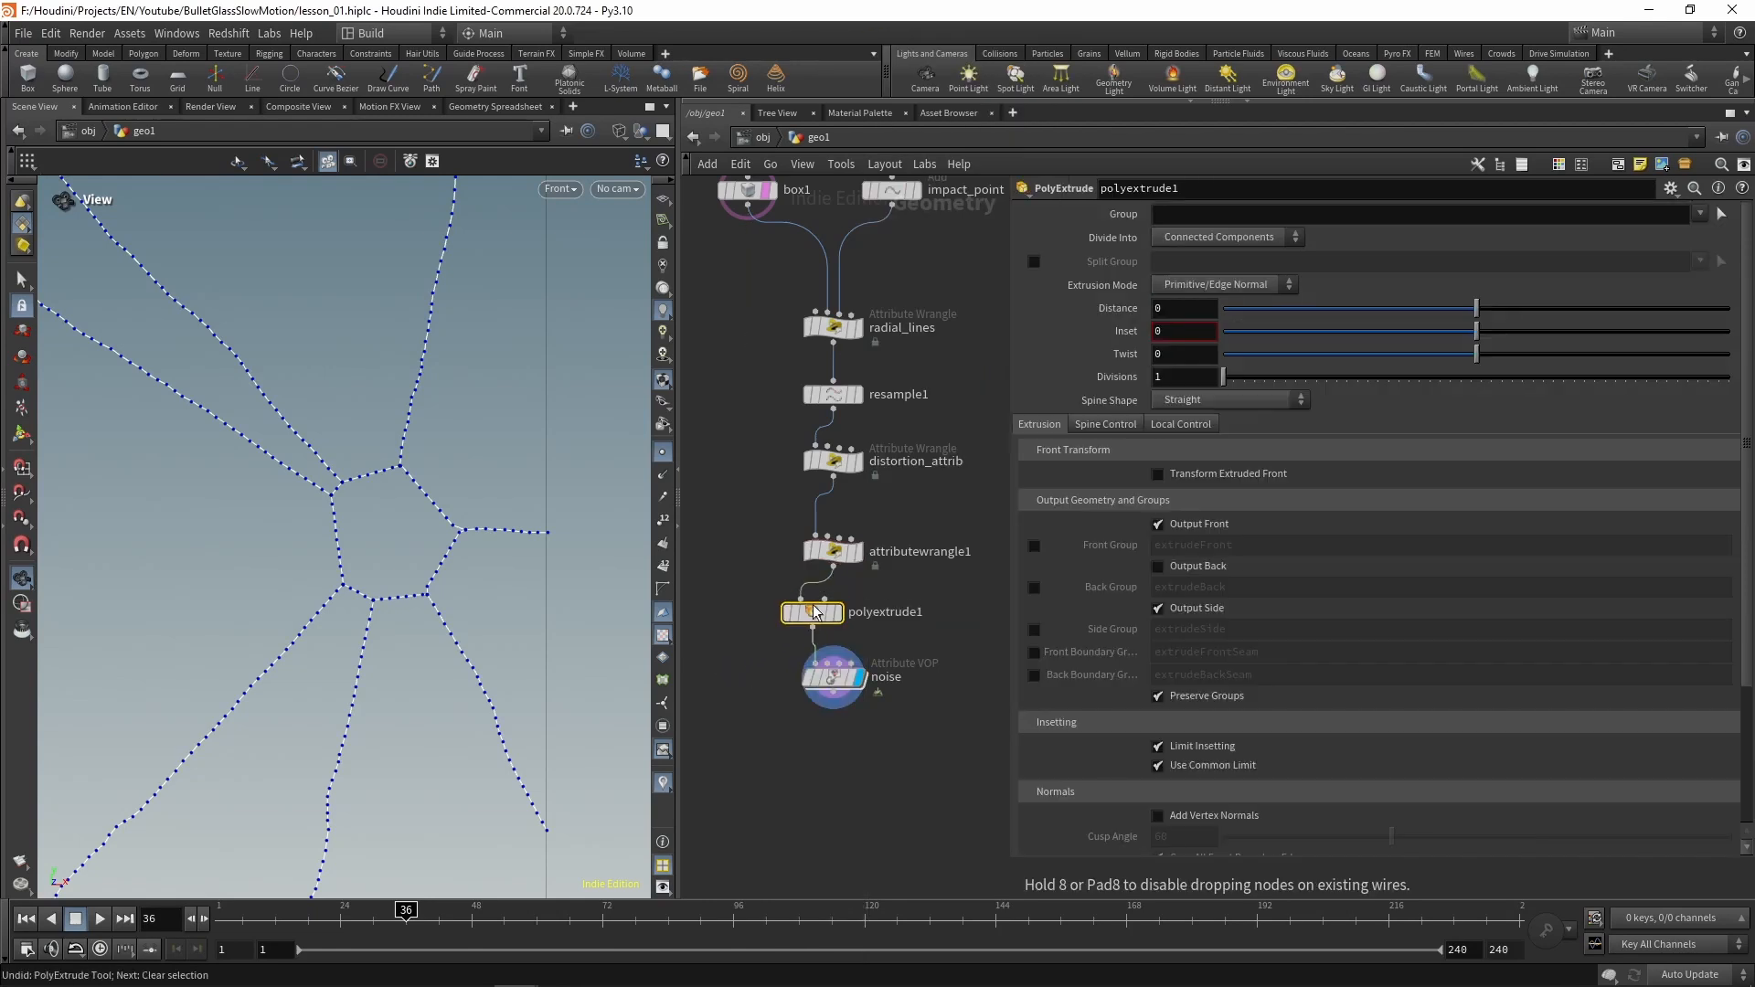
Enable Transform Extruded Front on polyextrude1 with Global transform space and a Z translate of 0.042
click(1158, 475)
click(1181, 494)
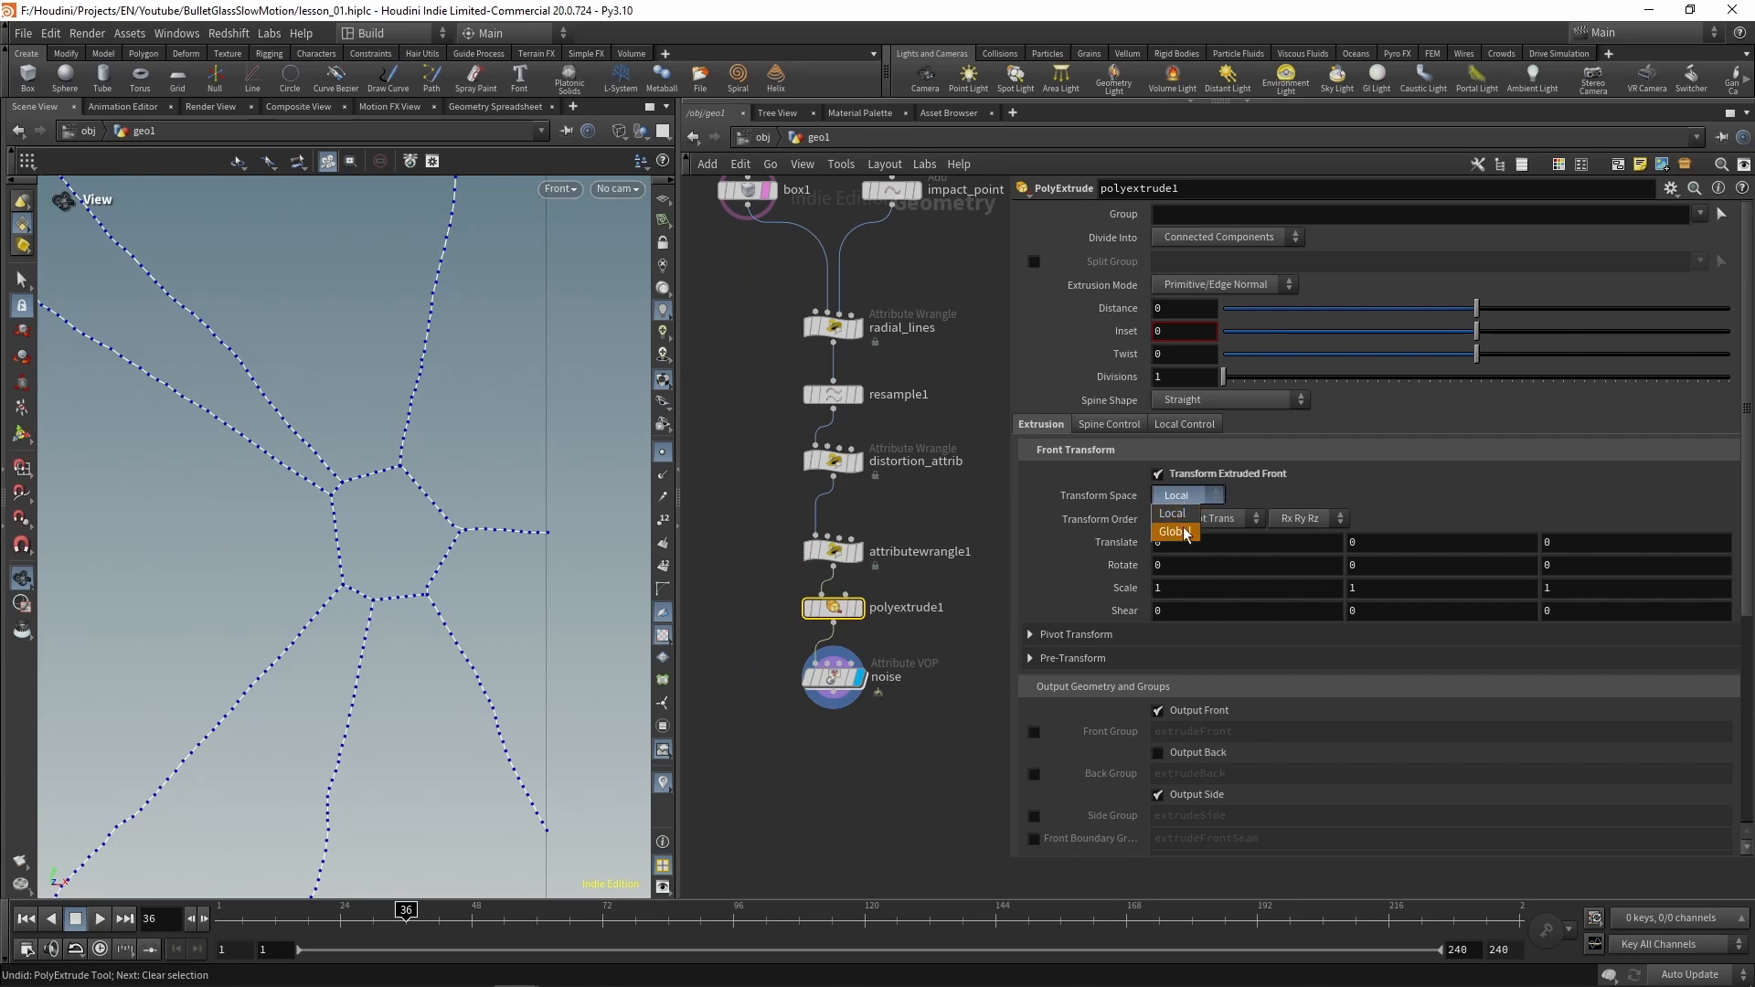
click(1179, 516)
middle_drag(1583, 547, 1595, 611)
drag(367, 520, 535, 535)
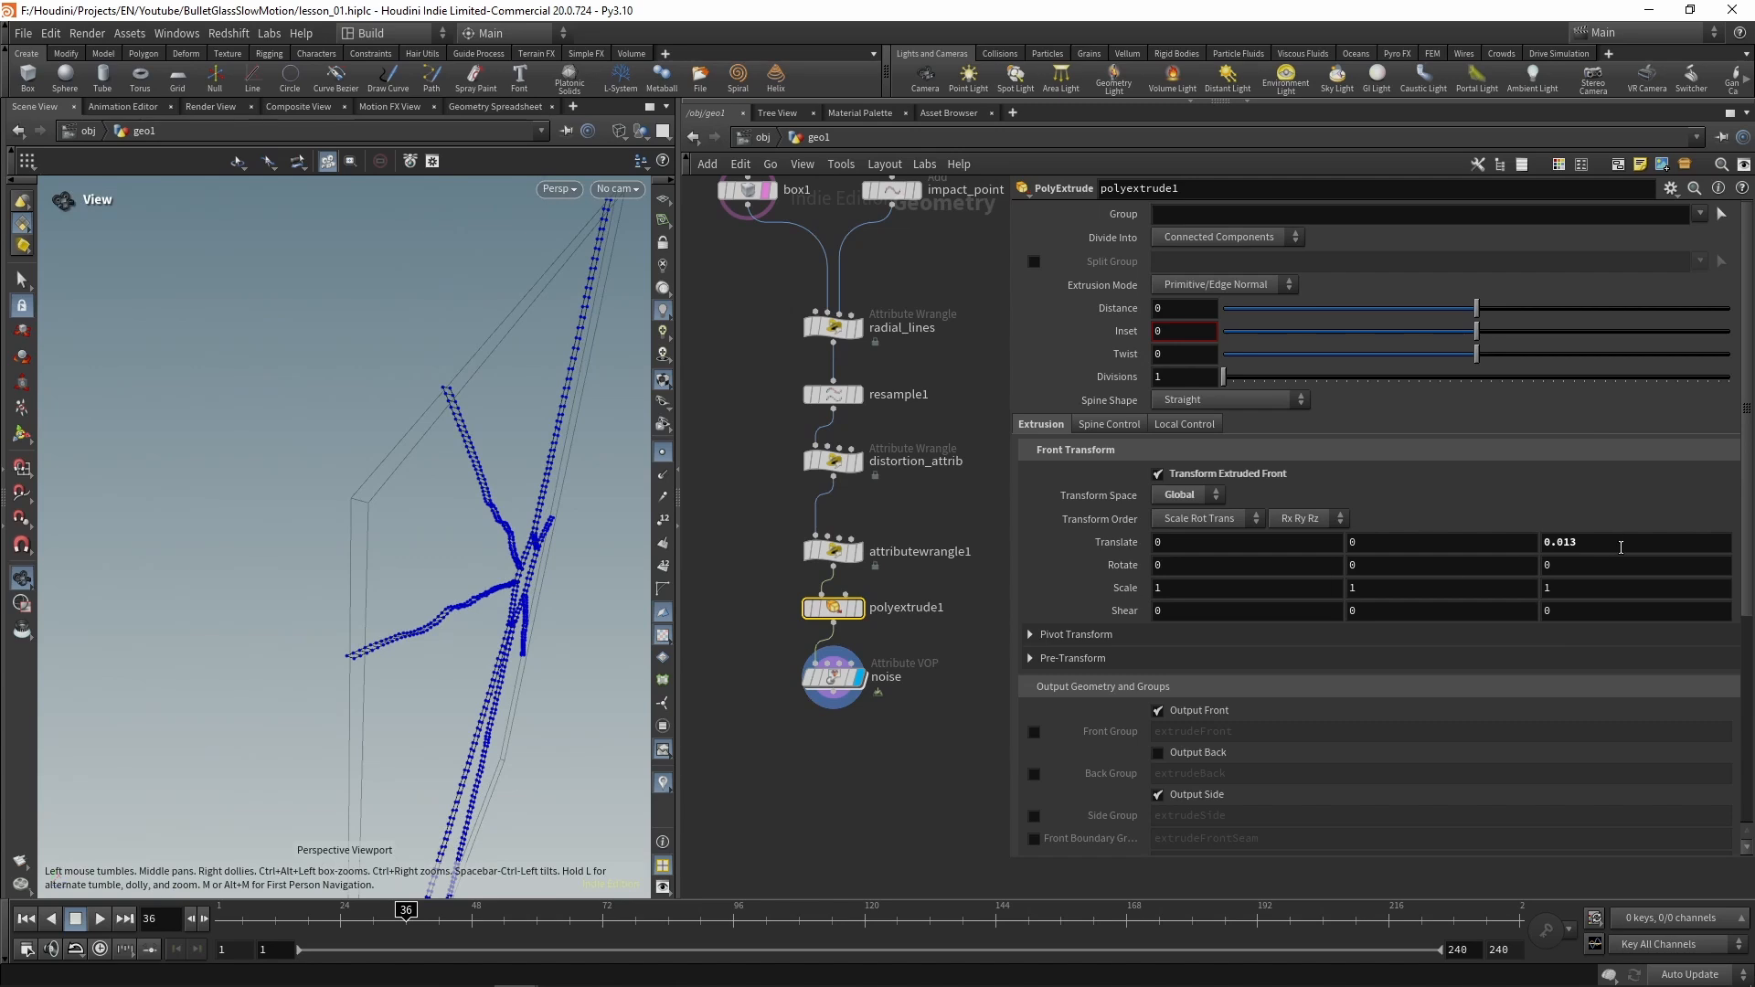
middle_drag(1620, 547, 1598, 610)
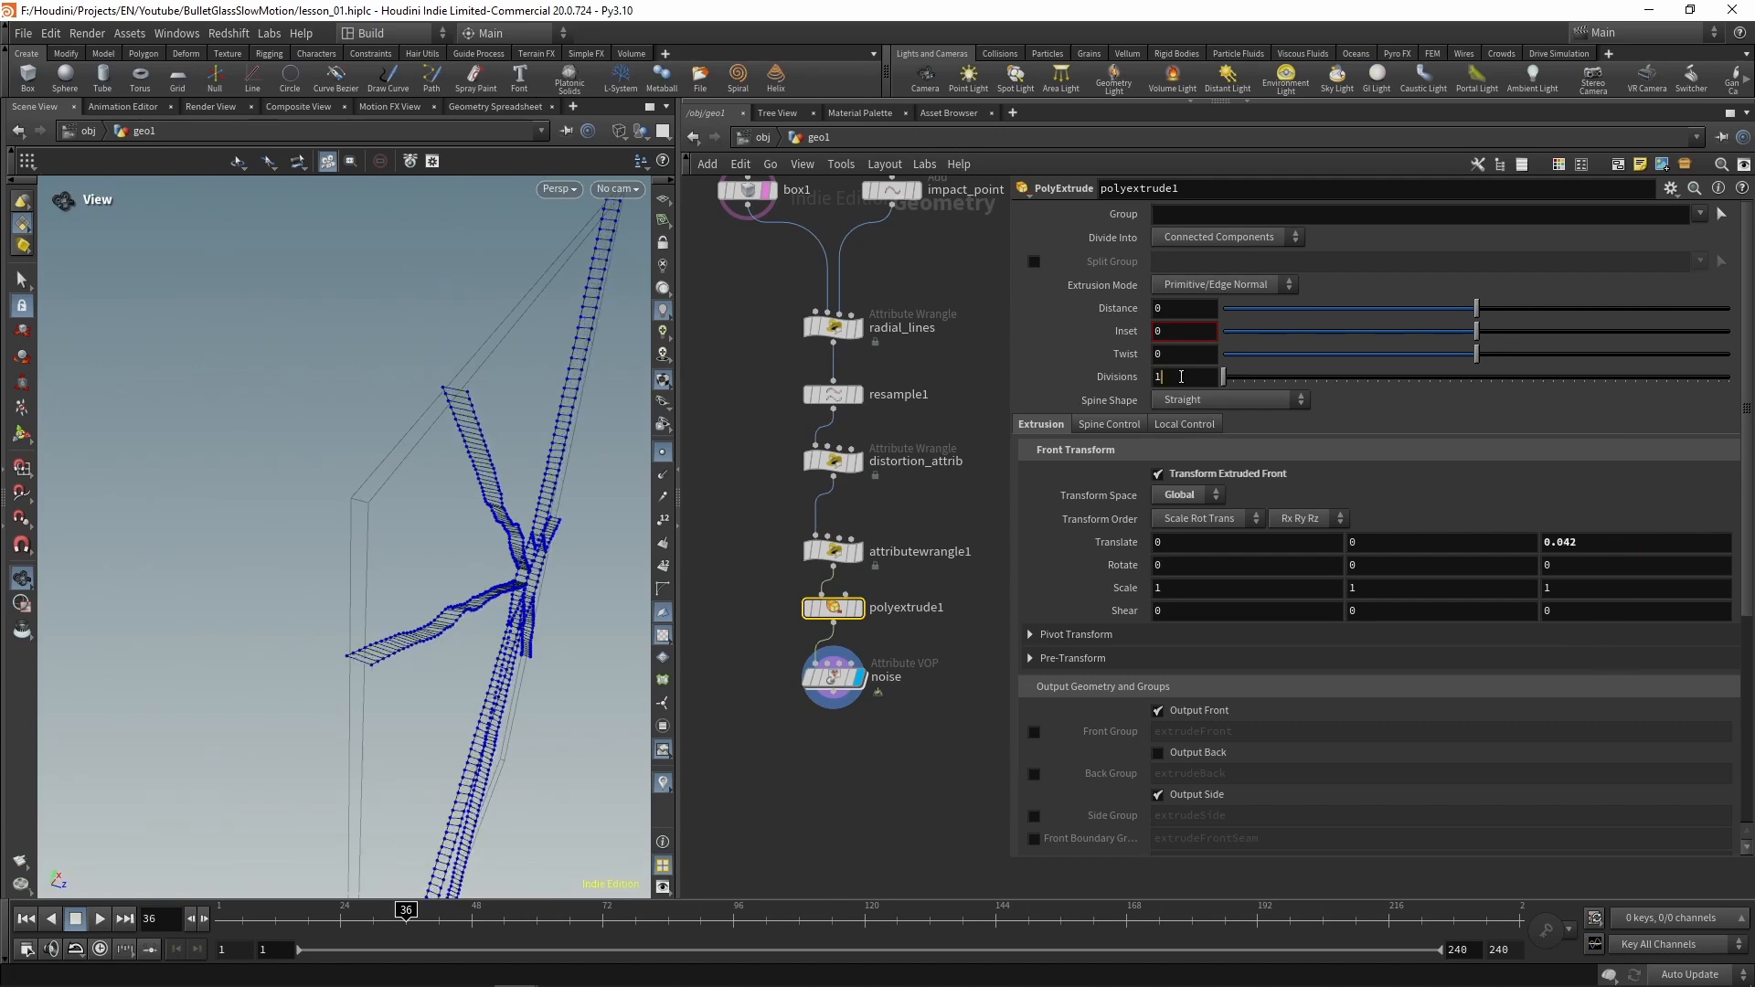
Set the PolyExtrude divisions to 10 and turn off point display in the viewport
text(0)
key(Return)
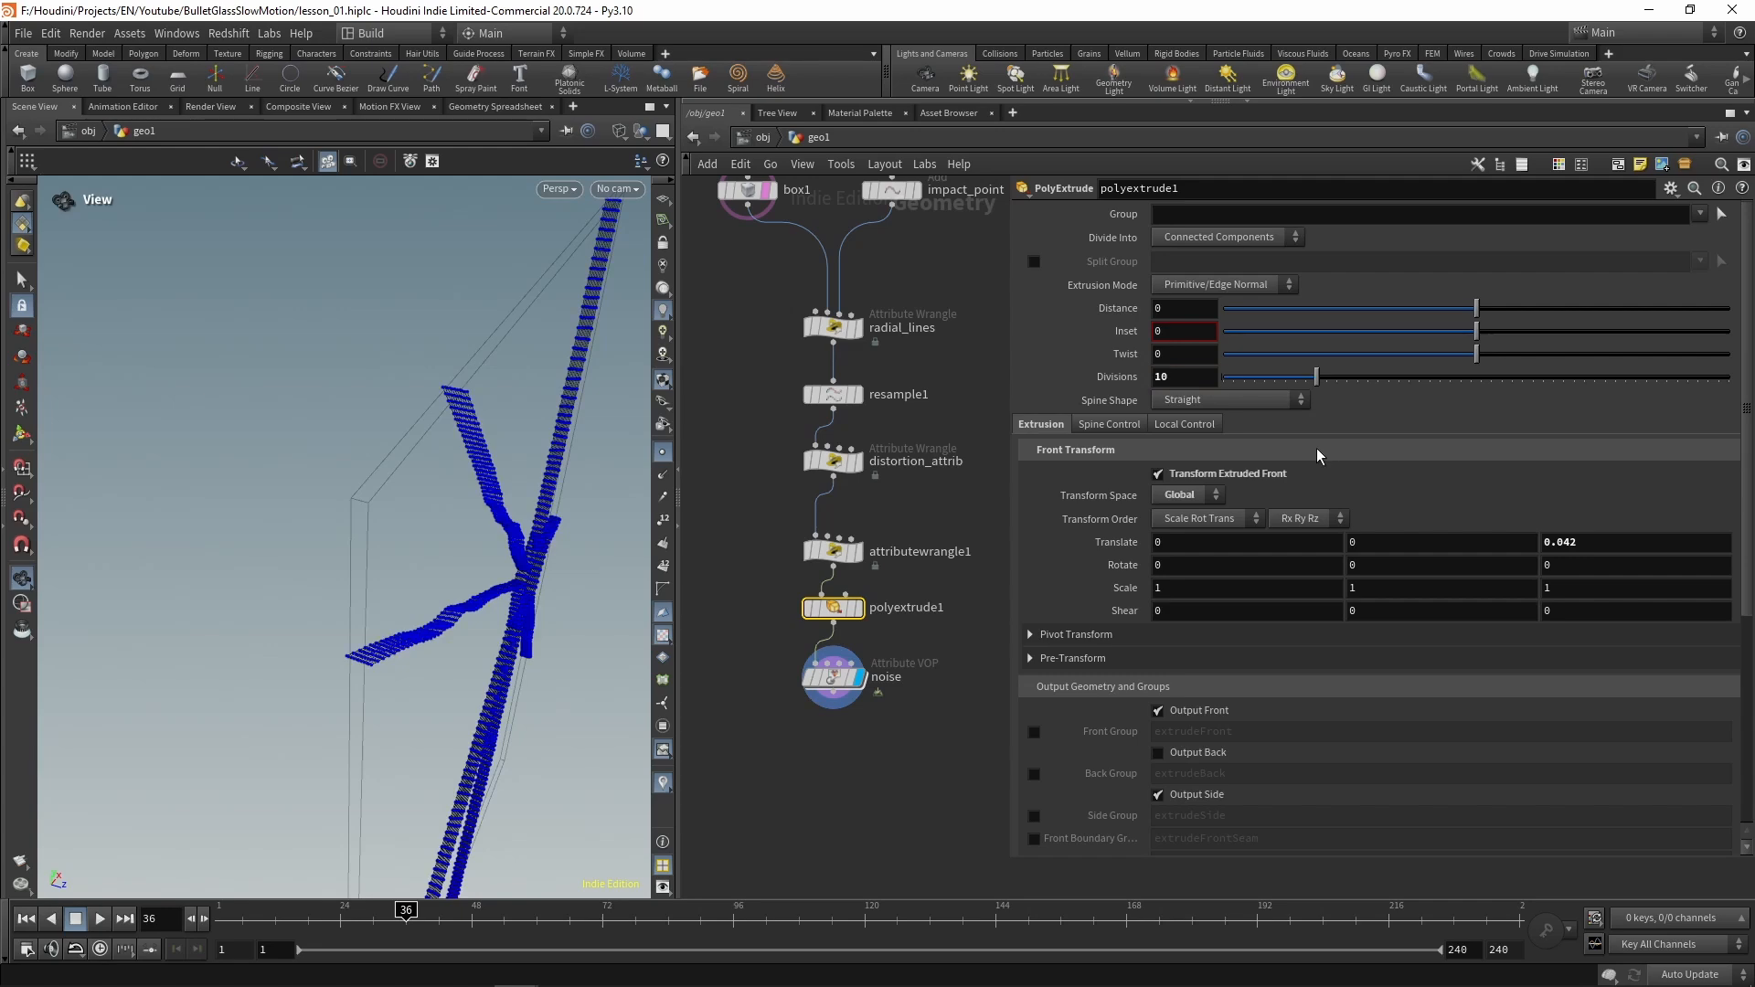
click(663, 456)
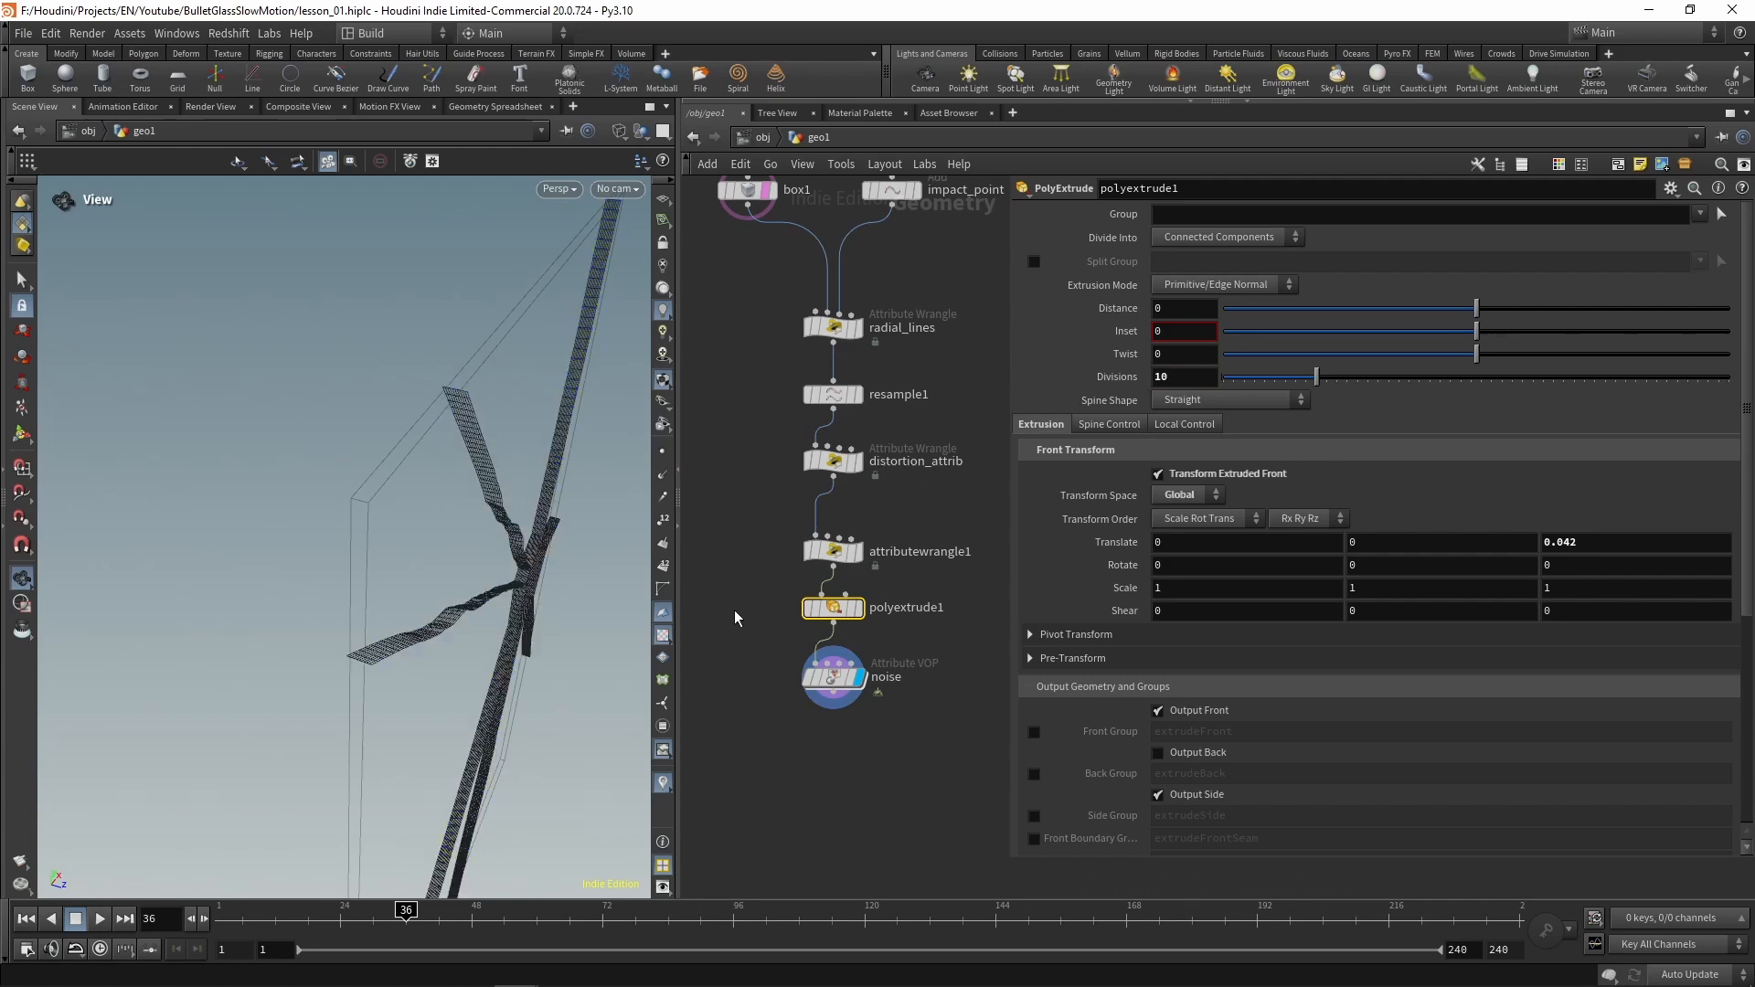
drag(596, 546, 552, 525)
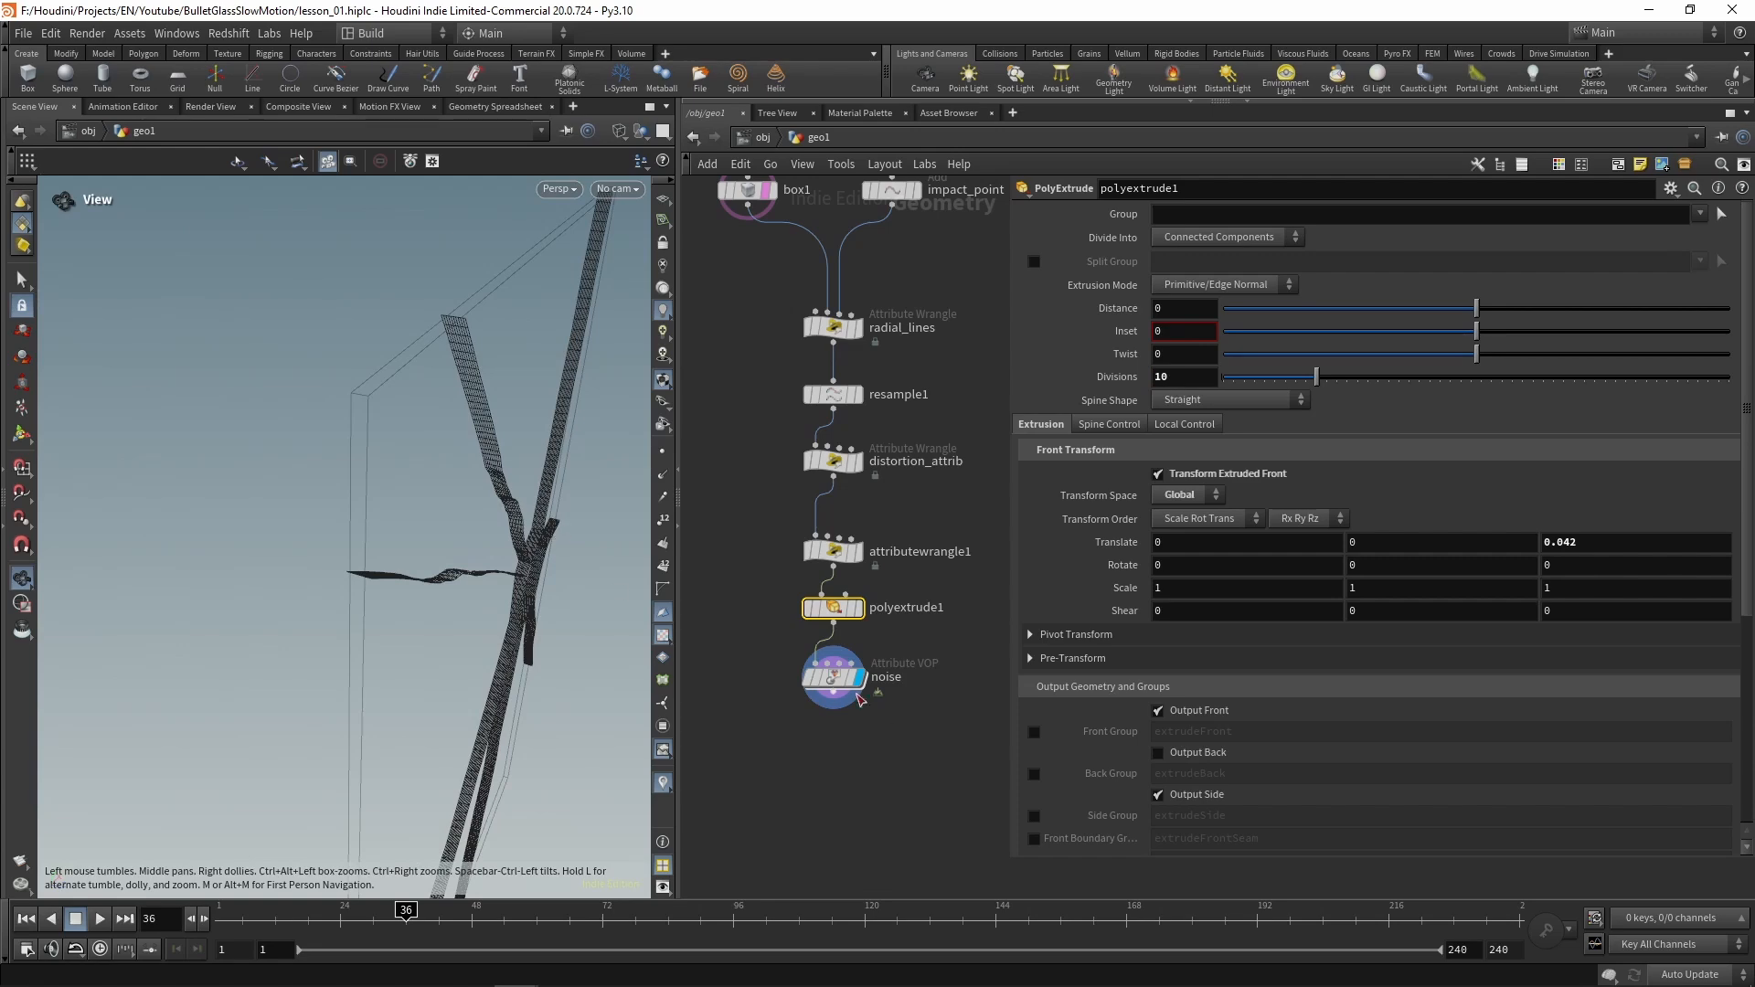
Add a Fuse node after the noise node and make it the displayed node
click(833, 686)
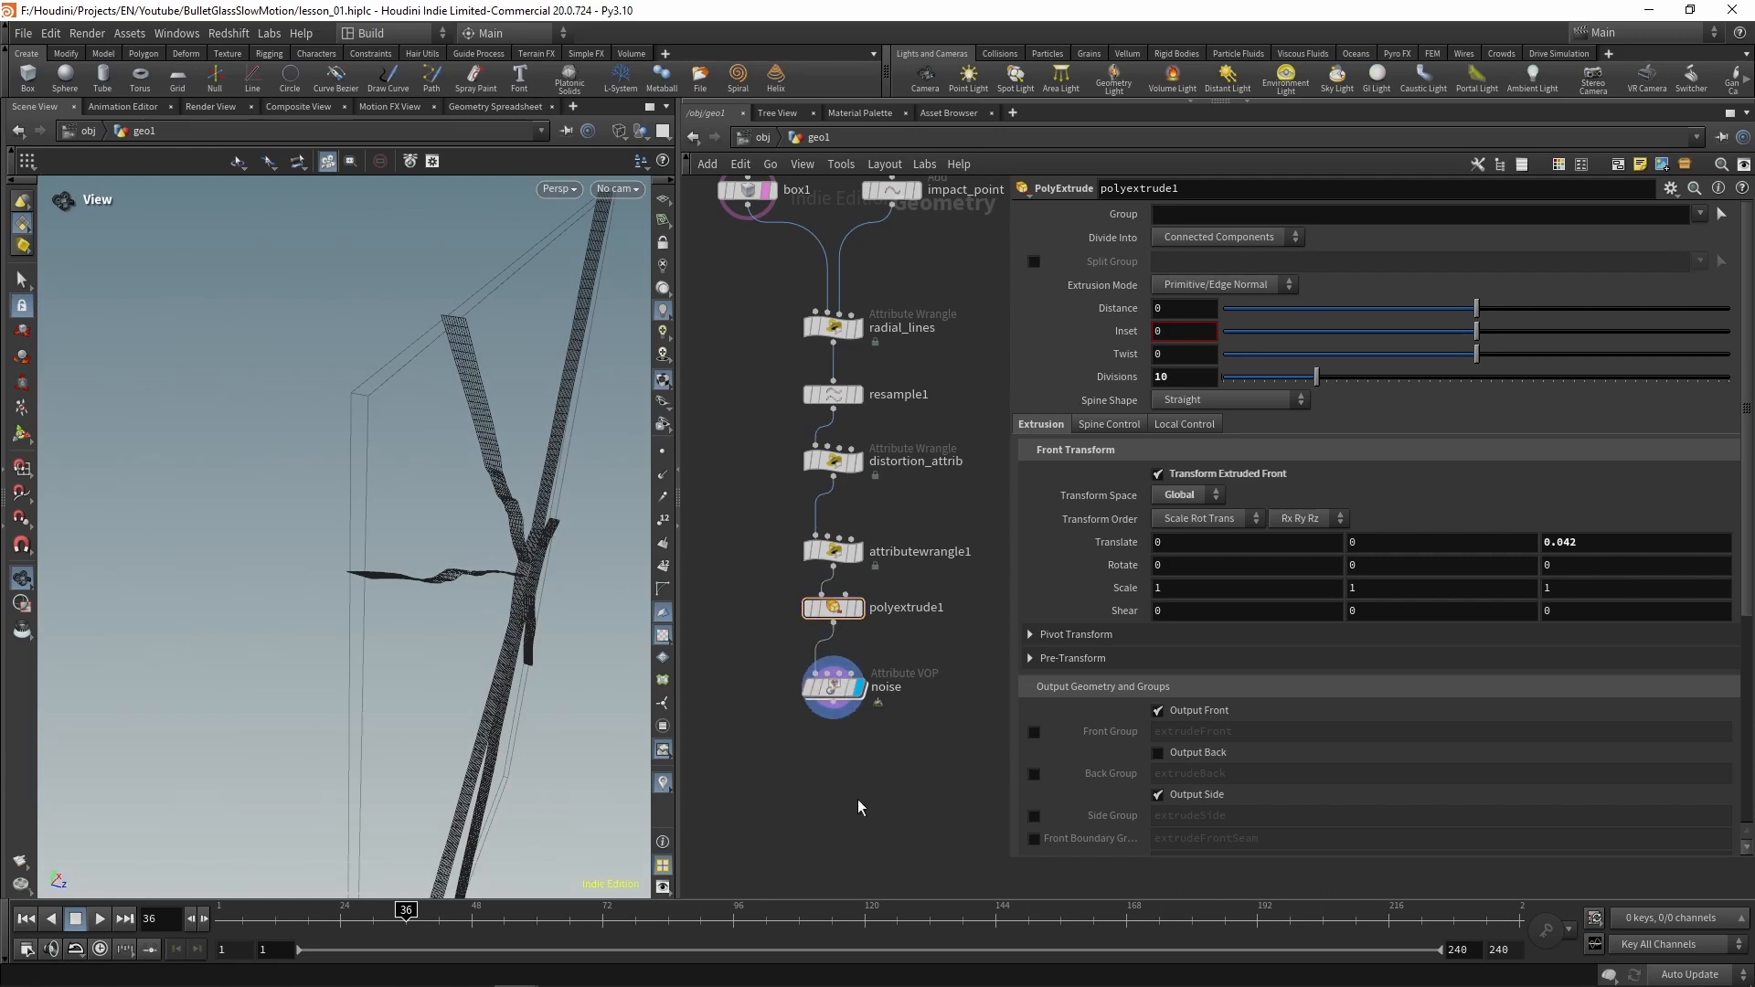
key(Tab)
key(Escape)
click(833, 760)
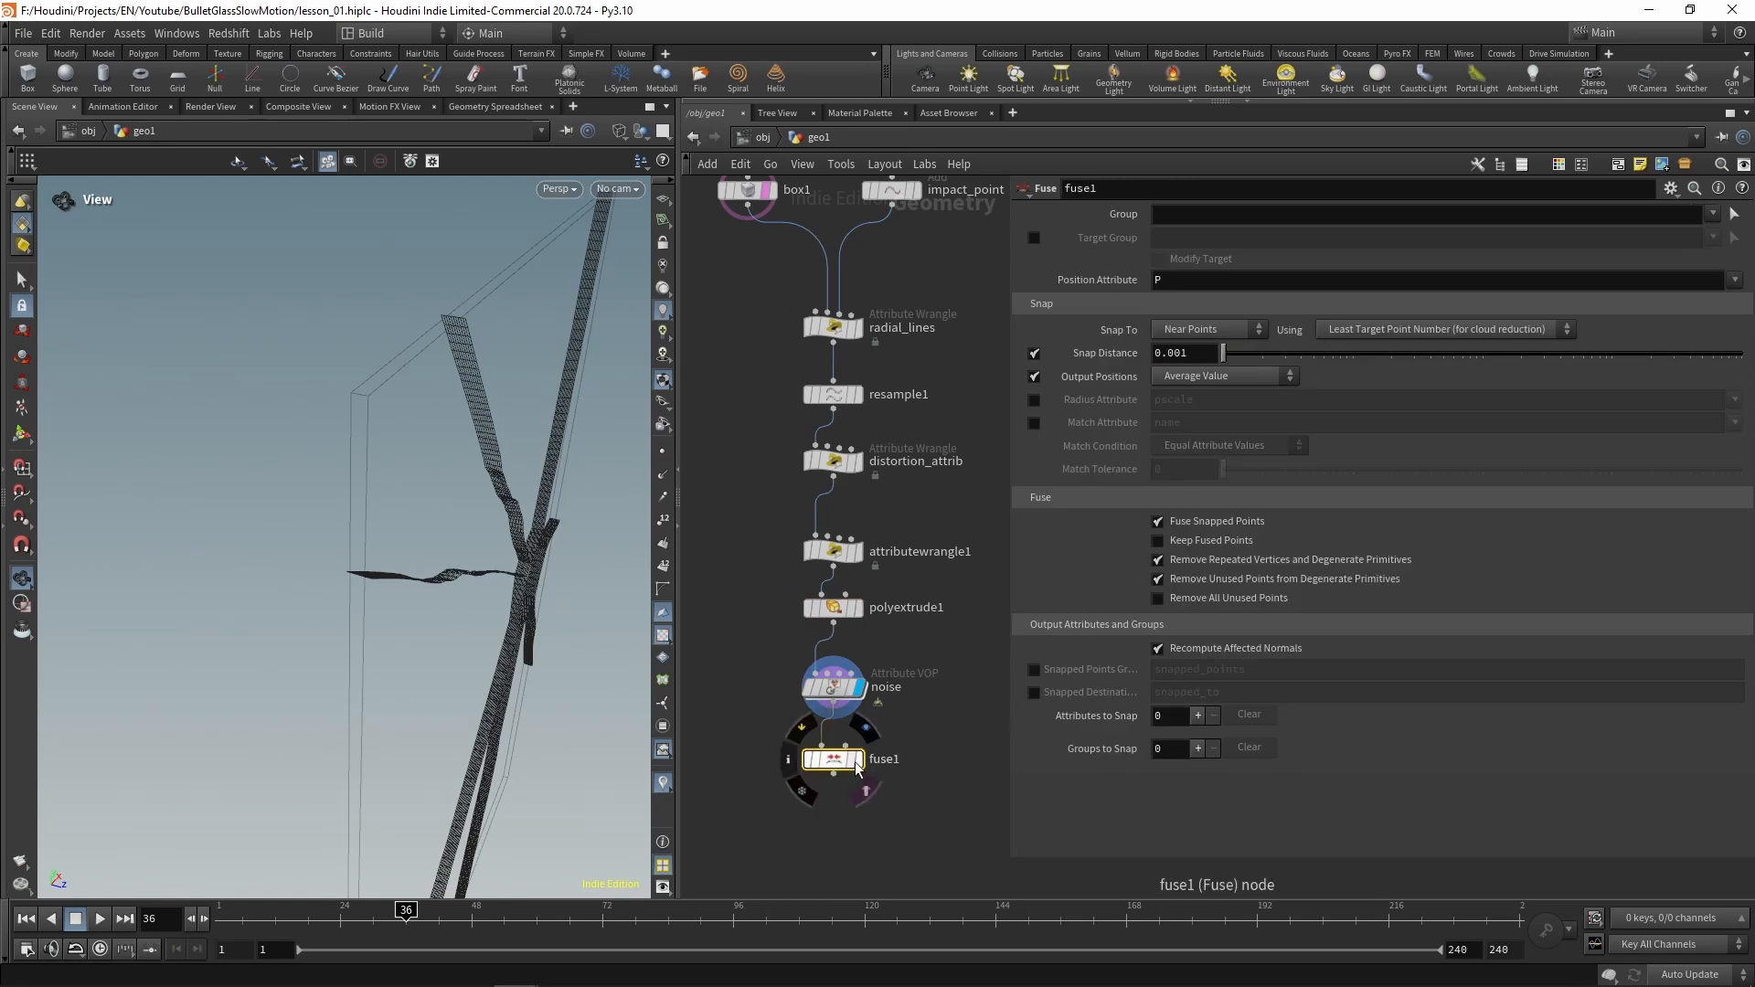
click(860, 759)
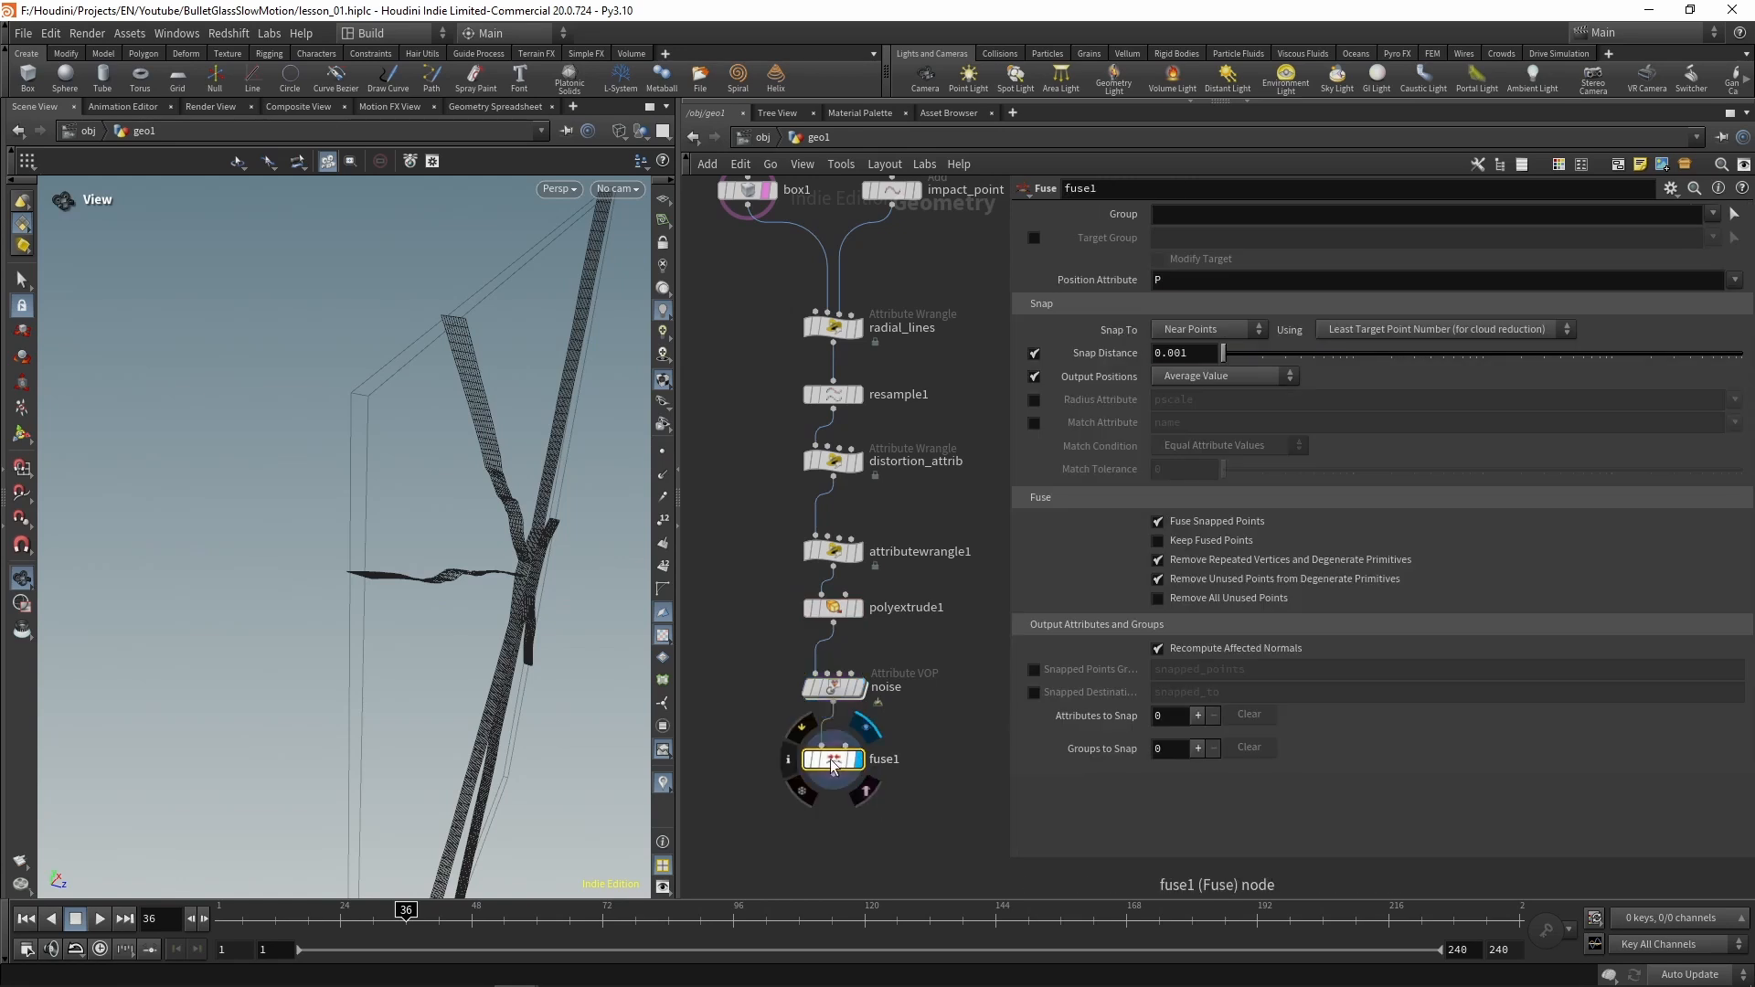
Check the geometry information of the fuse1 node and close it again
click(785, 687)
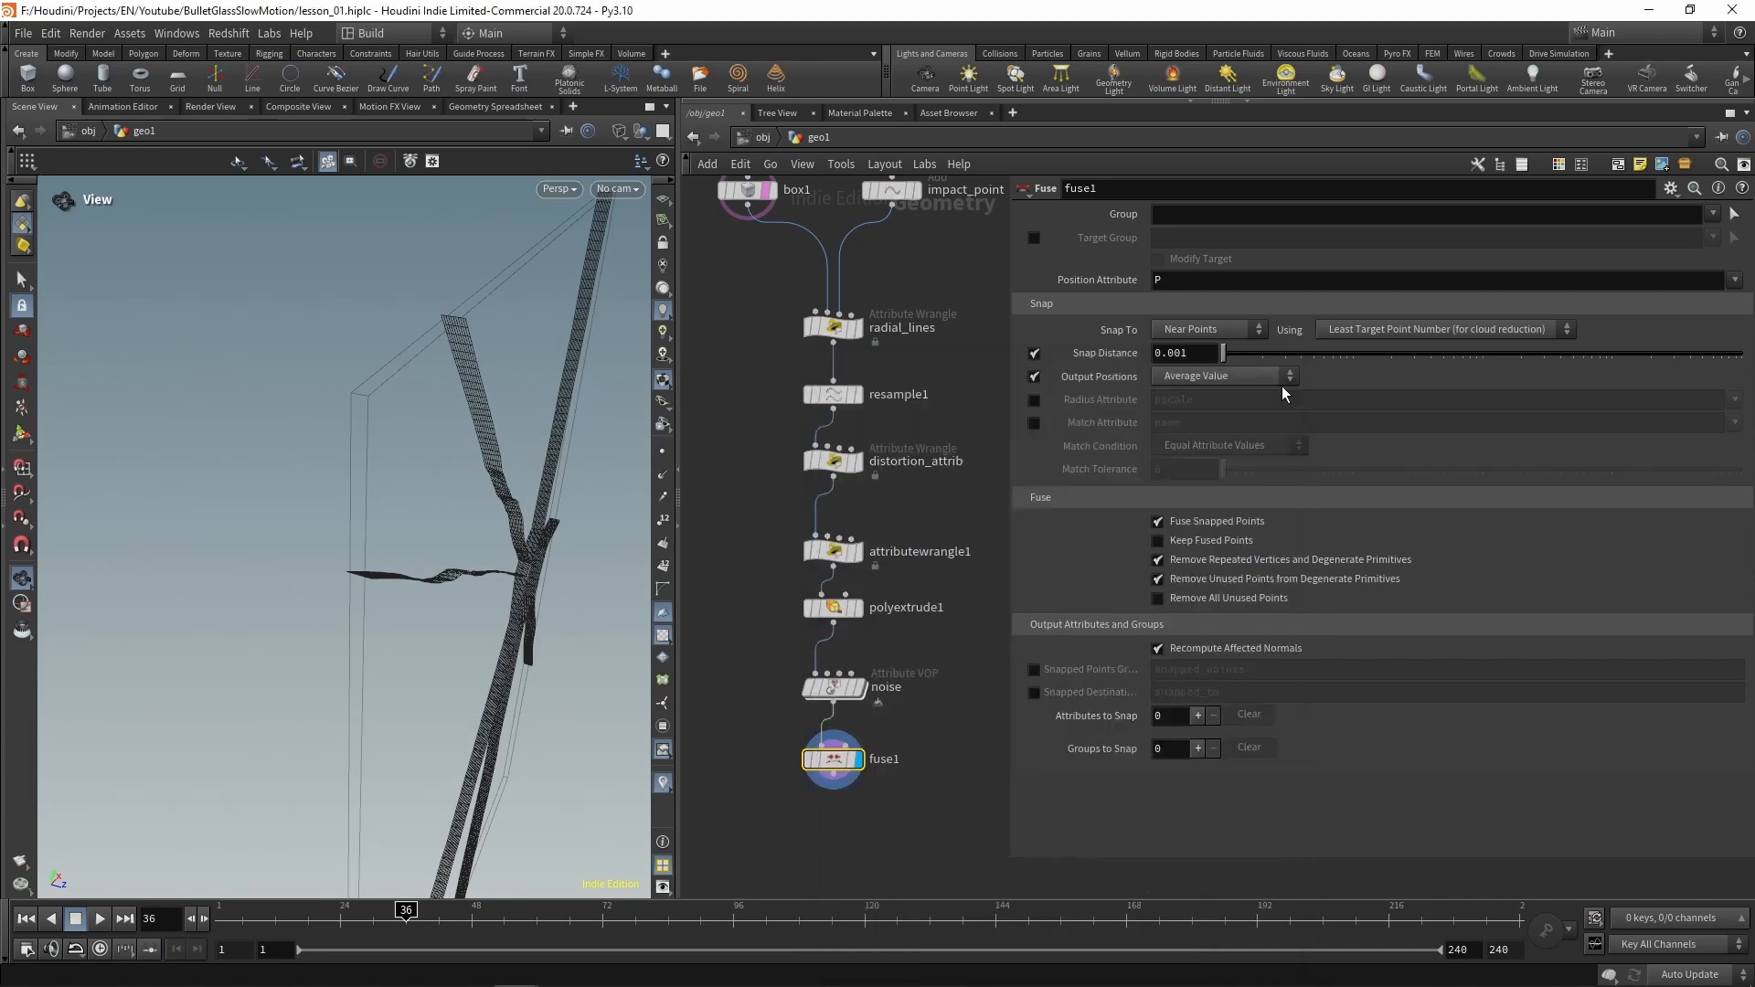
click(788, 759)
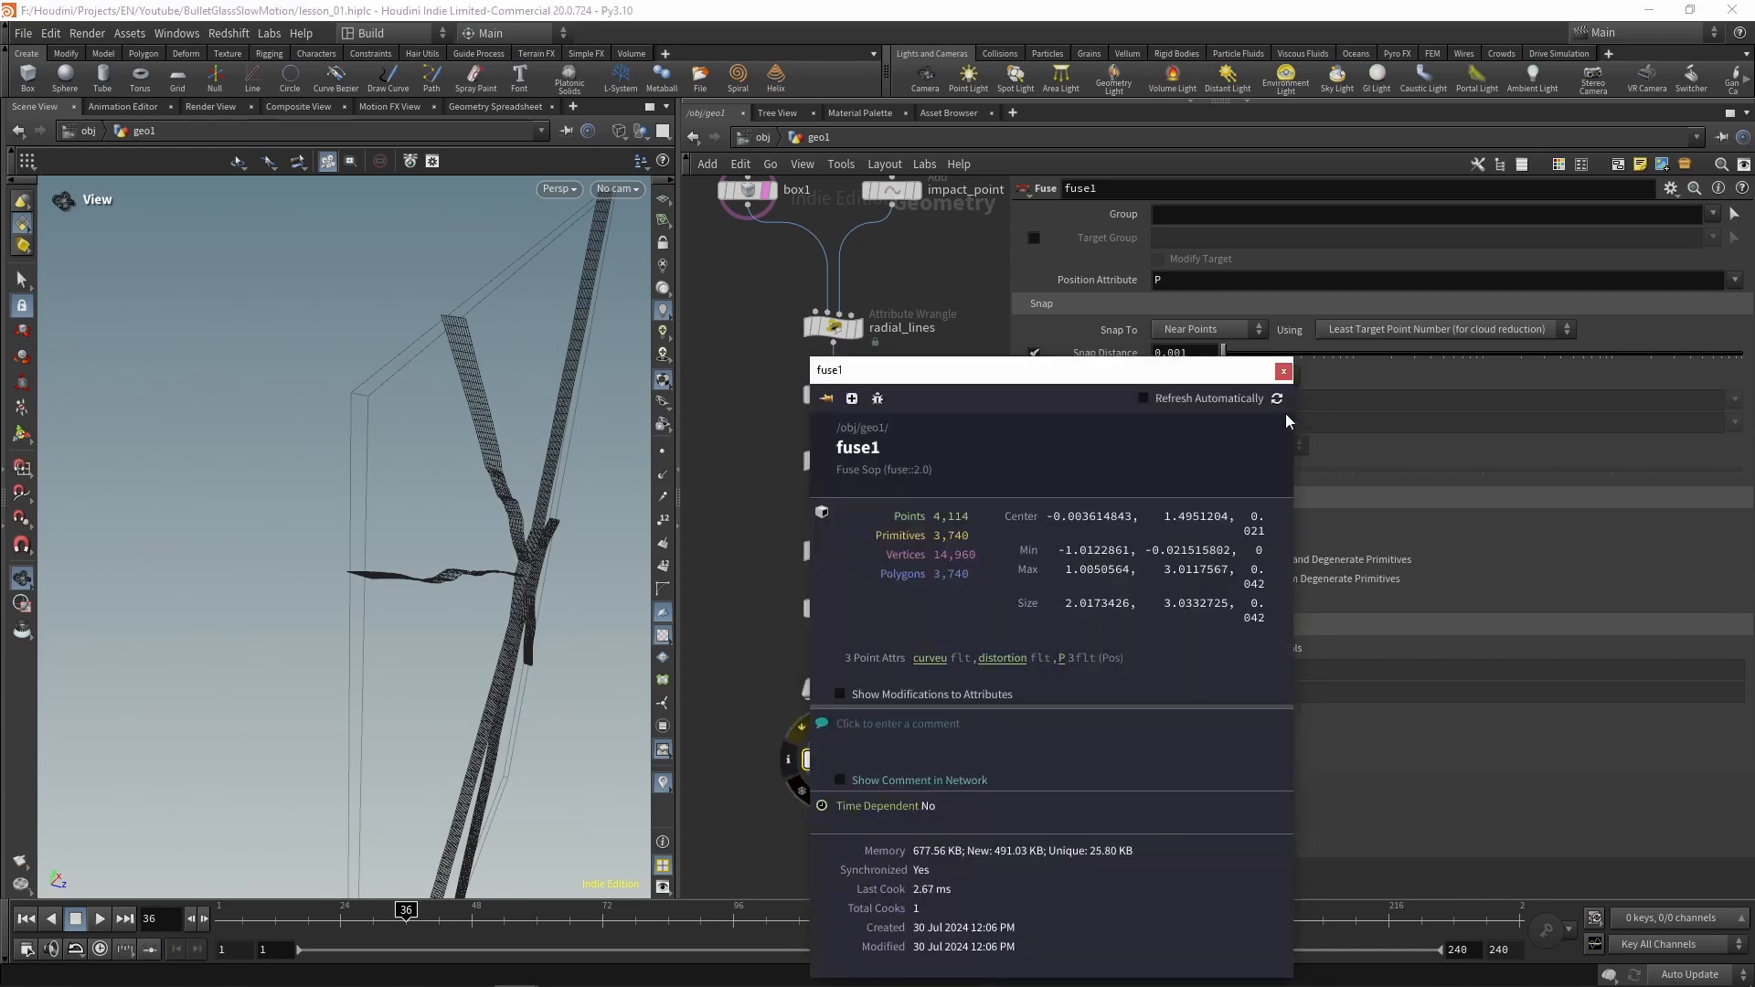
click(1284, 372)
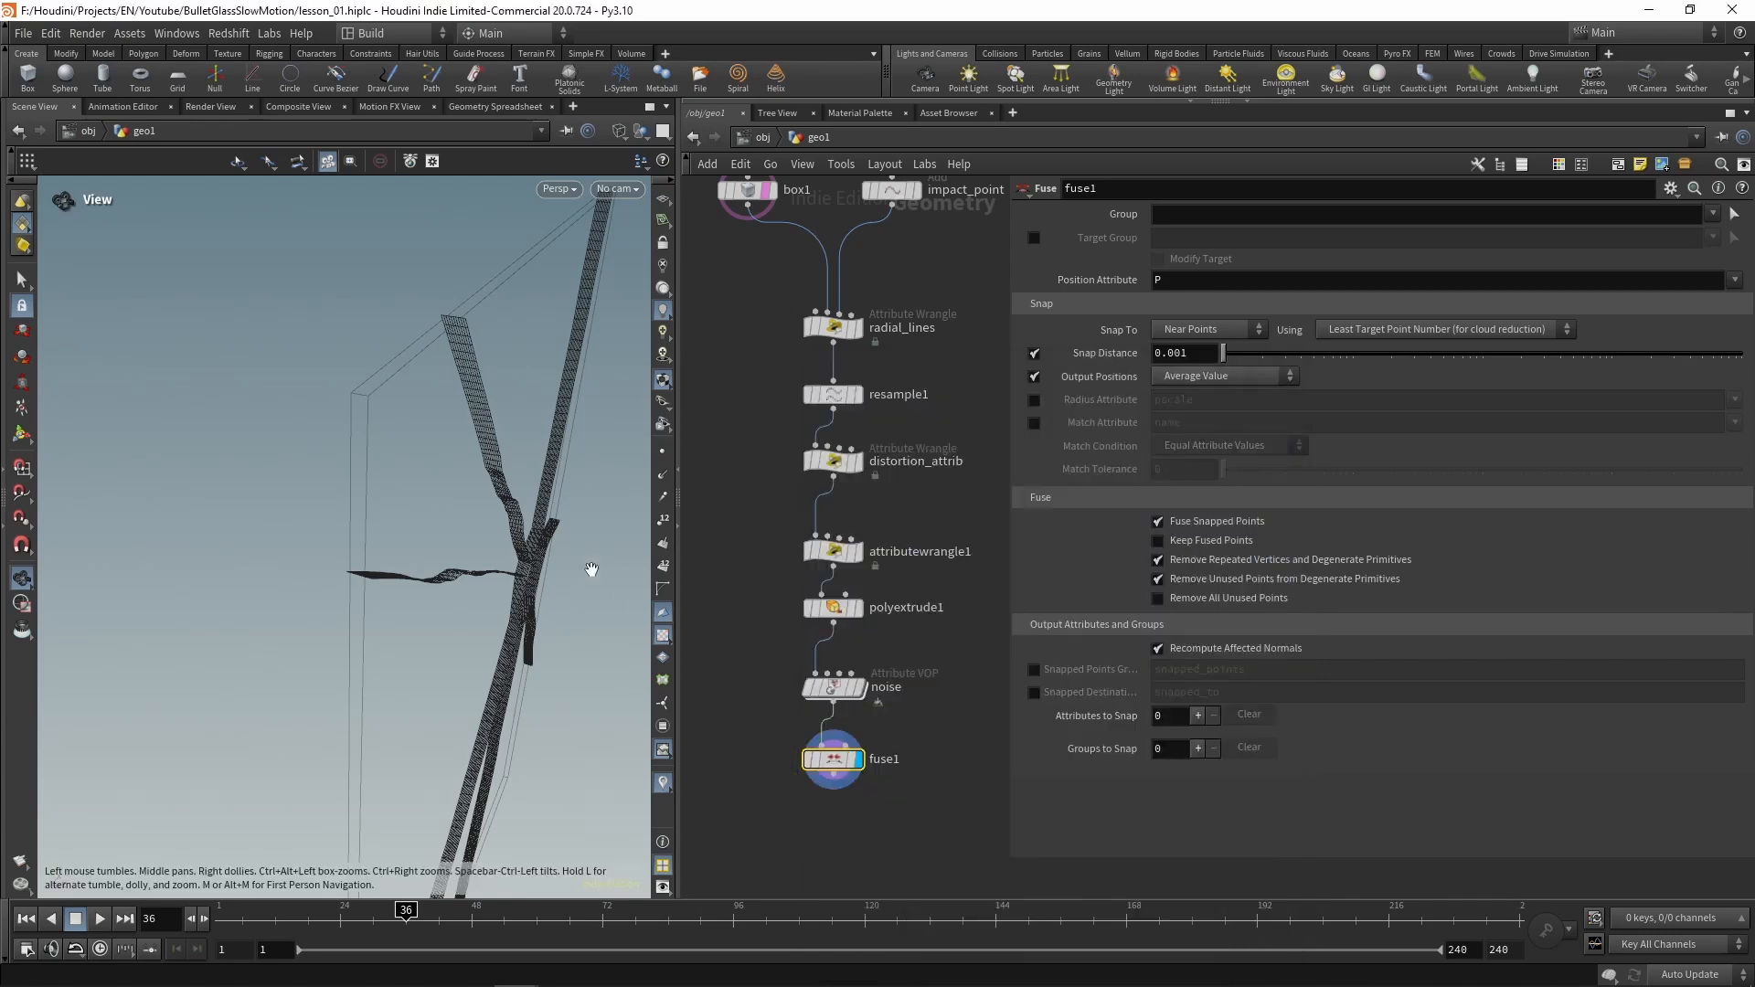
Add a Boolean Fracture node below the fuse1 node in the geometry network
drag(588, 568, 521, 589)
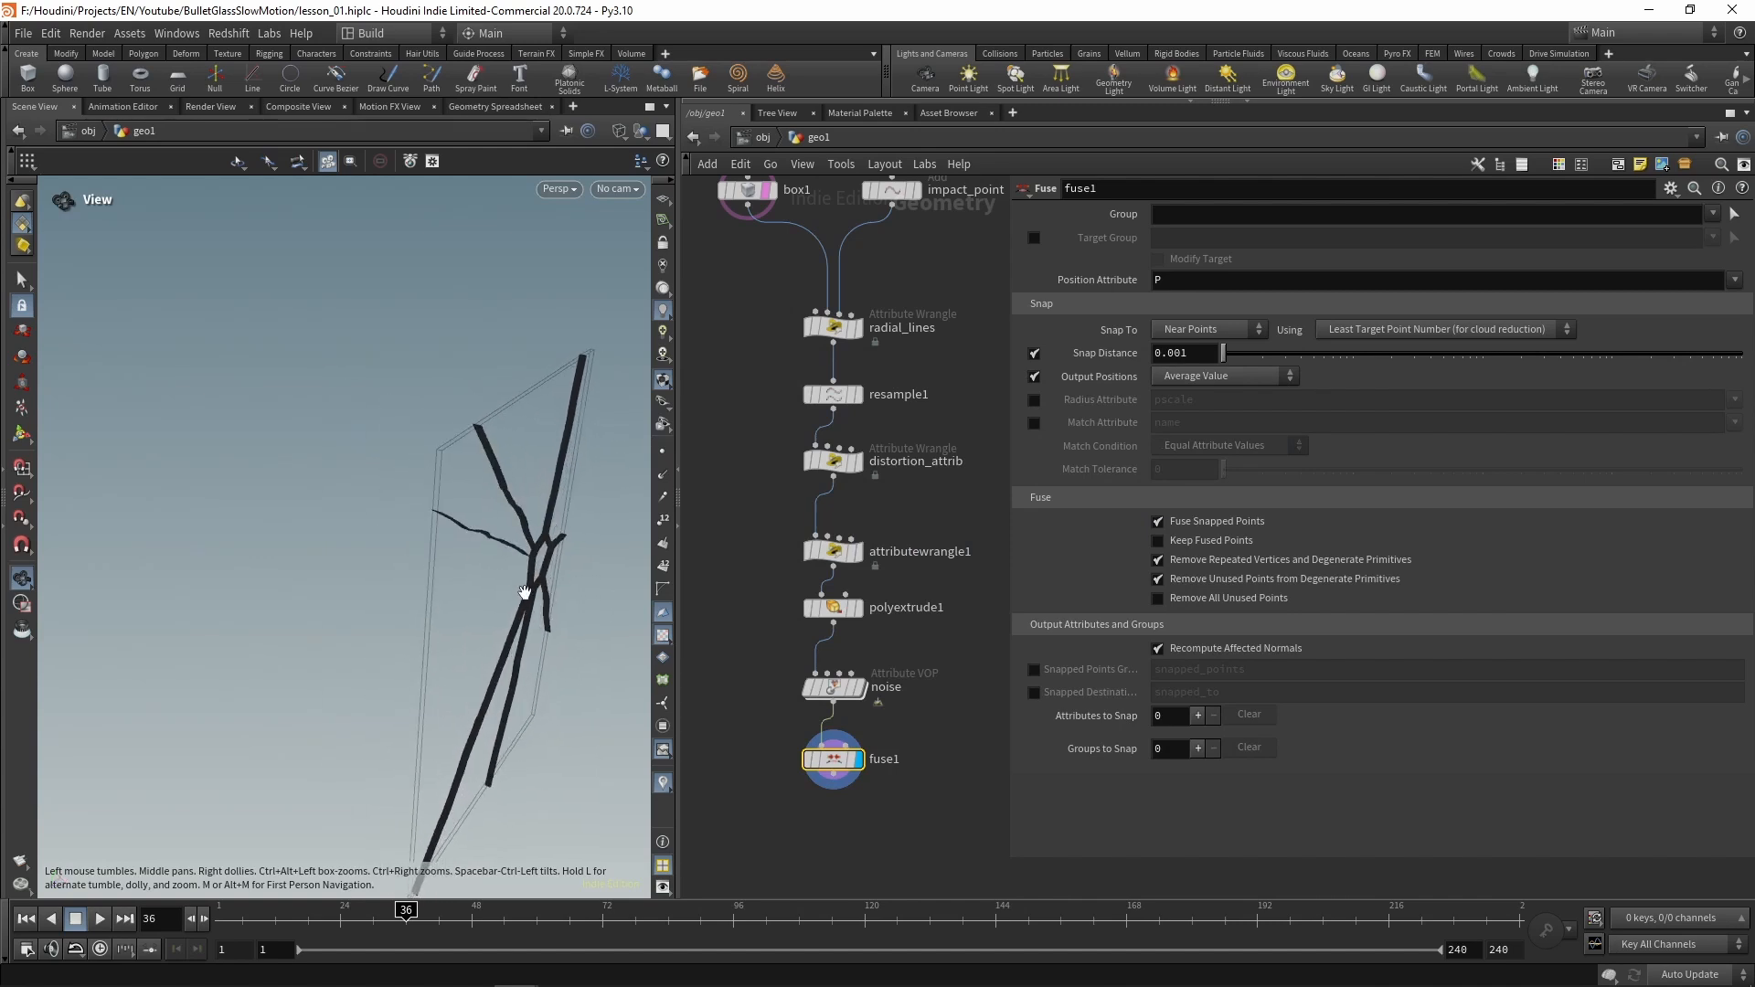
middle_drag(925, 798, 984, 798)
scroll(889, 692, down, 3)
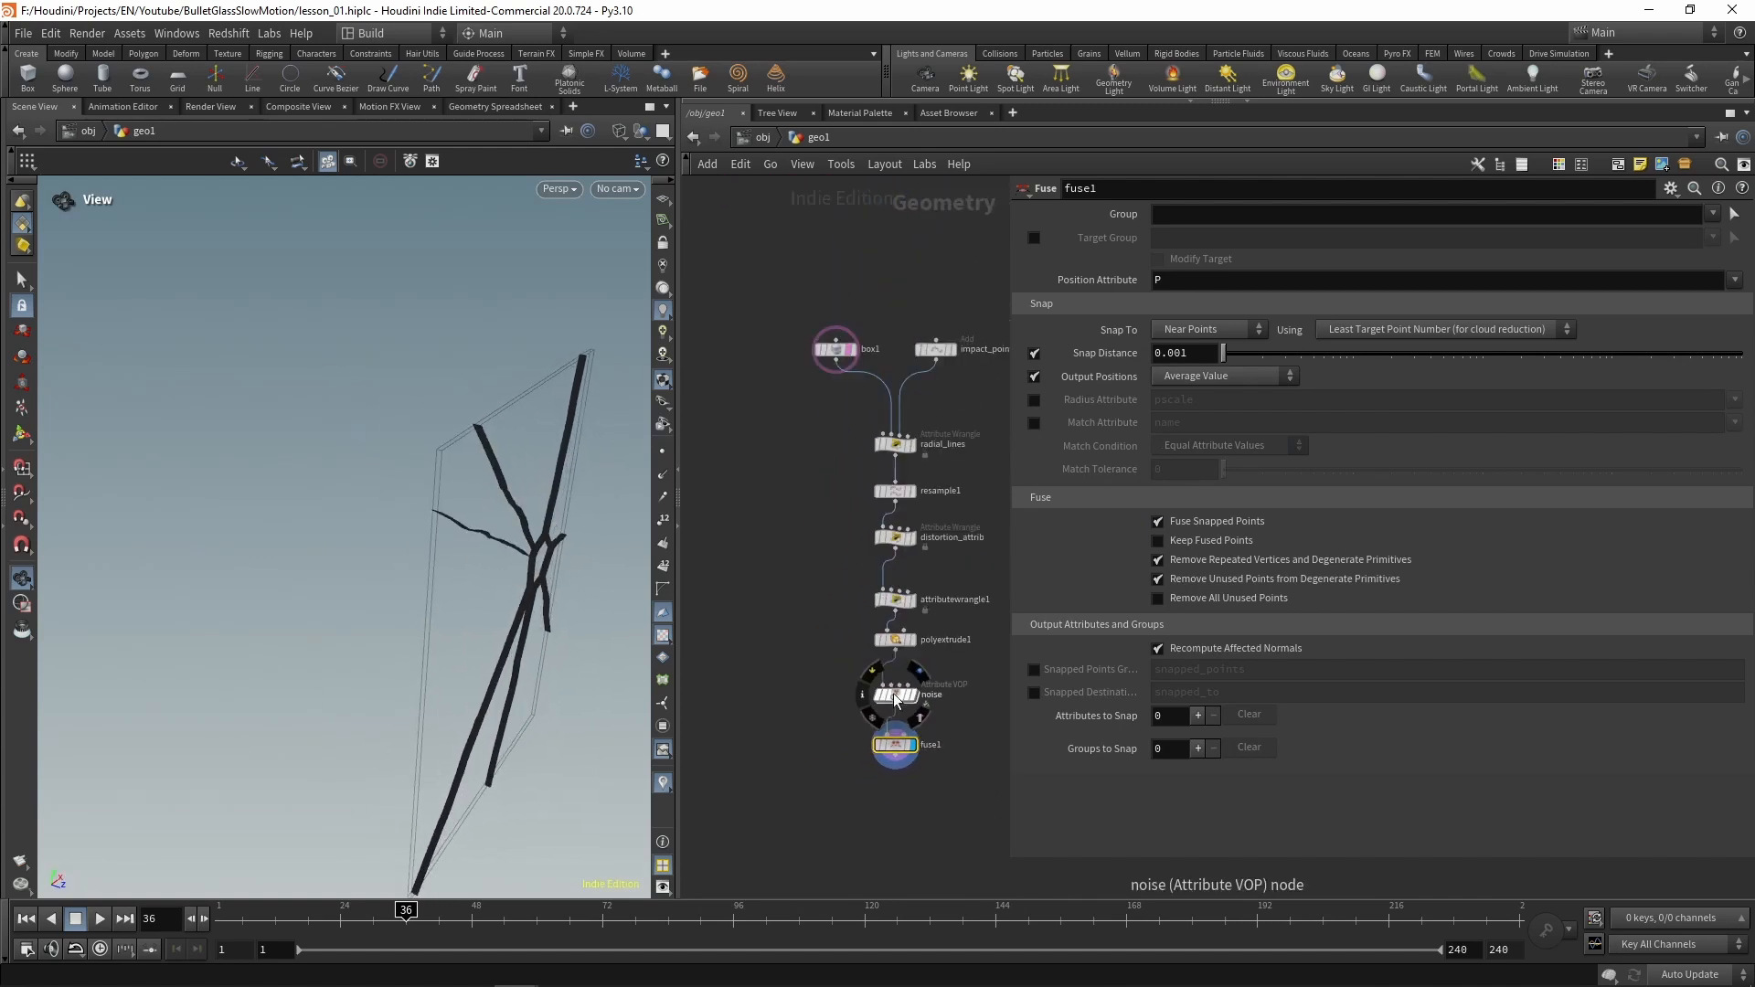
middle_drag(769, 694, 759, 644)
click(781, 692)
key(Tab)
text(bool)
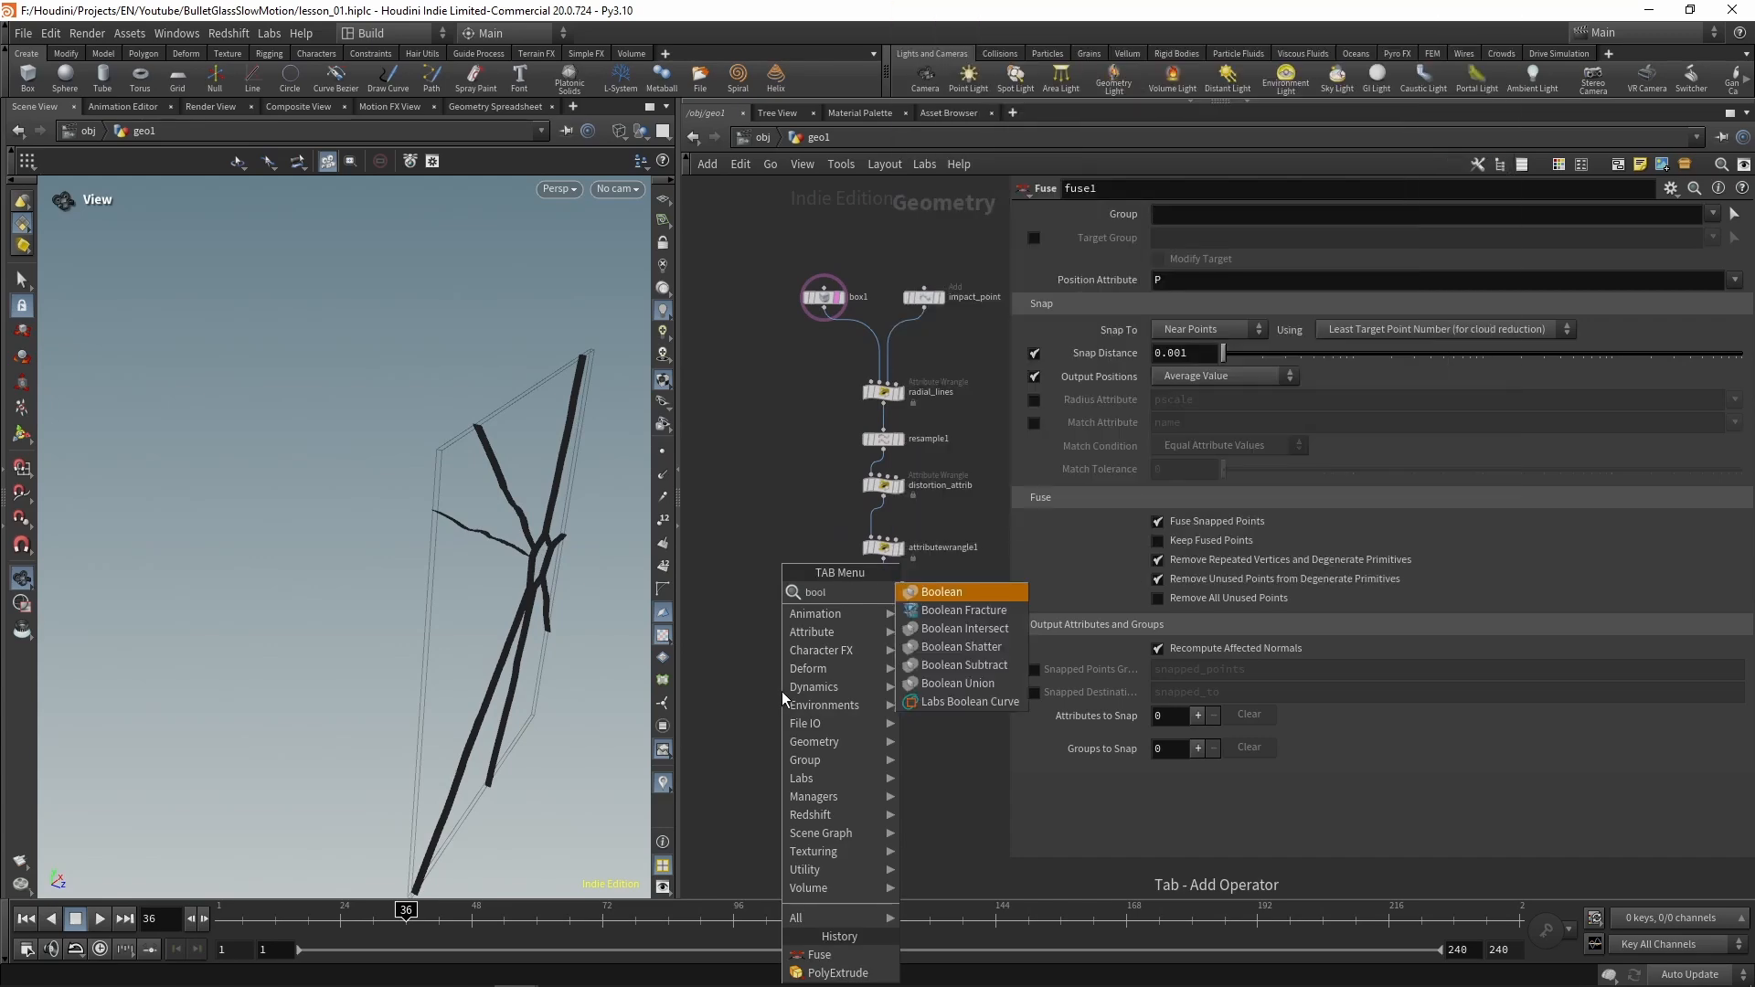
key(Down)
key(Return)
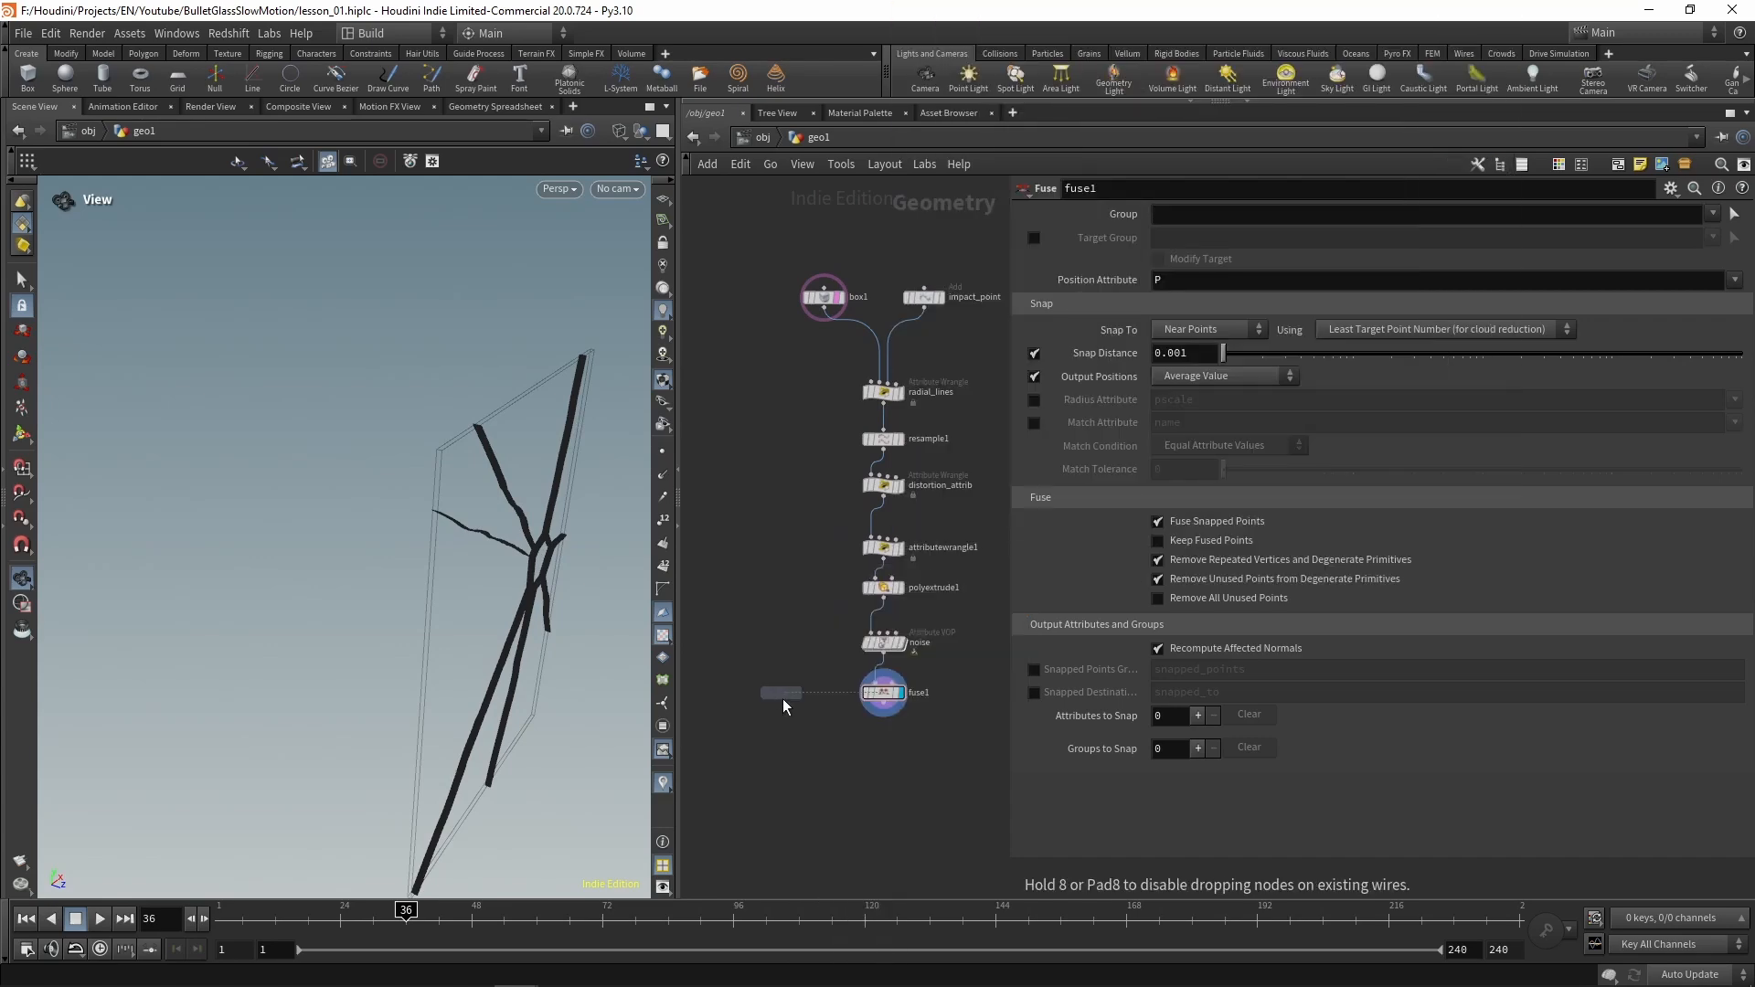
click(797, 733)
Wire box1 into the first input and fuse1 into the second input of booleanfracture1, and display that node
click(825, 314)
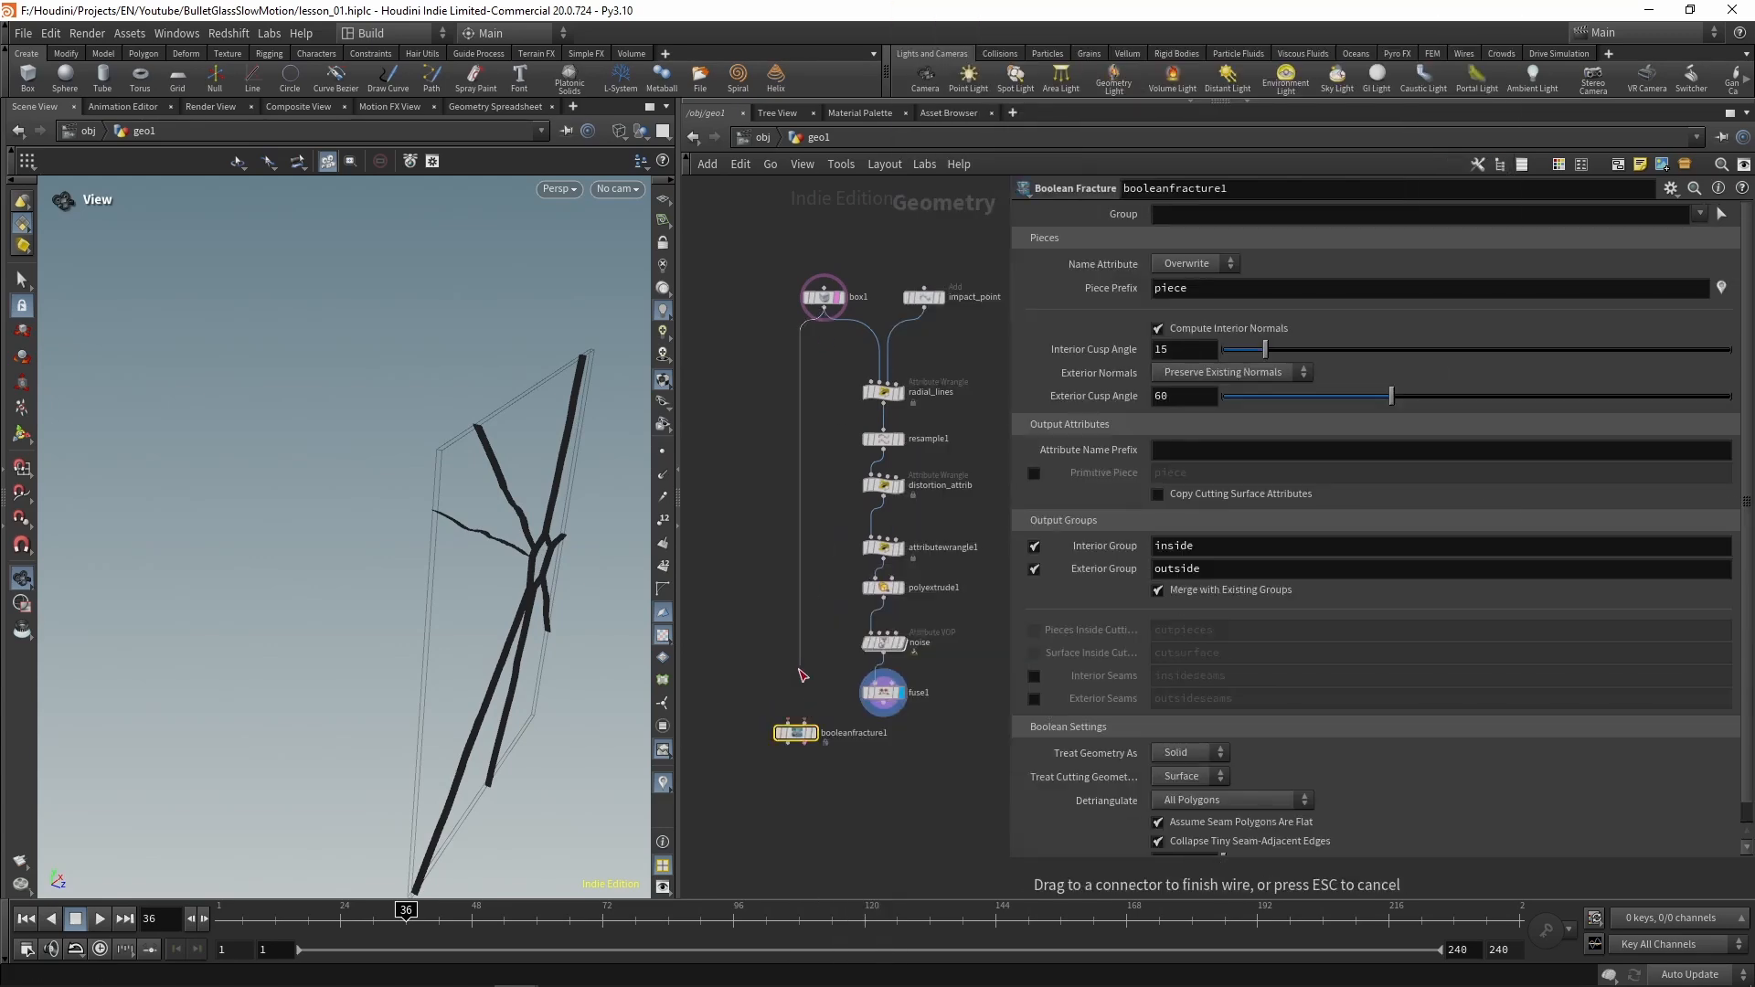
click(813, 727)
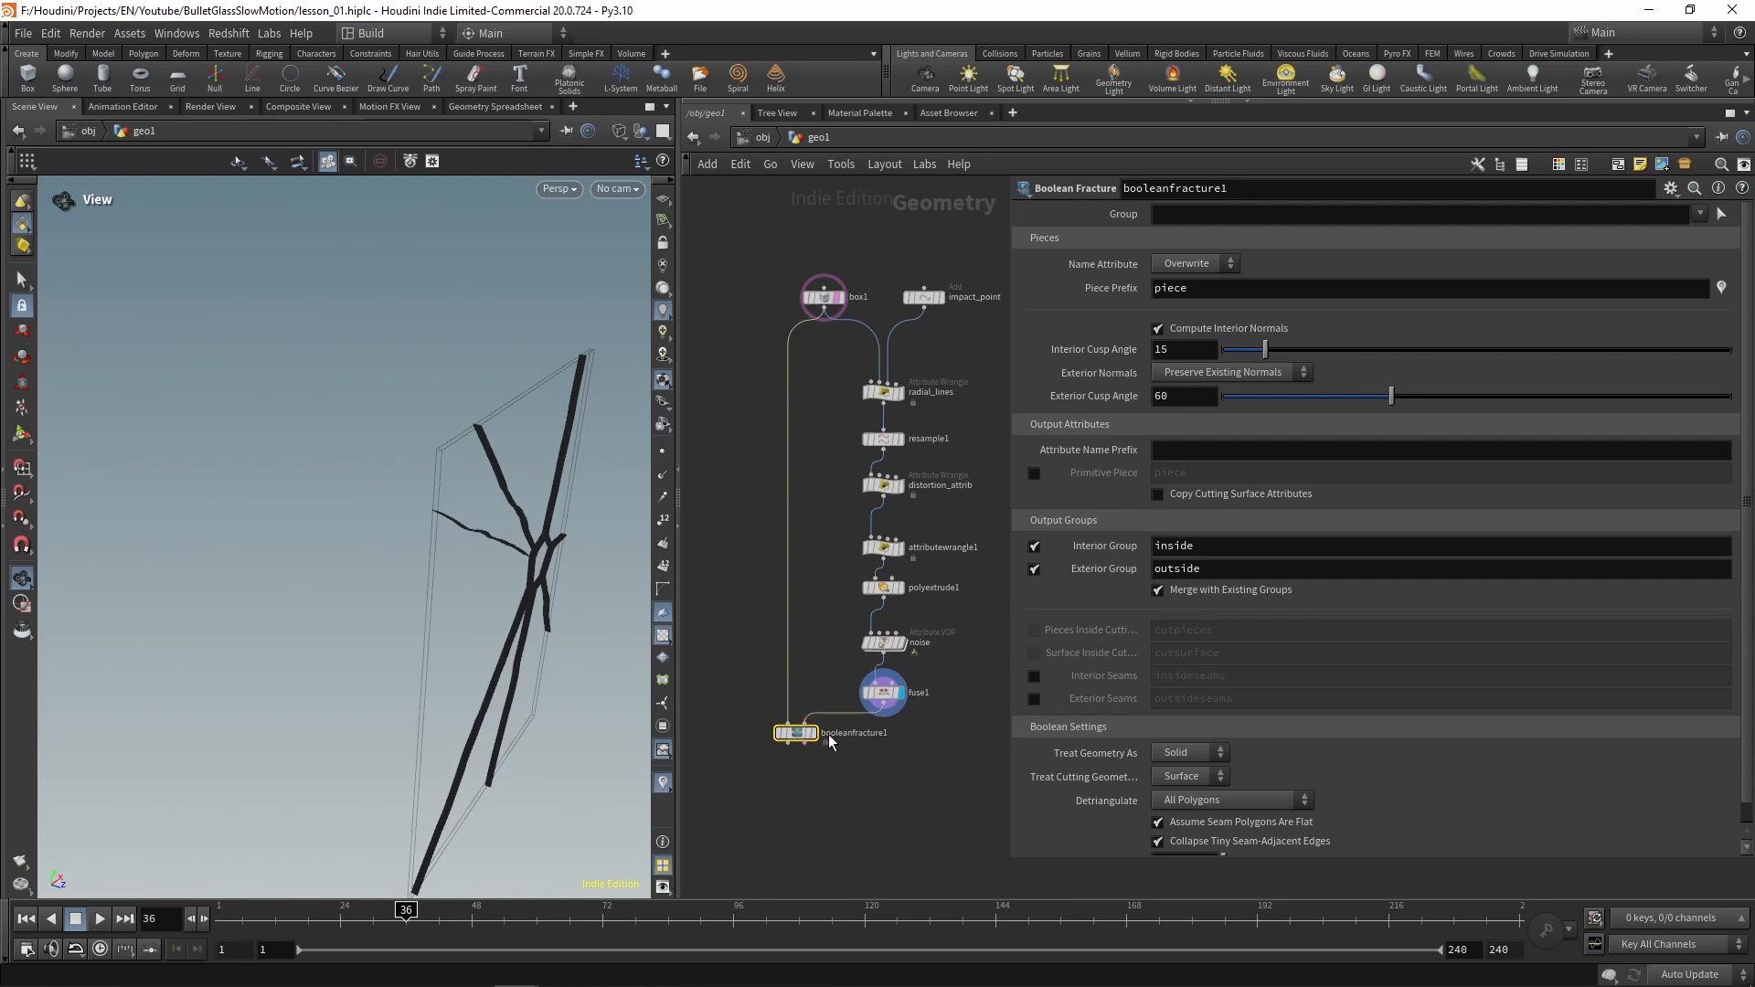
click(808, 734)
Switch the viewport from wireframe to shaded display with the edges of the fractured glass panel shown
mouse_move(512, 548)
mouse_down()
mouse_move(529, 549)
mouse_move(375, 529)
mouse_move(515, 547)
mouse_move(484, 537)
mouse_up()
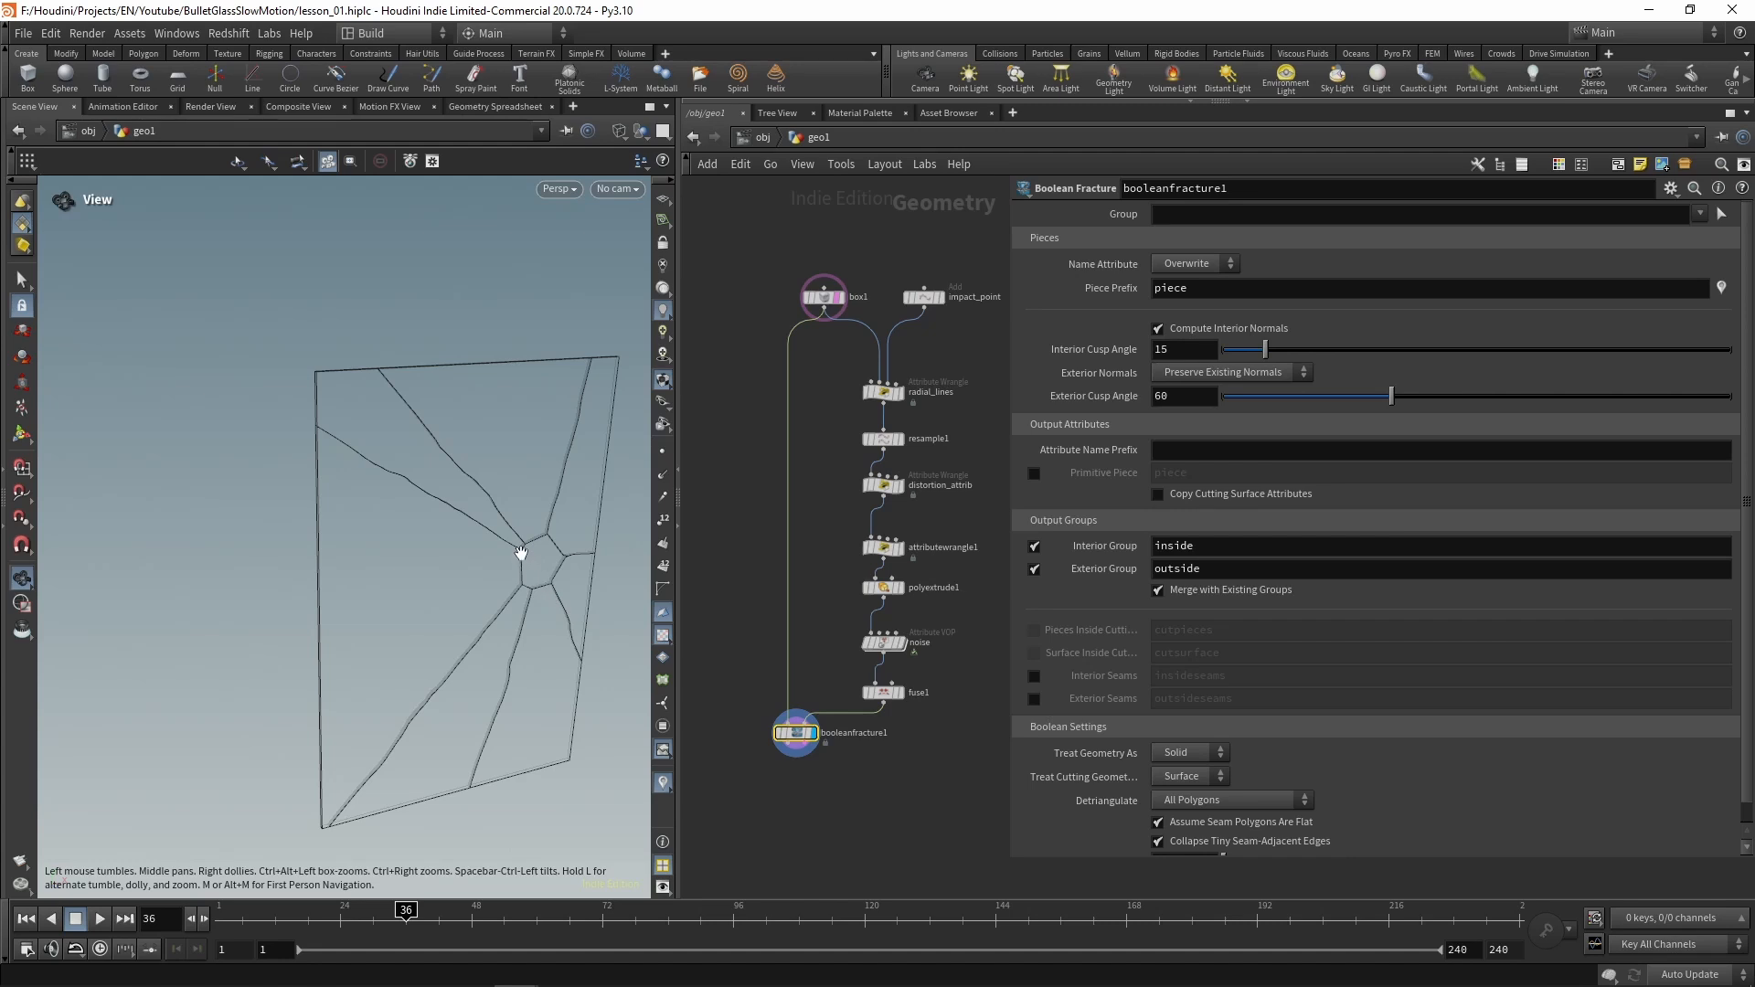
key(w)
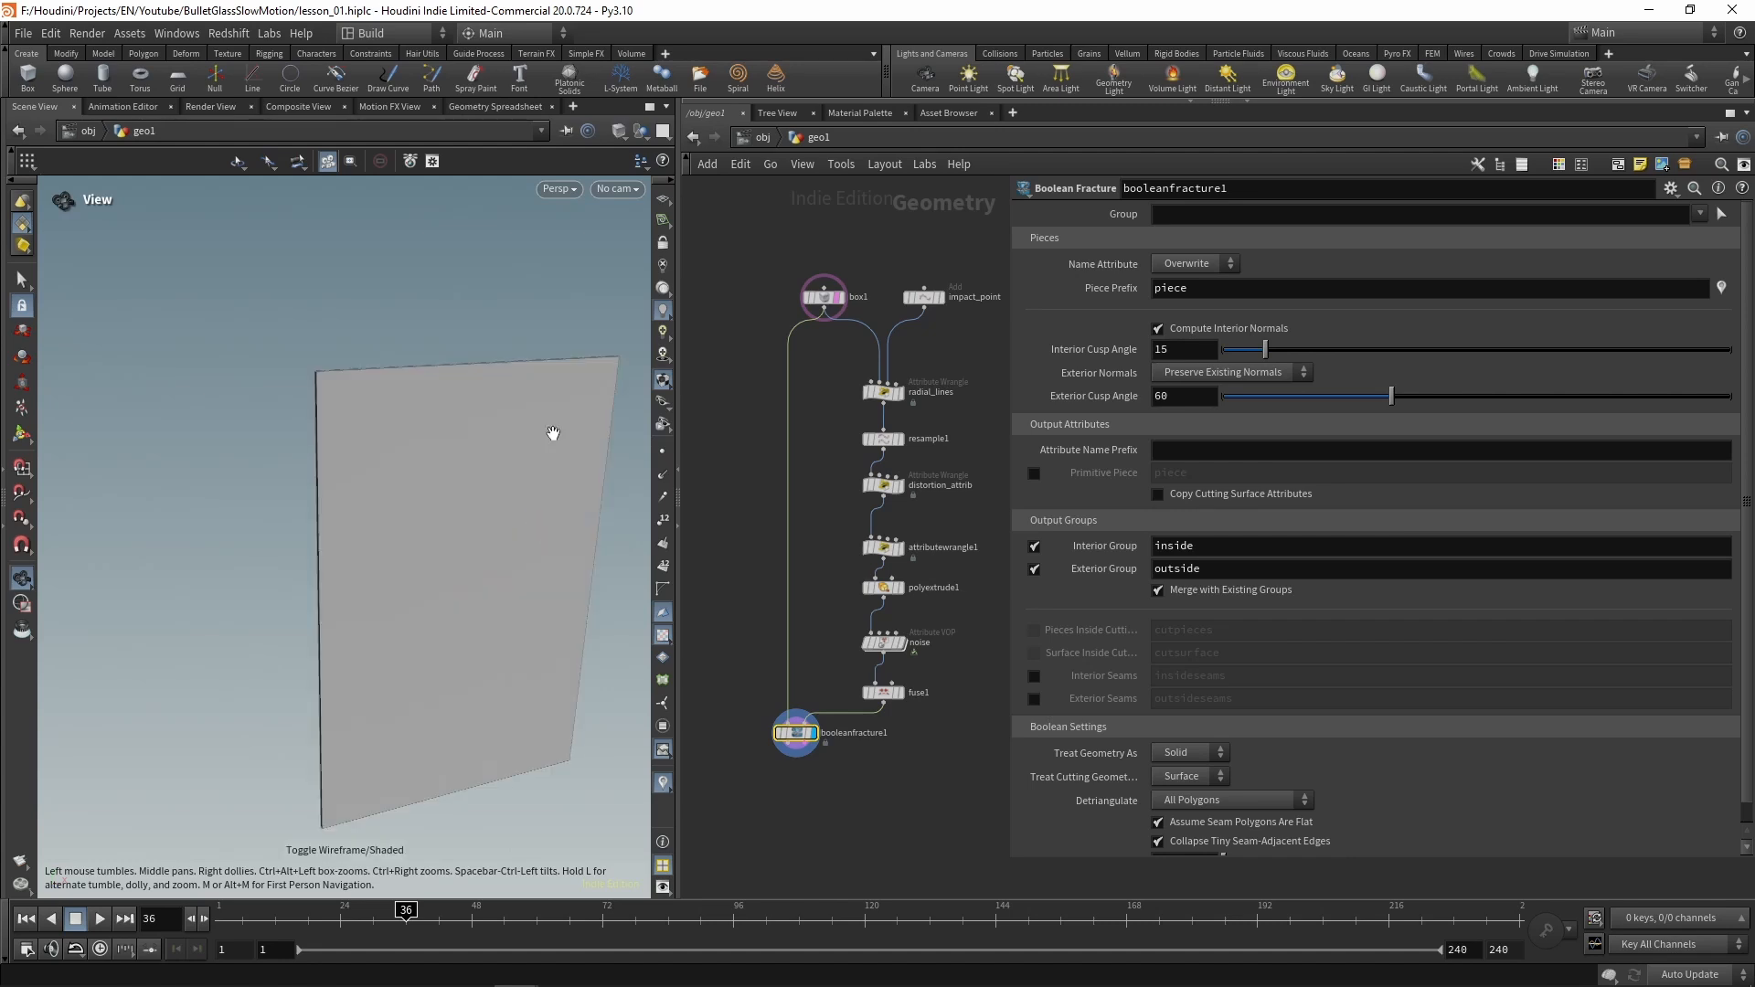
click(619, 131)
click(662, 353)
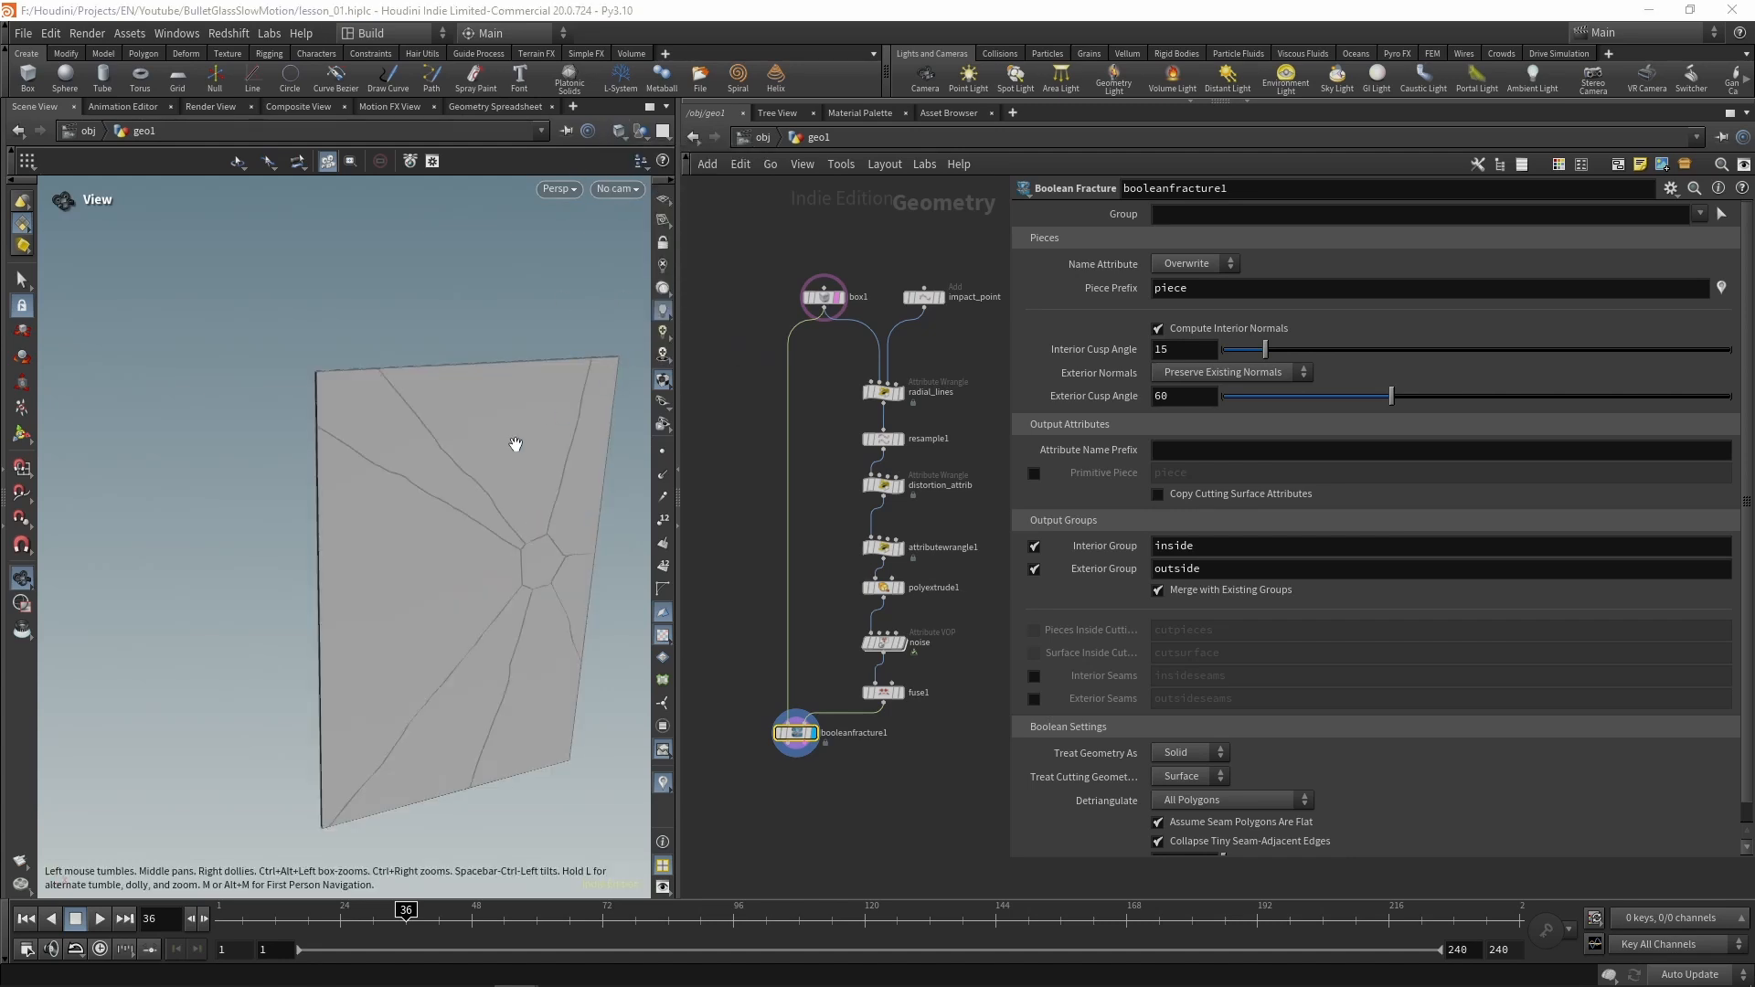
drag(510, 443, 372, 403)
Add an Exploded View node after booleanfracture1, display it and set its Uniform Scale to 0.044
middle_drag(813, 800, 852, 738)
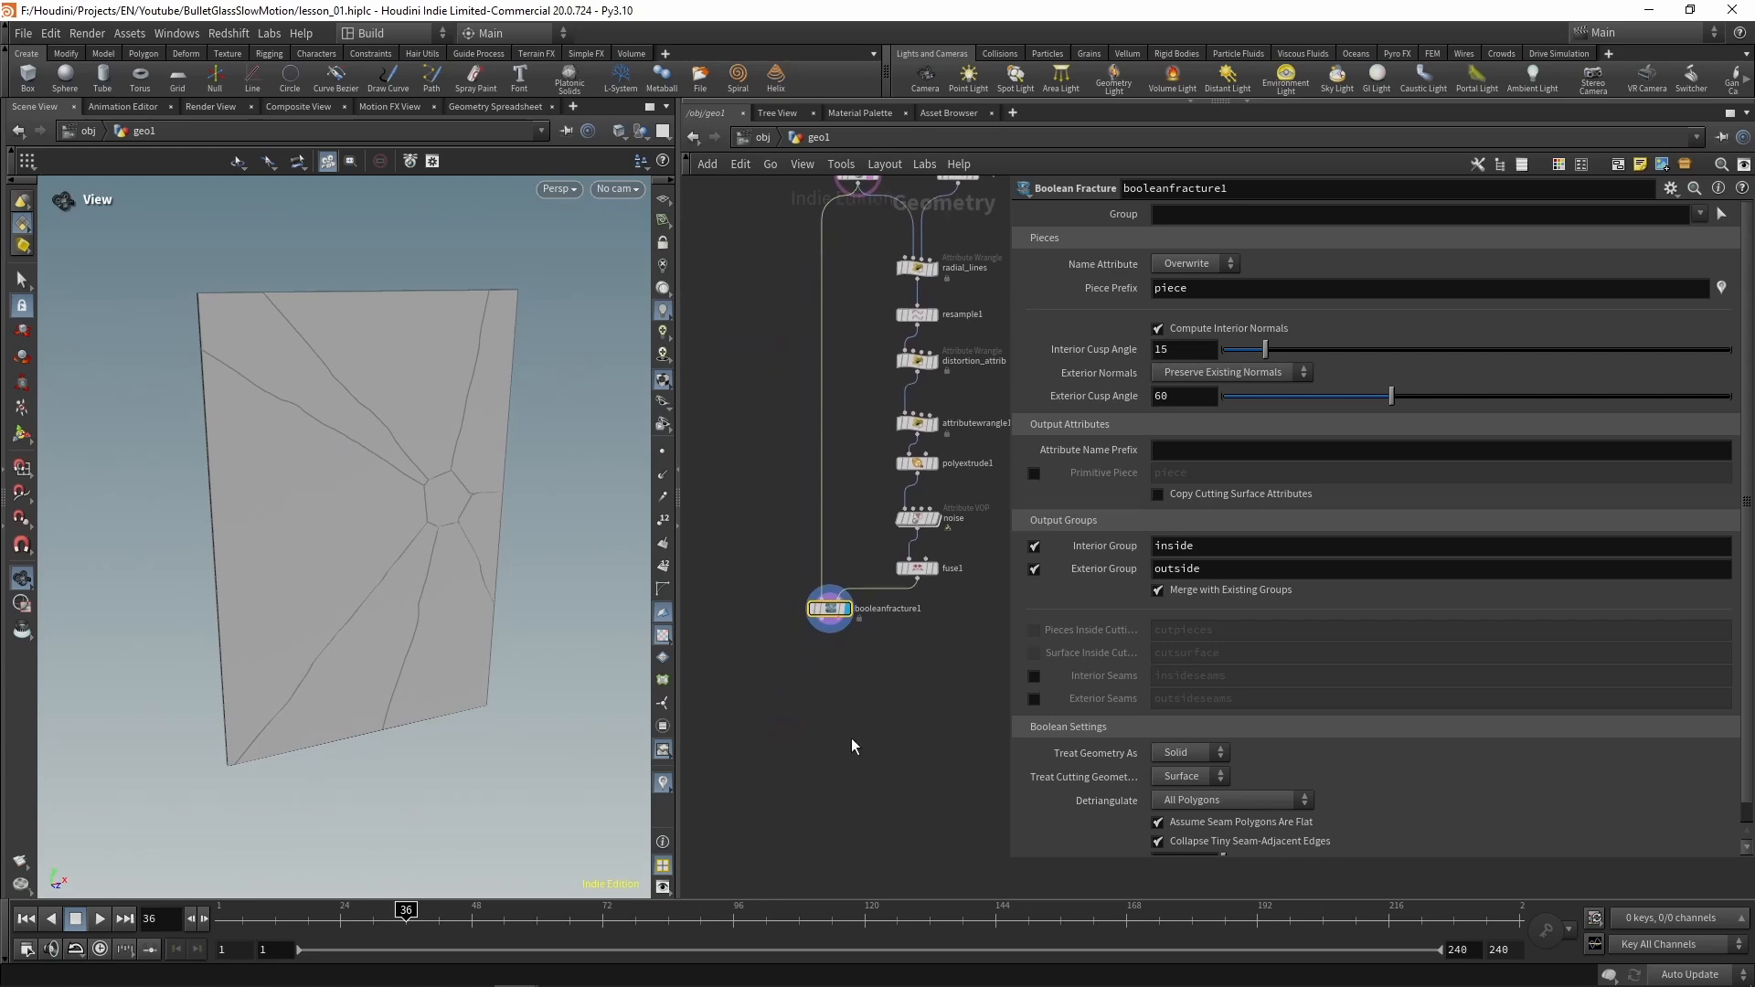
key(Tab)
key(Escape)
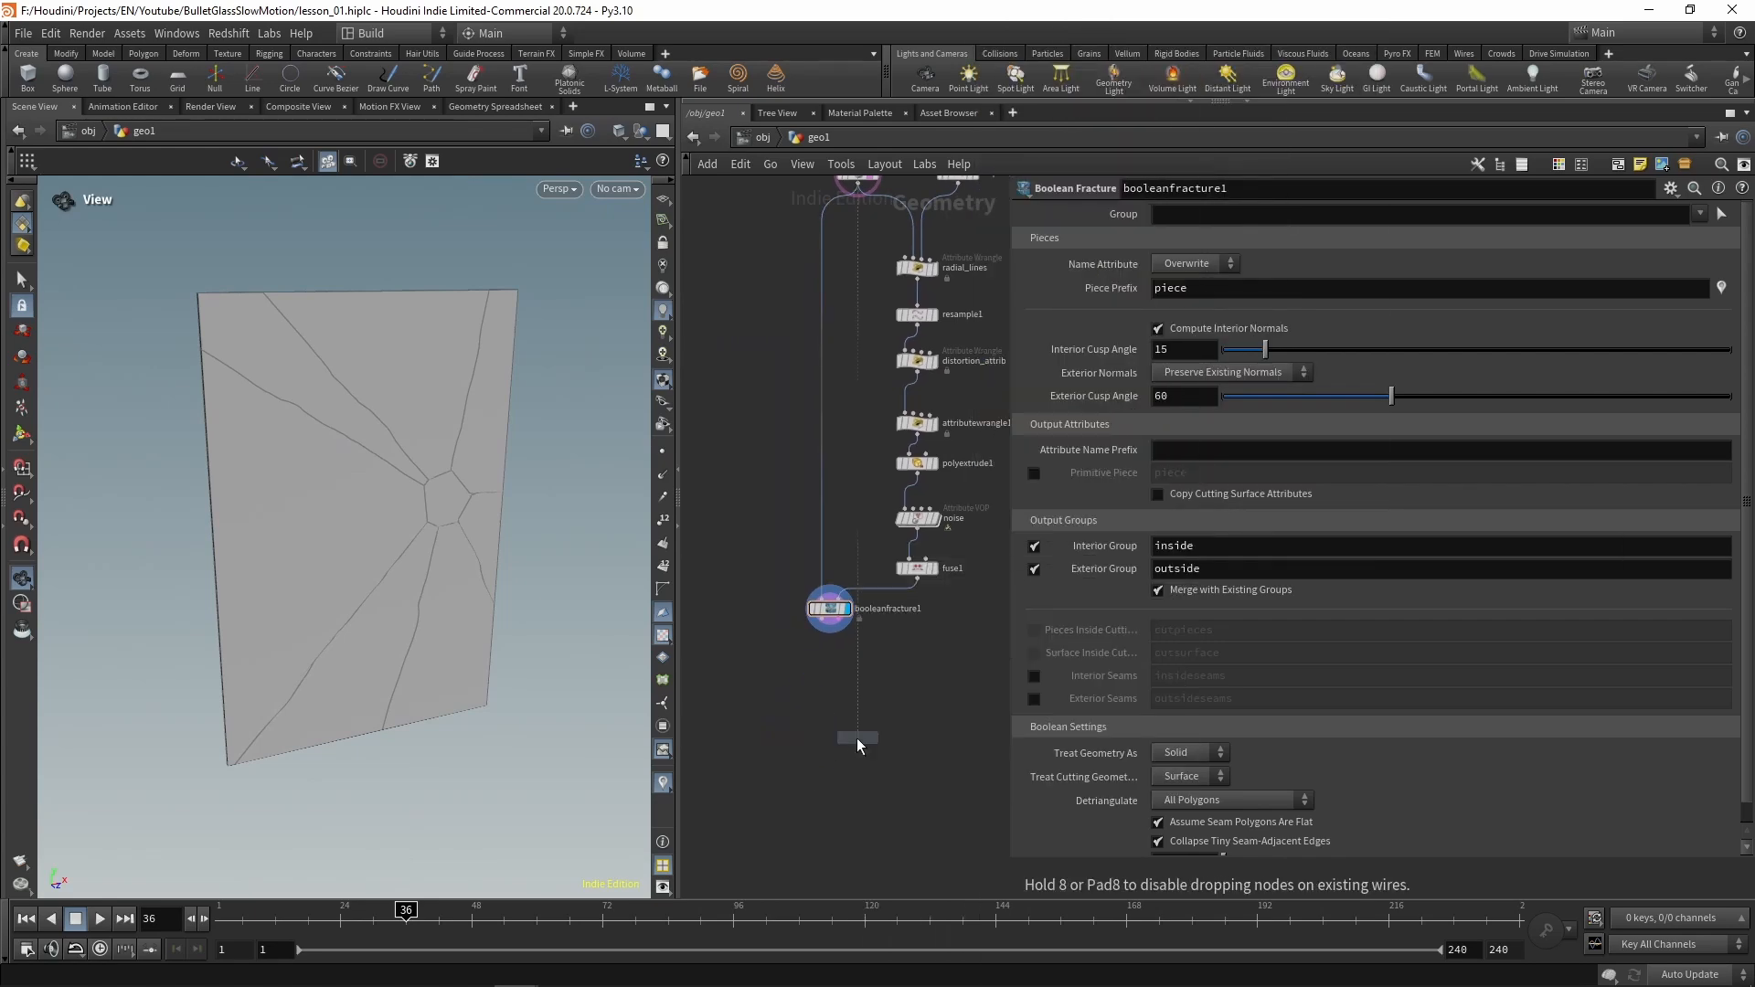
click(804, 695)
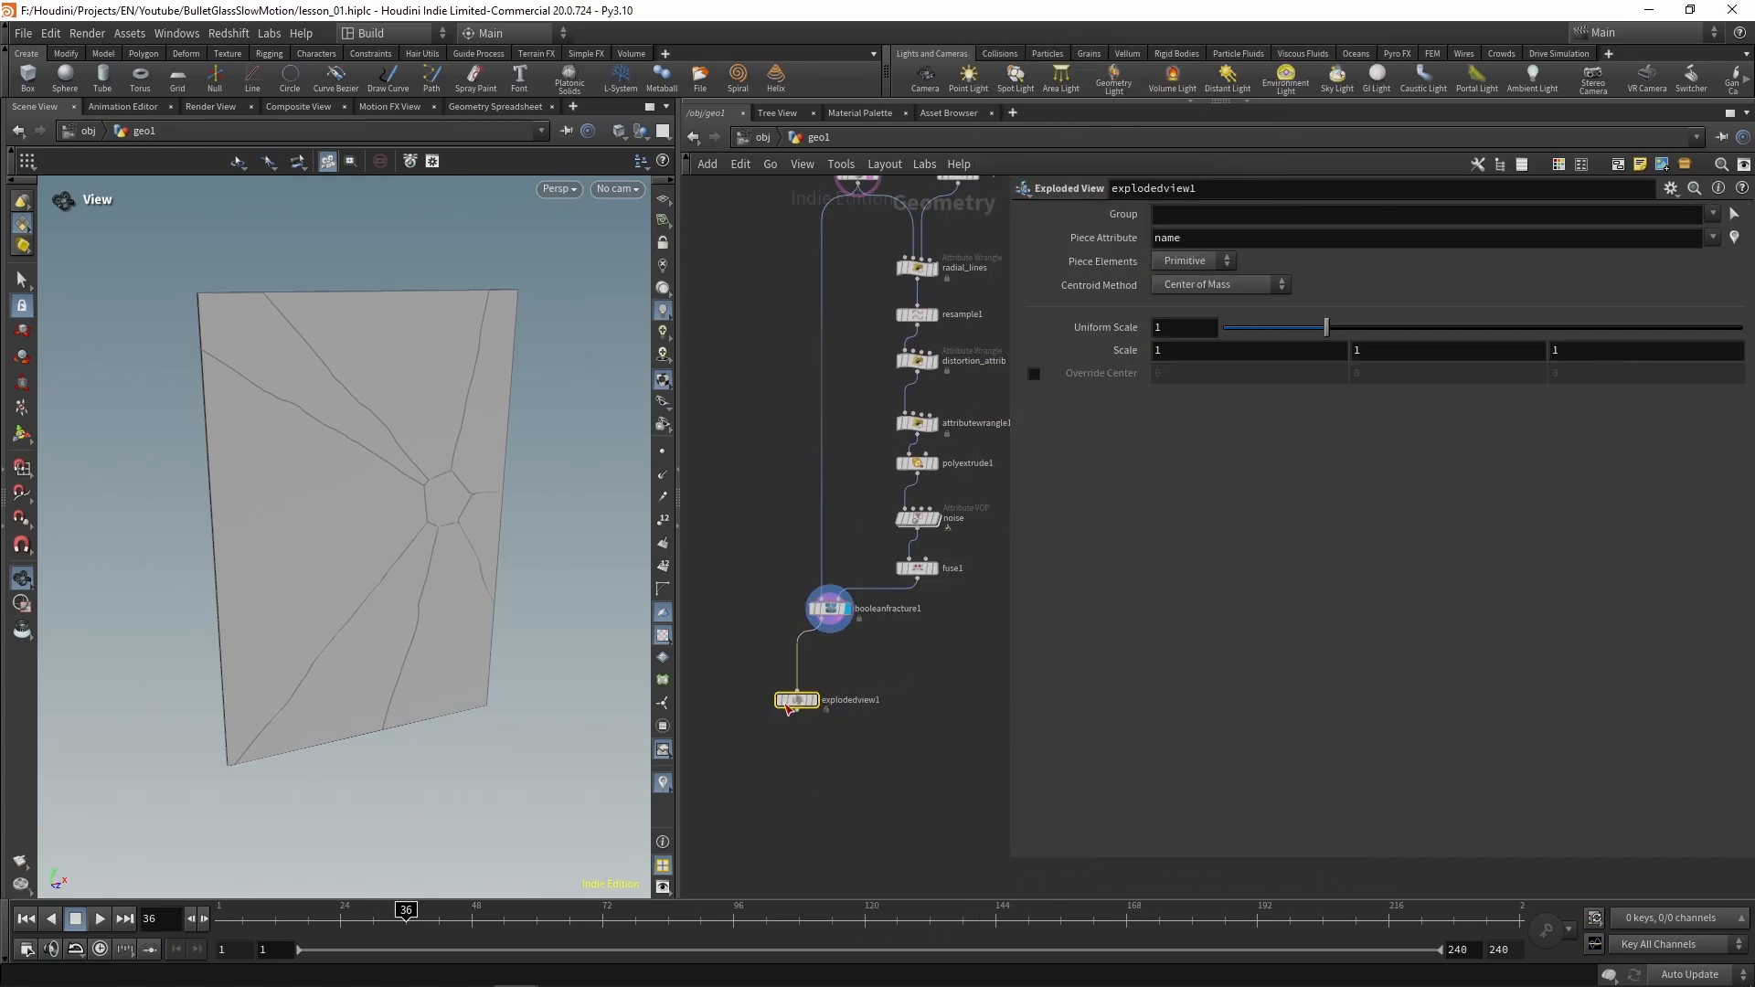
drag(826, 631, 797, 689)
click(815, 700)
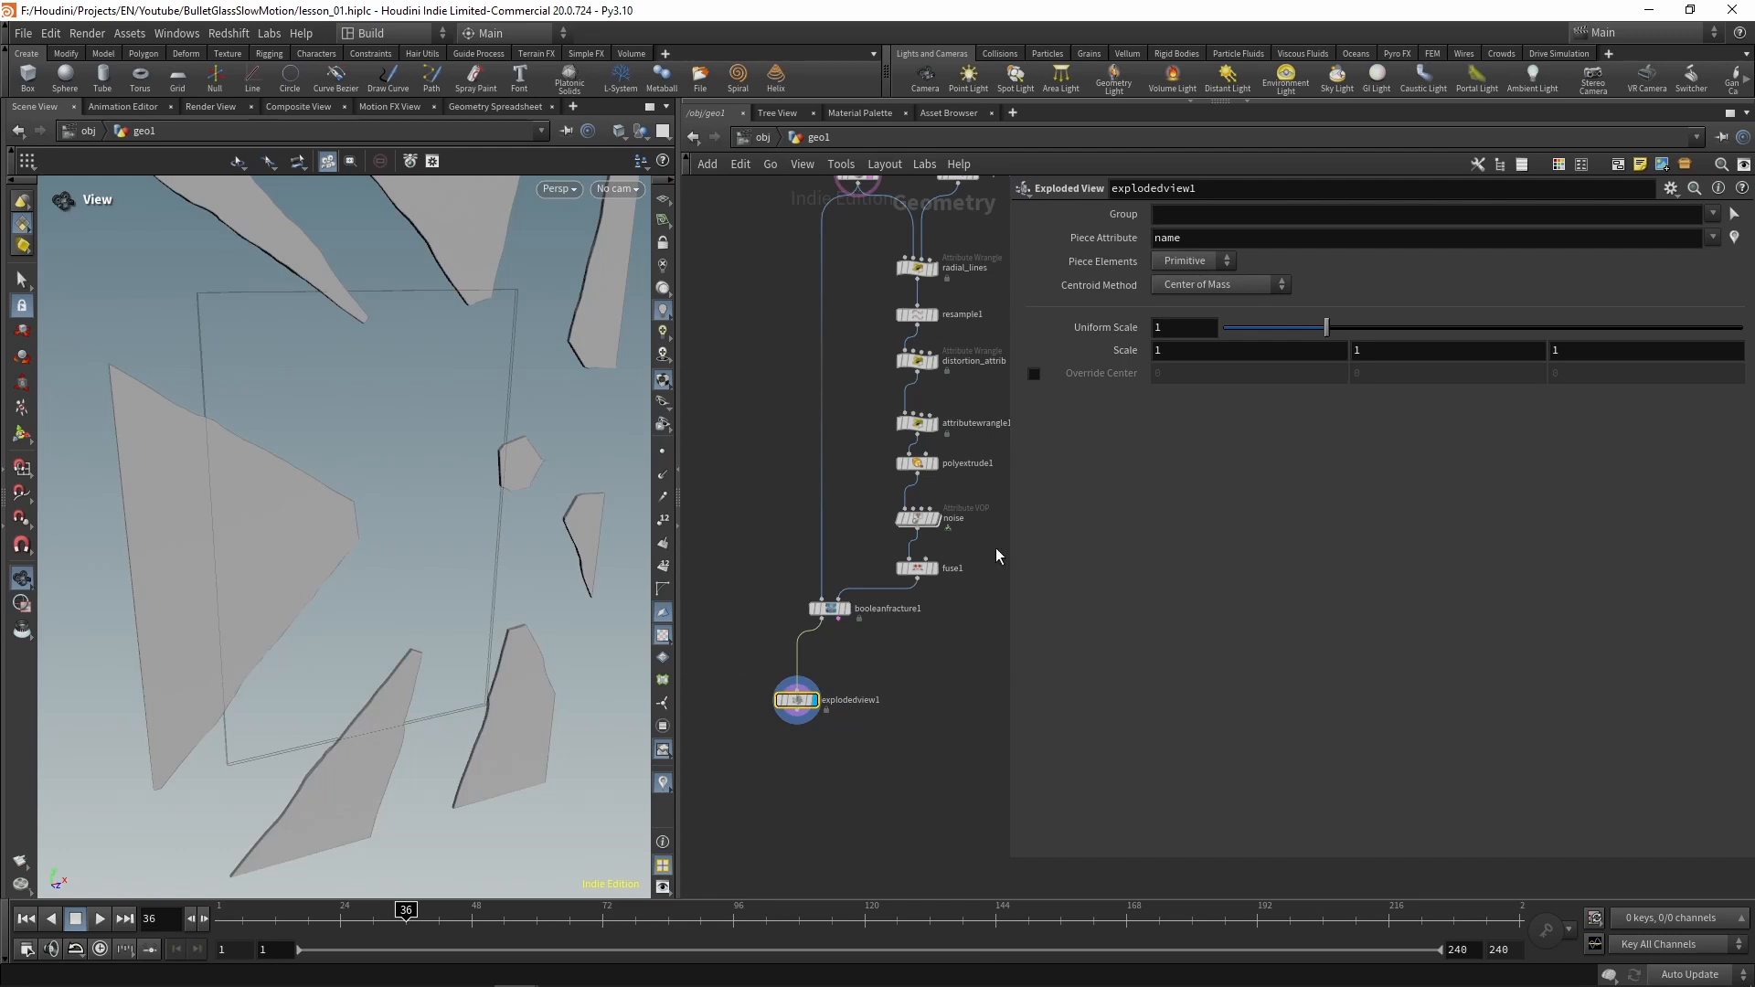
drag(1326, 327, 1226, 353)
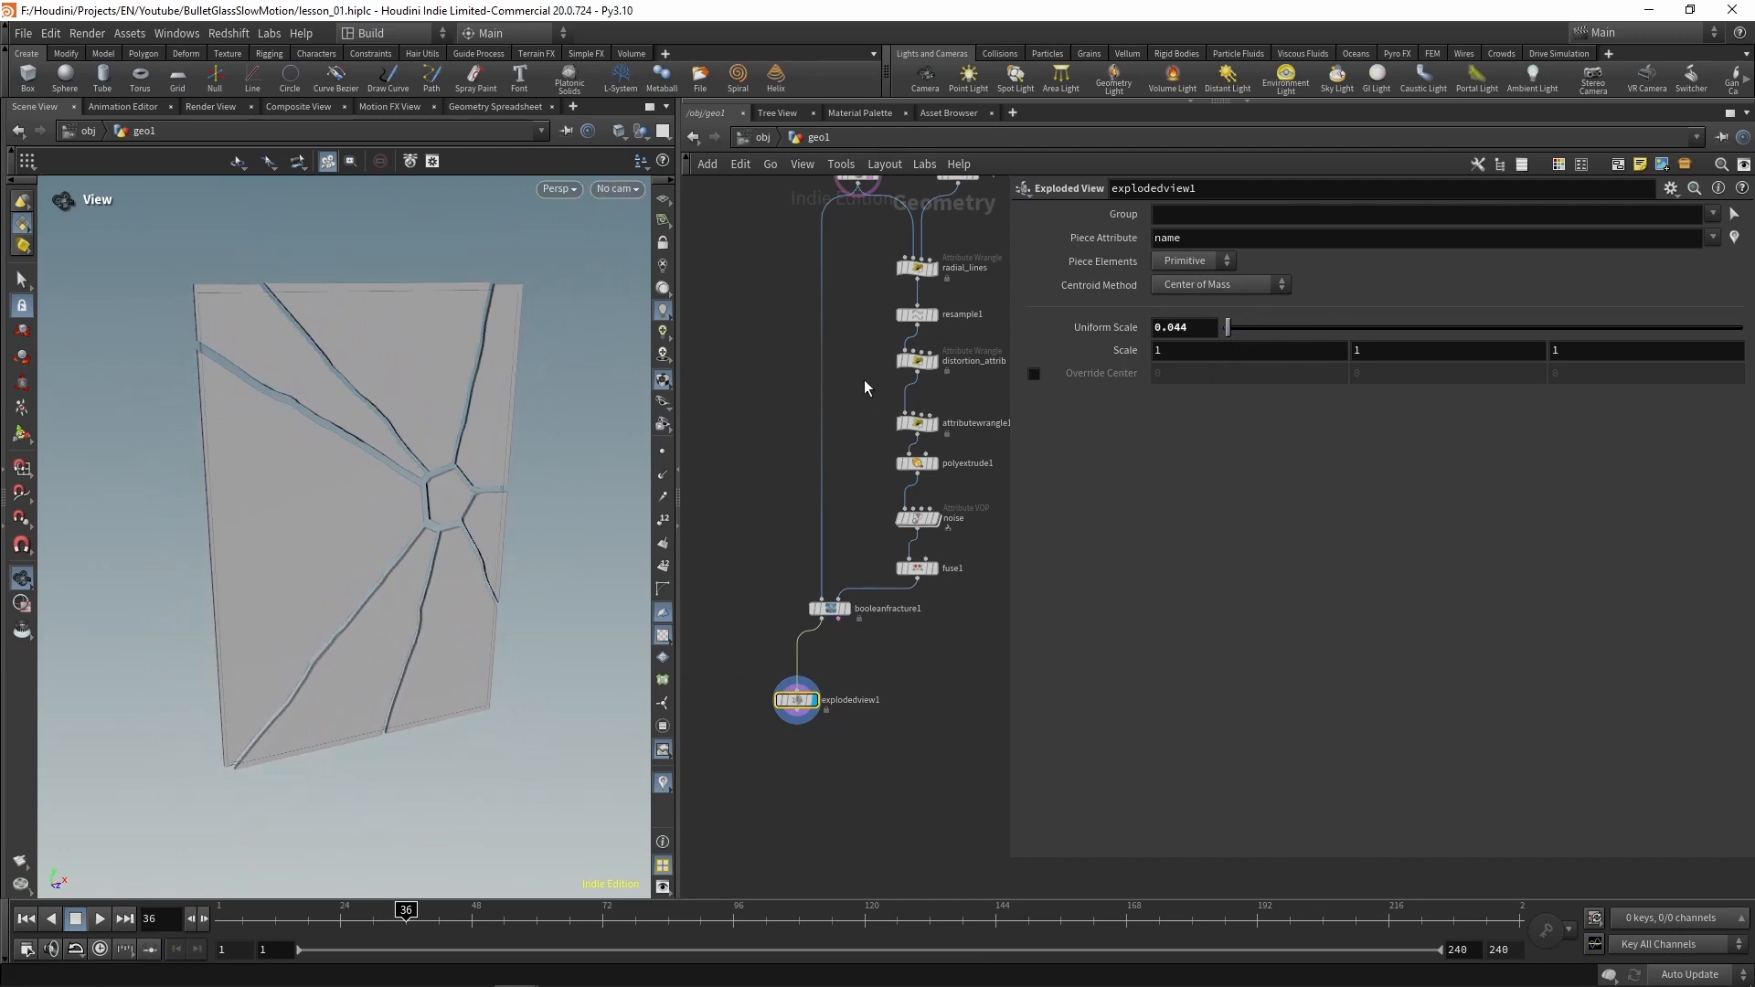
Set Lines Count to 12 and Lines Seed to 6 on the radial_lines node
middle_drag(736, 365, 727, 498)
click(905, 405)
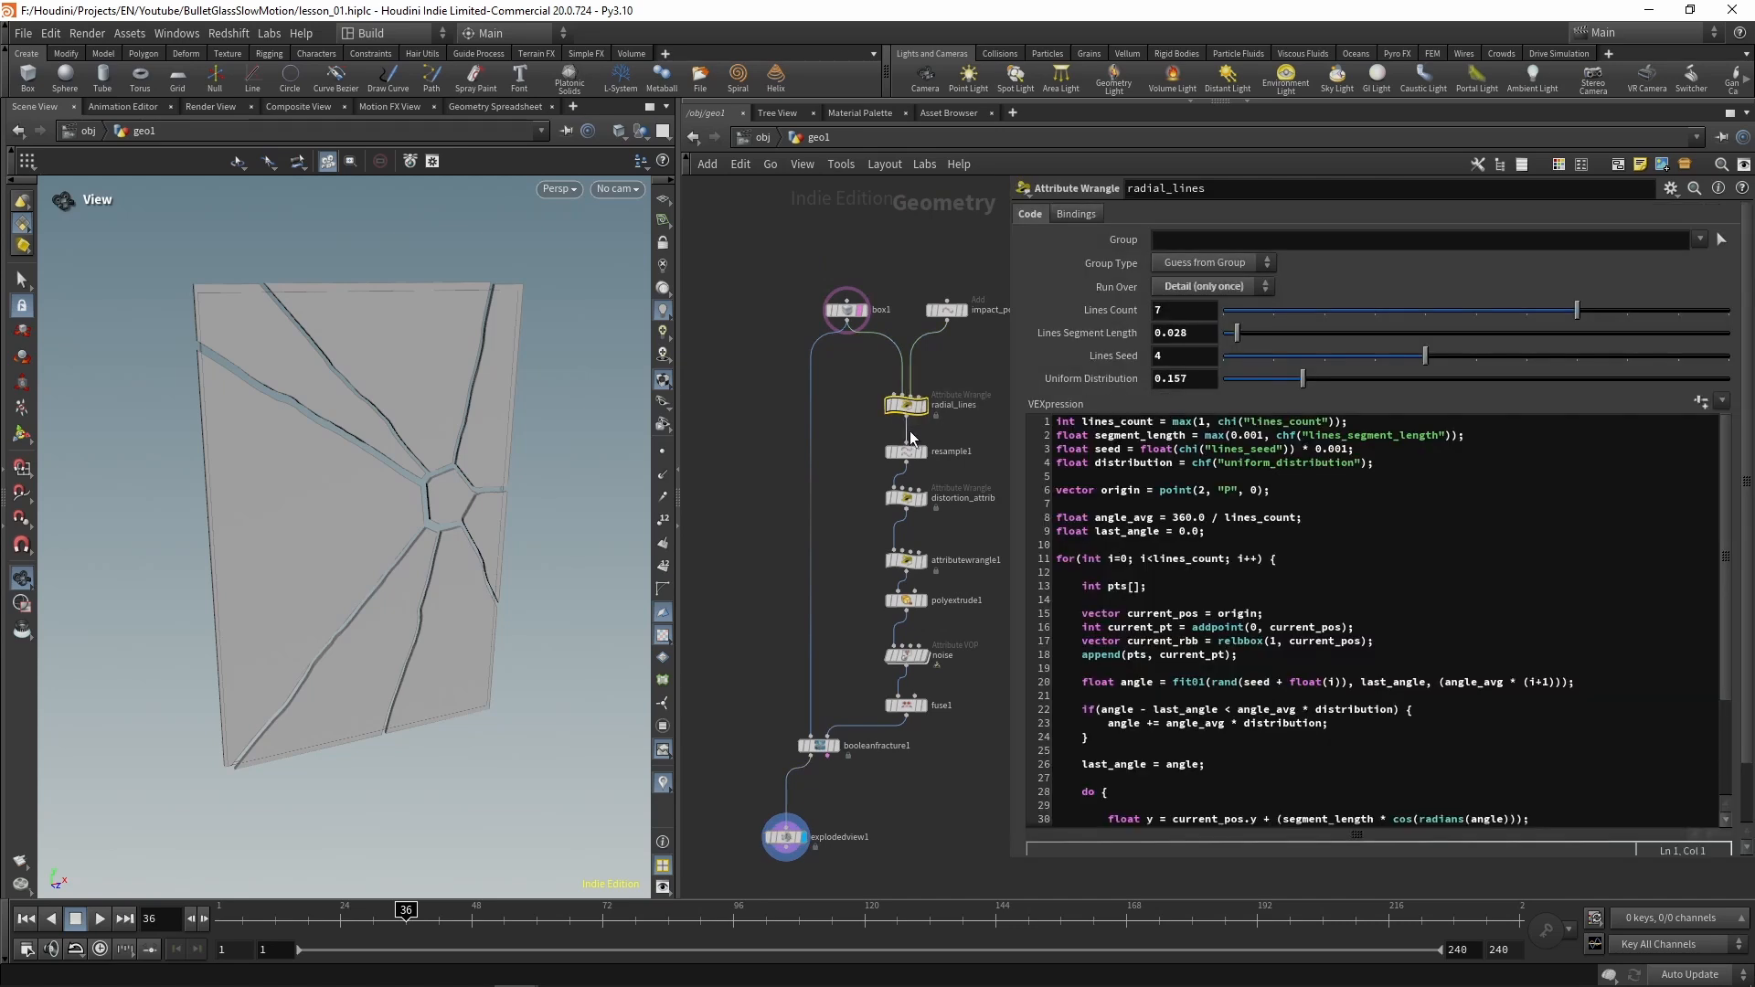
middle_drag(1187, 312, 1244, 329)
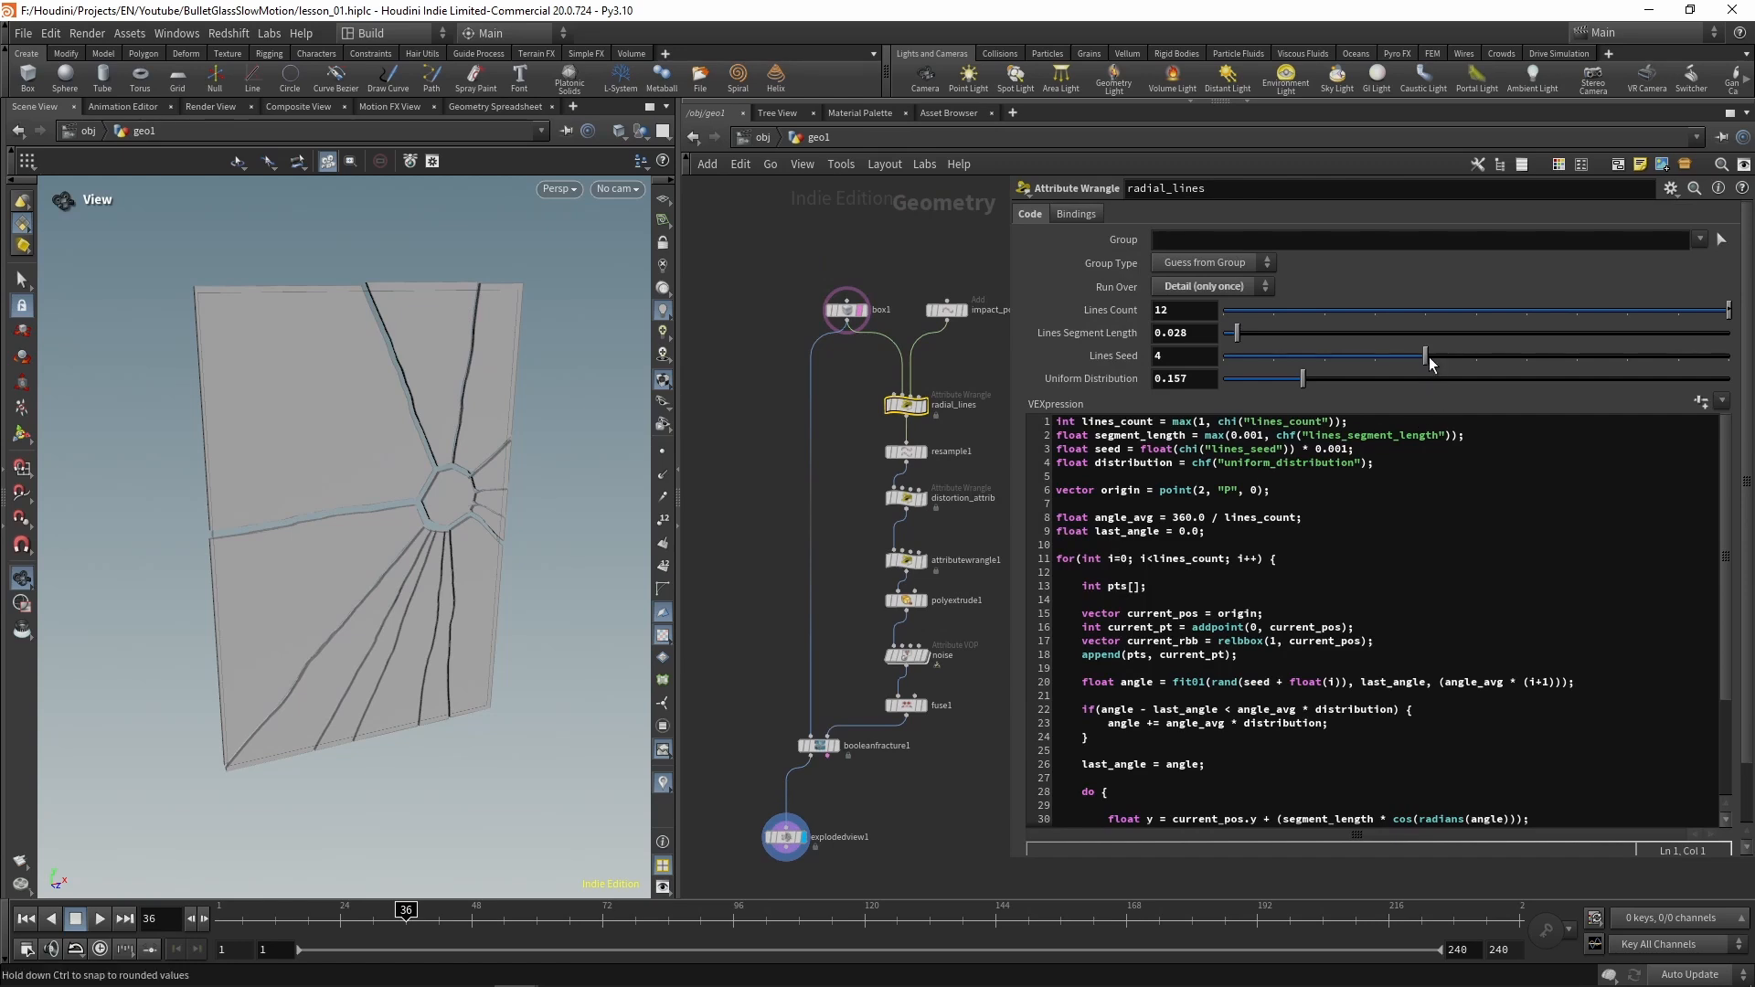
drag(1431, 364, 1523, 359)
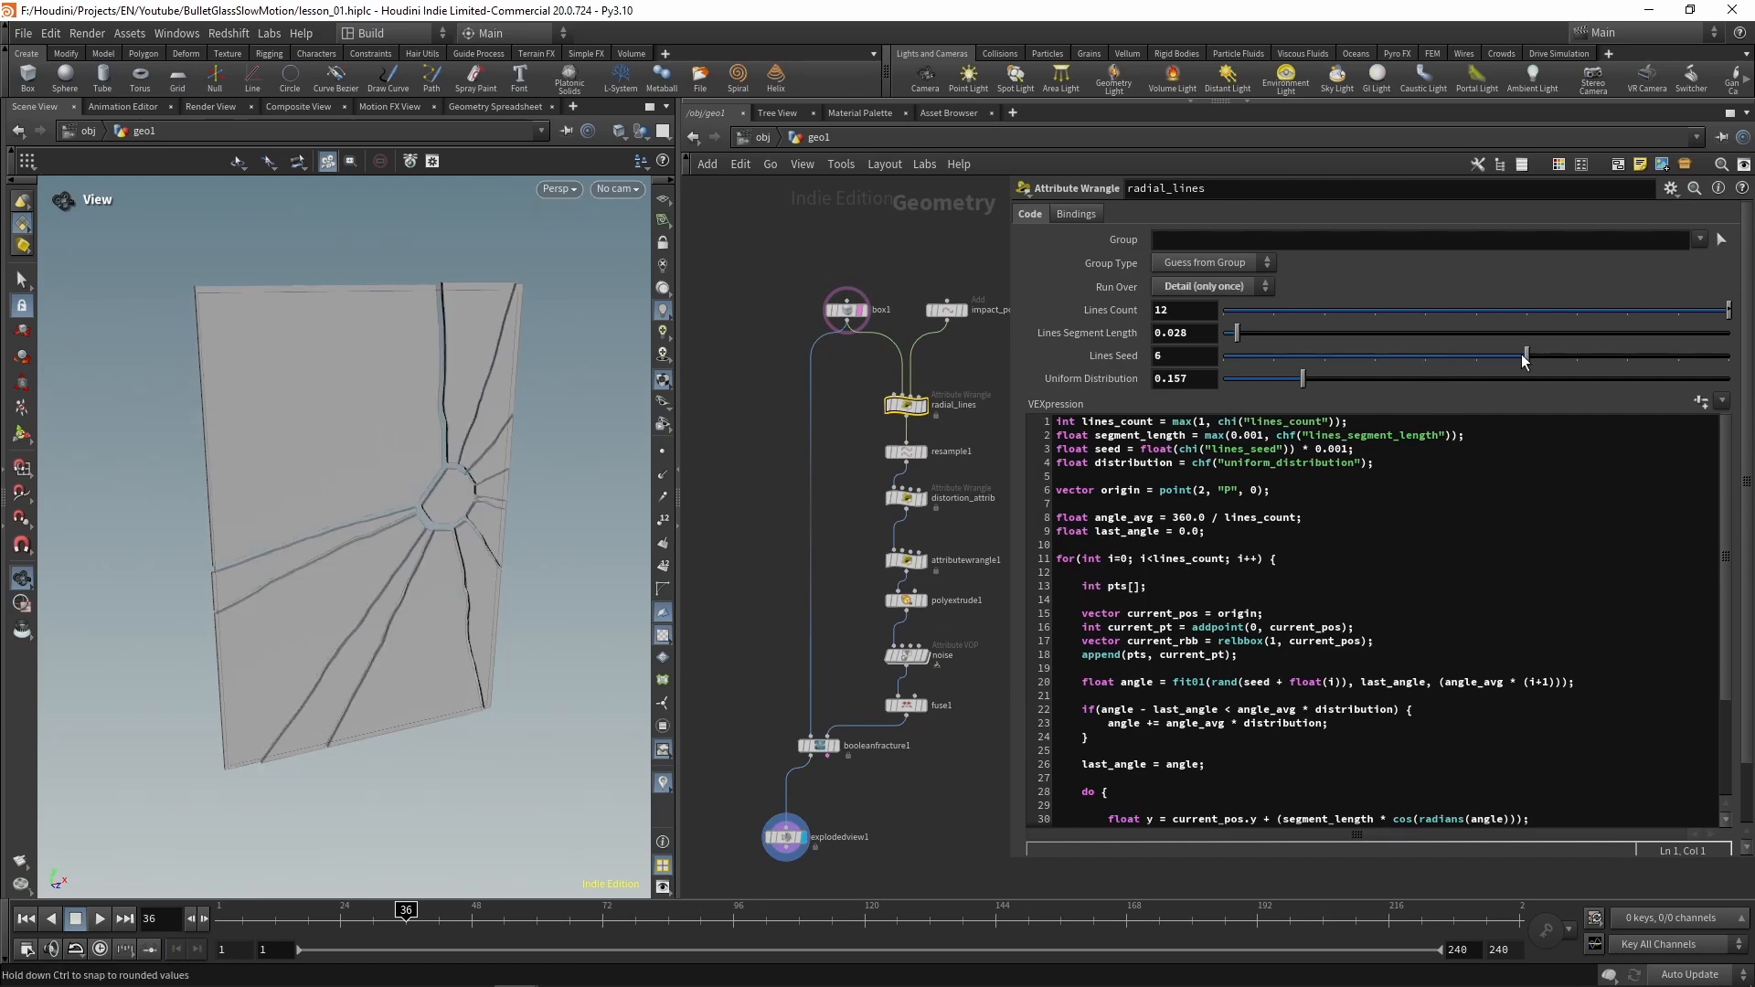
drag(329, 429, 411, 458)
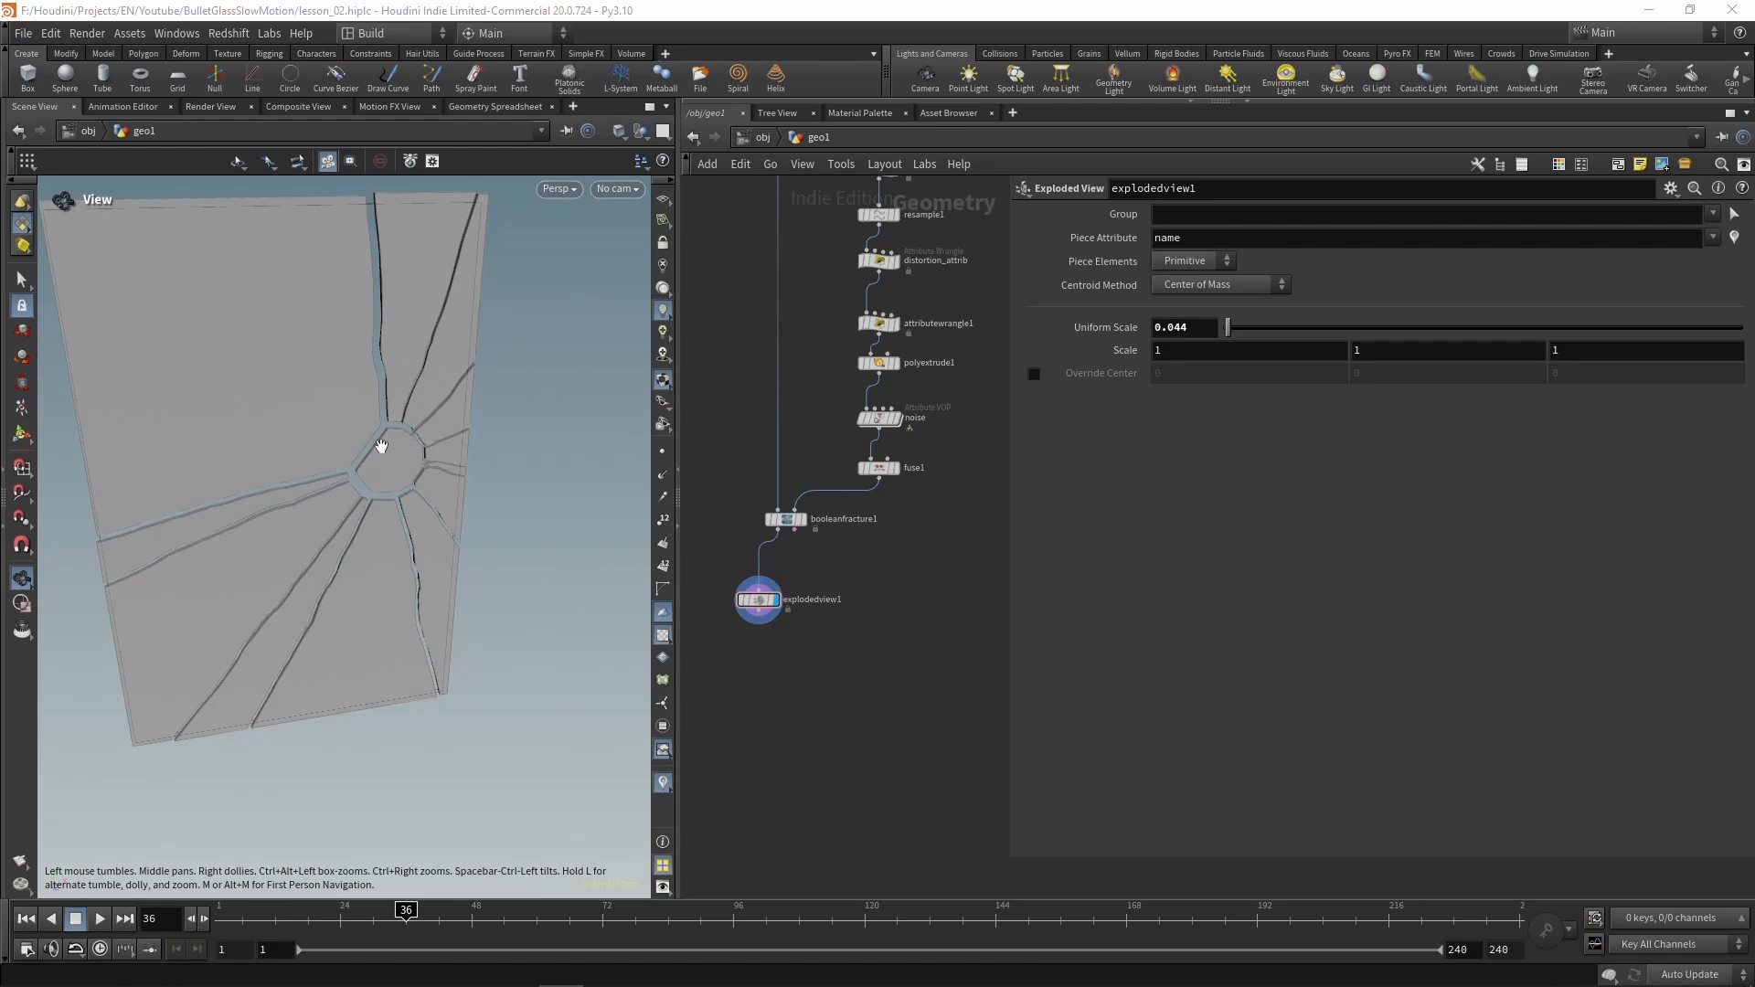
Add a displayed Assemble node fed by booleanfracture1, with Create Name Attribute disabled and Create Packed Primitives enabled
mouse_move(406, 447)
mouse_down()
mouse_move(419, 436)
mouse_move(403, 447)
mouse_up()
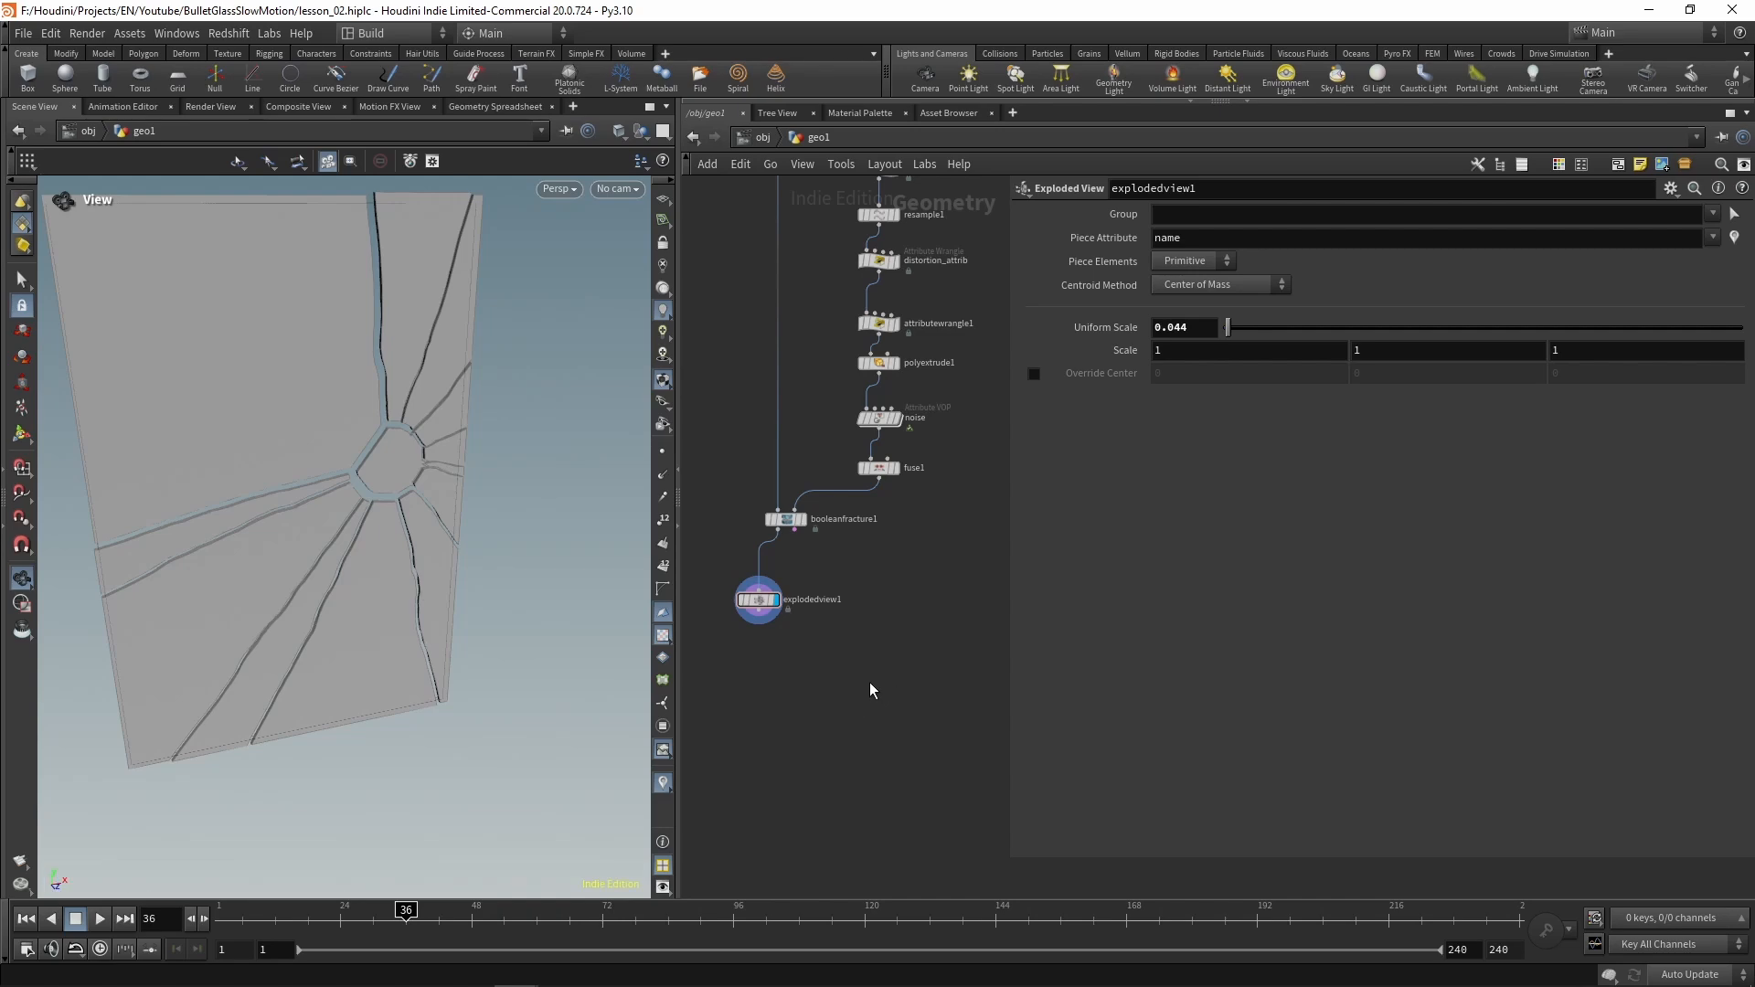
key(Tab)
text(asse)
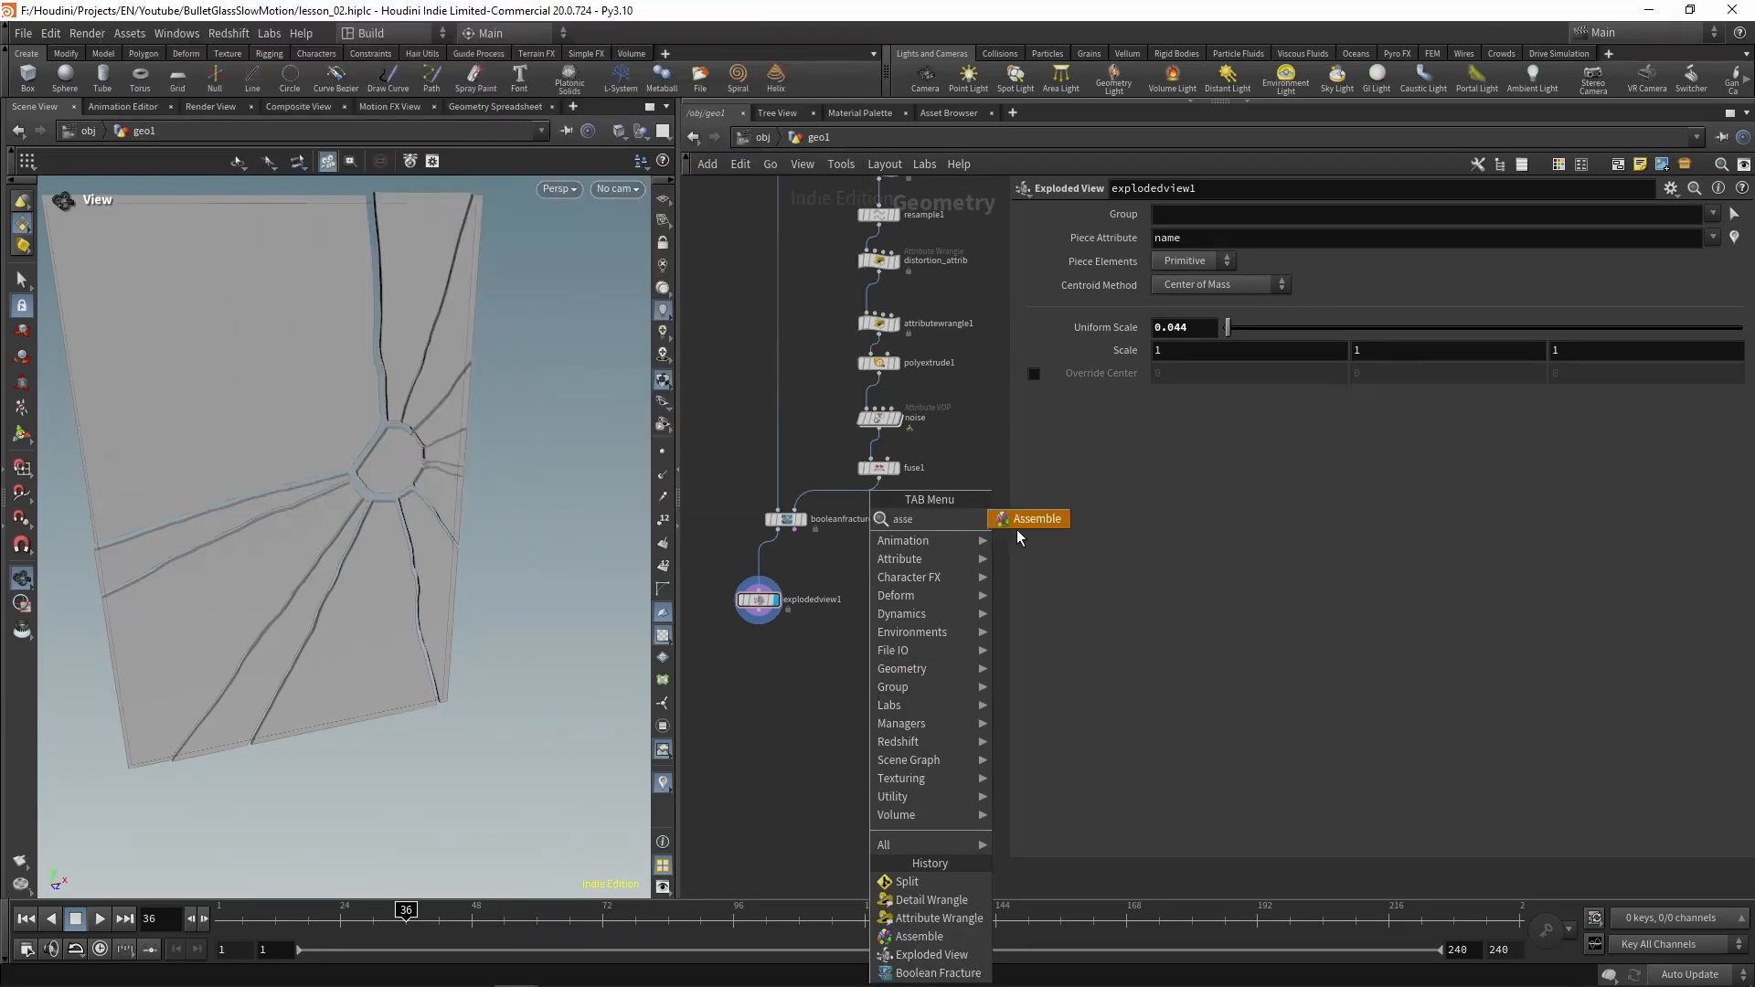
key(Return)
click(884, 633)
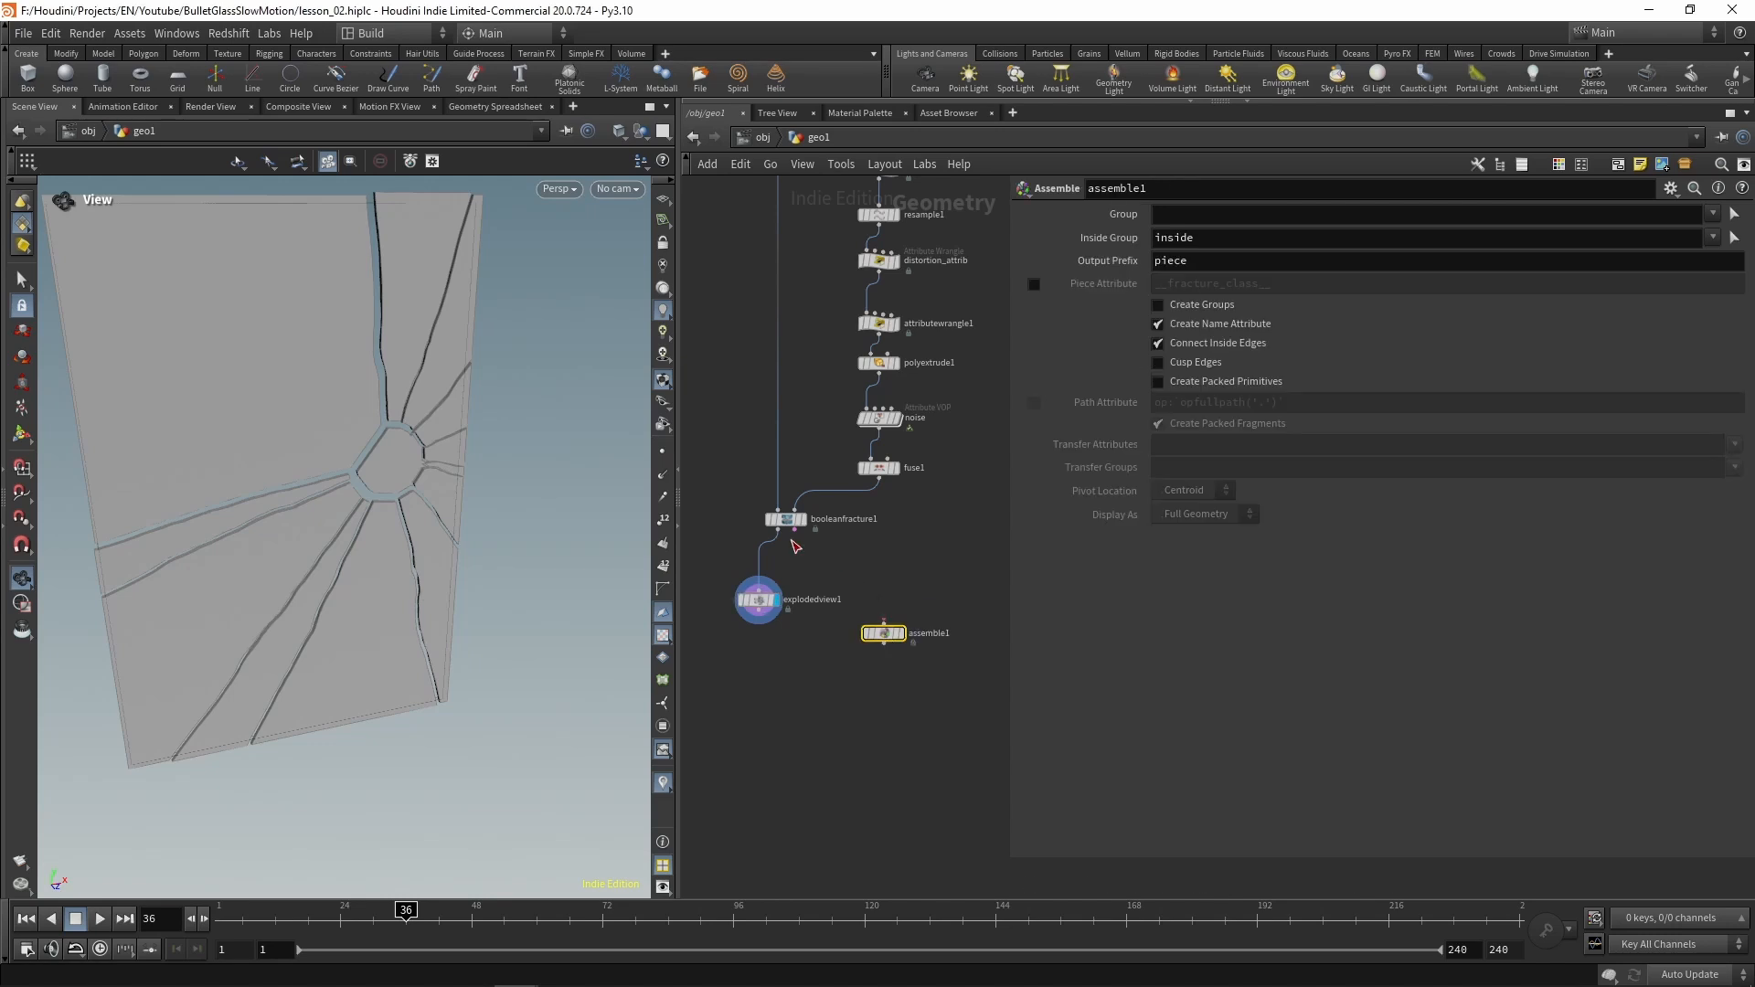
drag(784, 537, 884, 624)
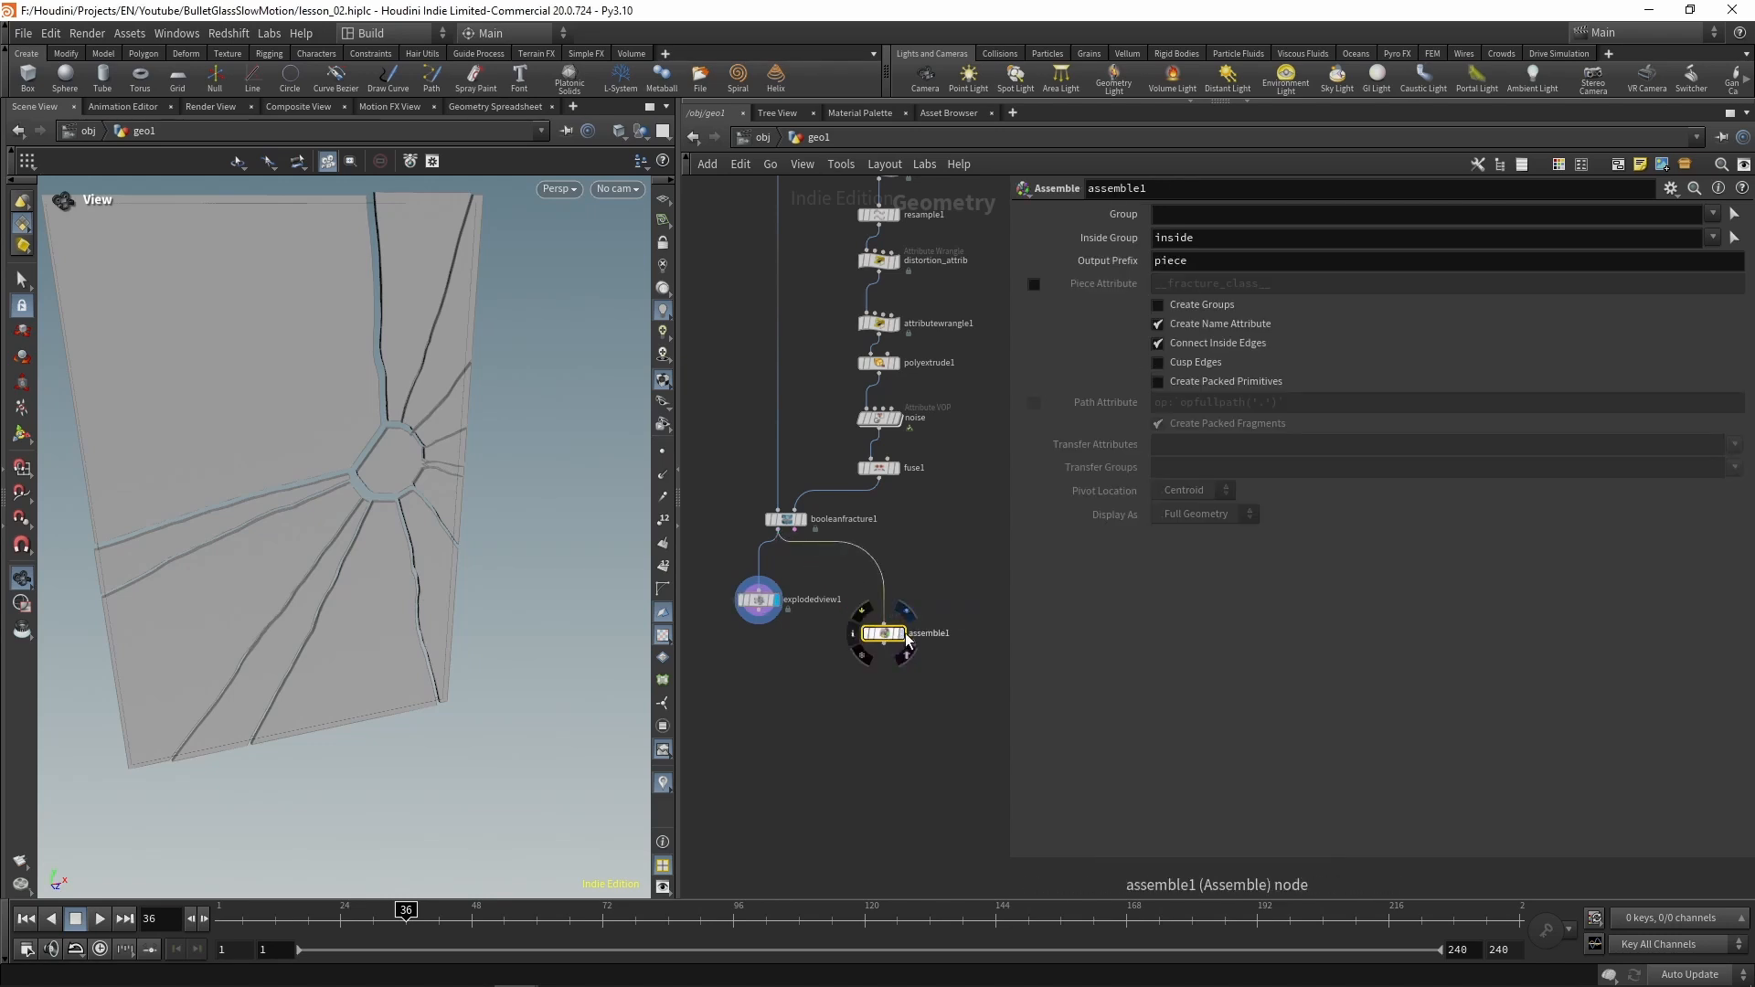
click(894, 634)
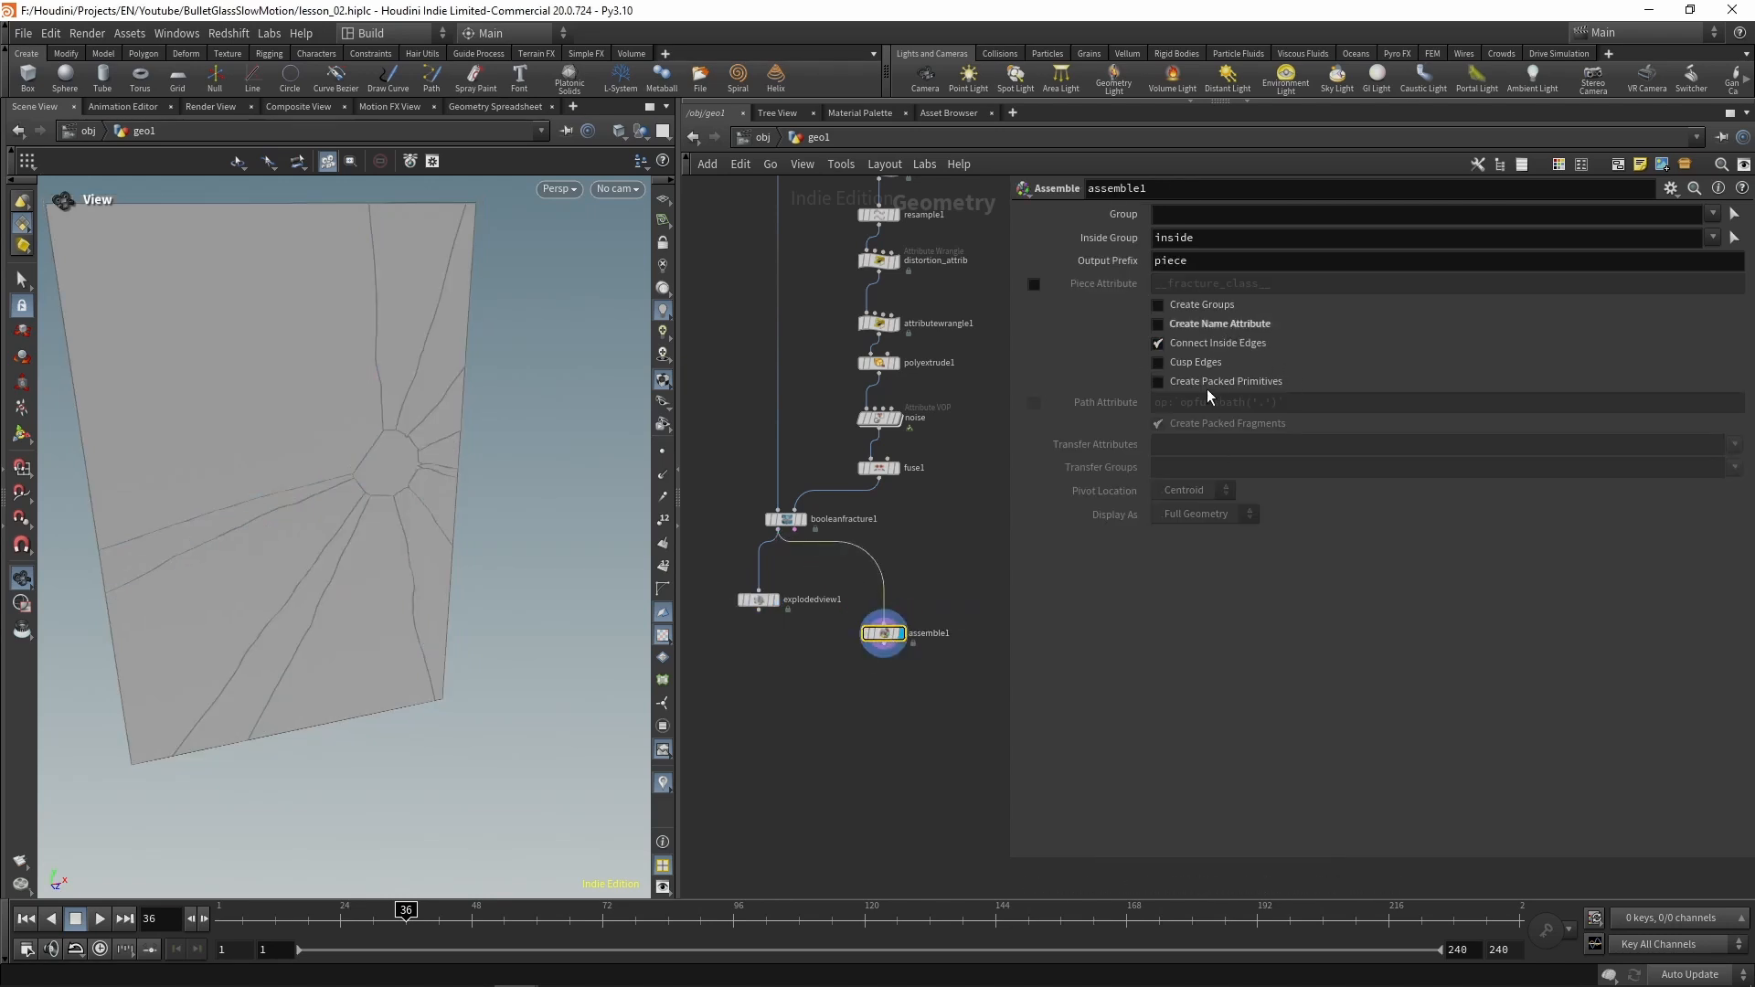
click(1158, 382)
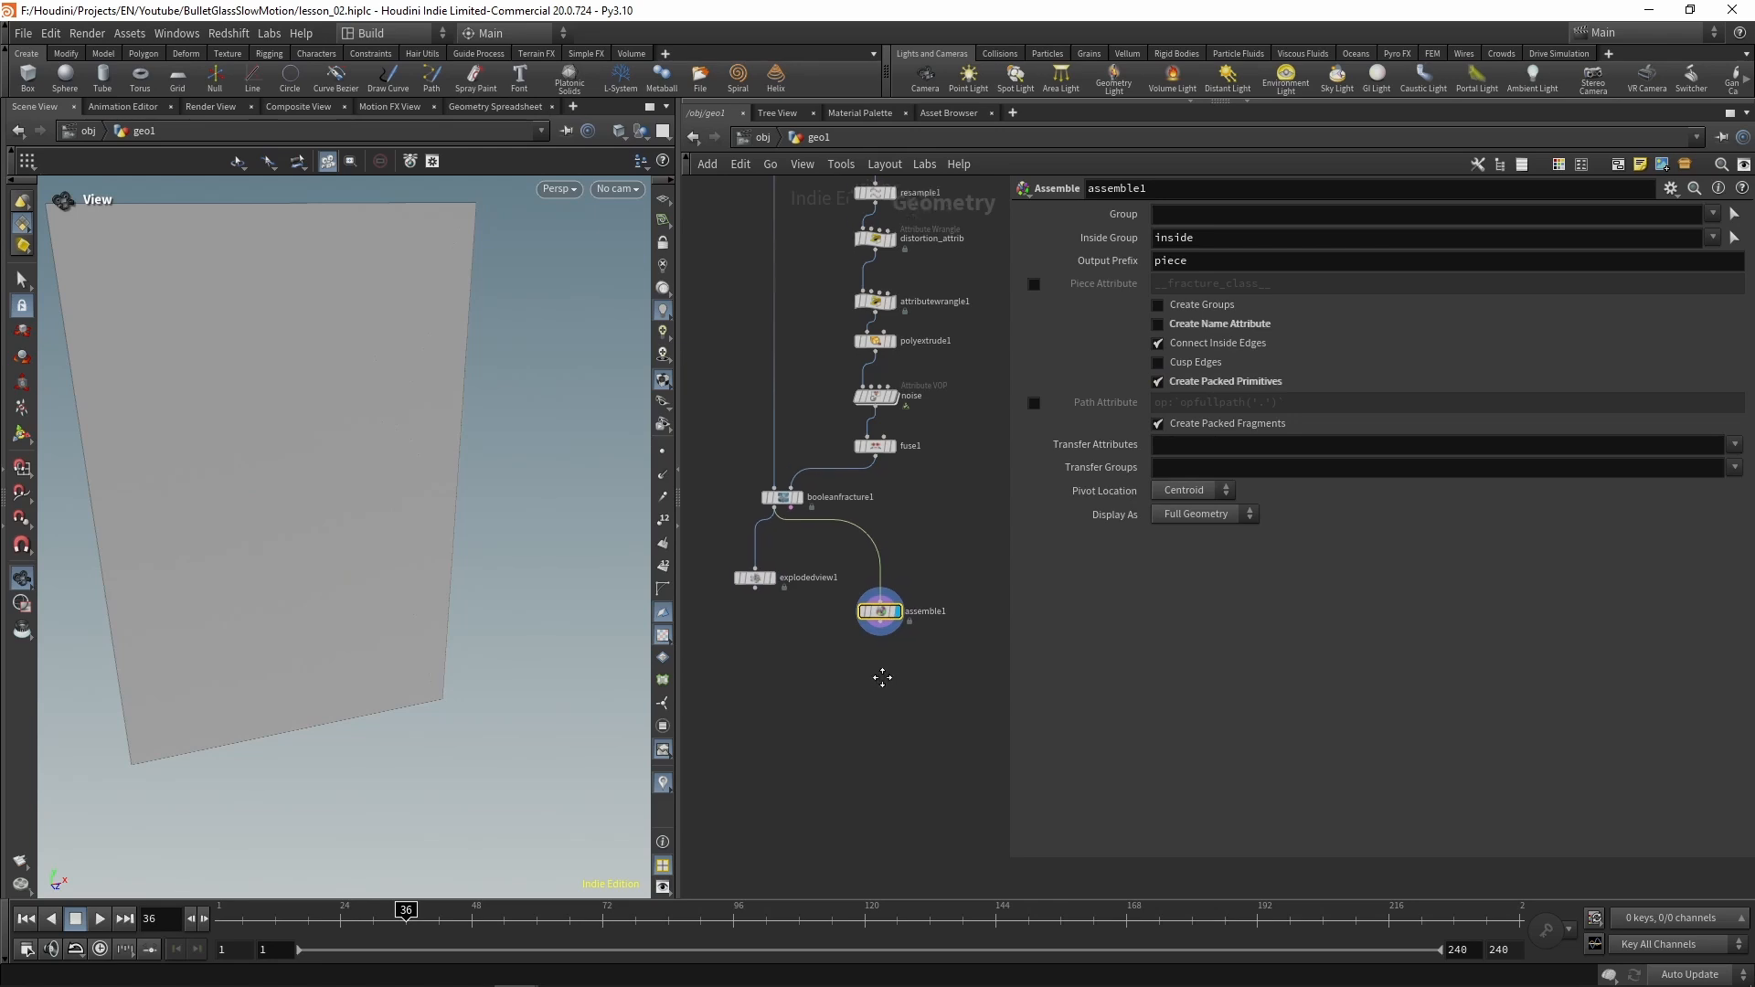
Add an Attribute Wrangle node after assemble1 and make it the displayed node
key(Tab)
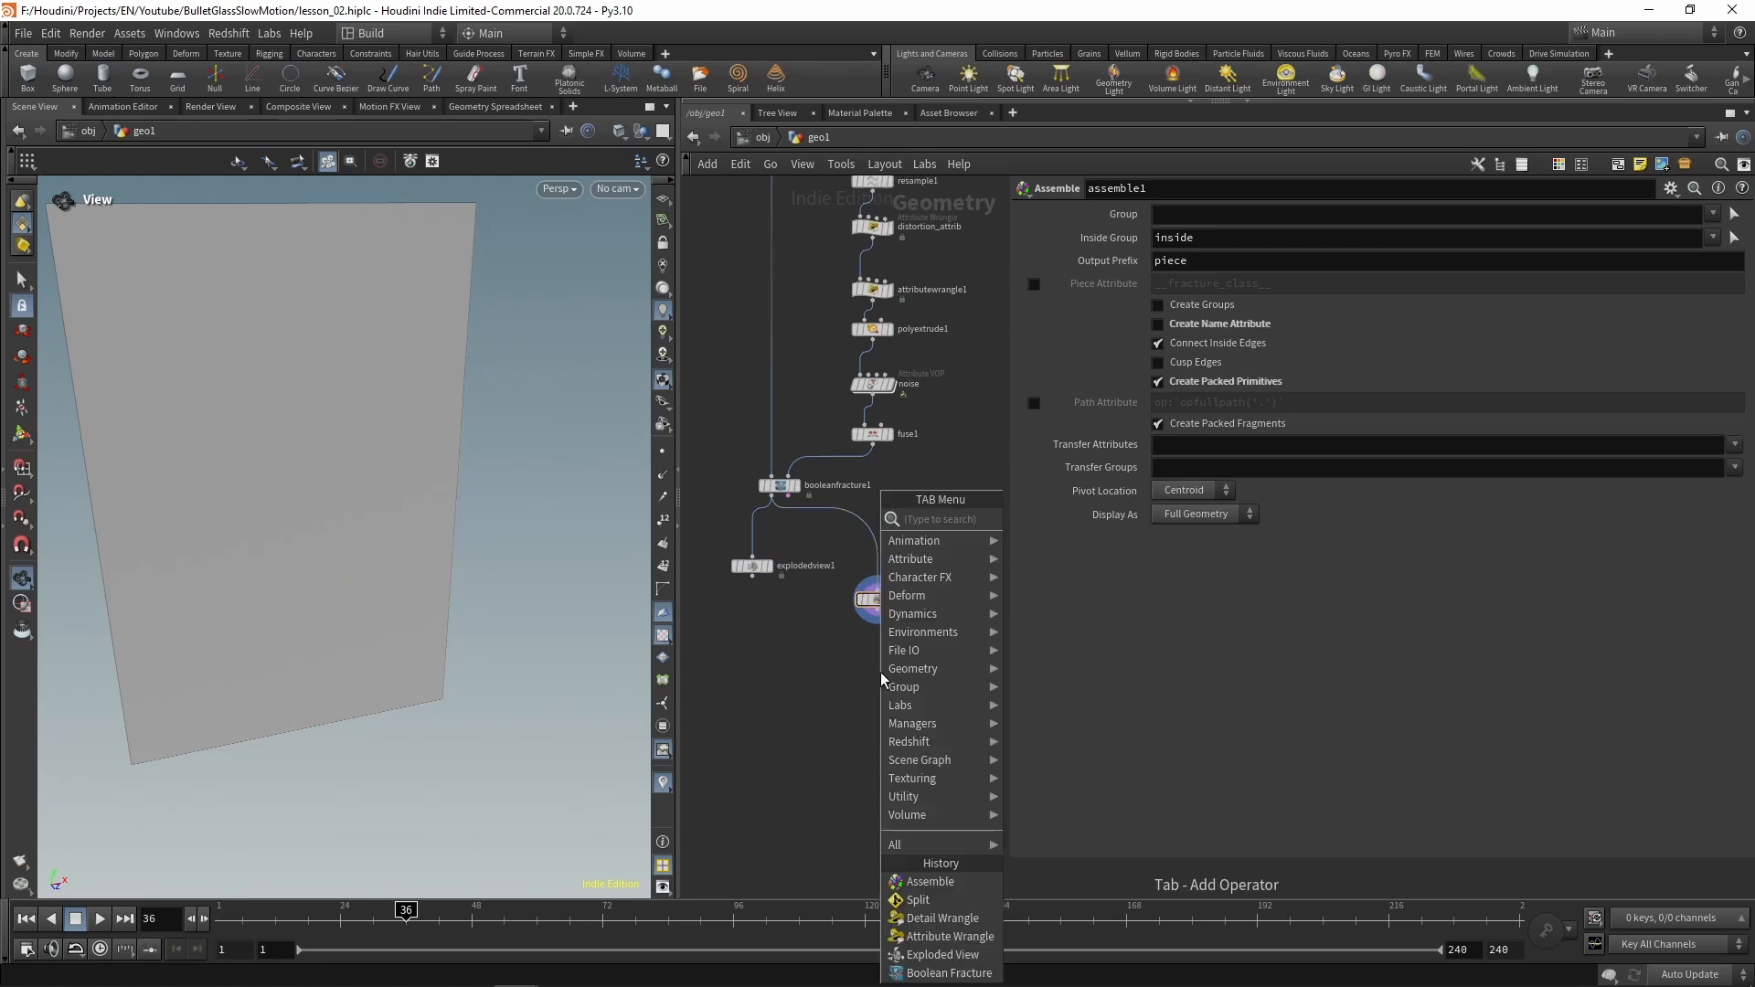
text(wra)
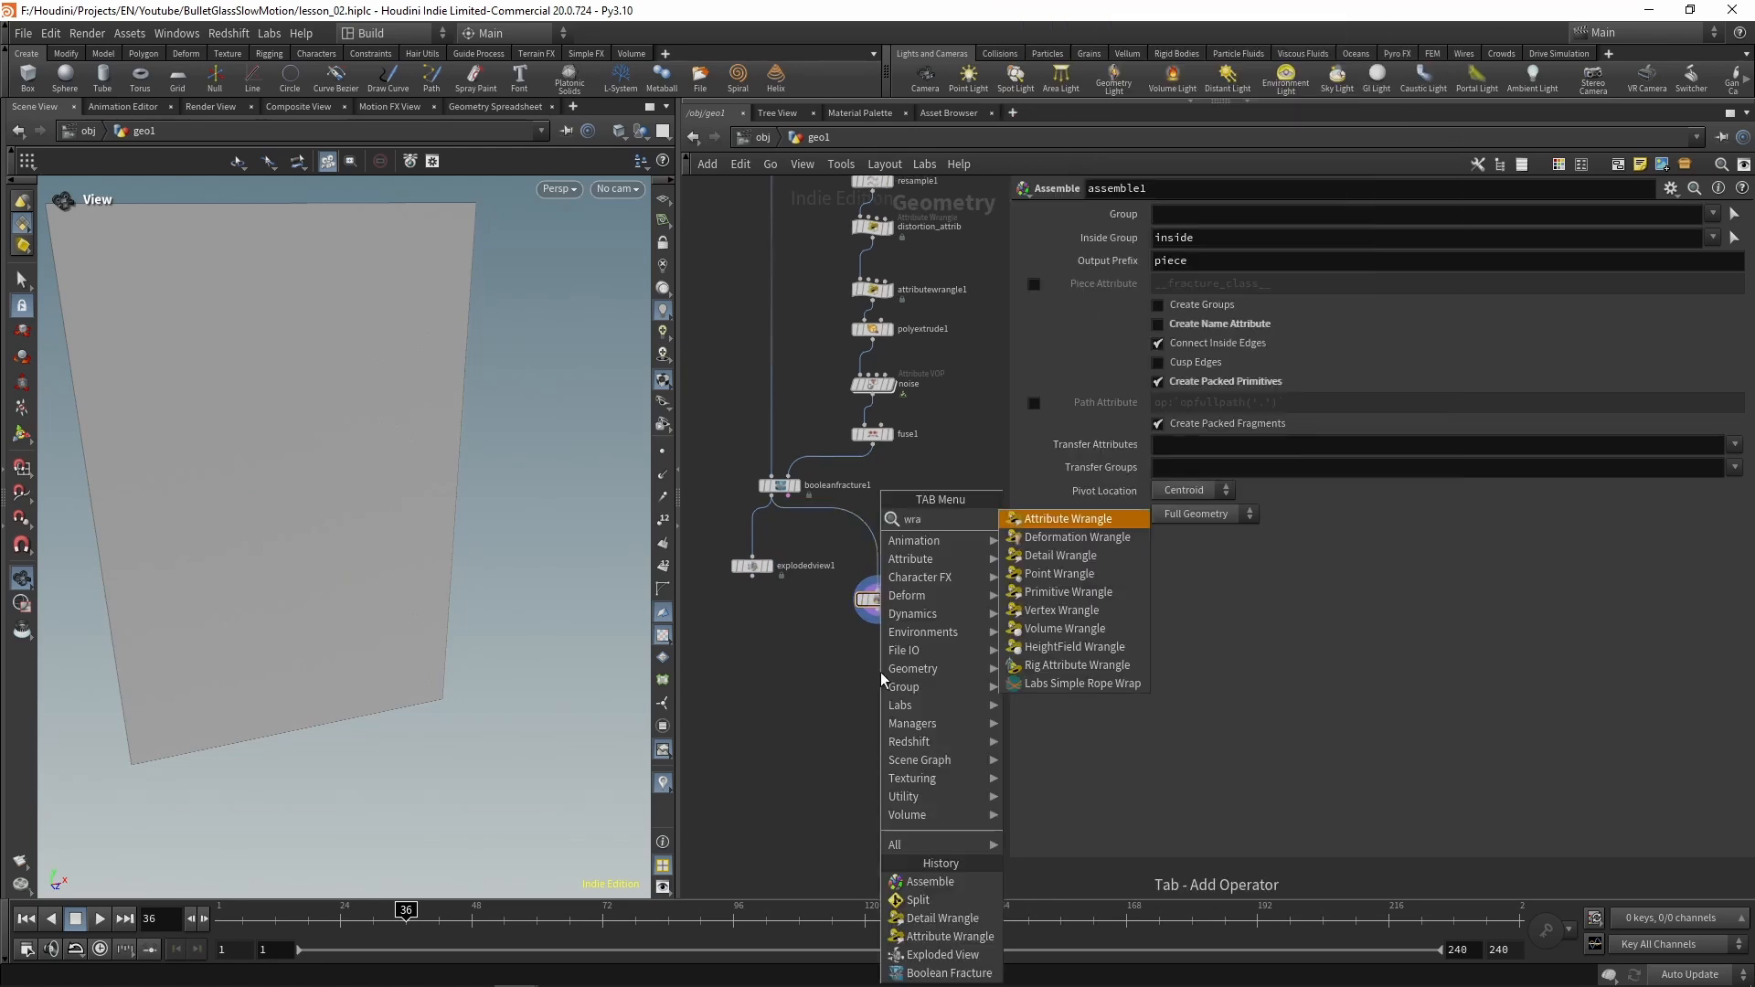
click(1049, 517)
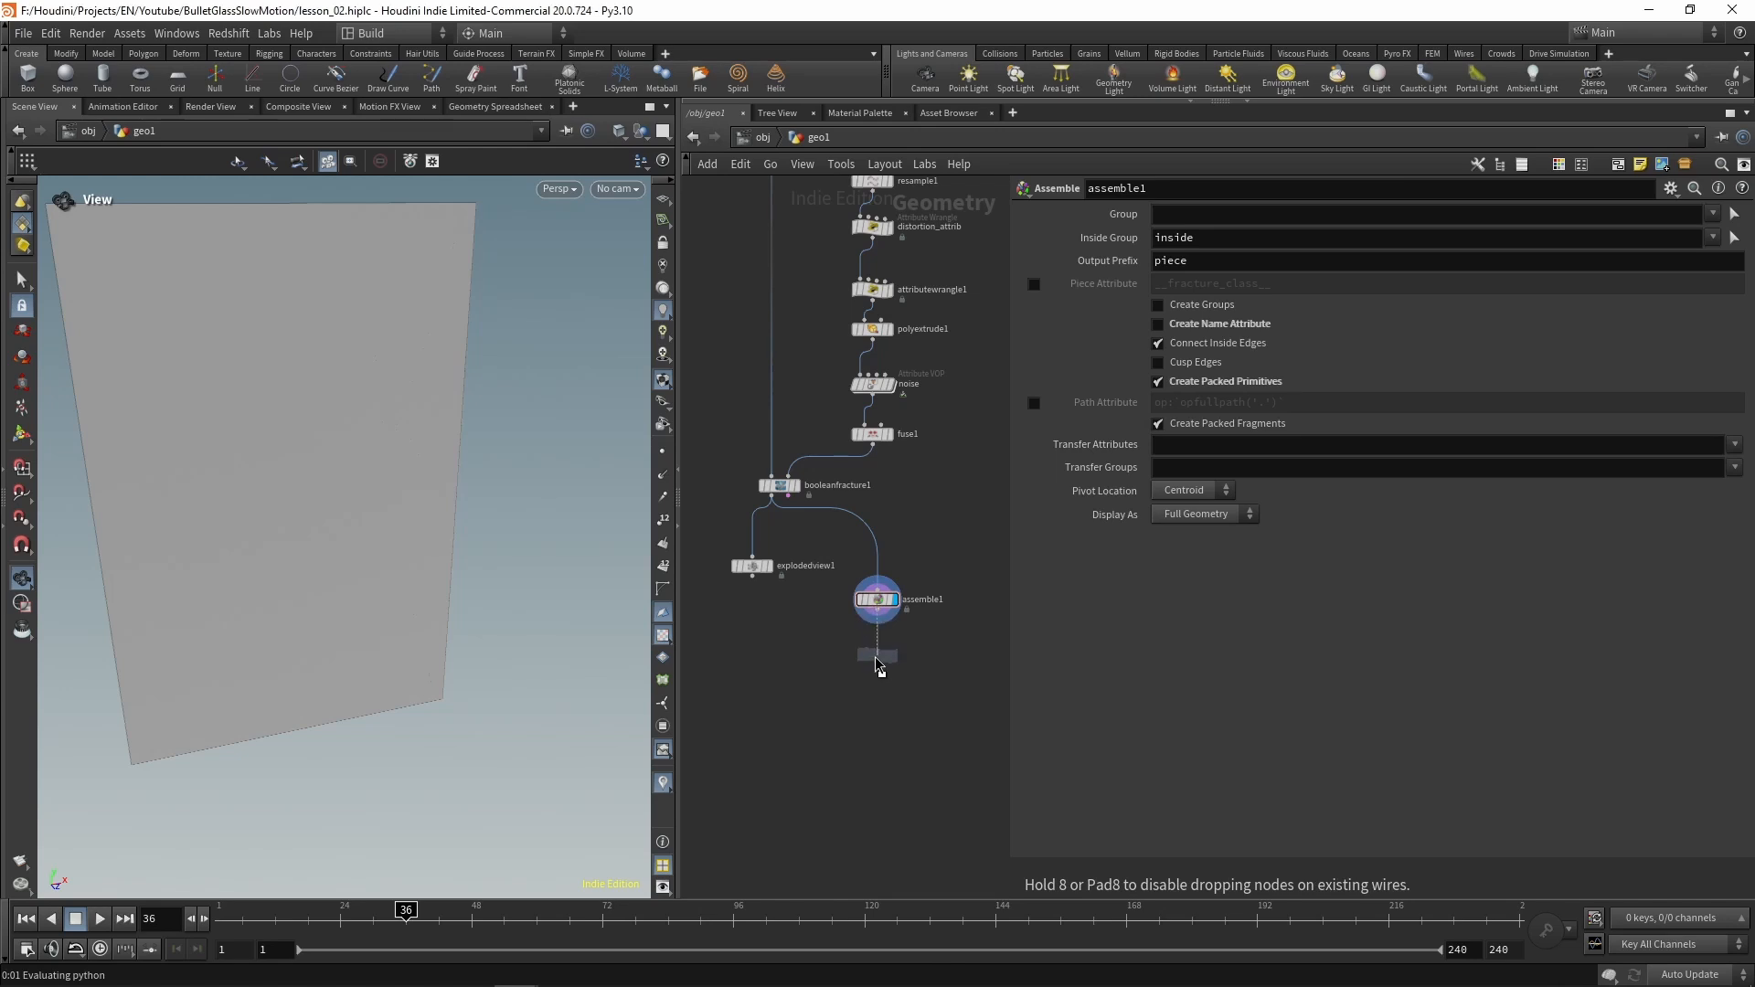
click(875, 663)
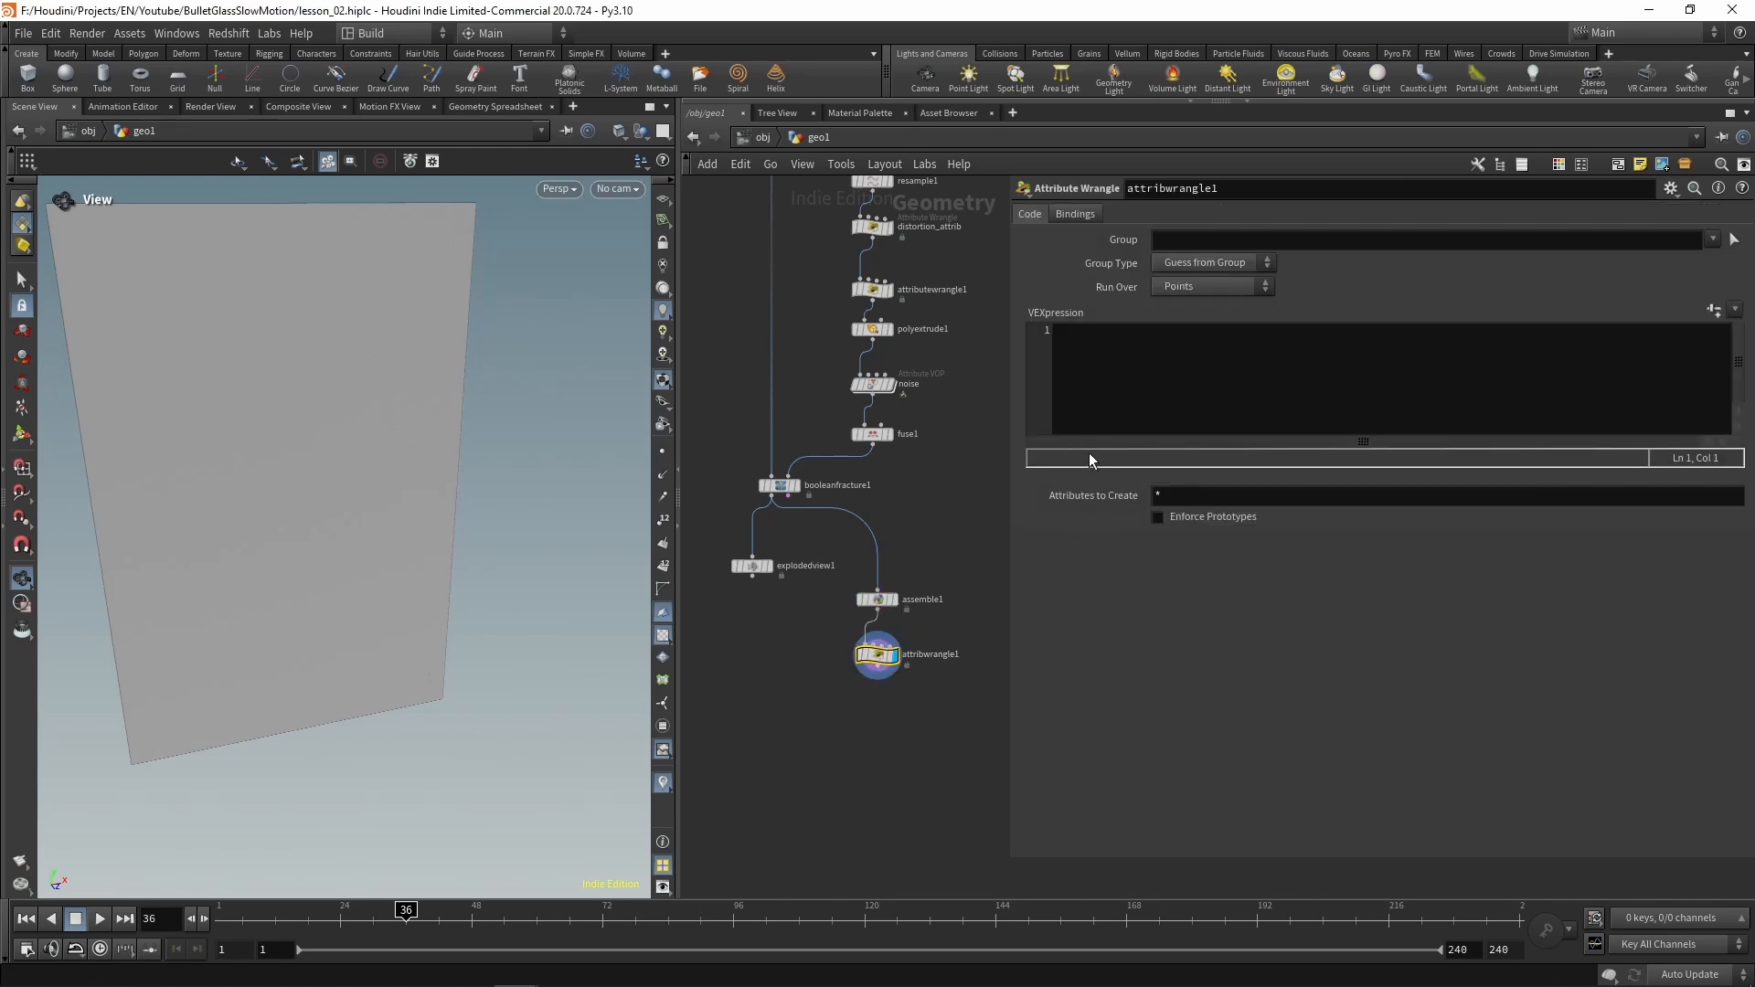
click(1112, 411)
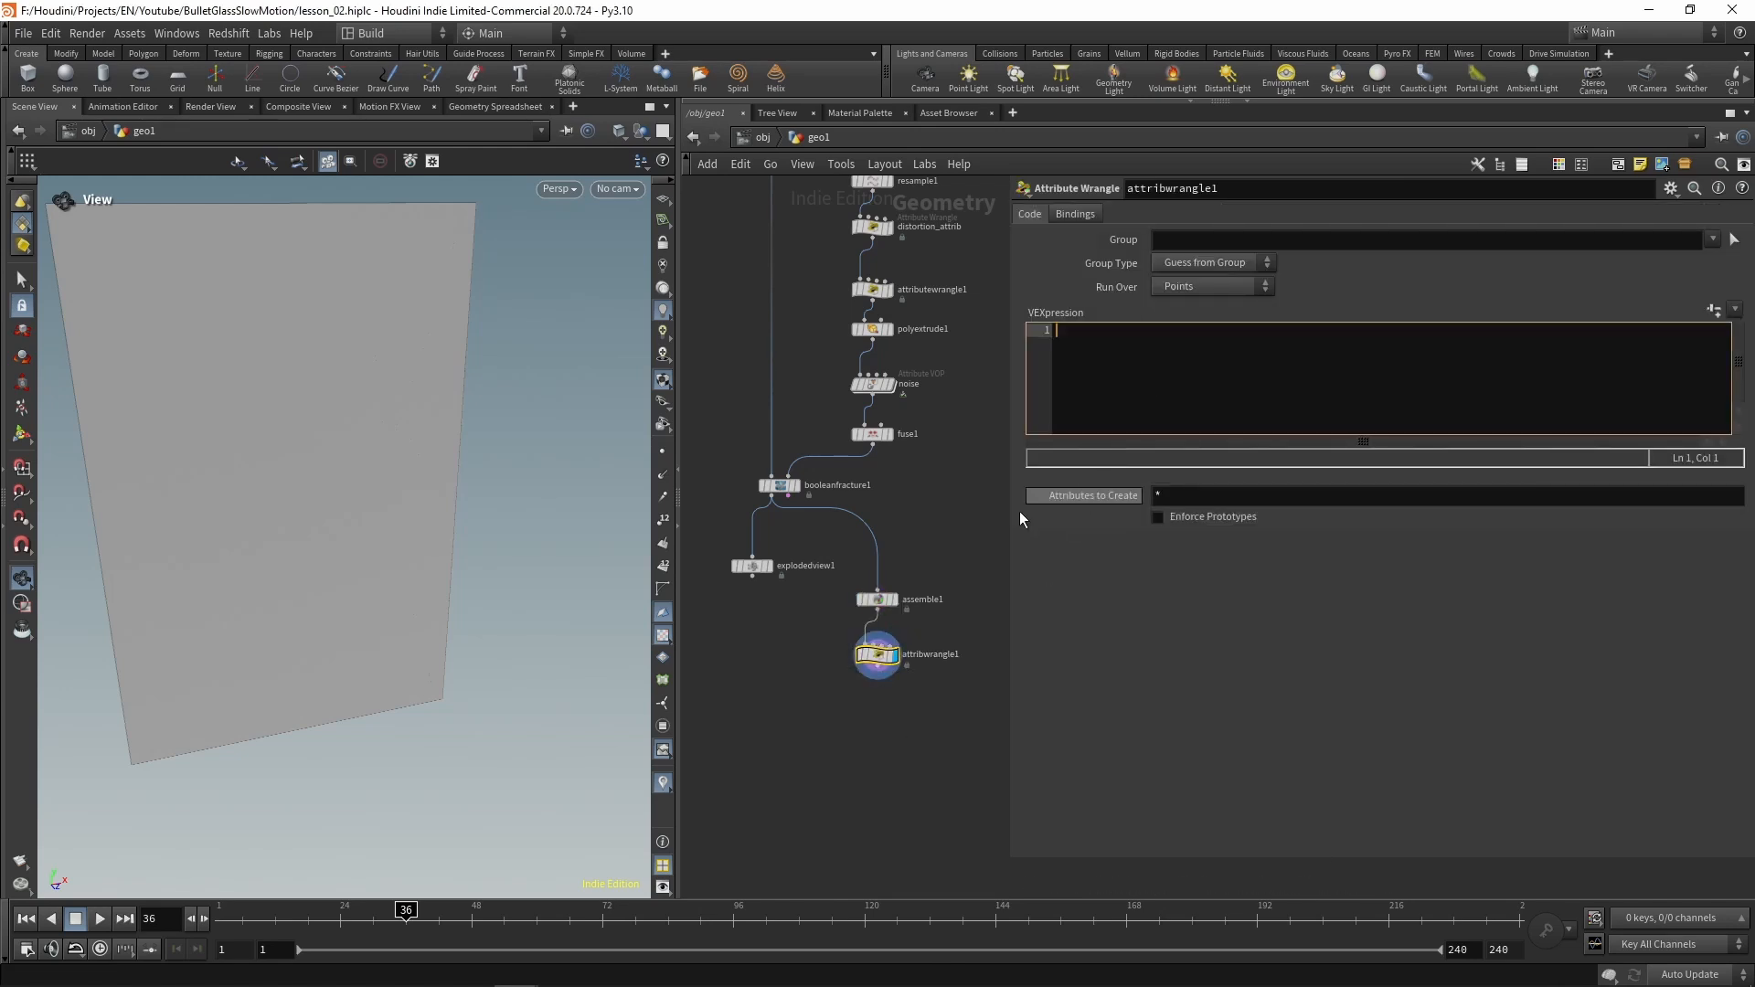
Offset attribwrangle1 from the assemble1 node and connect impact_point to its second input
click(951, 535)
middle_drag(948, 523, 929, 585)
drag(869, 708, 924, 731)
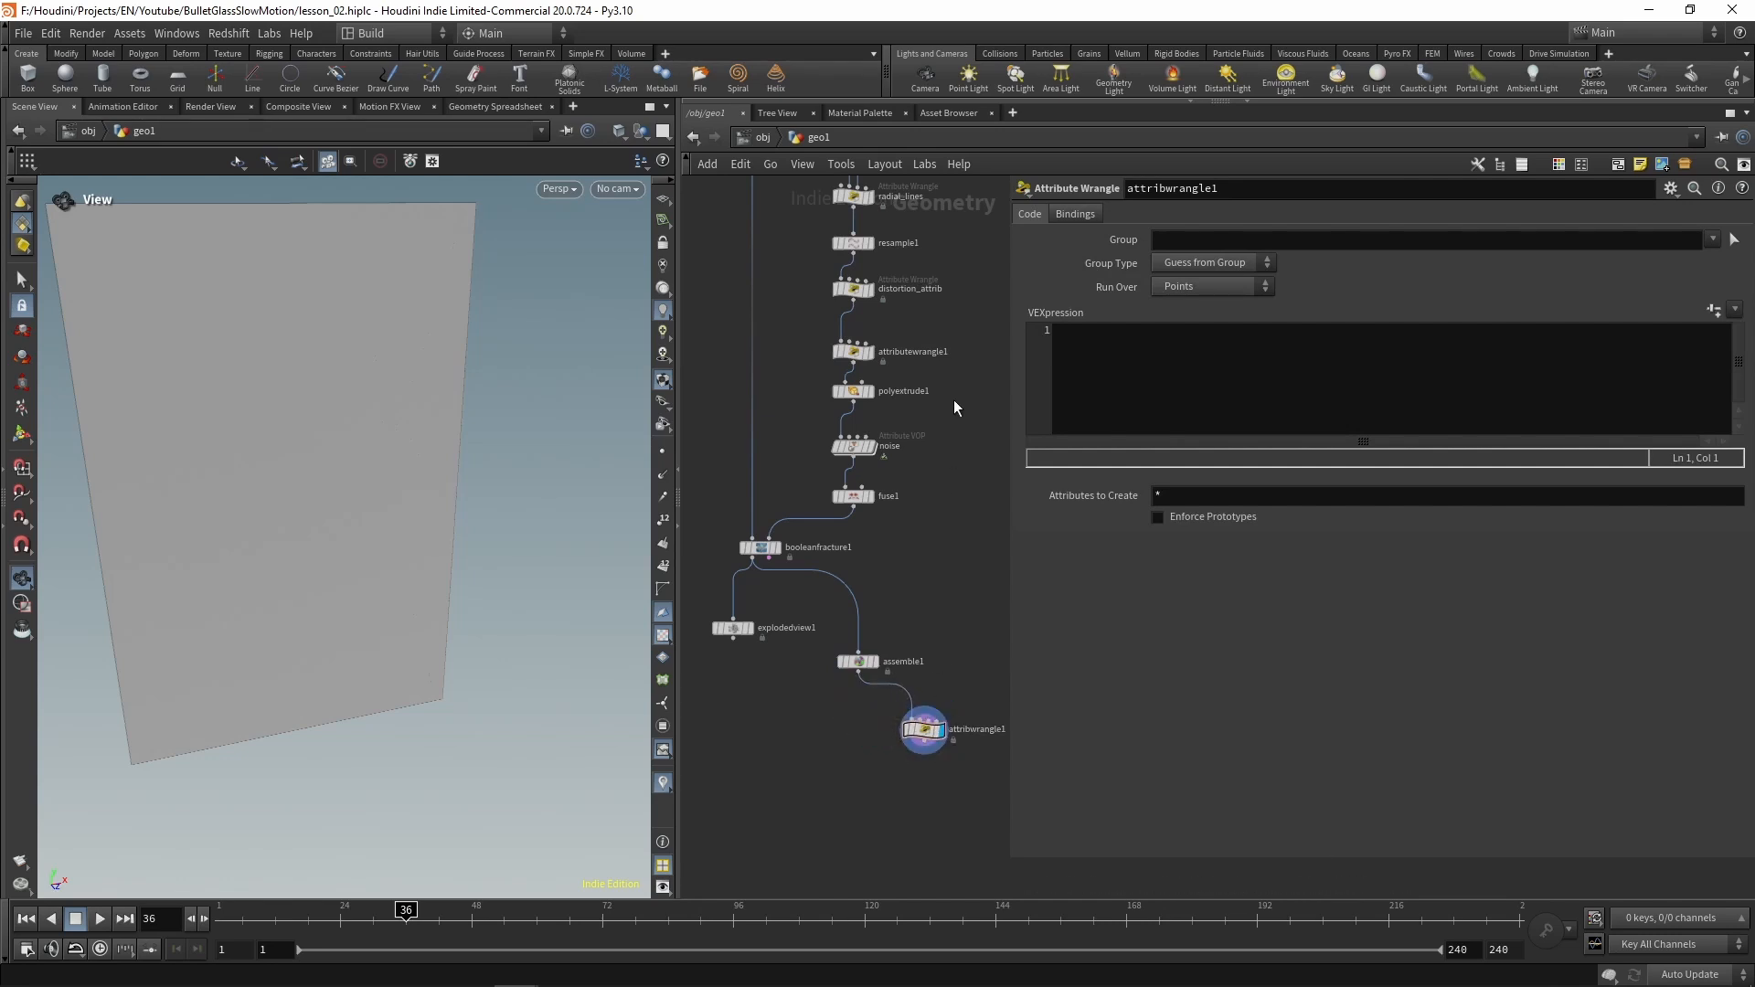
middle_drag(952, 398, 902, 524)
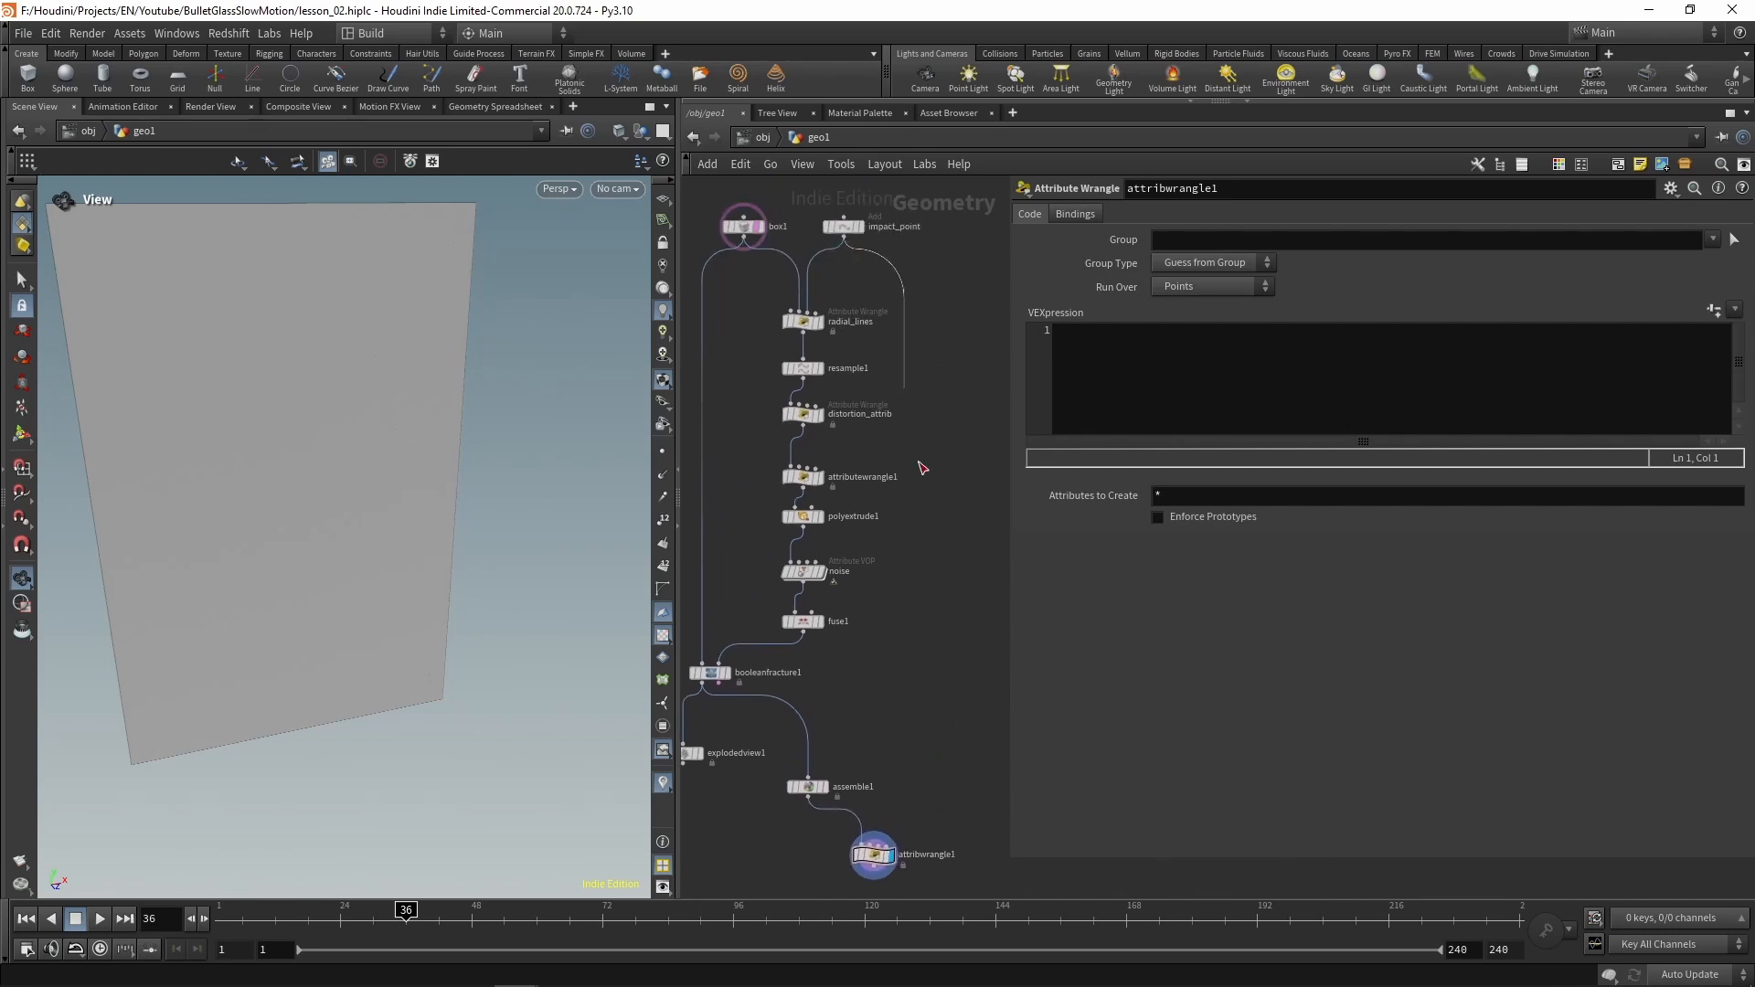
drag(844, 237, 872, 852)
Start the attribwrangle1 VEX code by reading the impact point's position: vector origin = point(1, "P", 0);
click(1192, 376)
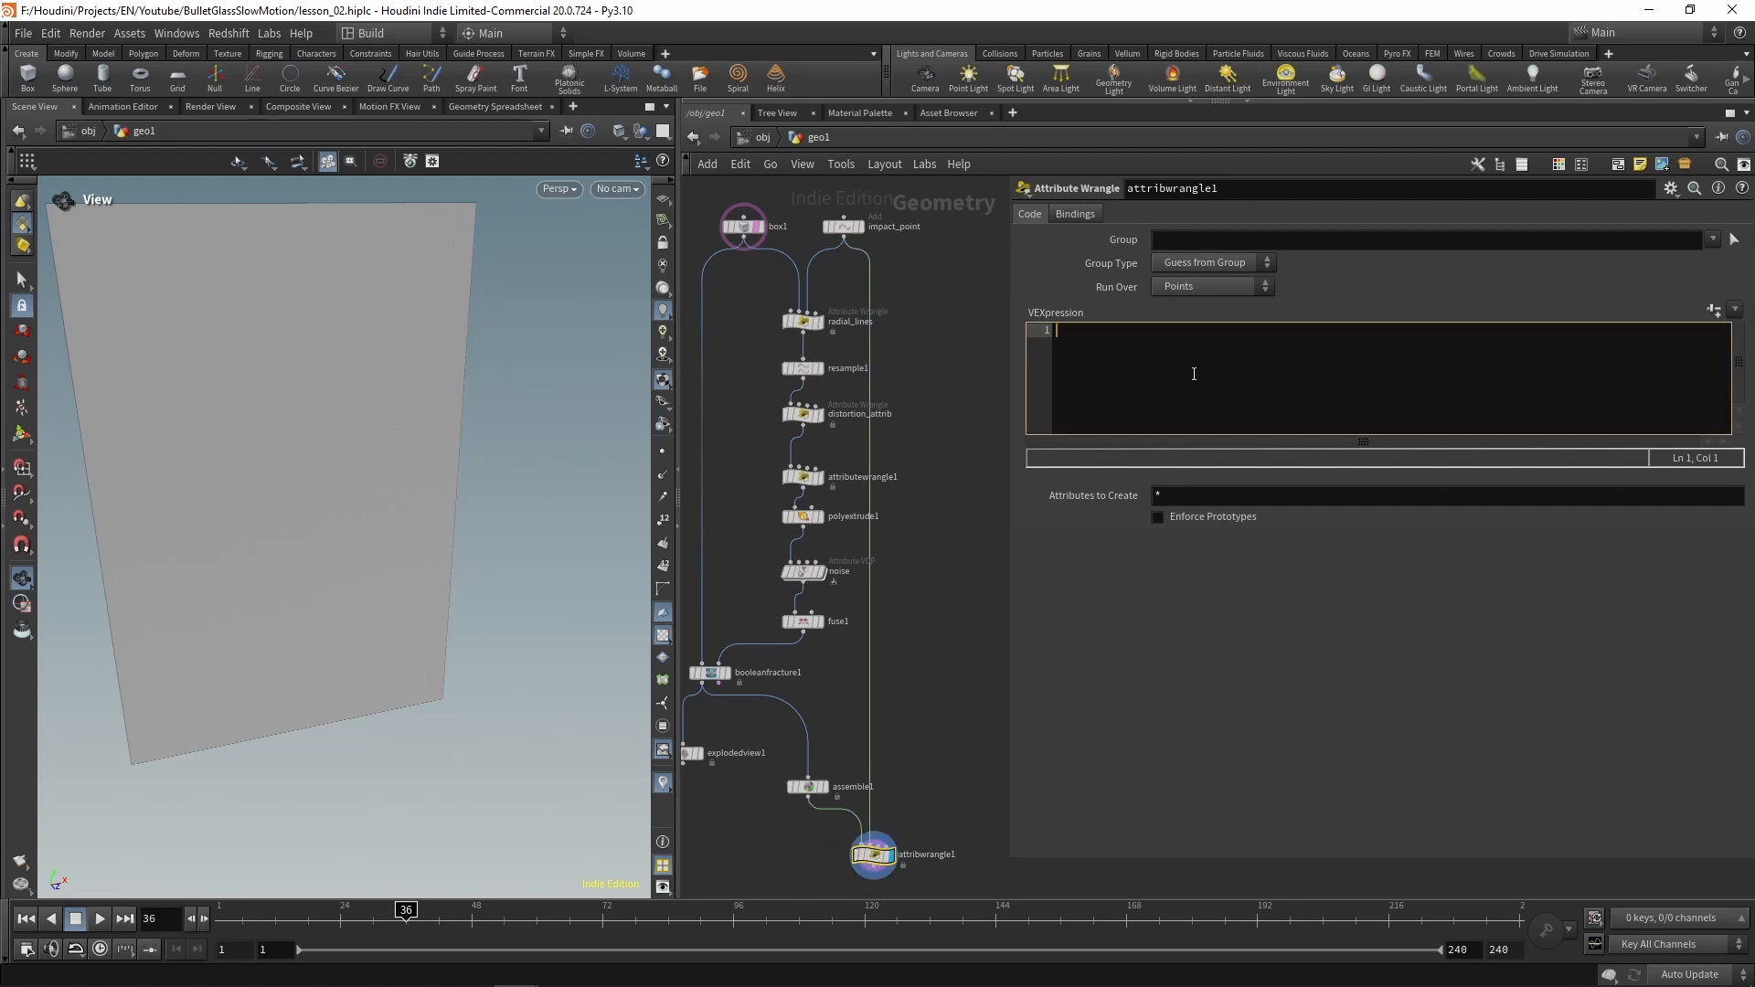
text(vec)
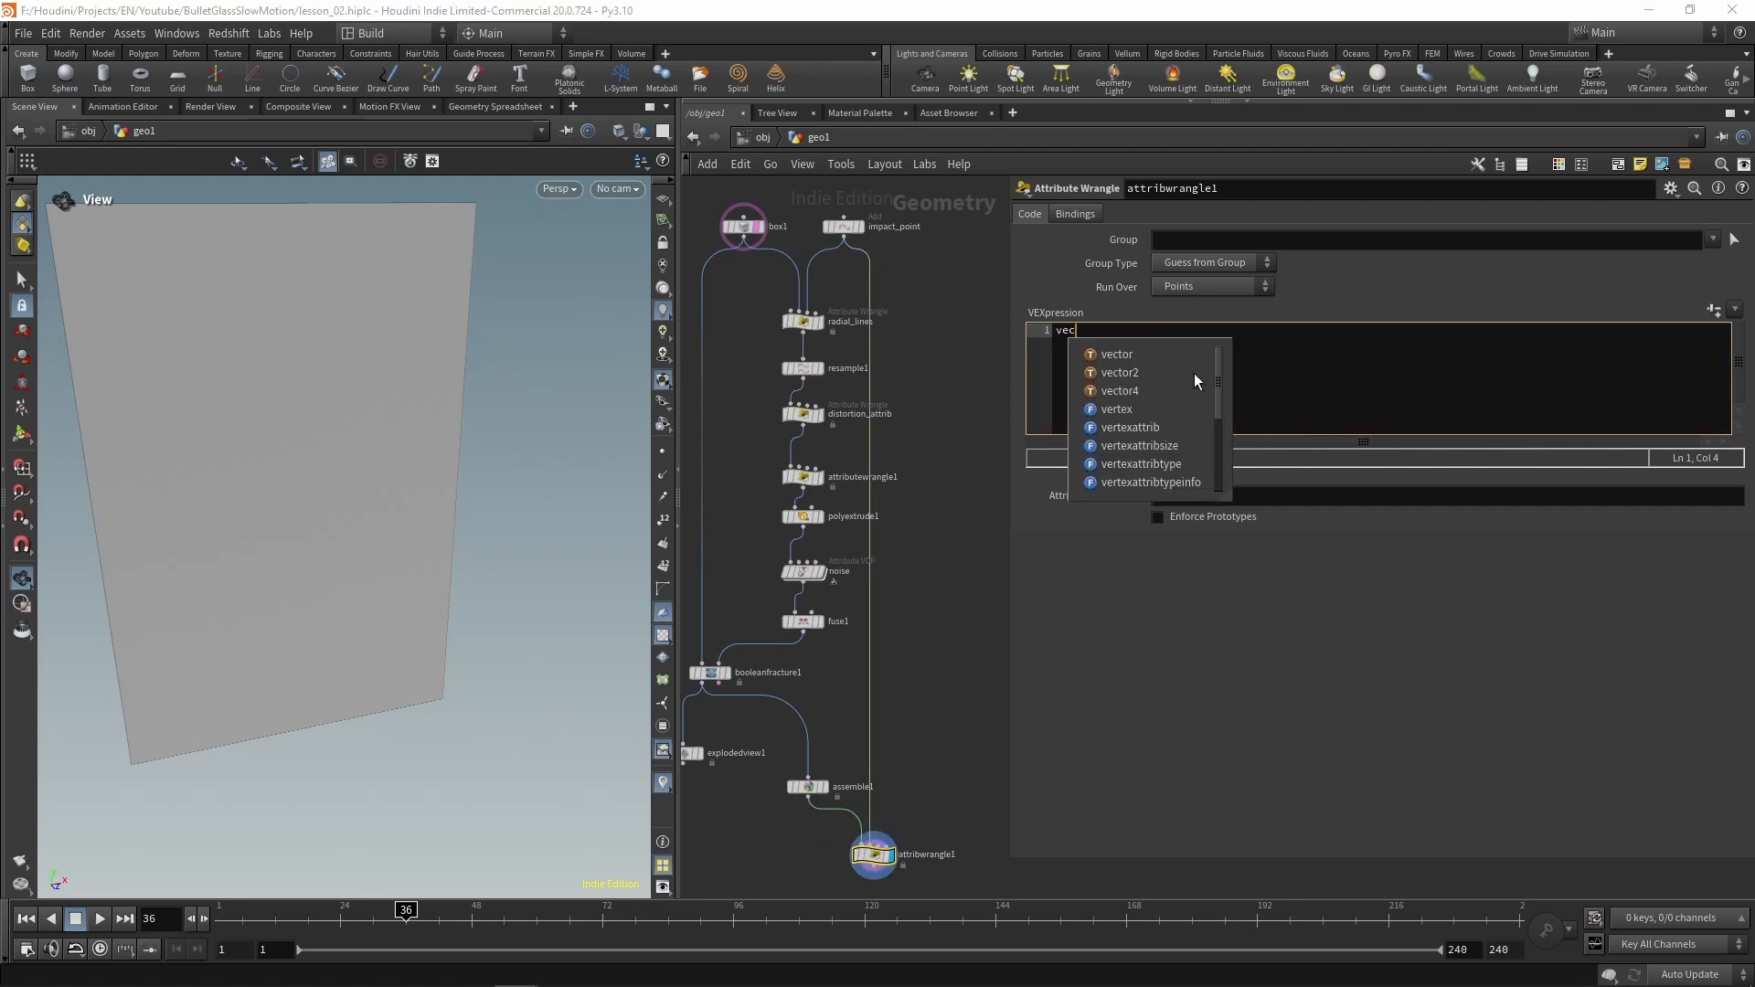
text(tor origin = )
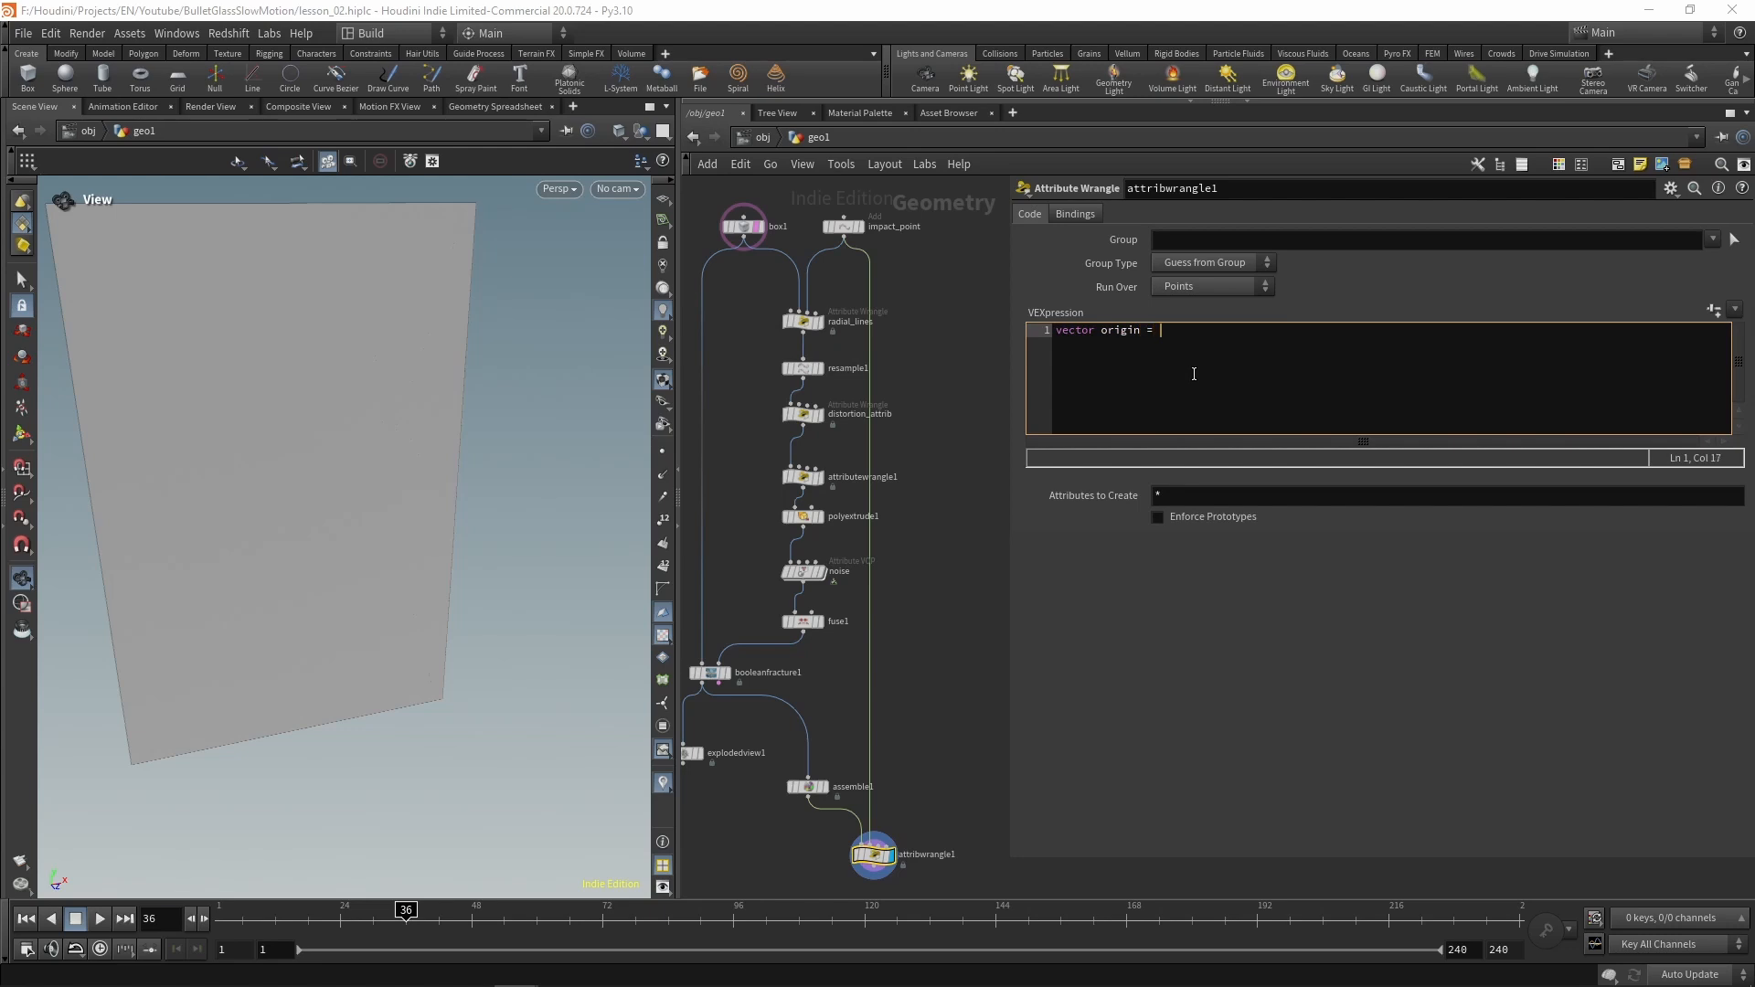
text(point(1, "P", 0);)
key(Return)
Add a second line to the attribwrangle1 code storing each piece's distance to the origin: f@dist = distance(@P, origin);
text(f@)
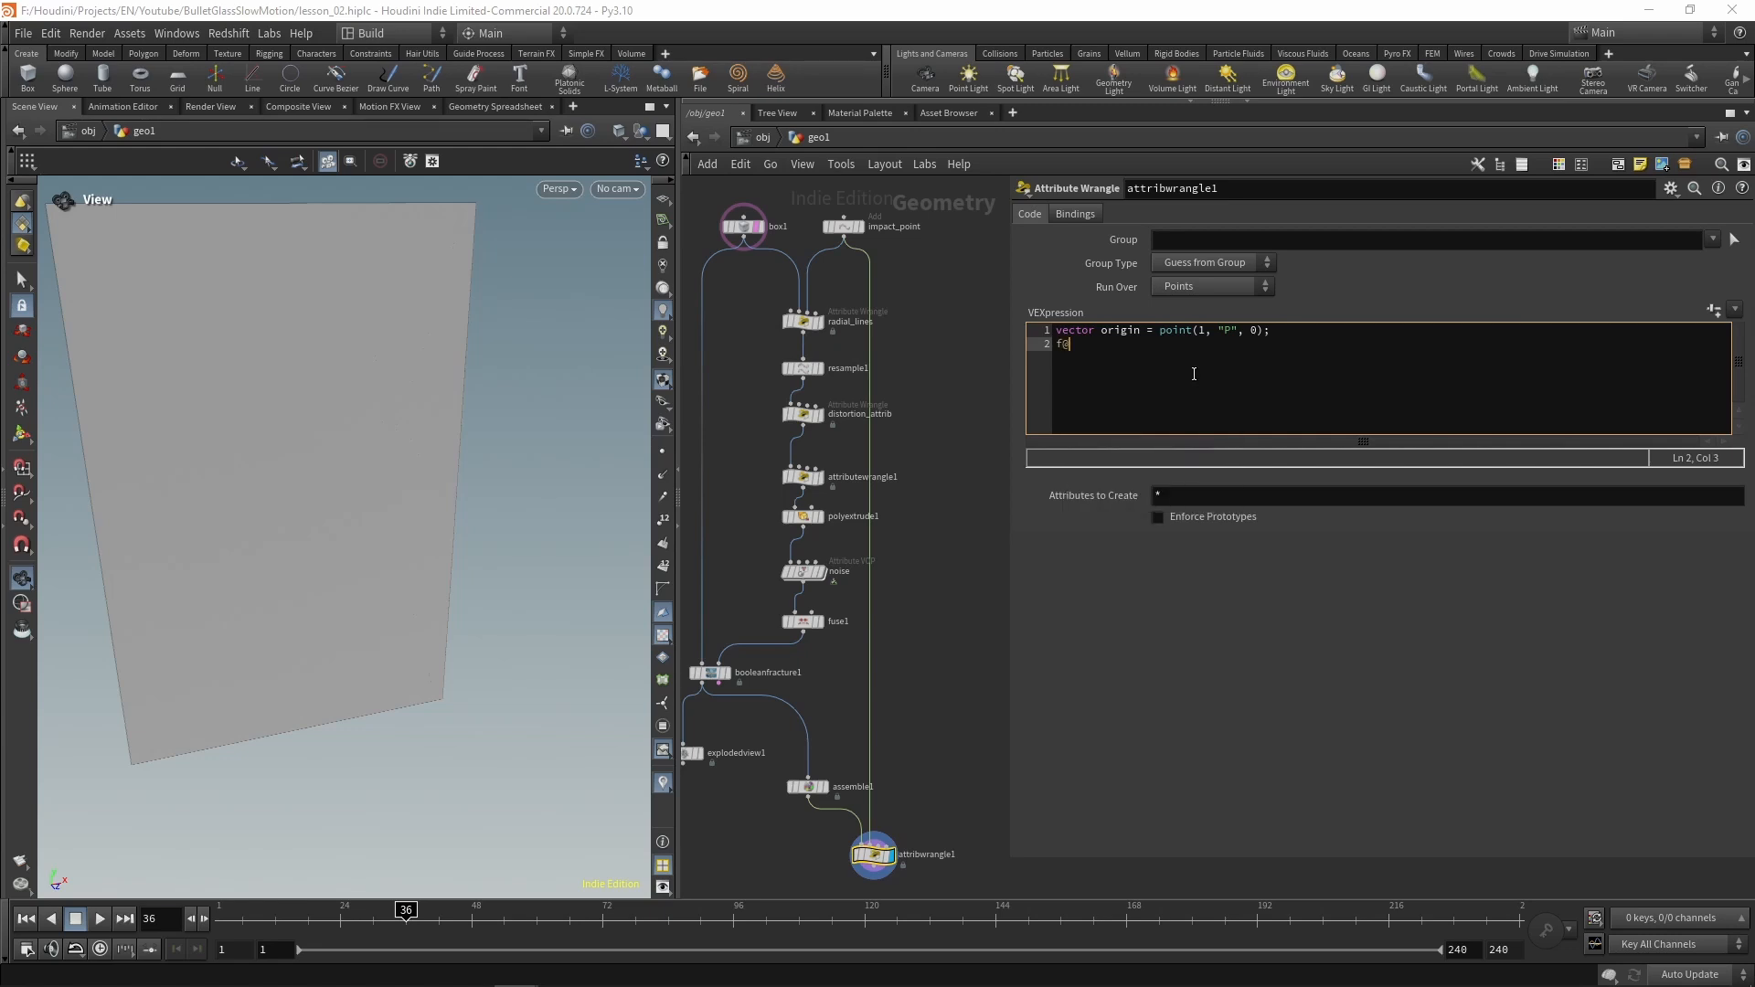
text(dist = distance(@P, orei)
key(BackSpace)
key(BackSpace)
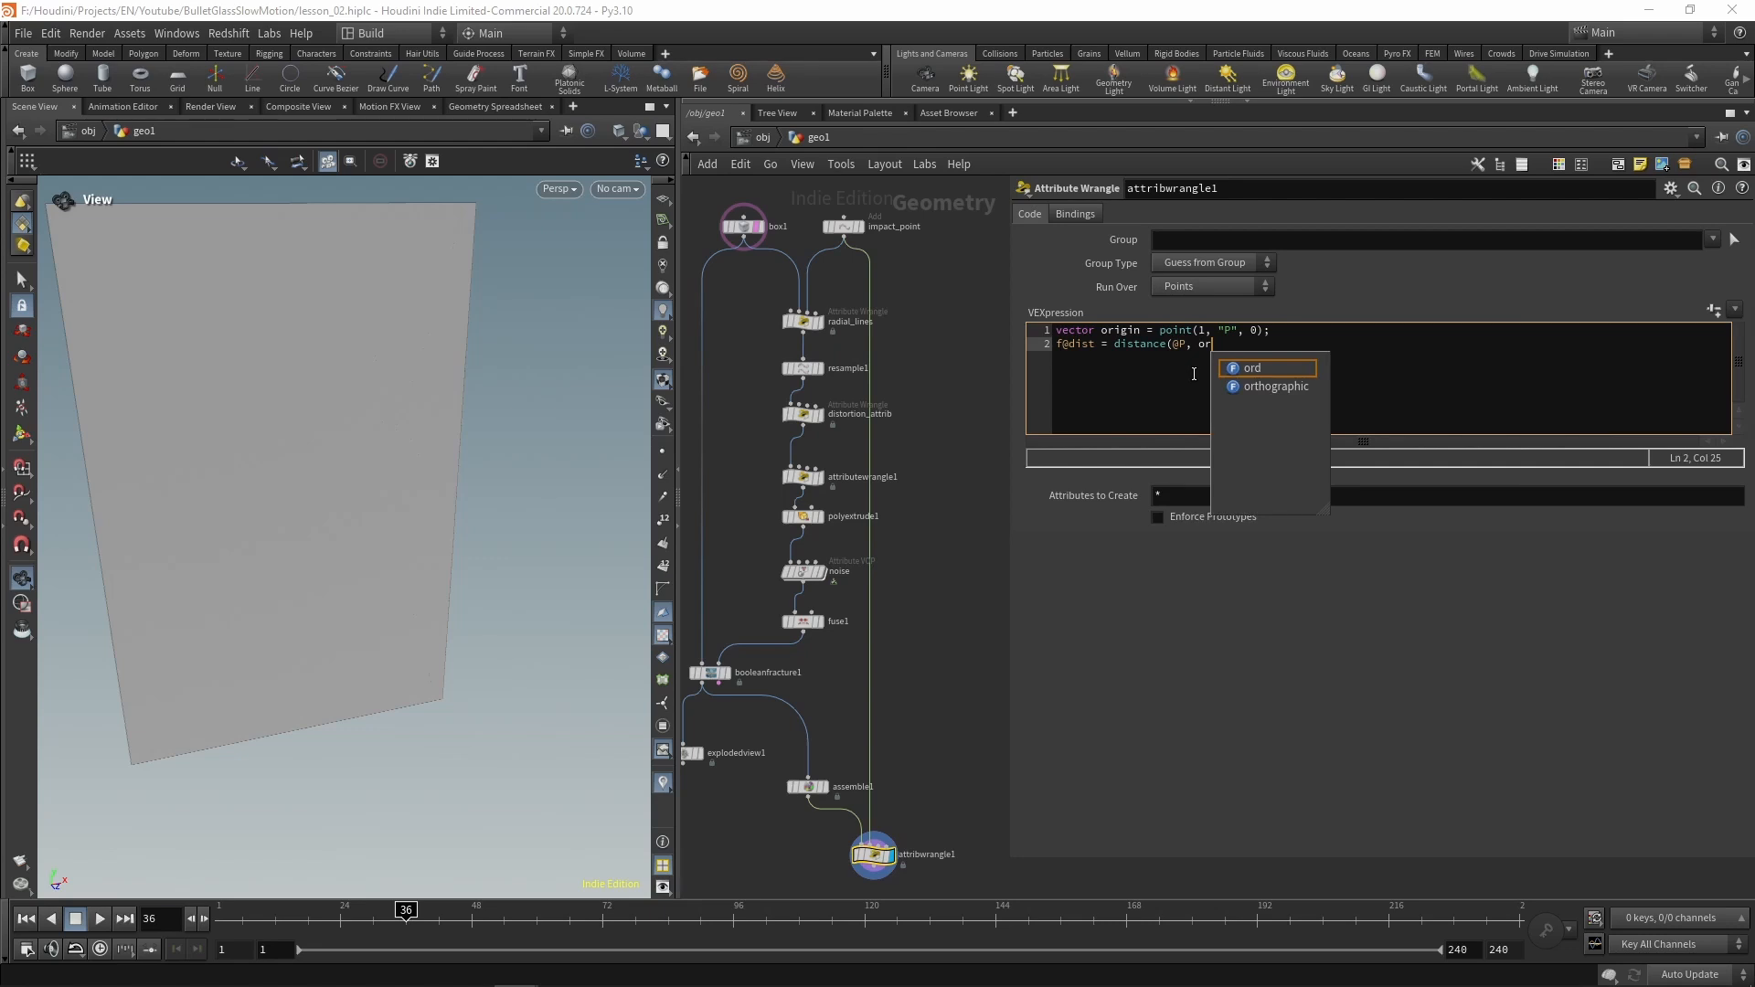
text(igin);)
key(Return)
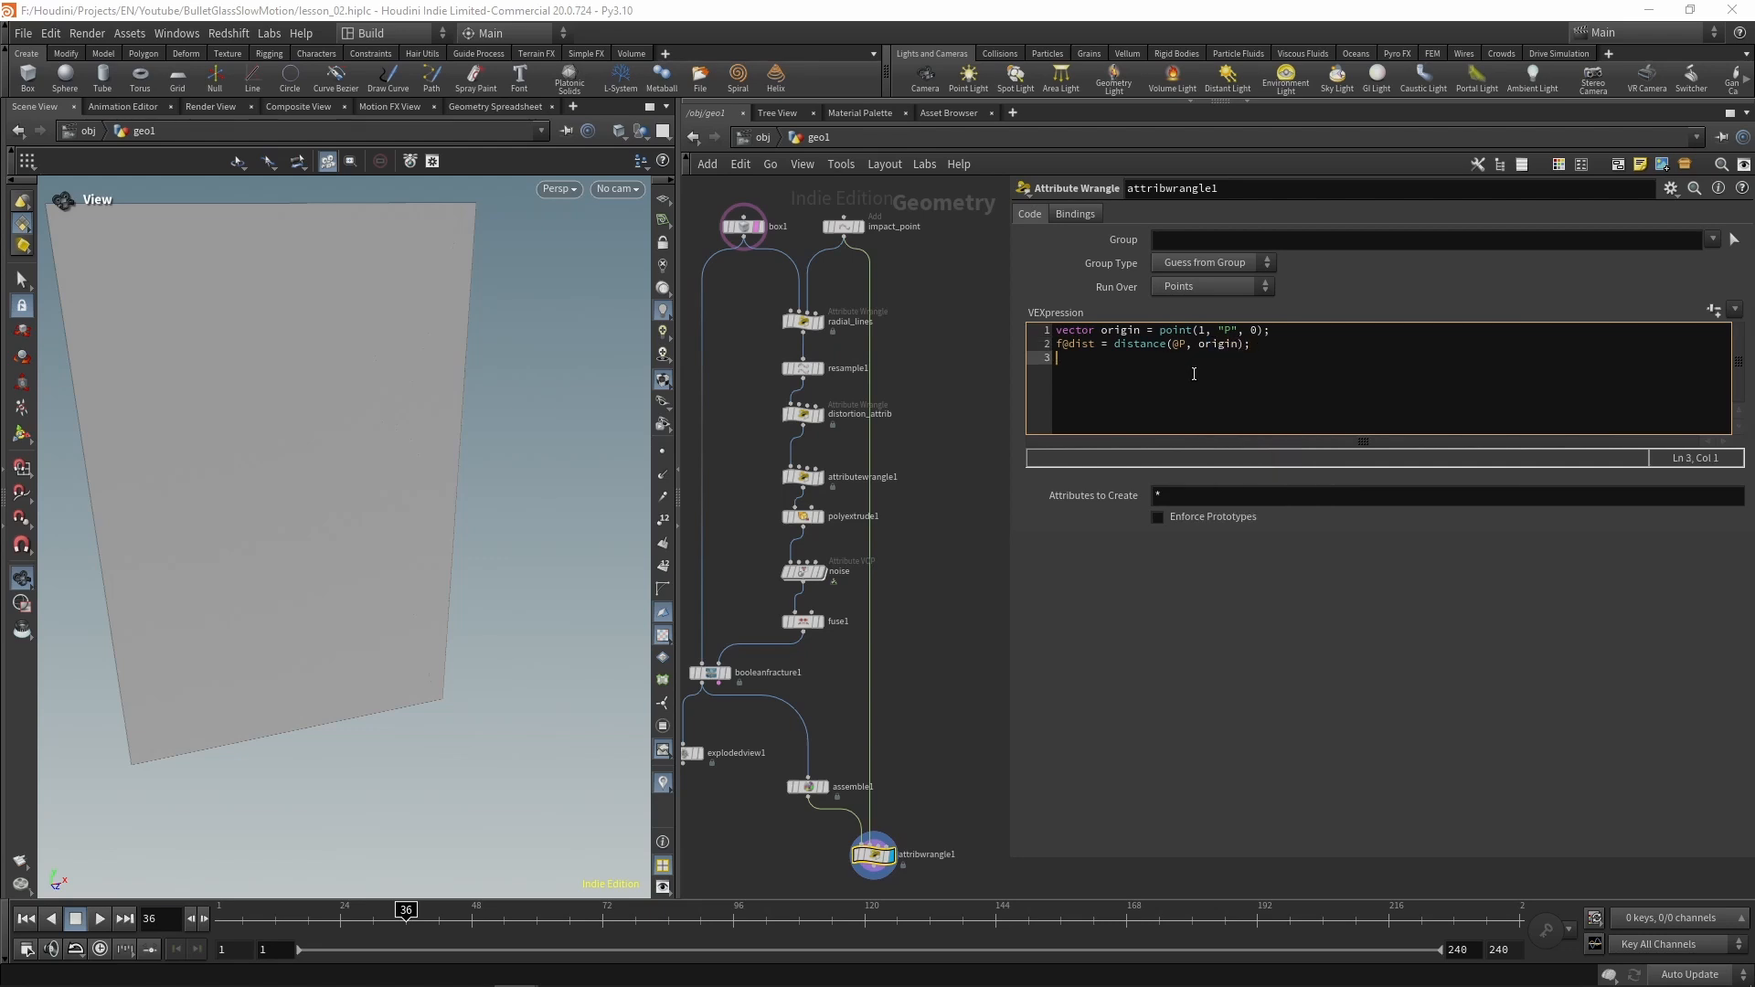
Examine the pieces' dist values in the geometry spreadsheet, sorted in ascending order, and return to the 3D scene
click(491, 107)
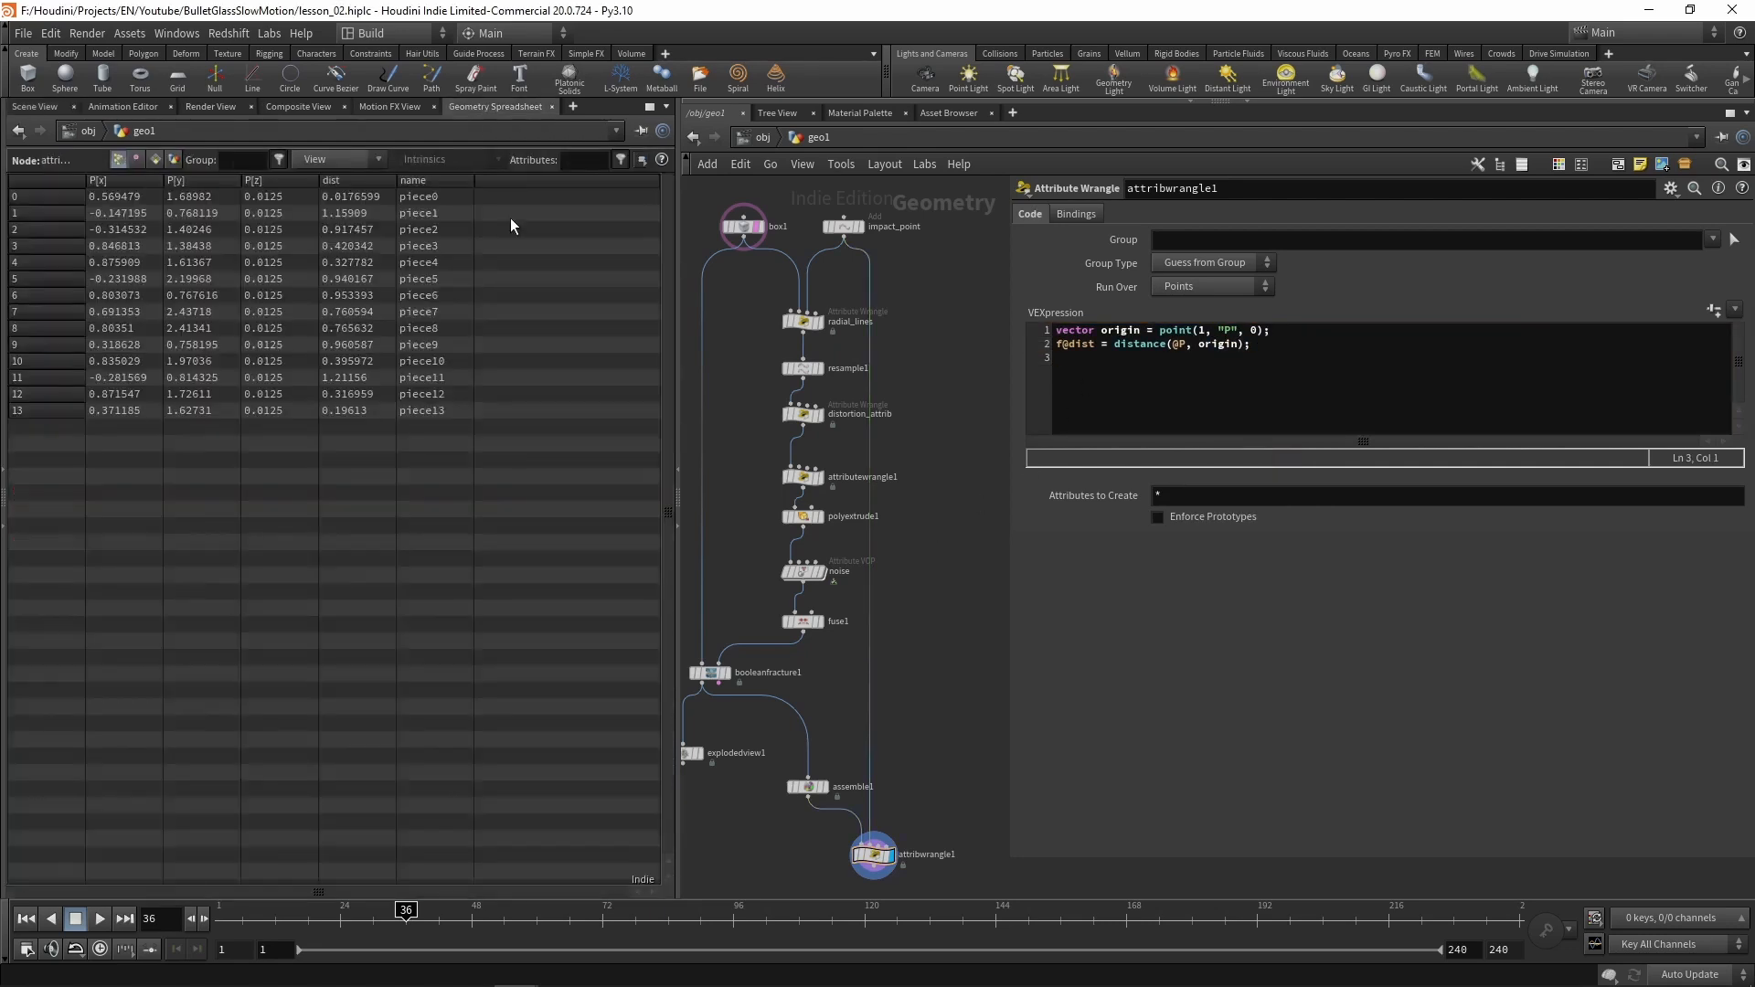
click(366, 181)
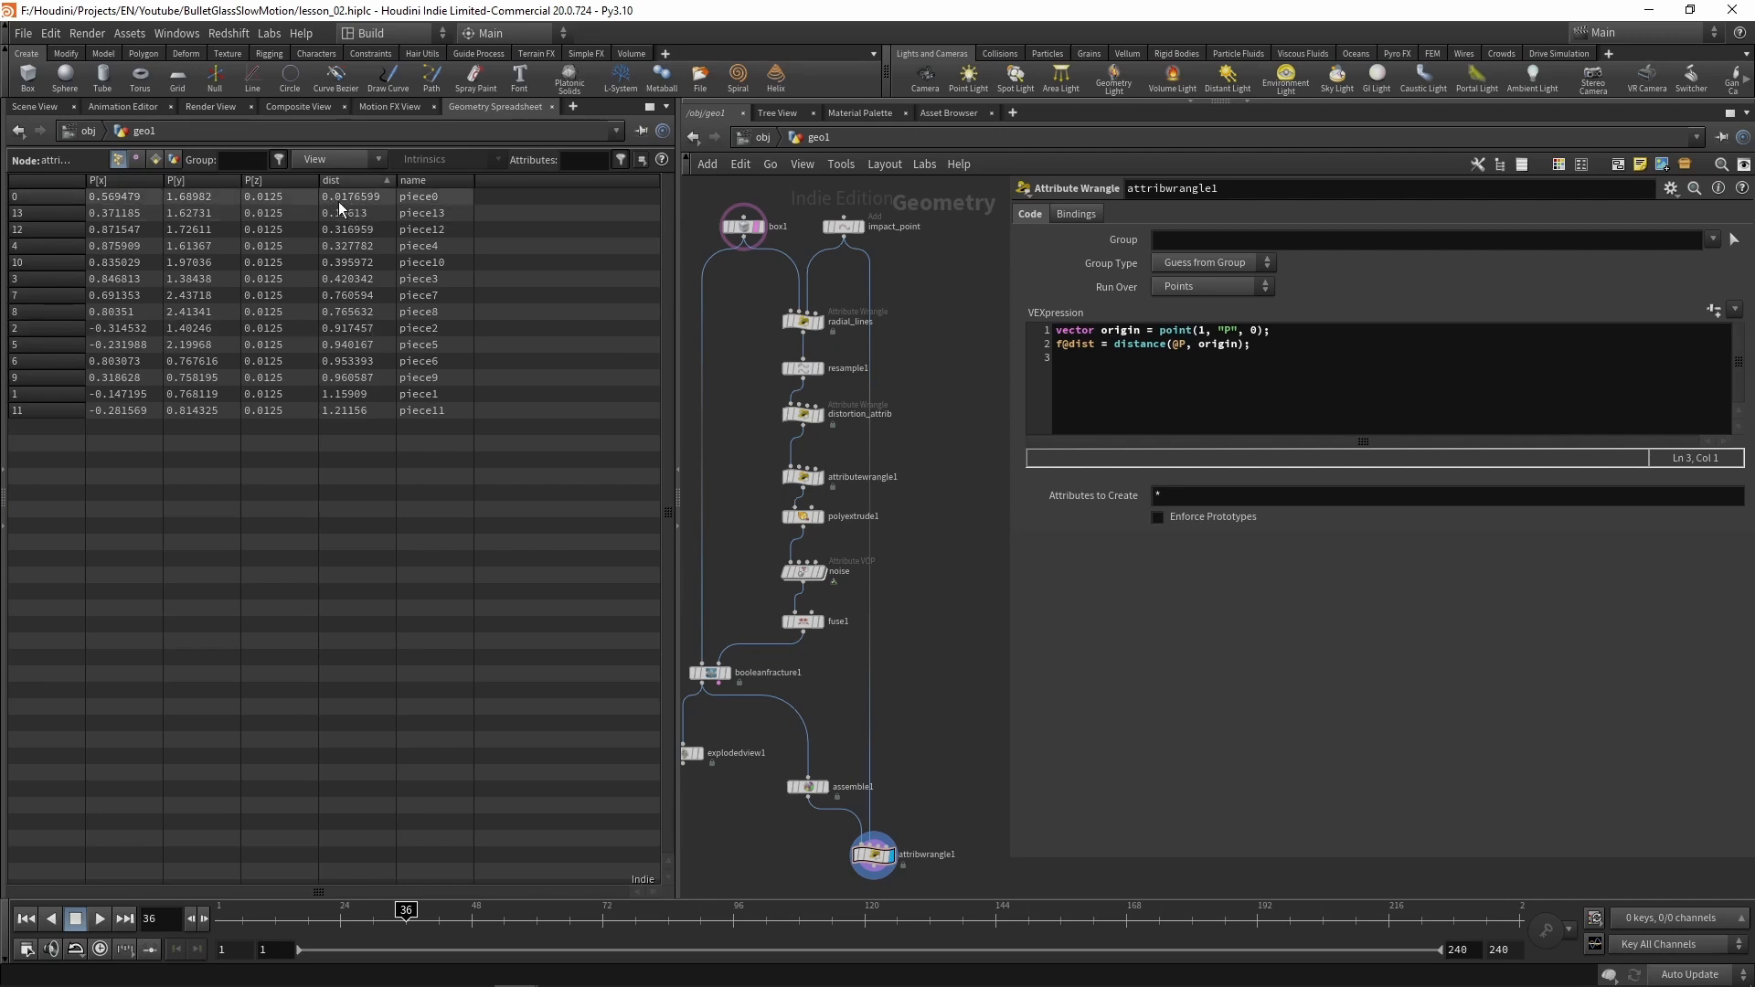
click(34, 107)
Add a displayed Detail Wrangle node below attribwrangle1, fed by its output
middle_drag(935, 622, 935, 401)
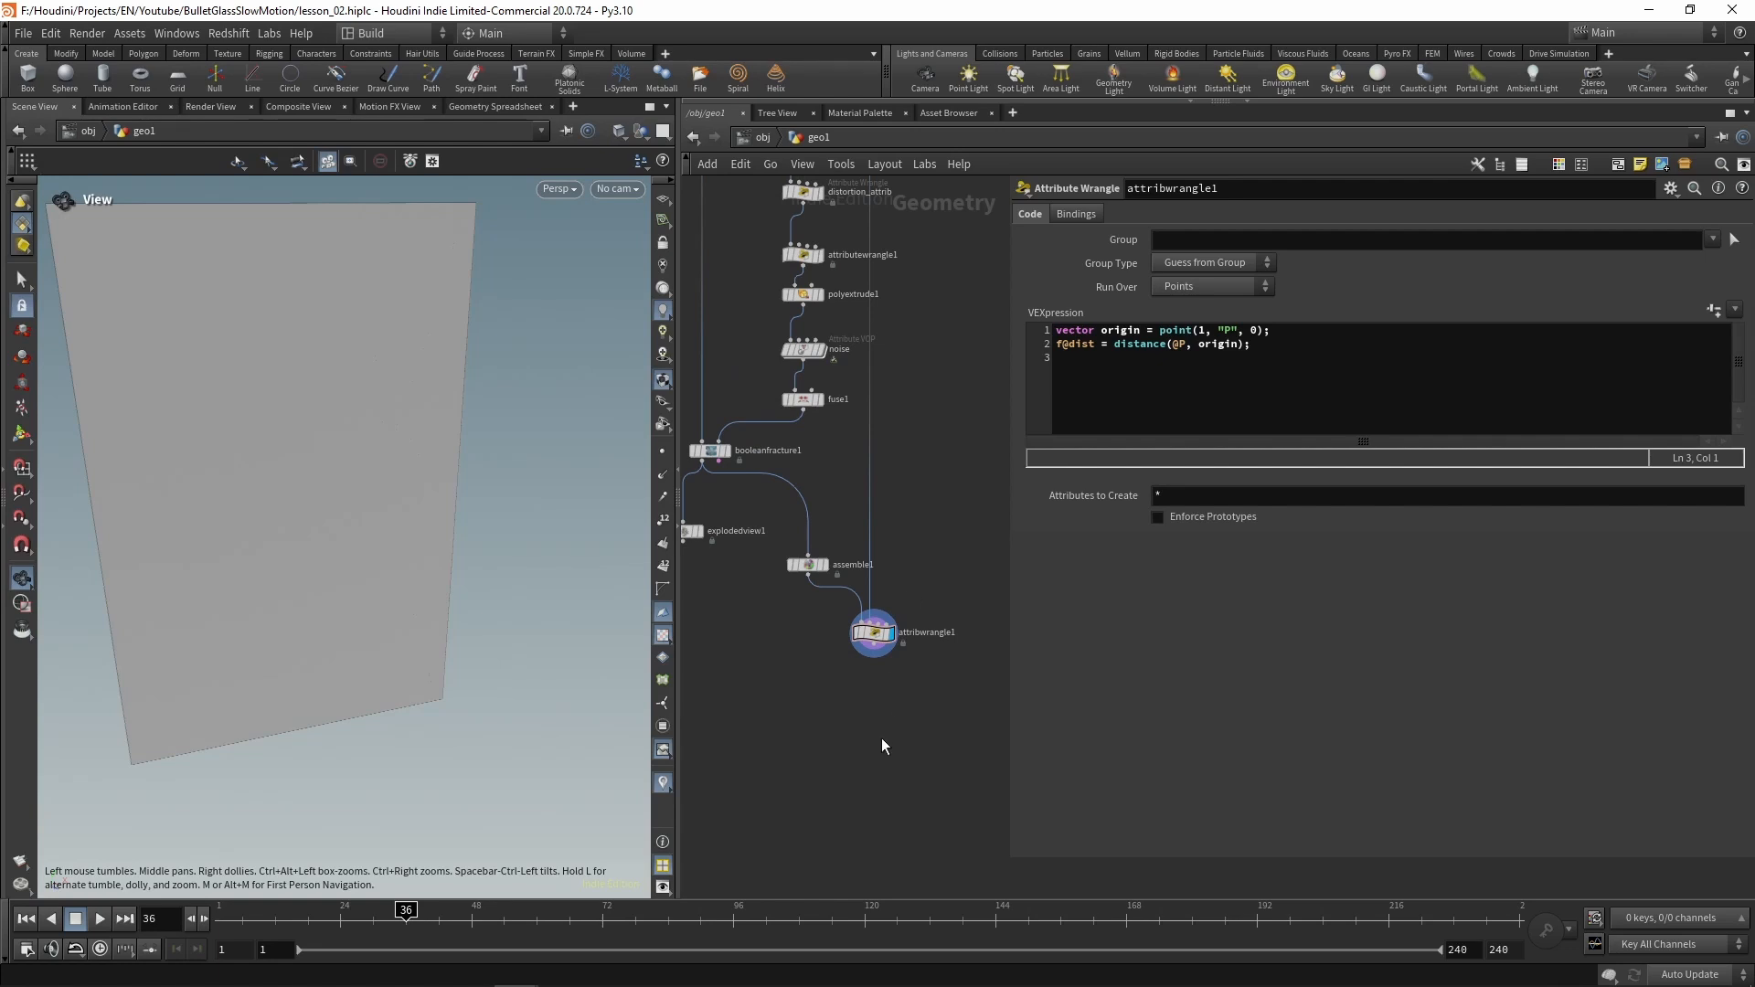
key(Tab)
text(detai)
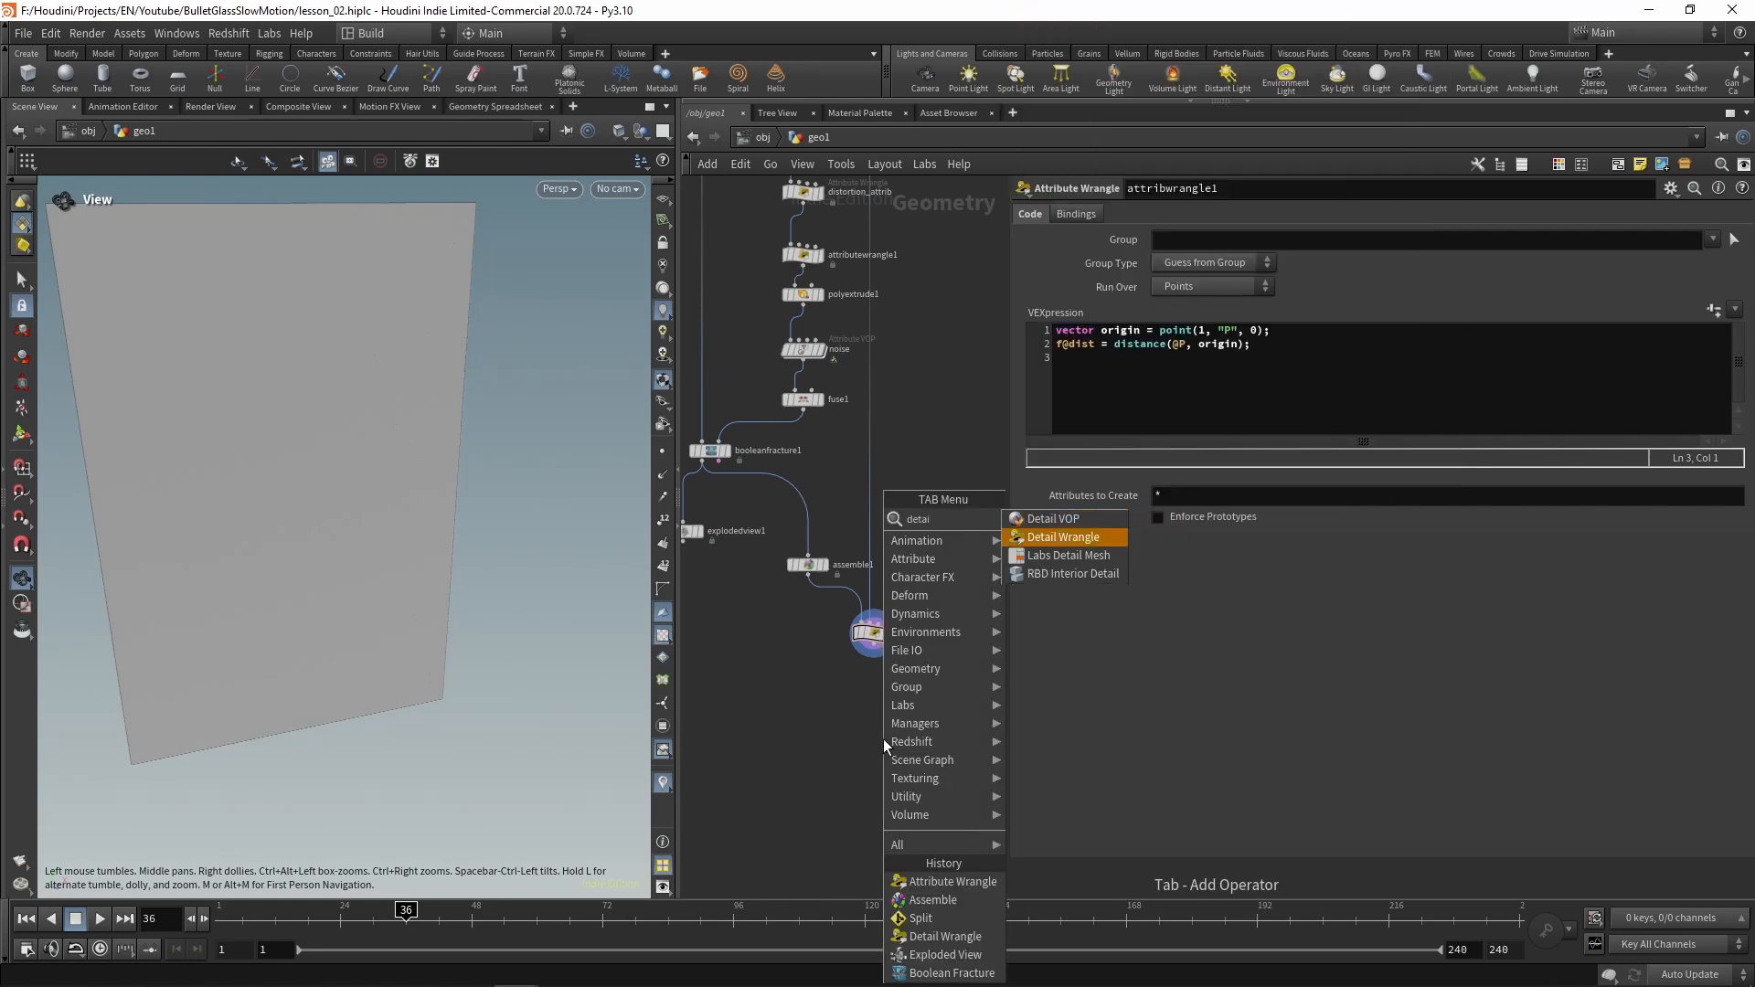
key(Return)
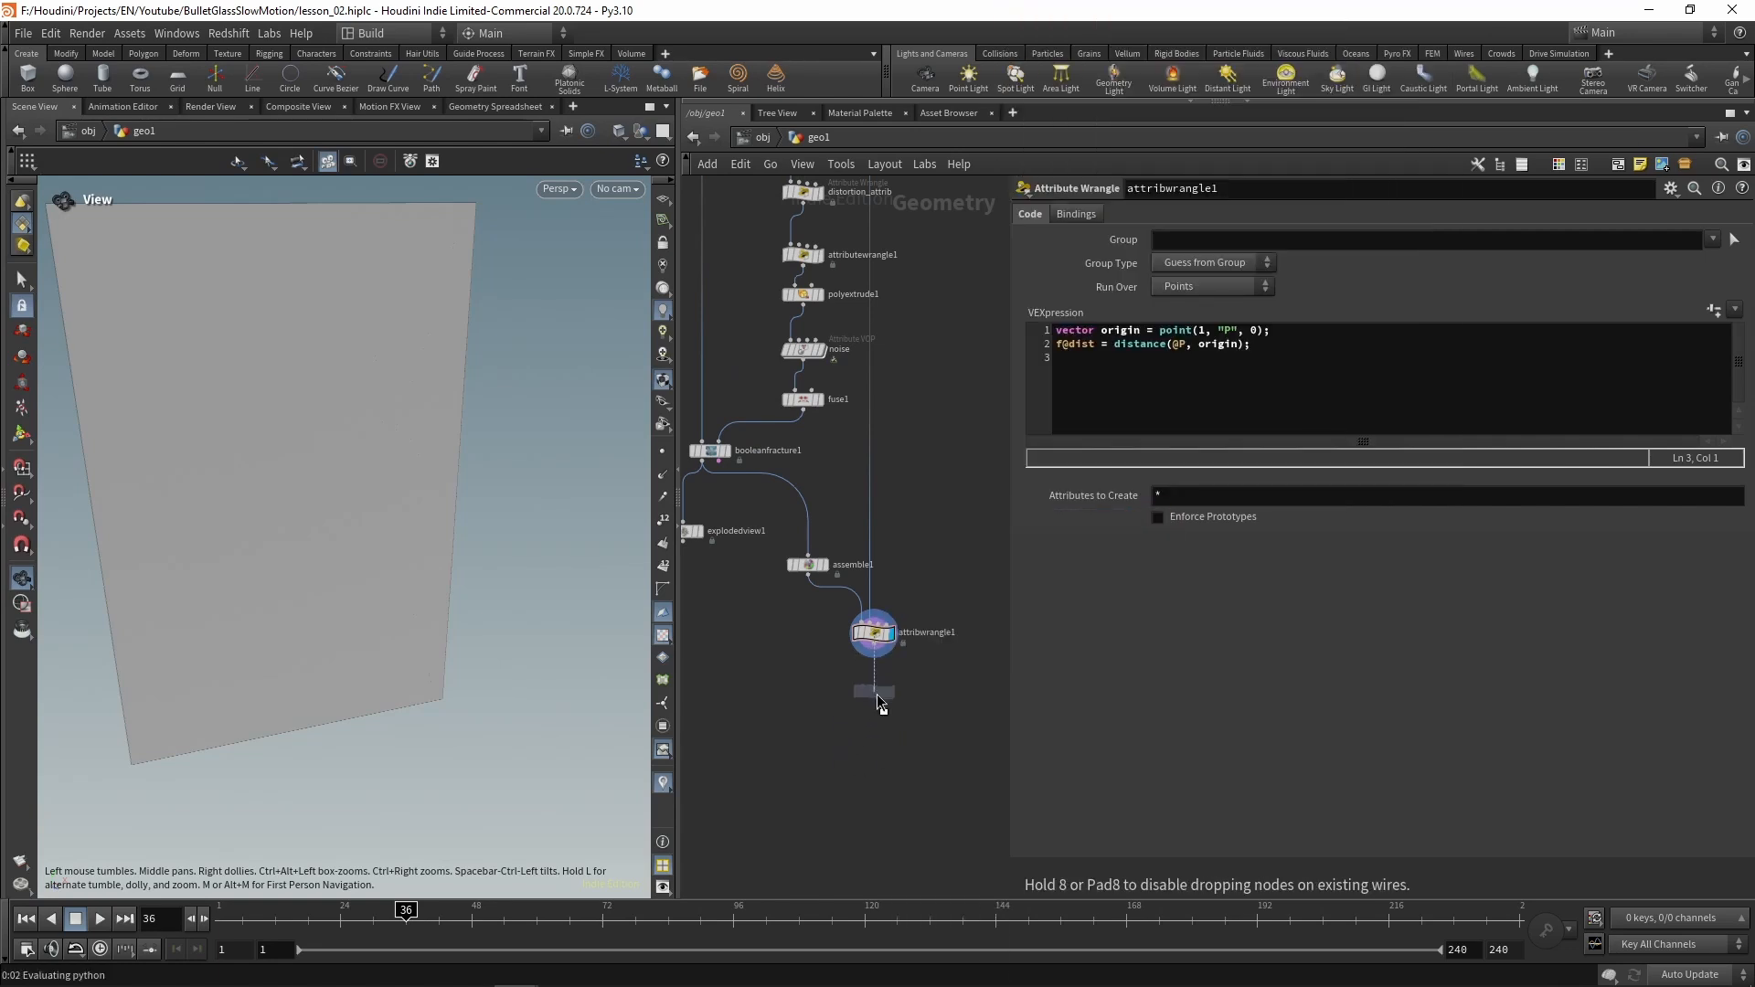
click(877, 706)
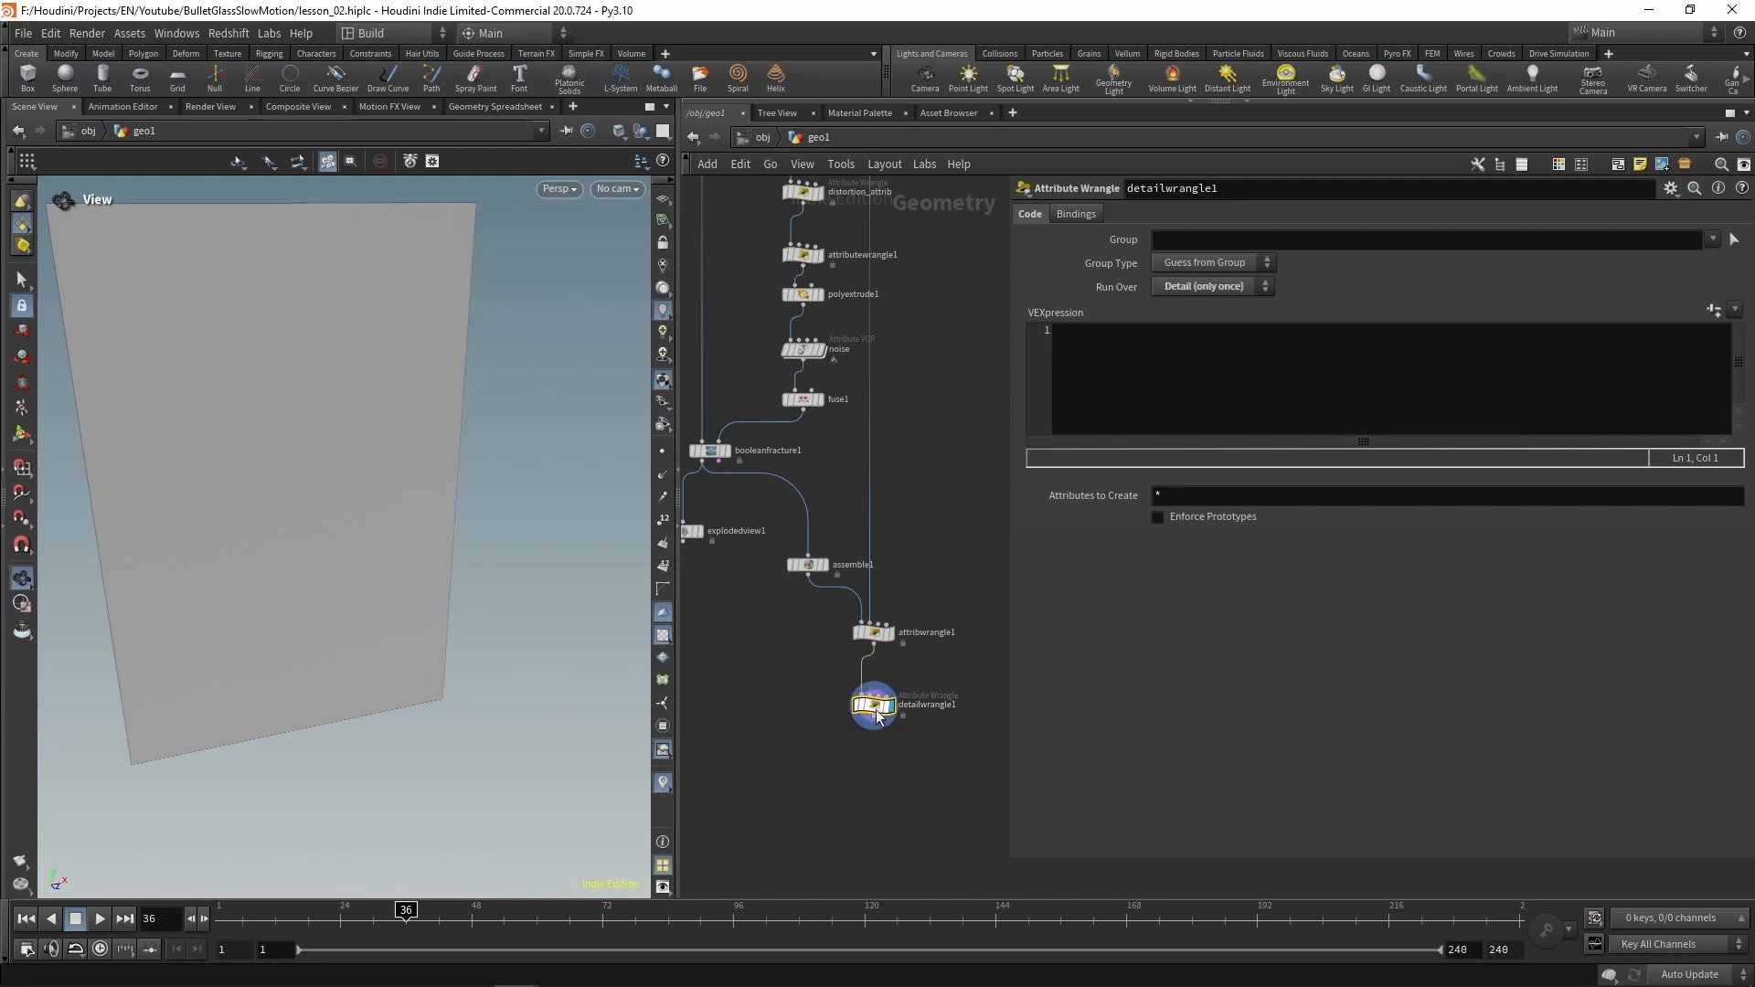
Declare the variables float dist = -1; and int index; at the start of the detailwrangle1 code, followed by a blank line
click(1136, 408)
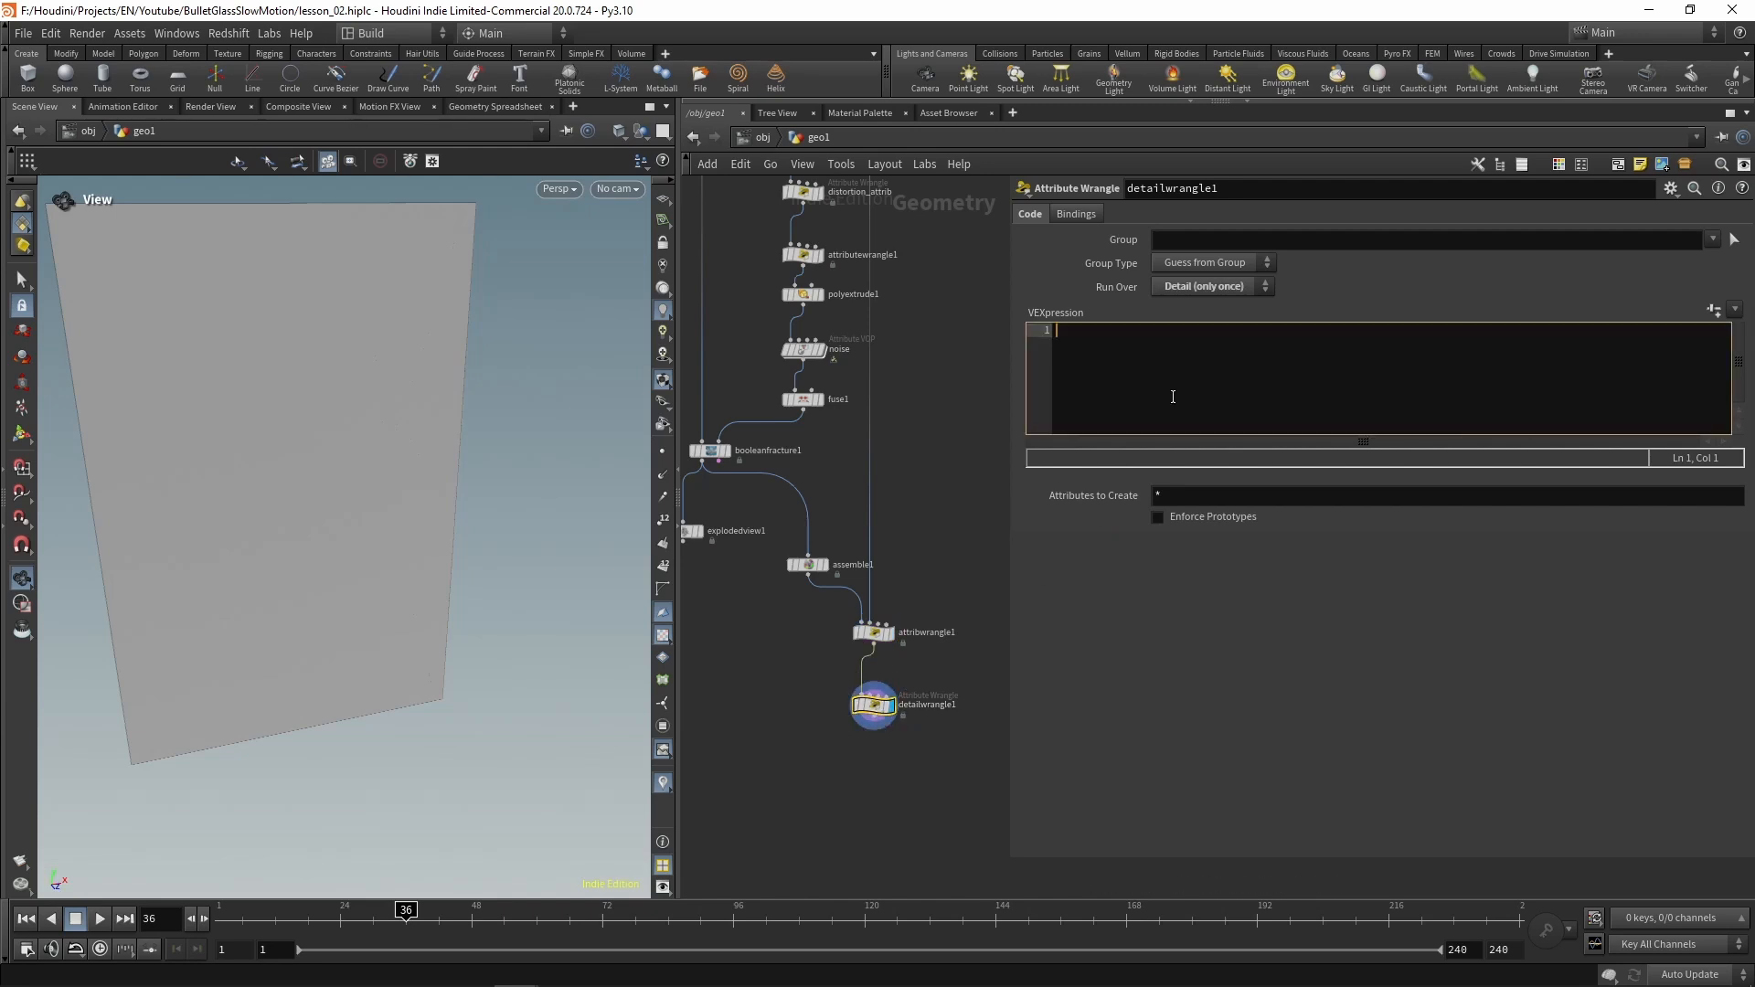
text(float dist)
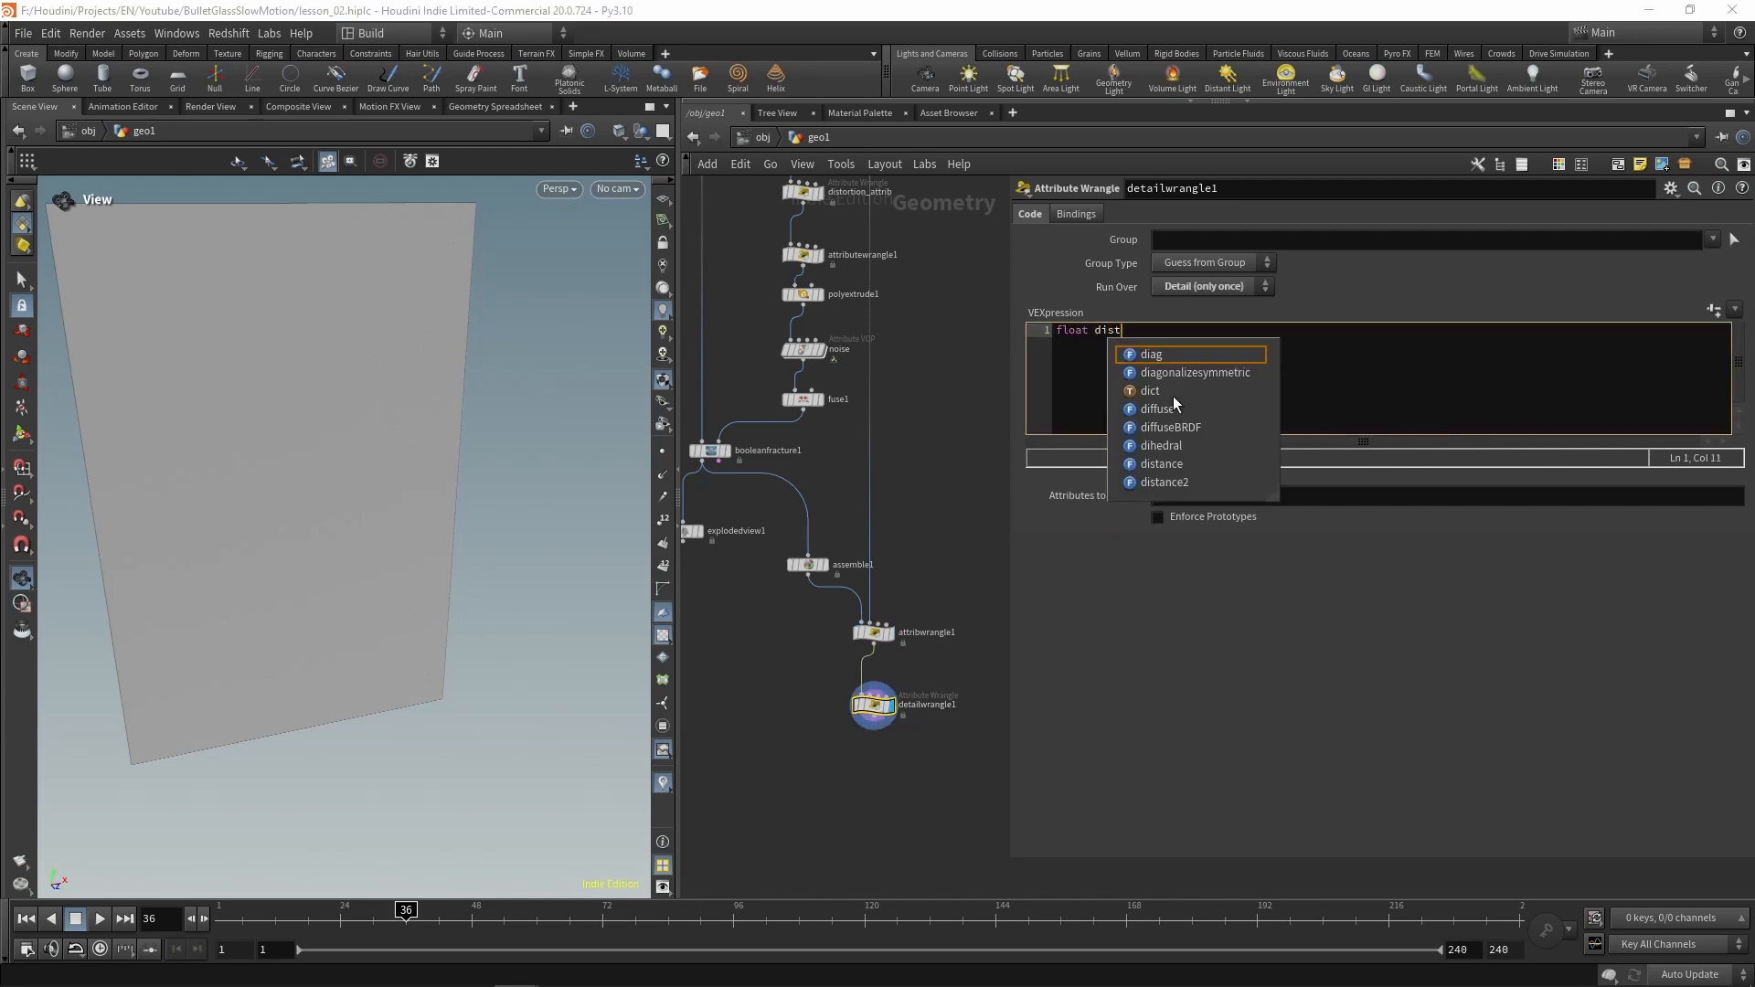
text( = -1)
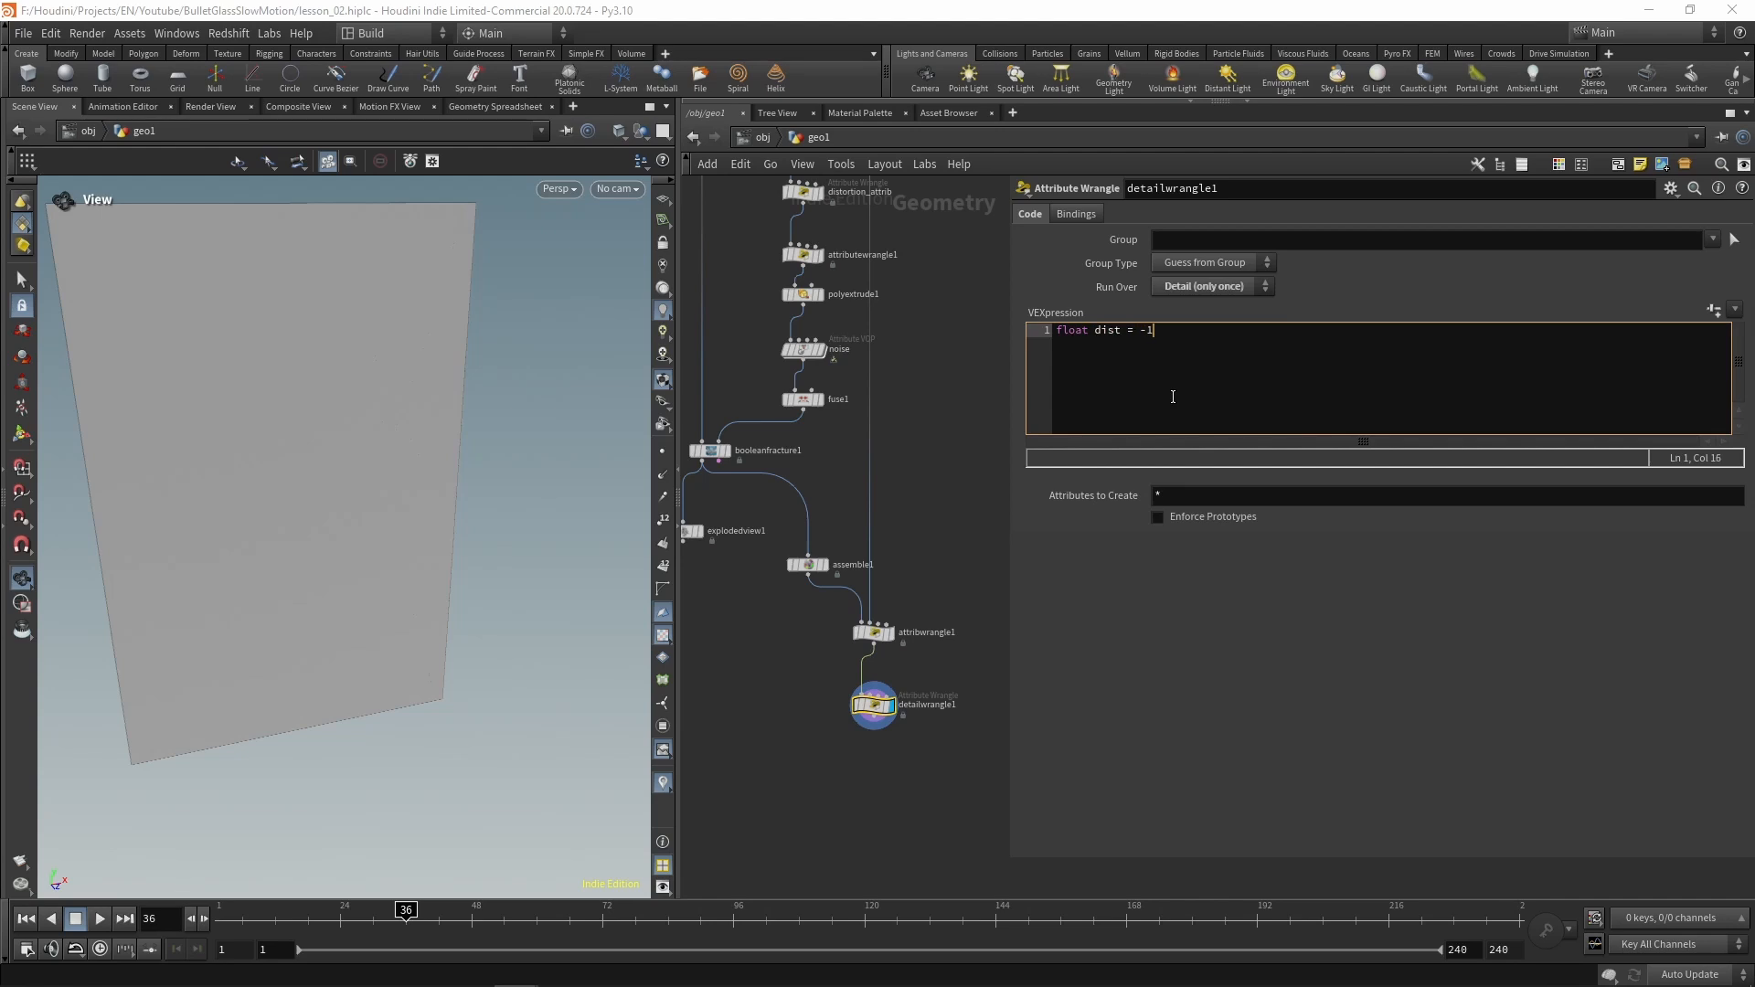
text(;)
key(Return)
text(int index;)
key(Return)
key(Return)
Store the number of input points in the detailwrangle1 code with int pcount = npoints(0);
text(int pcount )
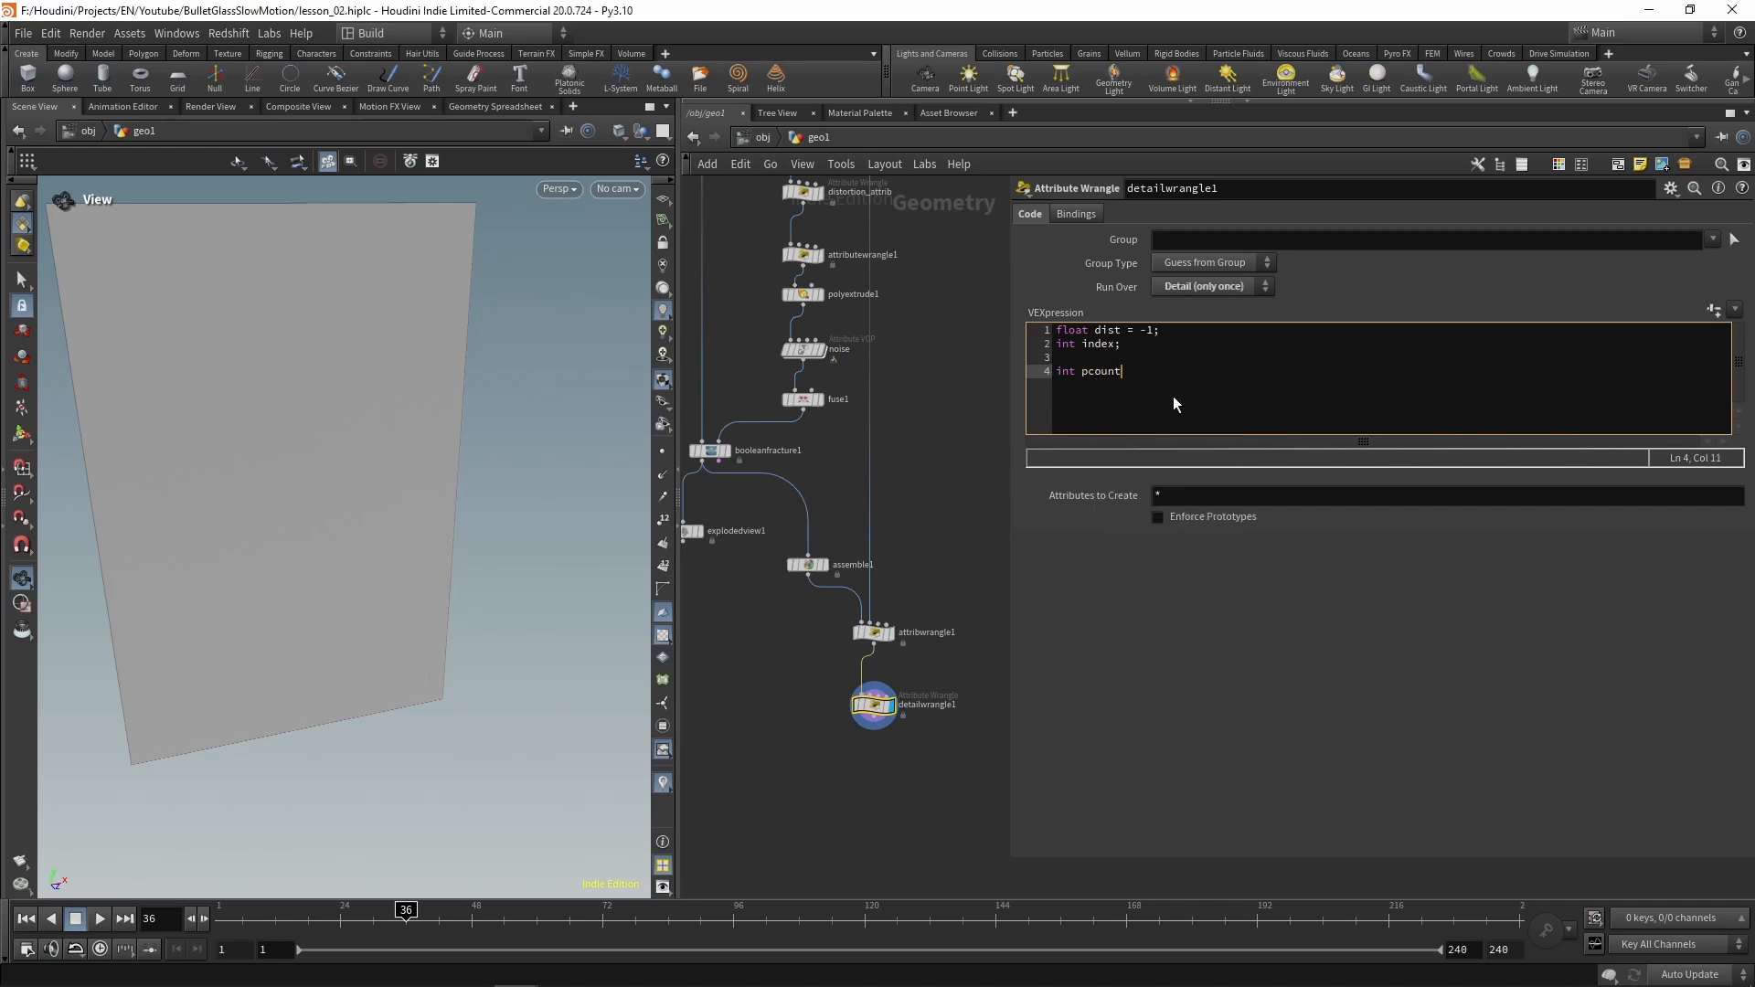
text(= )
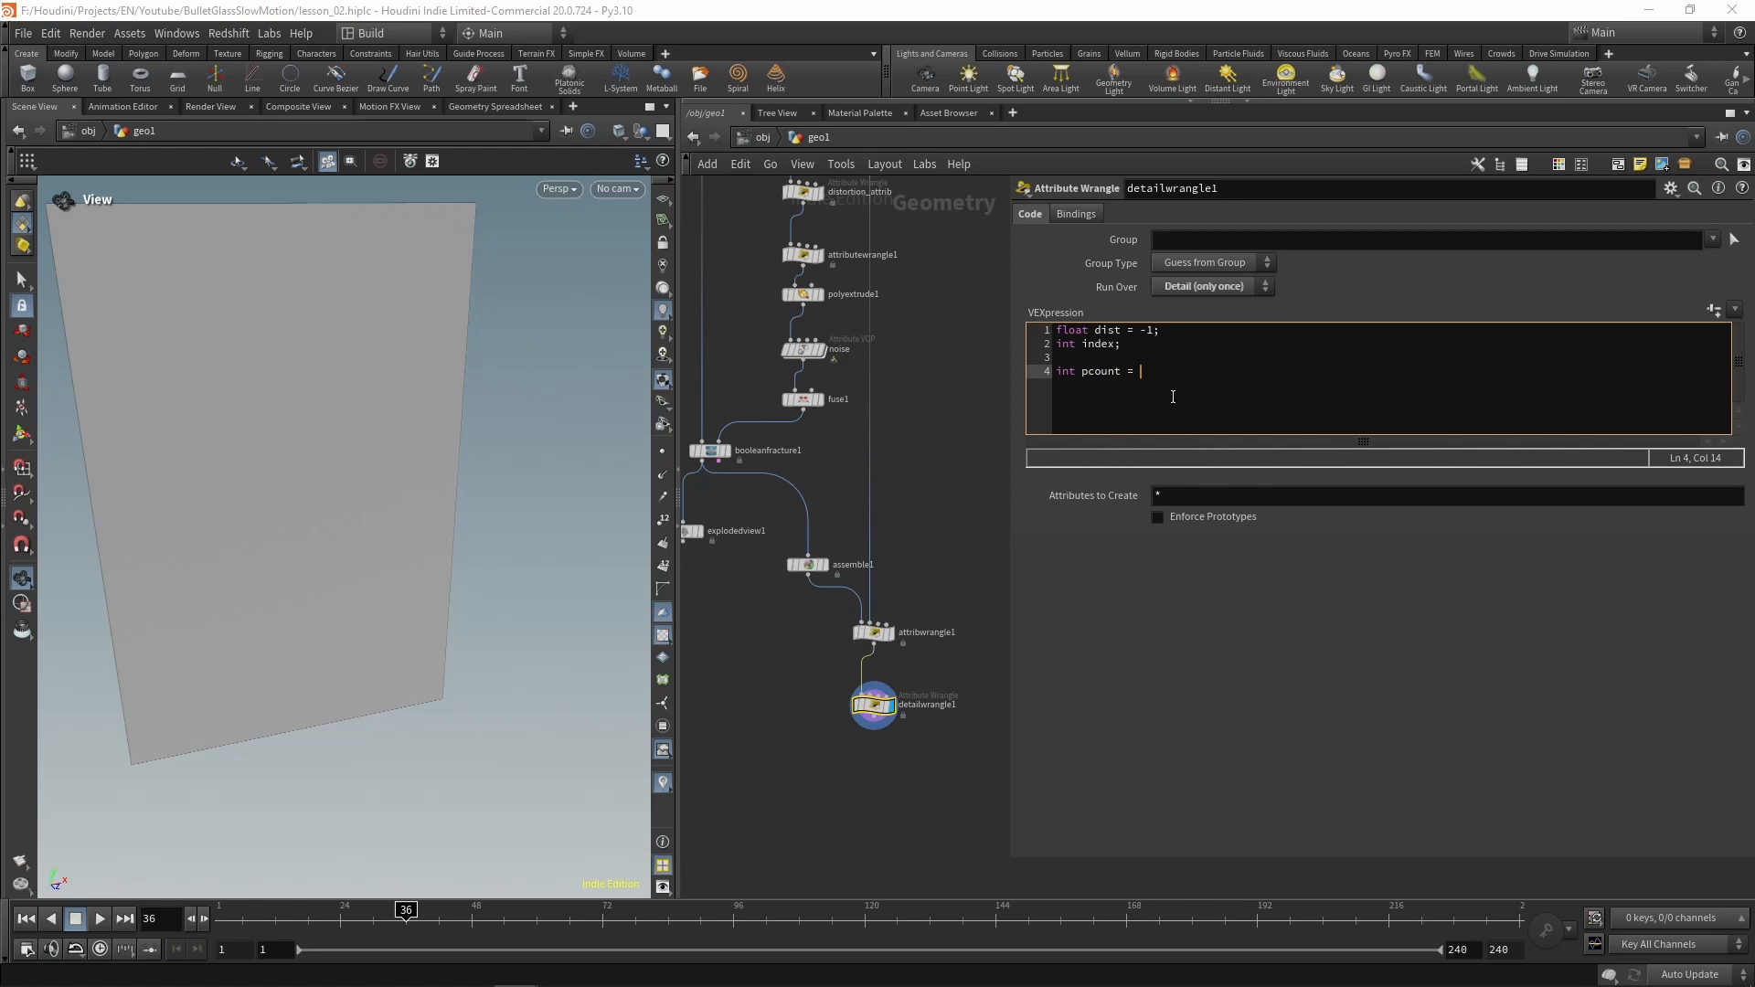
text(n)
text(p)
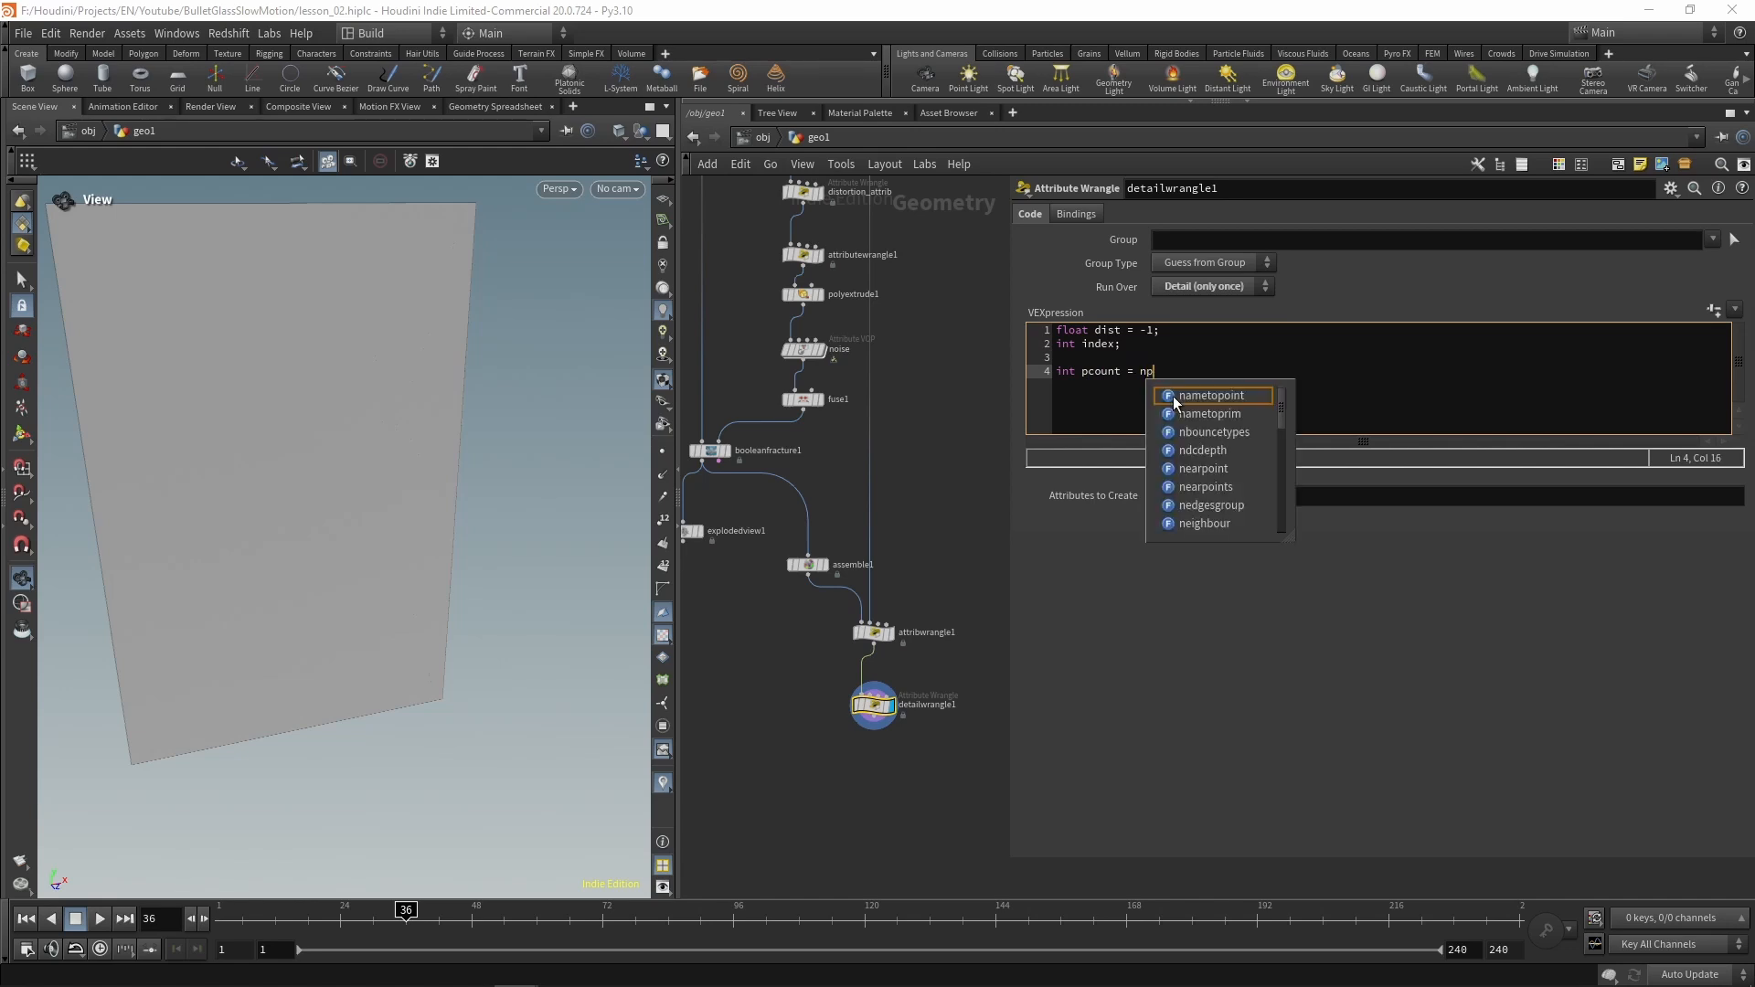
text(oints(0);)
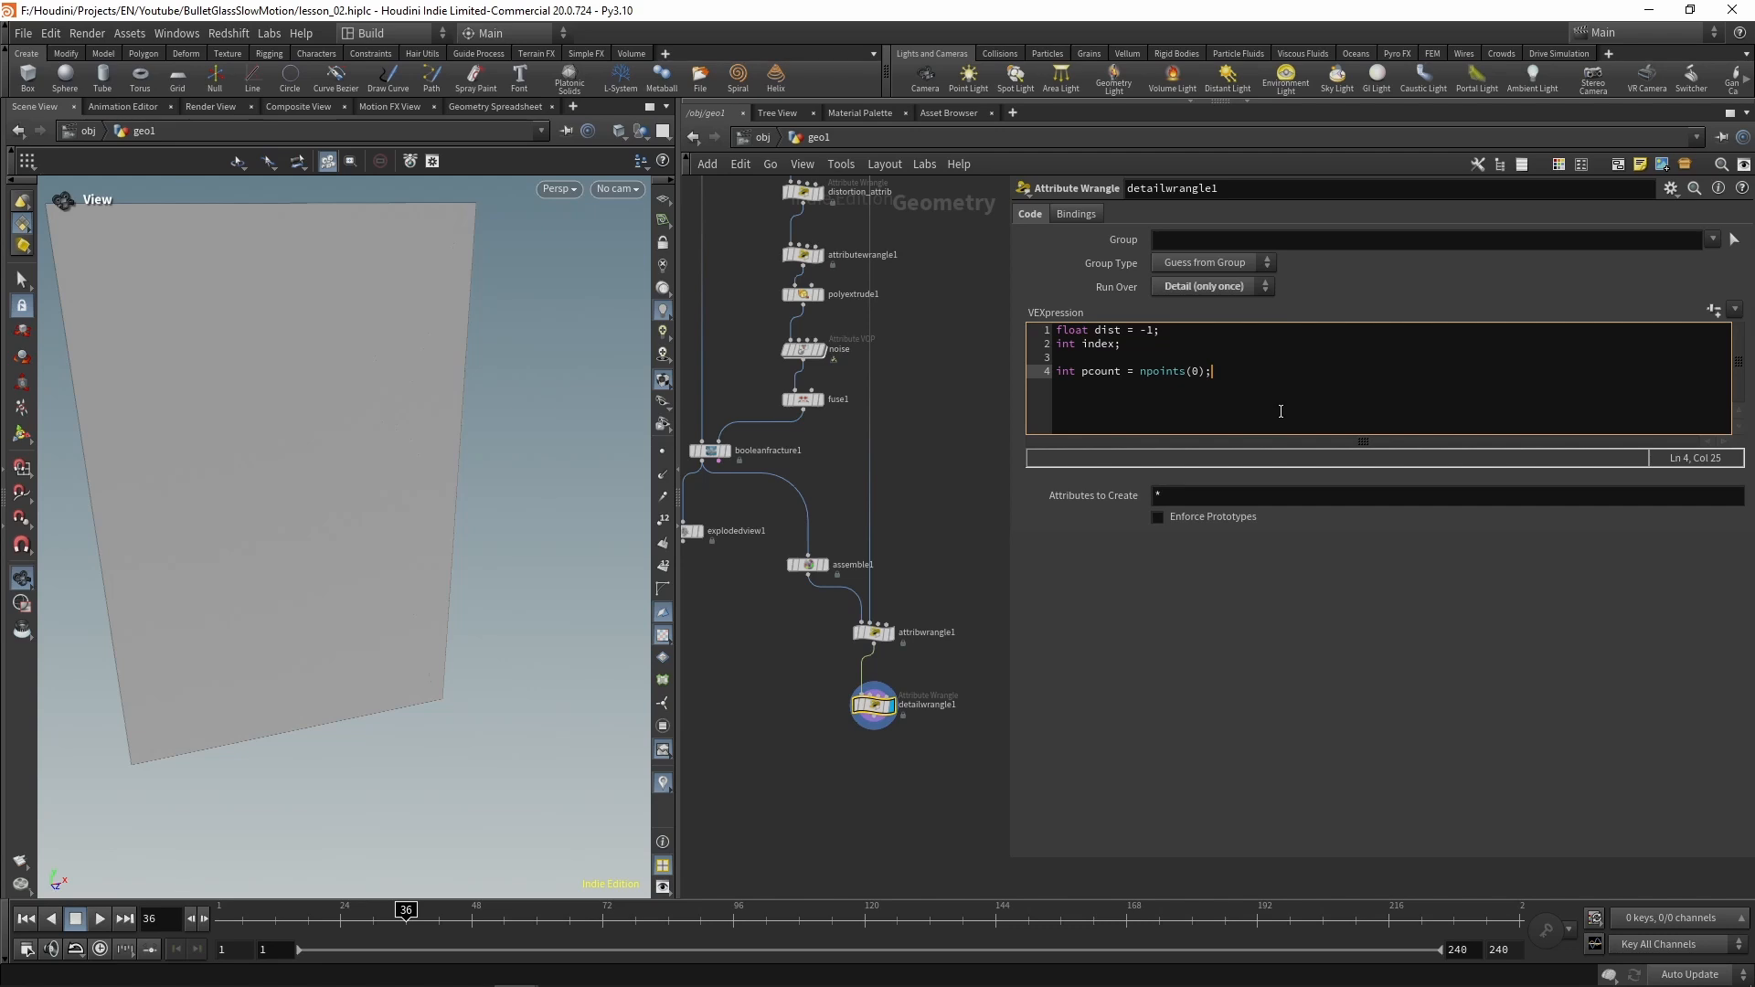
Open a loop over all points in the detailwrangle1 code: for(int i=0; i<pcount; i++) {
key(Return)
text(for(int i=)
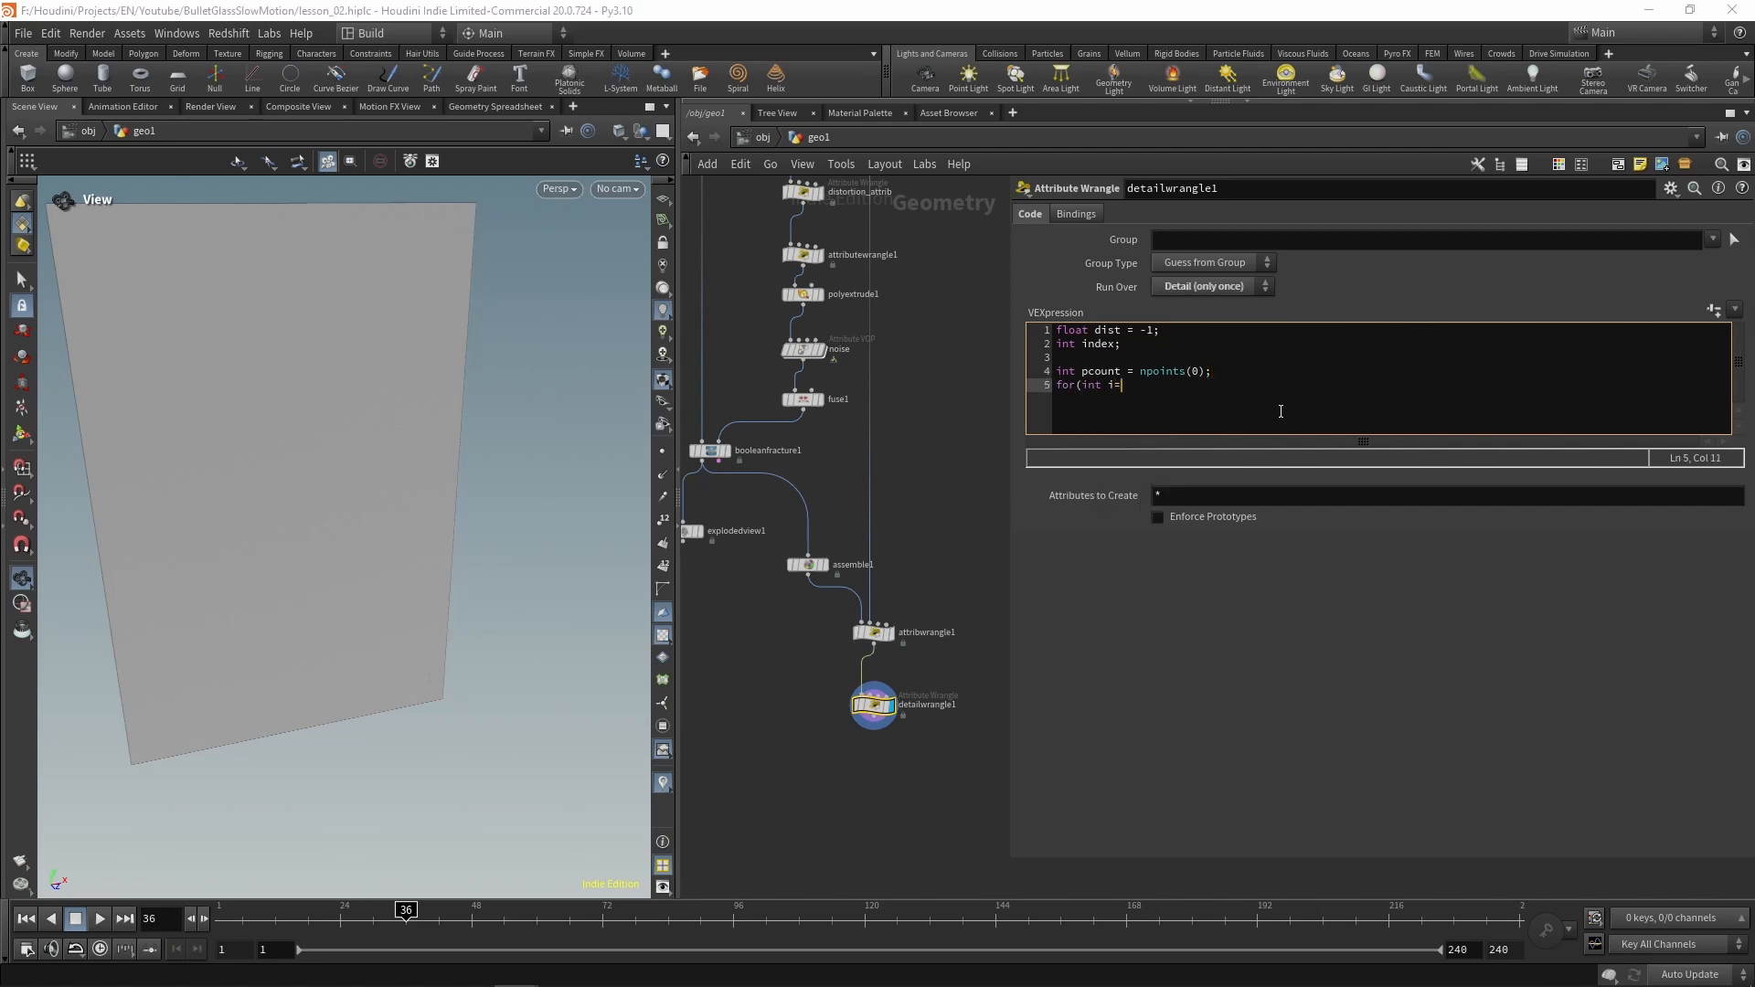
text(0; i<pco)
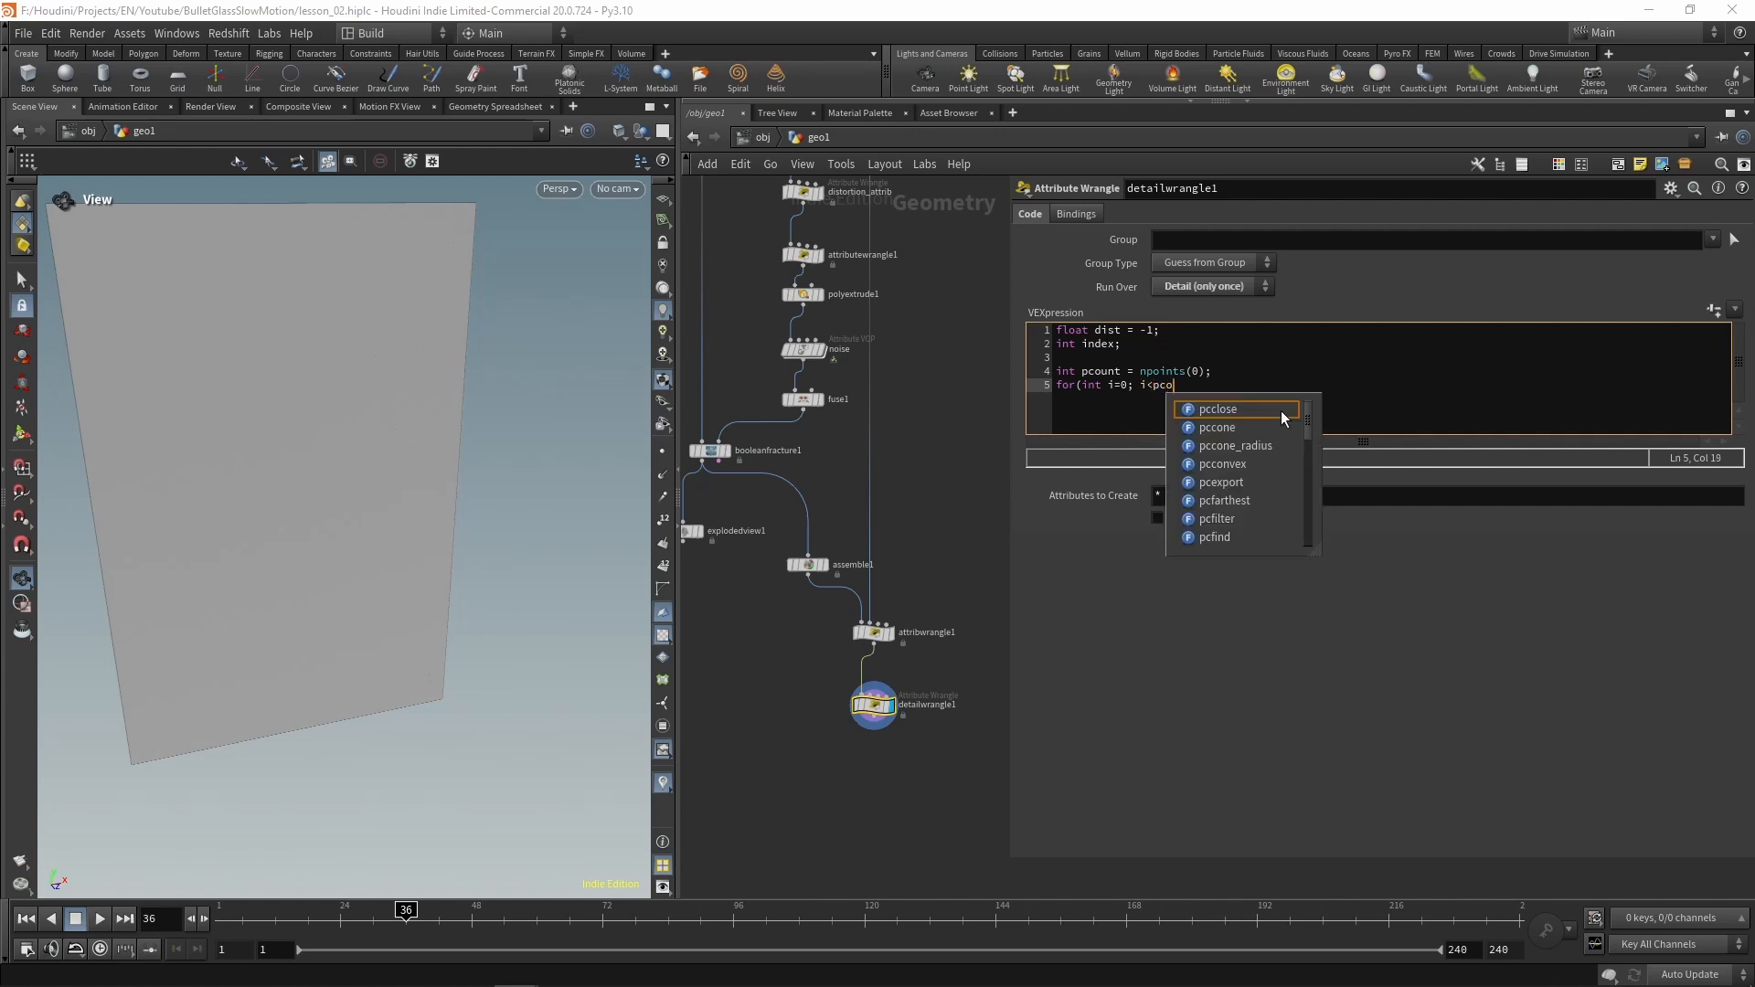
text(unt; i++)
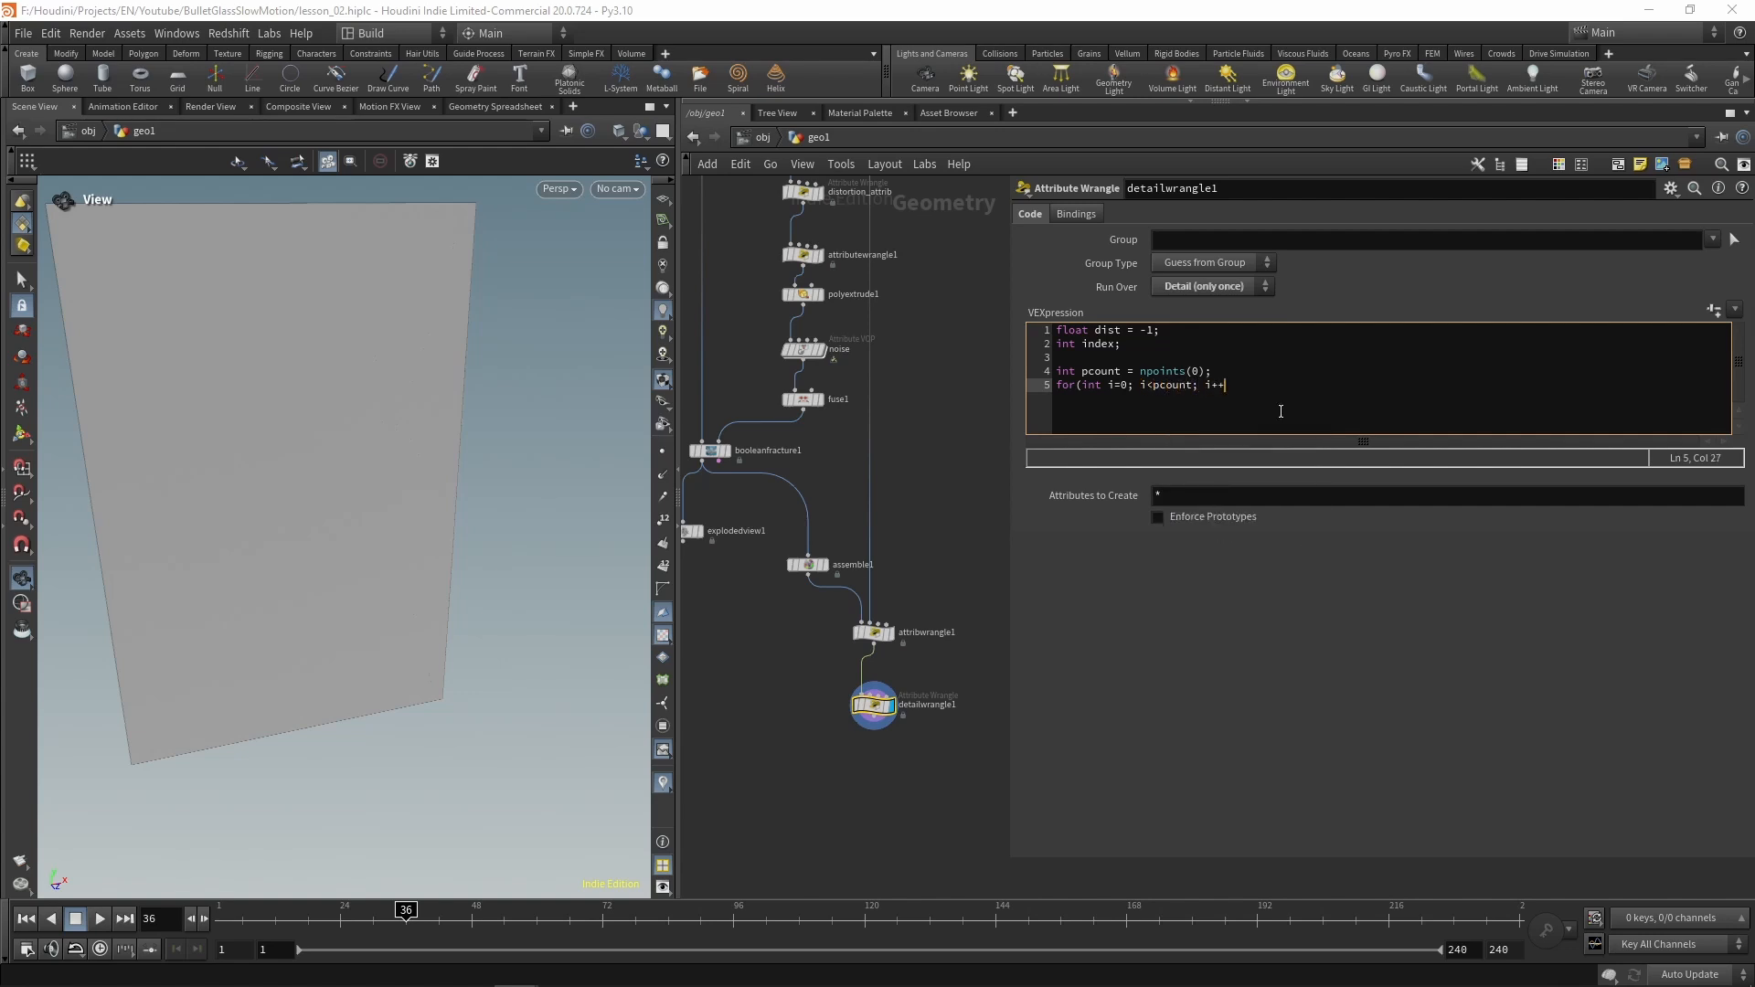
text() {)
key(Return)
Read each point's distance inside the loop with float d = point(0, "dist", i);
text(float d = point)
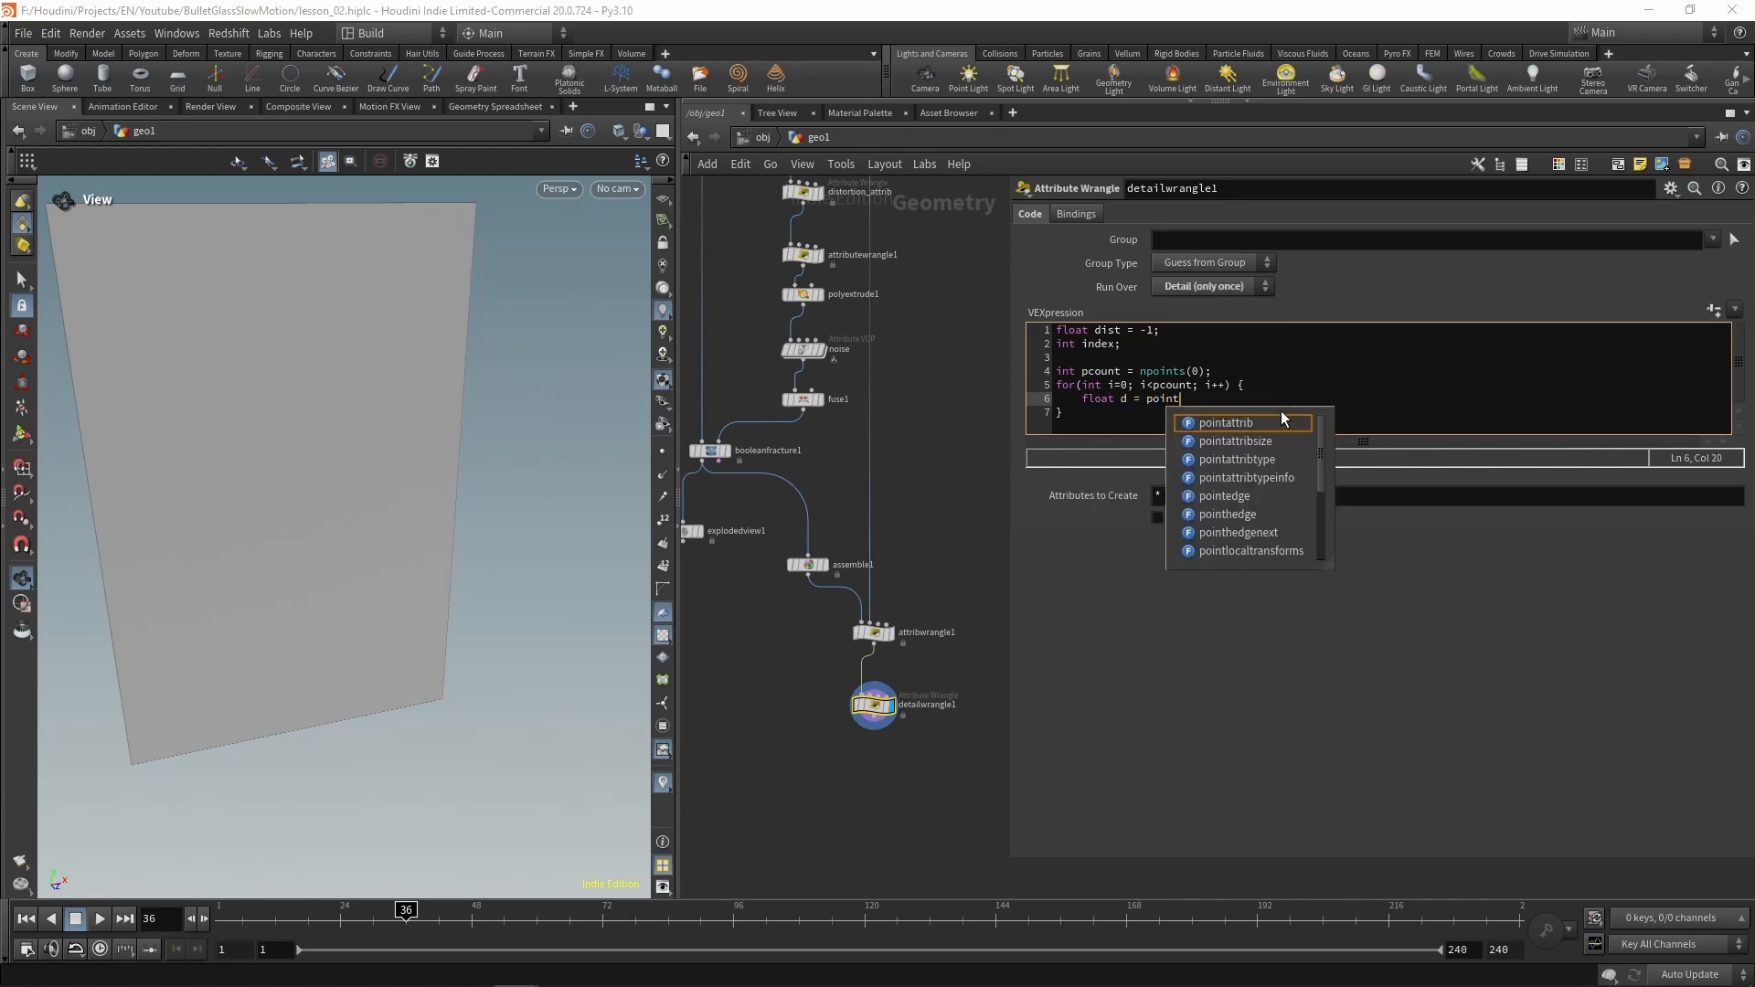
text(()
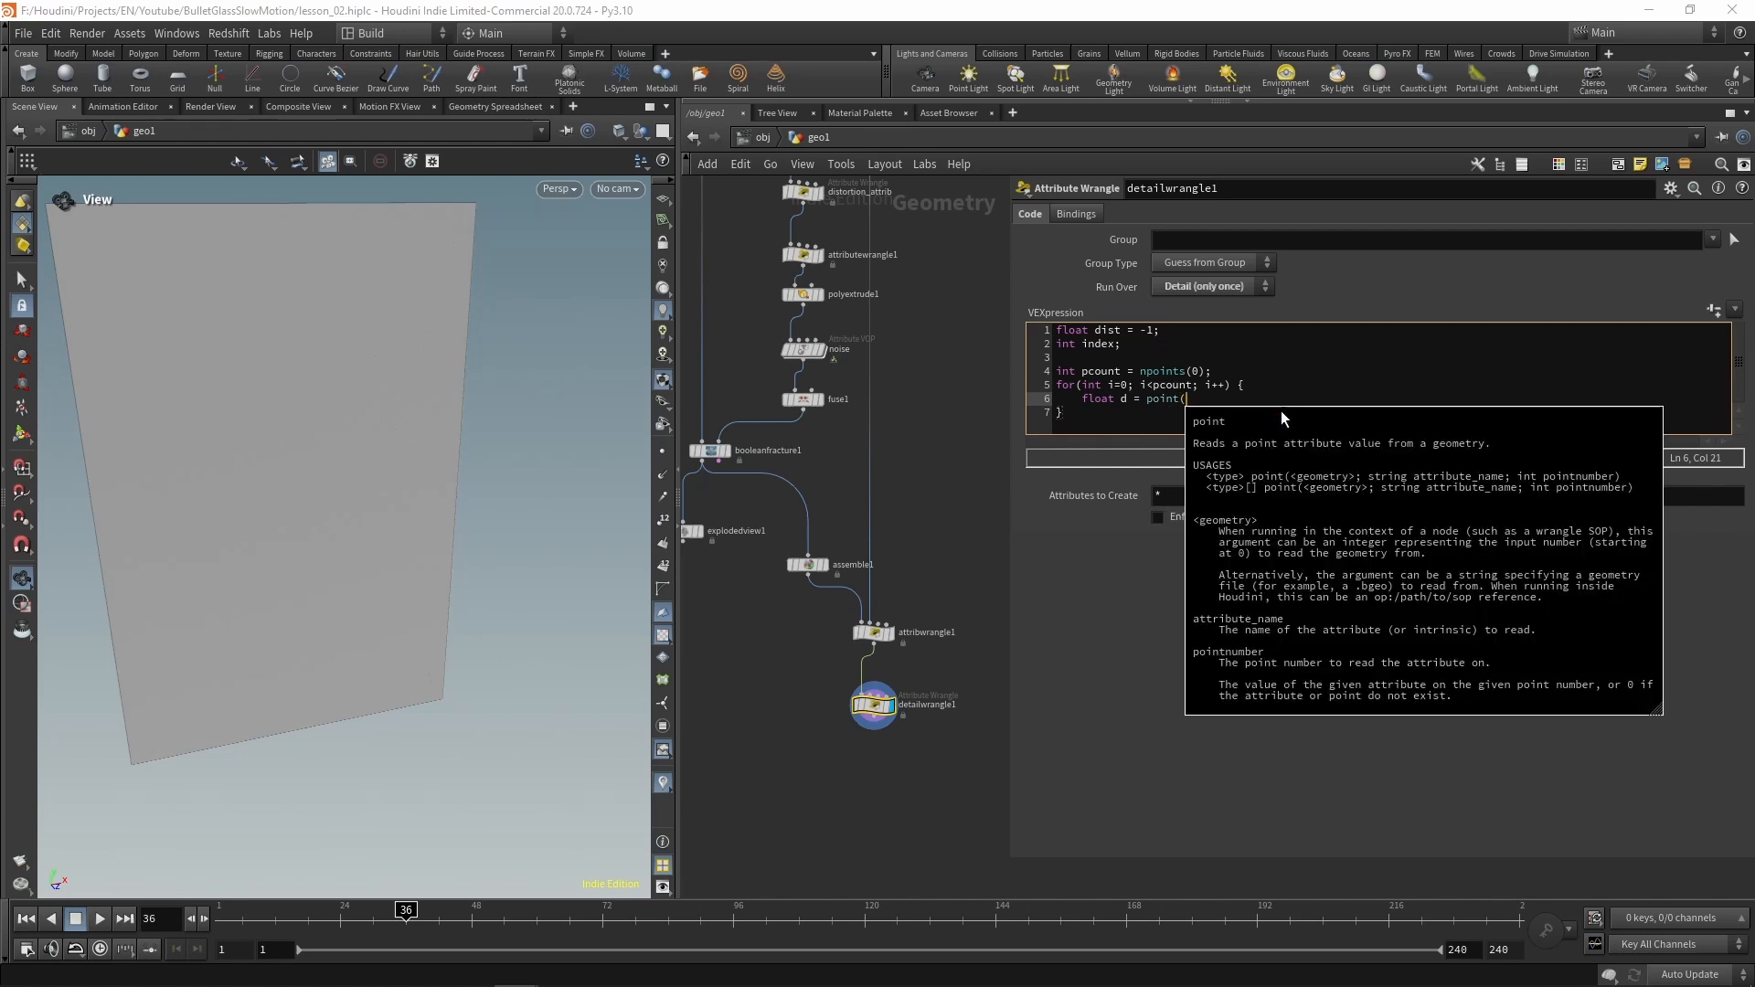
text(0, "d)
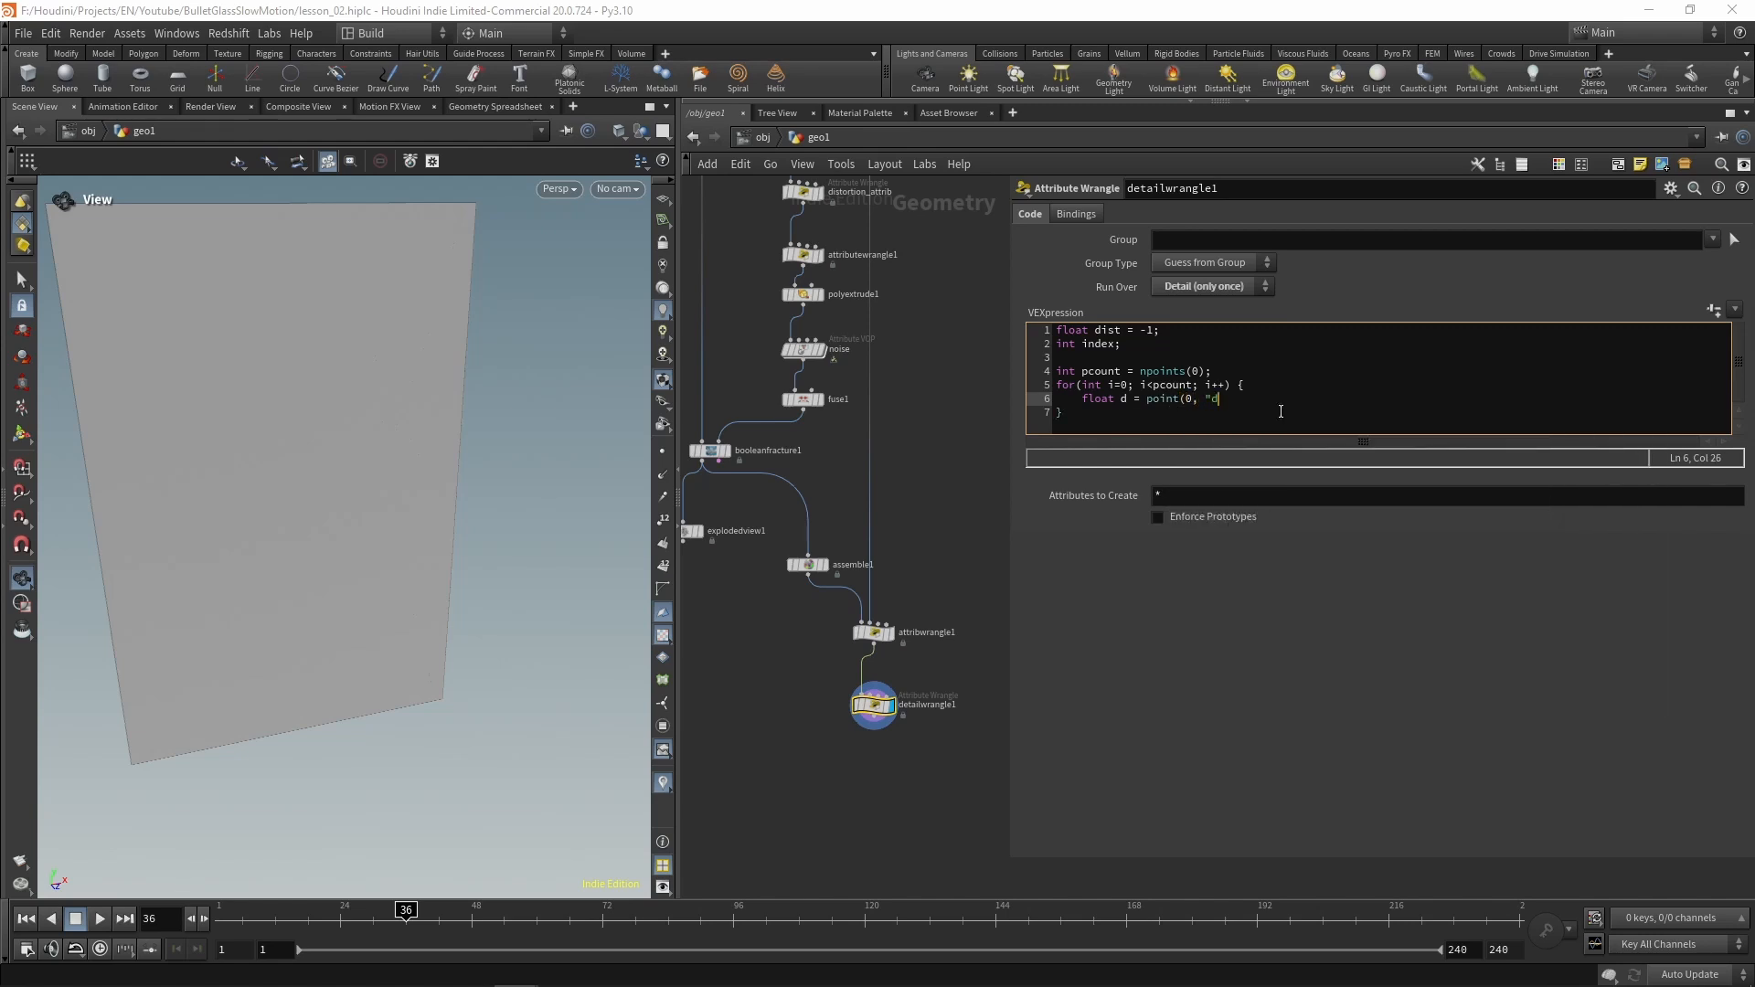
text(ist", i);)
key(Return)
Add a condition block inside the loop that checks for a smaller distance: if(dist < 0 || d < dist) {
text(if()
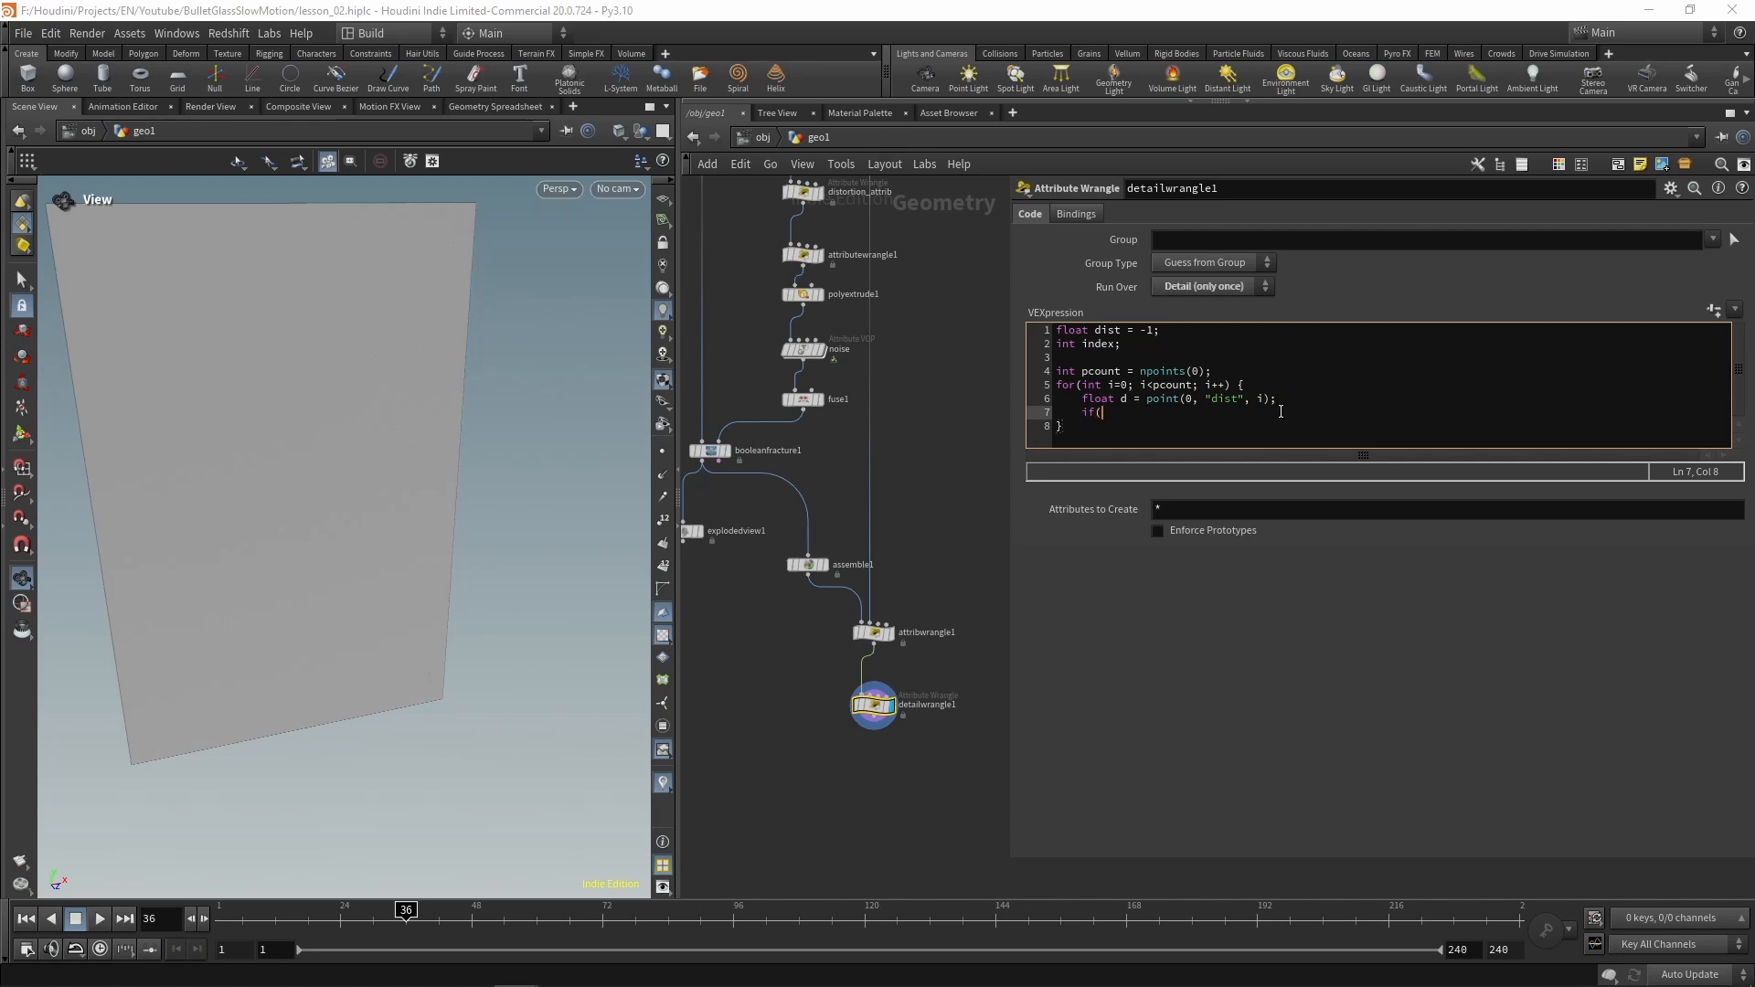
text(dist < 0 || dist <)
key(BackSpace)
key(BackSpace)
key(BackSpace)
key(BackSpace)
key(BackSpace)
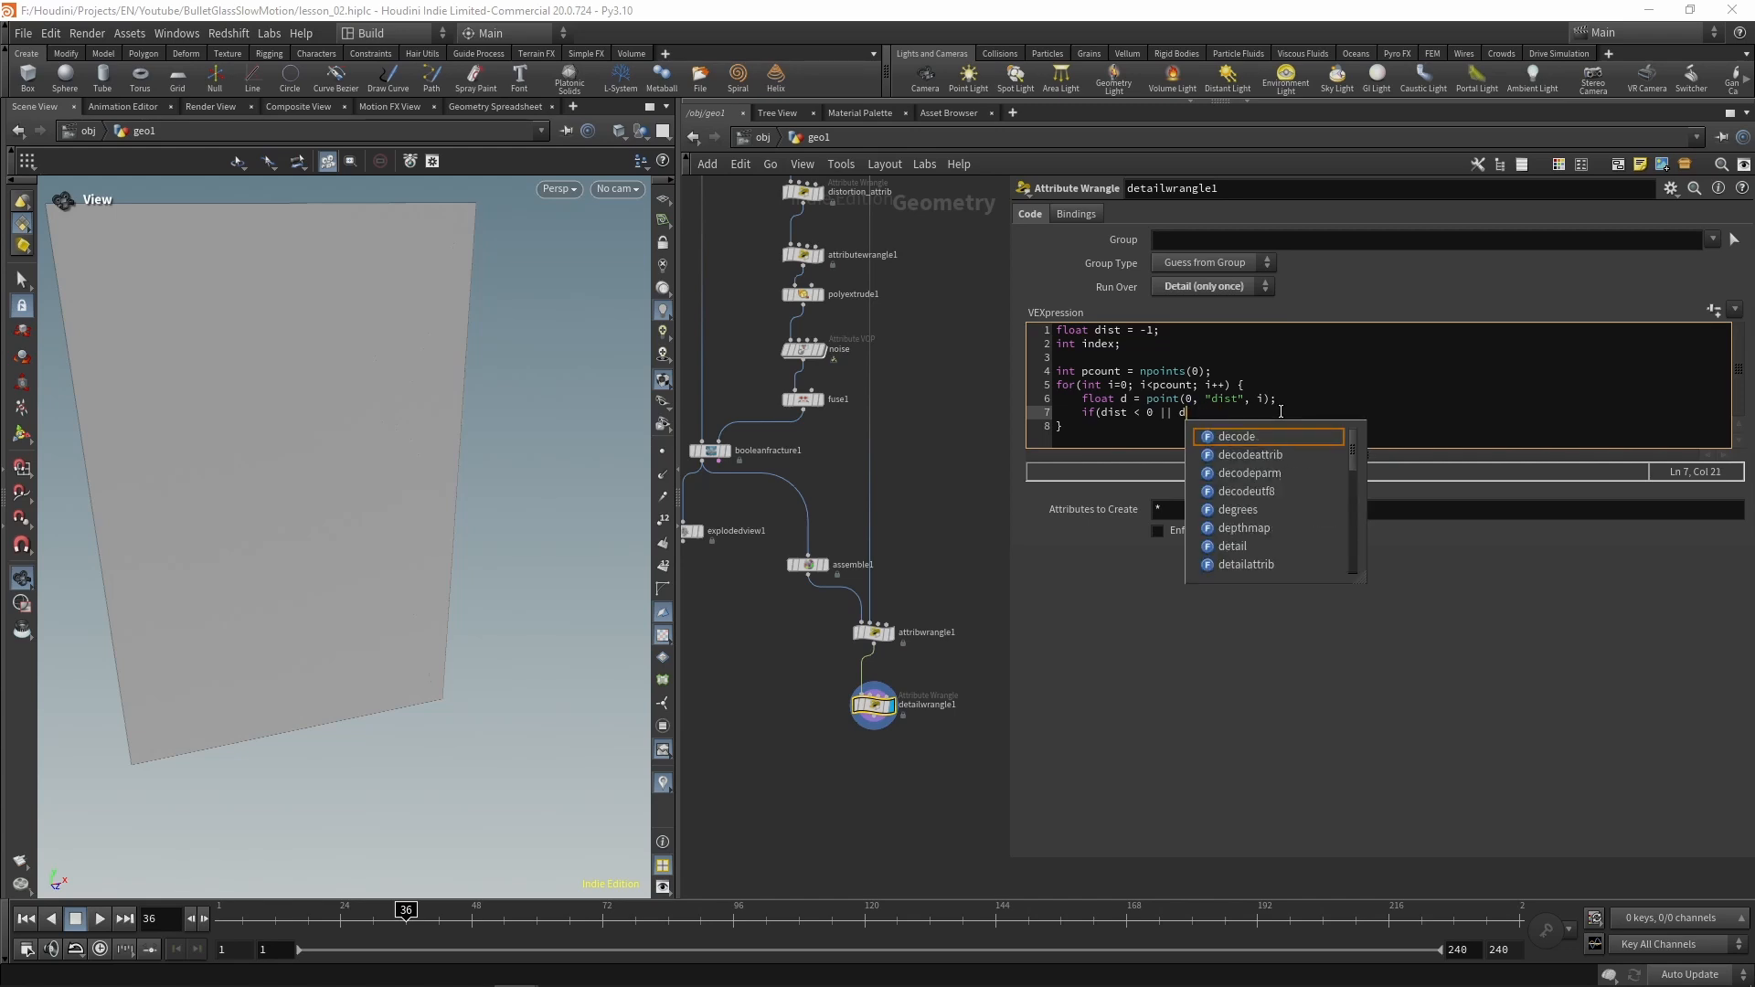
text(< dist))
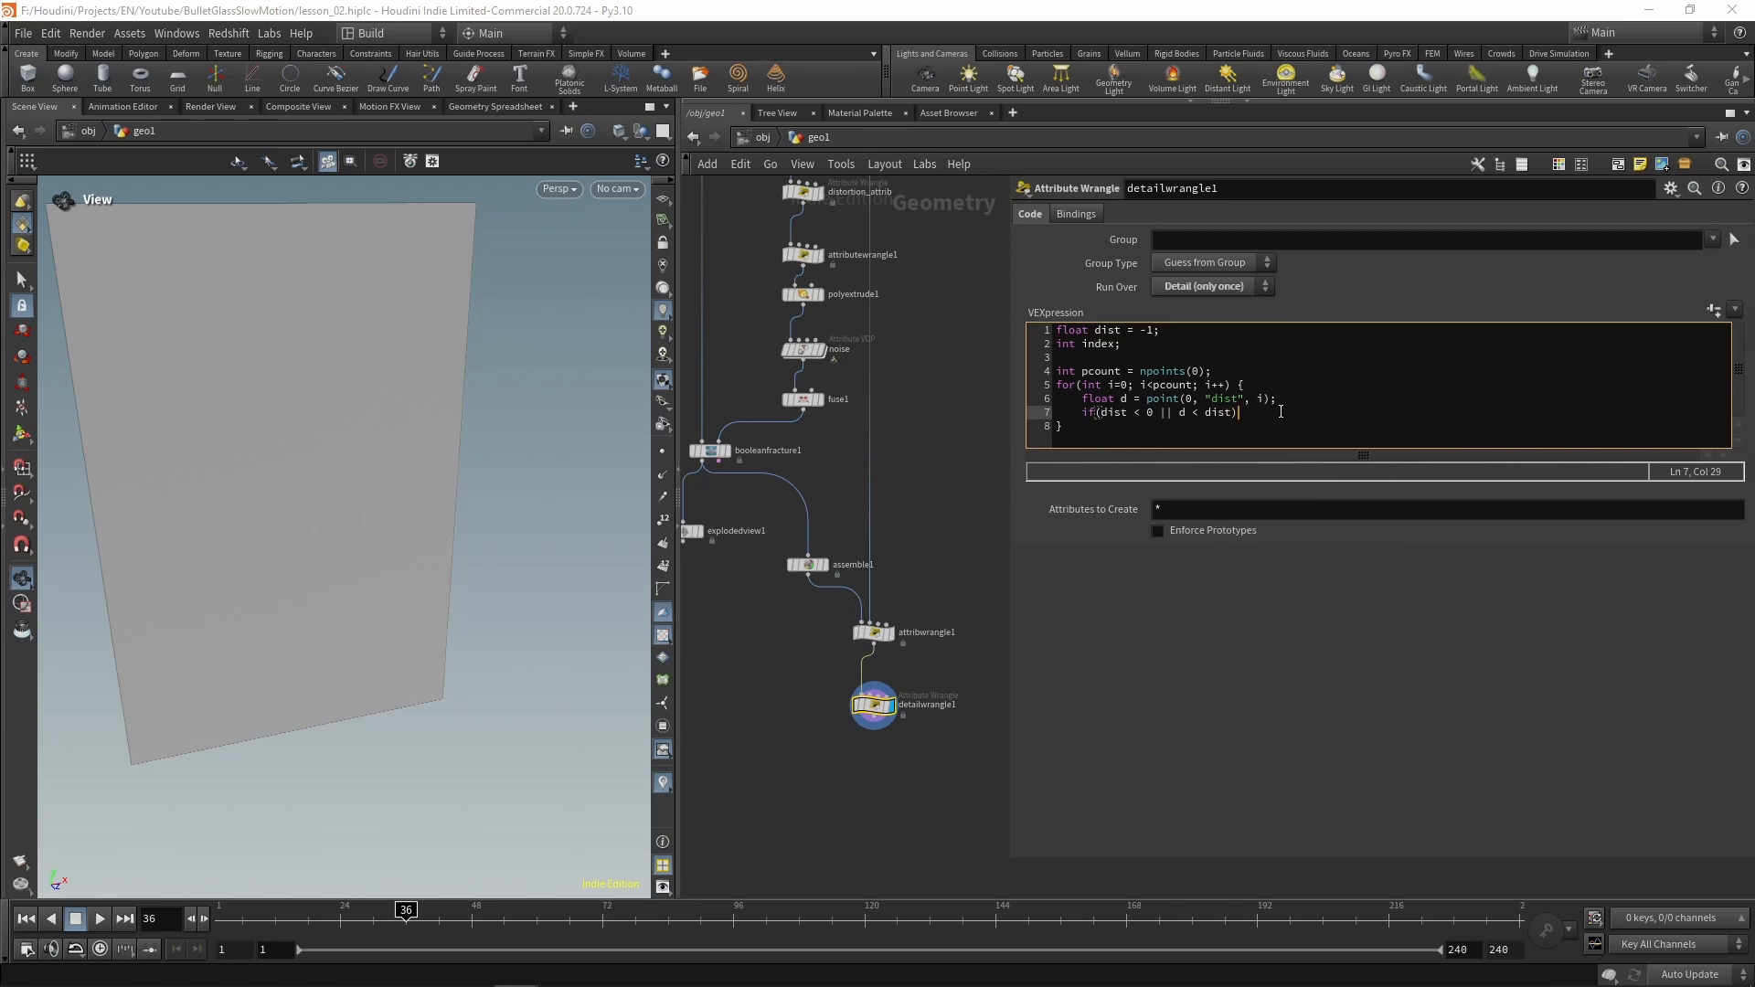
text( {)
key(Return)
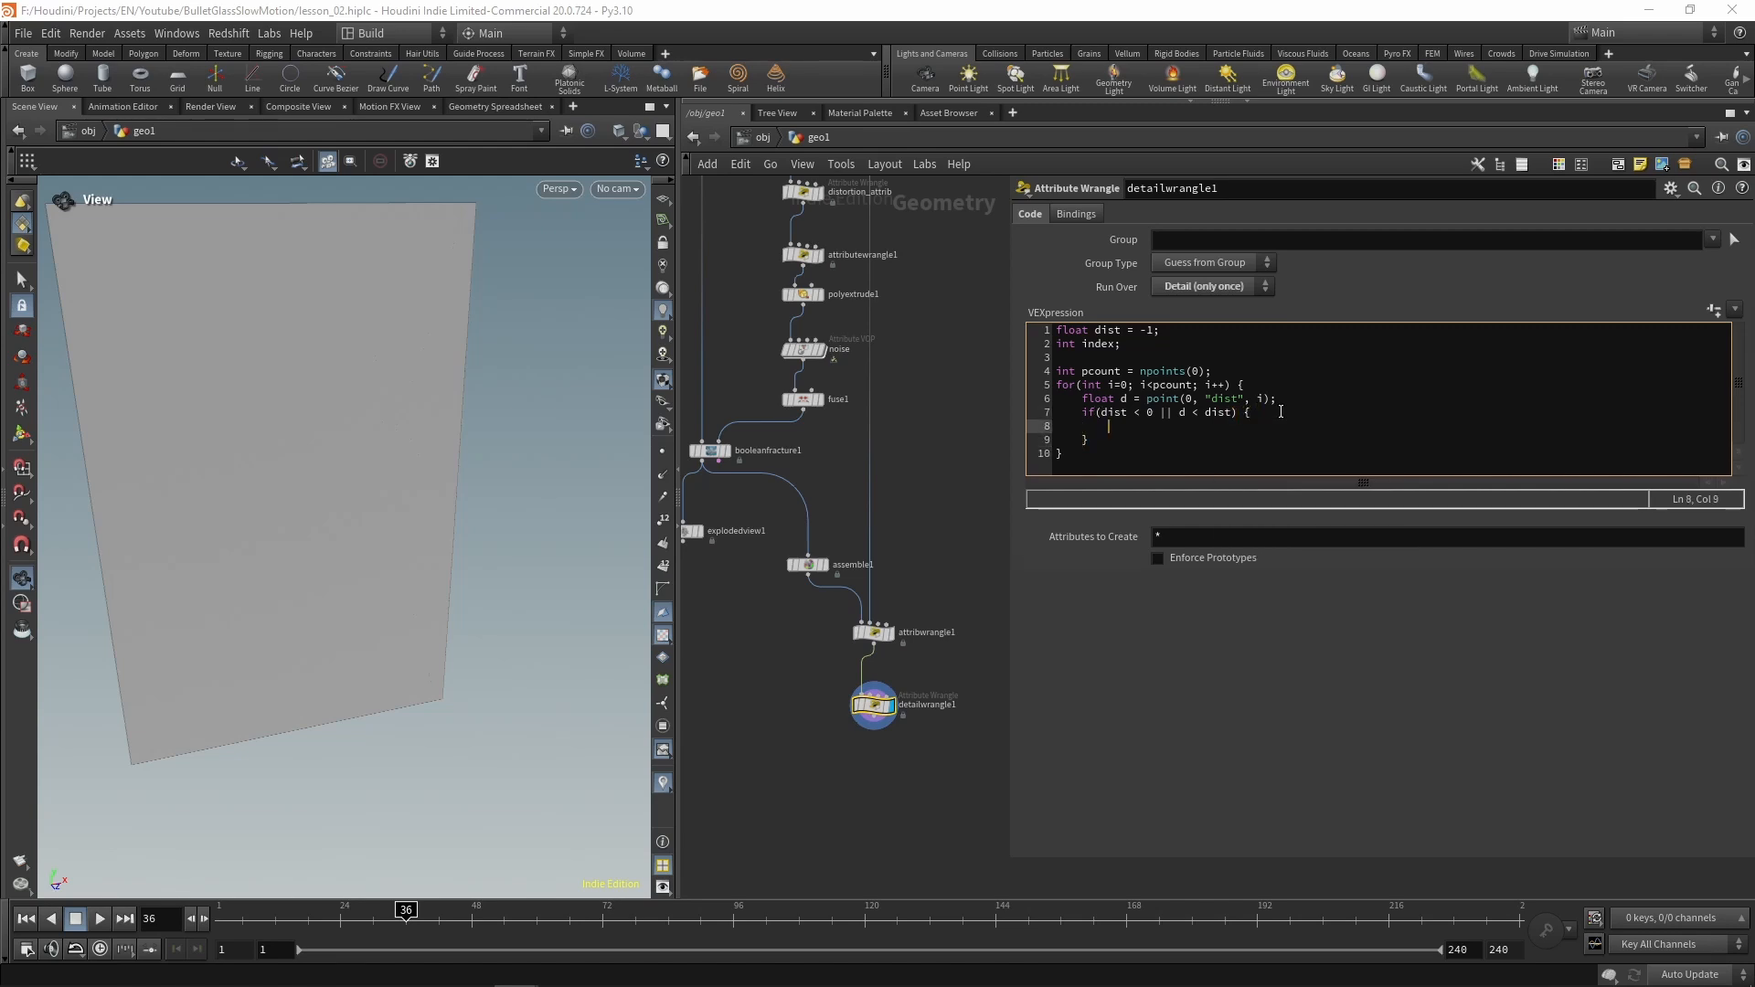
Fill the condition block with dist = d; and index = i; to record the closest point
text(dist = d;)
key(Return)
text(index =)
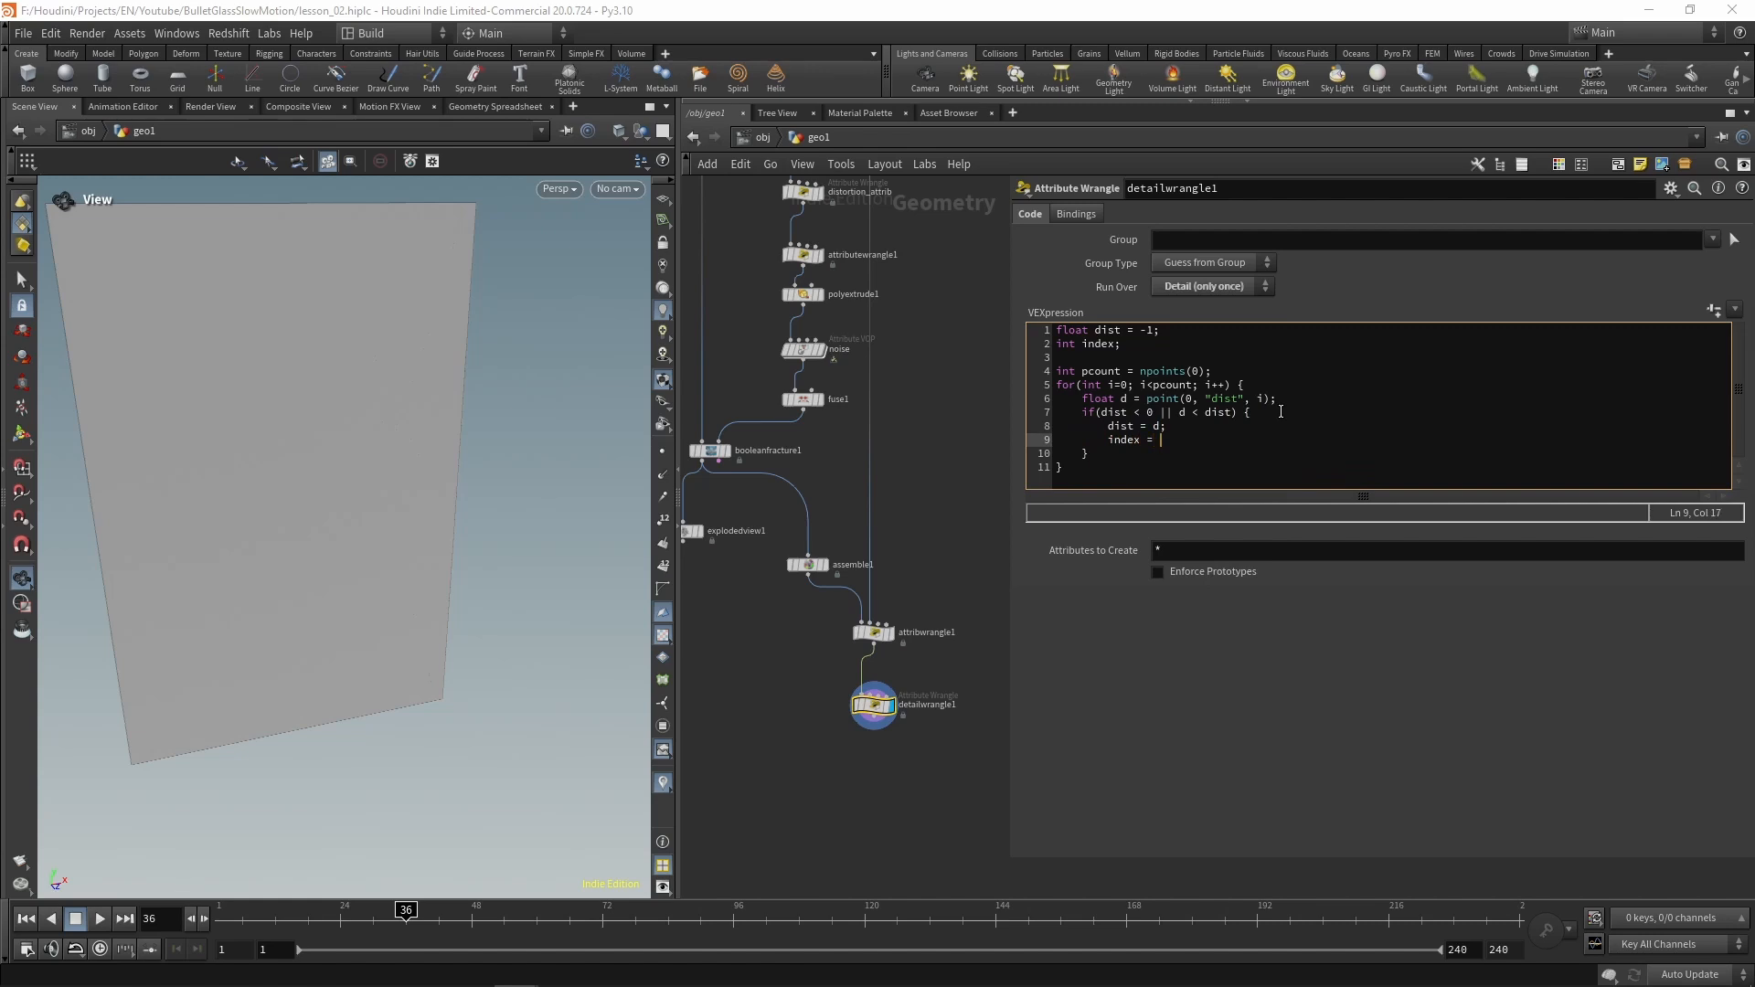
text( i;)
Below the loop, assign the closest point to a group with setpointgroup(0, "impact_zone", index, 1); and apply the detailwrangle1 code
key(Down)
key(Down)
key(Return)
key(Return)
key(Return)
key(Up)
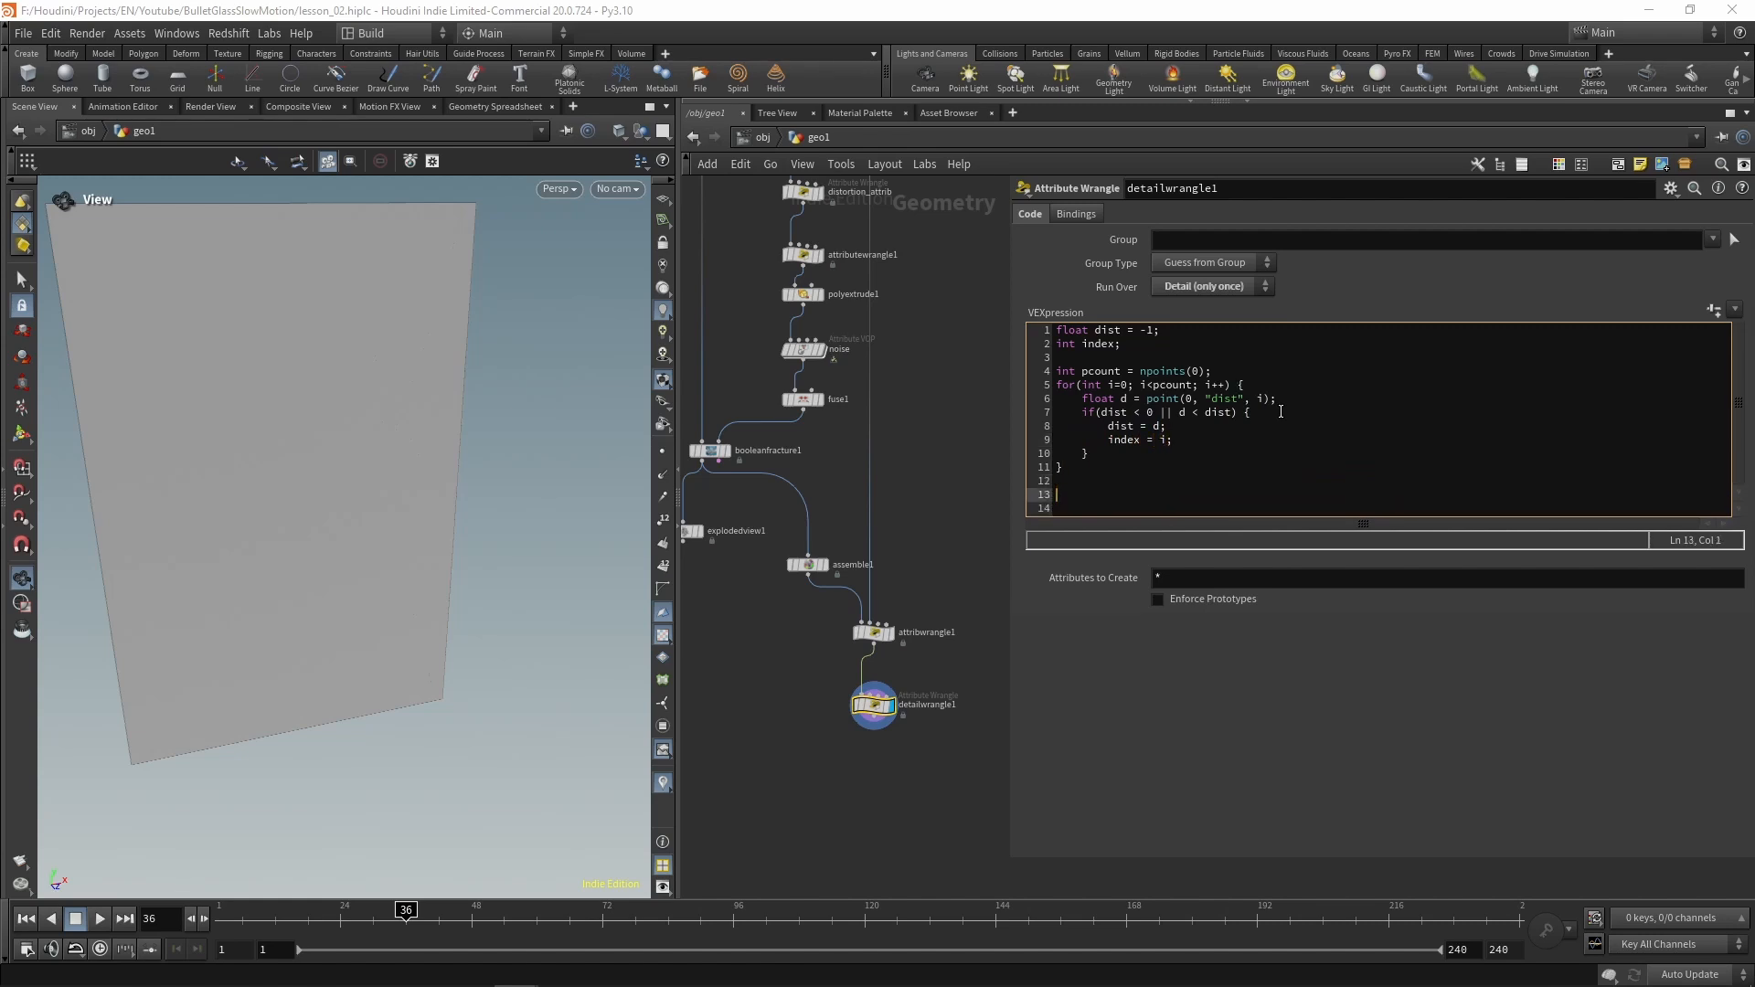
text(setpoi)
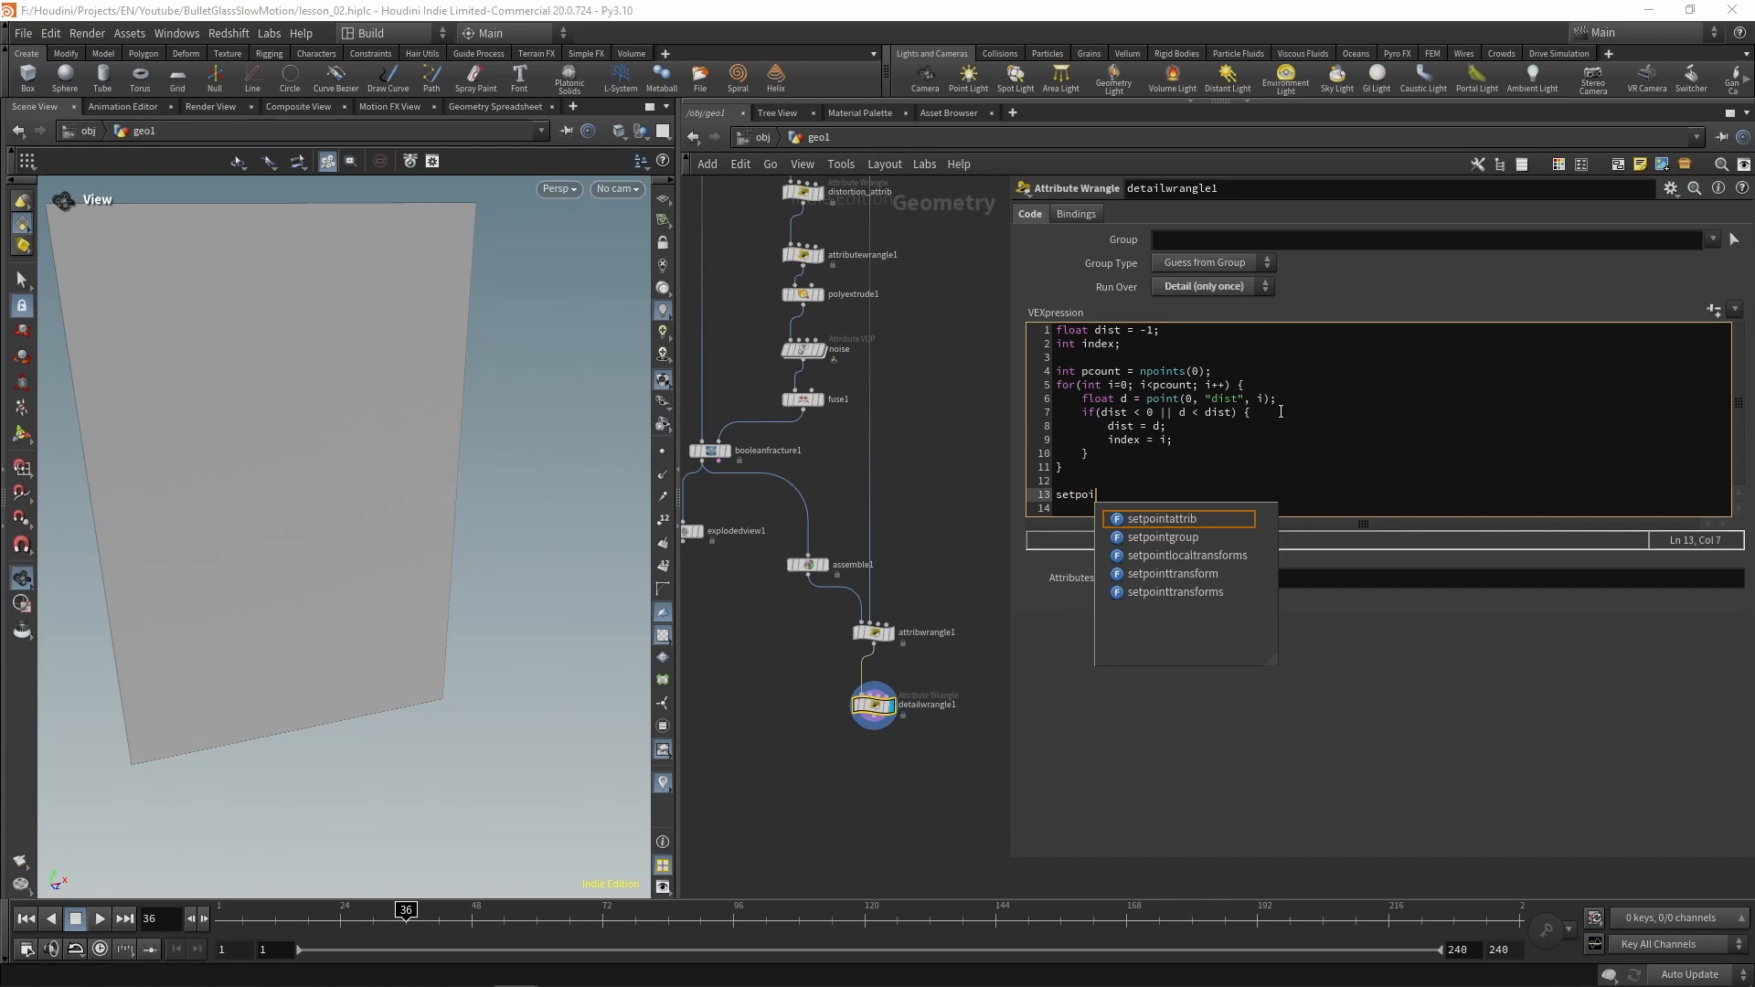
text(ntgroup()
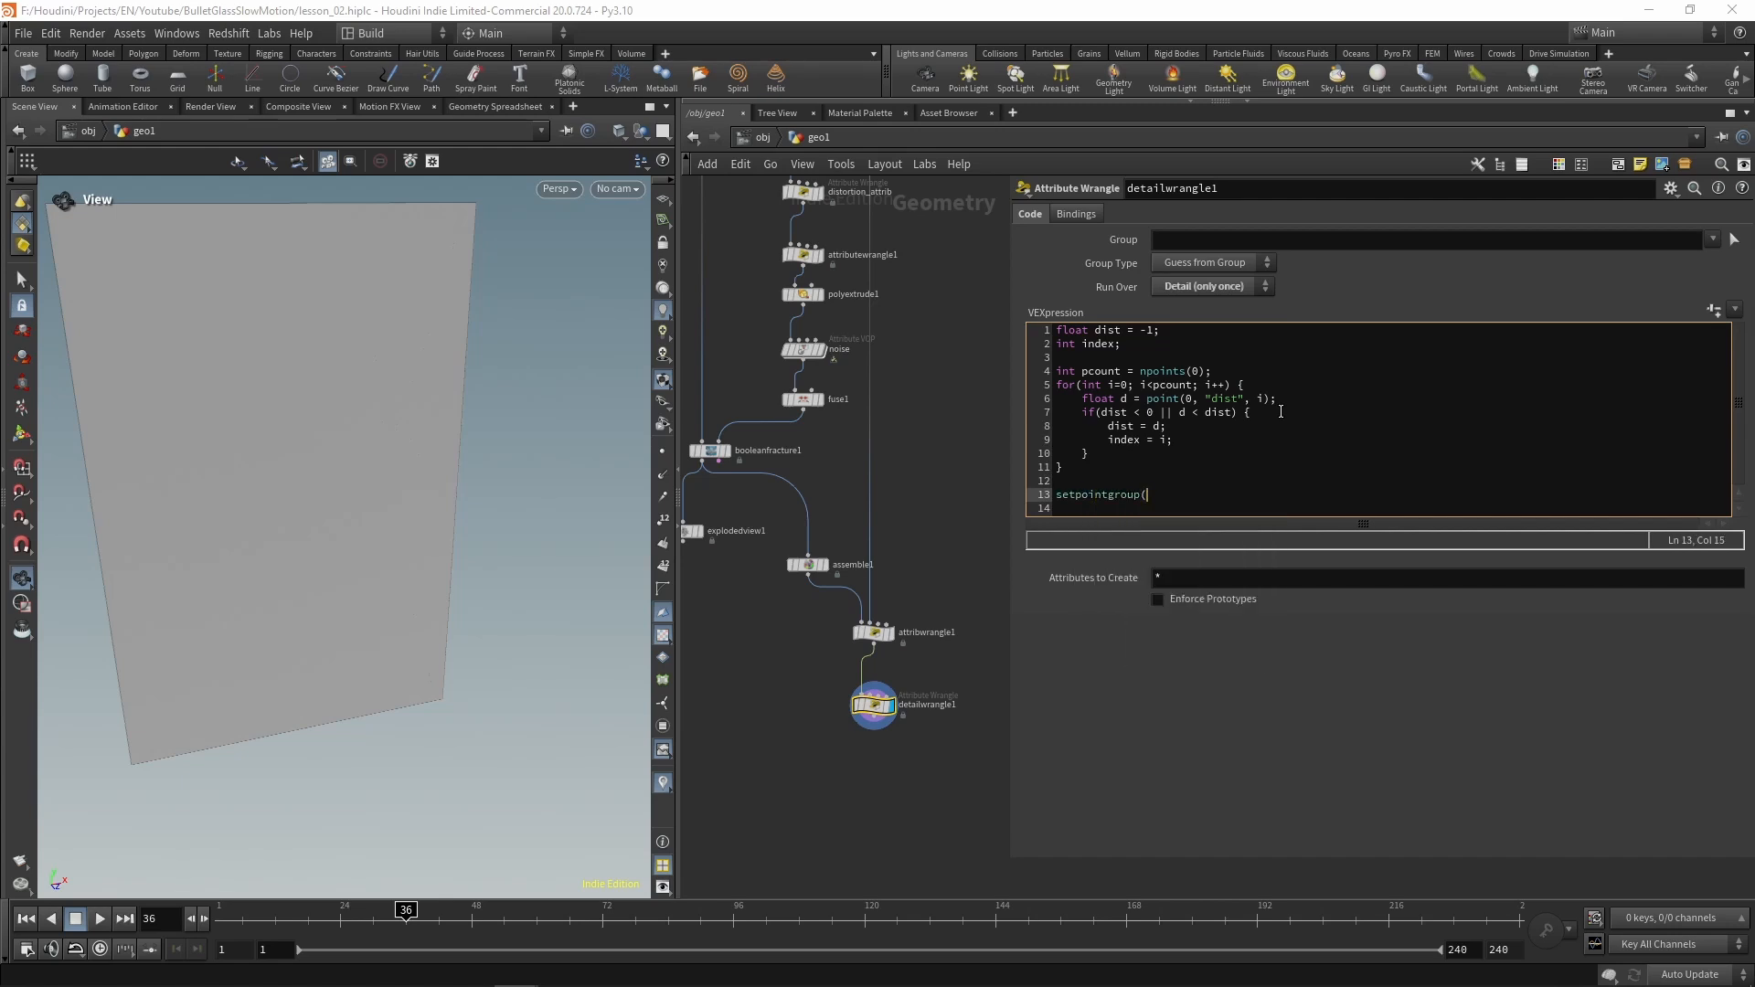
text(0, "impact_zone",)
key(BackSpace)
text(index, 1);)
key(Return)
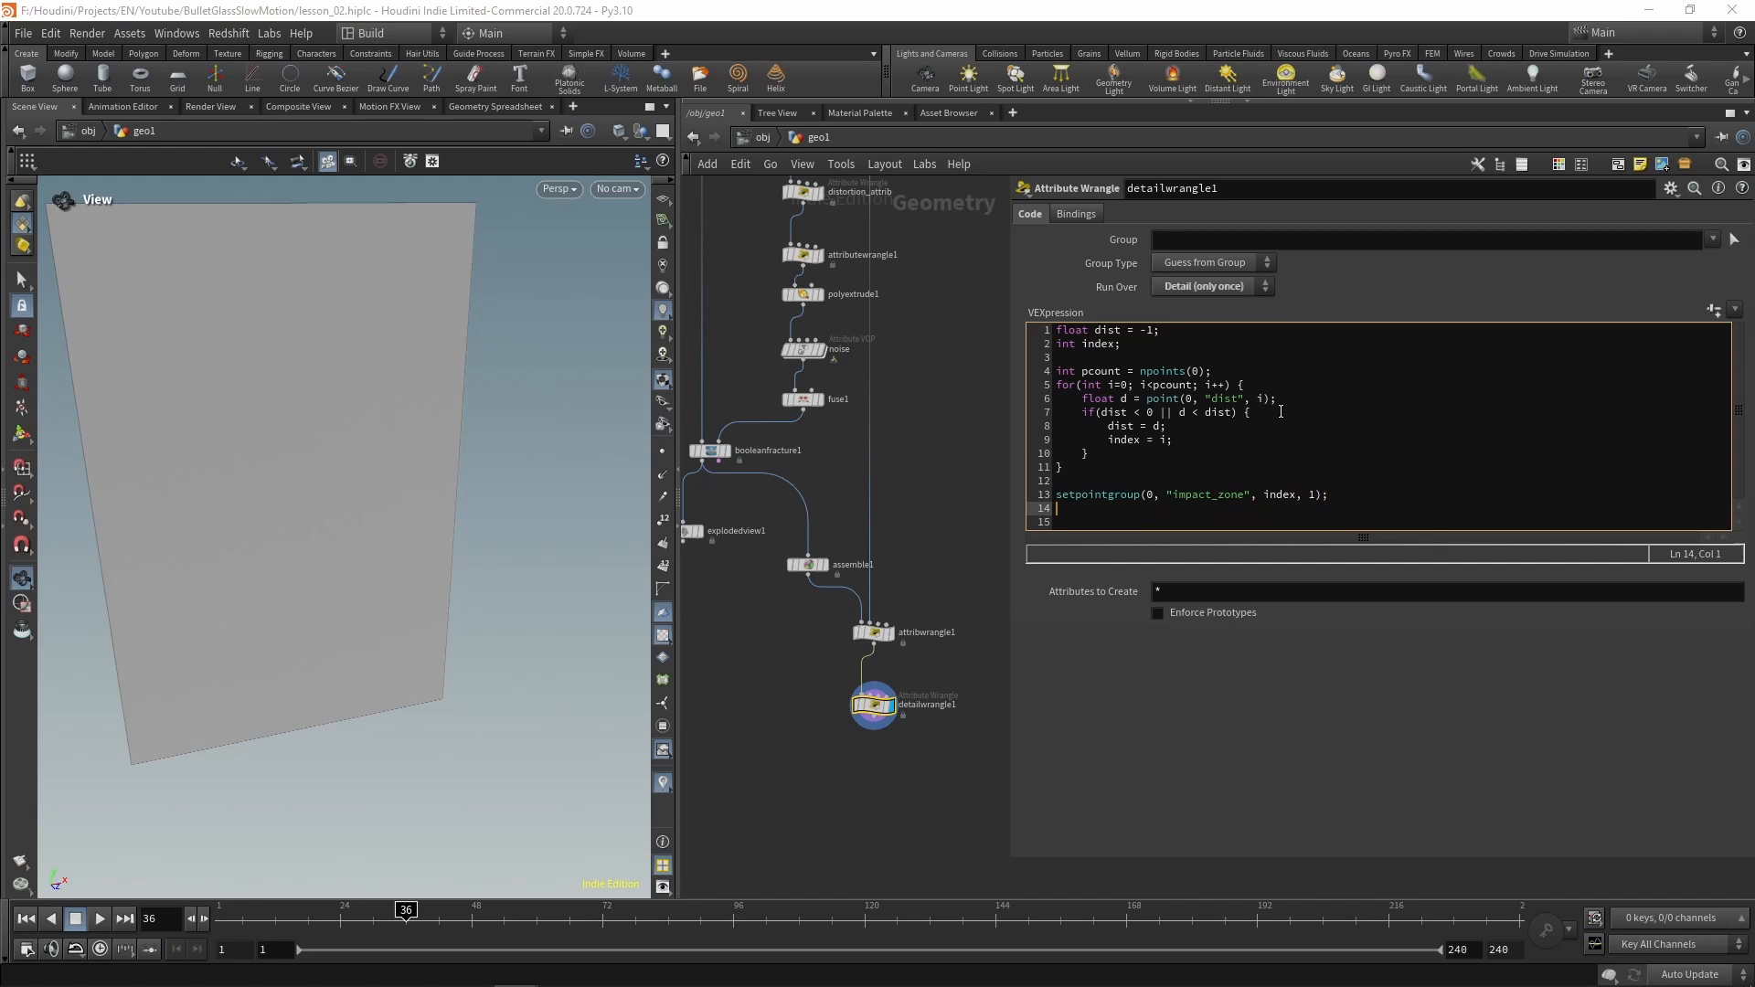
click(788, 704)
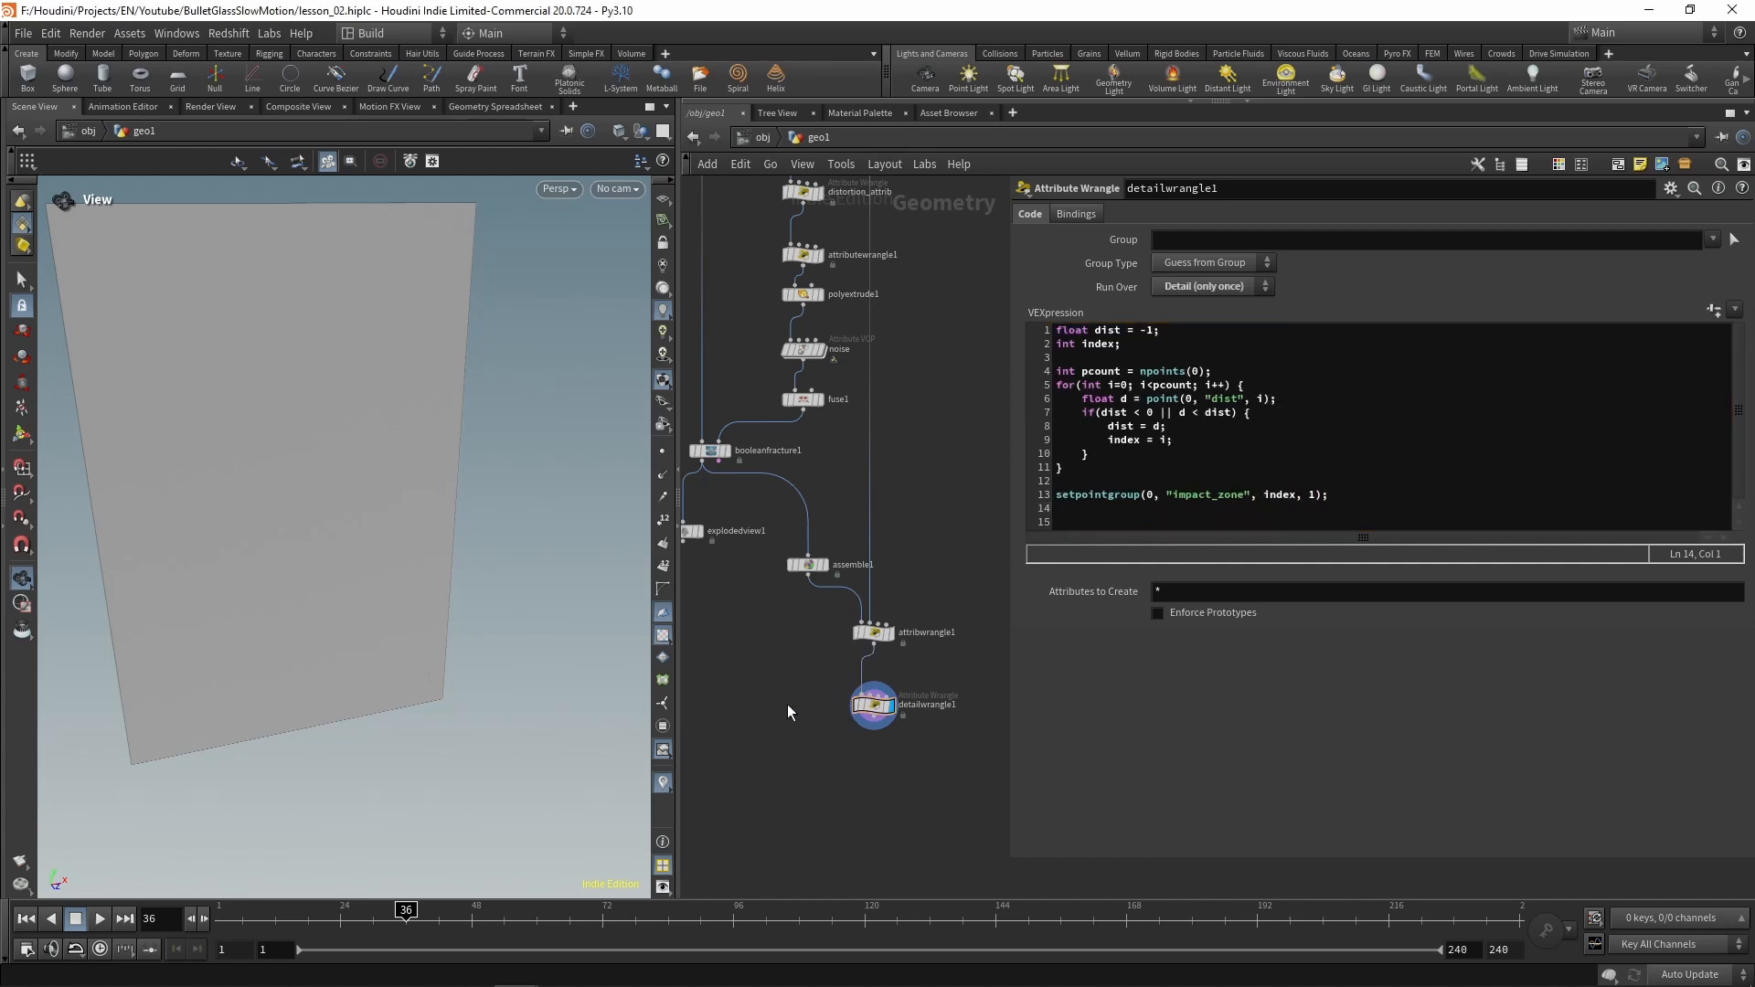
Show the glass as wireframe in the viewport and add a Split node connected below detailwrangle1
key(w)
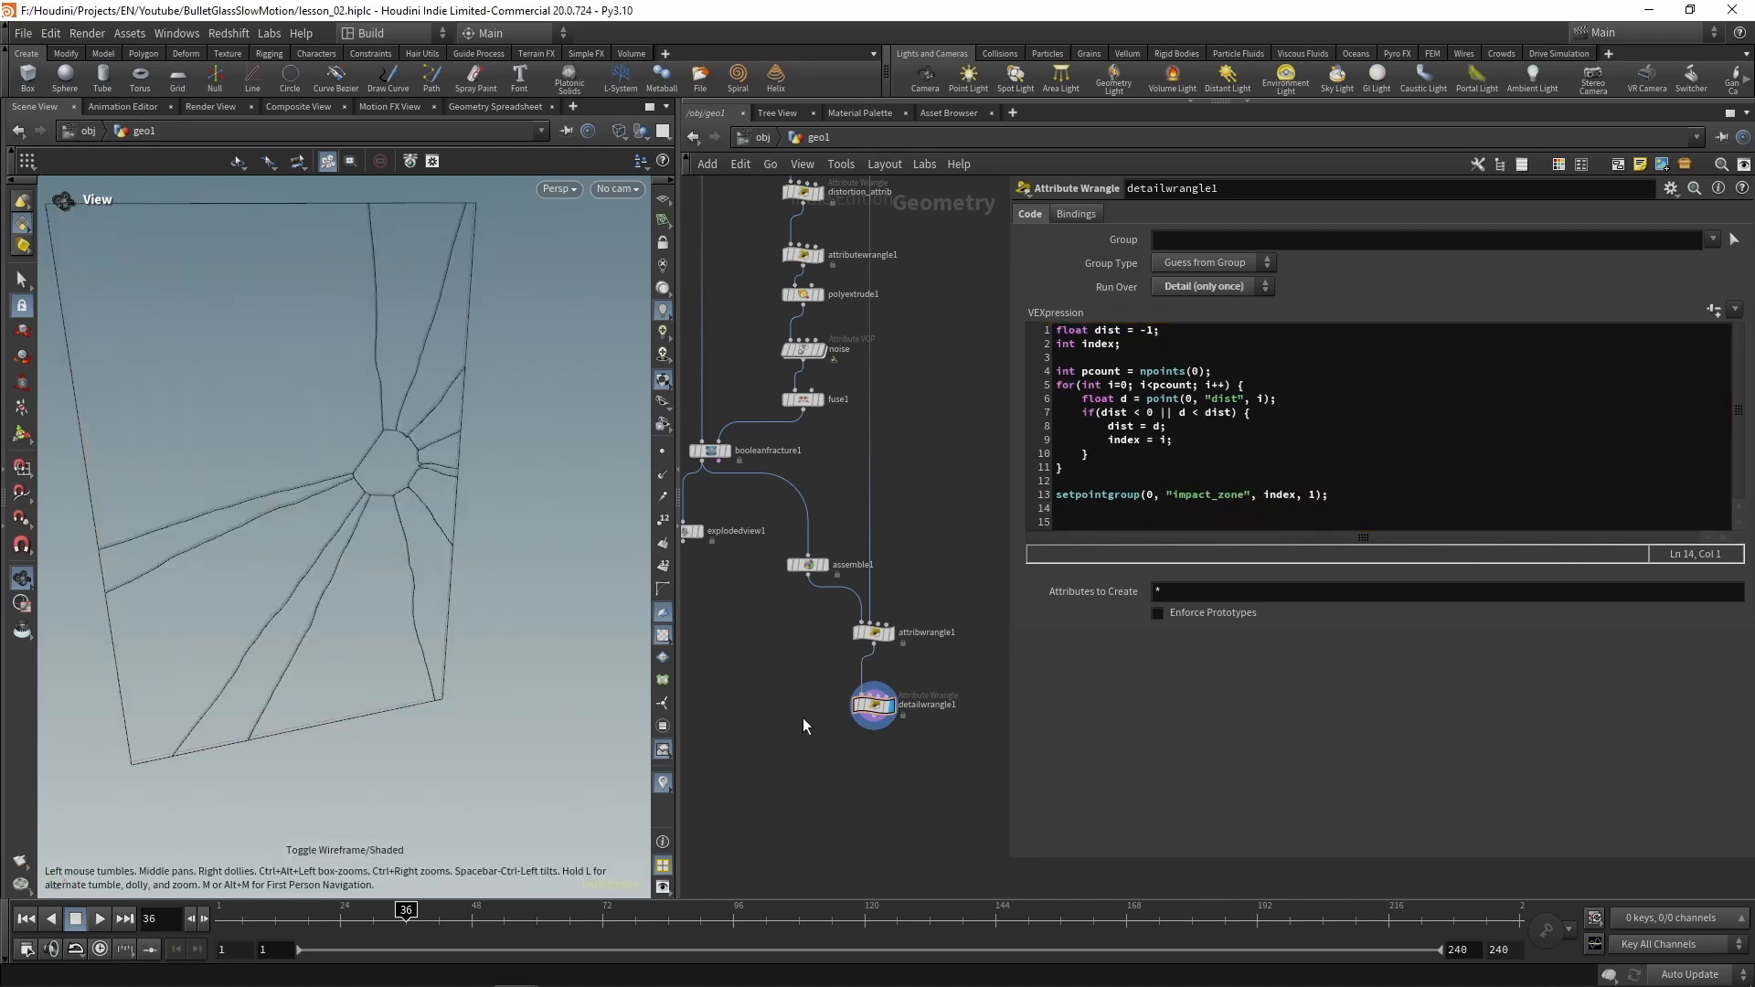
middle_drag(802, 717, 805, 599)
key(Tab)
text(spl)
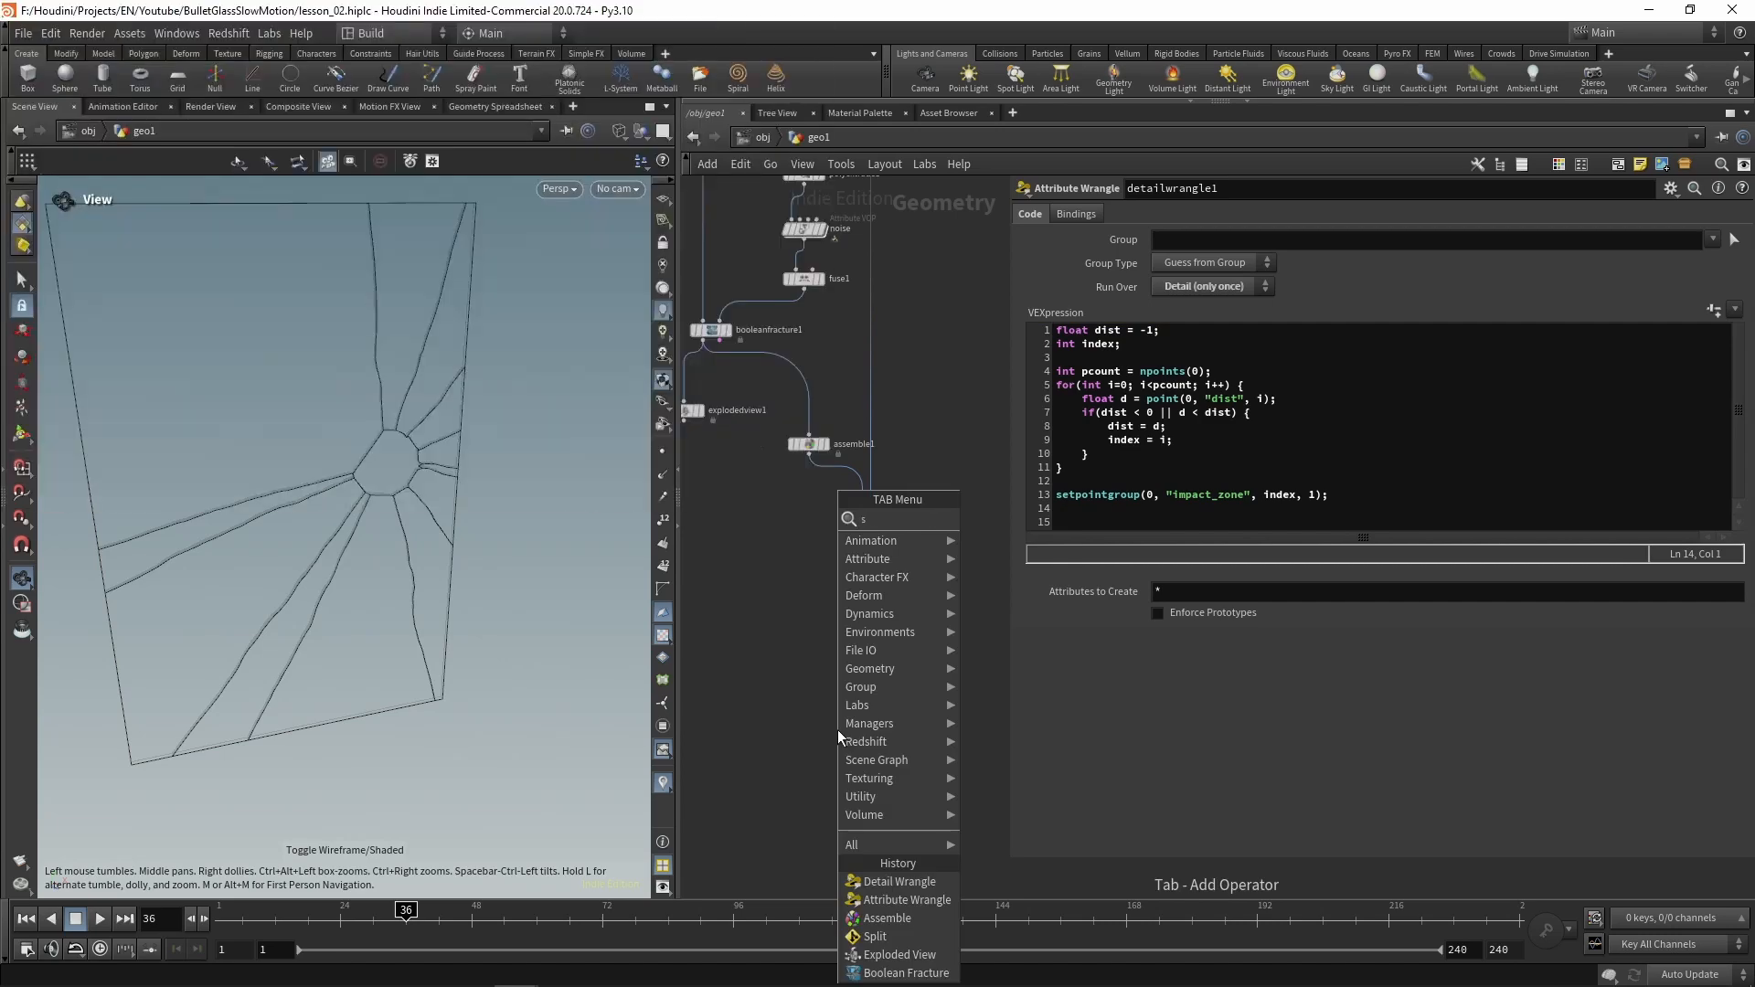
key(Return)
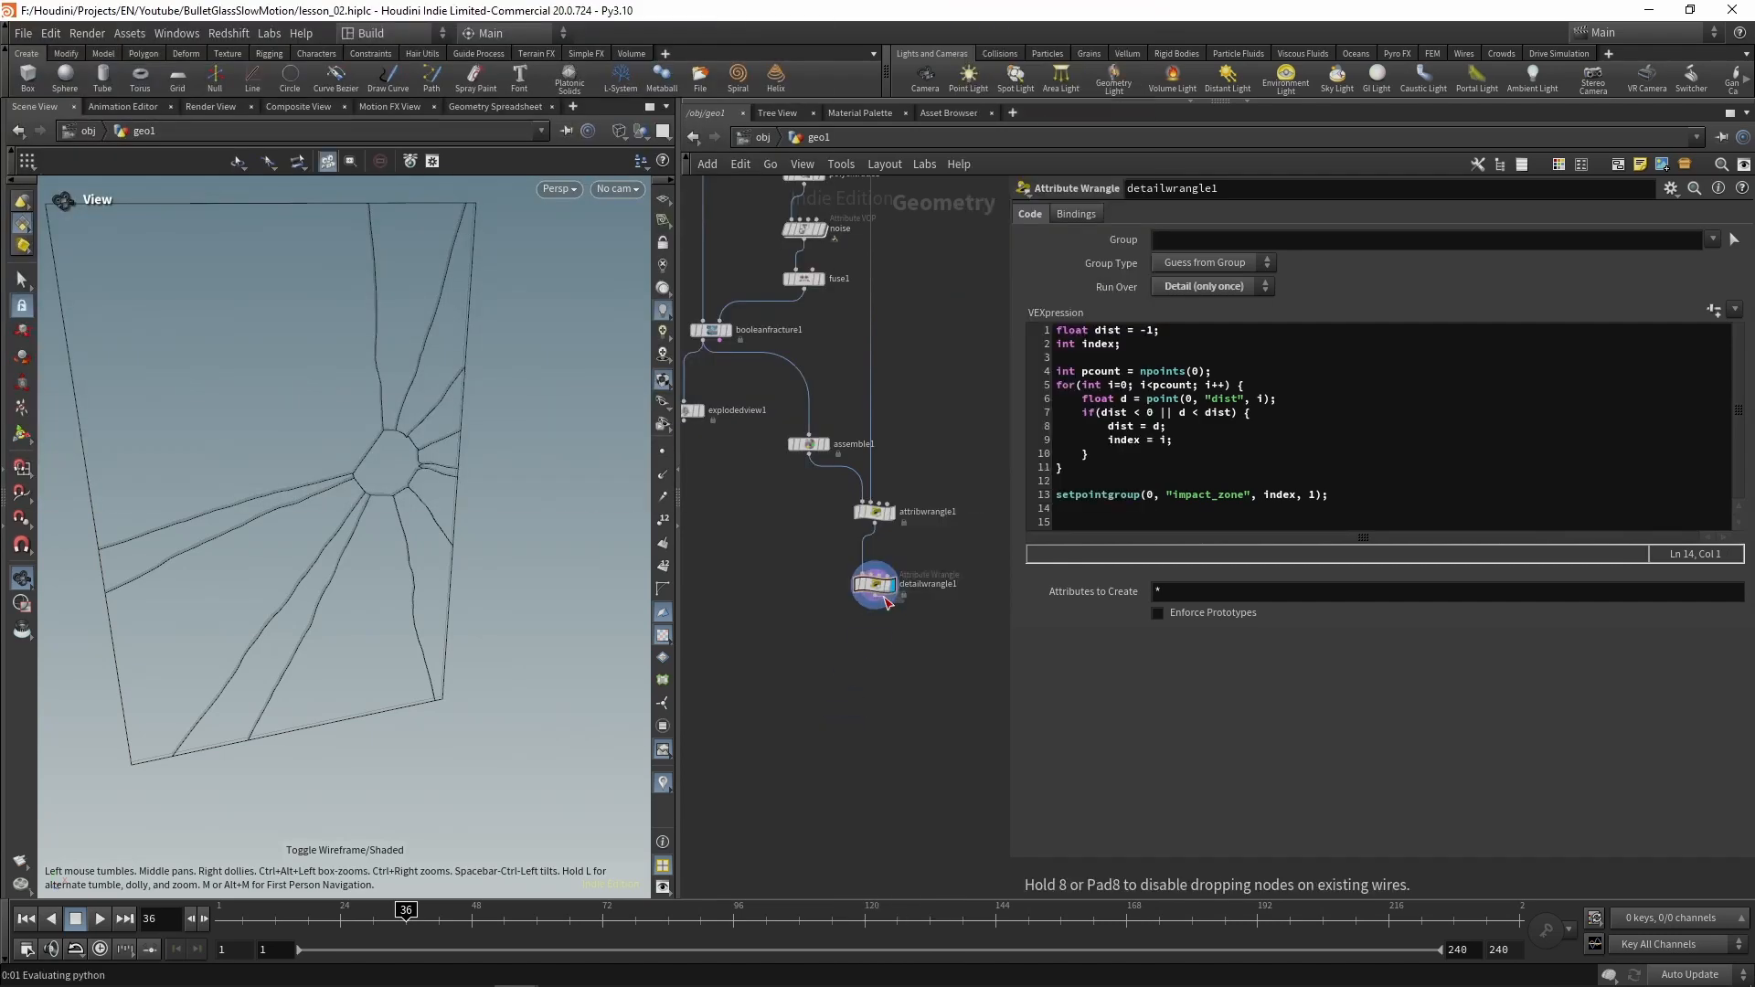
click(880, 678)
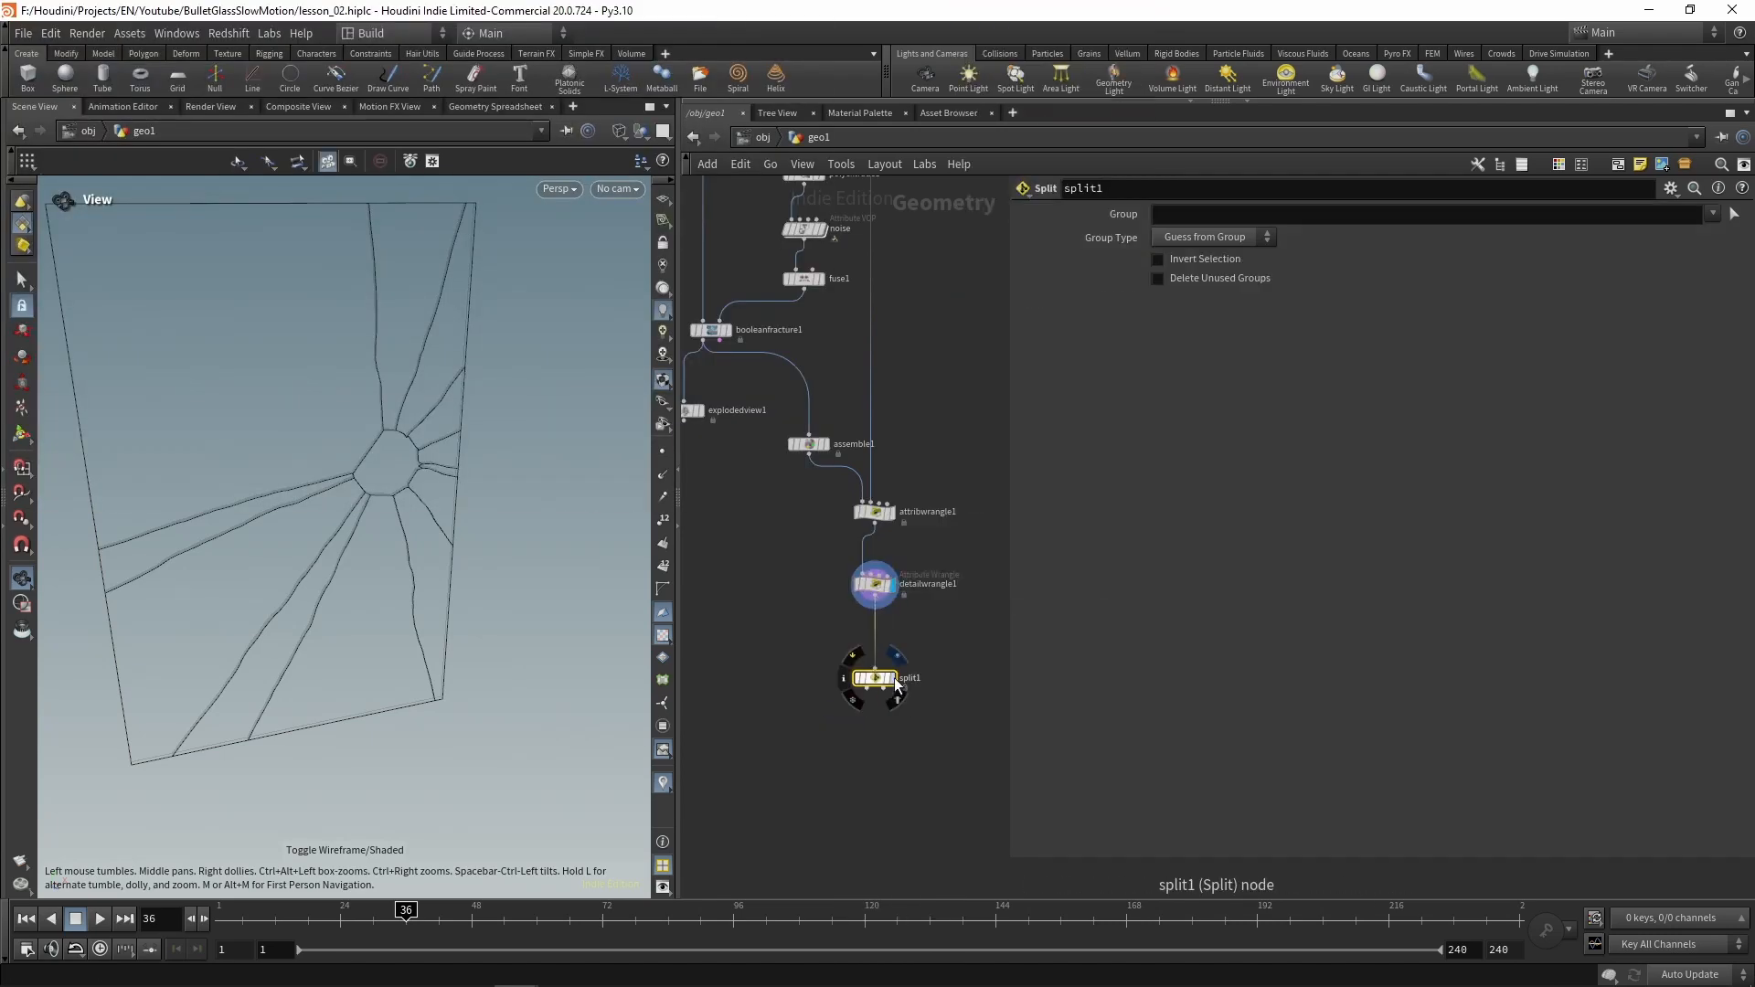
Set the Split node's group to impact_zone to isolate the piece at the impact point
click(1712, 214)
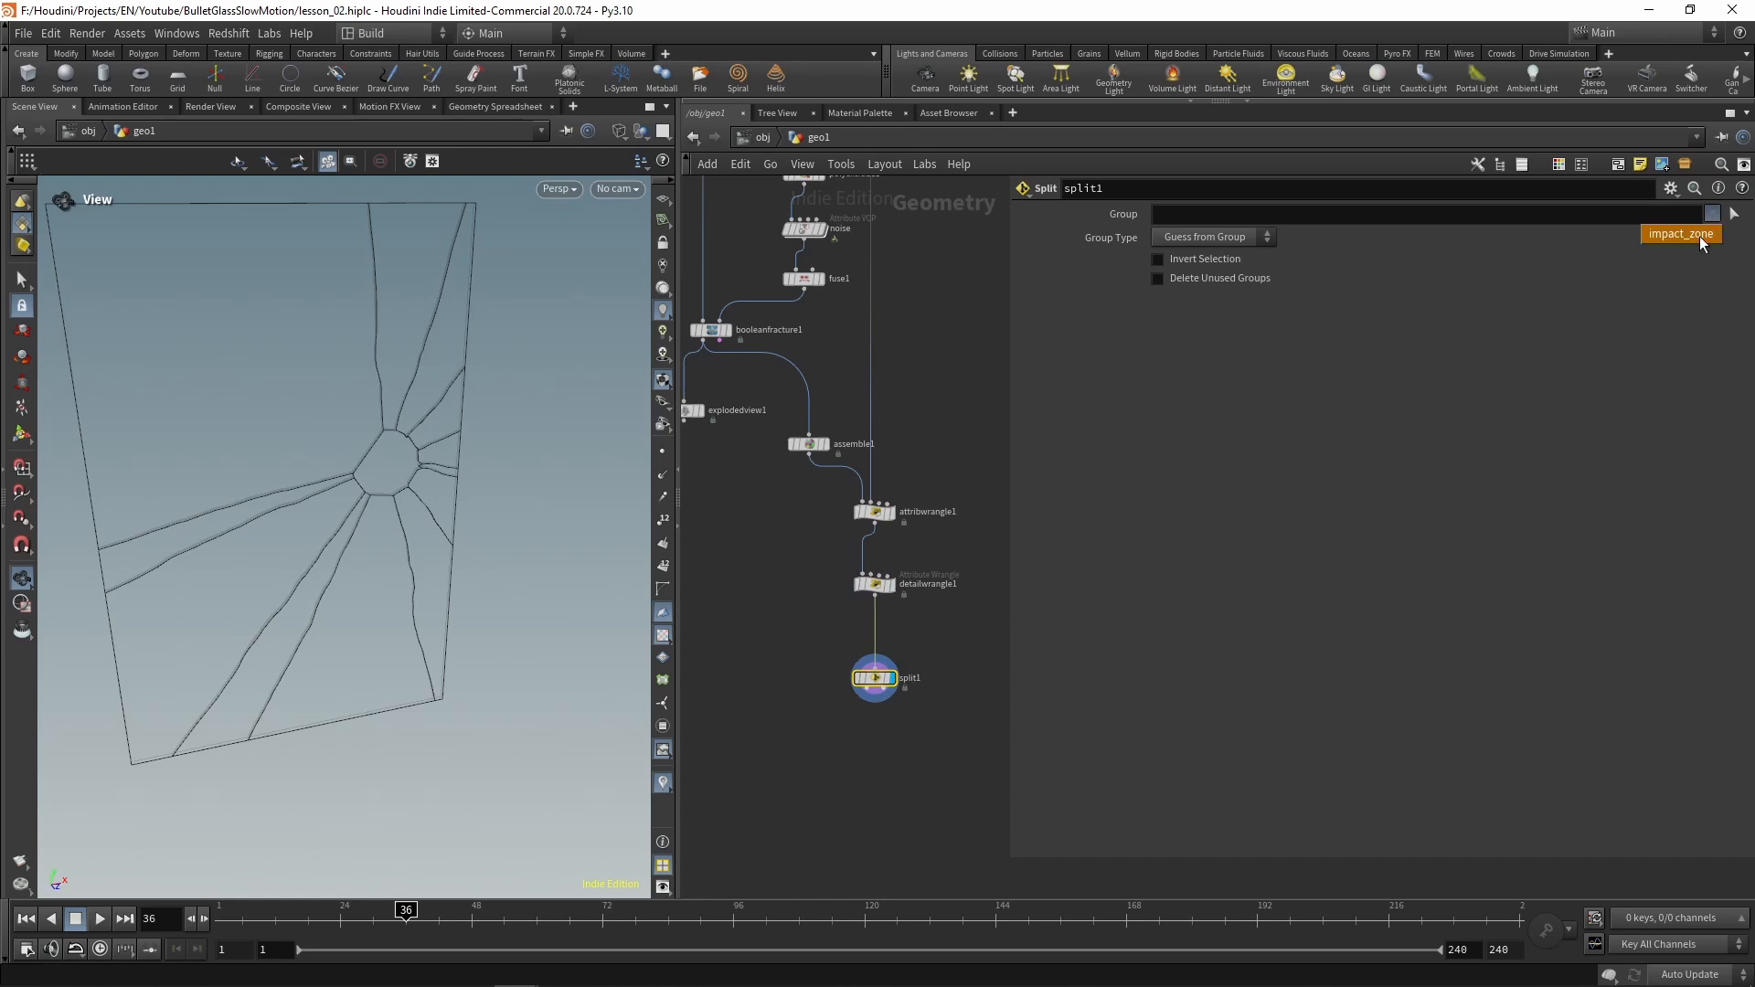
click(1682, 233)
mouse_move(360, 463)
mouse_down()
mouse_move(231, 415)
mouse_move(384, 429)
mouse_move(386, 477)
mouse_up()
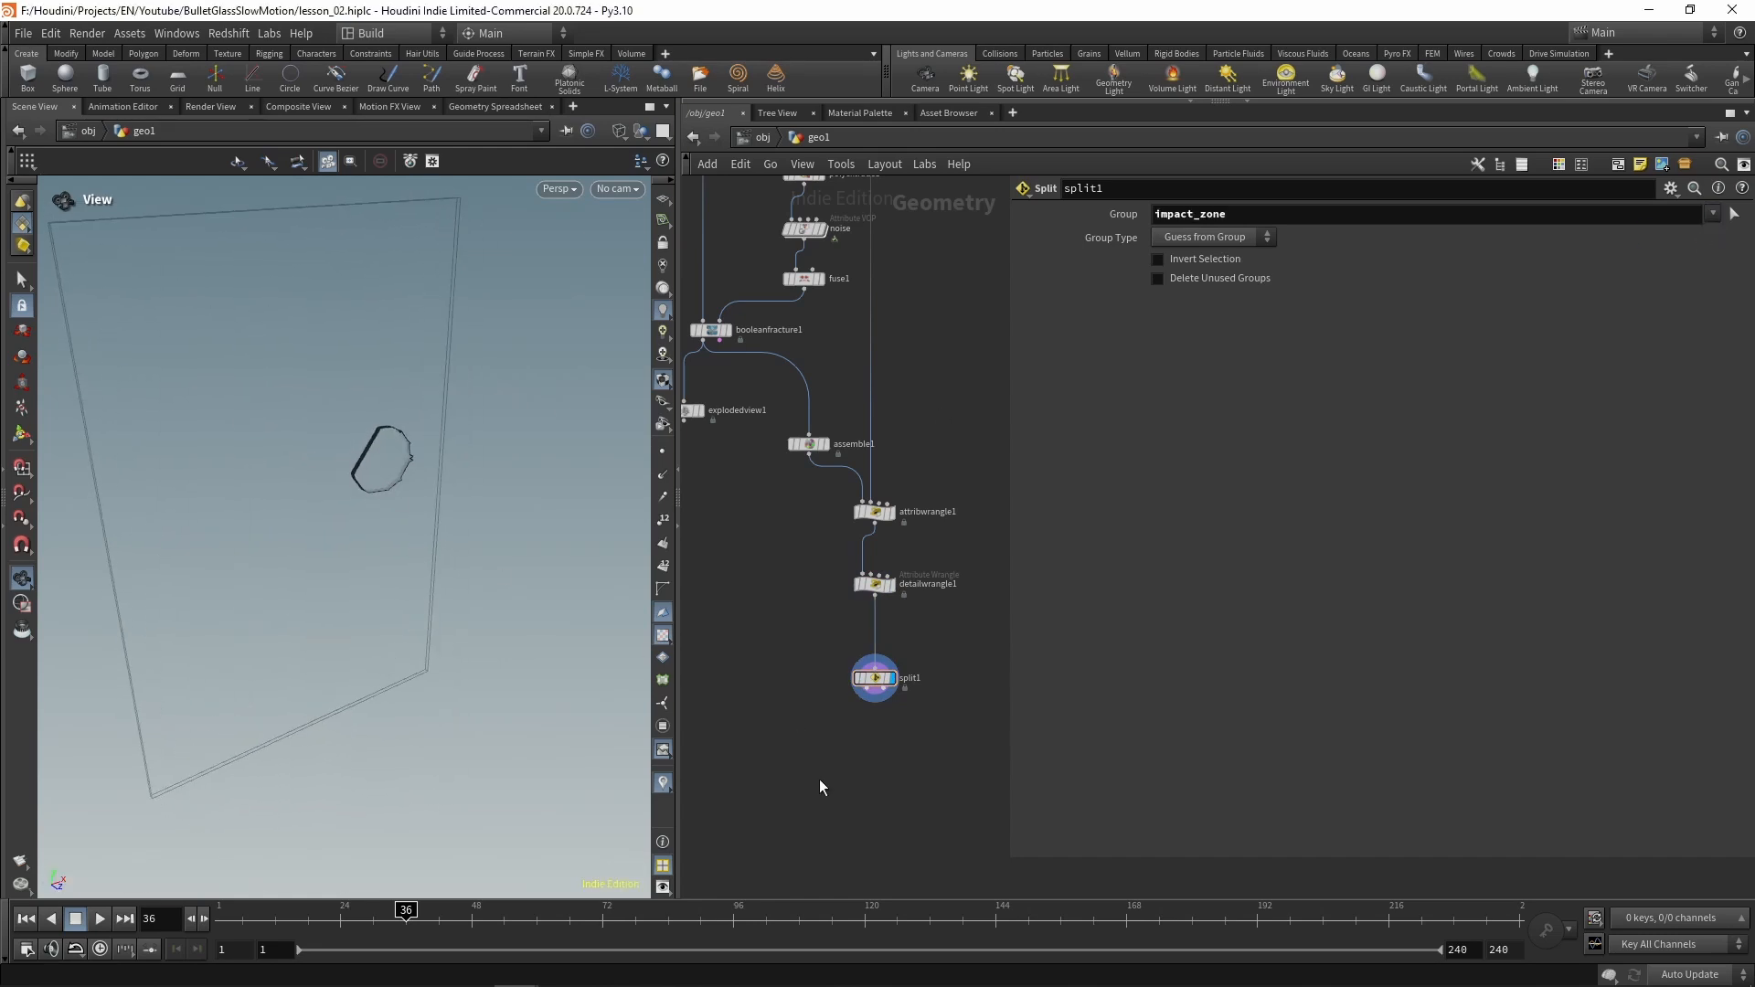
Insert an Unpack node between detailwrangle1 and split1, with impact_zone as its transferred group
key(Tab)
text(u)
key(Return)
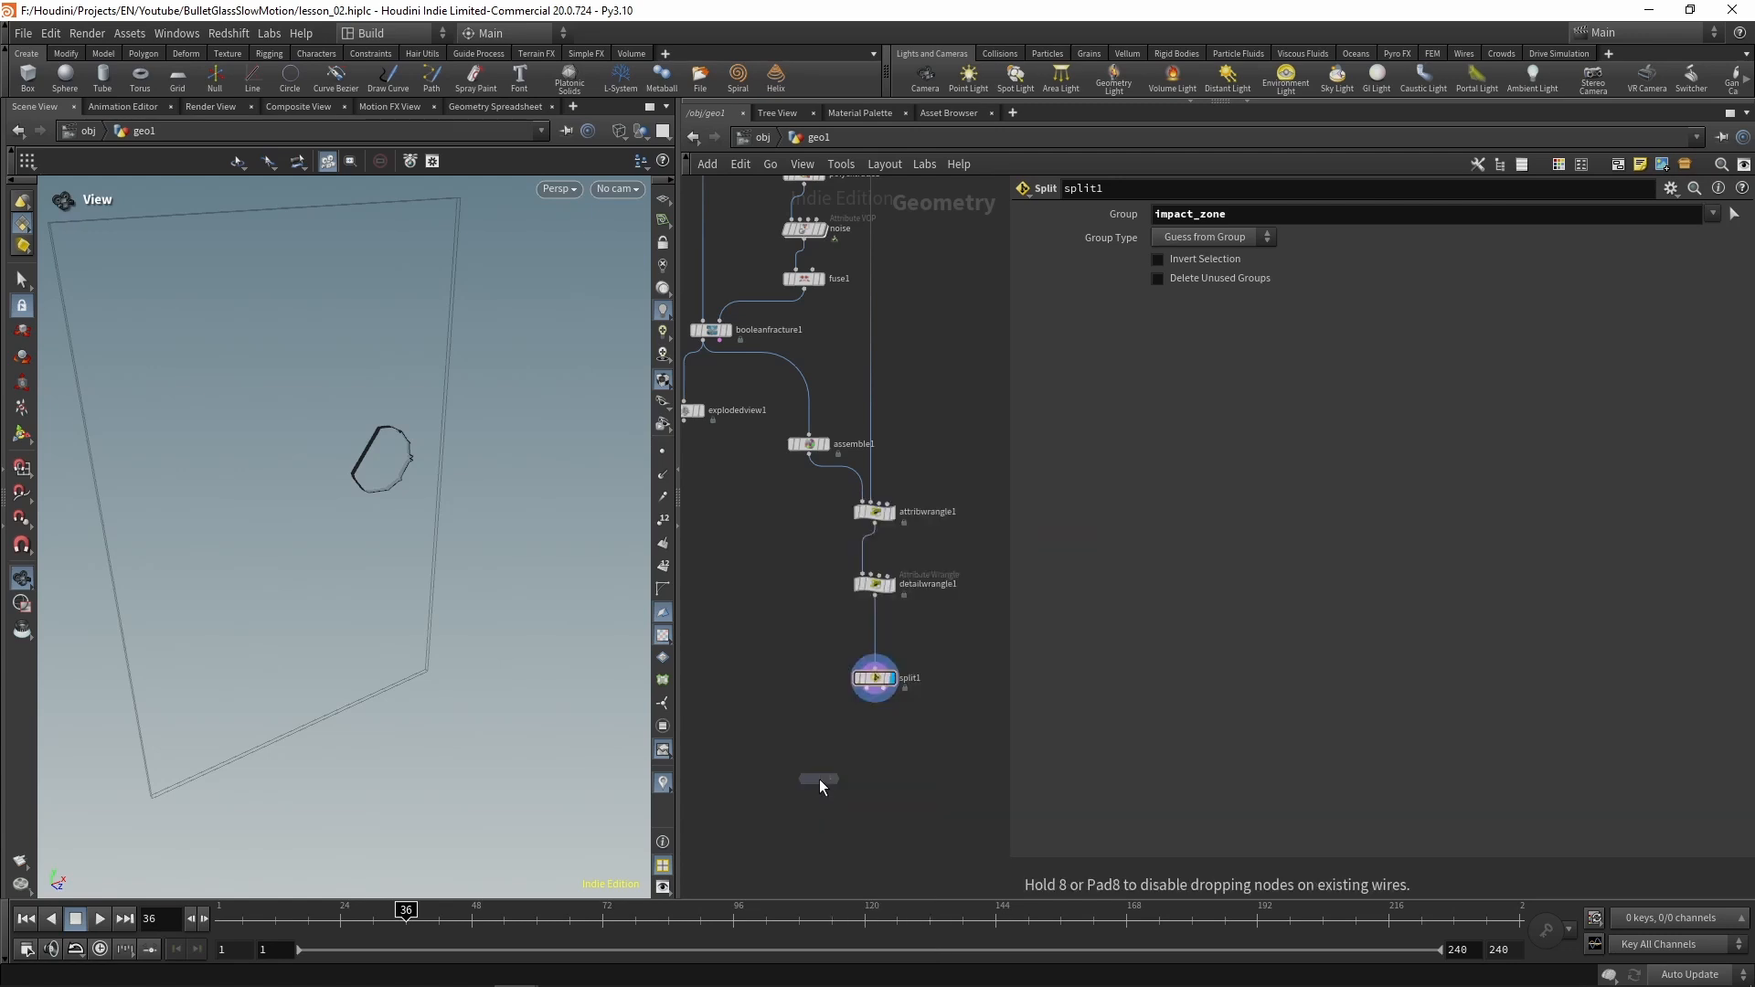
click(873, 623)
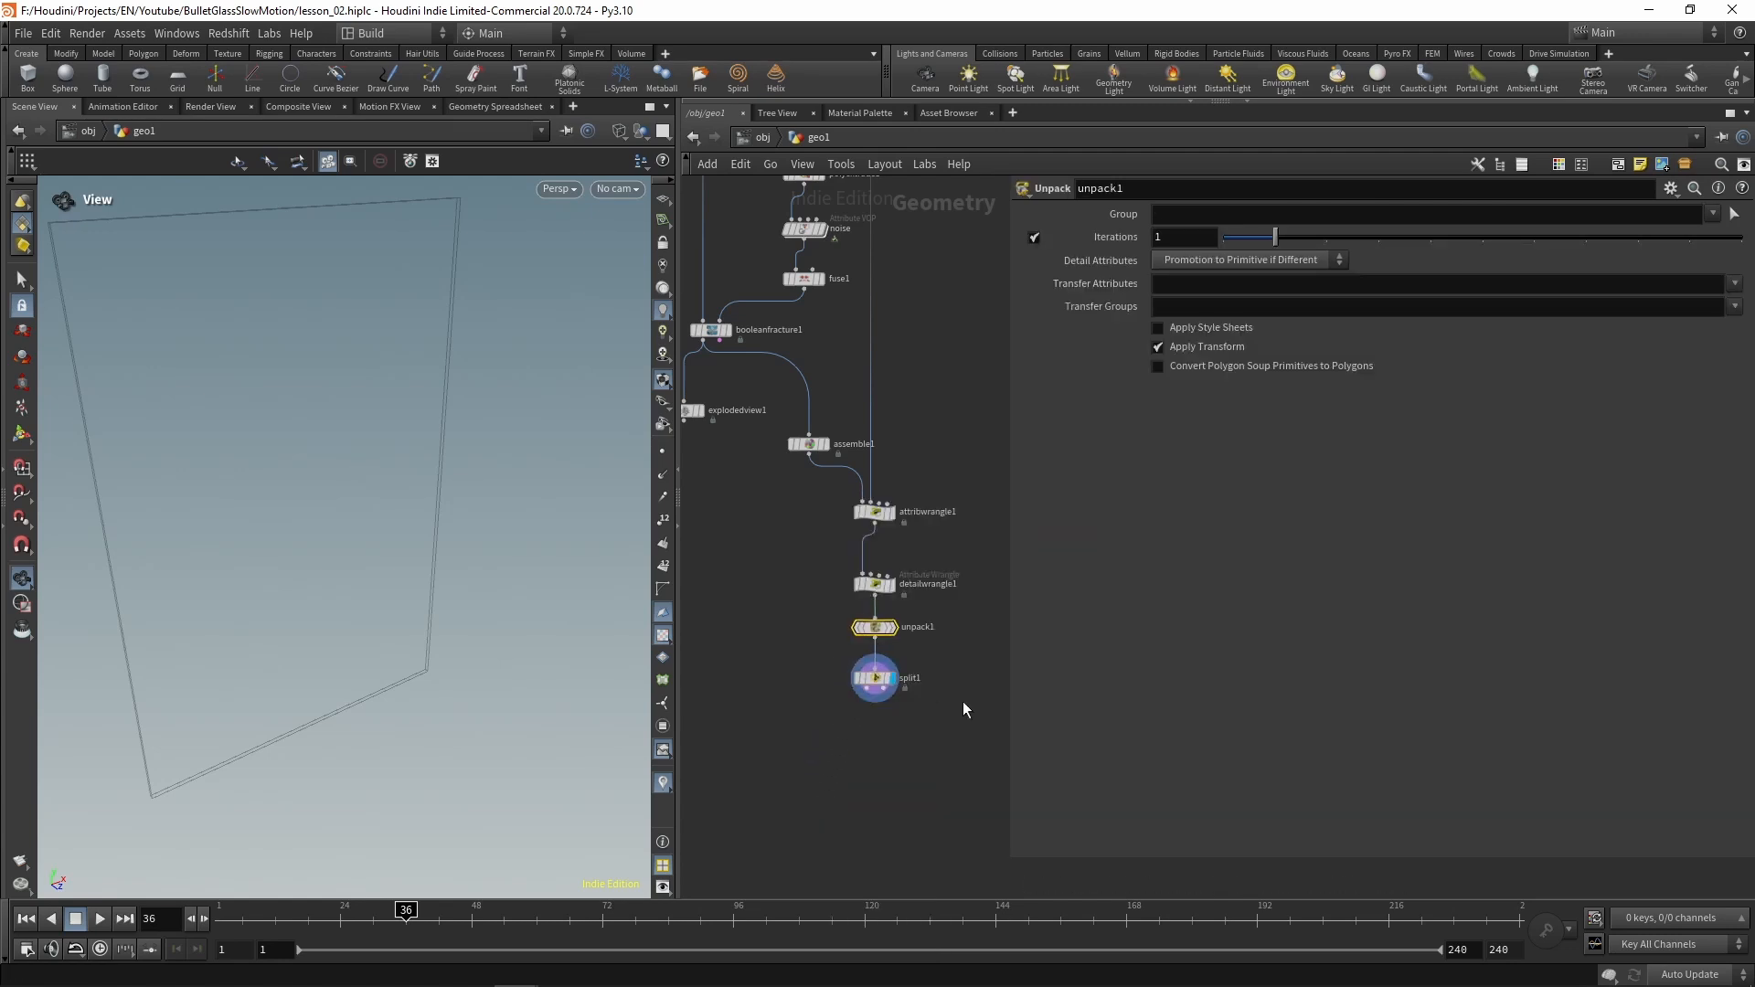
click(1734, 307)
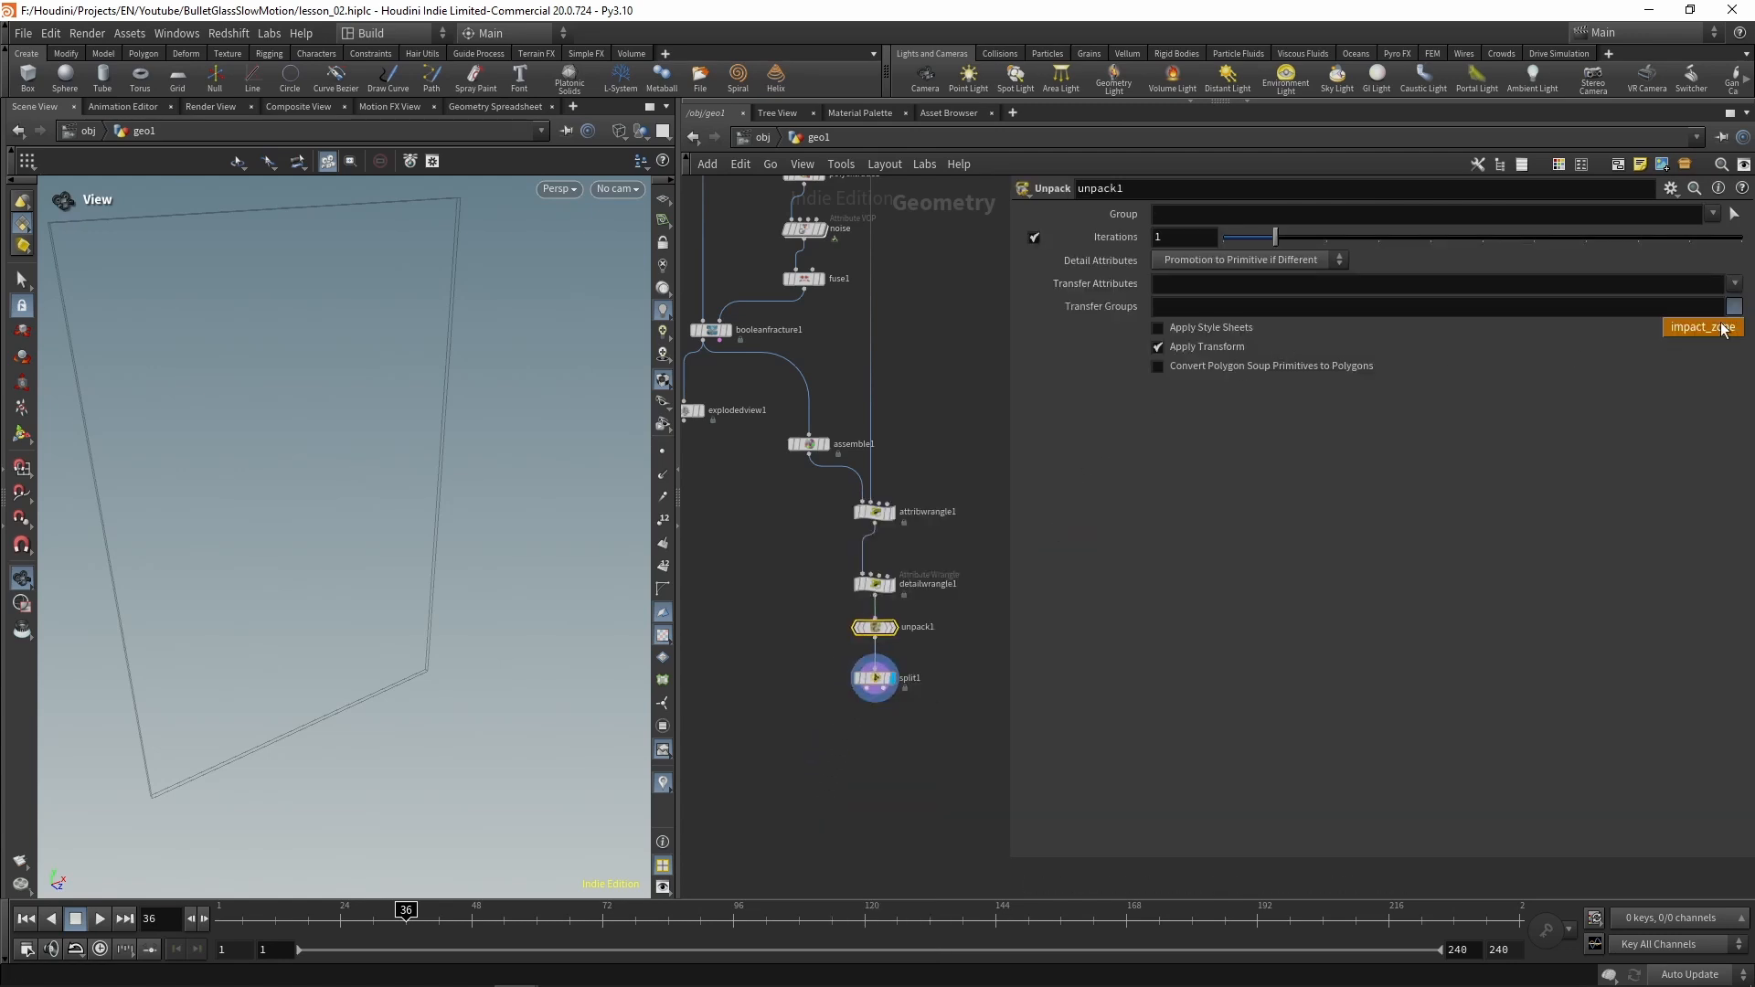
click(1723, 339)
click(875, 678)
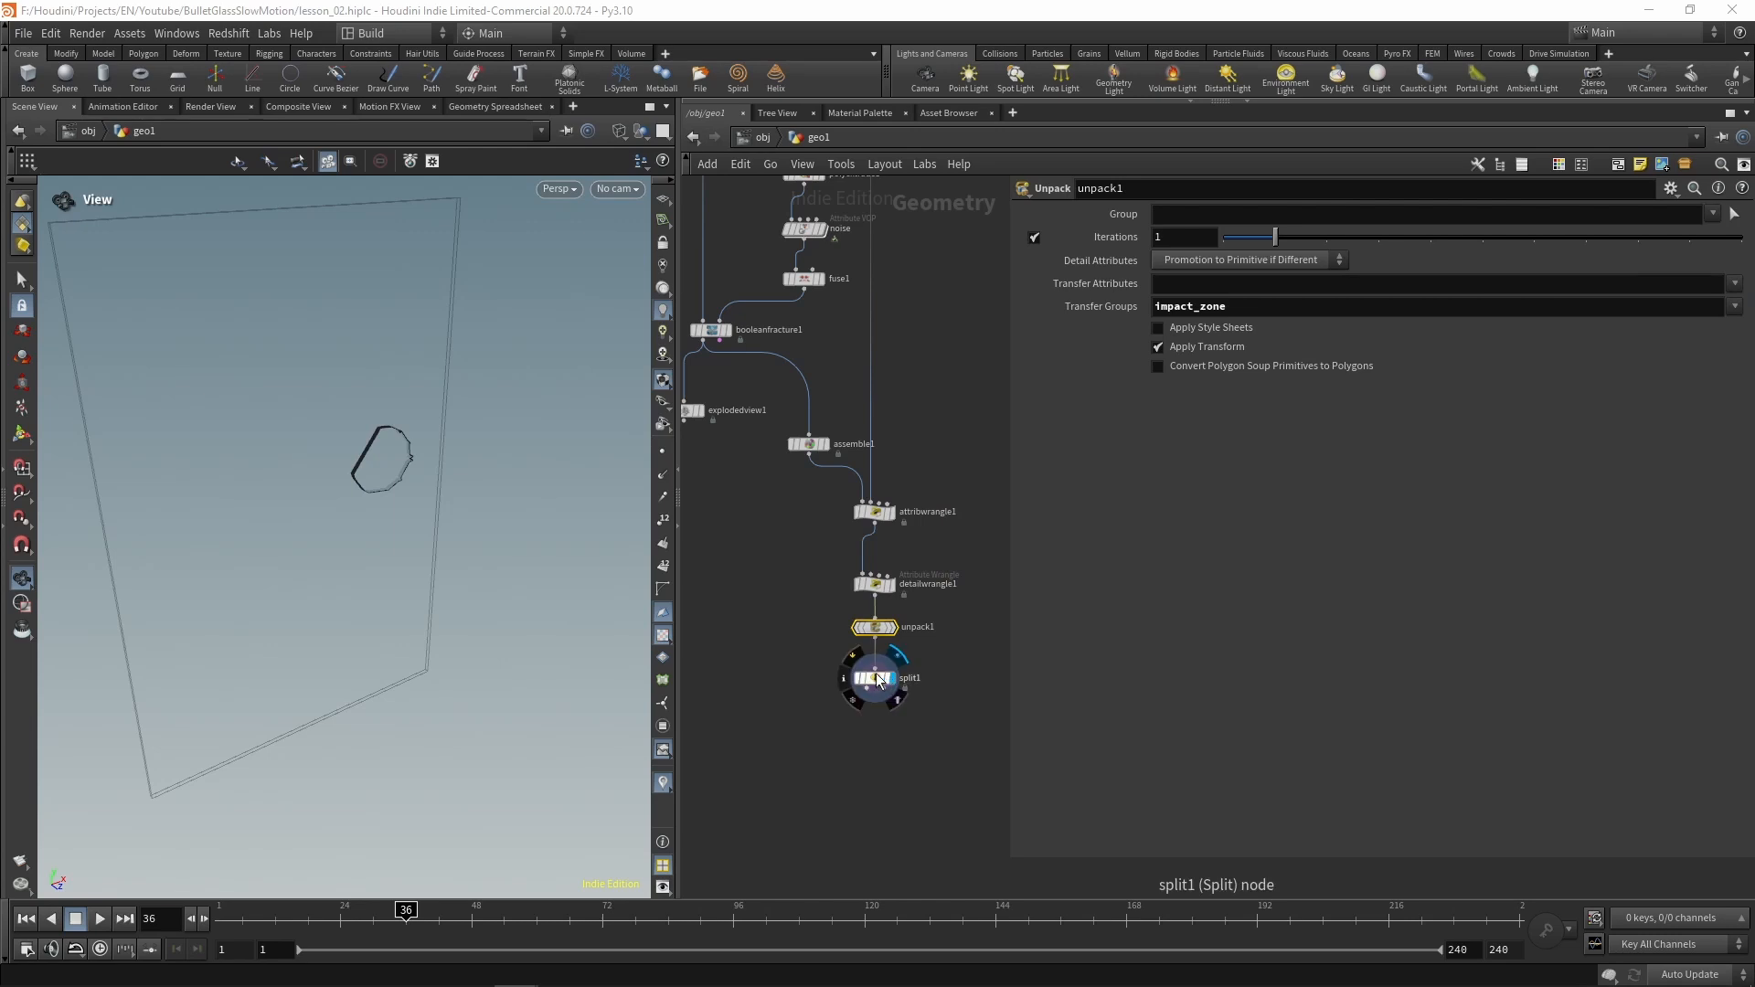
middle_drag(923, 731, 940, 591)
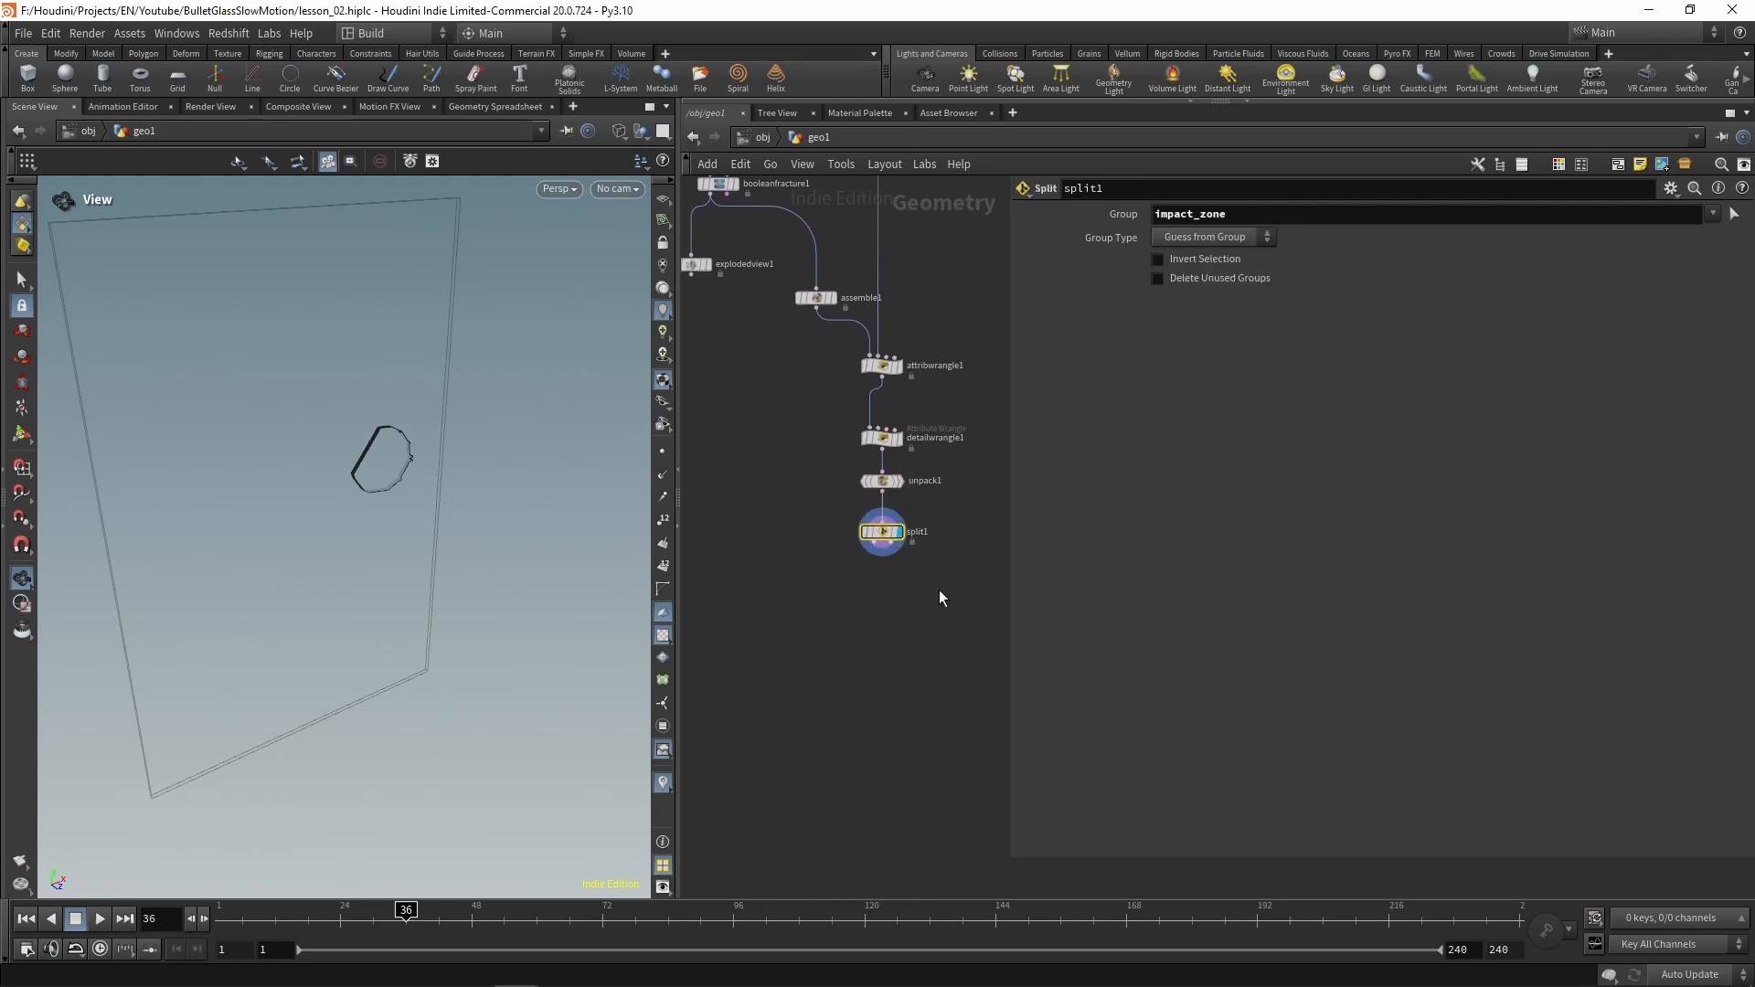
Add a Merge node below split1 and wire both outputs of the split into it
click(902, 648)
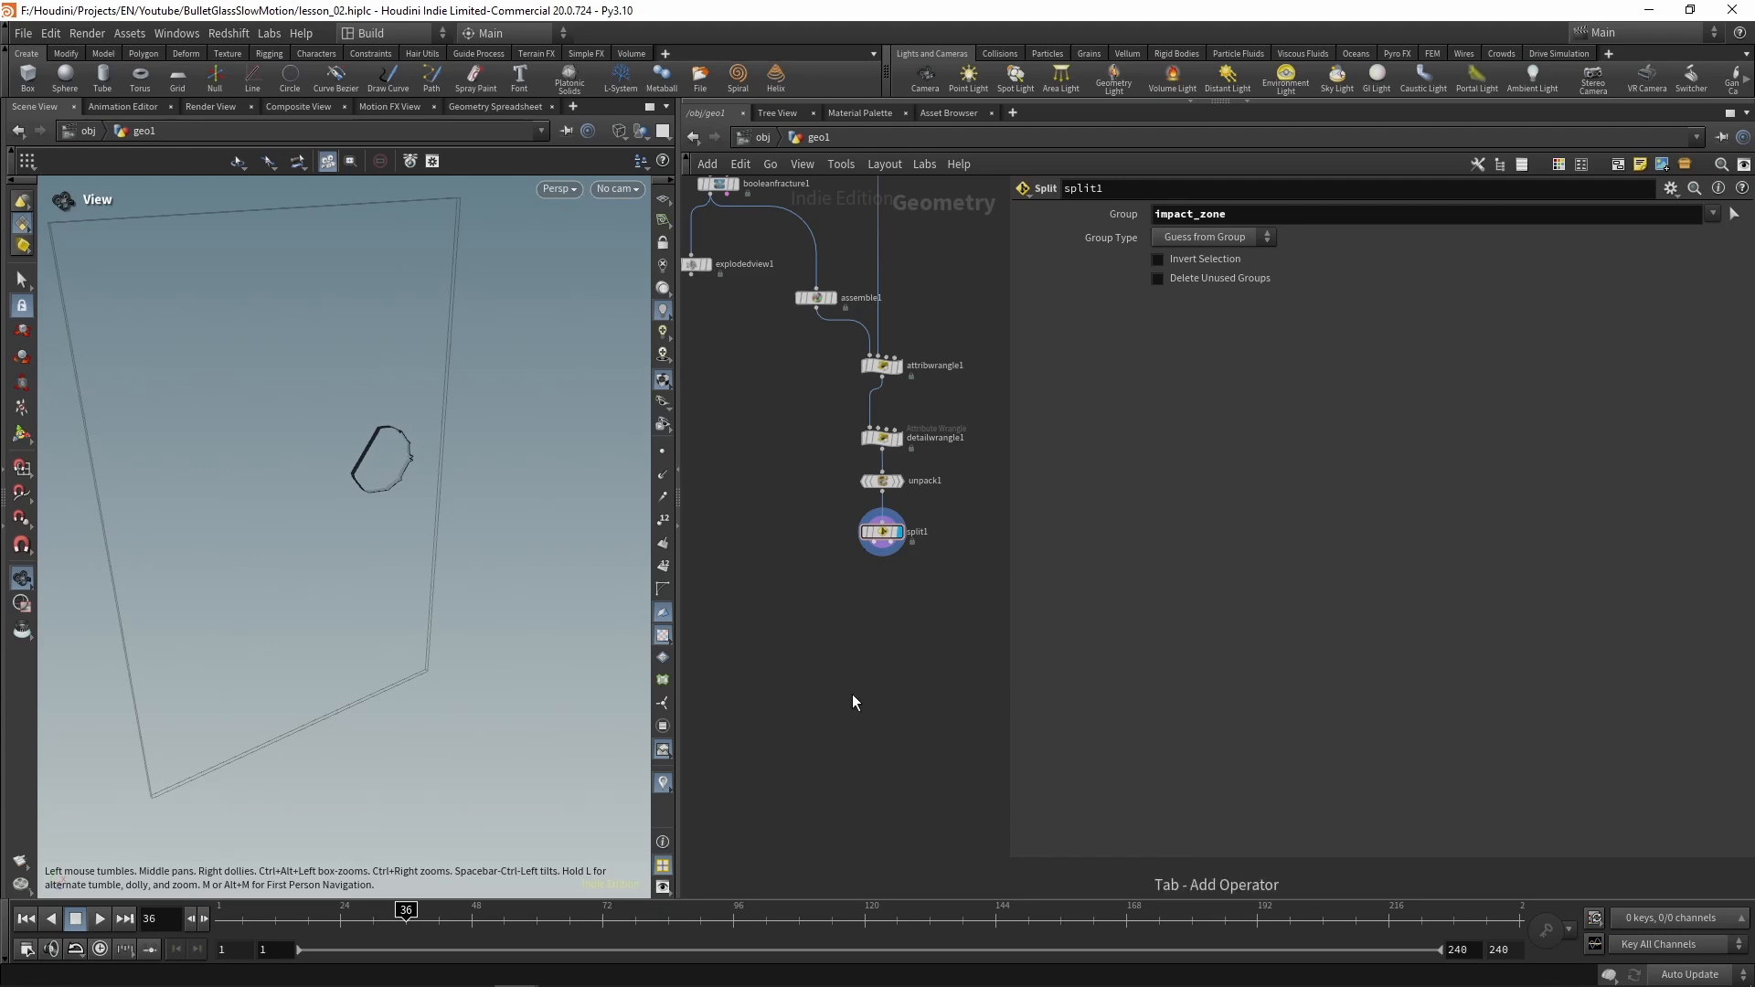
key(Tab)
text(null)
key(Return)
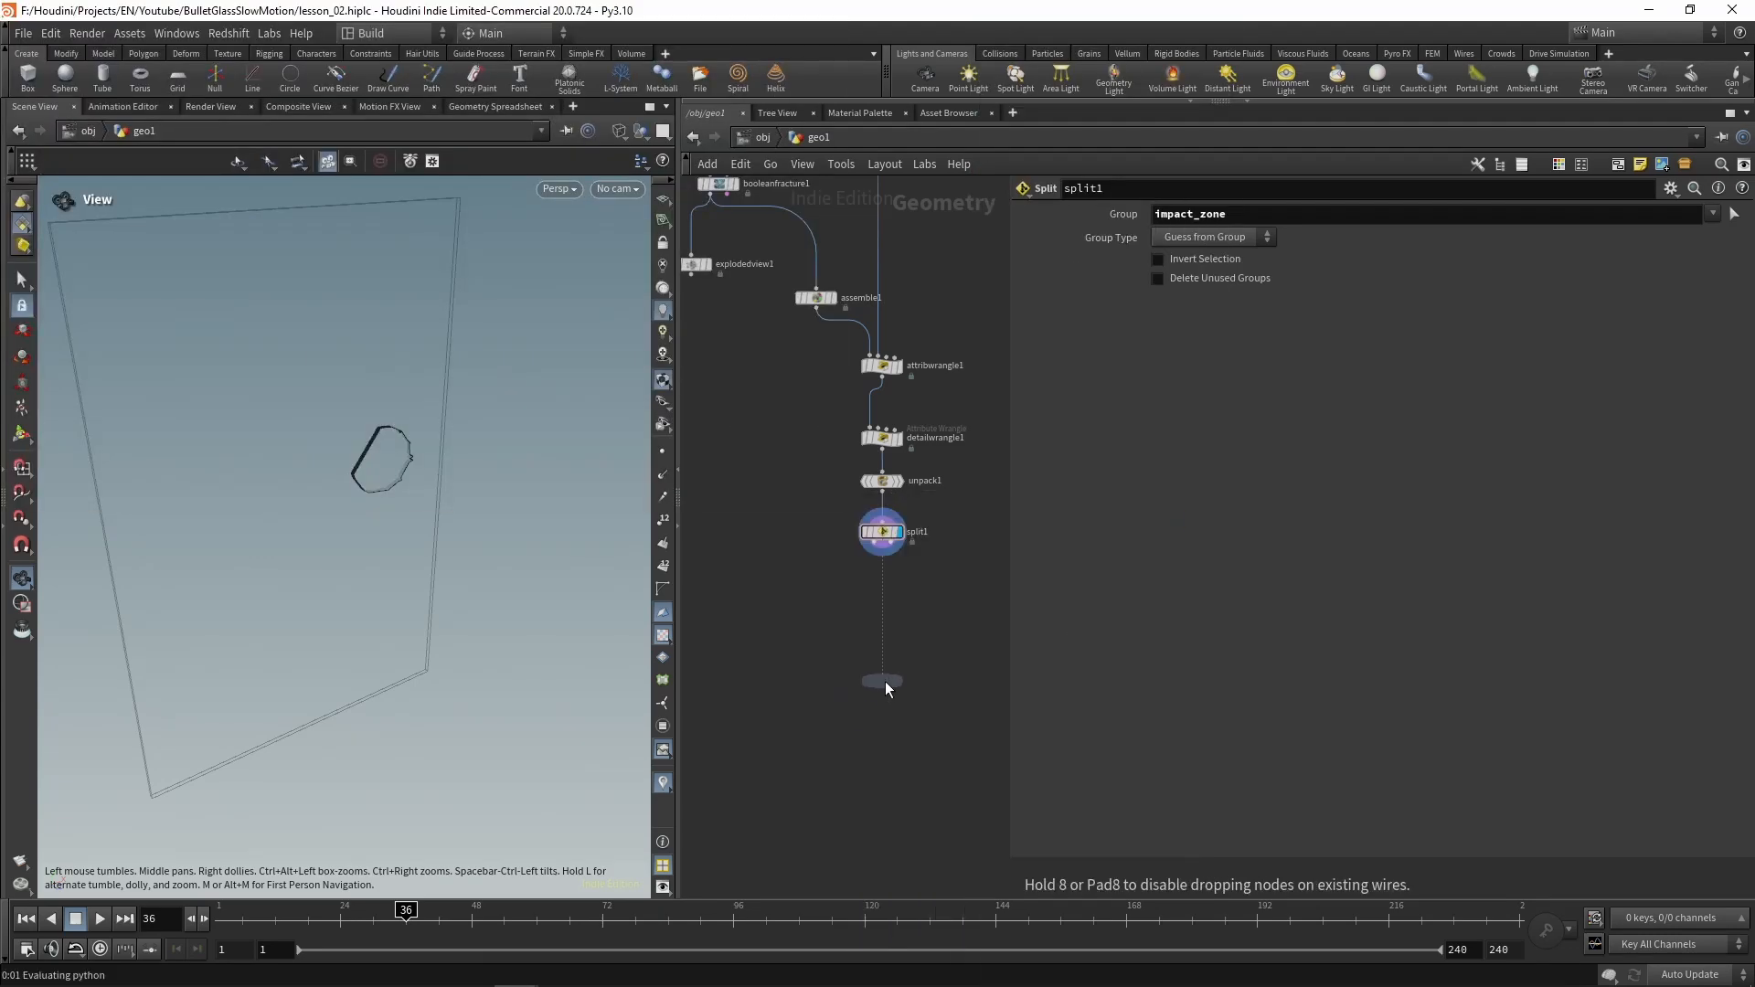
click(884, 682)
drag(876, 549, 881, 674)
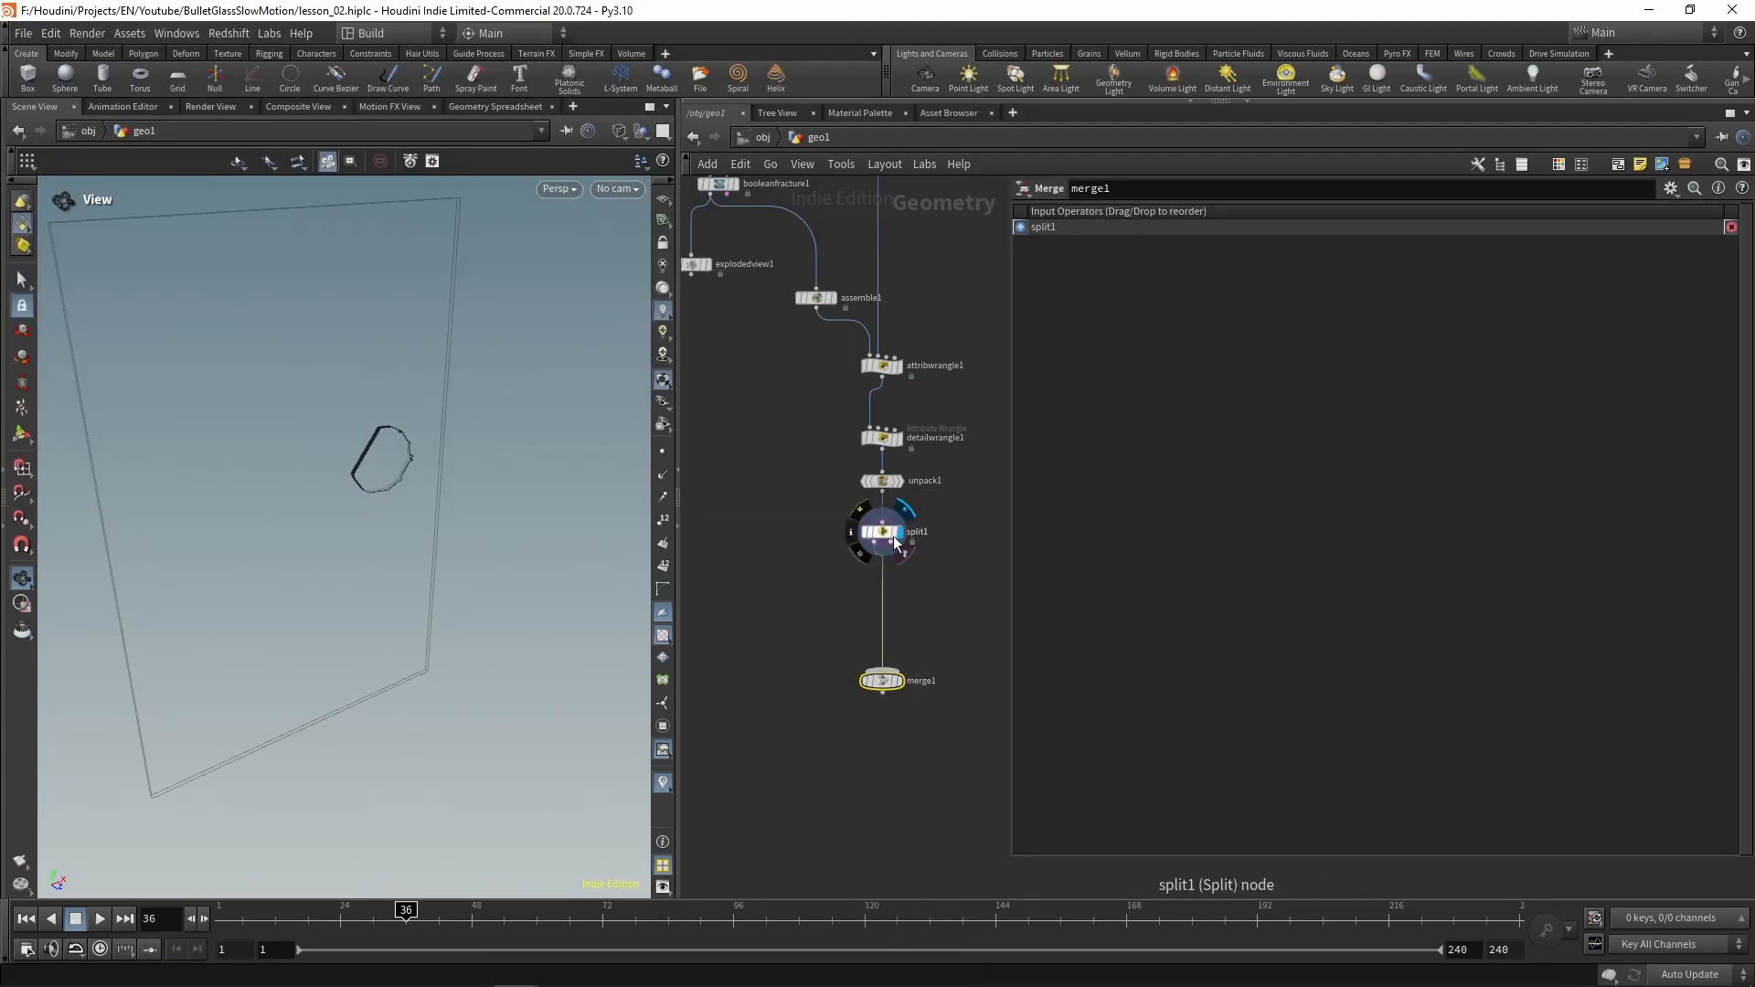
click(883, 673)
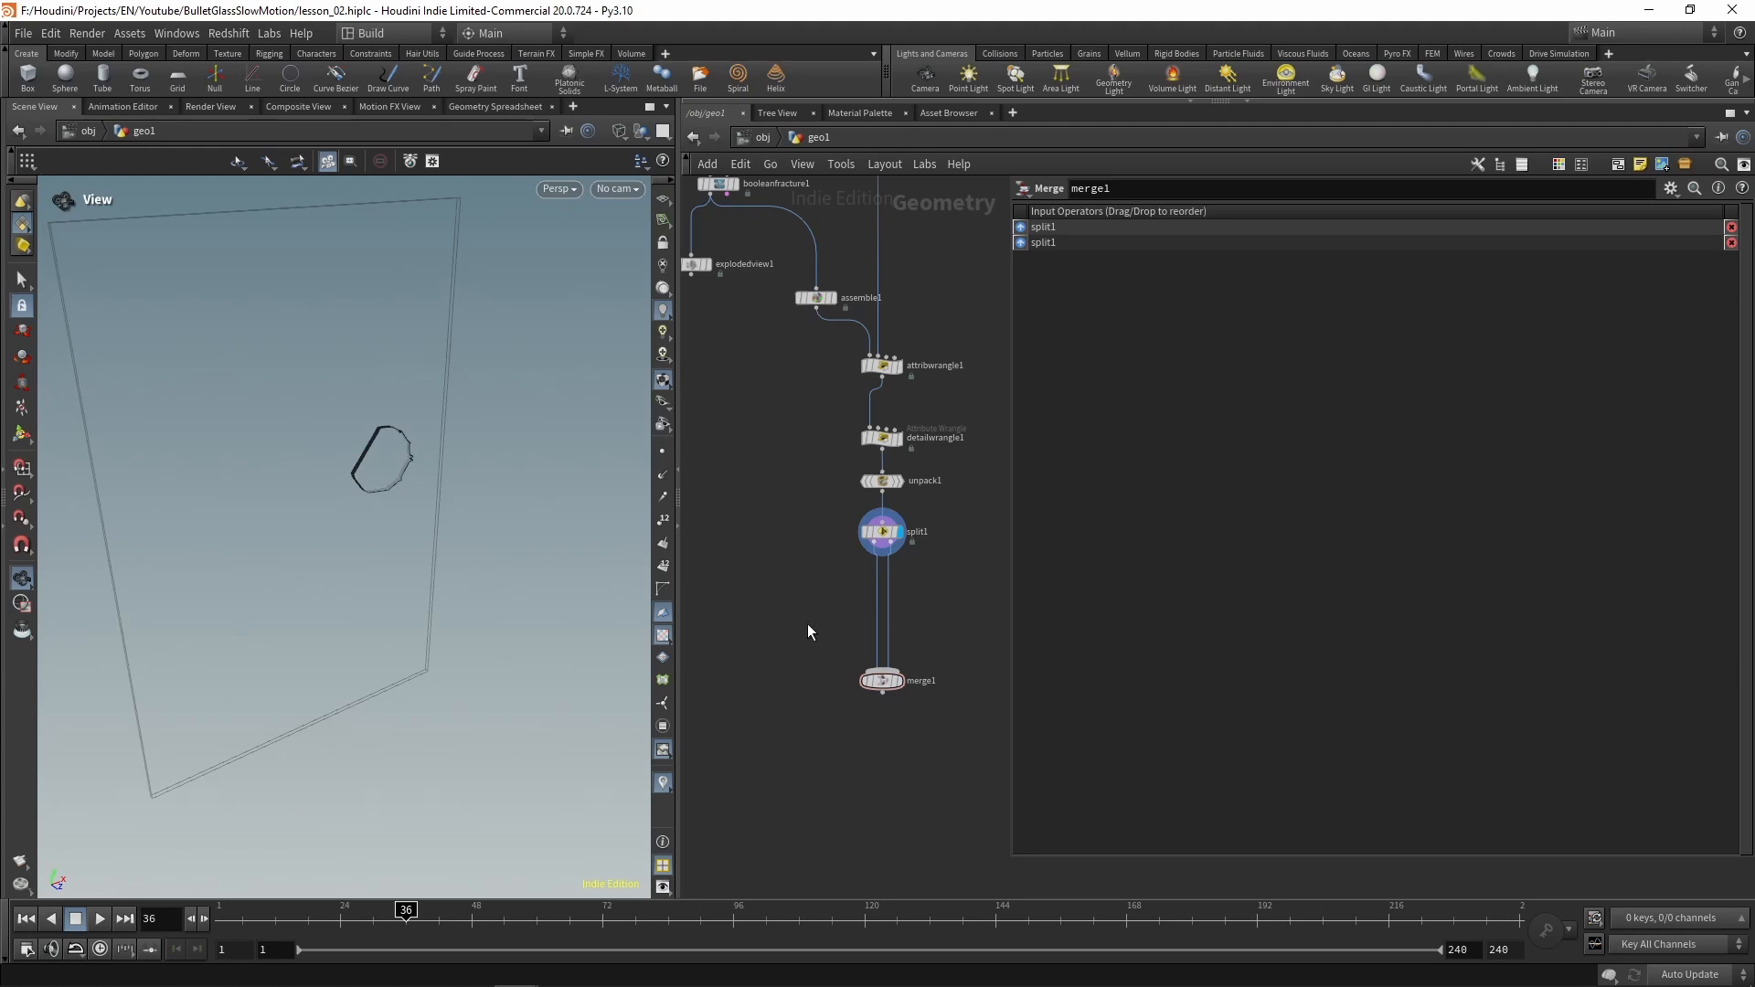
Insert a Voronoi Fracture node between the first output of split1 and the merge, offset beside the main chain
key(Tab)
text(voron)
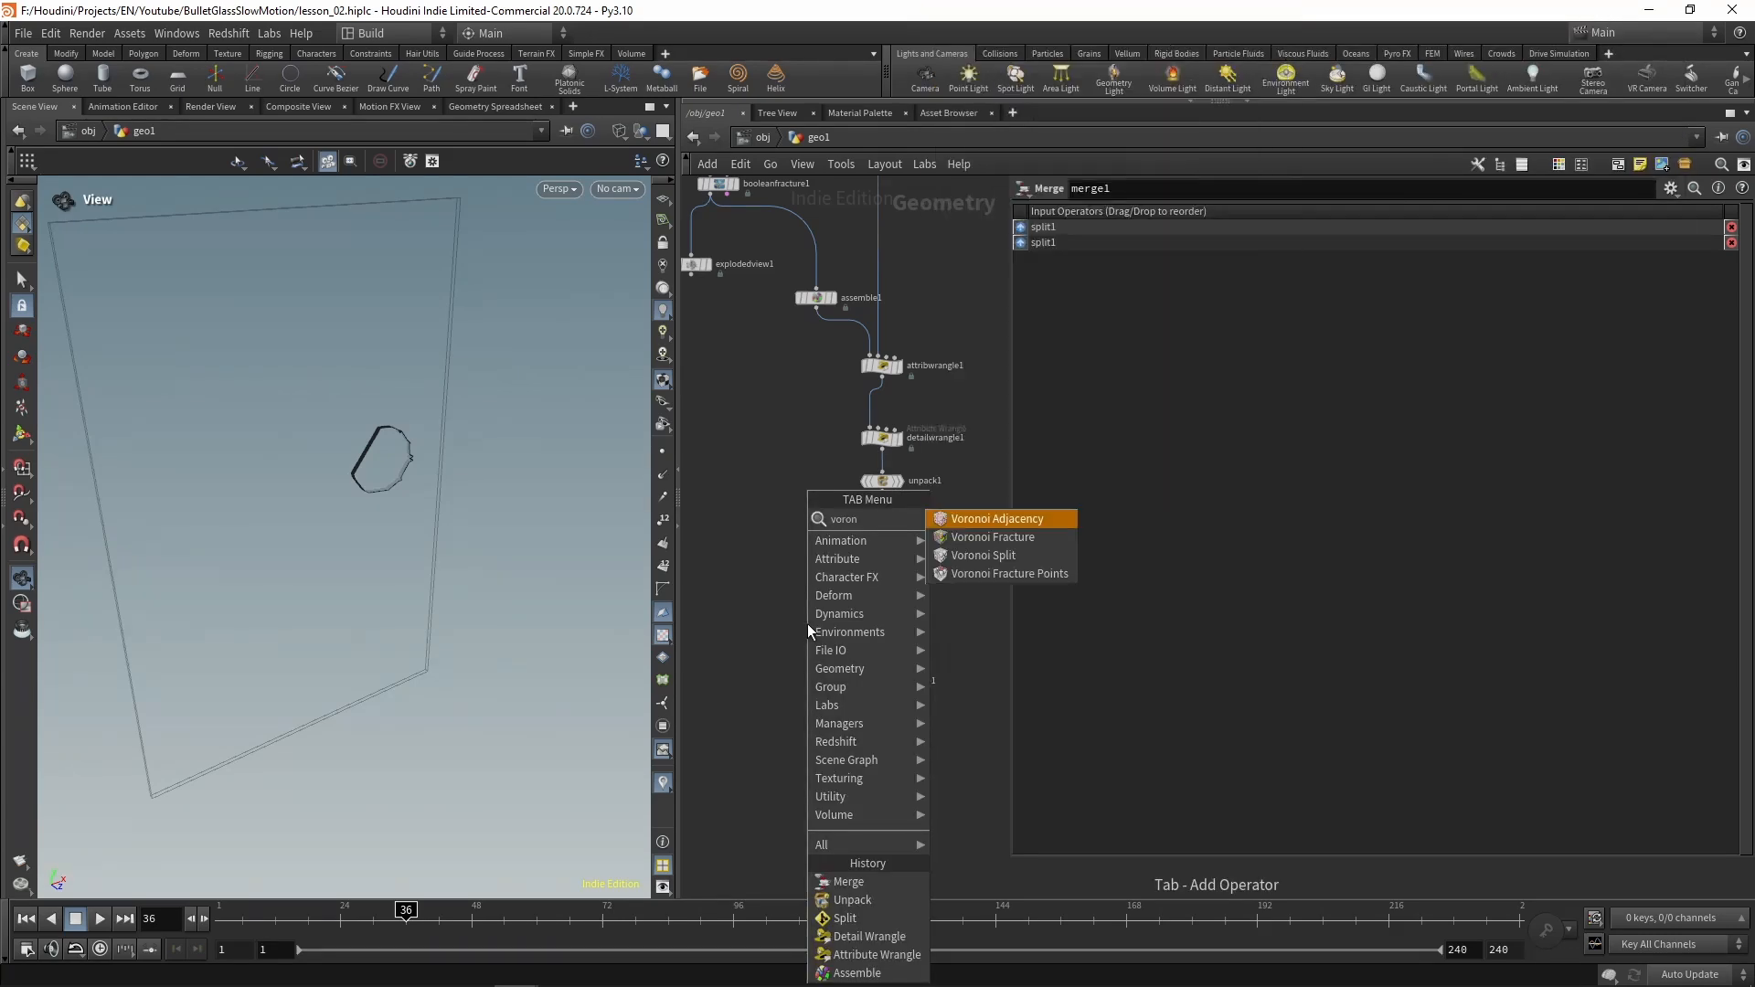
key(Down)
key(Return)
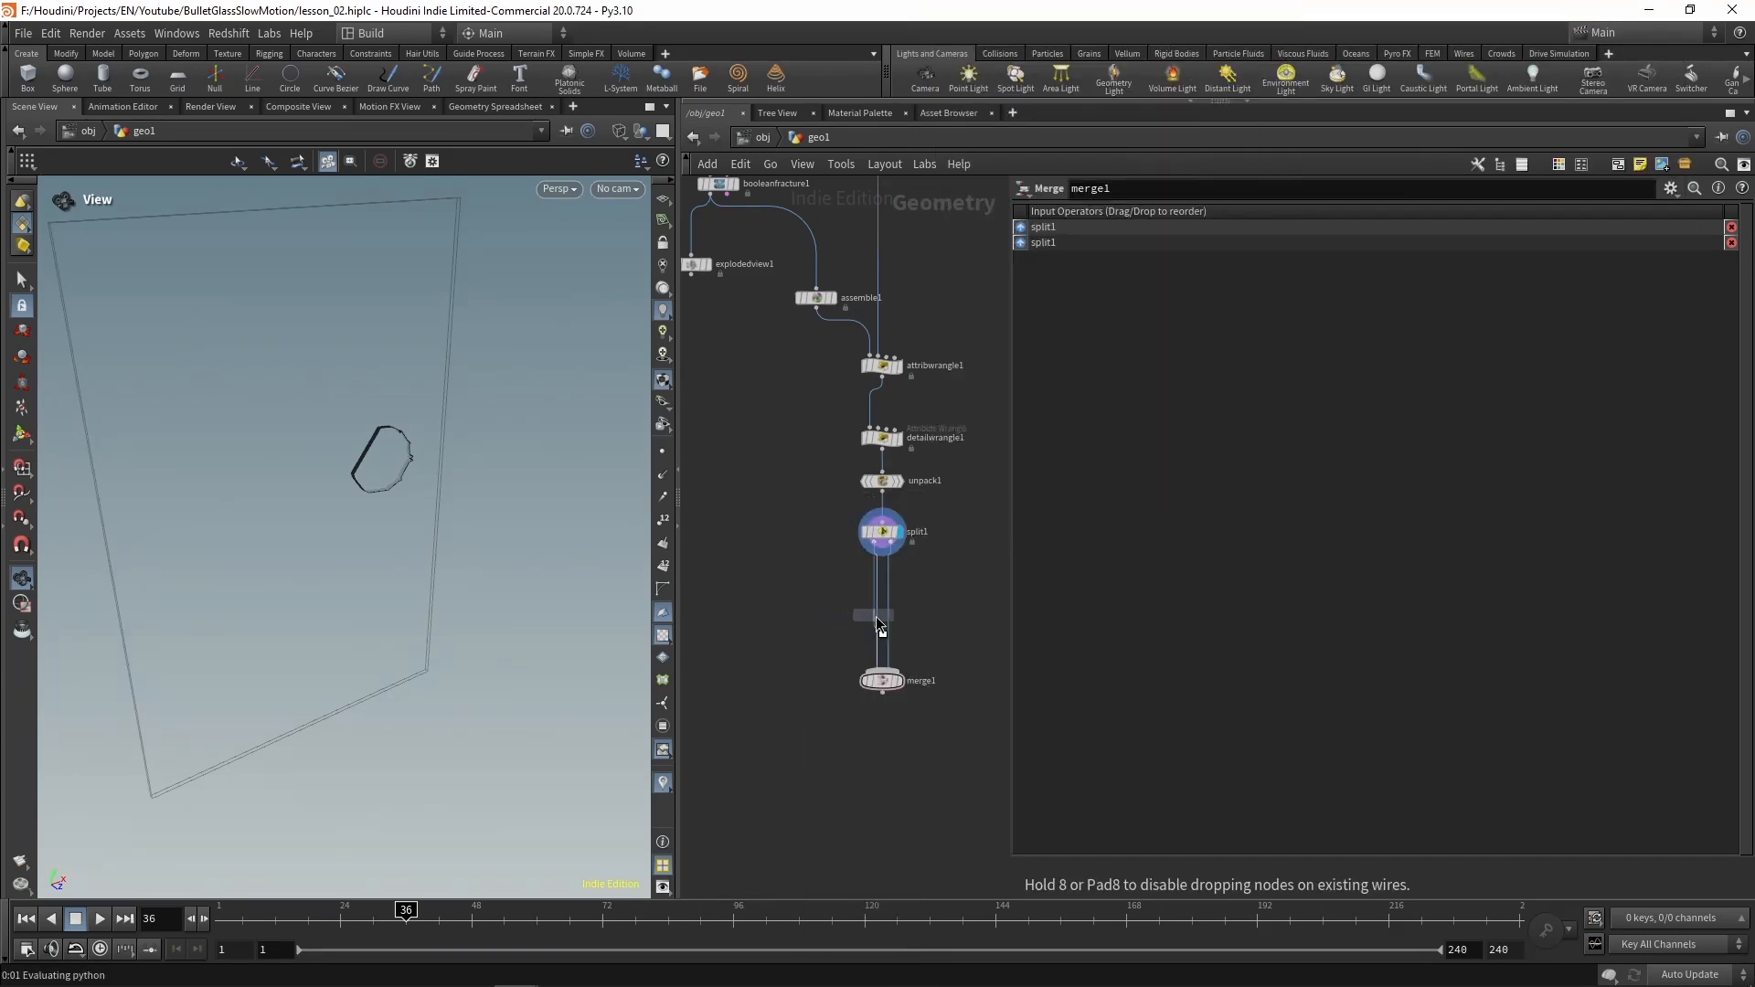
click(875, 616)
drag(855, 622, 741, 637)
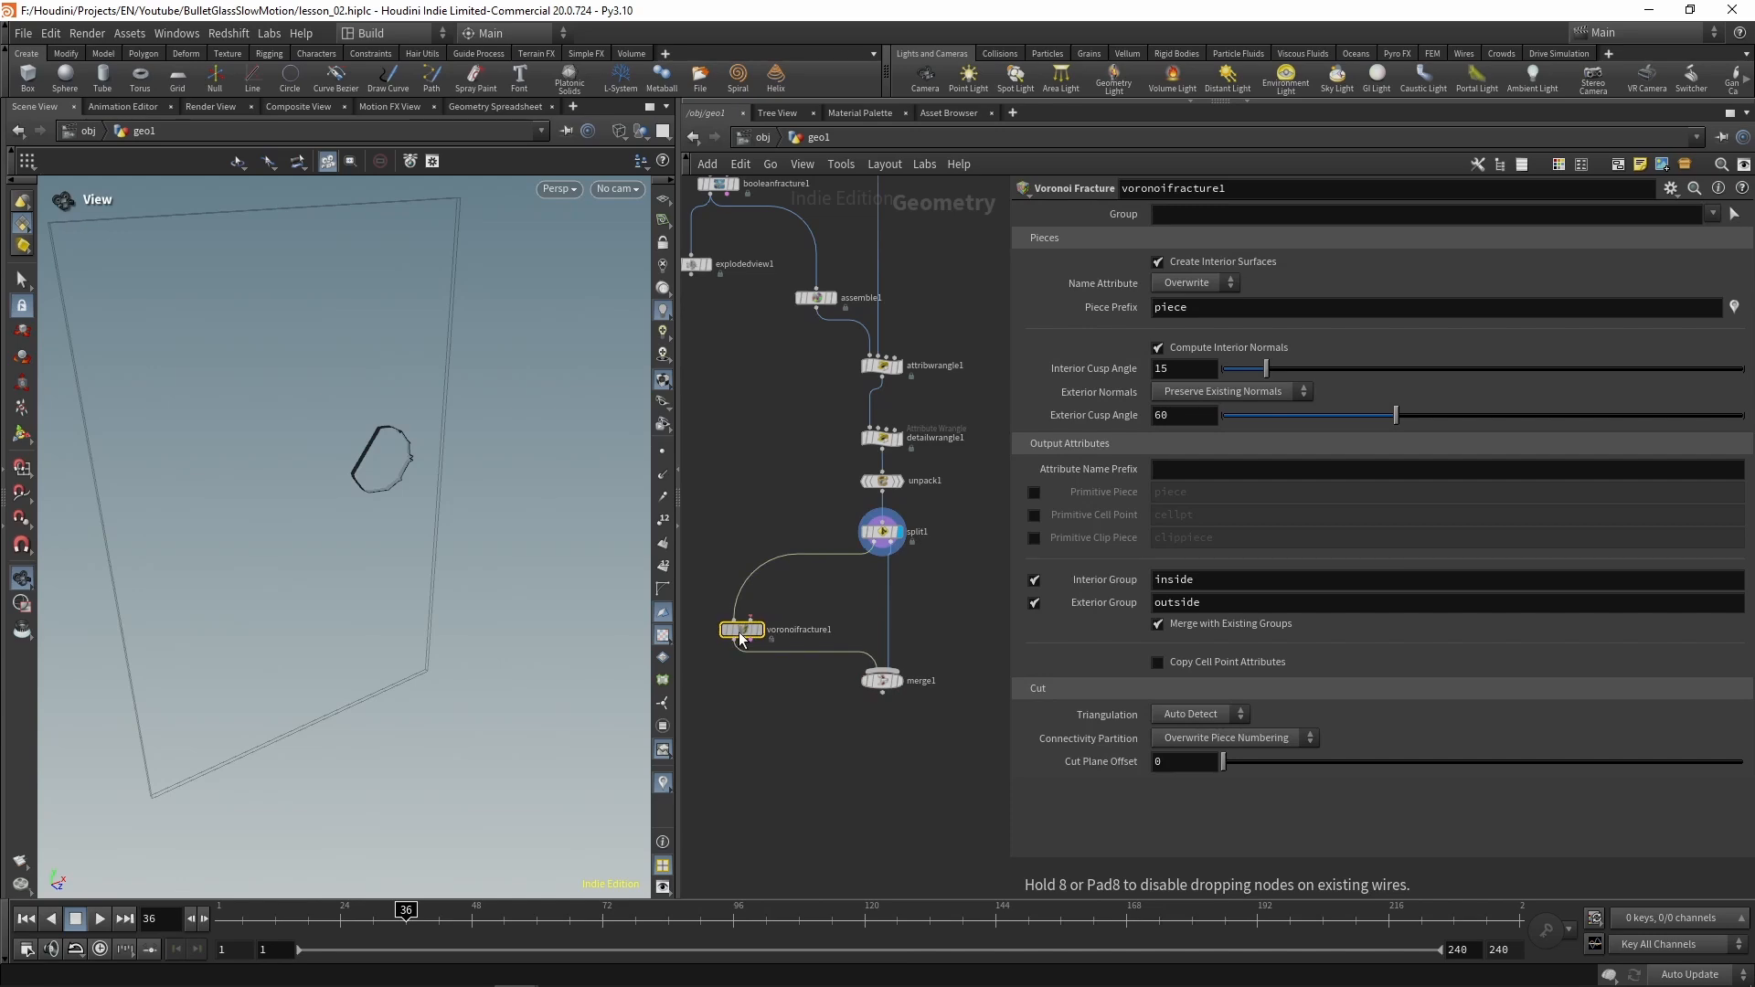
Add a Scatter node fed by the first output of split1 and display its points
key(Tab)
text(scatter)
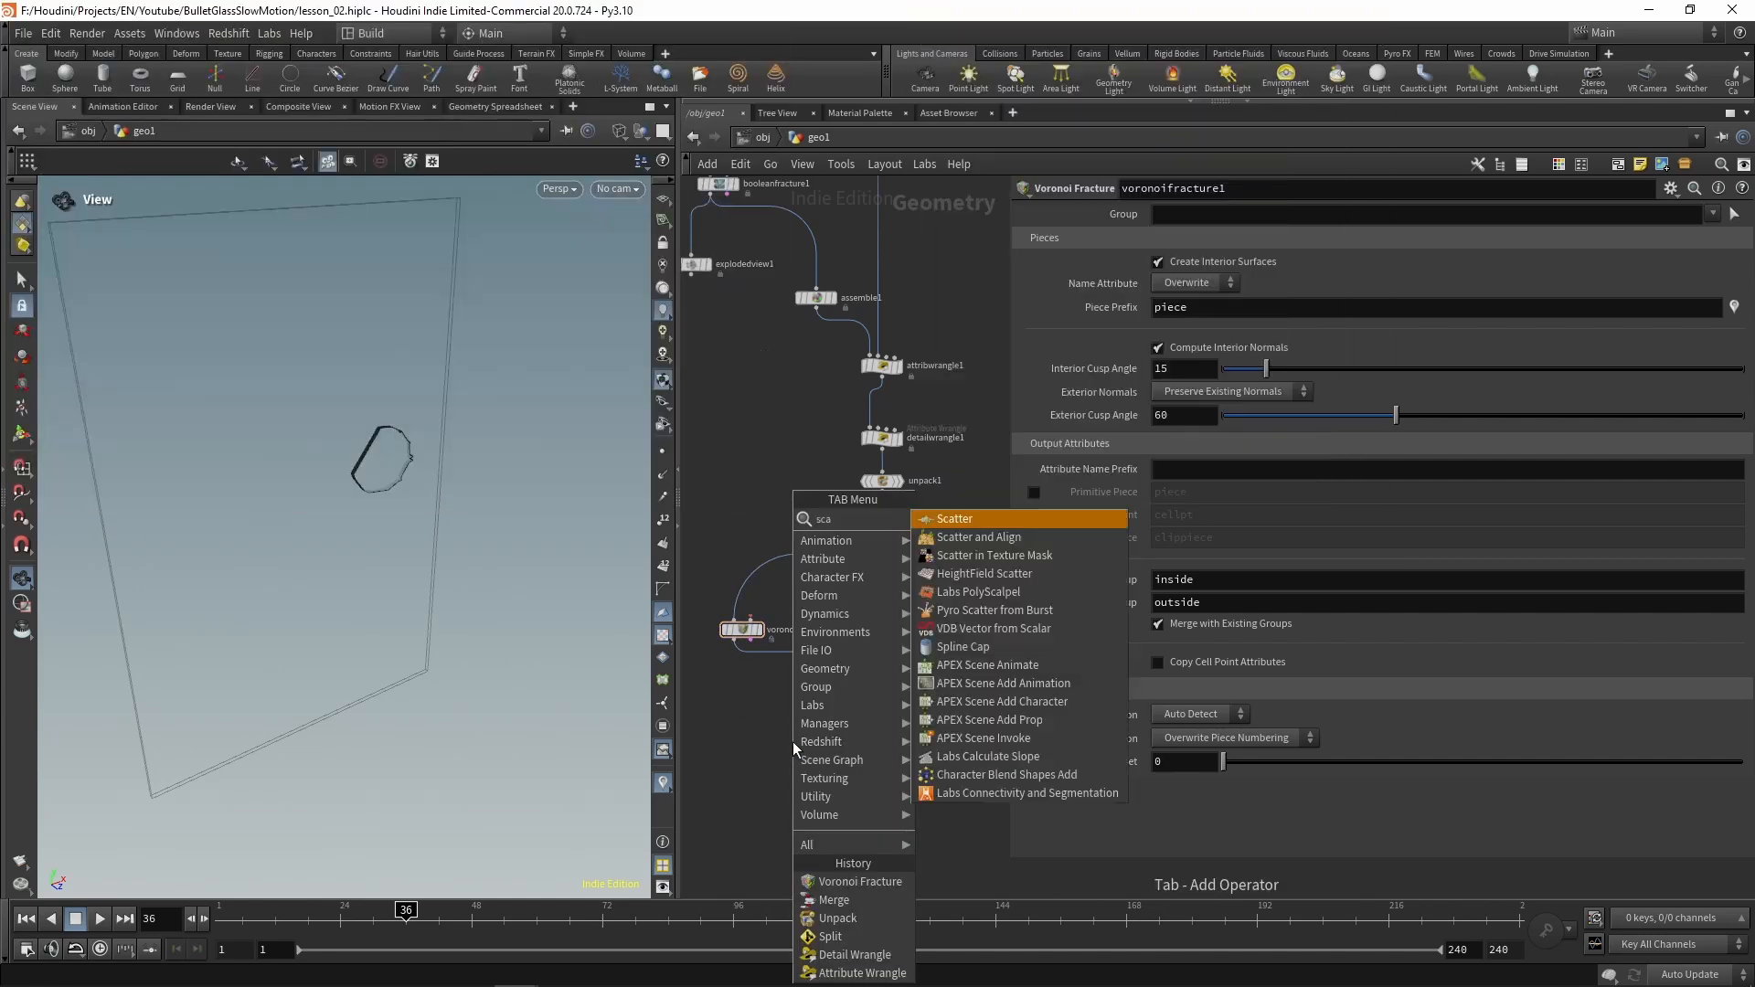
click(976, 523)
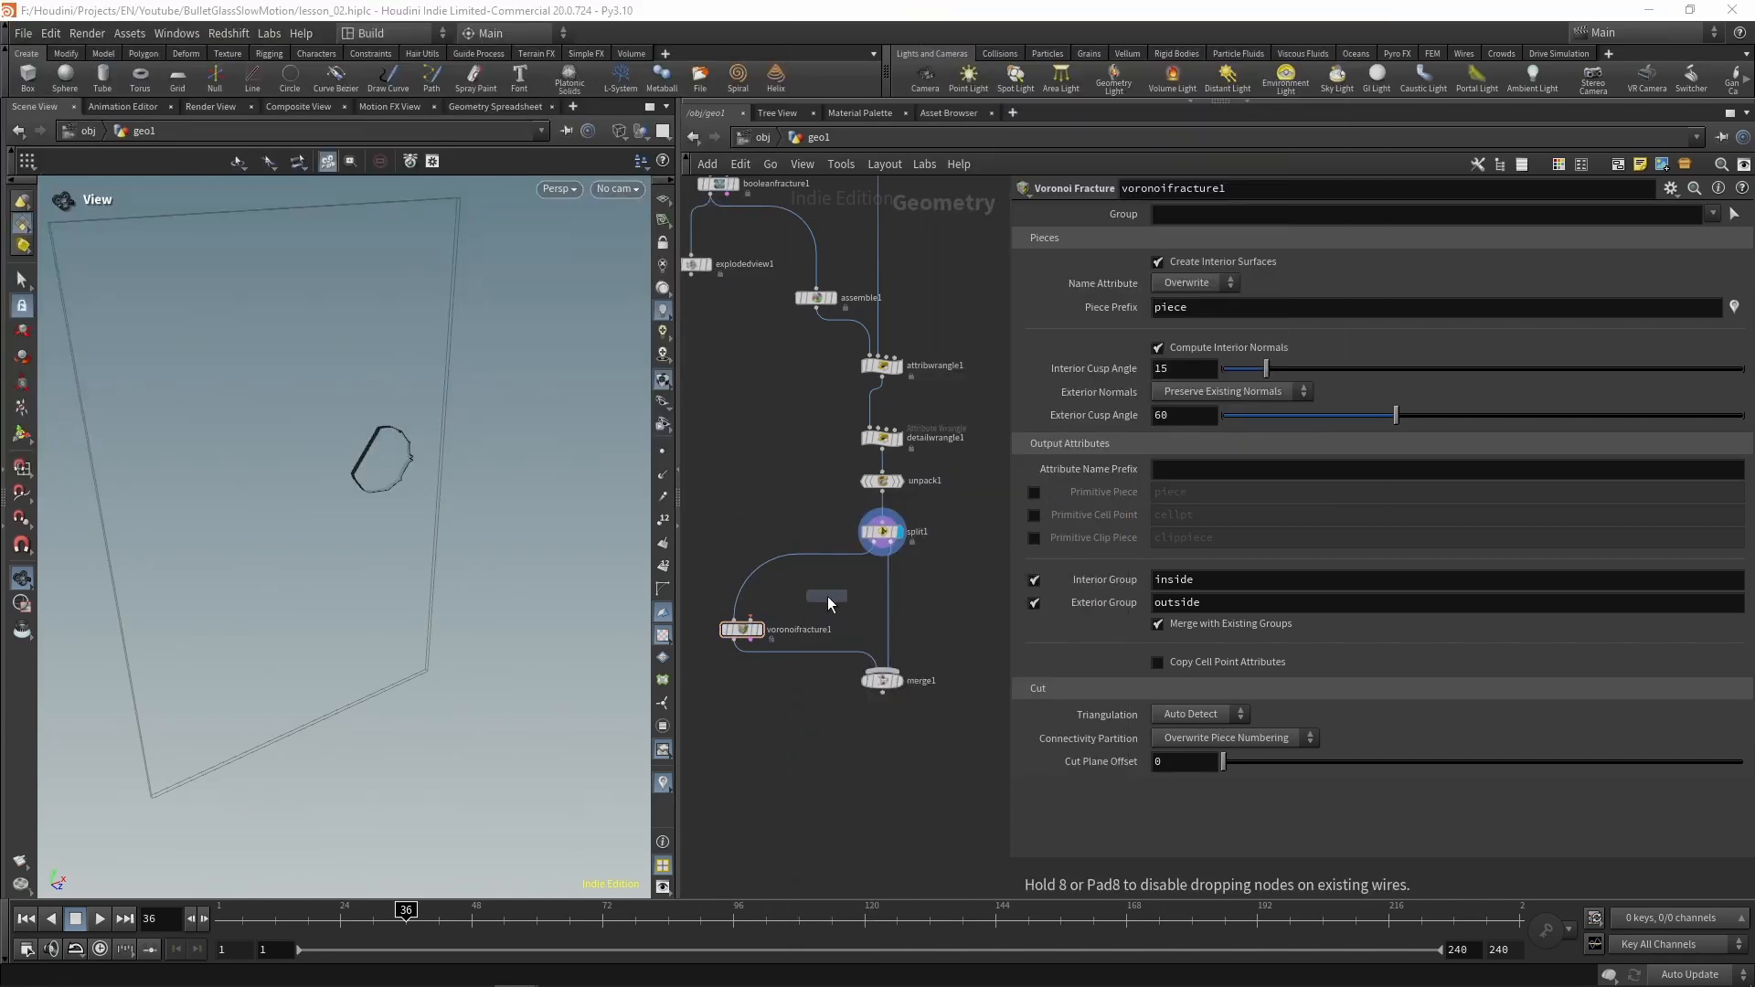
click(826, 595)
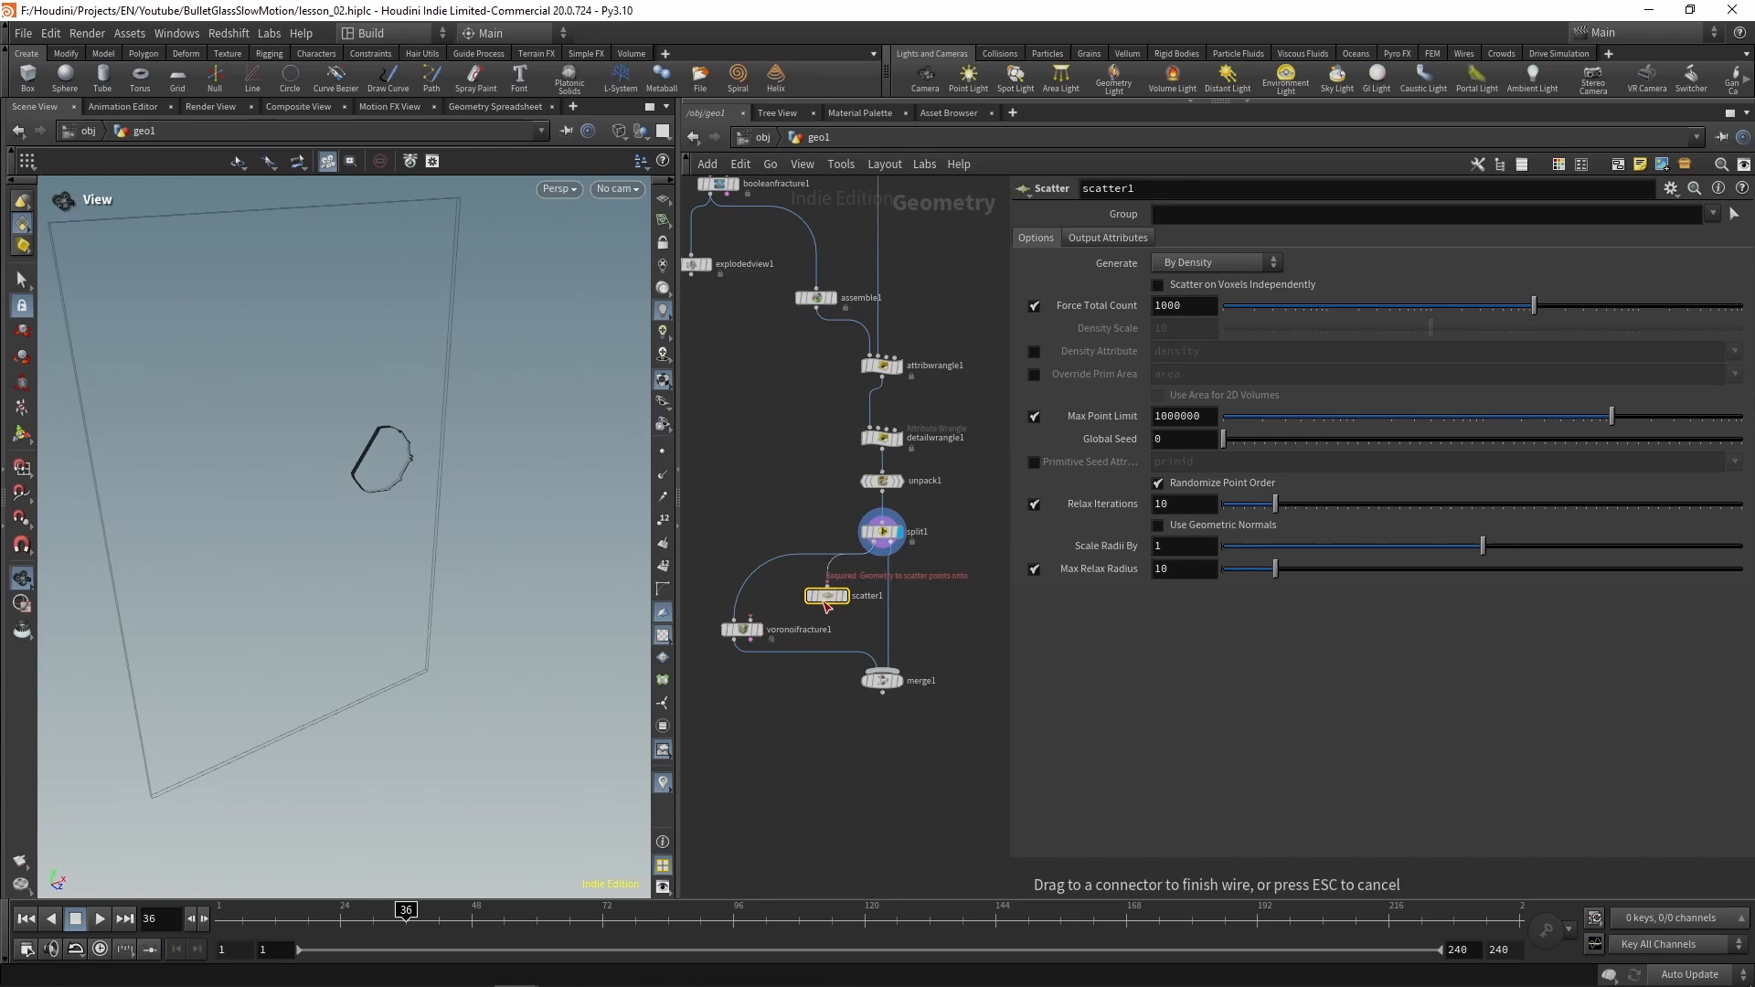
click(826, 599)
click(846, 596)
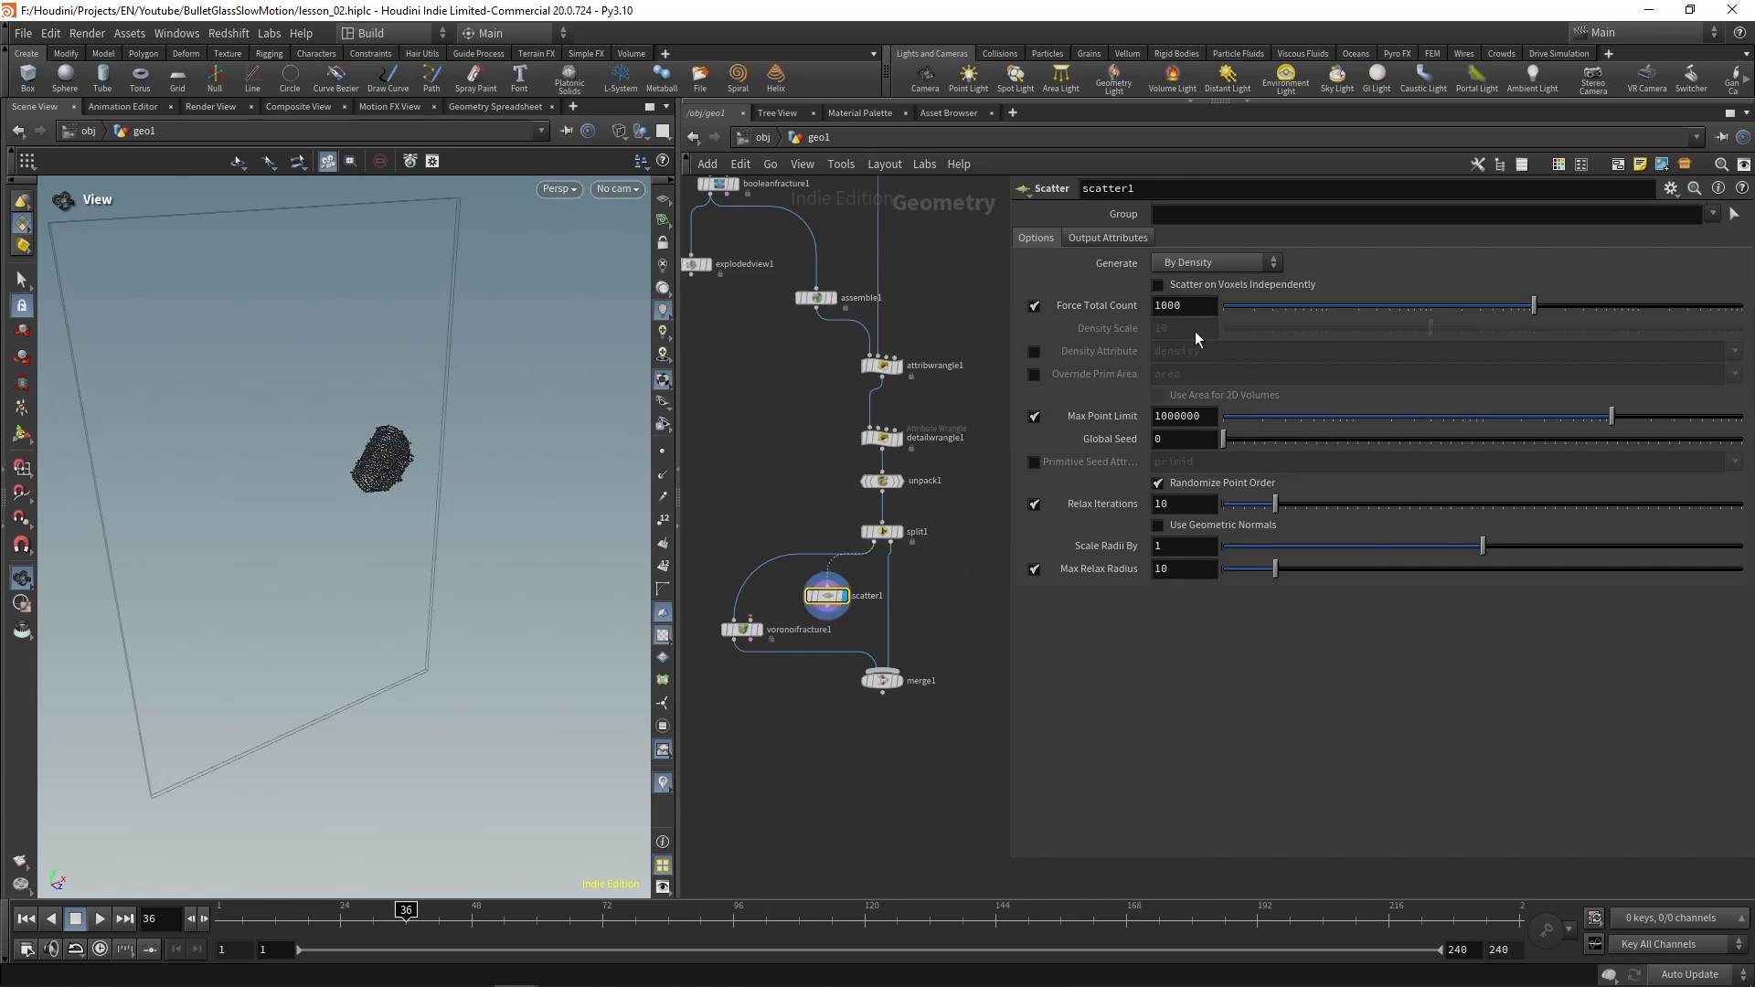
Set the Scatter node's Force Total Count to 100 and disable Relax Iterations
drag(1186, 306, 1079, 301)
text(100)
key(Return)
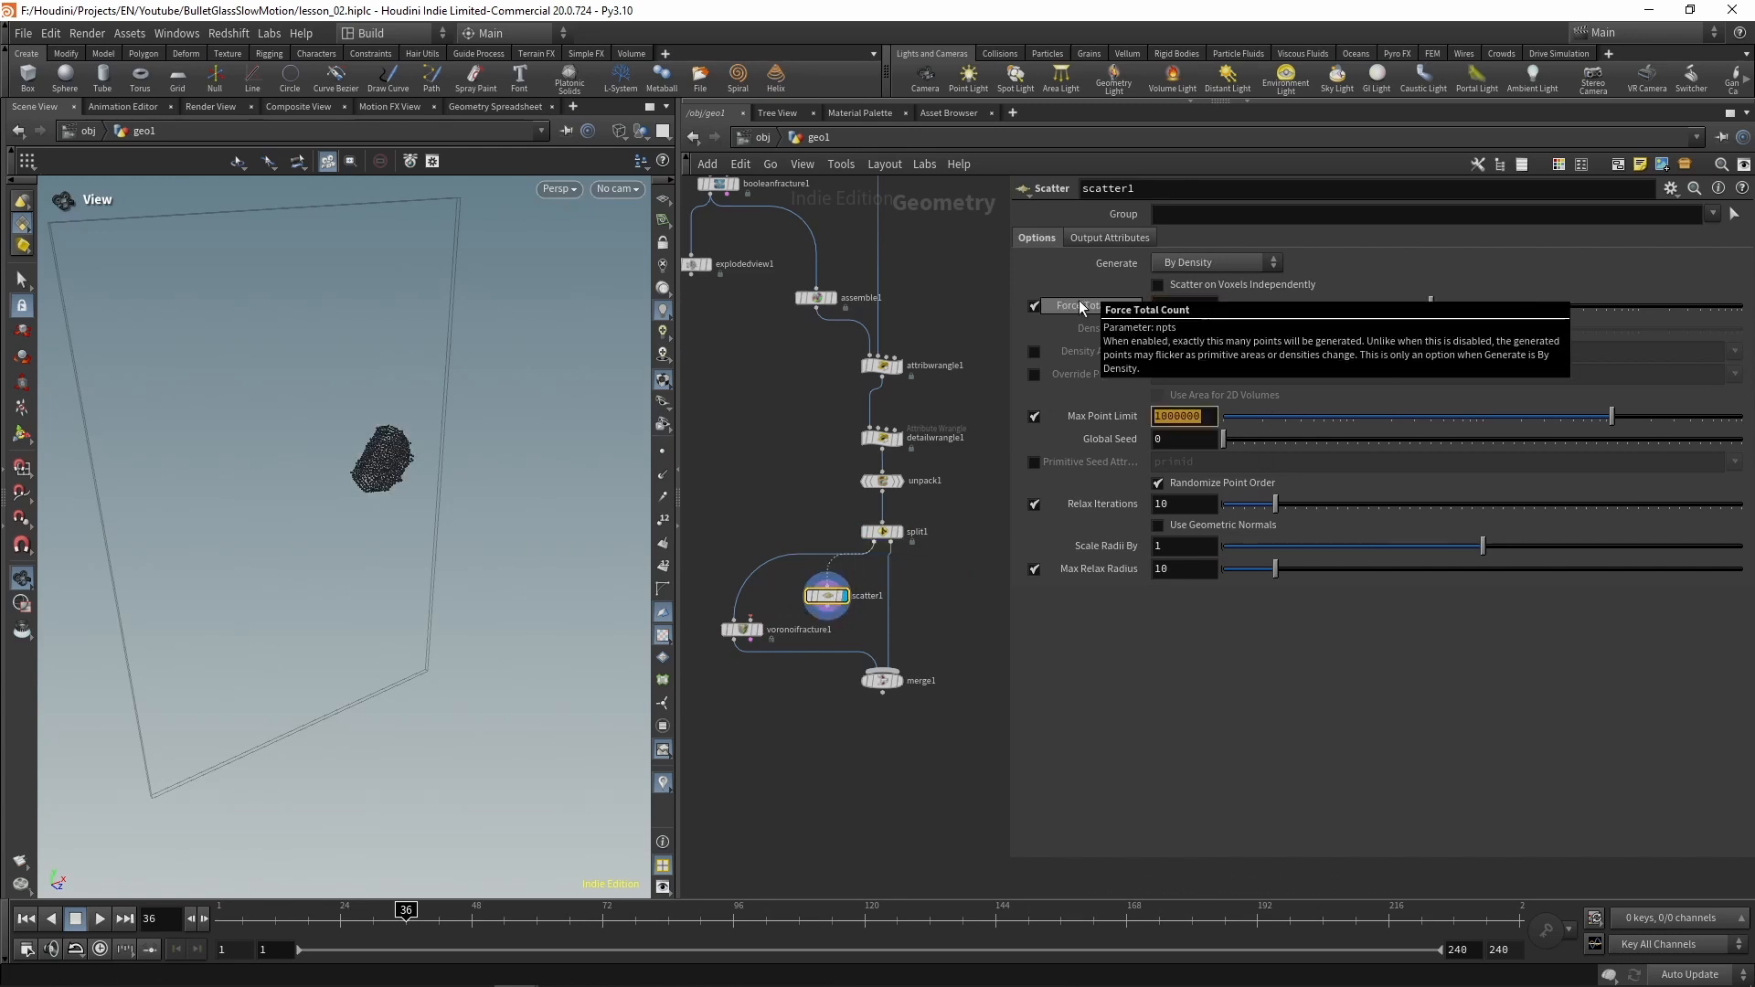
click(850, 739)
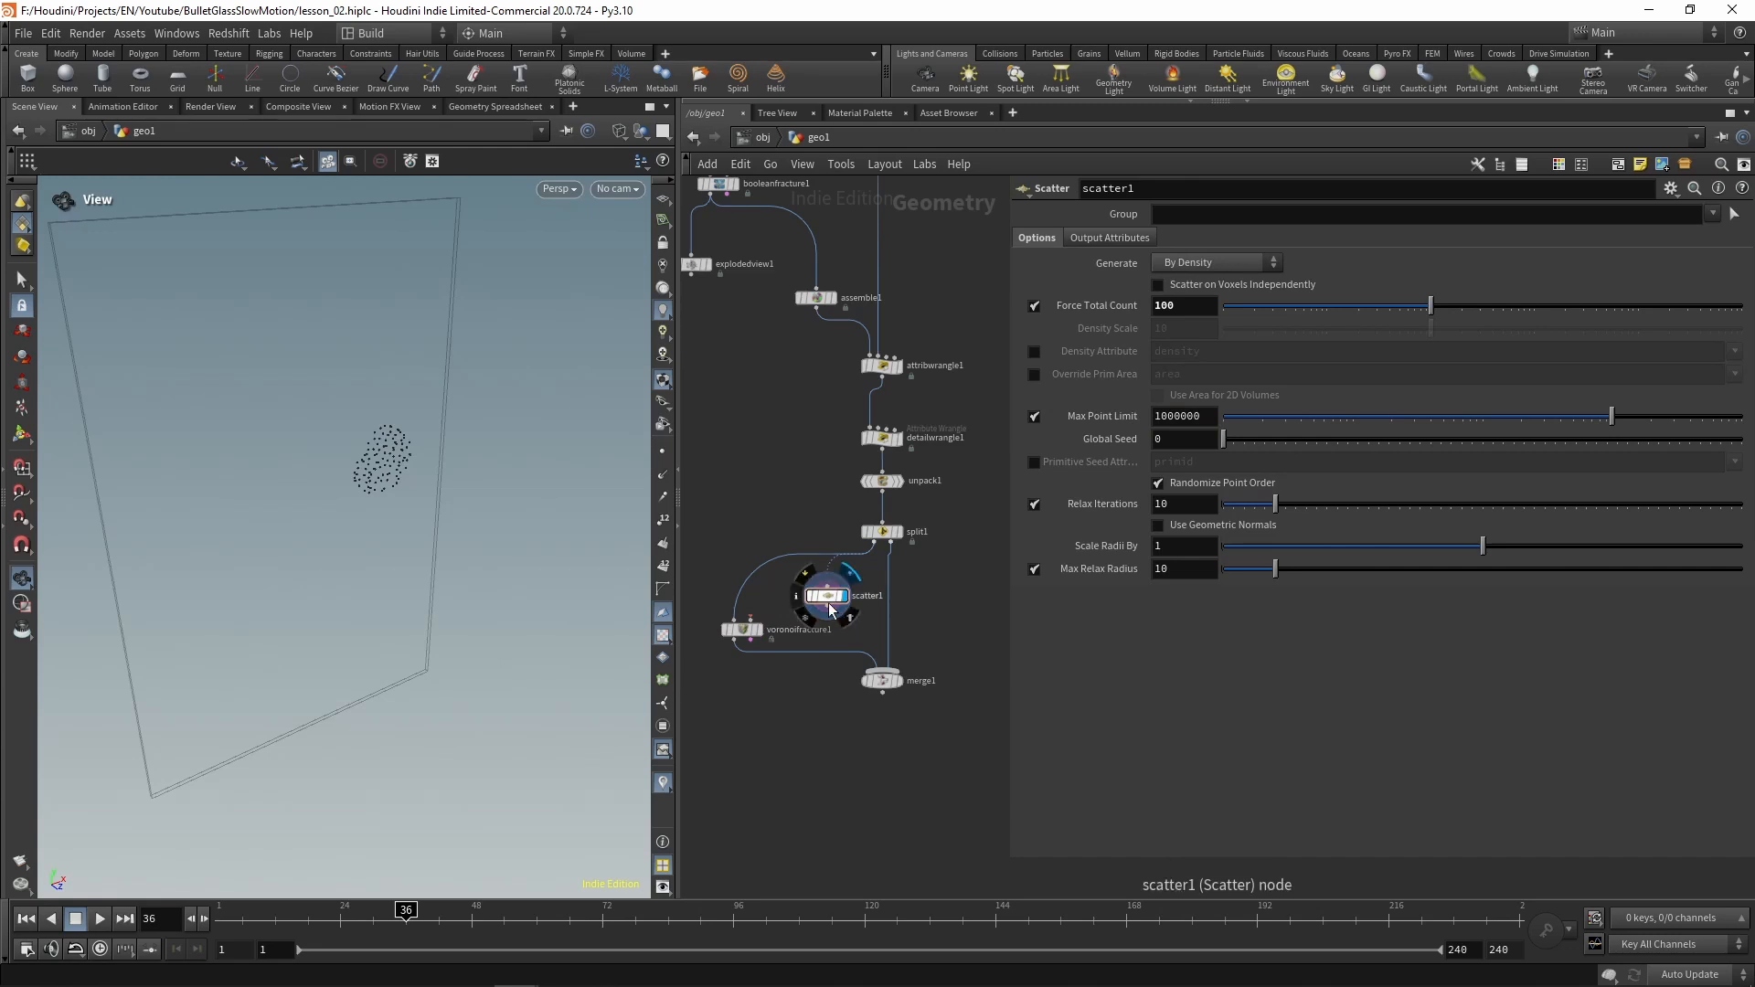
click(1036, 505)
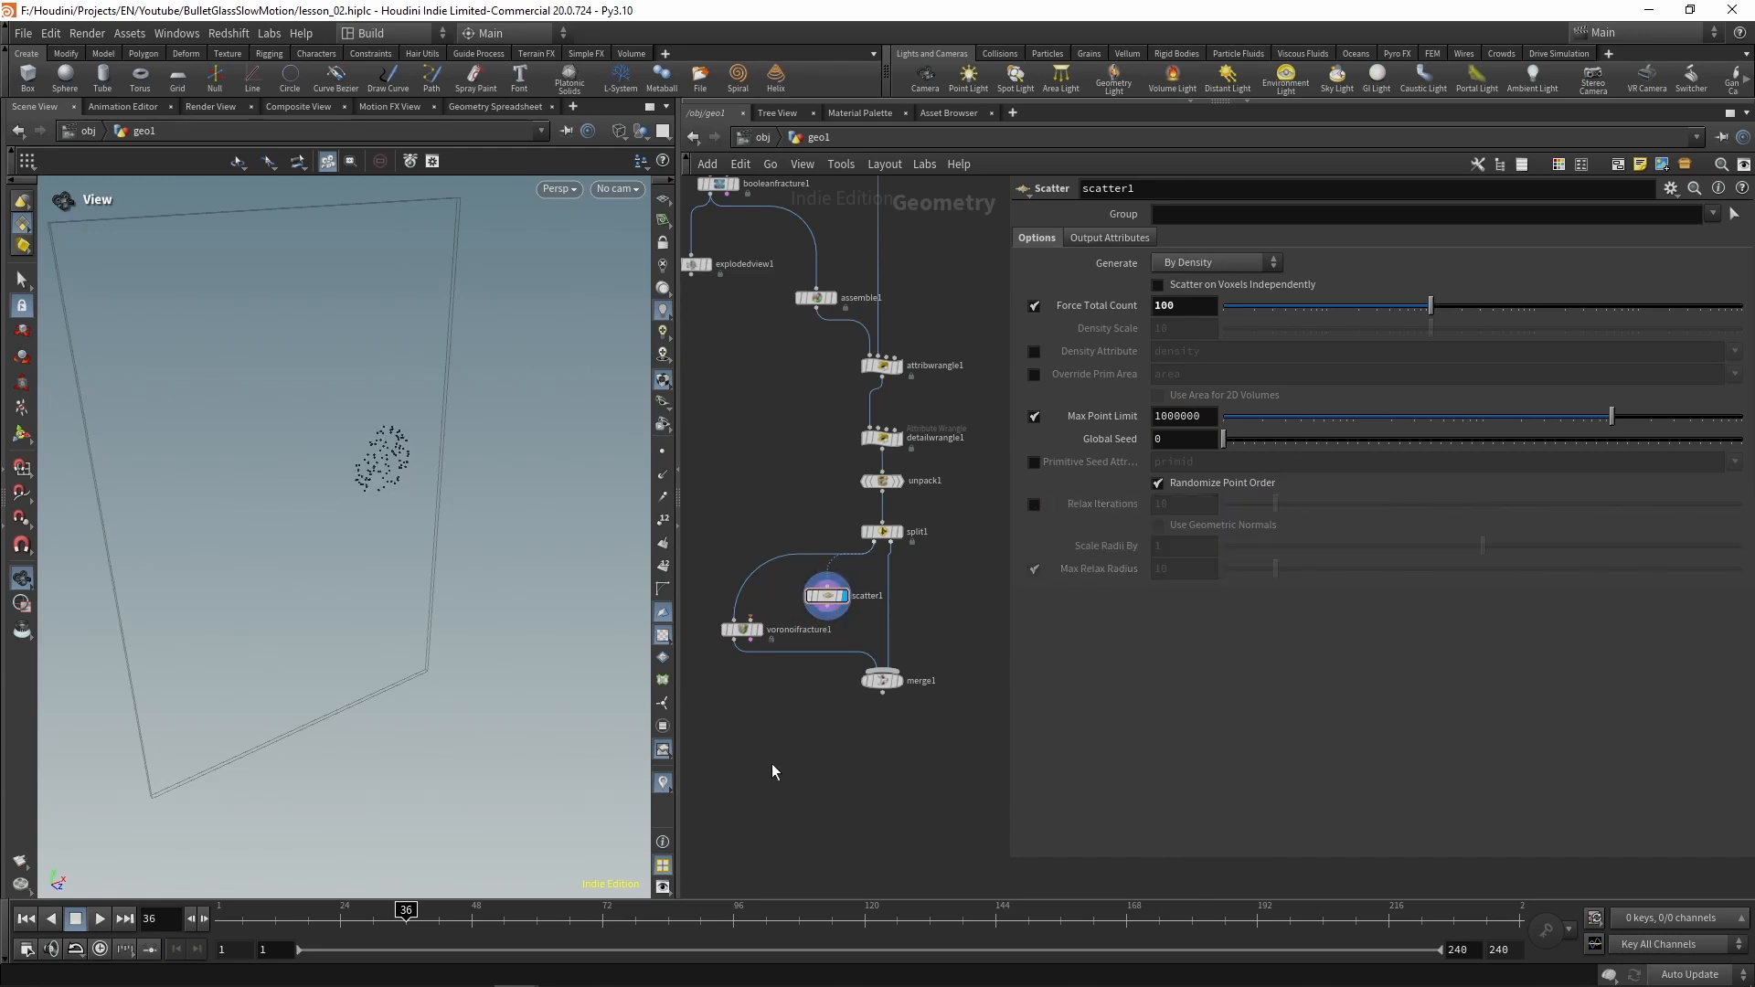
Wire the scattered points into the second input of voronoifracture1 and display the fractured impact piece
drag(827, 607, 751, 620)
click(759, 630)
click(741, 629)
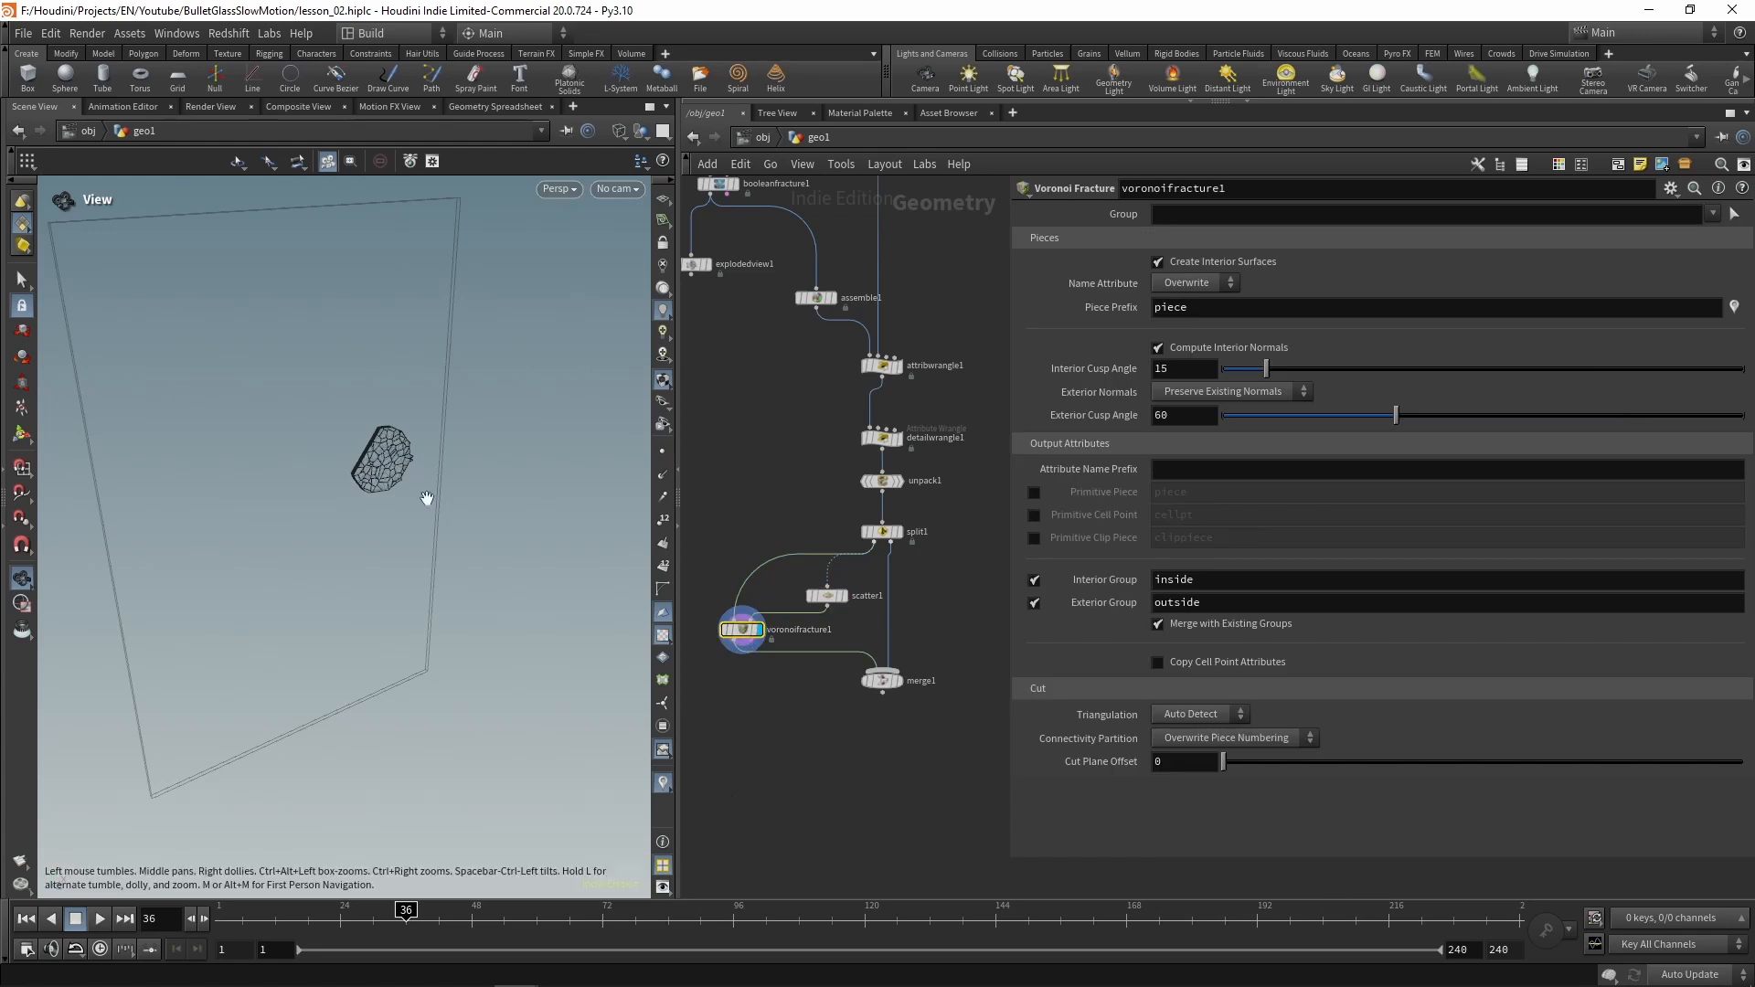
right_drag(393, 433, 794, 439)
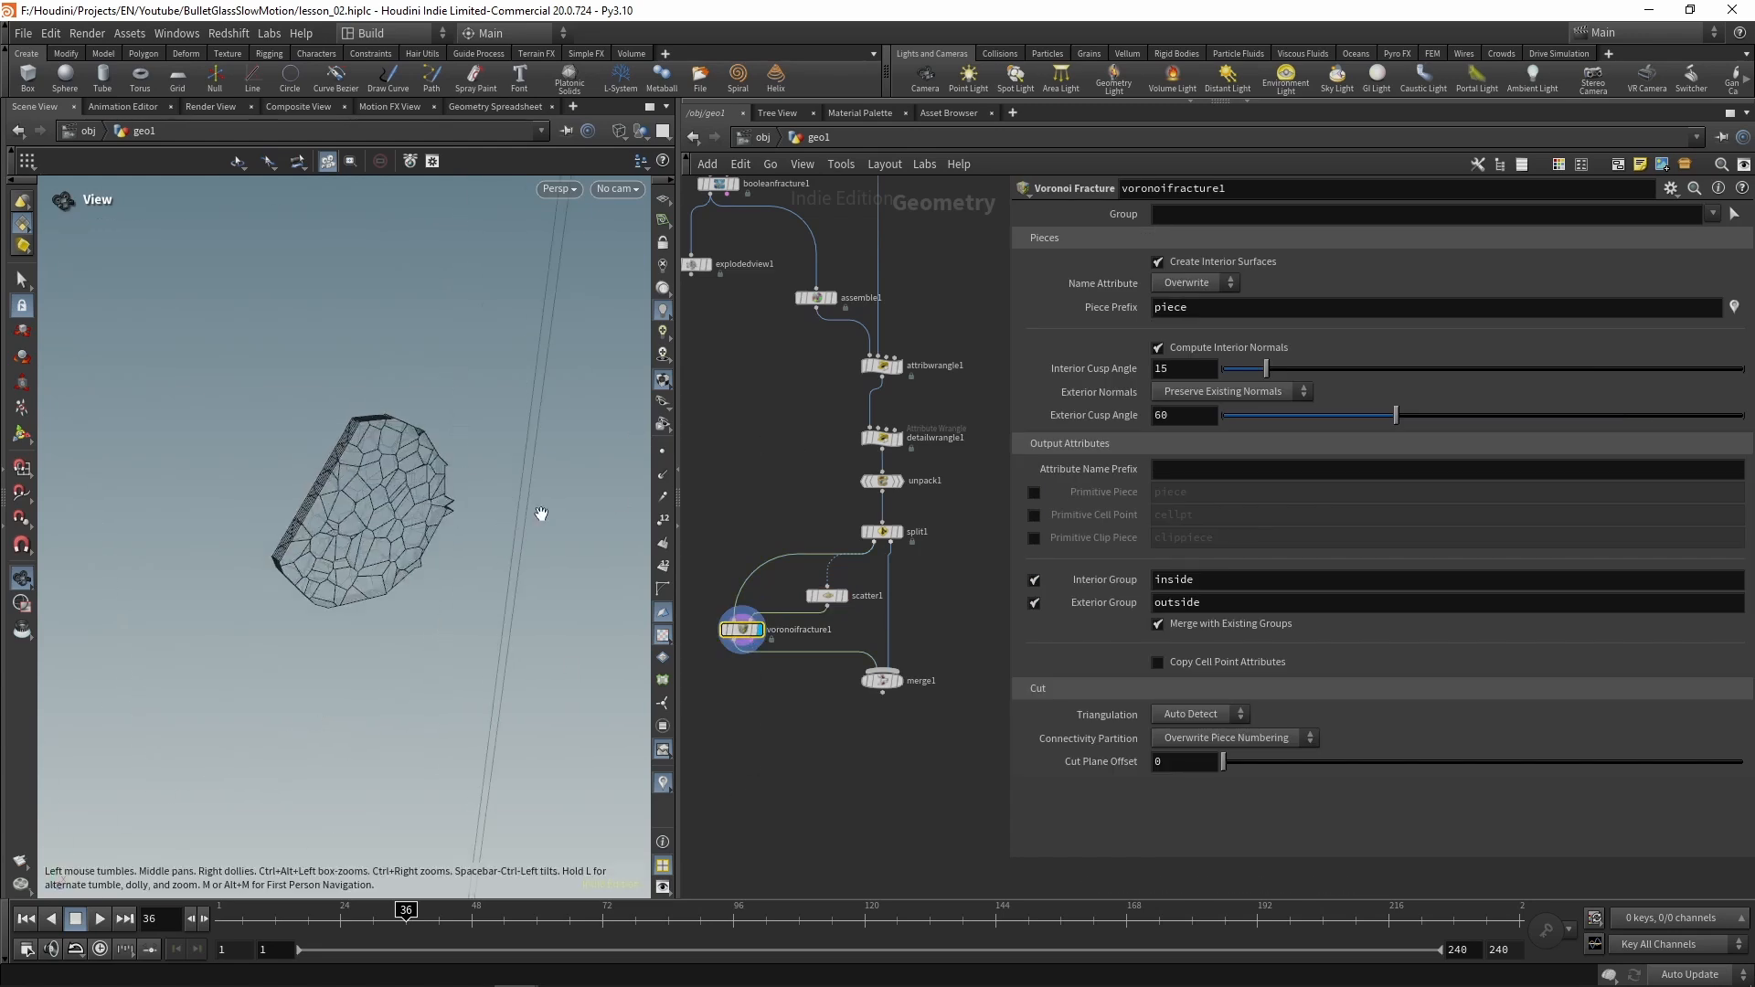
drag(430, 497, 430, 488)
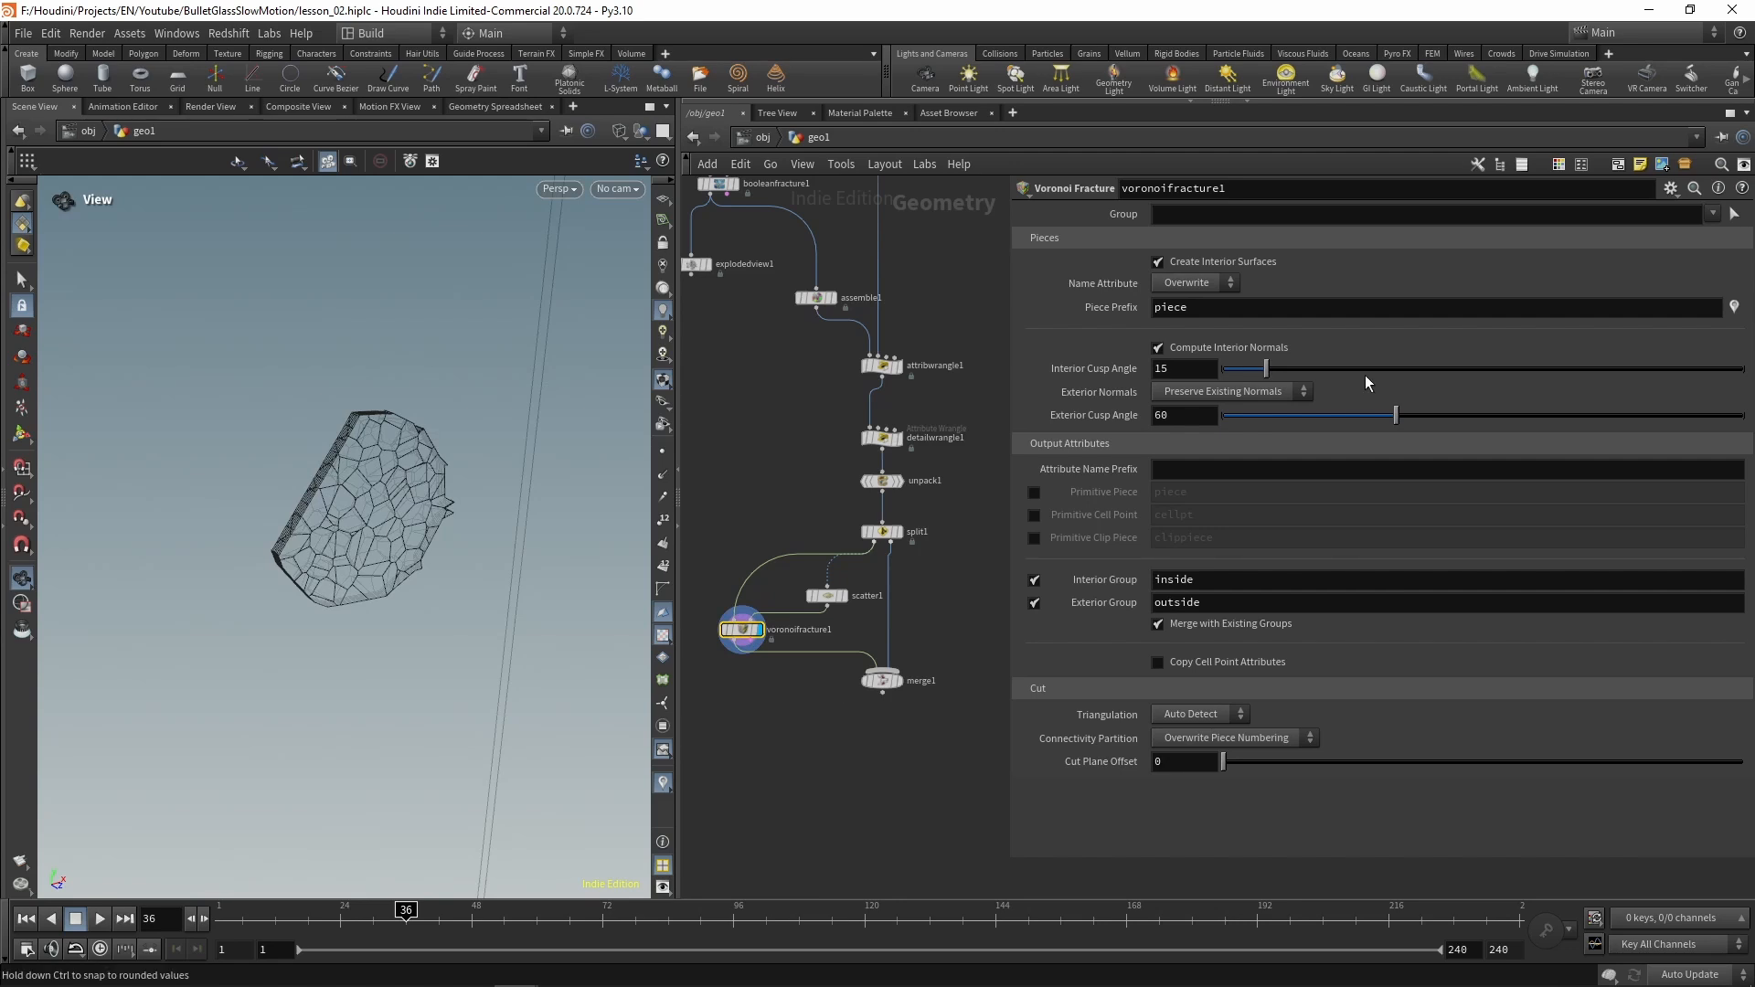
Set the Voronoi Fracture's Name Attribute option to Append
click(1214, 287)
click(1203, 325)
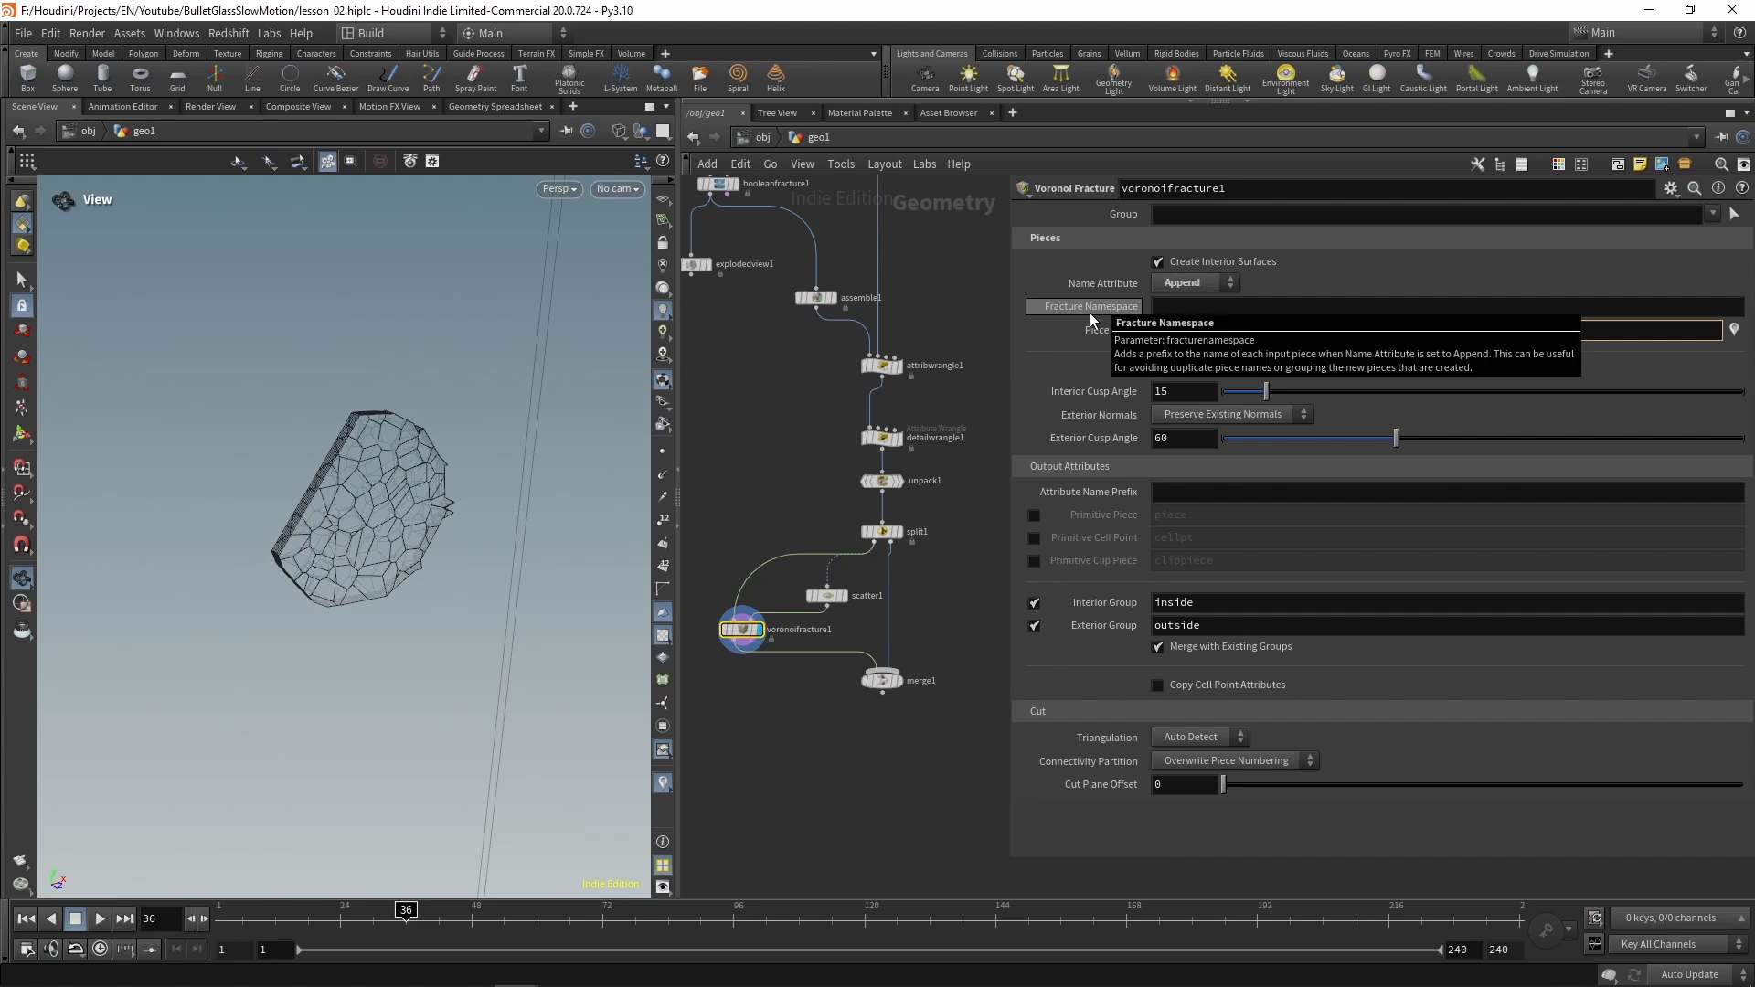
mouse_move(1089, 312)
key(Tab)
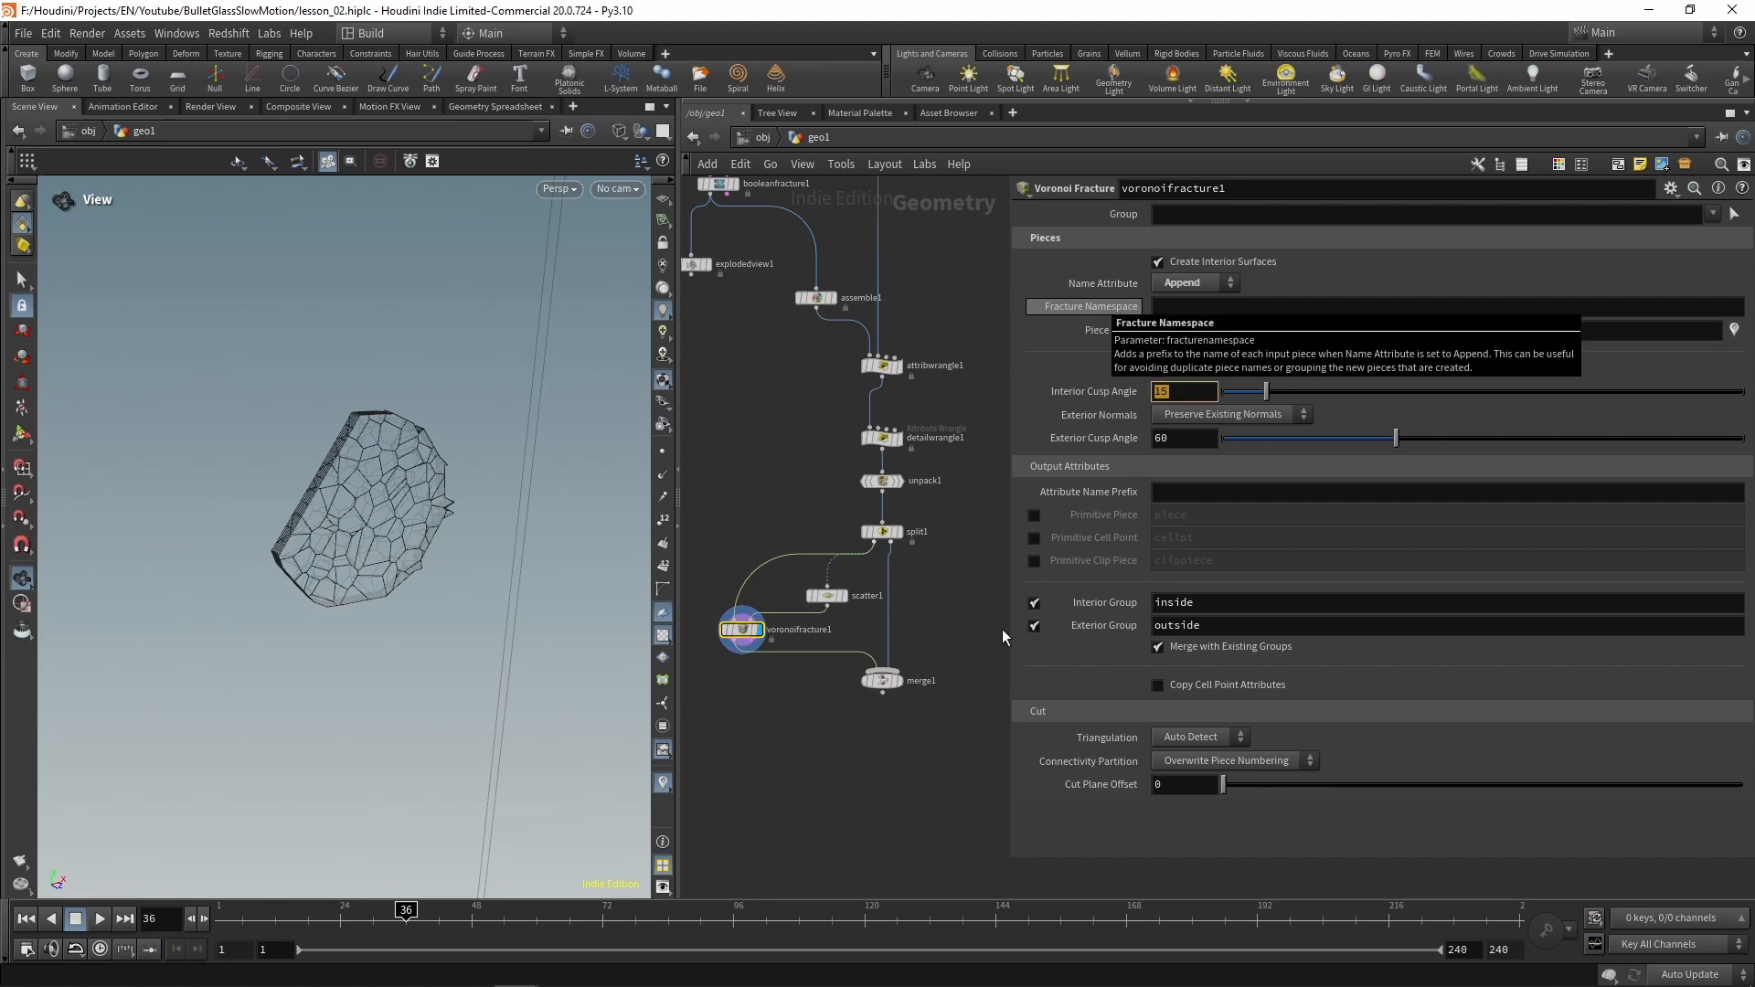
Display merge1 and examine the fractured impact zone together with the surrounding glass shards
click(900, 679)
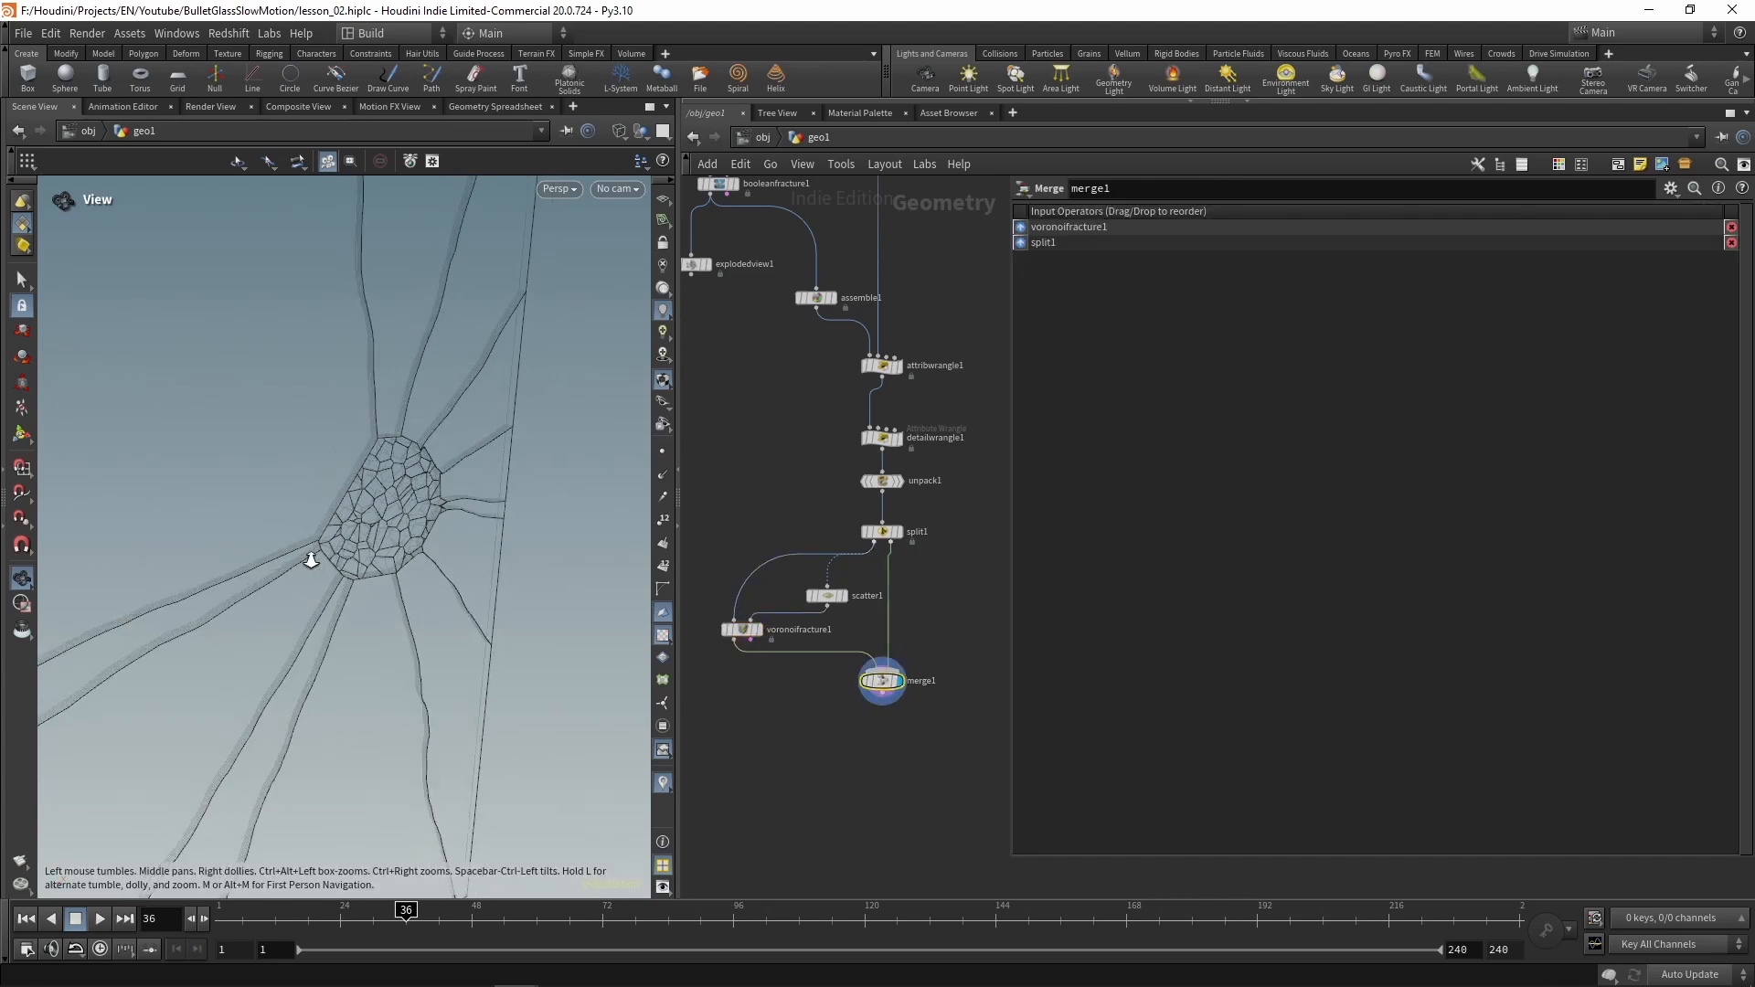
right_drag(311, 560, 70, 693)
drag(470, 487, 427, 509)
right_drag(426, 509, 606, 496)
Check the primitive name attribute of merge1 in the Geometry Spreadsheet, widening the name column, and return to the scene view
click(499, 107)
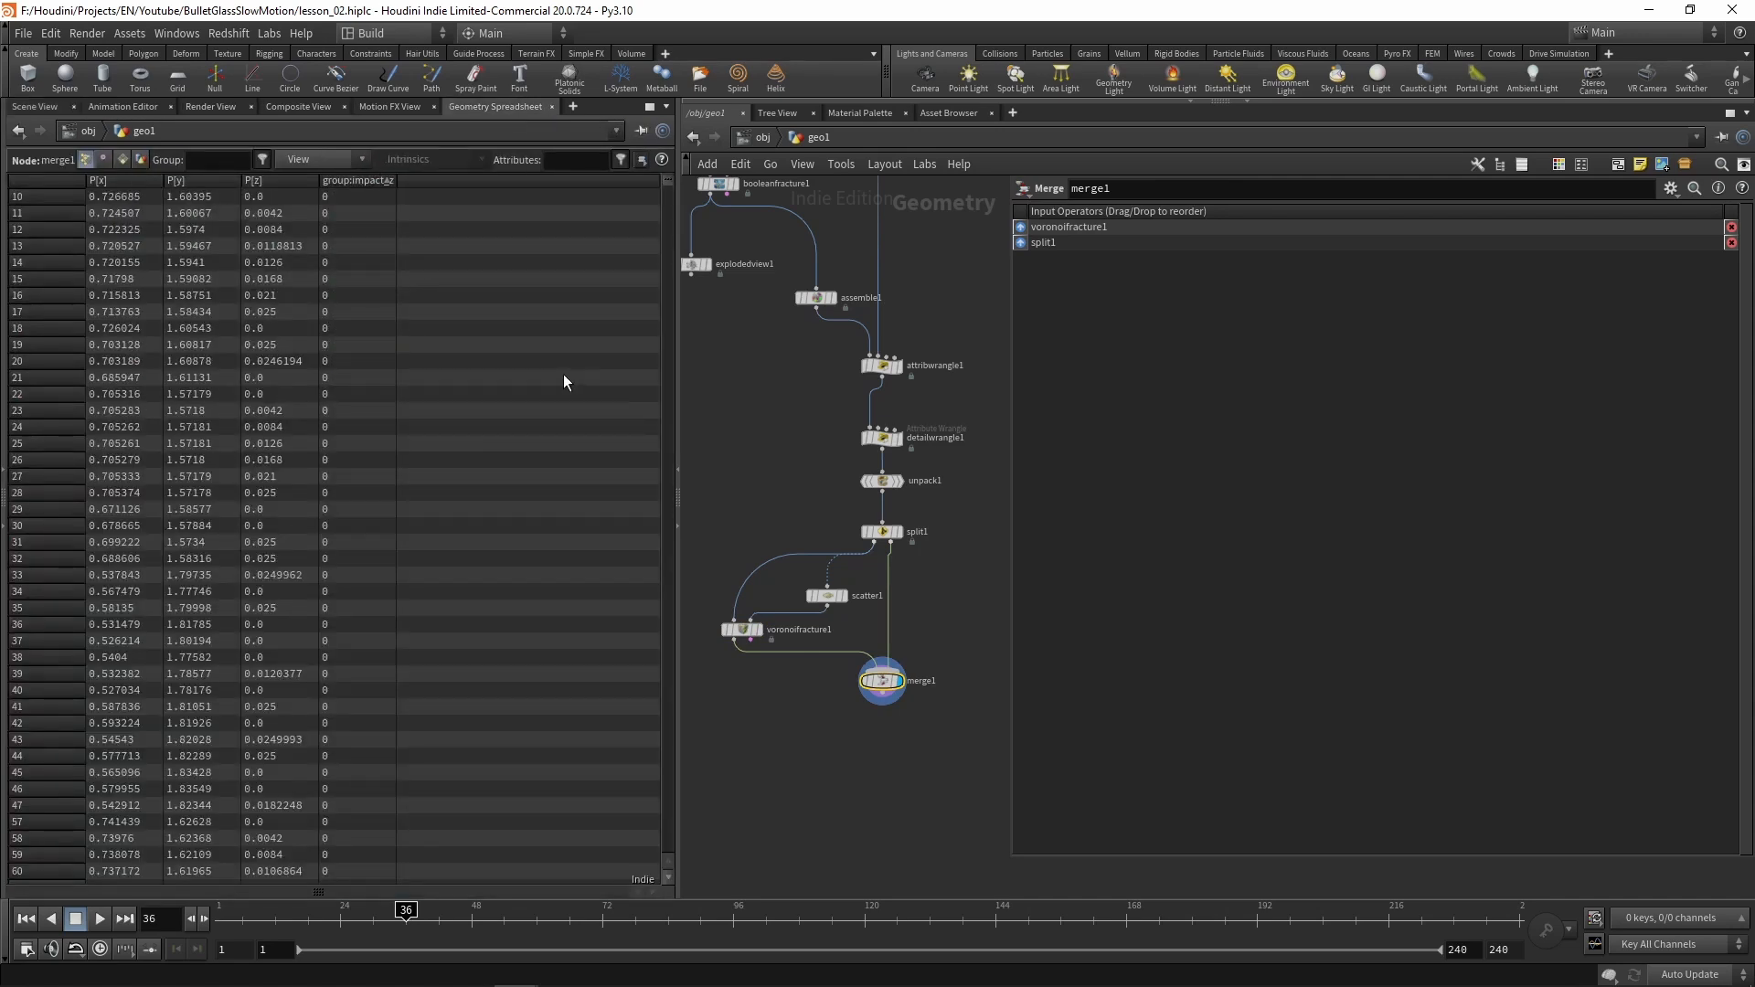
click(122, 160)
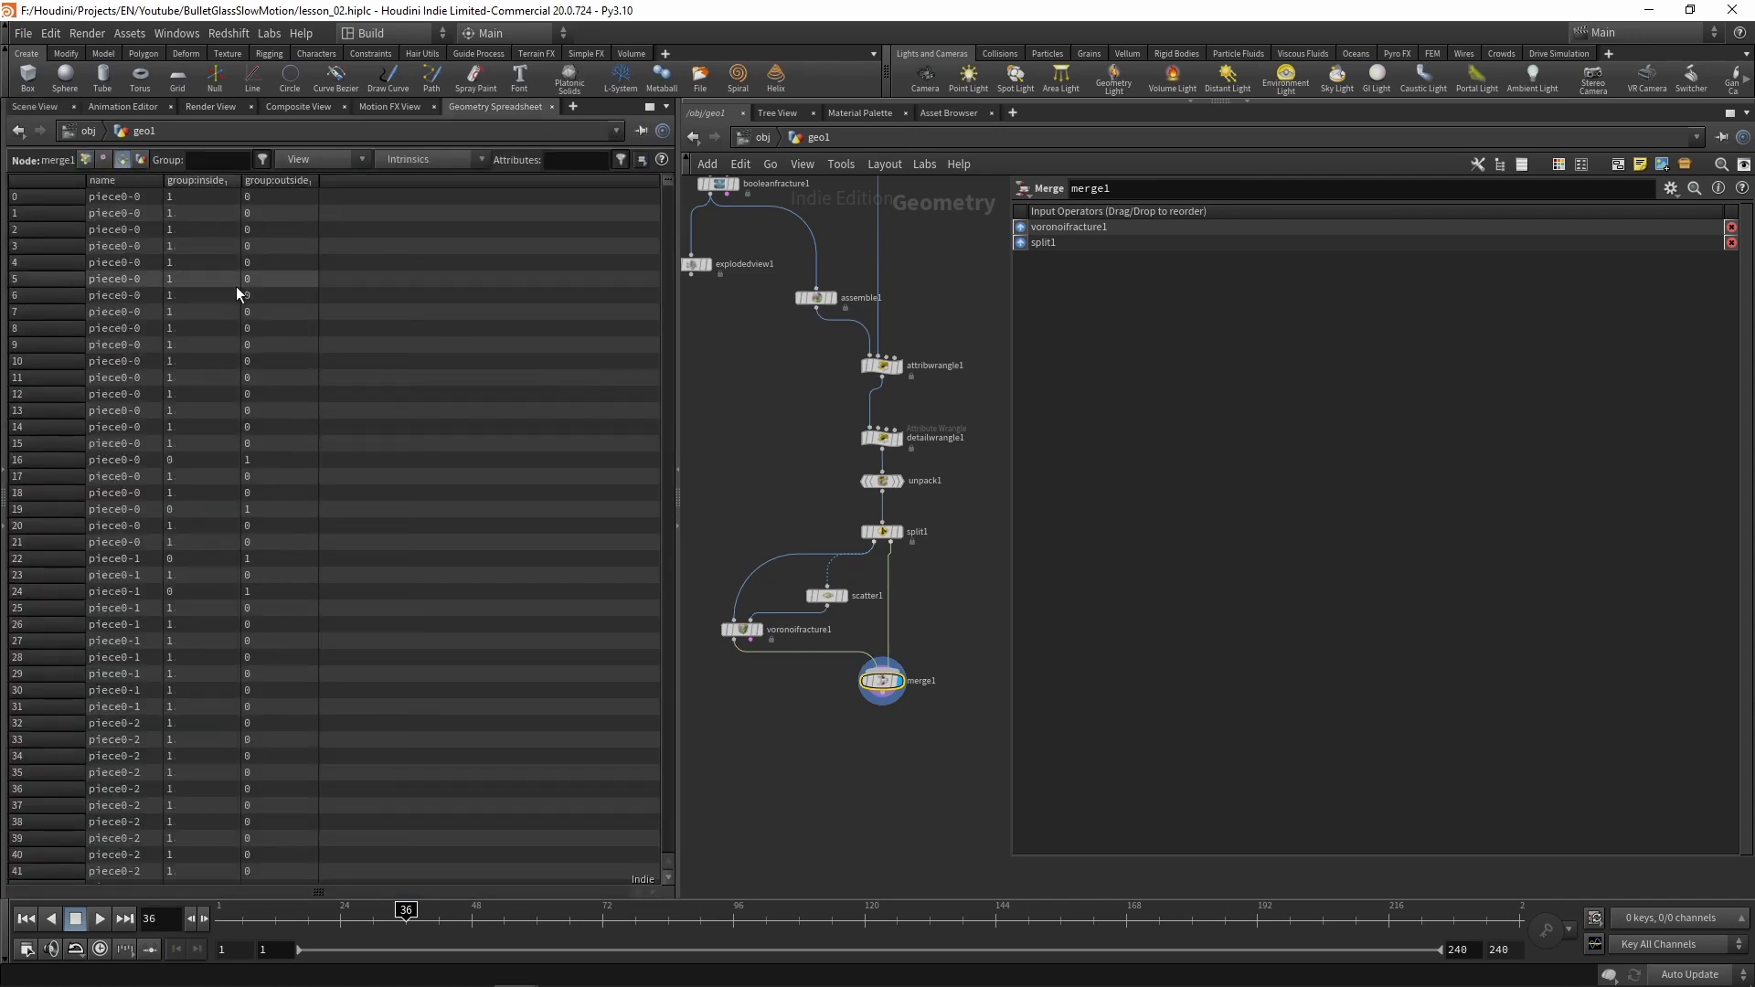
drag(159, 183, 186, 183)
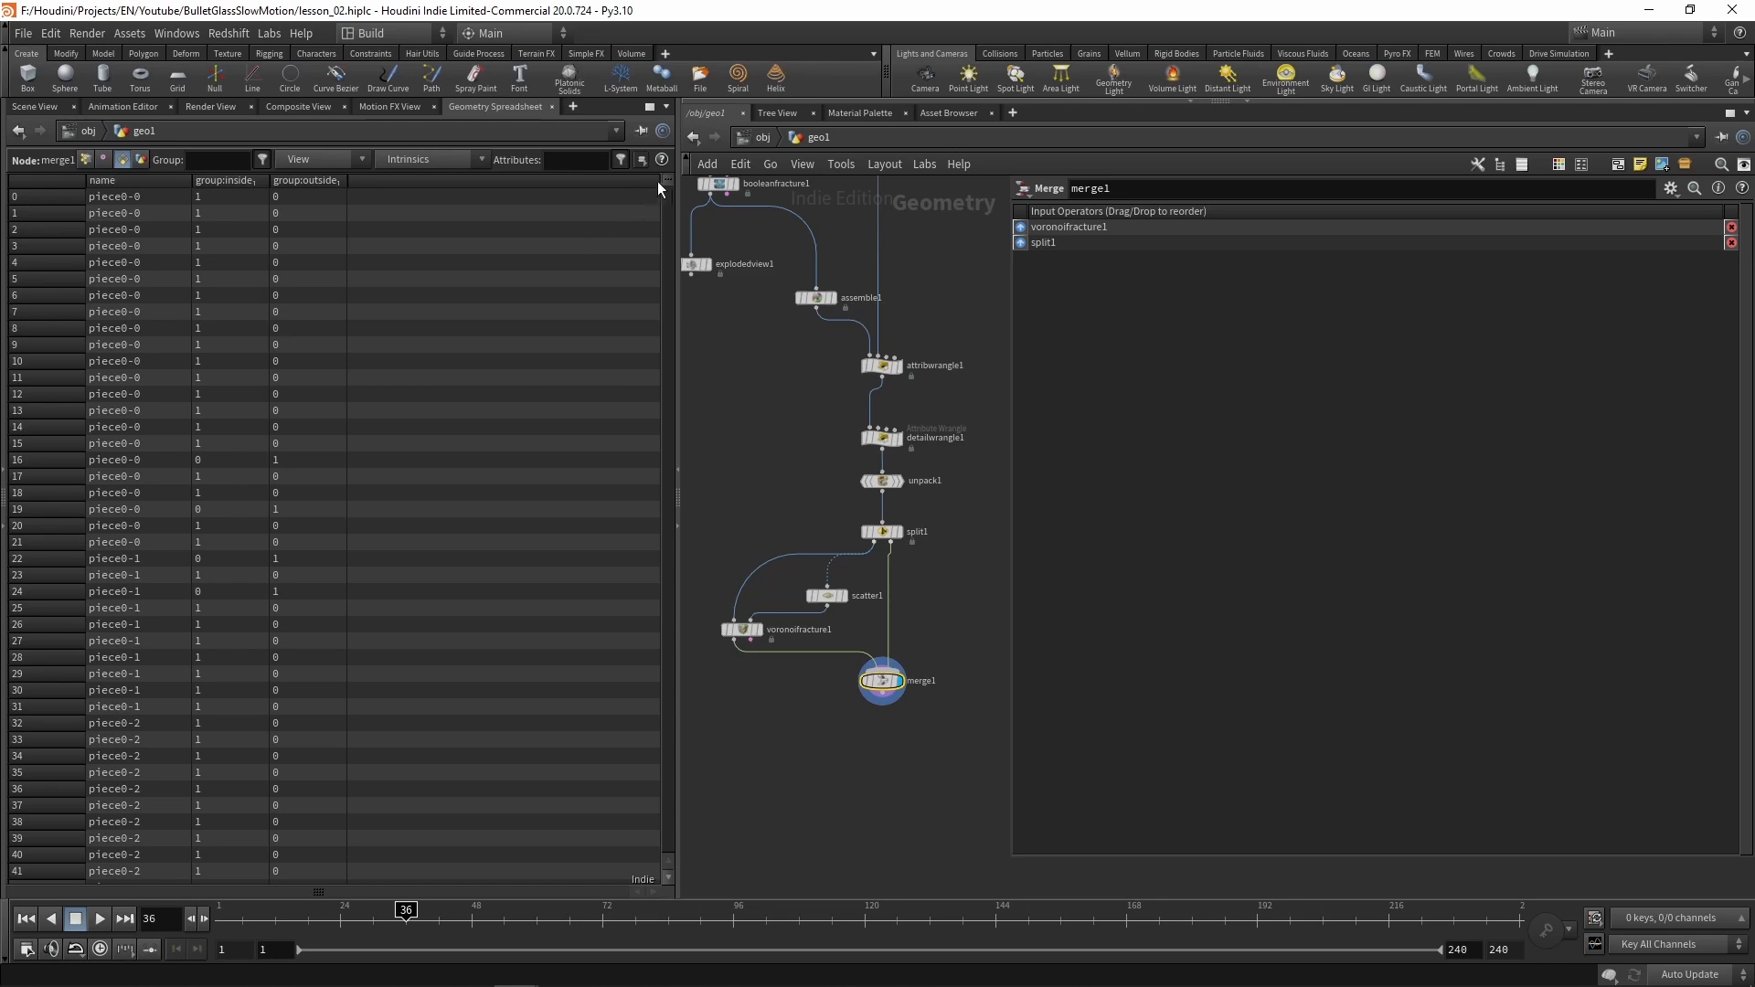
drag(667, 187, 717, 124)
click(29, 107)
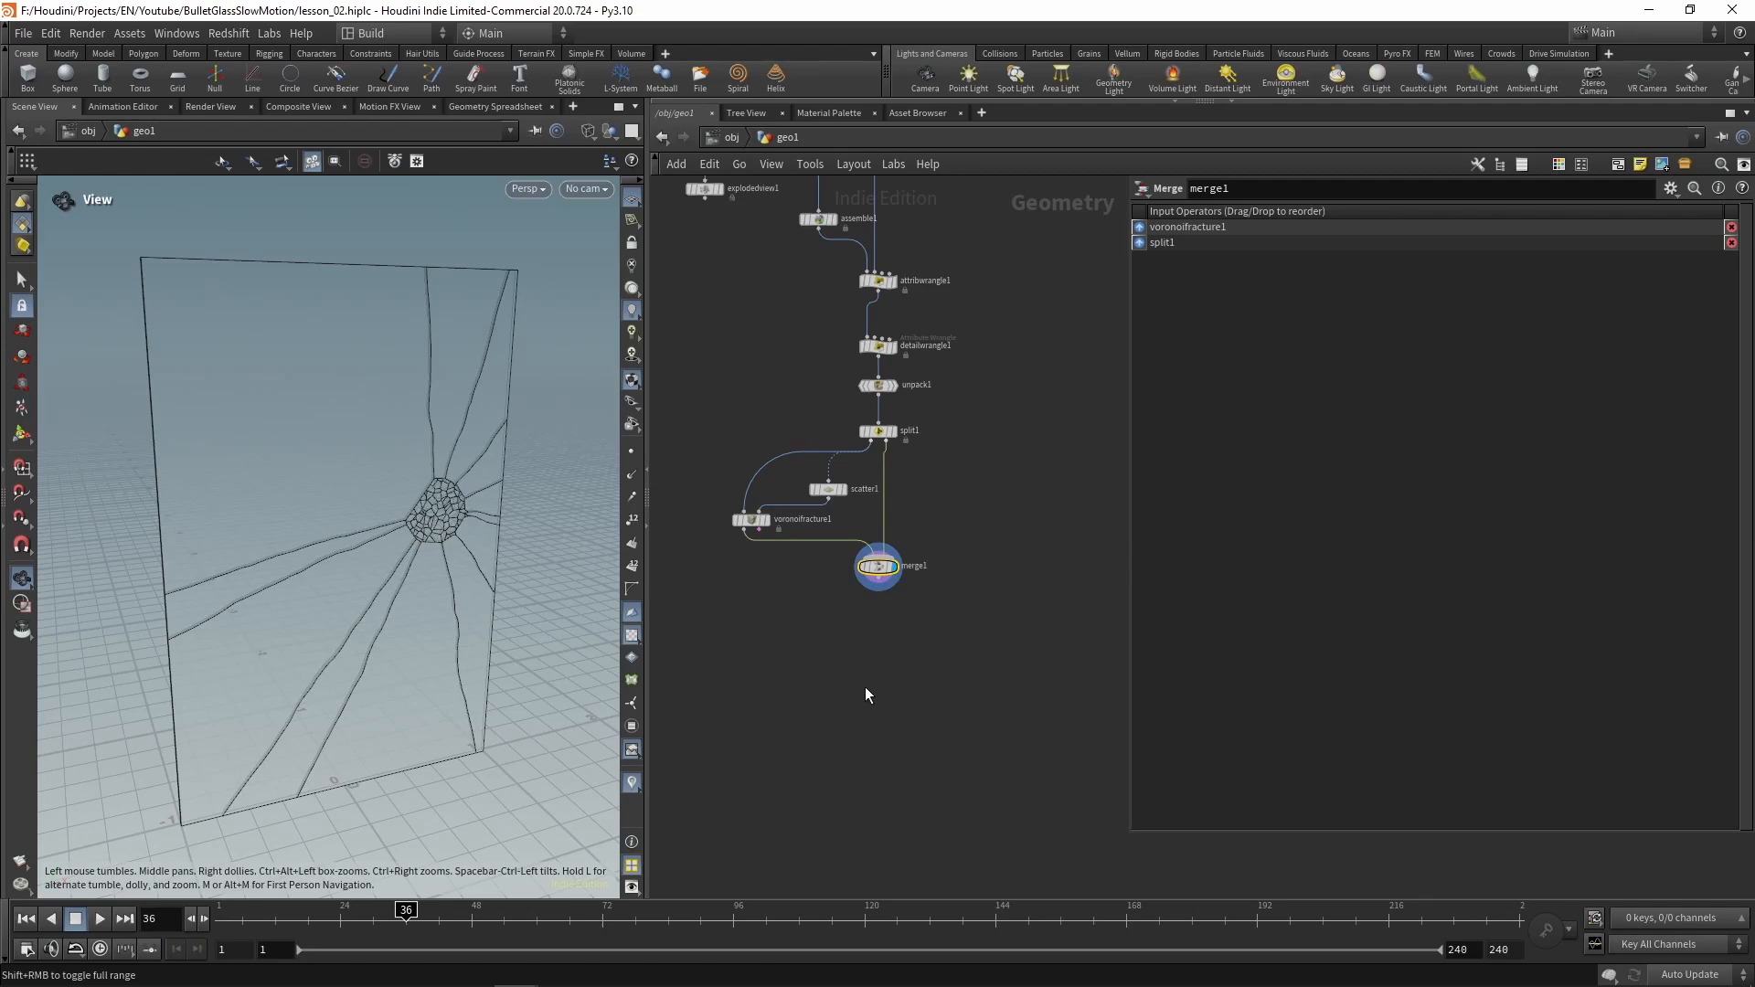
Insert a Group Create node between voronoifracture1 and merge1
key(Tab)
text(grou)
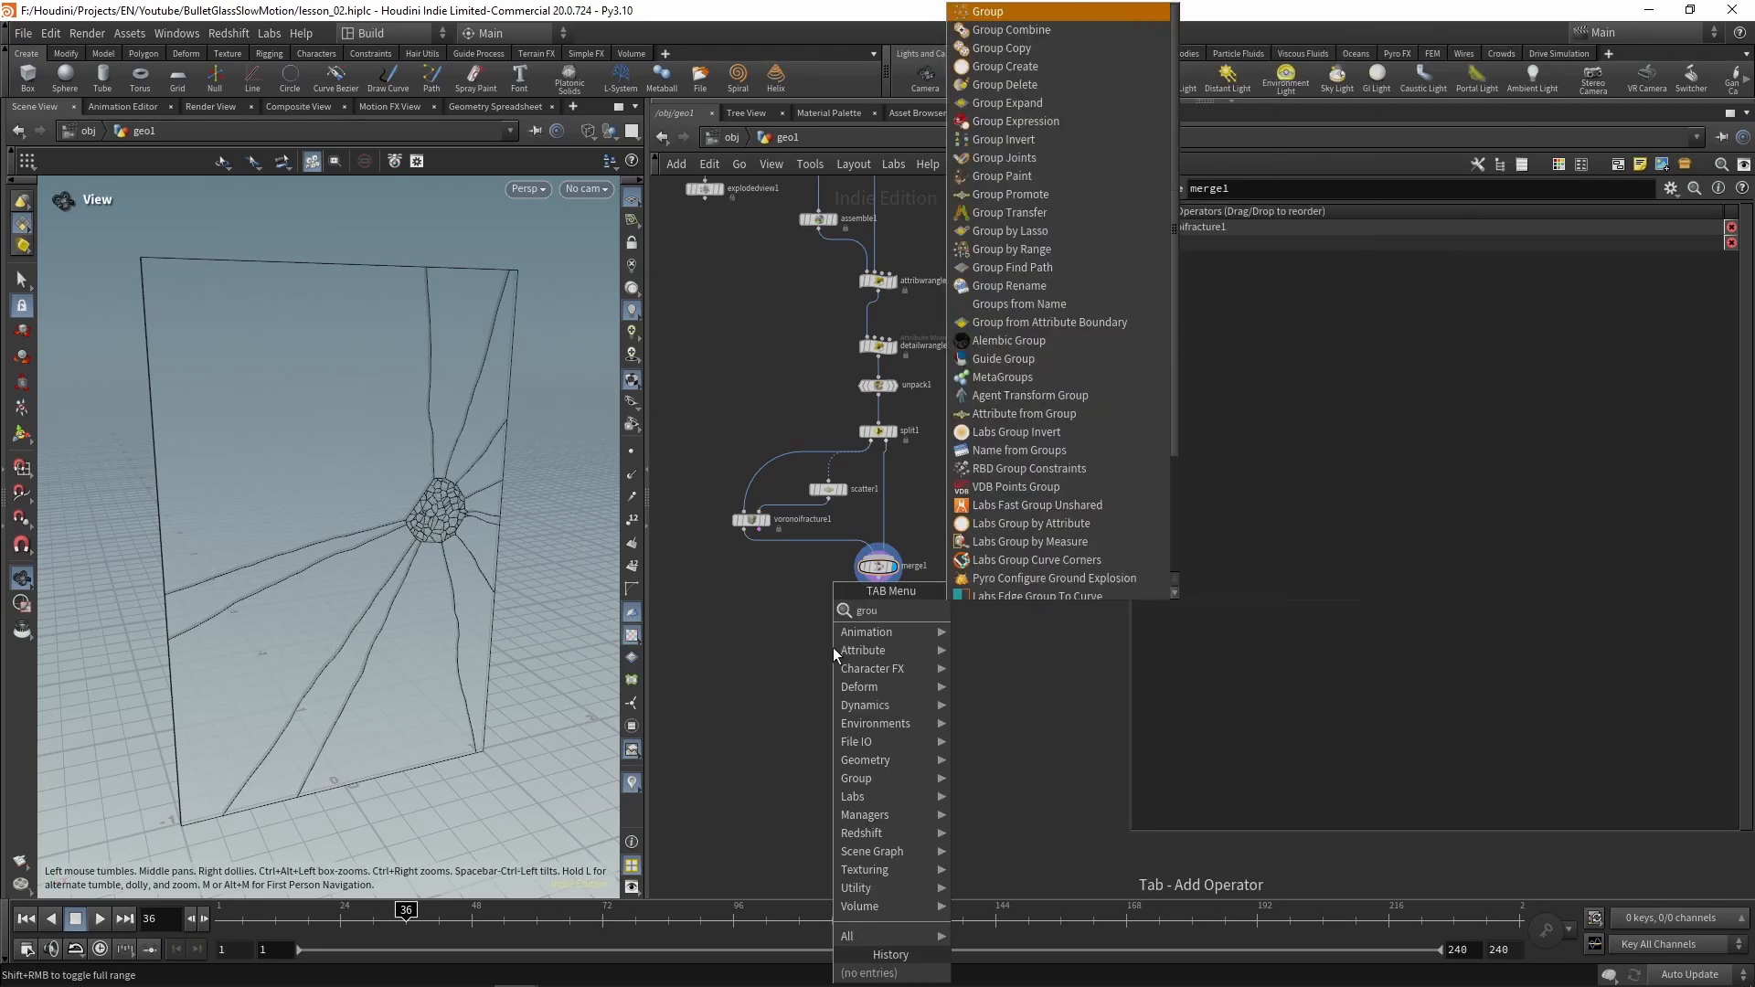
key(Return)
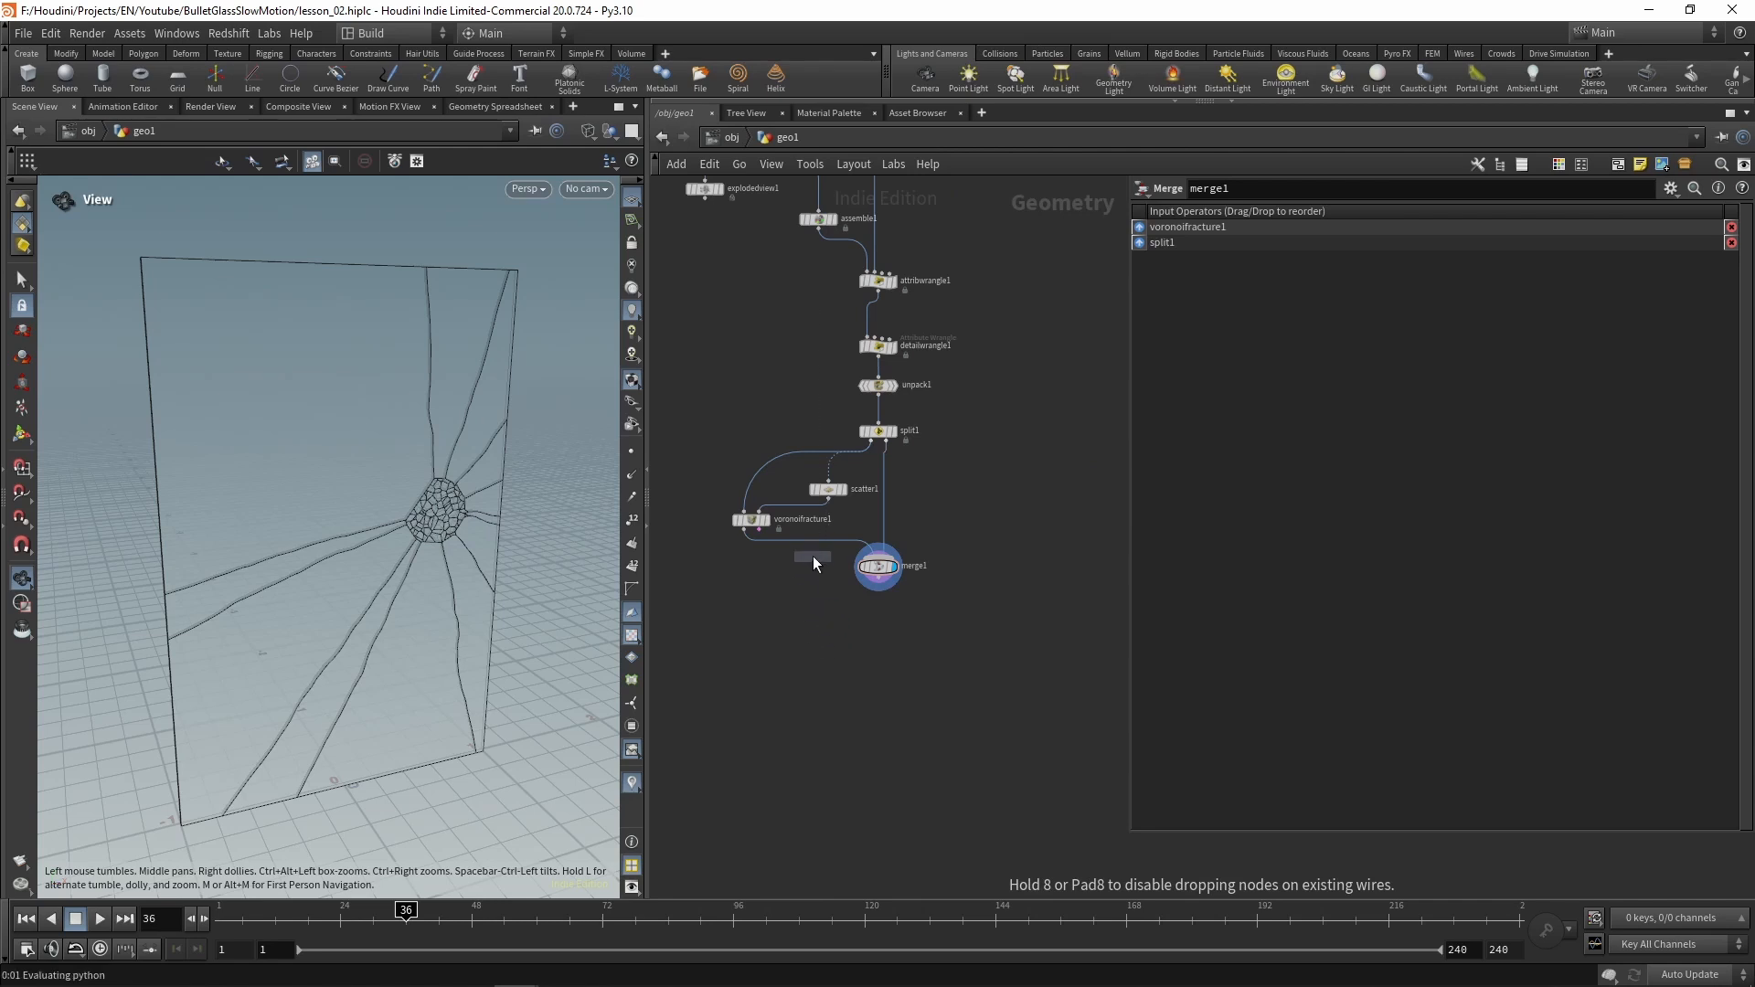
click(813, 539)
drag(814, 554, 792, 566)
Name the new group impact_zone with group type Points, and make room between the group node and merge1
double_click(1292, 213)
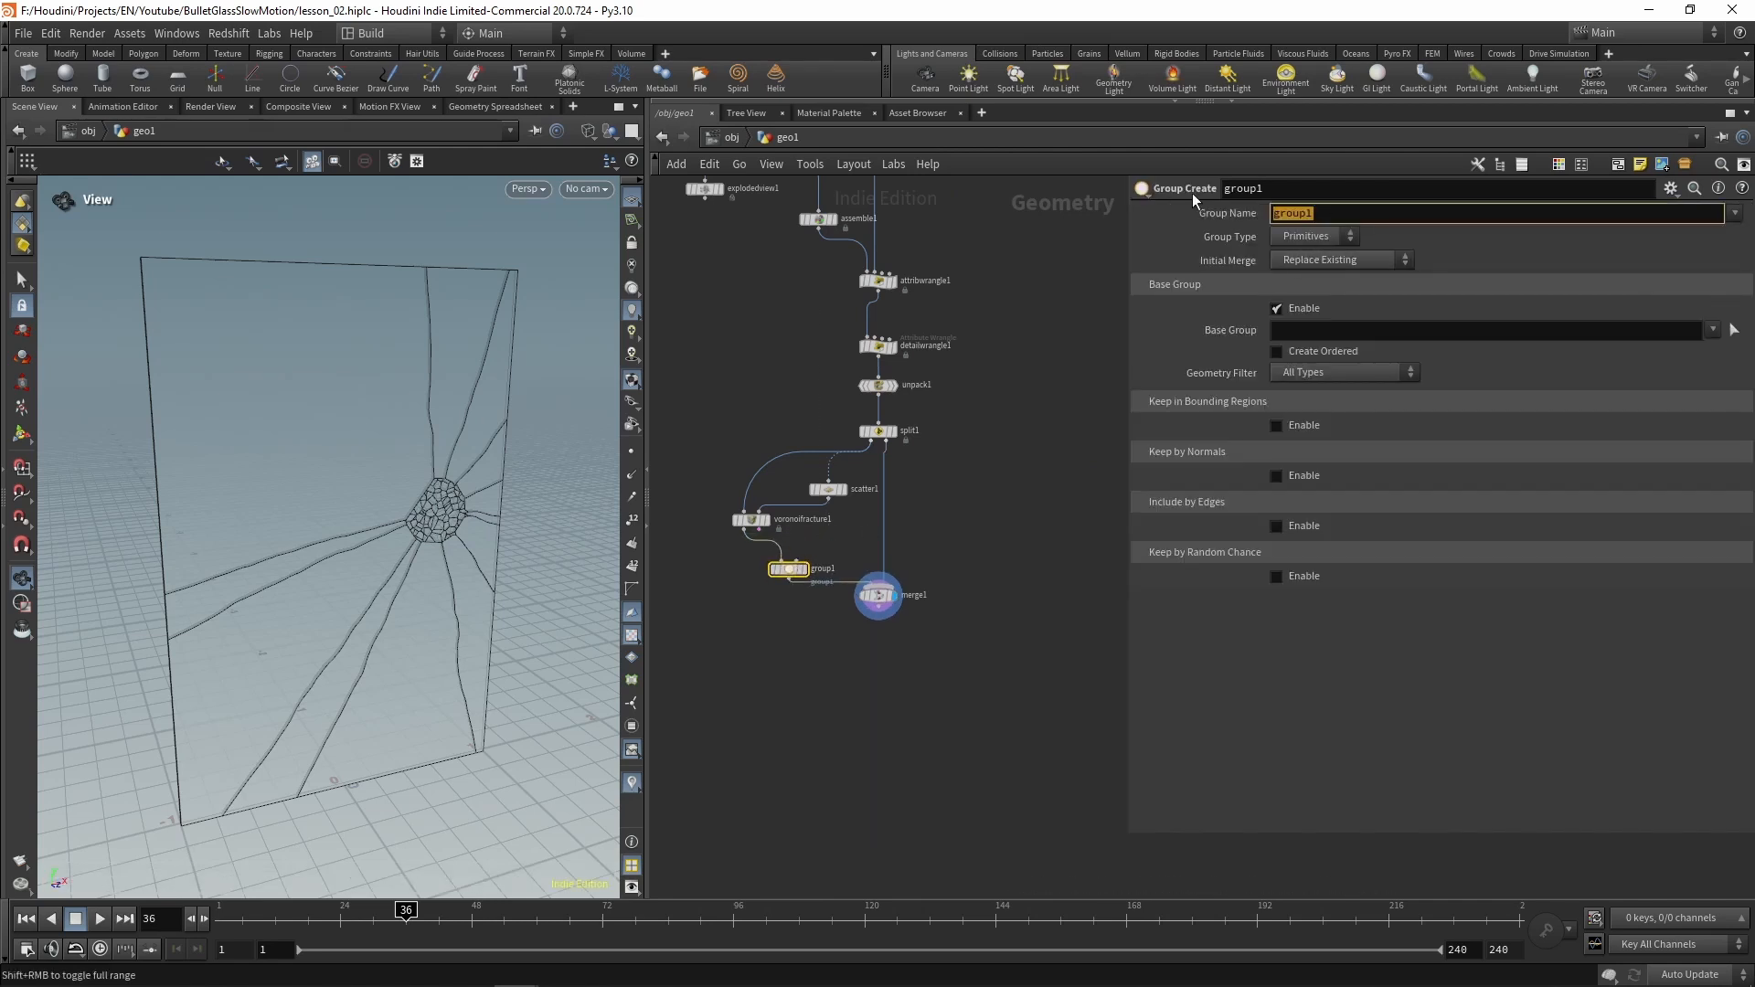
text(impact_zone)
click(1307, 234)
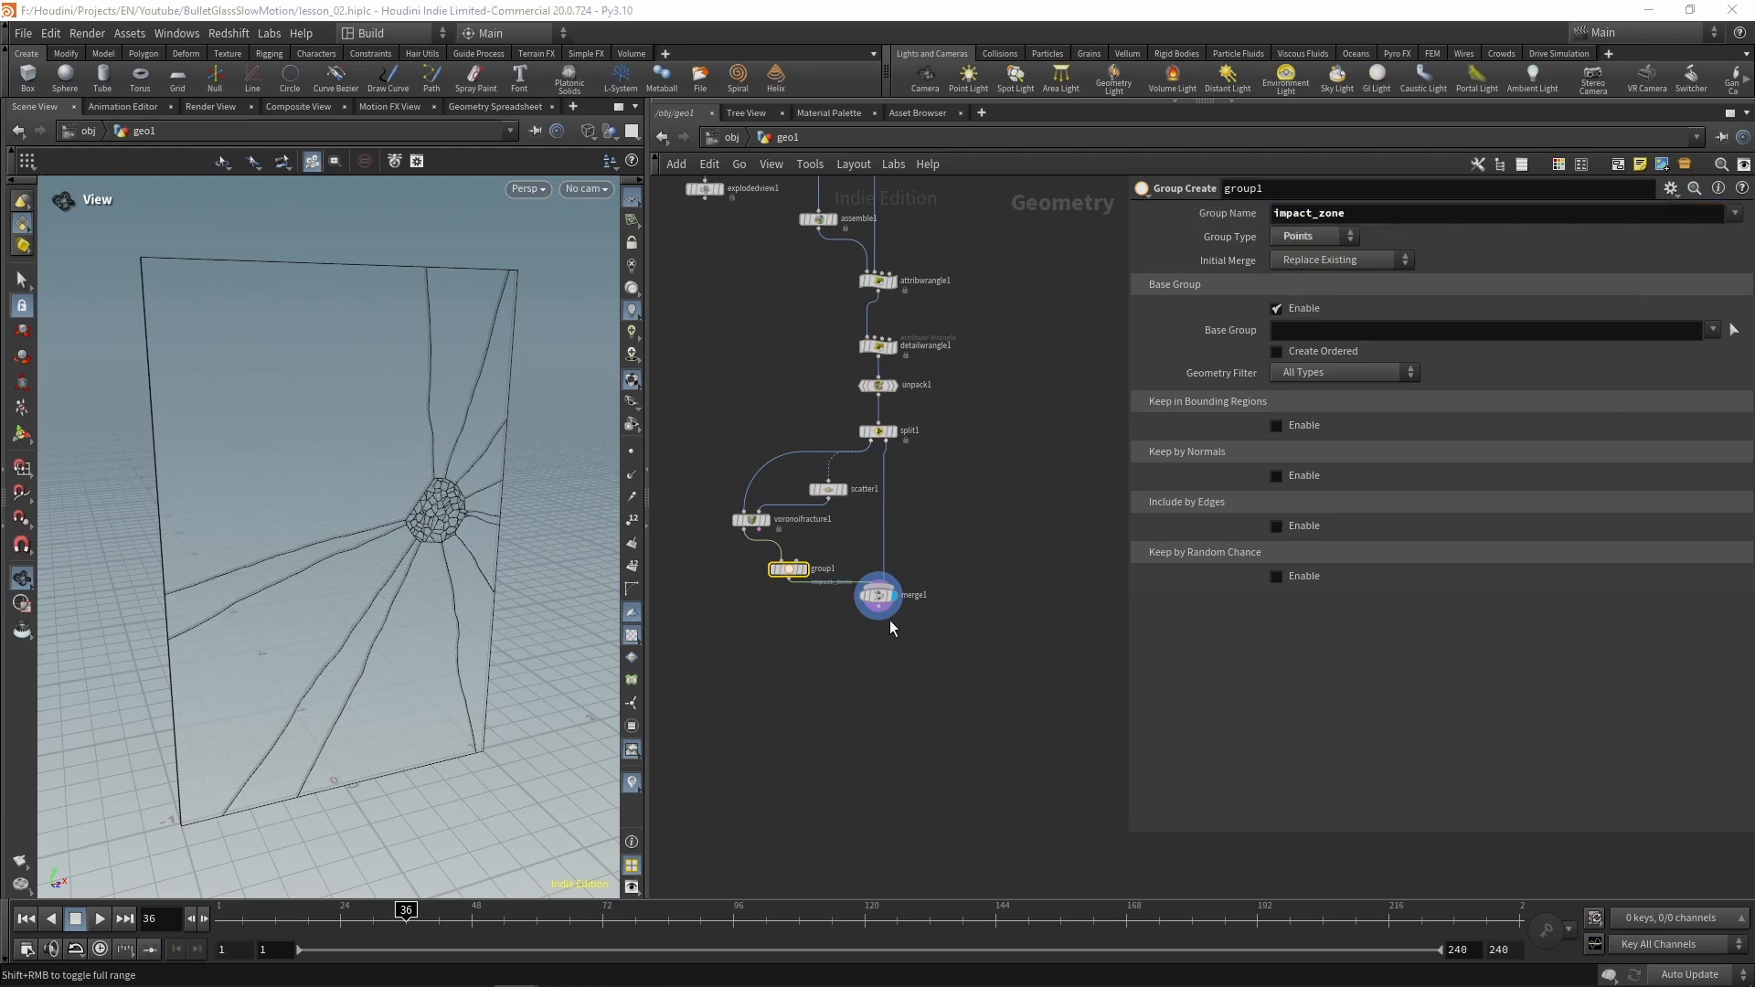
mouse_move(890, 627)
mouse_down()
mouse_move(889, 608)
mouse_move(883, 647)
mouse_up()
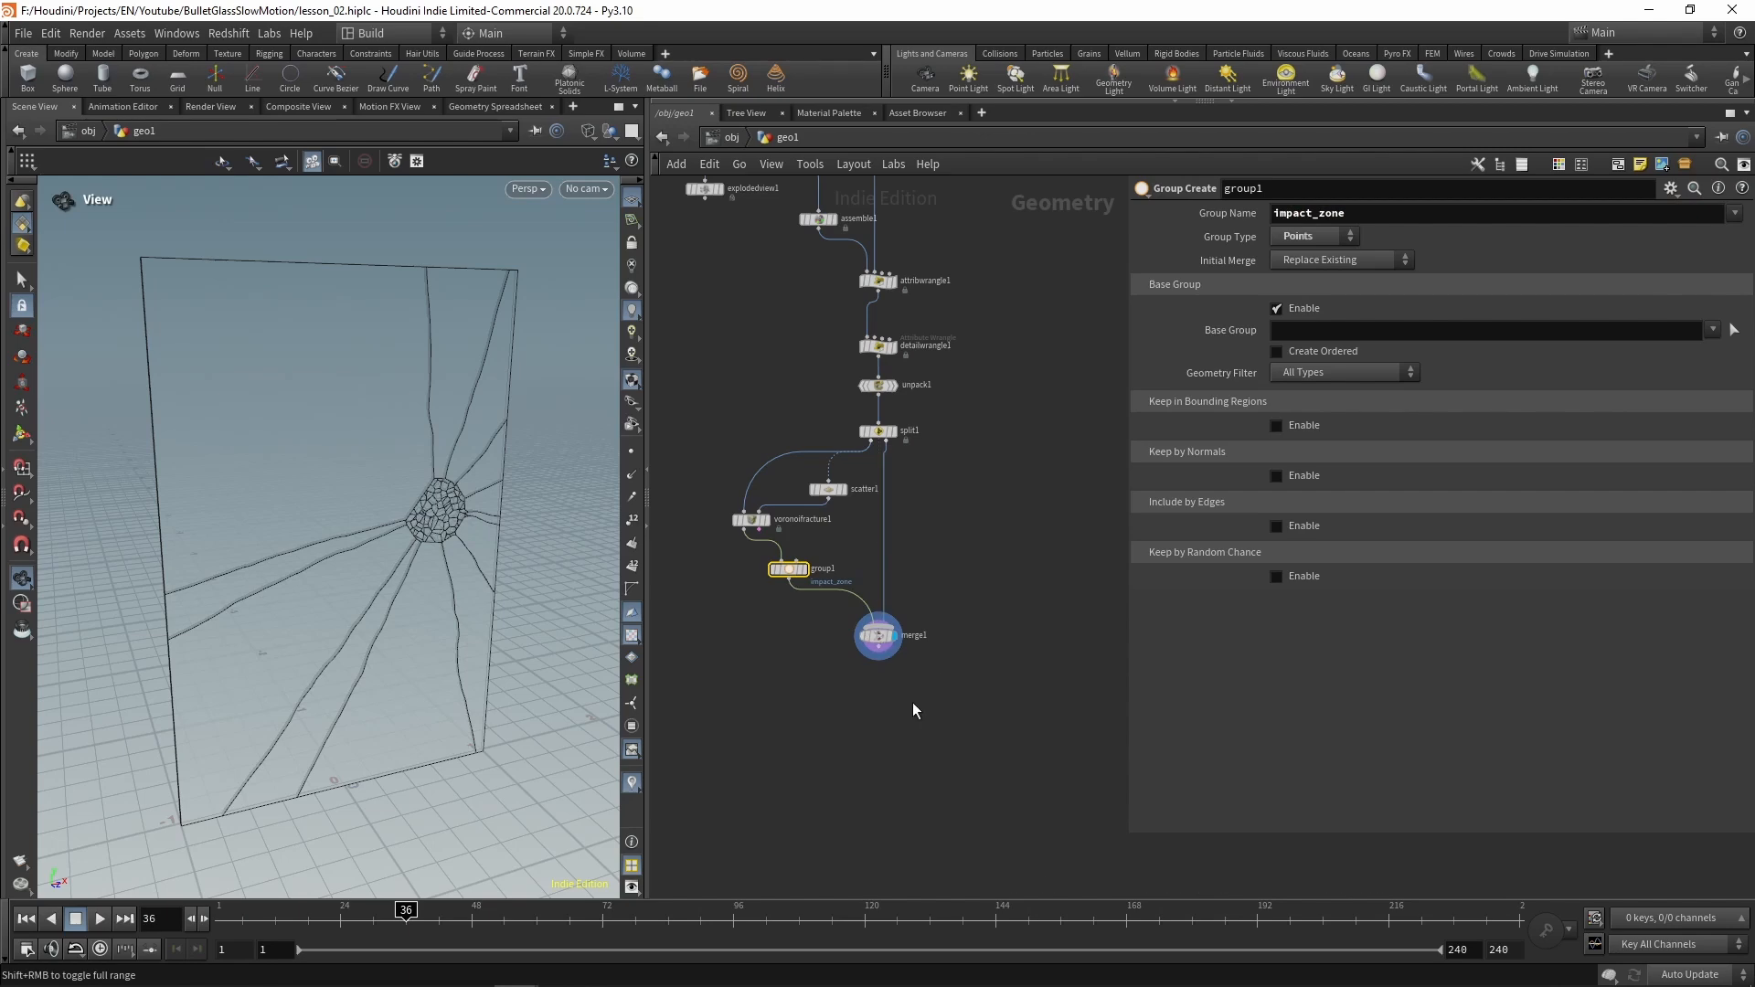
Append an RBD Connected Faces node to merge1 and display its output
key(Tab)
text(rbd)
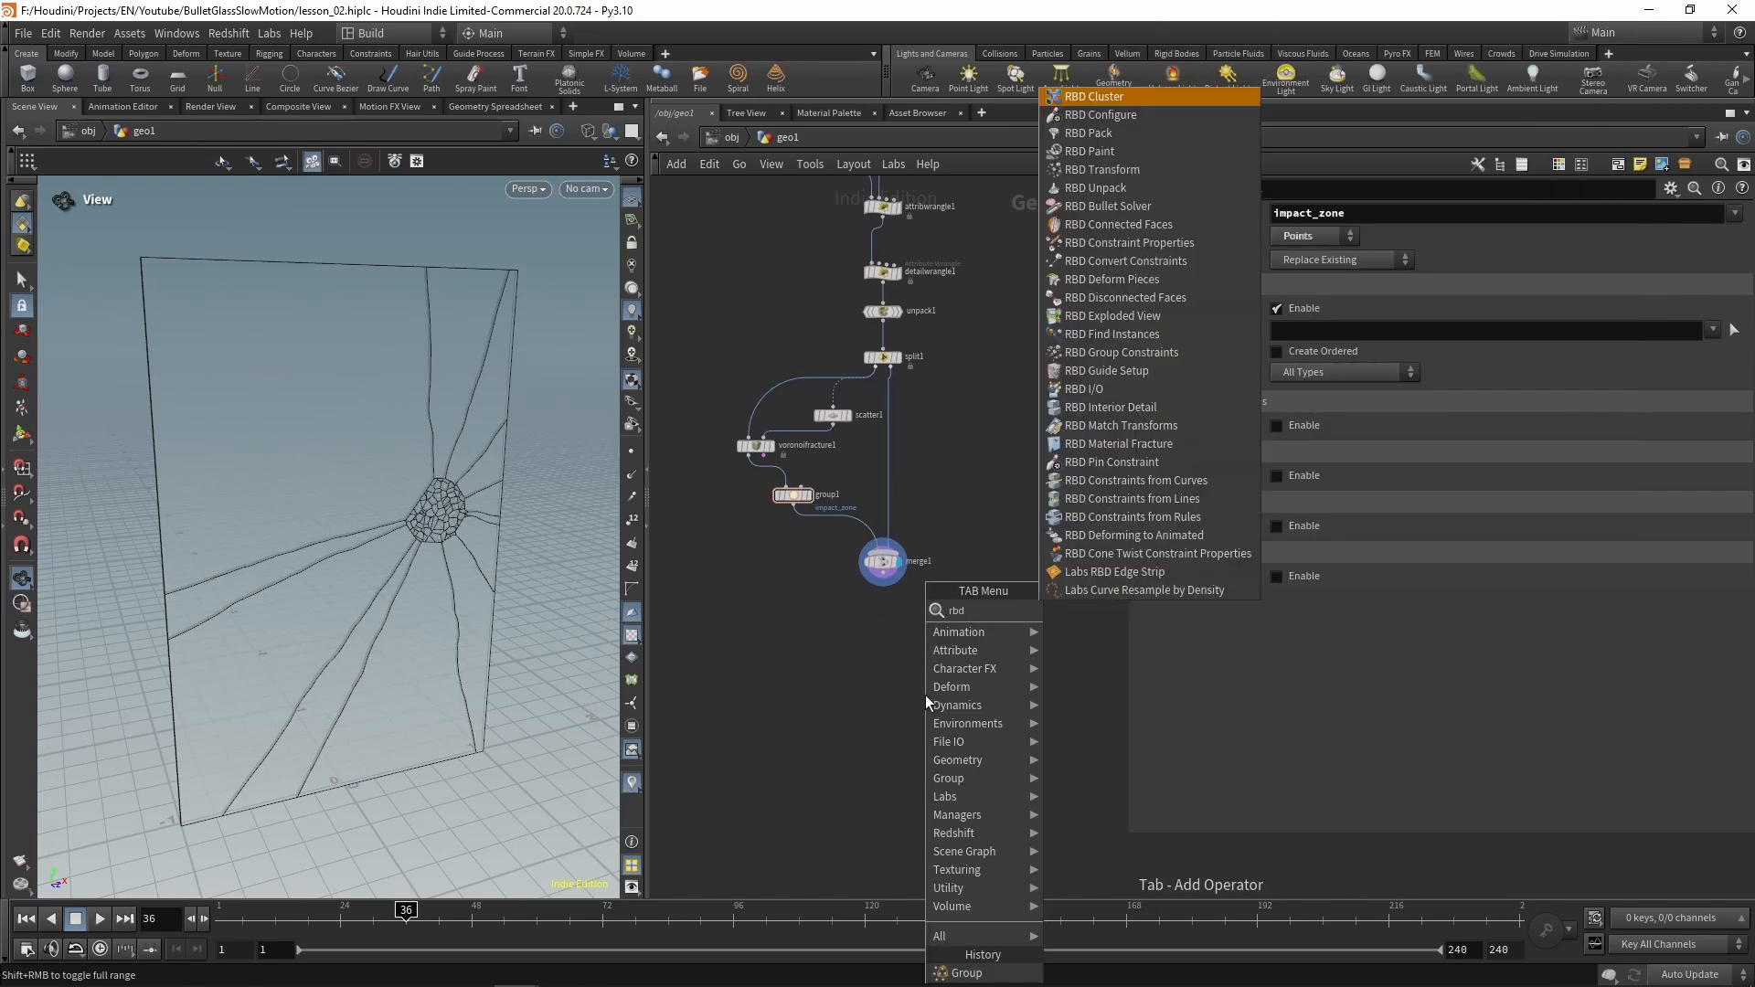
text(conne)
key(Return)
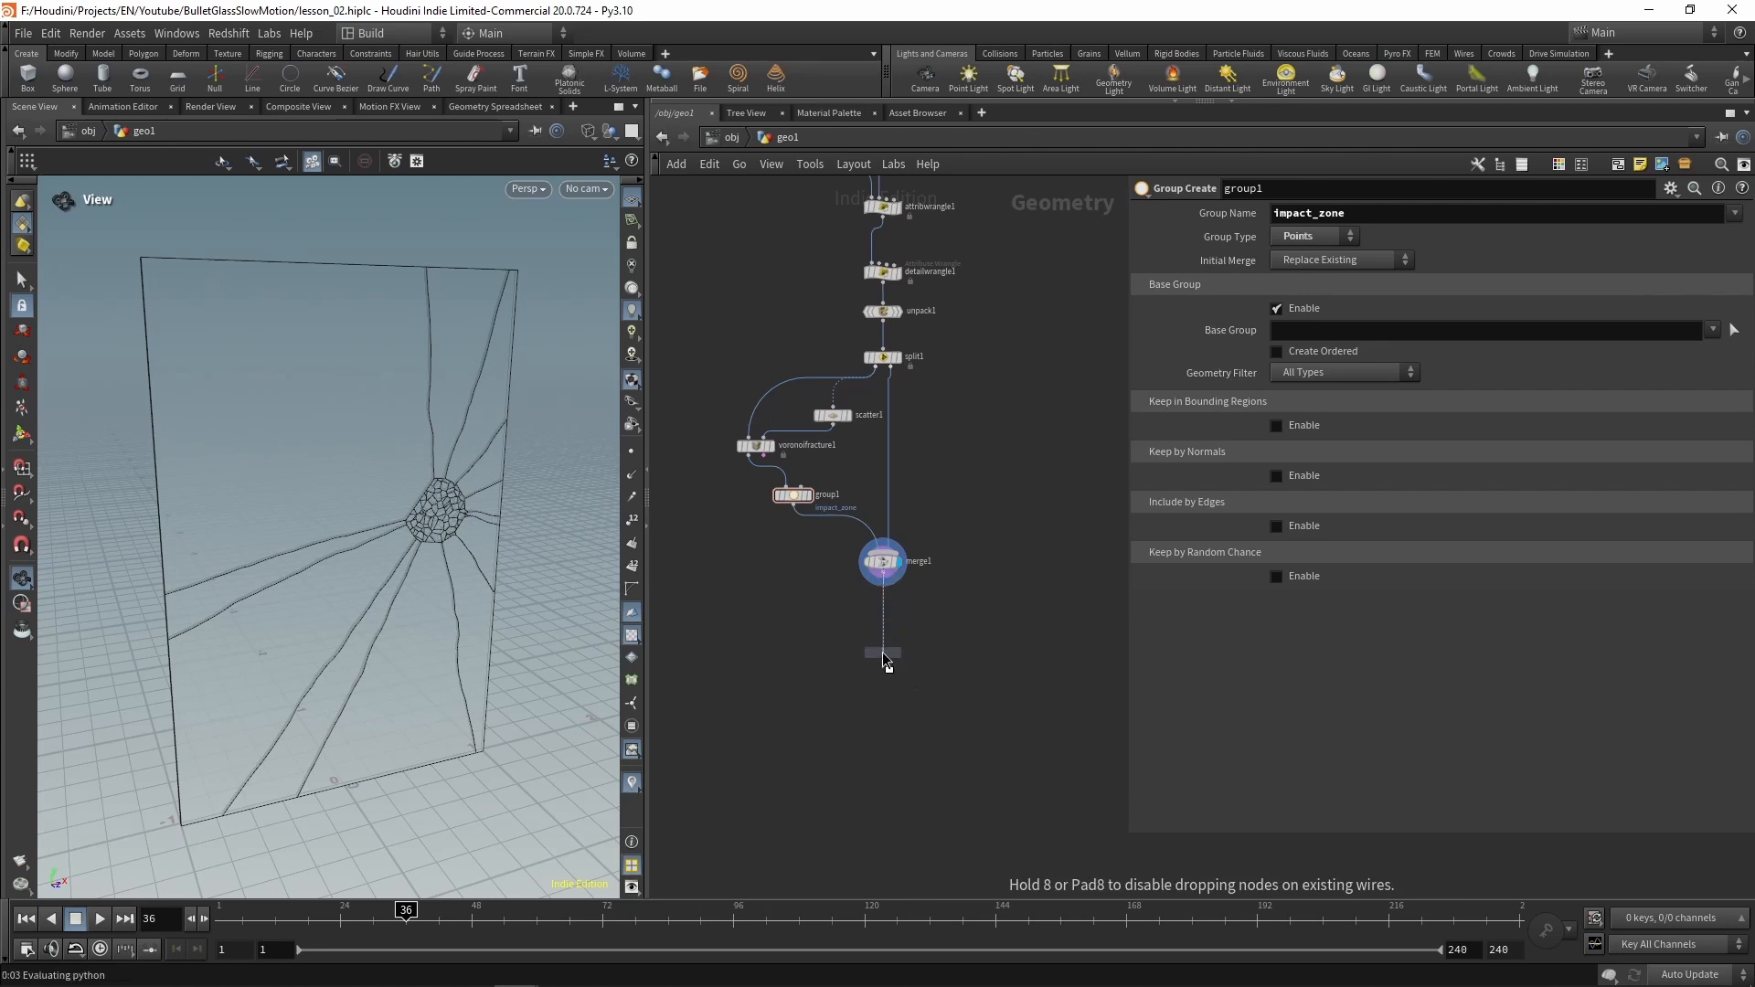
click(885, 659)
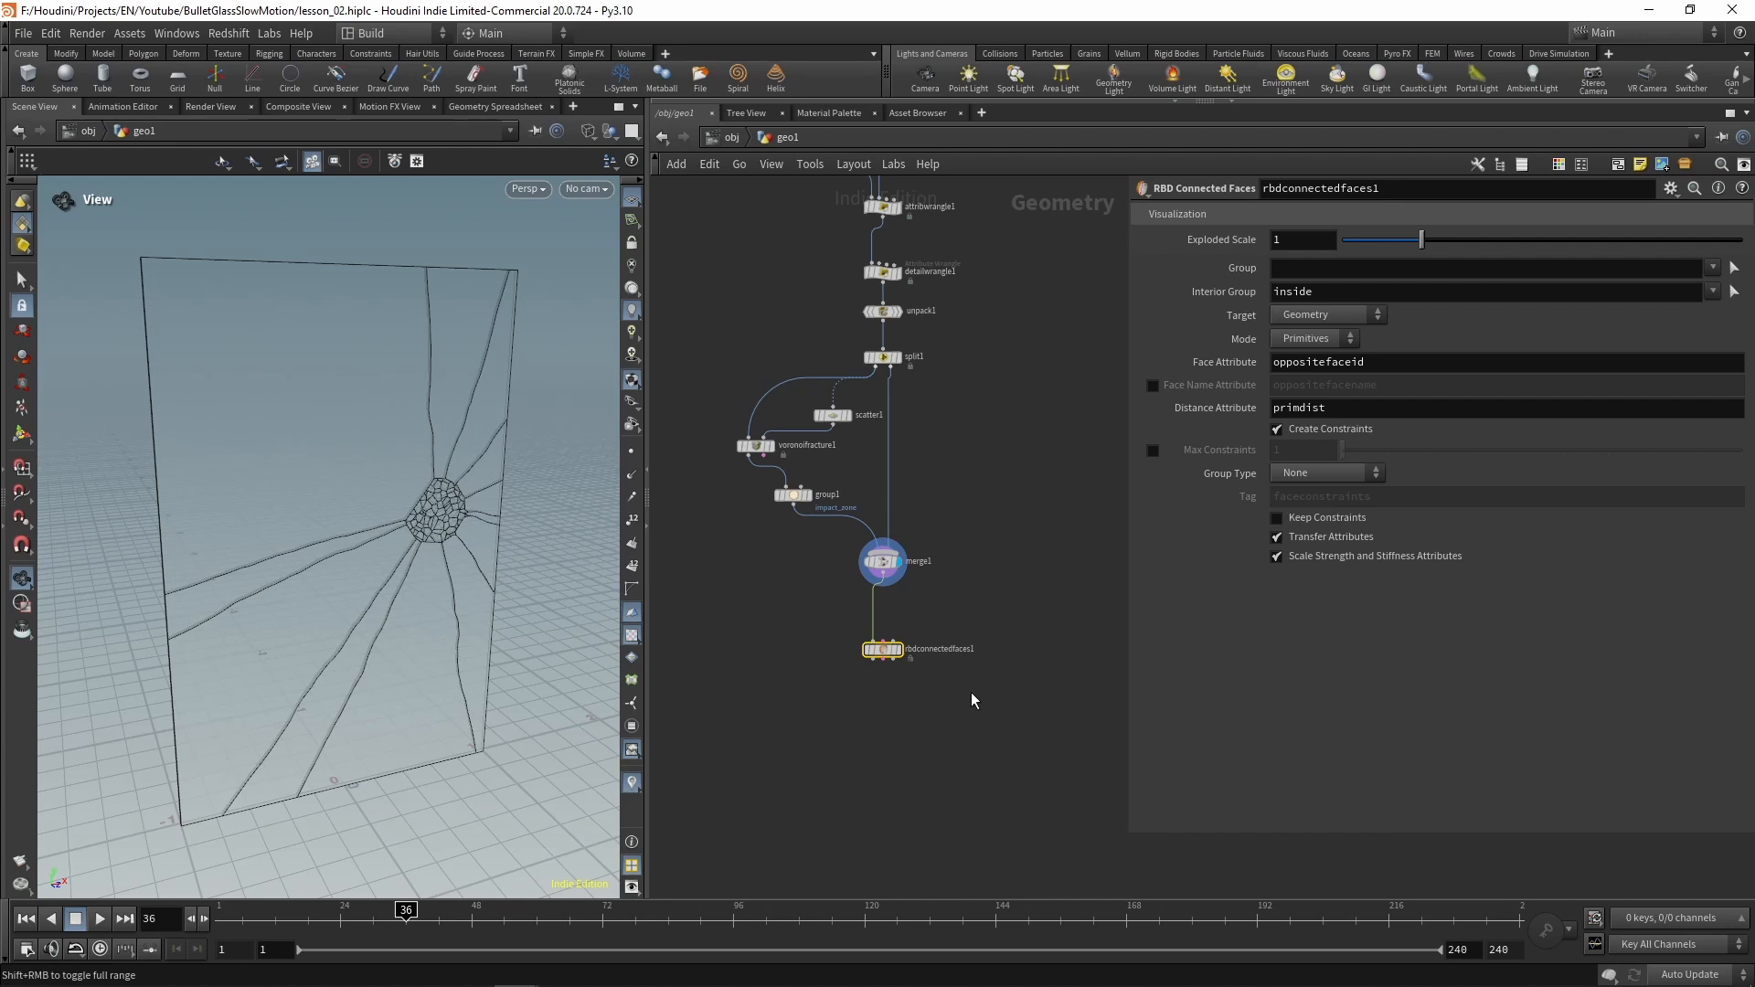
click(898, 651)
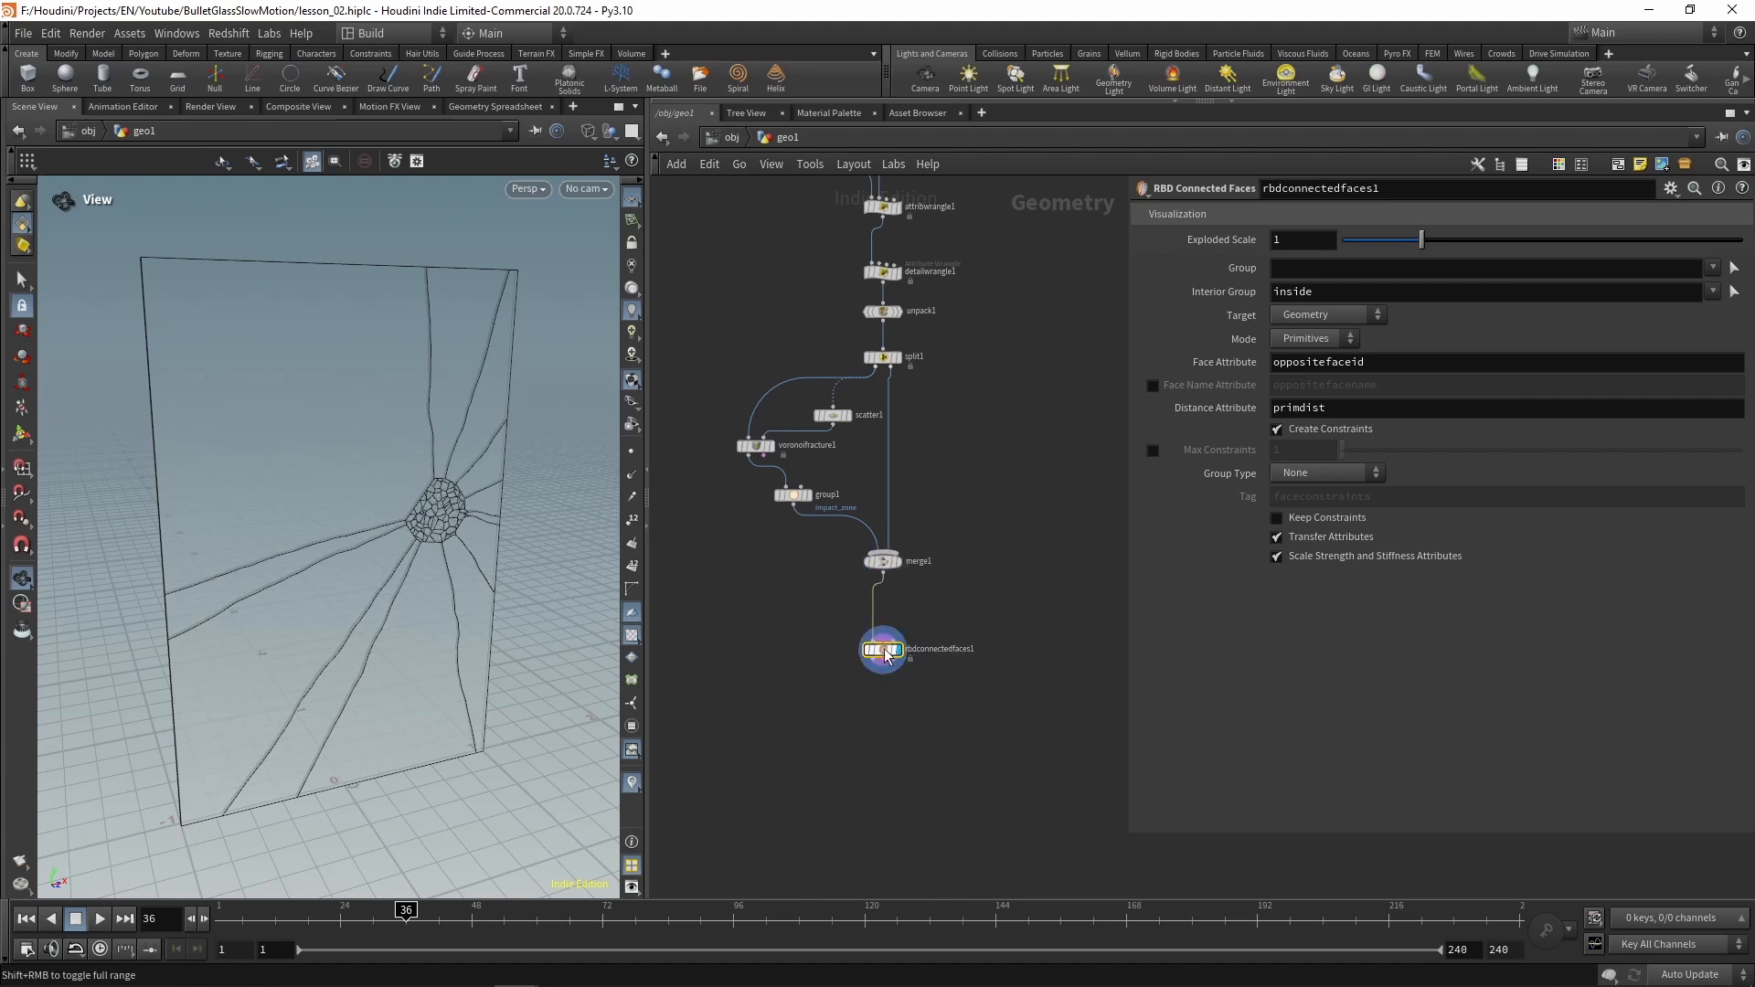
Examine the primitive attributes of rbdconnectedfaces1 in the Geometry Spreadsheet and consult the simulation workflow sketch in the browser
click(481, 108)
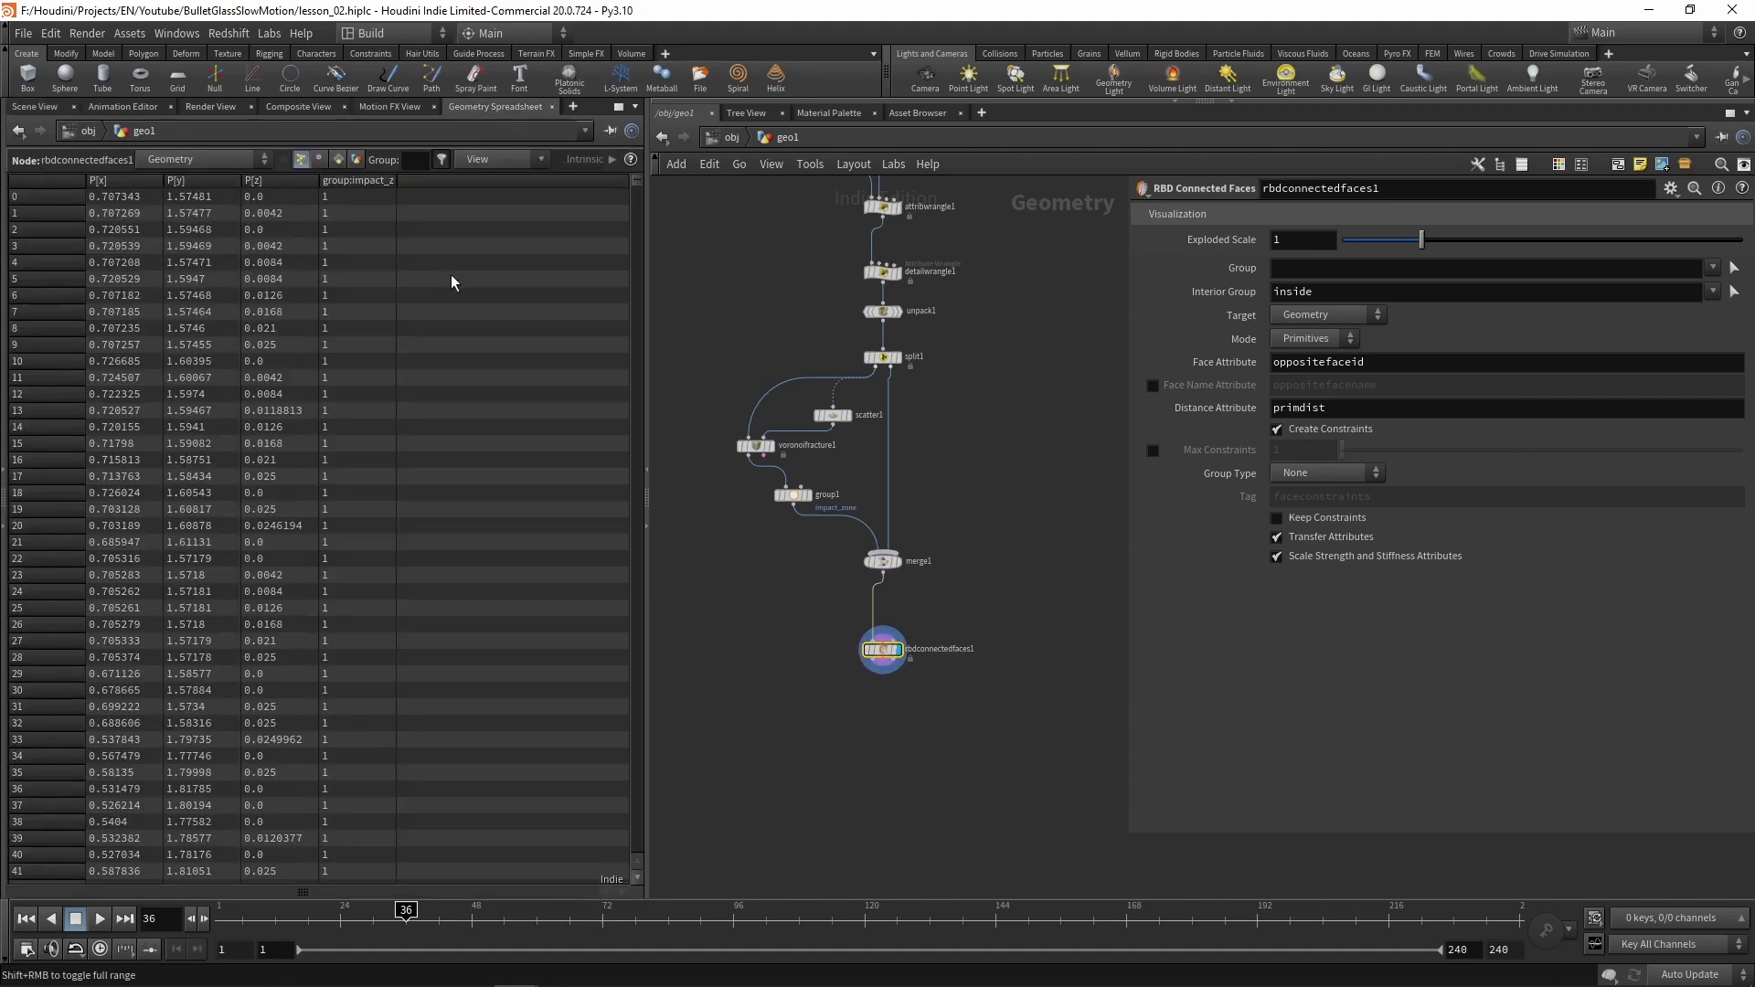
click(339, 159)
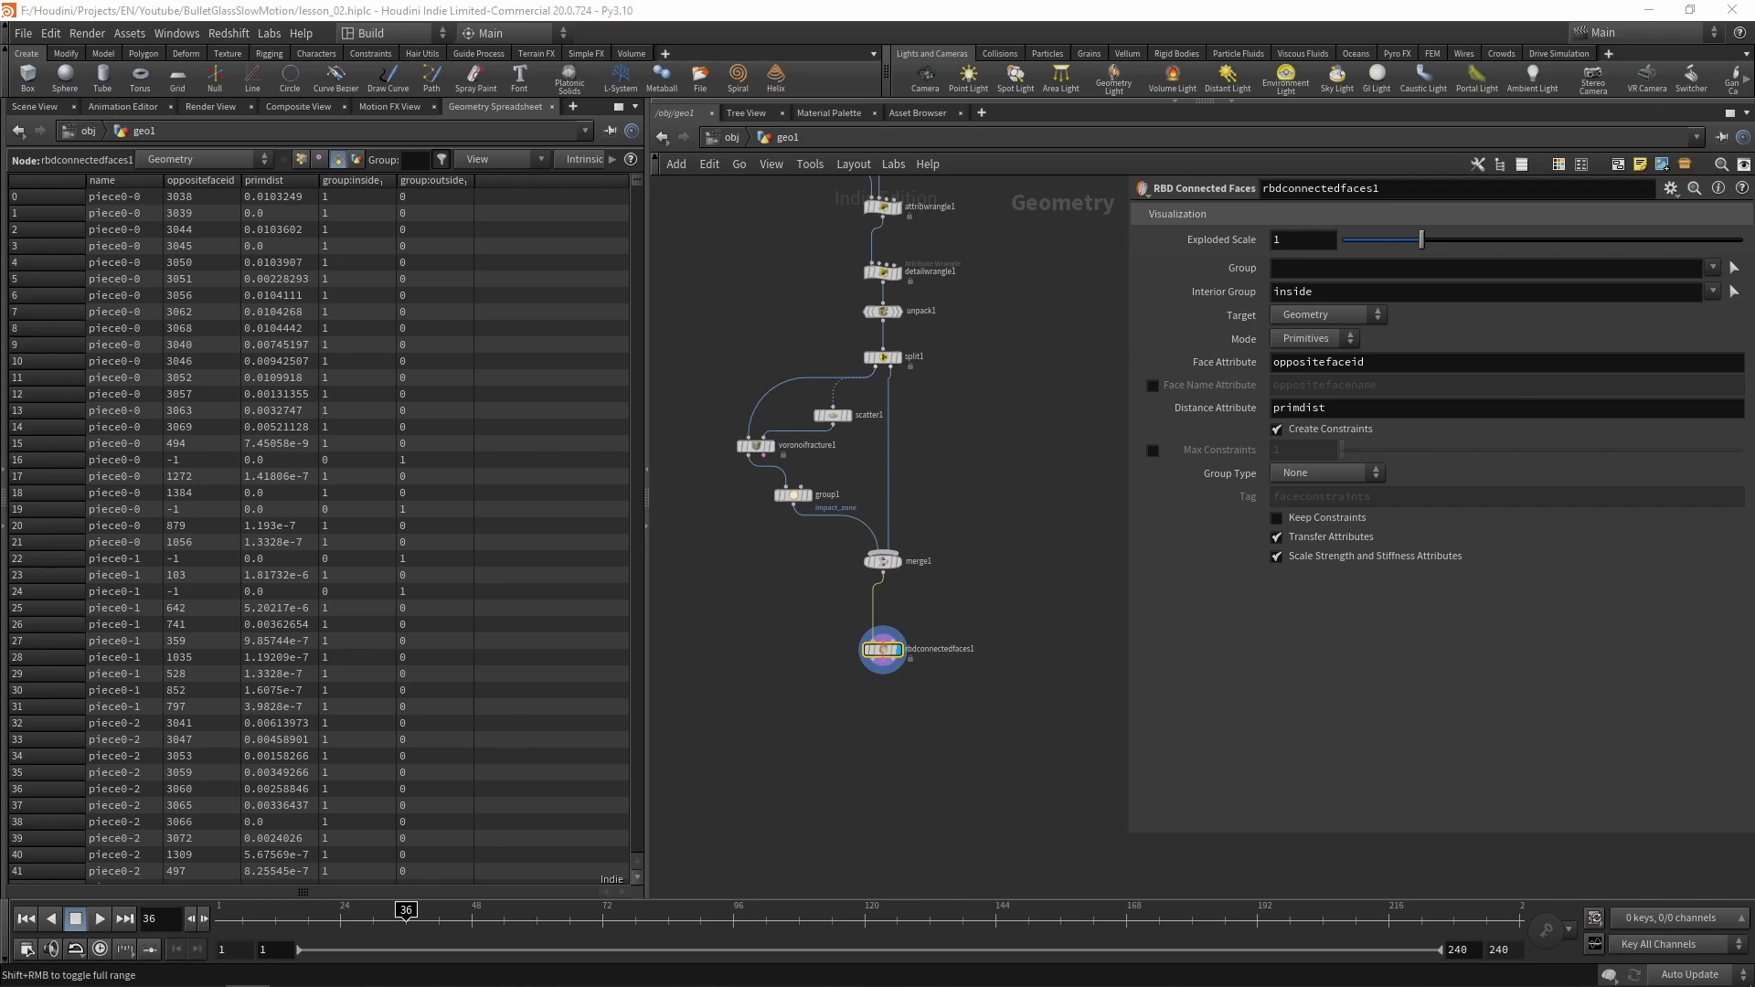
key(alt+Tab)
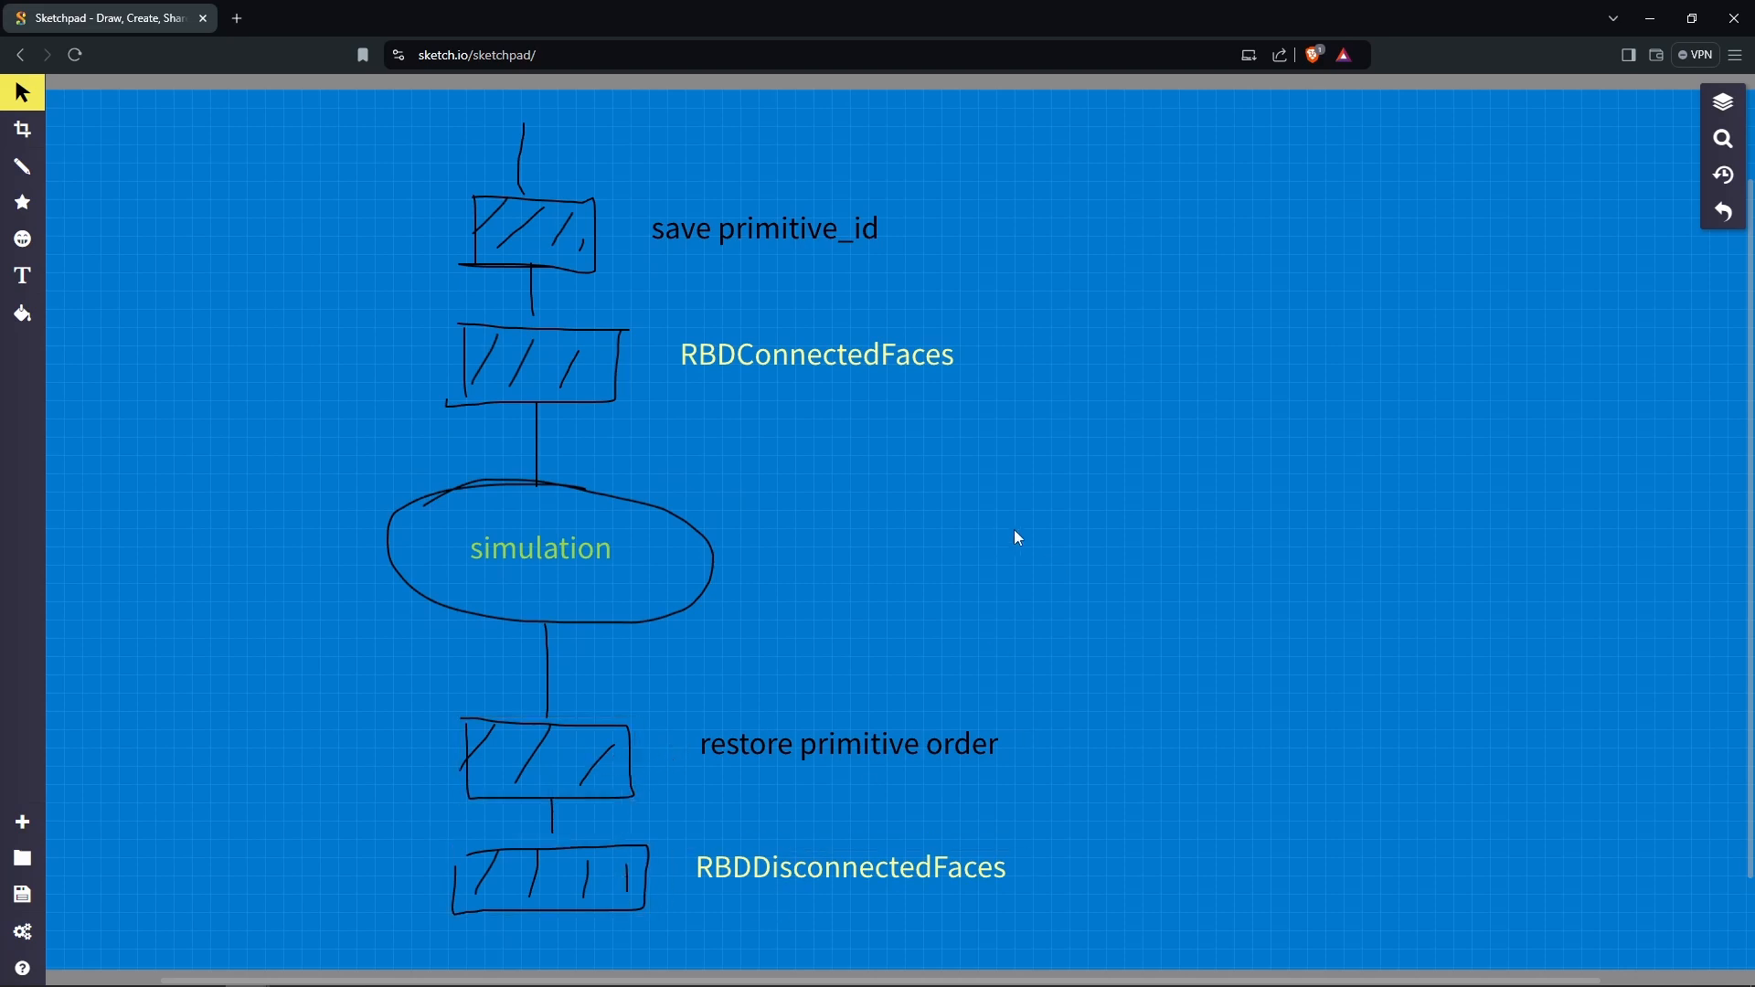
click(1654, 18)
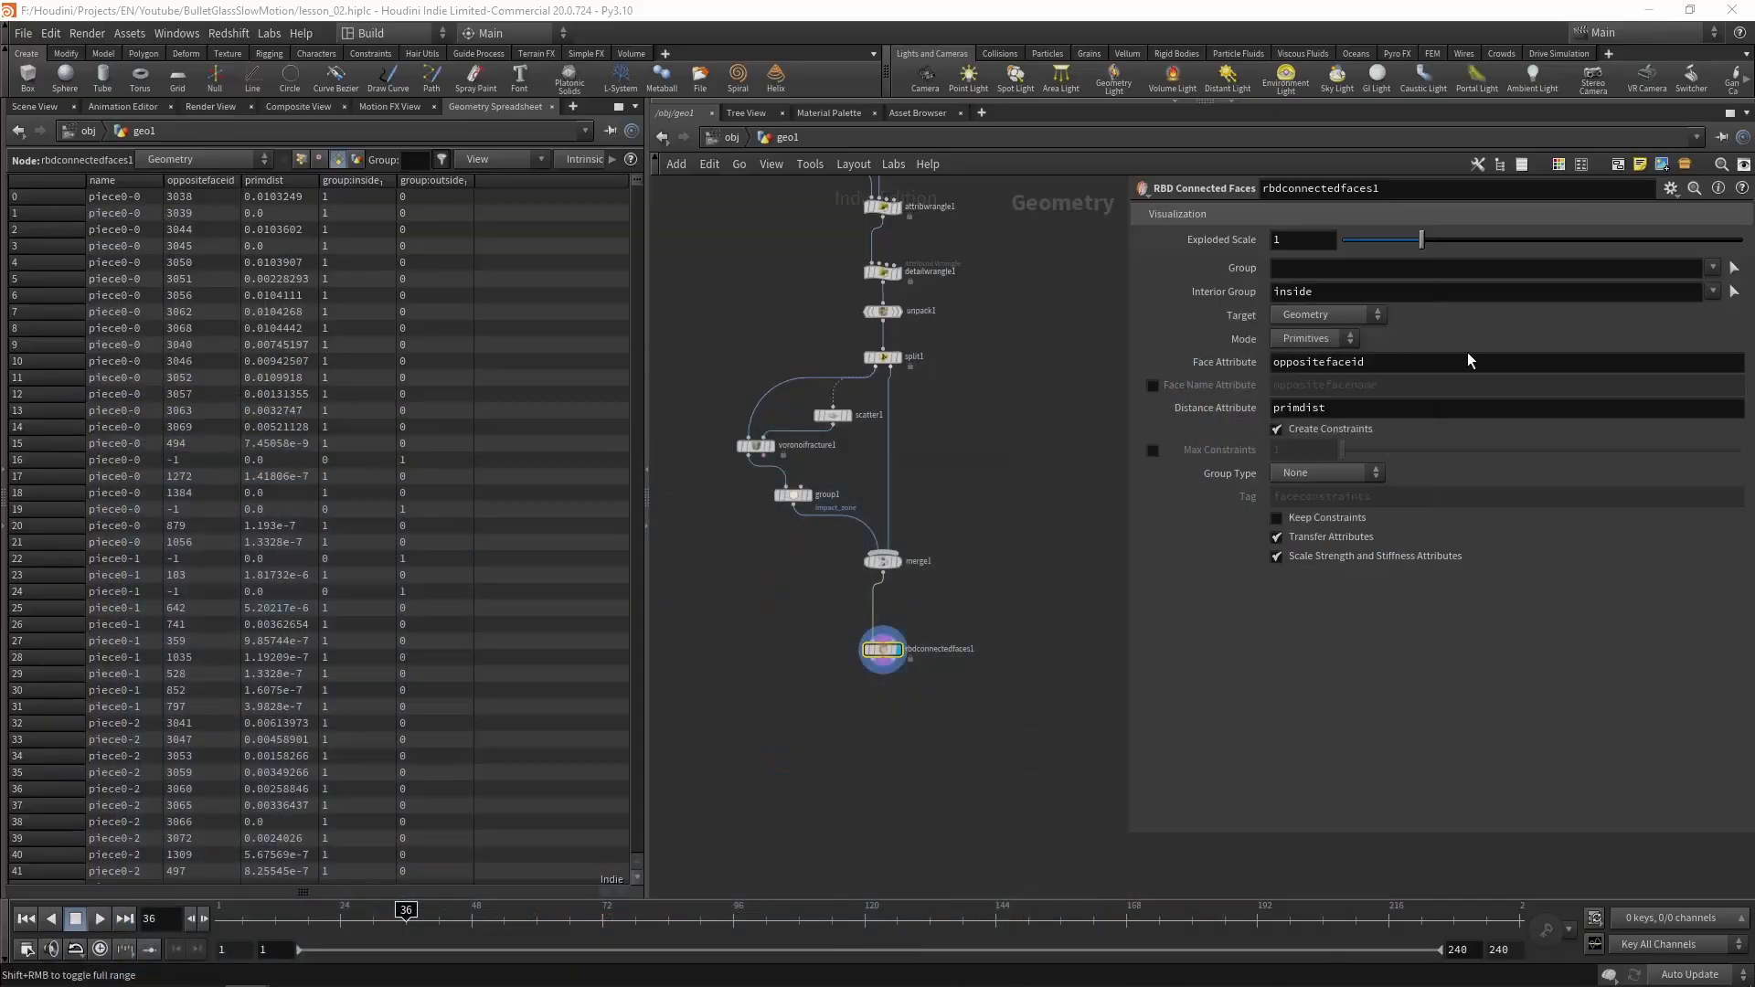
Return to the scene view and insert an Enumerate node between merge1 and rbdconnectedfaces1
click(963, 740)
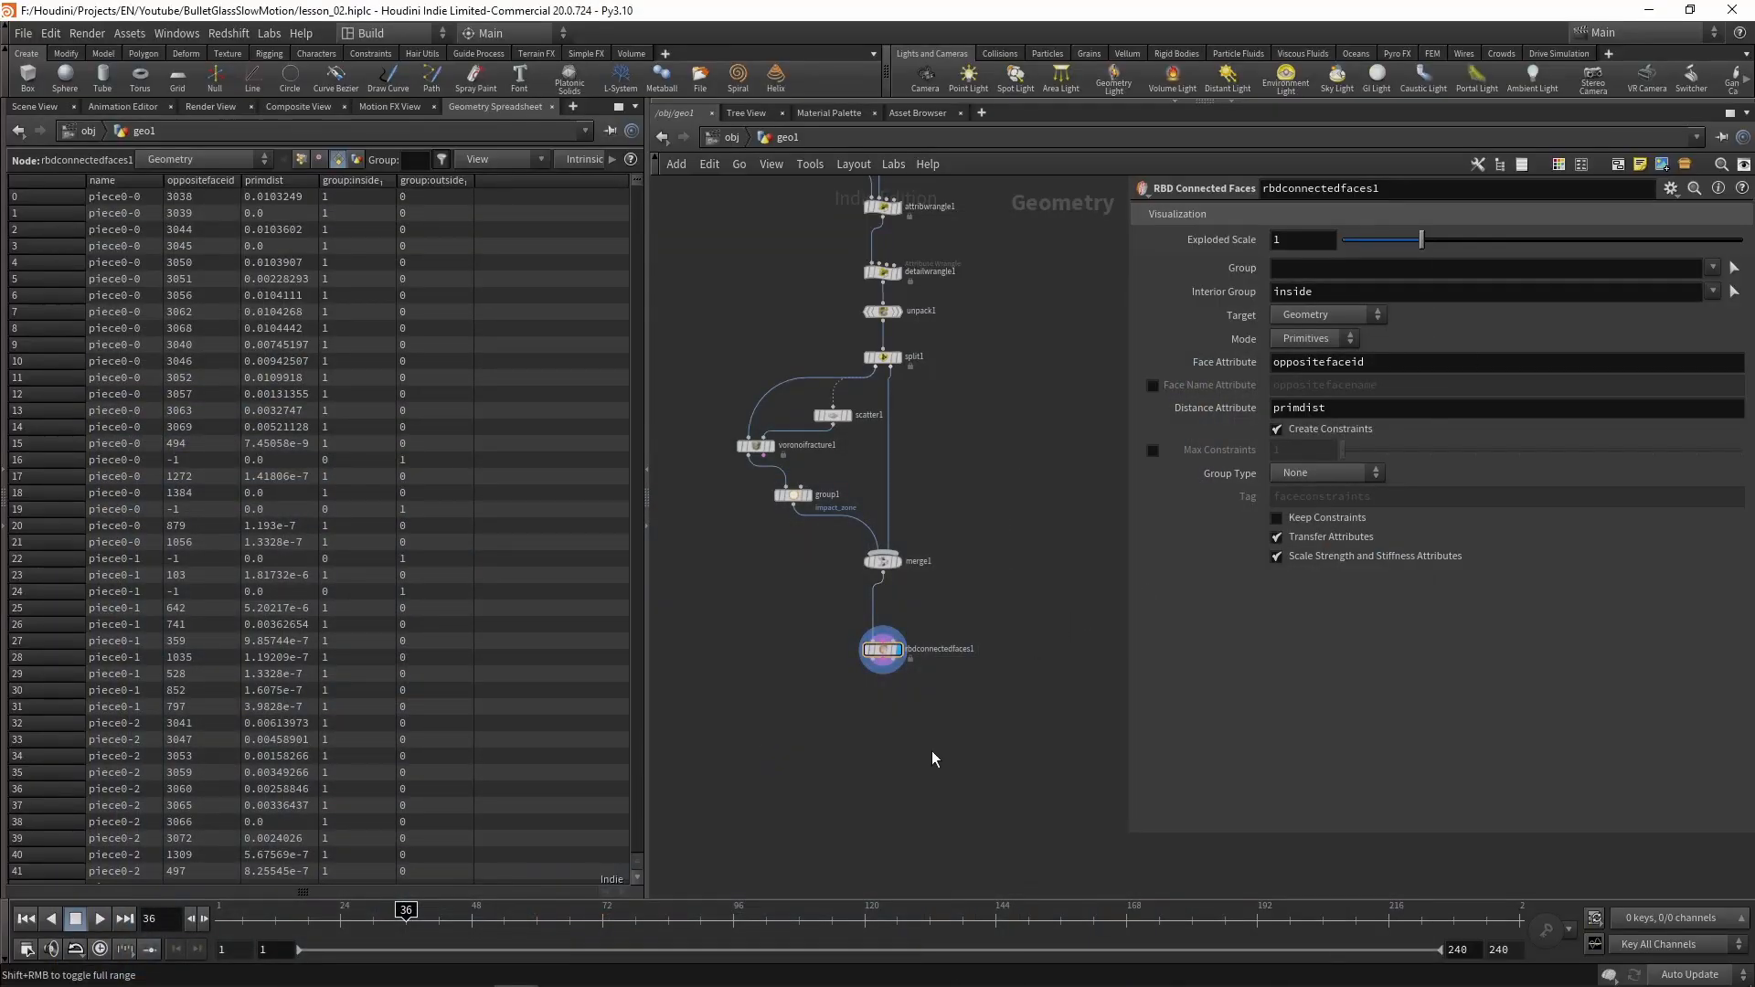
click(36, 108)
key(Tab)
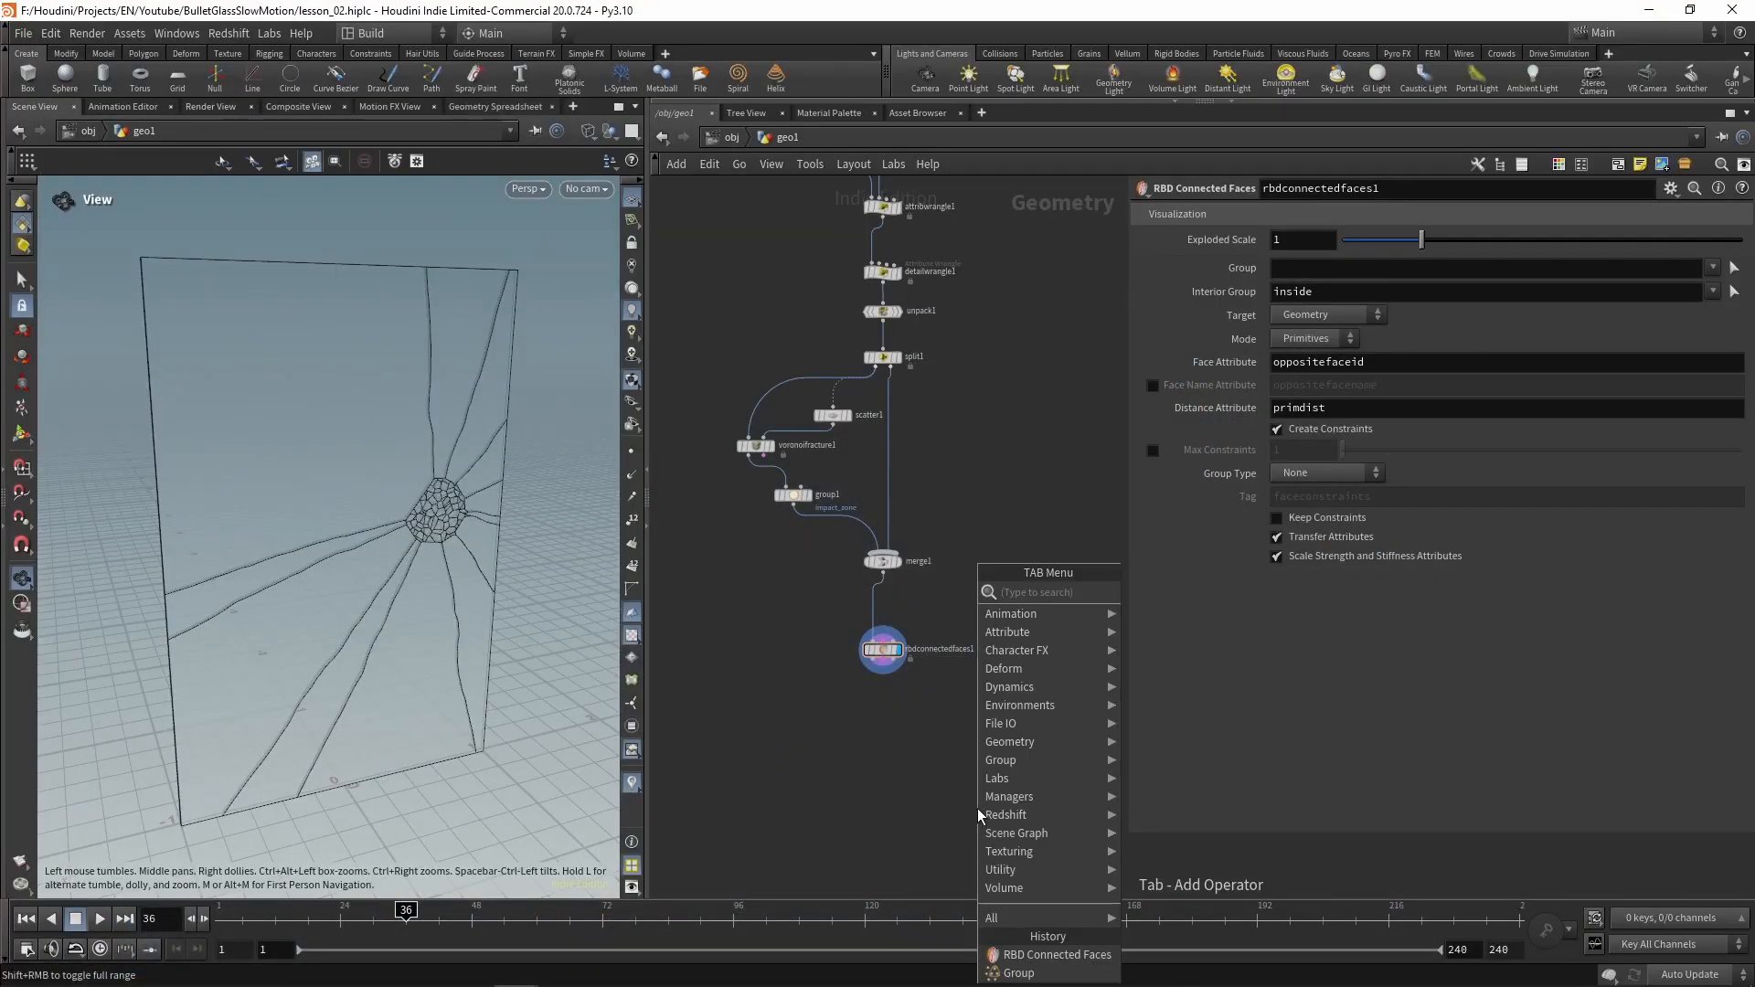
key(Escape)
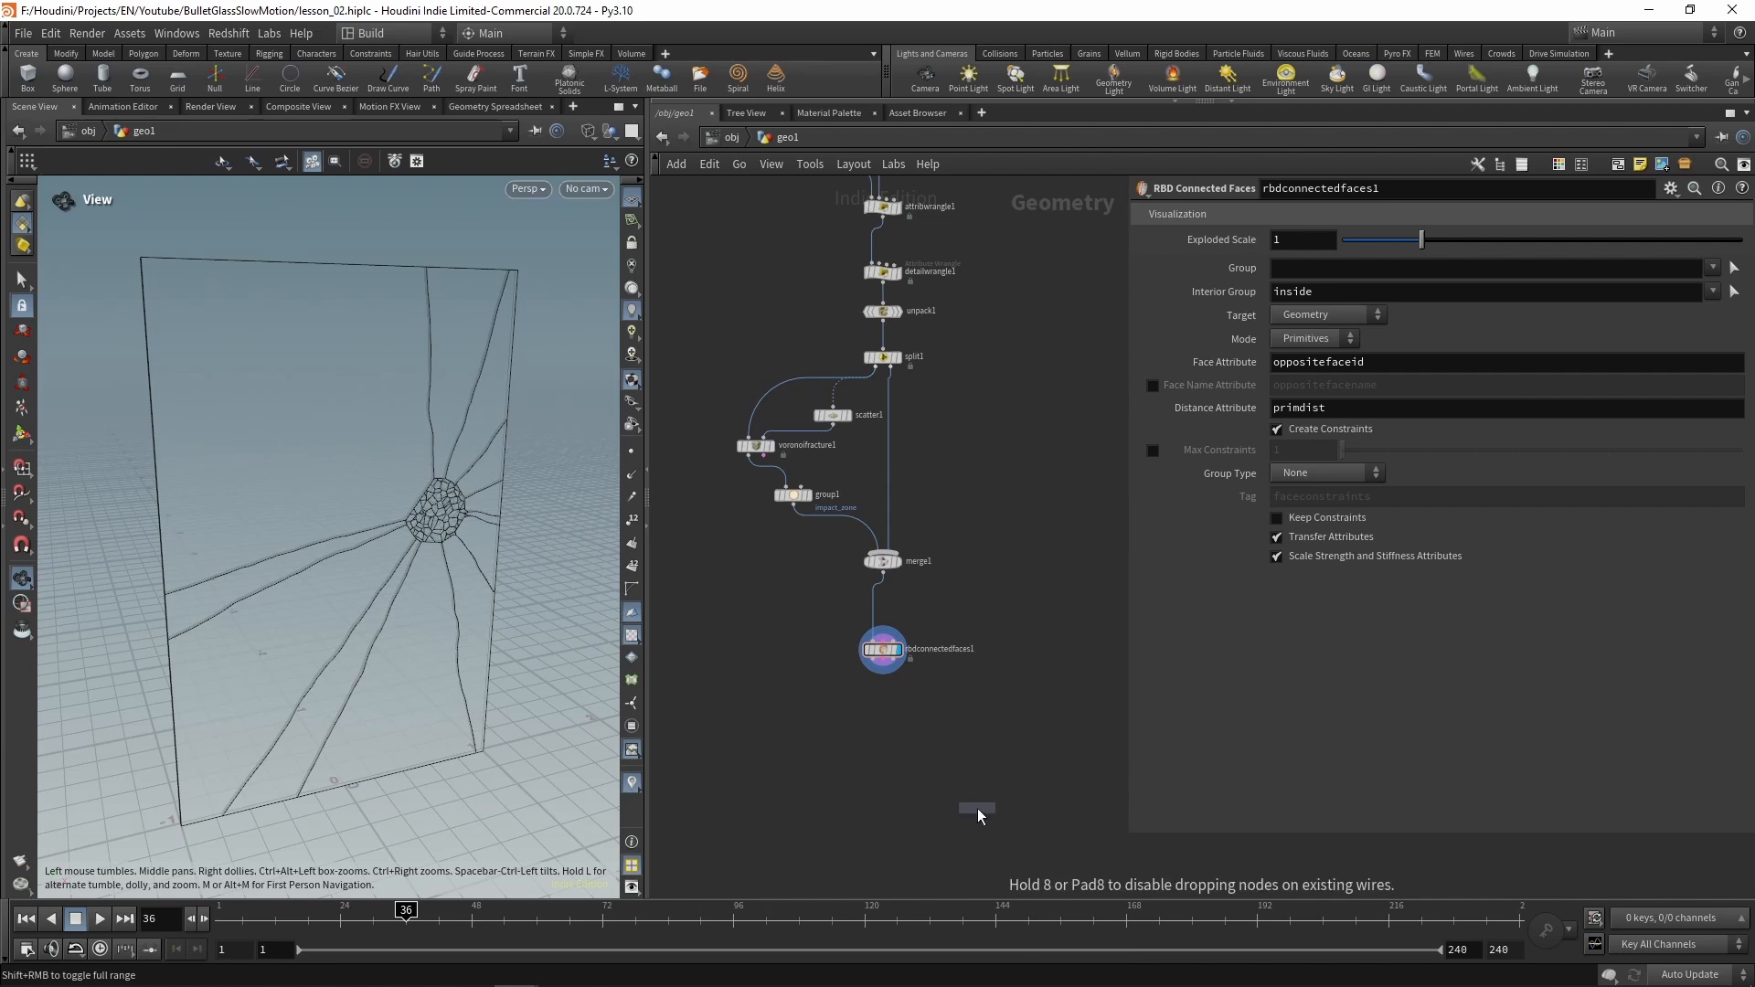
click(872, 602)
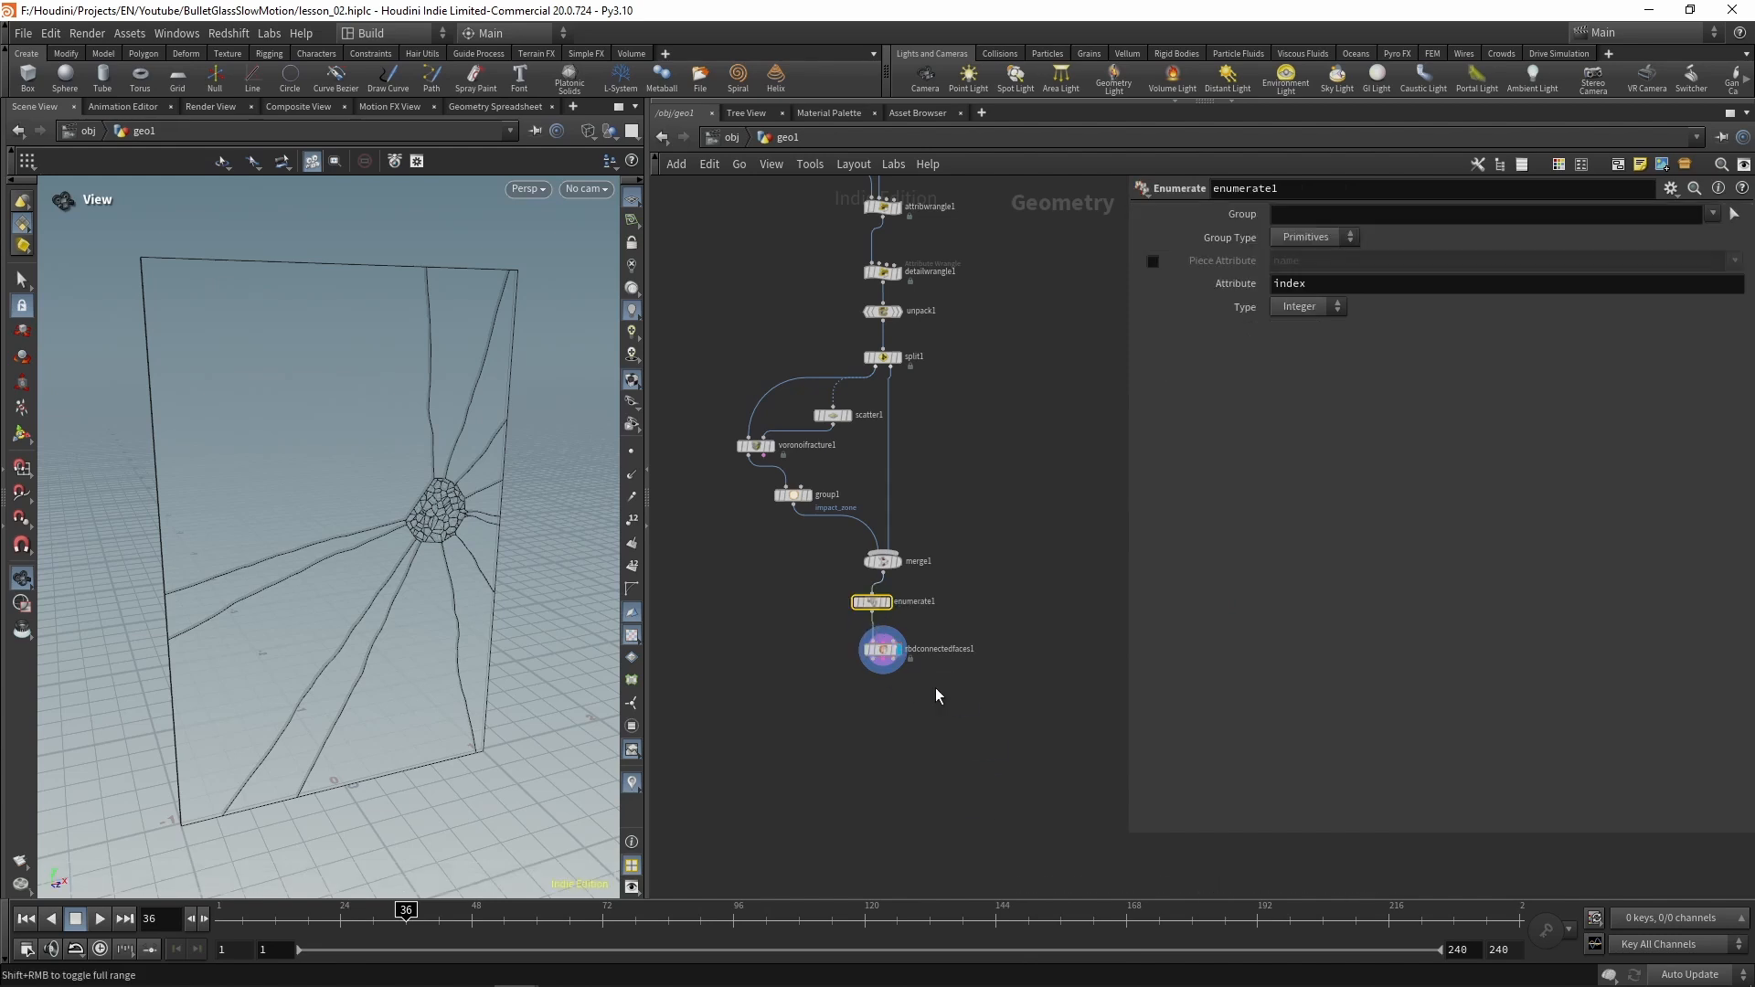
Set the Enumerate node's attribute to primitive_id and space it apart from rbdconnectedfaces1
drag(1312, 284, 1212, 274)
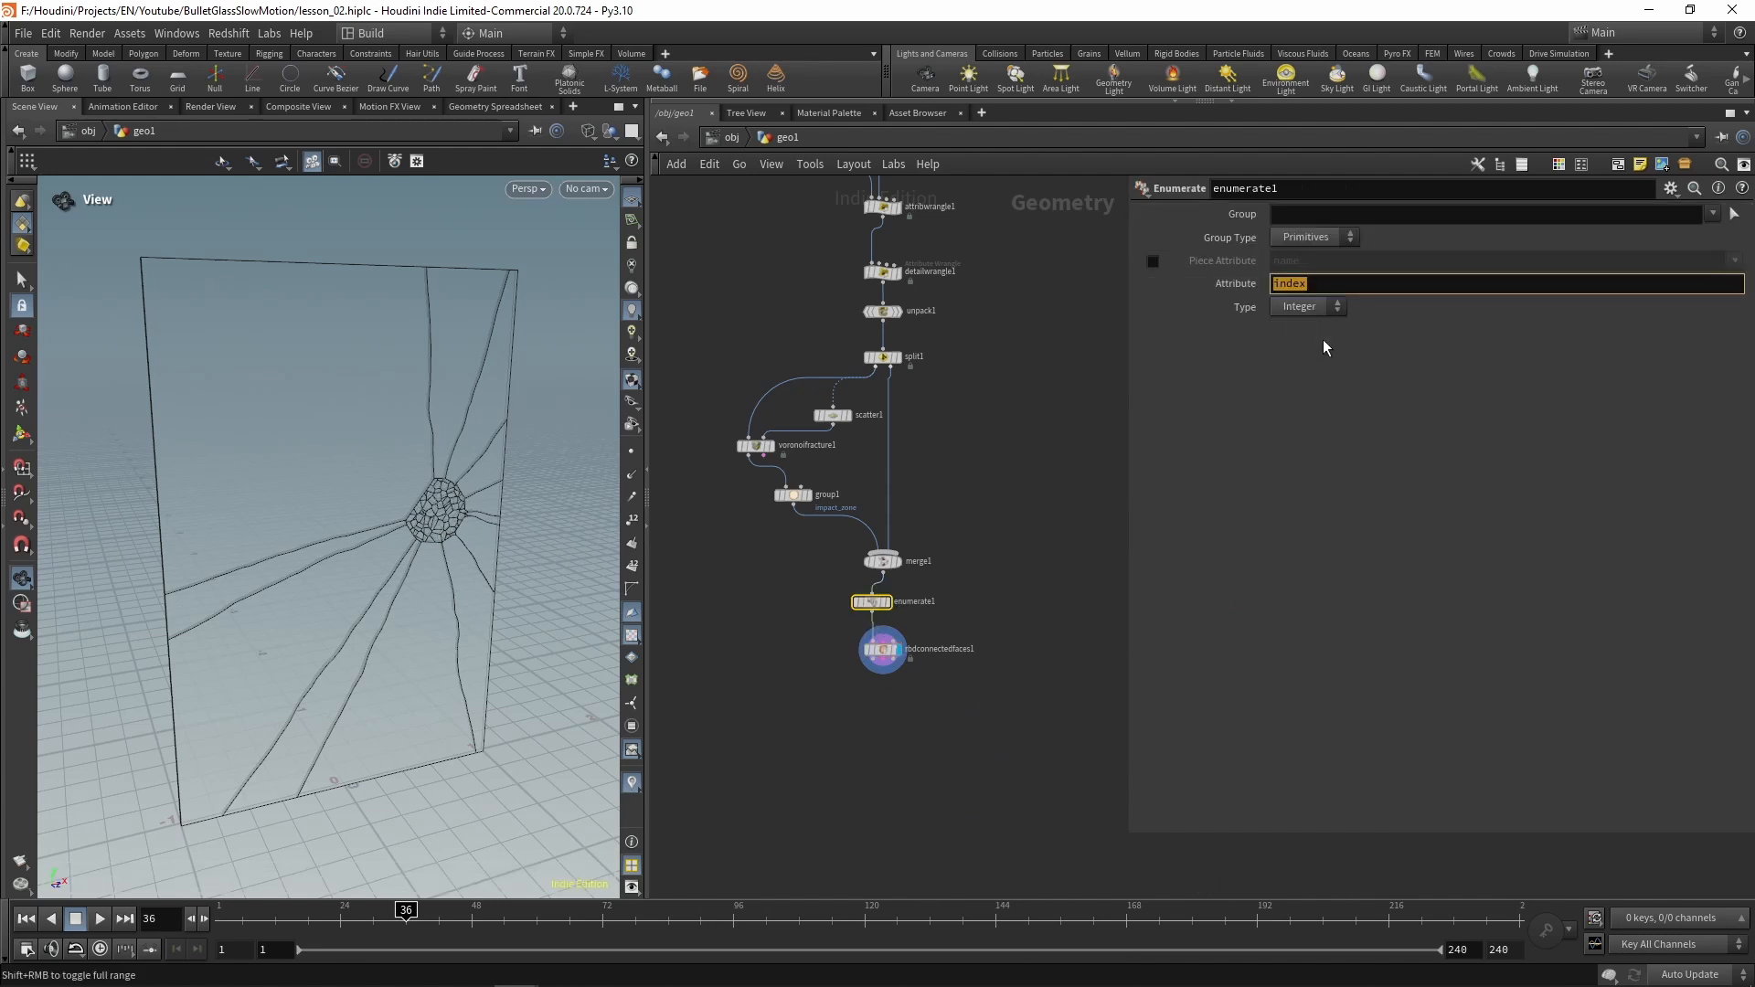
text(primitive_id)
key(Tab)
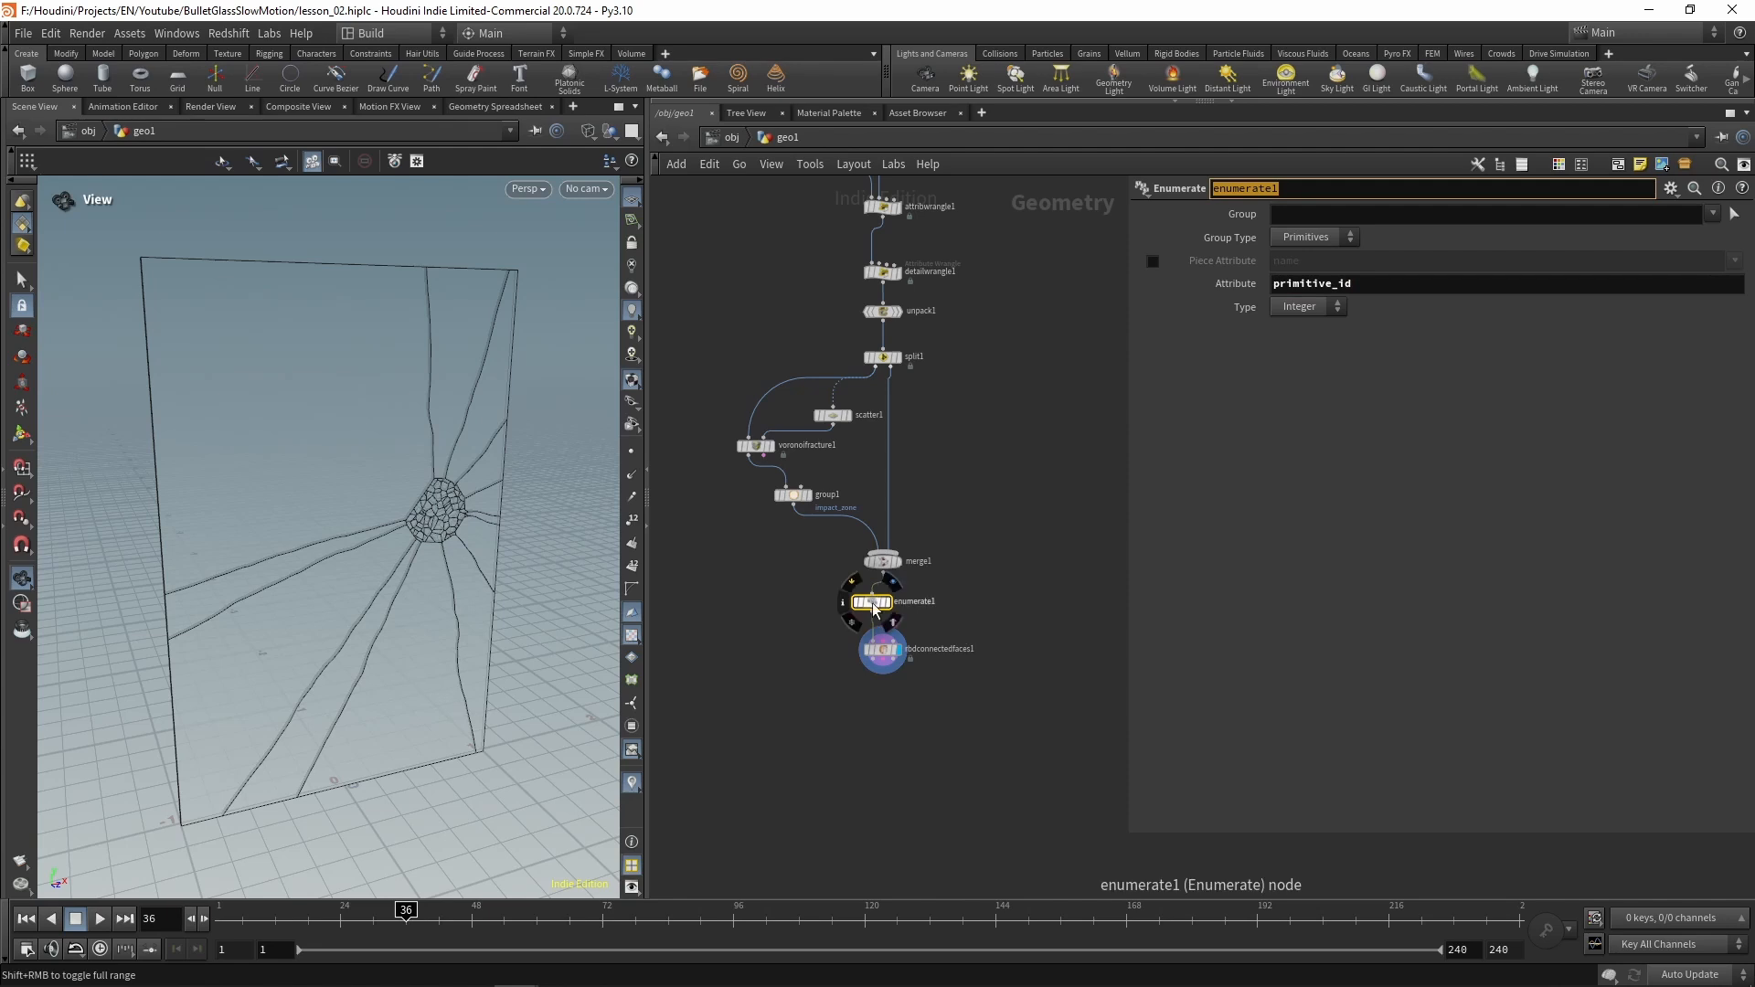
drag(872, 602, 885, 679)
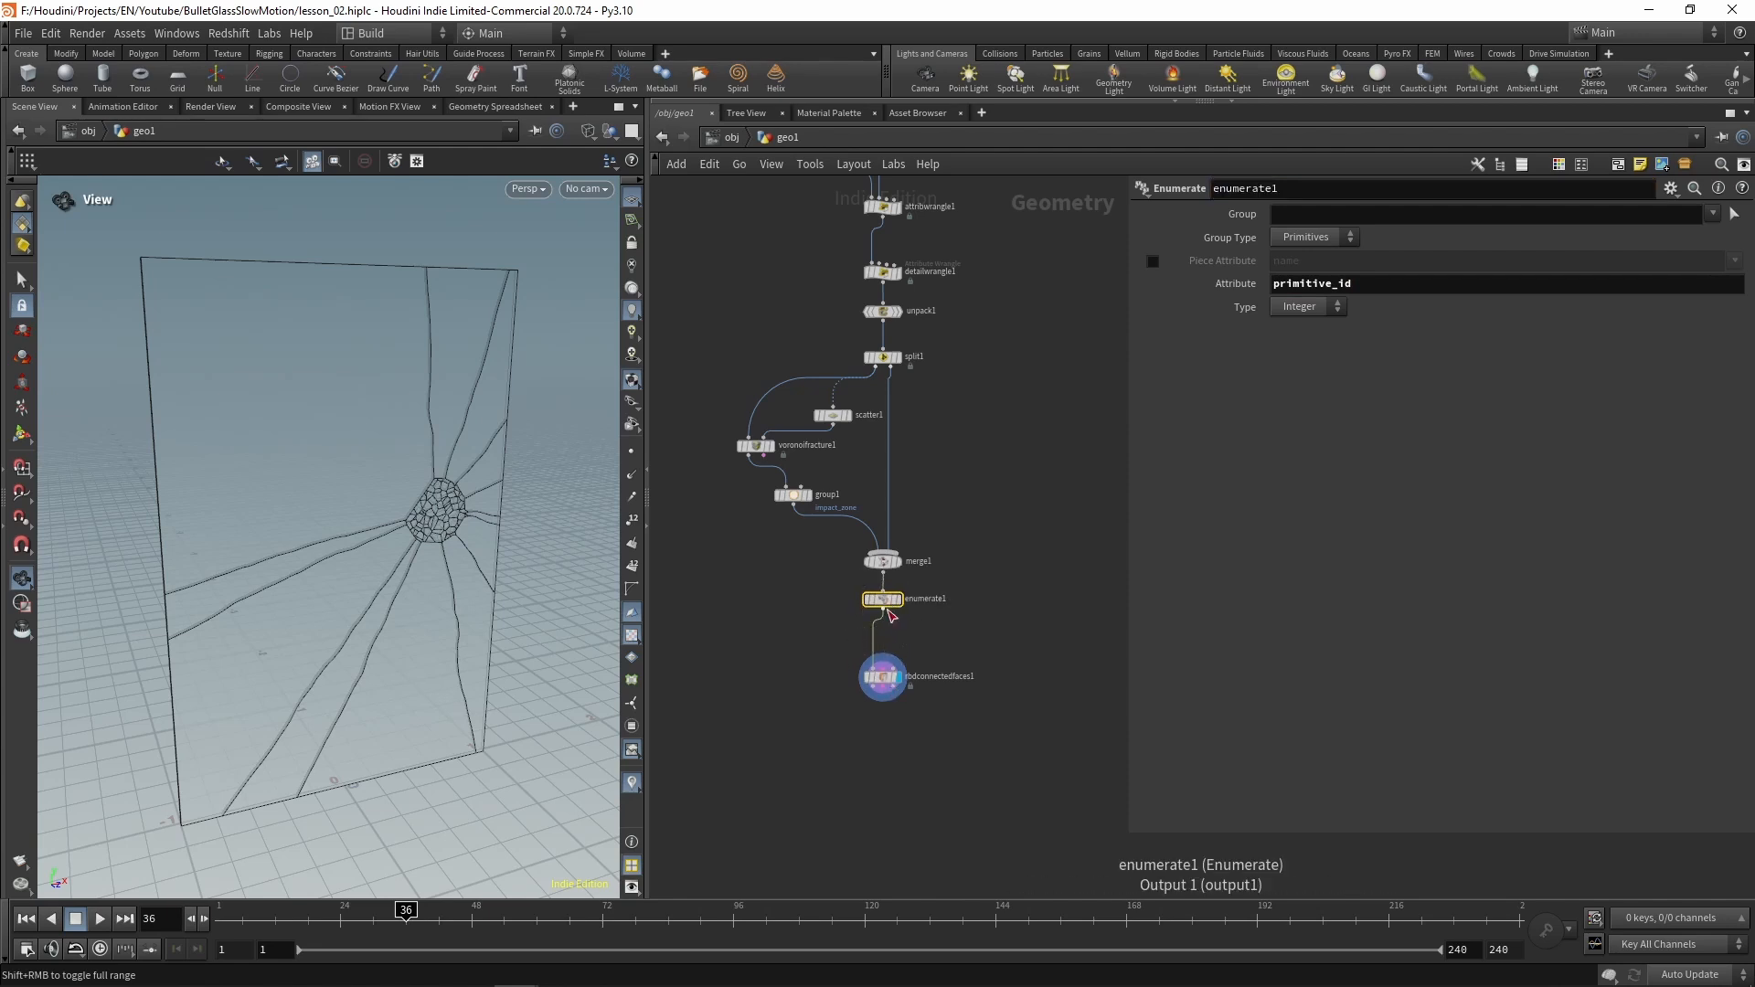
Place an unconnected Primitive Wrangle node beside enumerate1
click(1009, 624)
key(Tab)
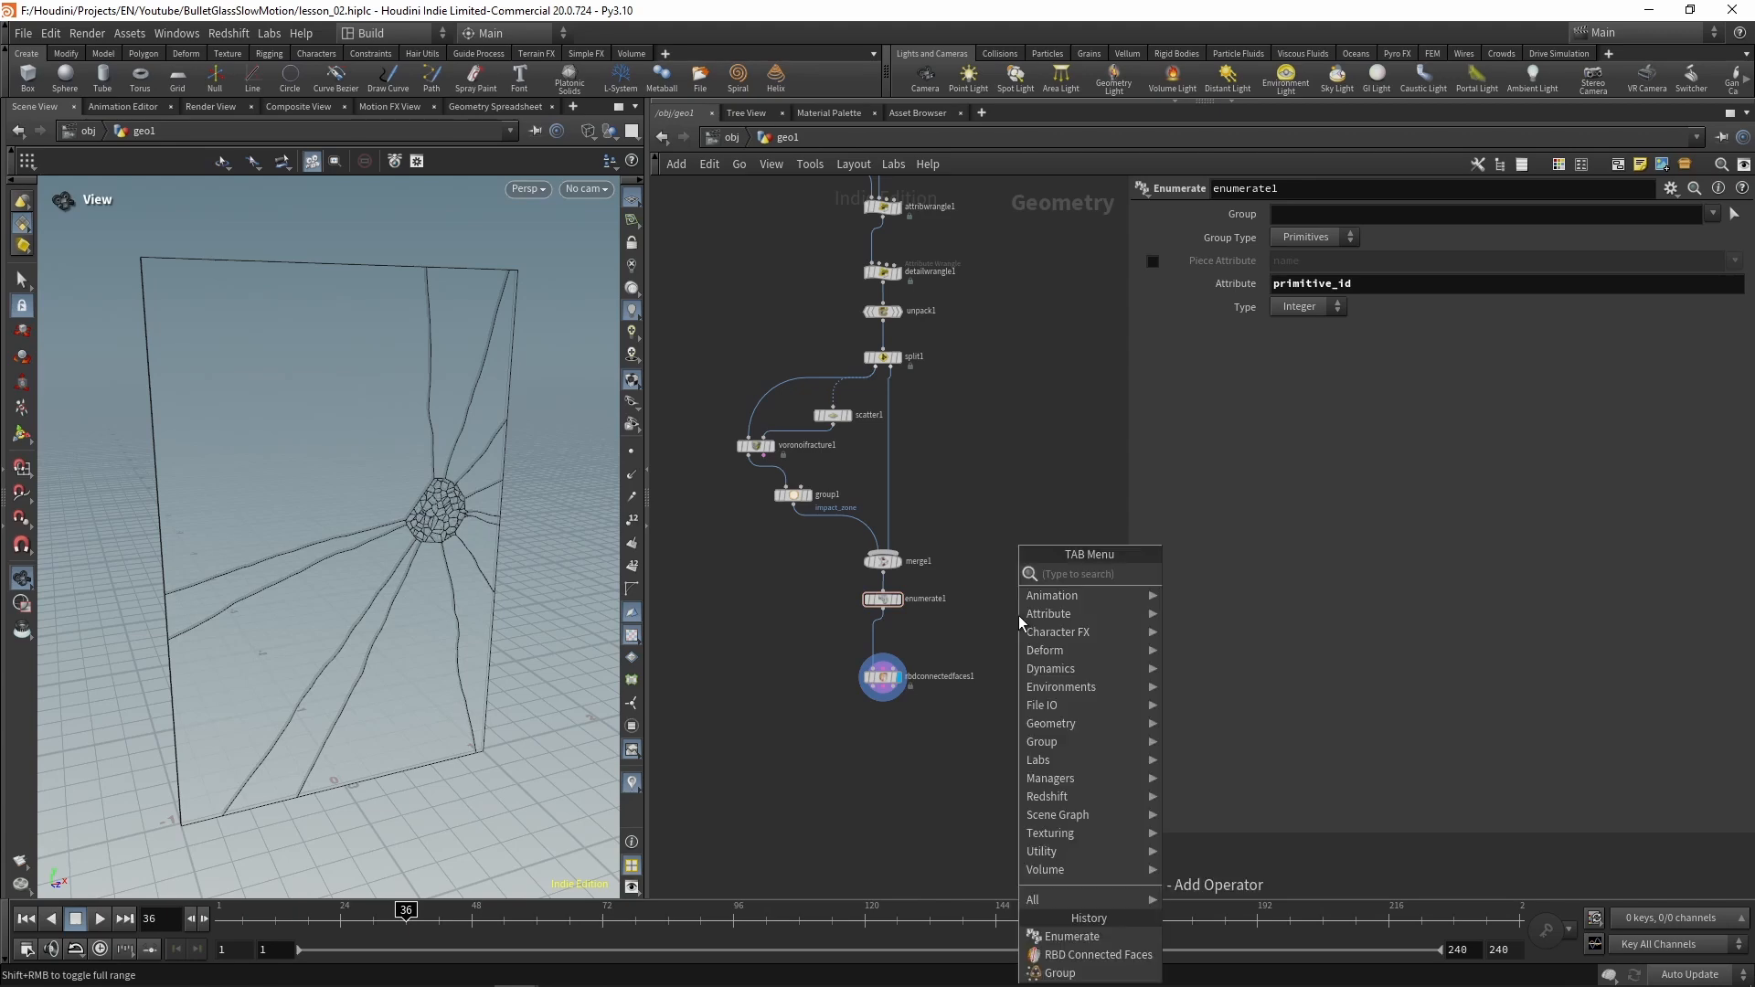
text(primi)
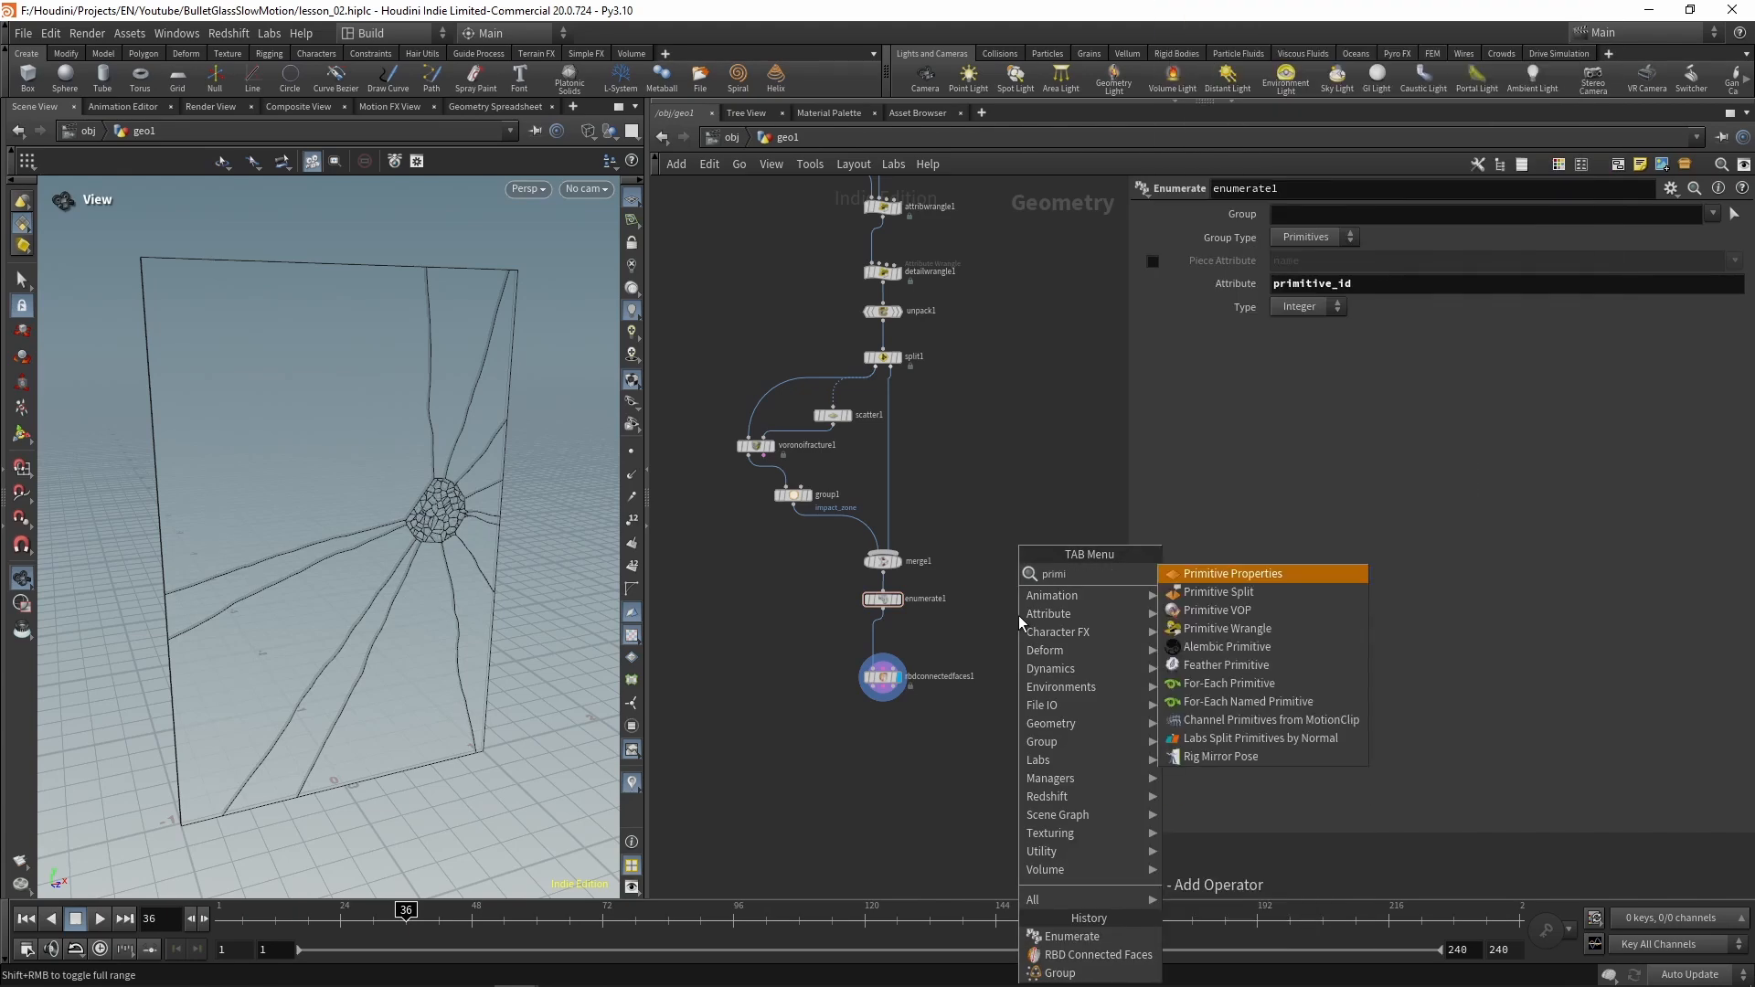
key(Down)
key(Down)
key(Down)
key(Return)
click(1011, 616)
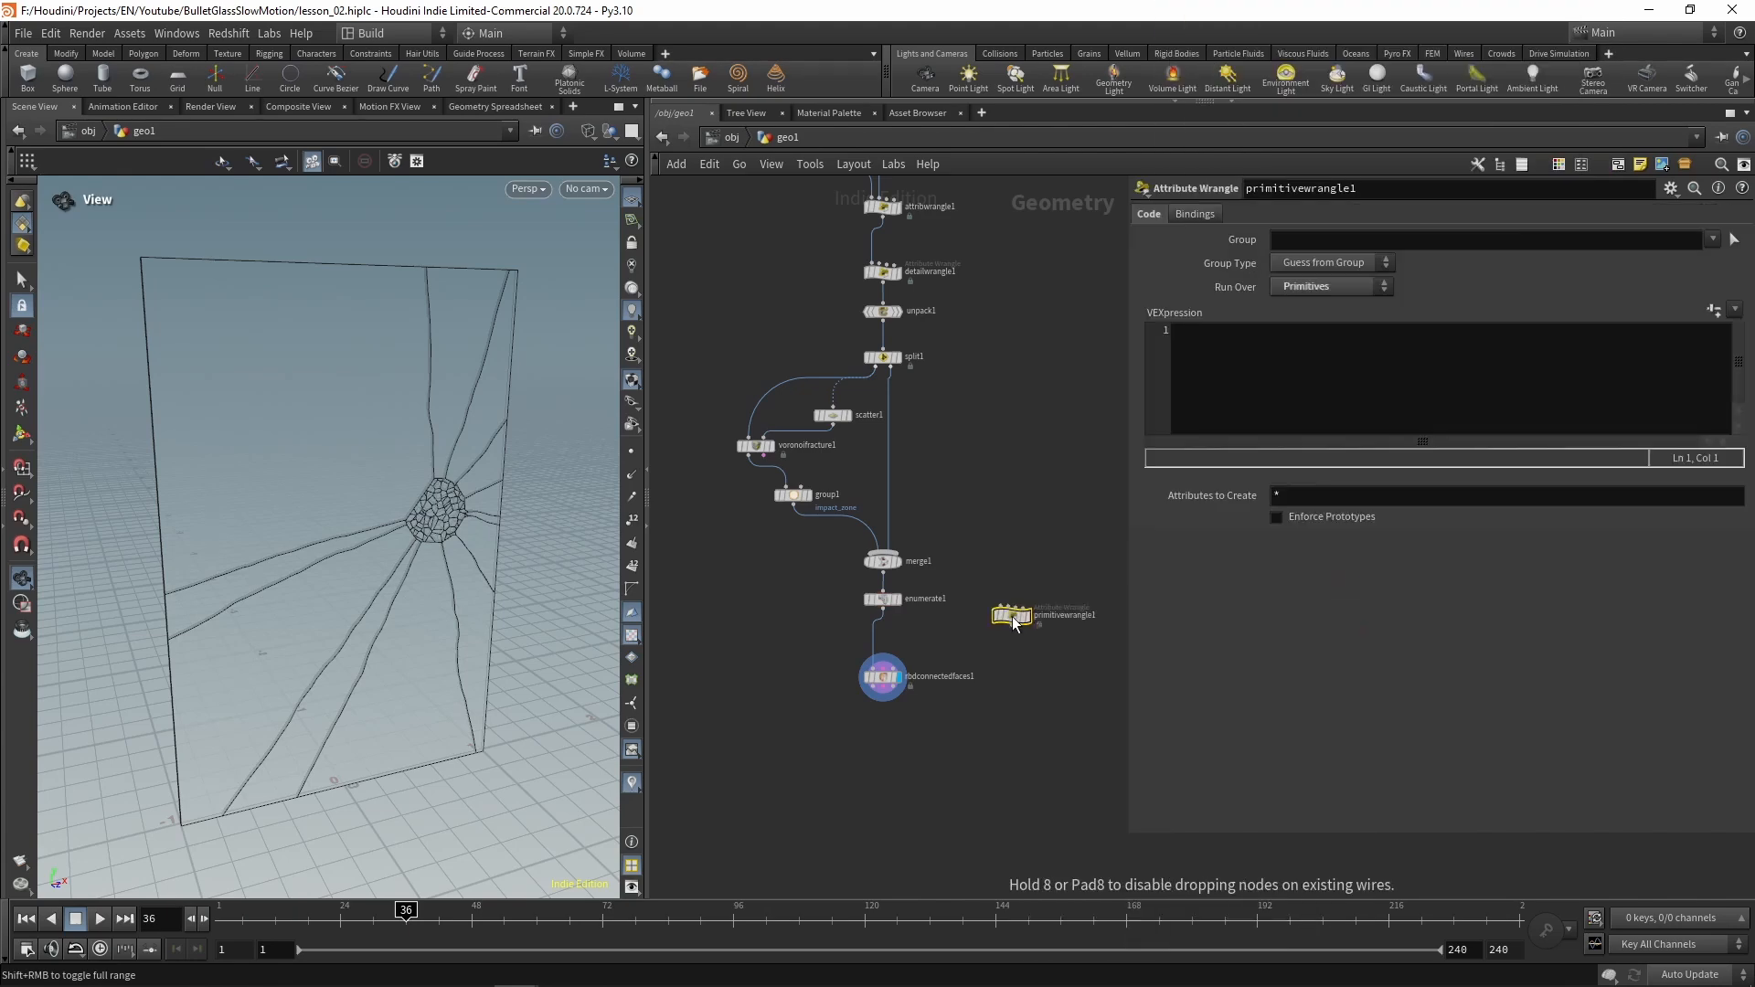
click(1284, 382)
text(i)
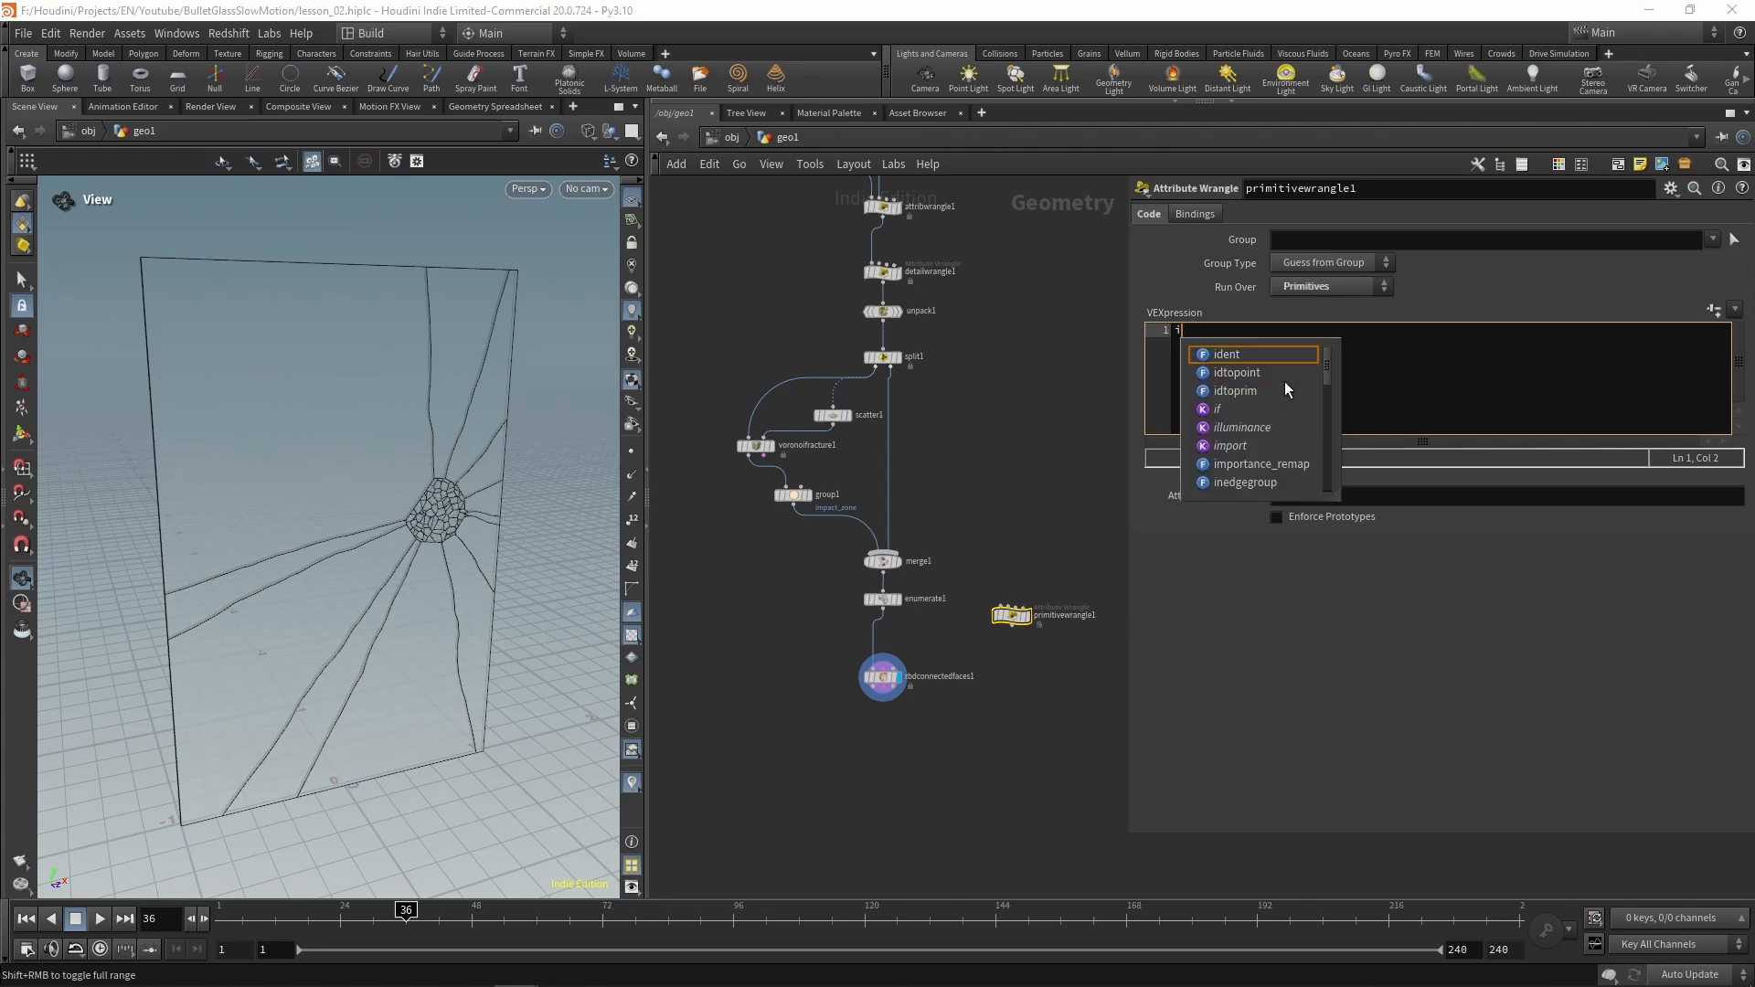
text(@primitive_i)
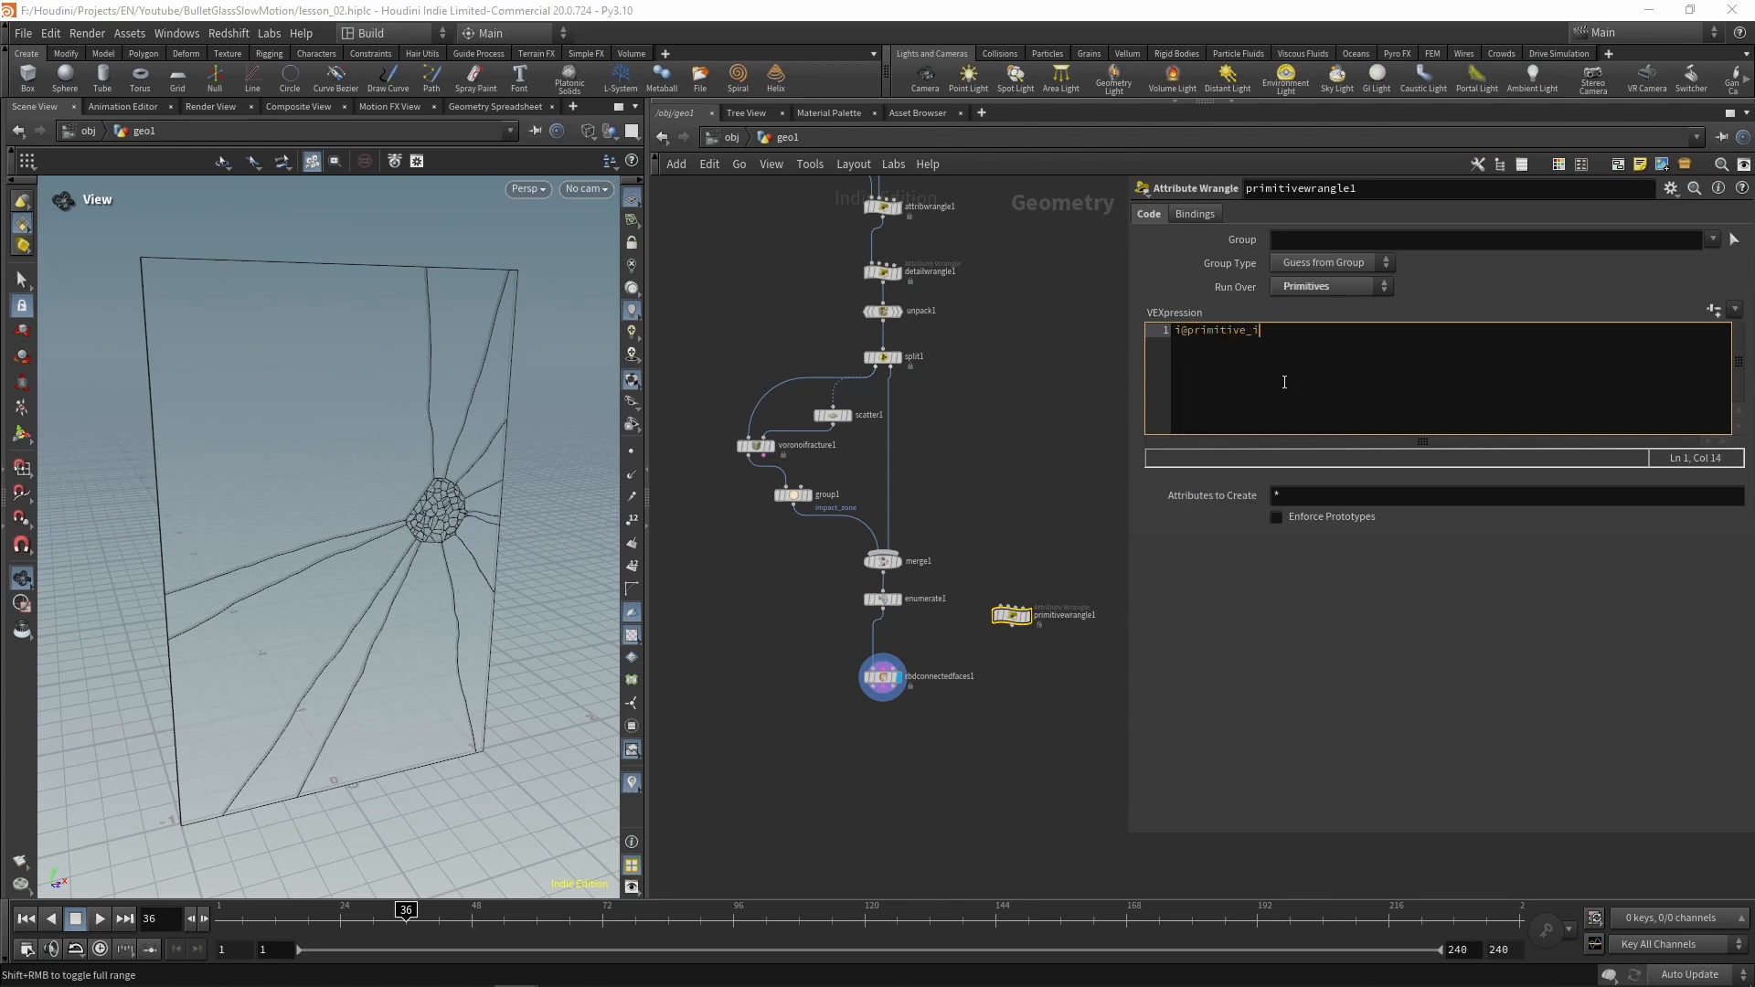
text(d = @primnum;)
drag(1052, 532, 996, 671)
key(Delete)
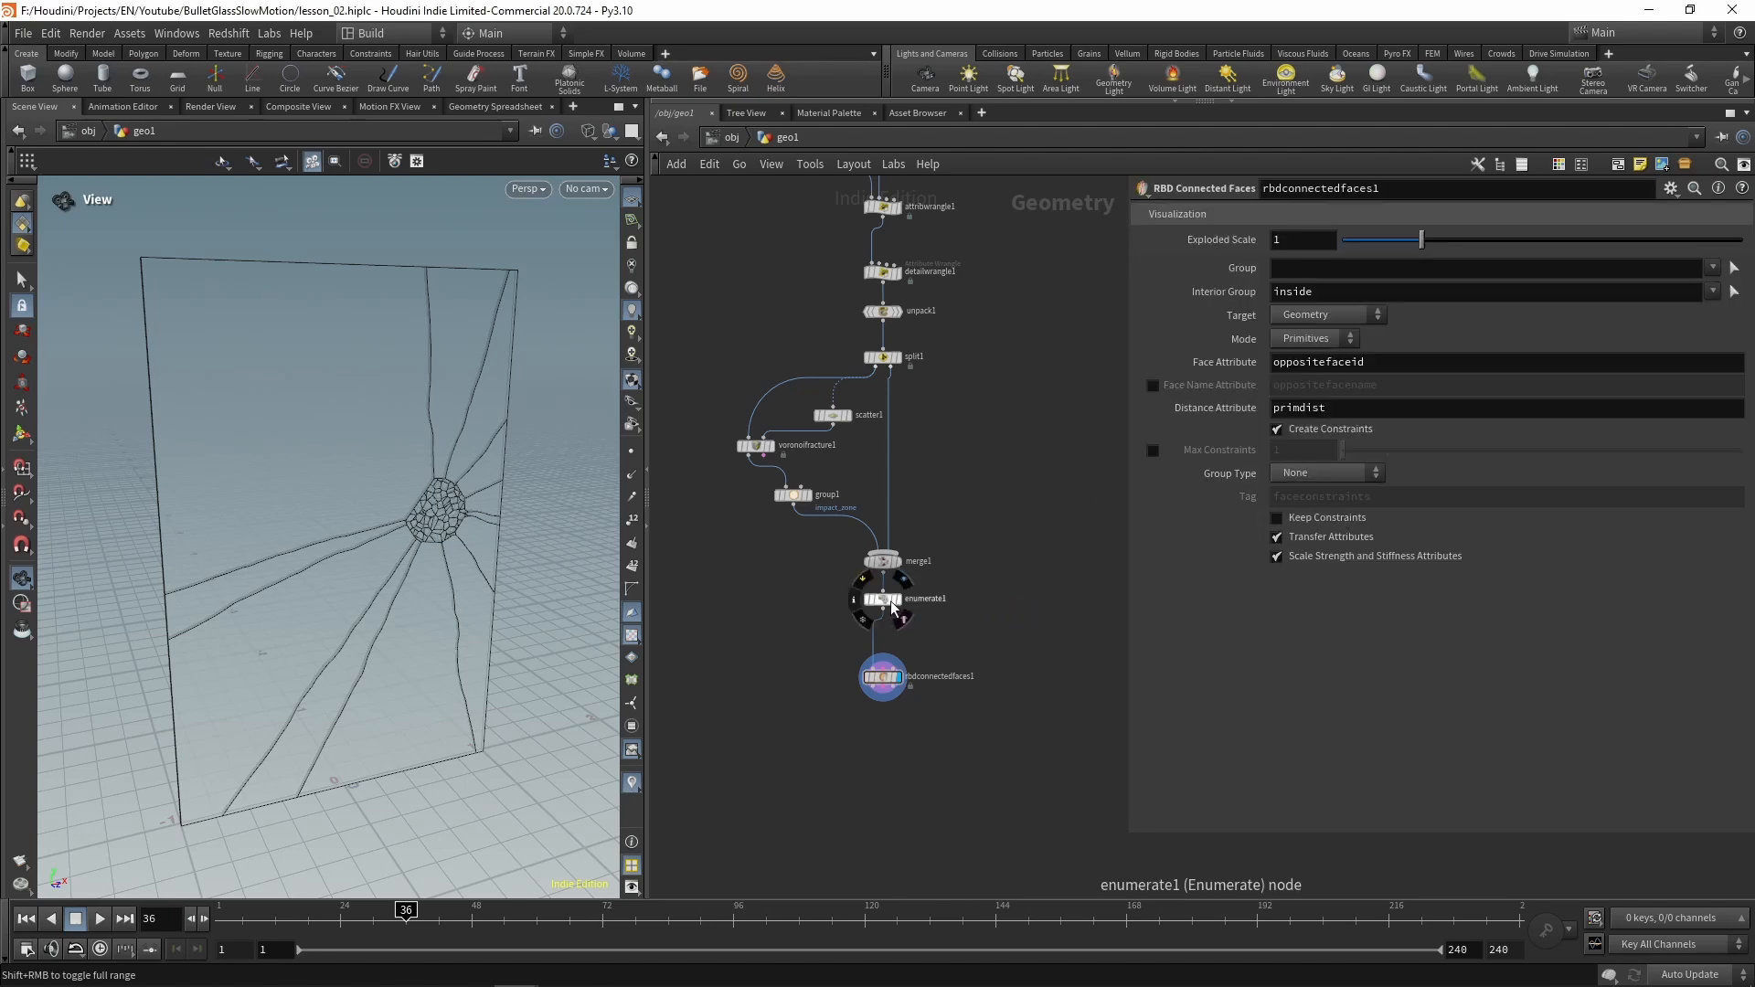
Check the primitive_id attribute of rbdconnectedfaces1 in the Geometry Spreadsheet and return to the scene view
click(898, 600)
click(457, 110)
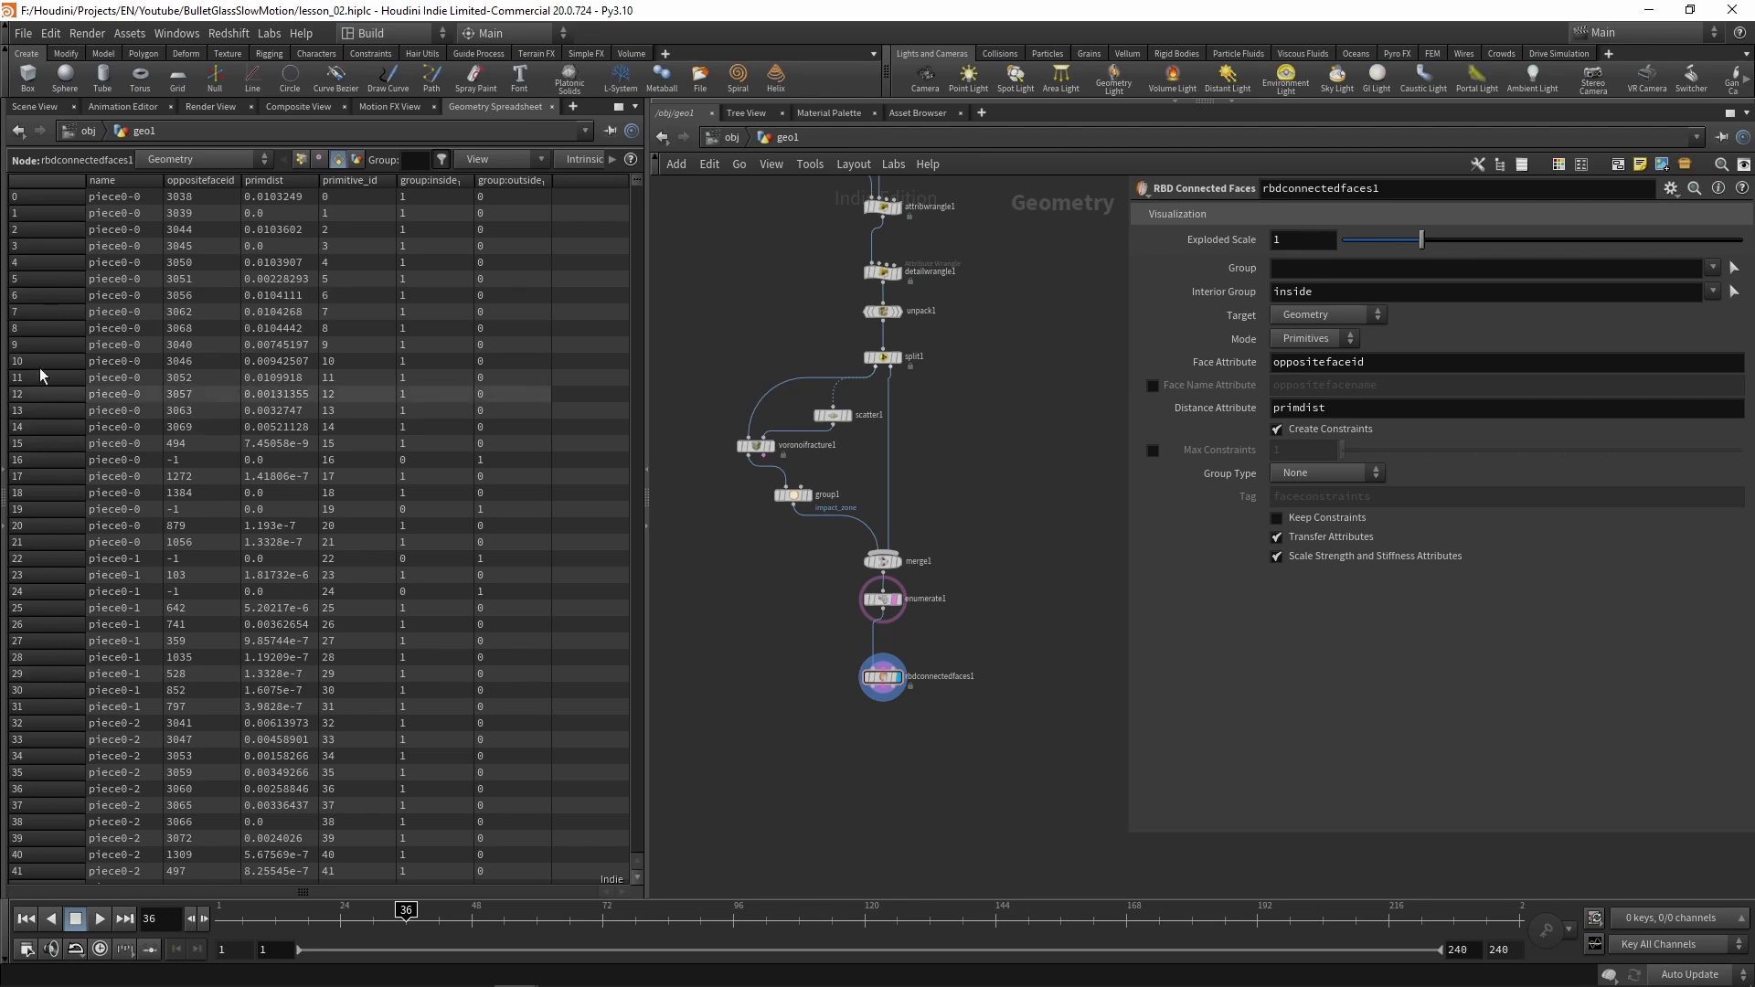
click(36, 108)
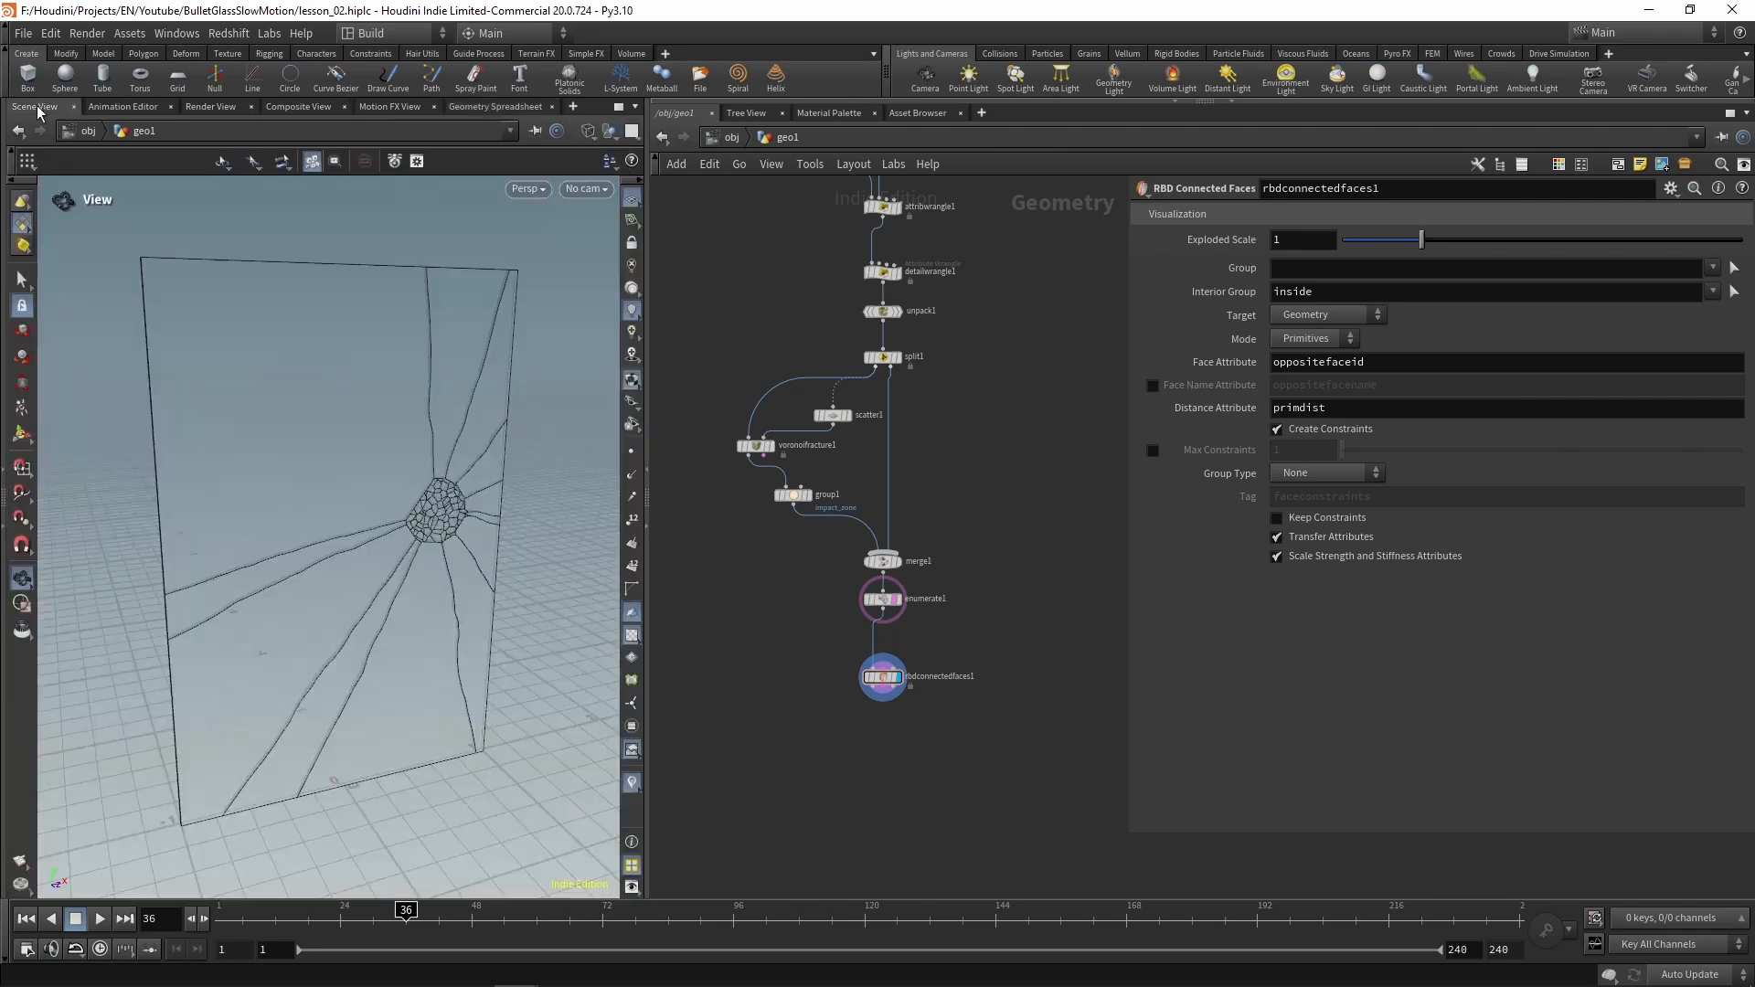
click(882, 678)
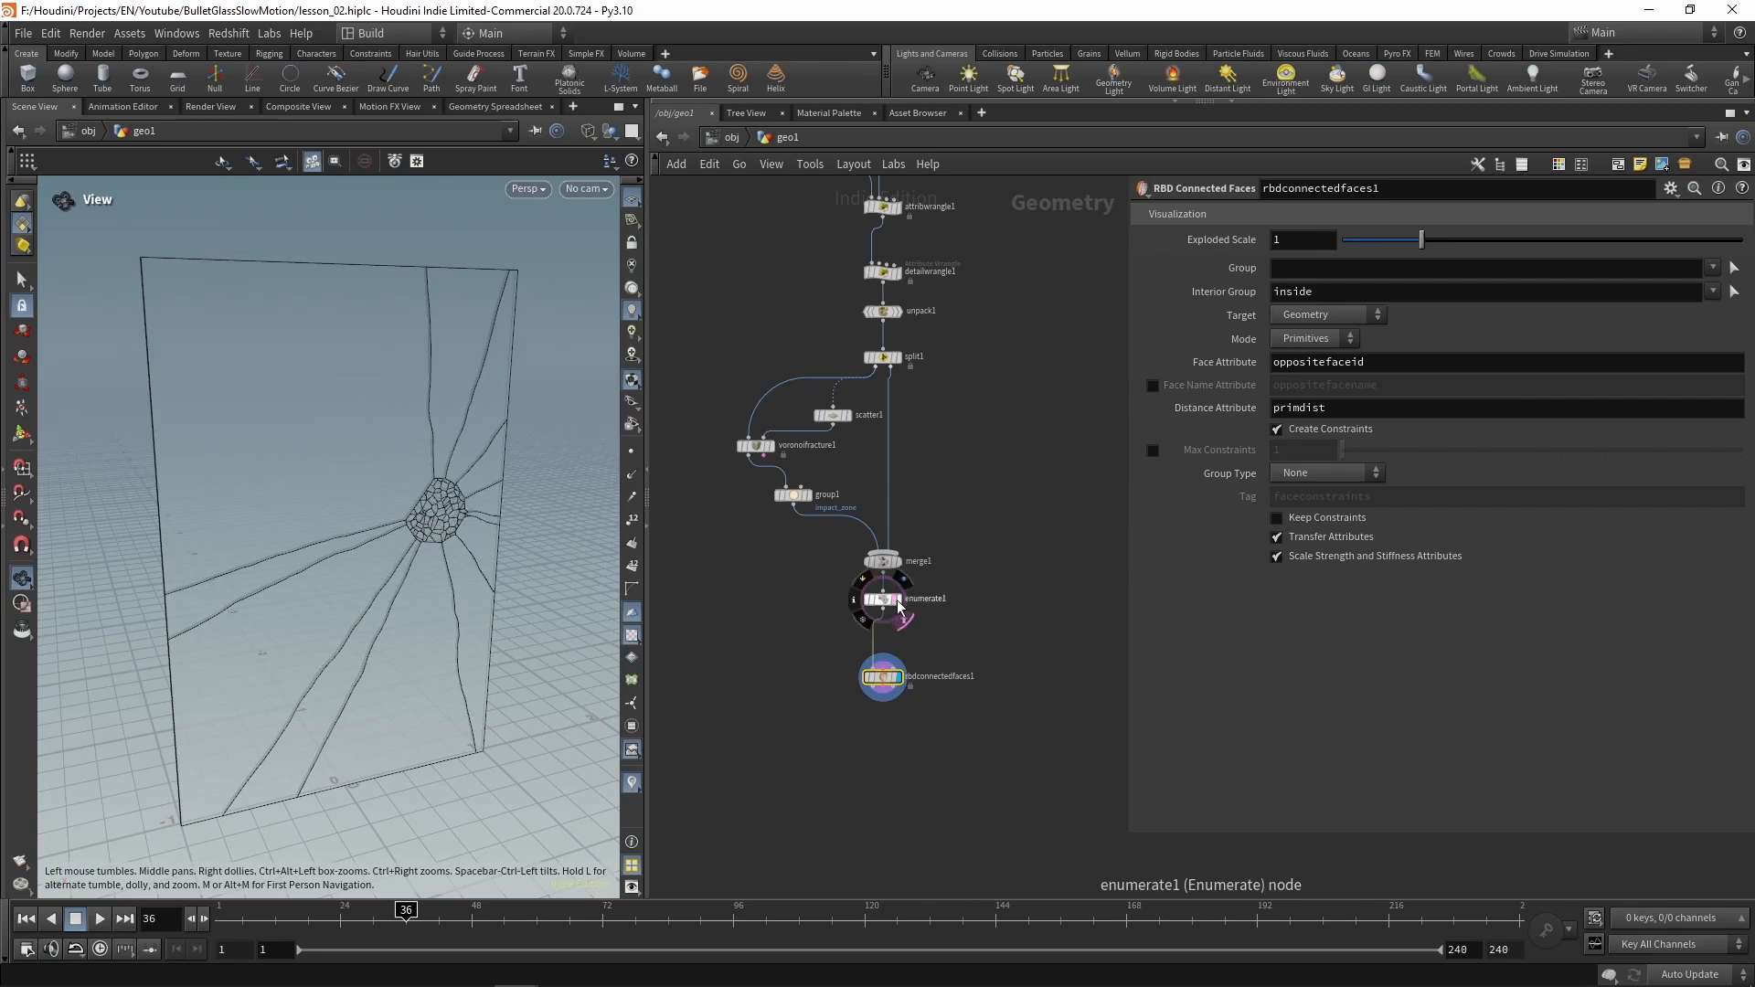
Append an Assemble node to rbdconnectedfaces1 with Create Name Attribute disabled and Create Packed Primitives enabled
key(Tab)
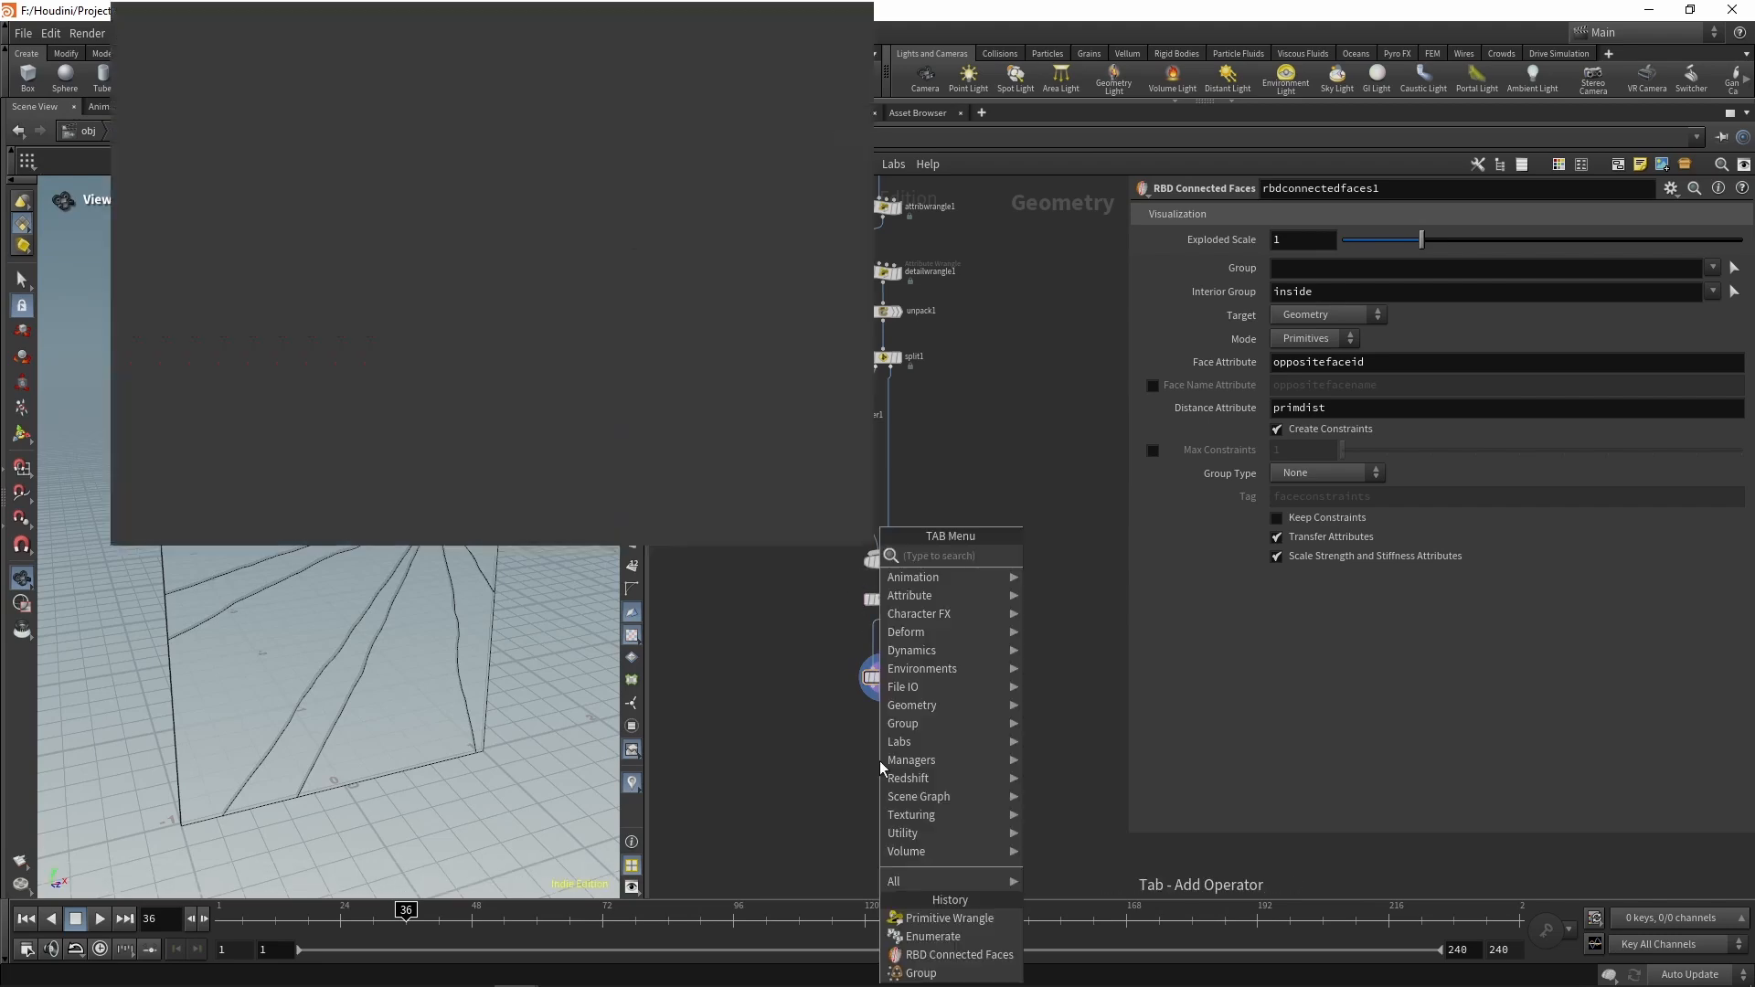
text(assem)
key(Return)
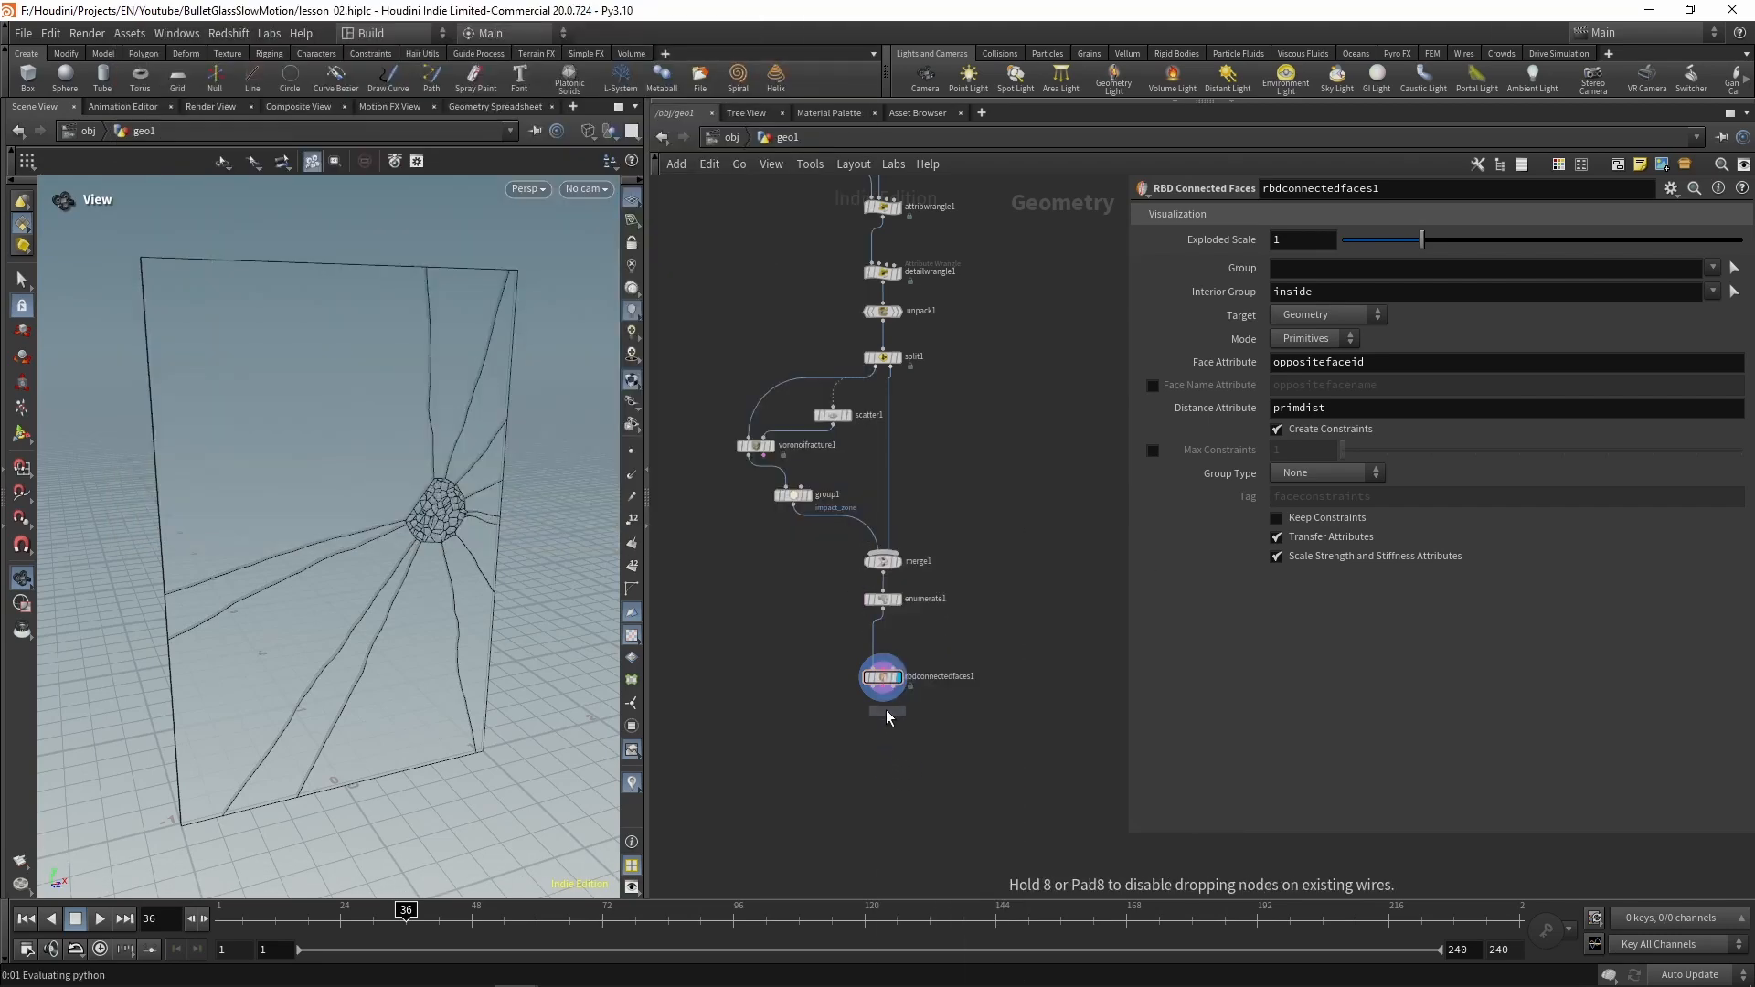
click(885, 742)
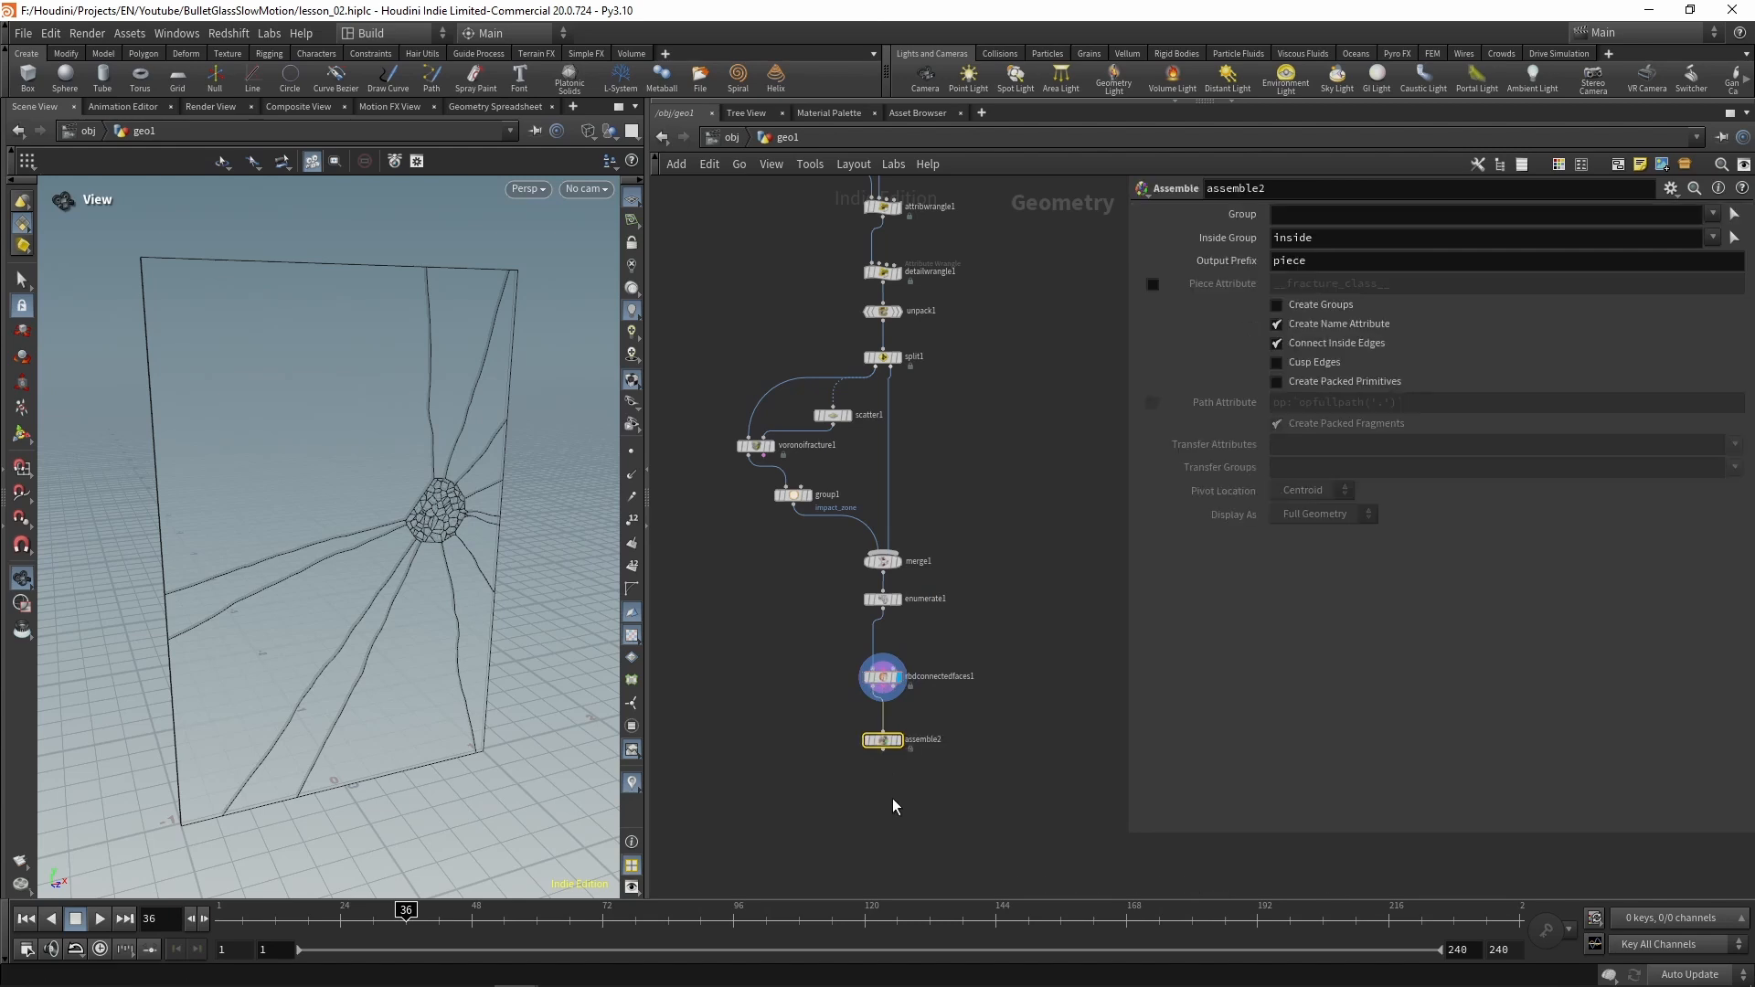
click(1287, 326)
click(1279, 383)
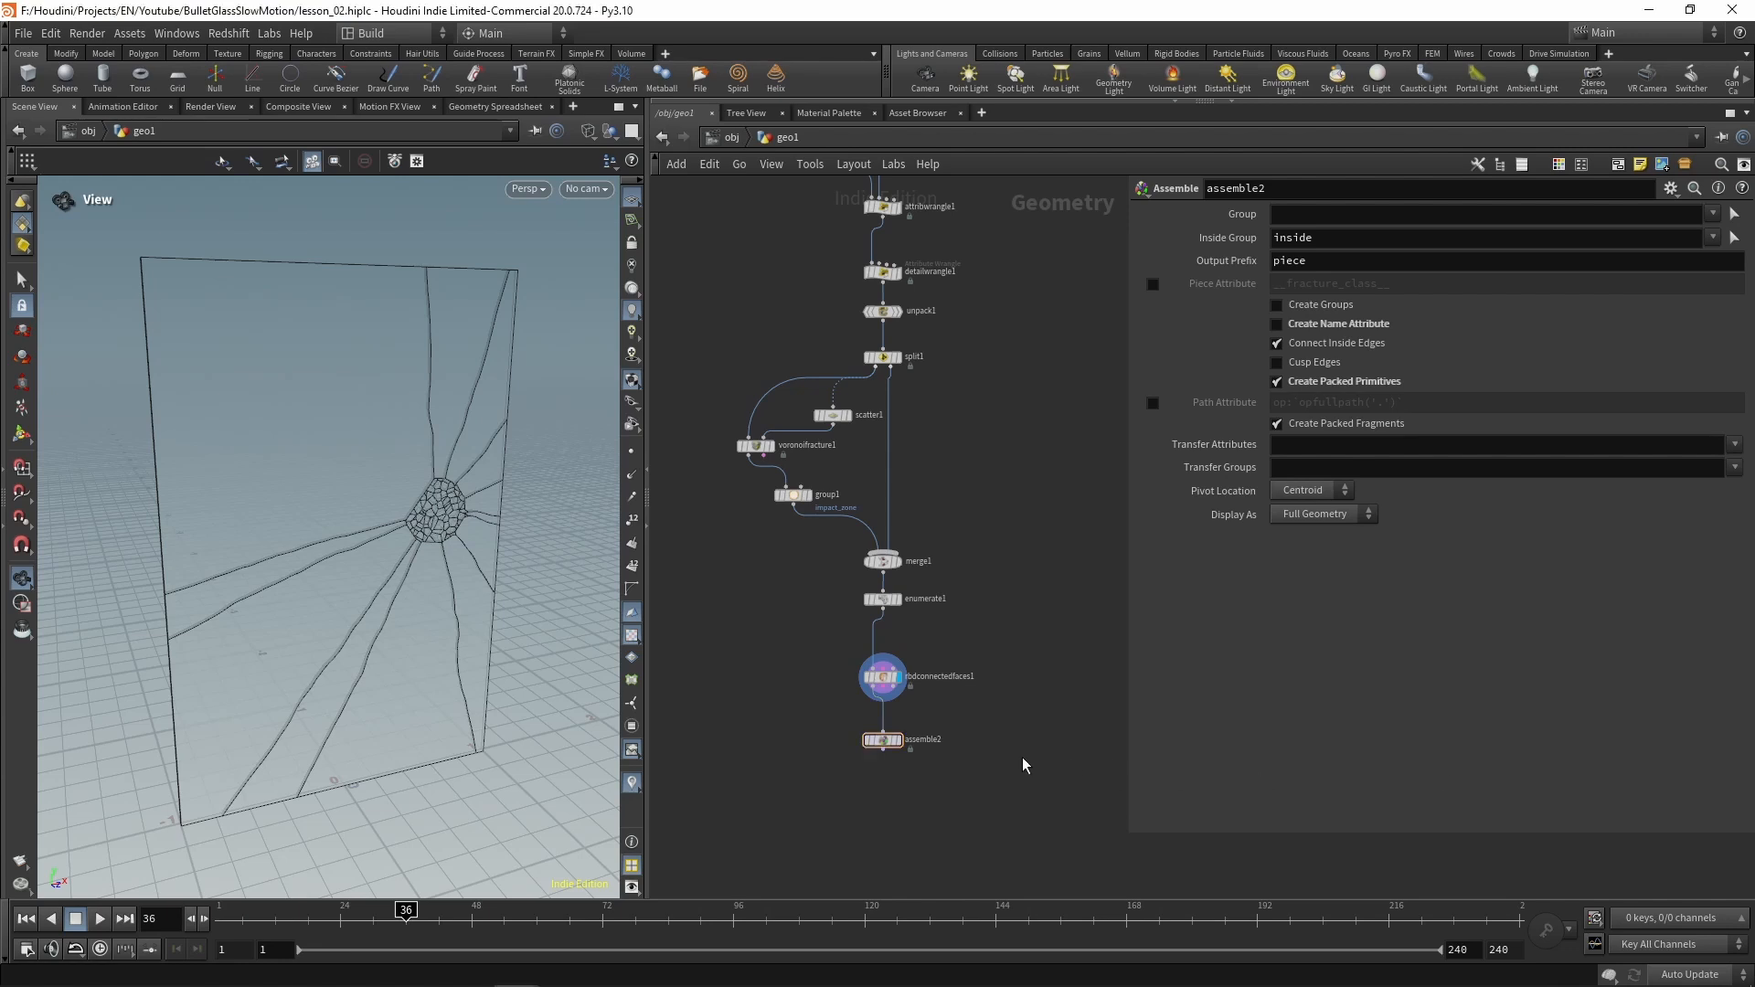
Append an Attribute Wrangle node to assemble2 and set it as the displayed node
middle_drag(1022, 756, 1021, 561)
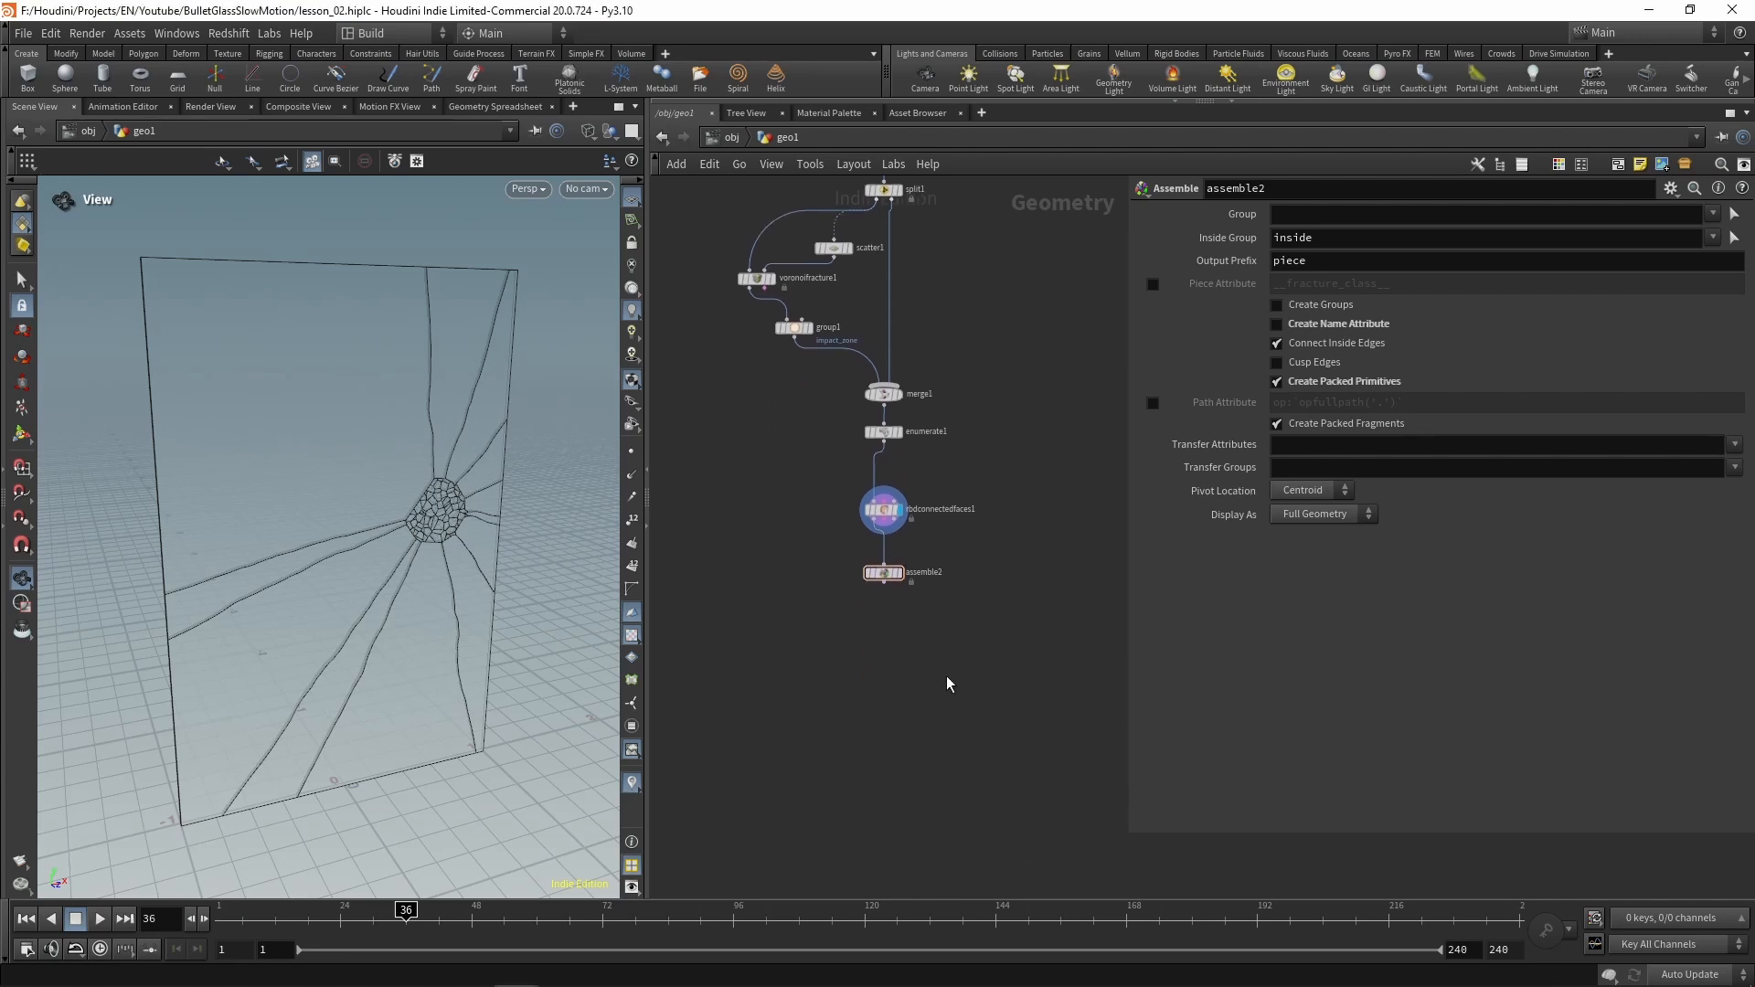
key(Tab)
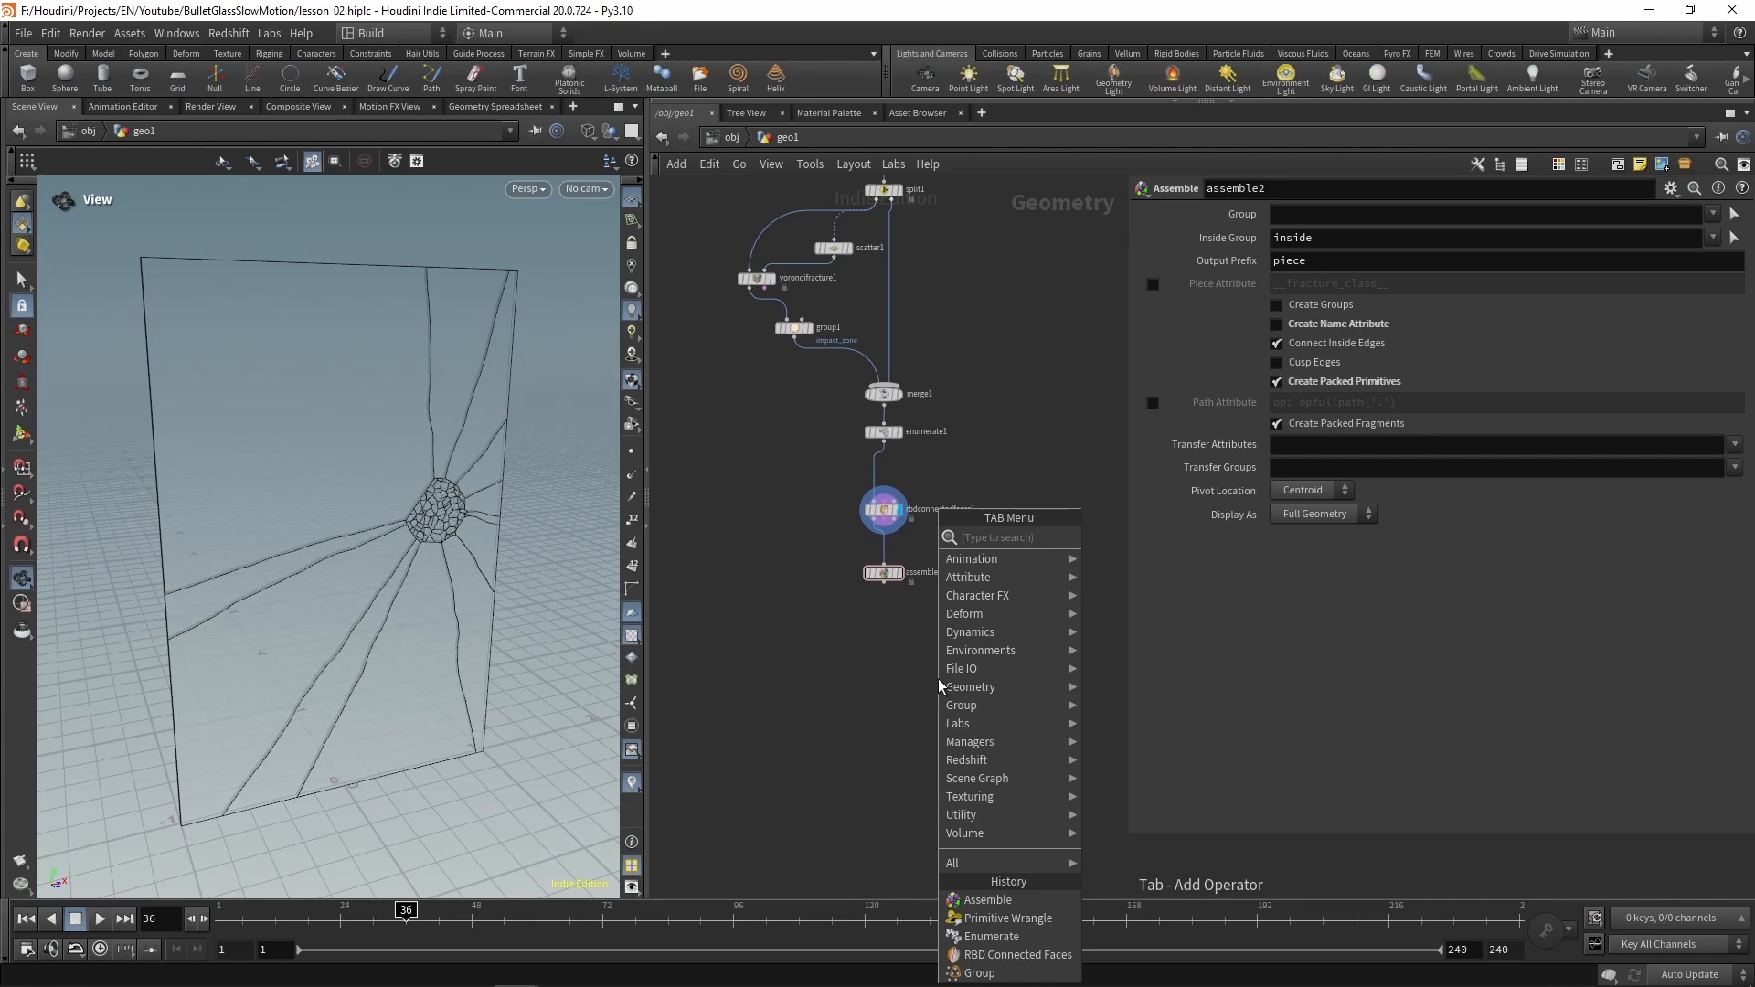
text(wra)
key(Return)
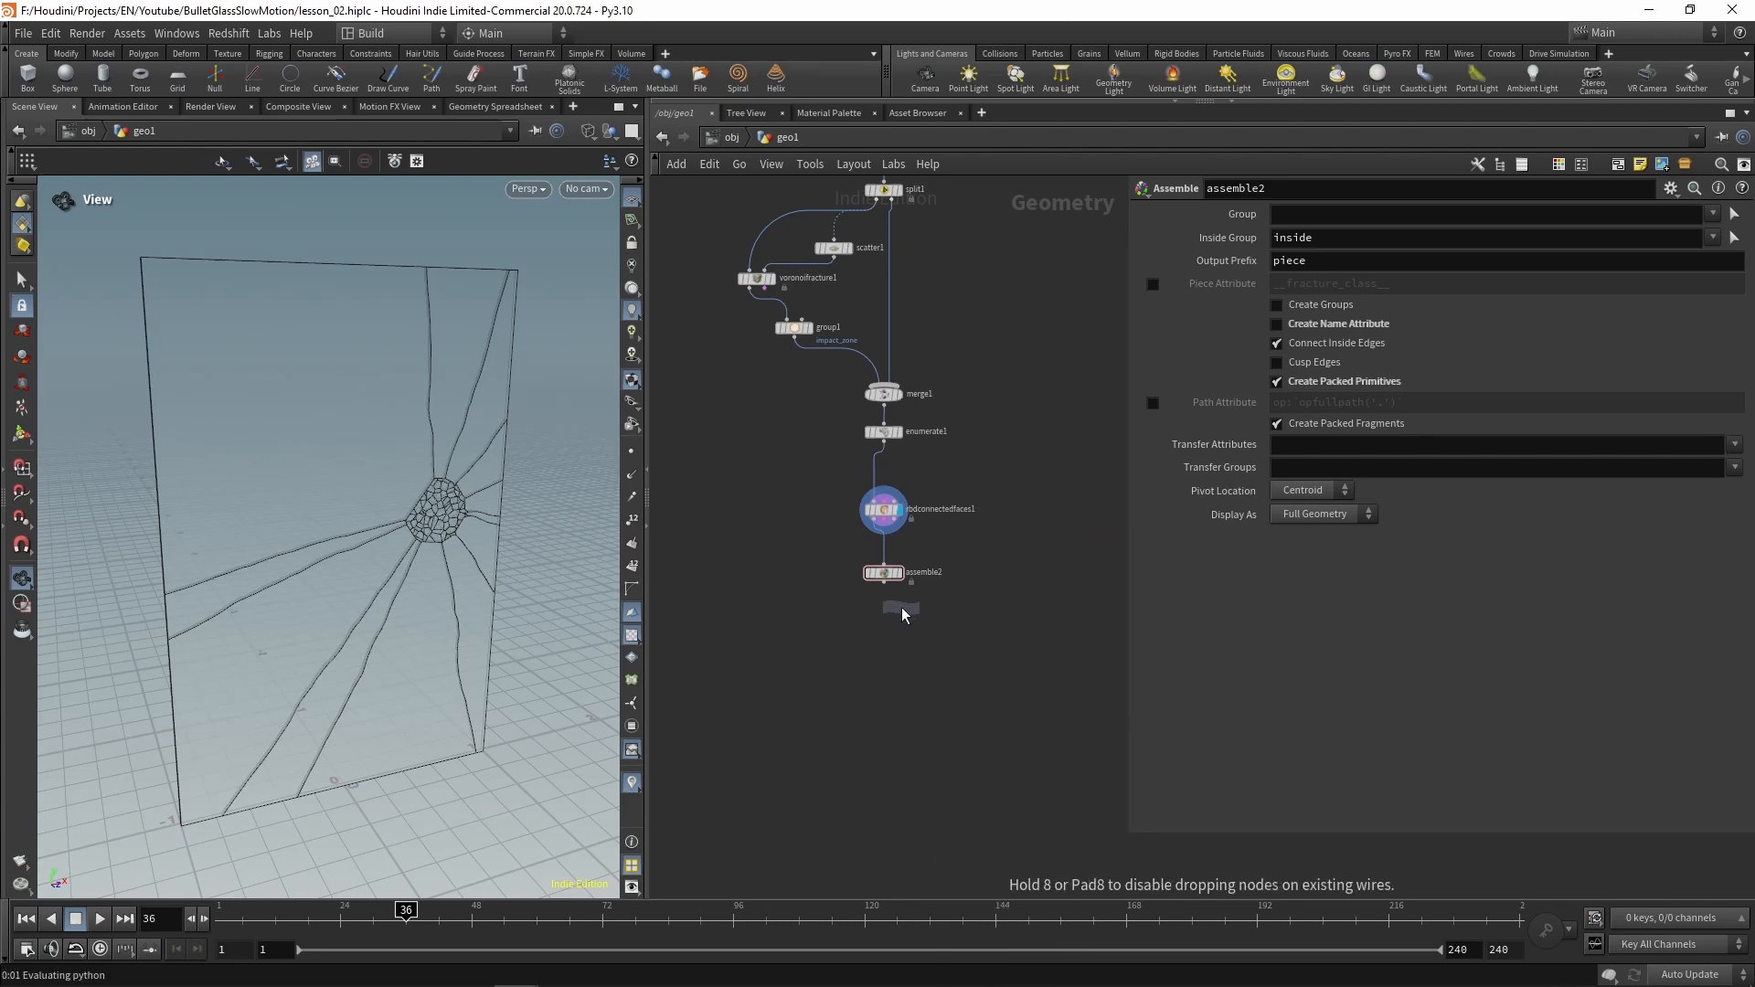
click(885, 632)
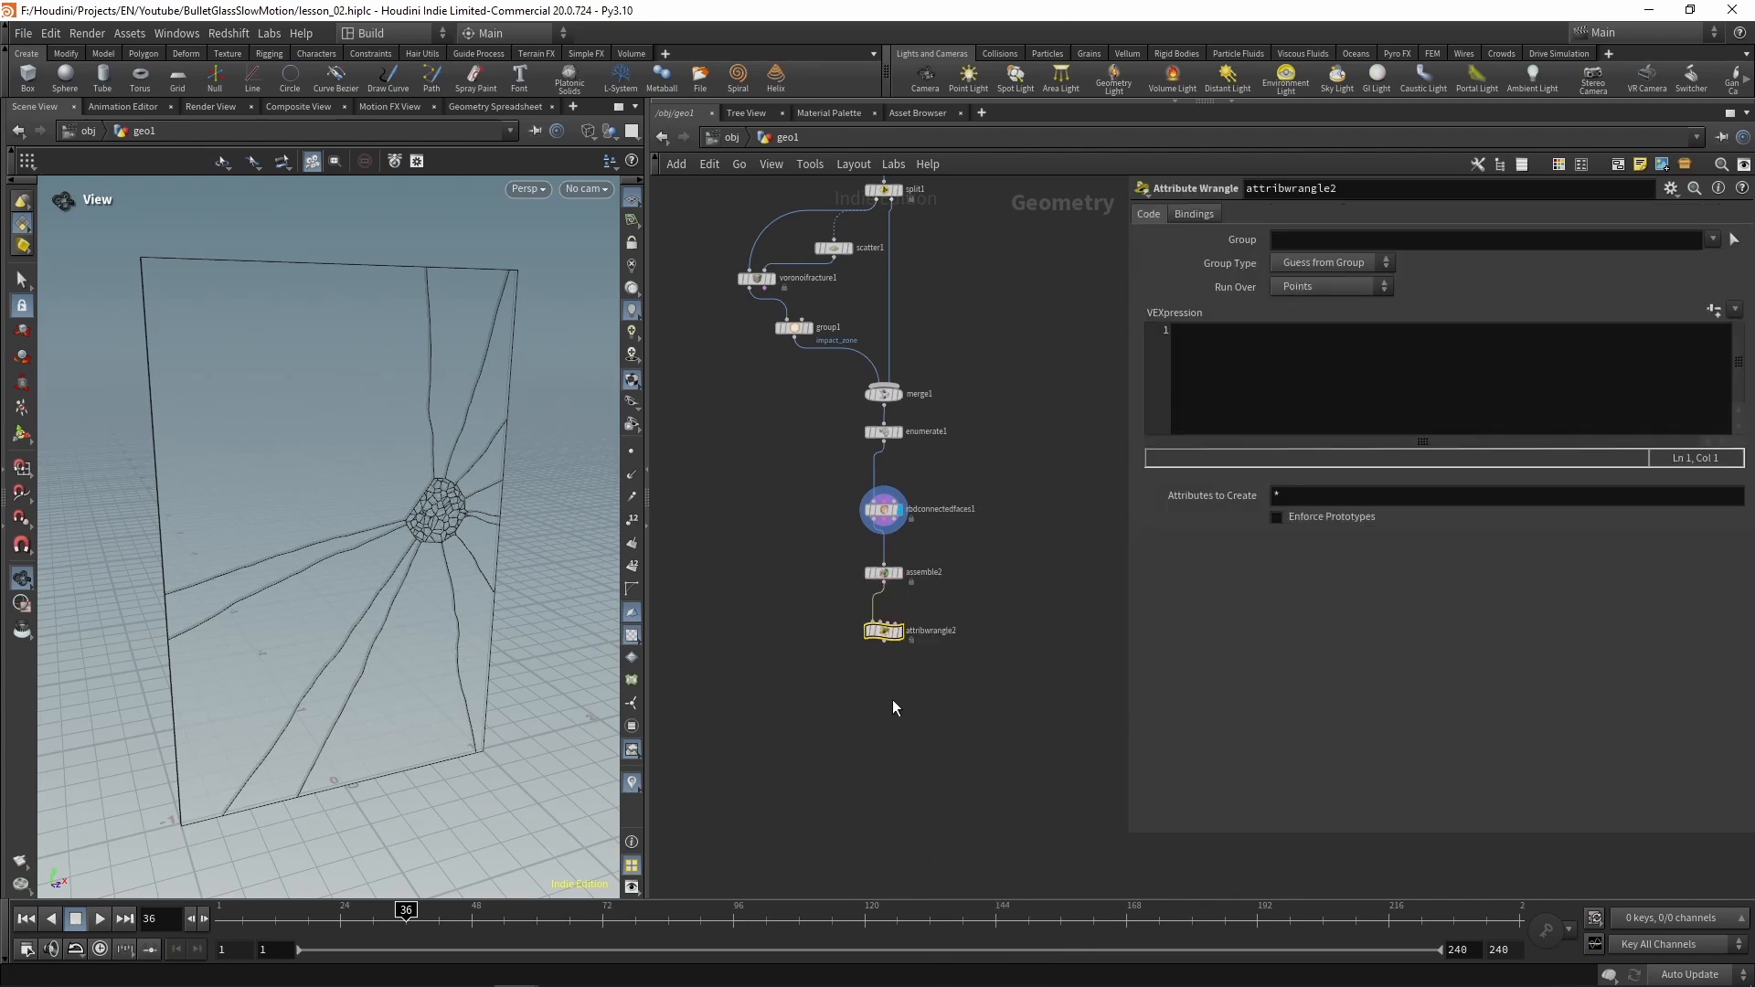
click(903, 629)
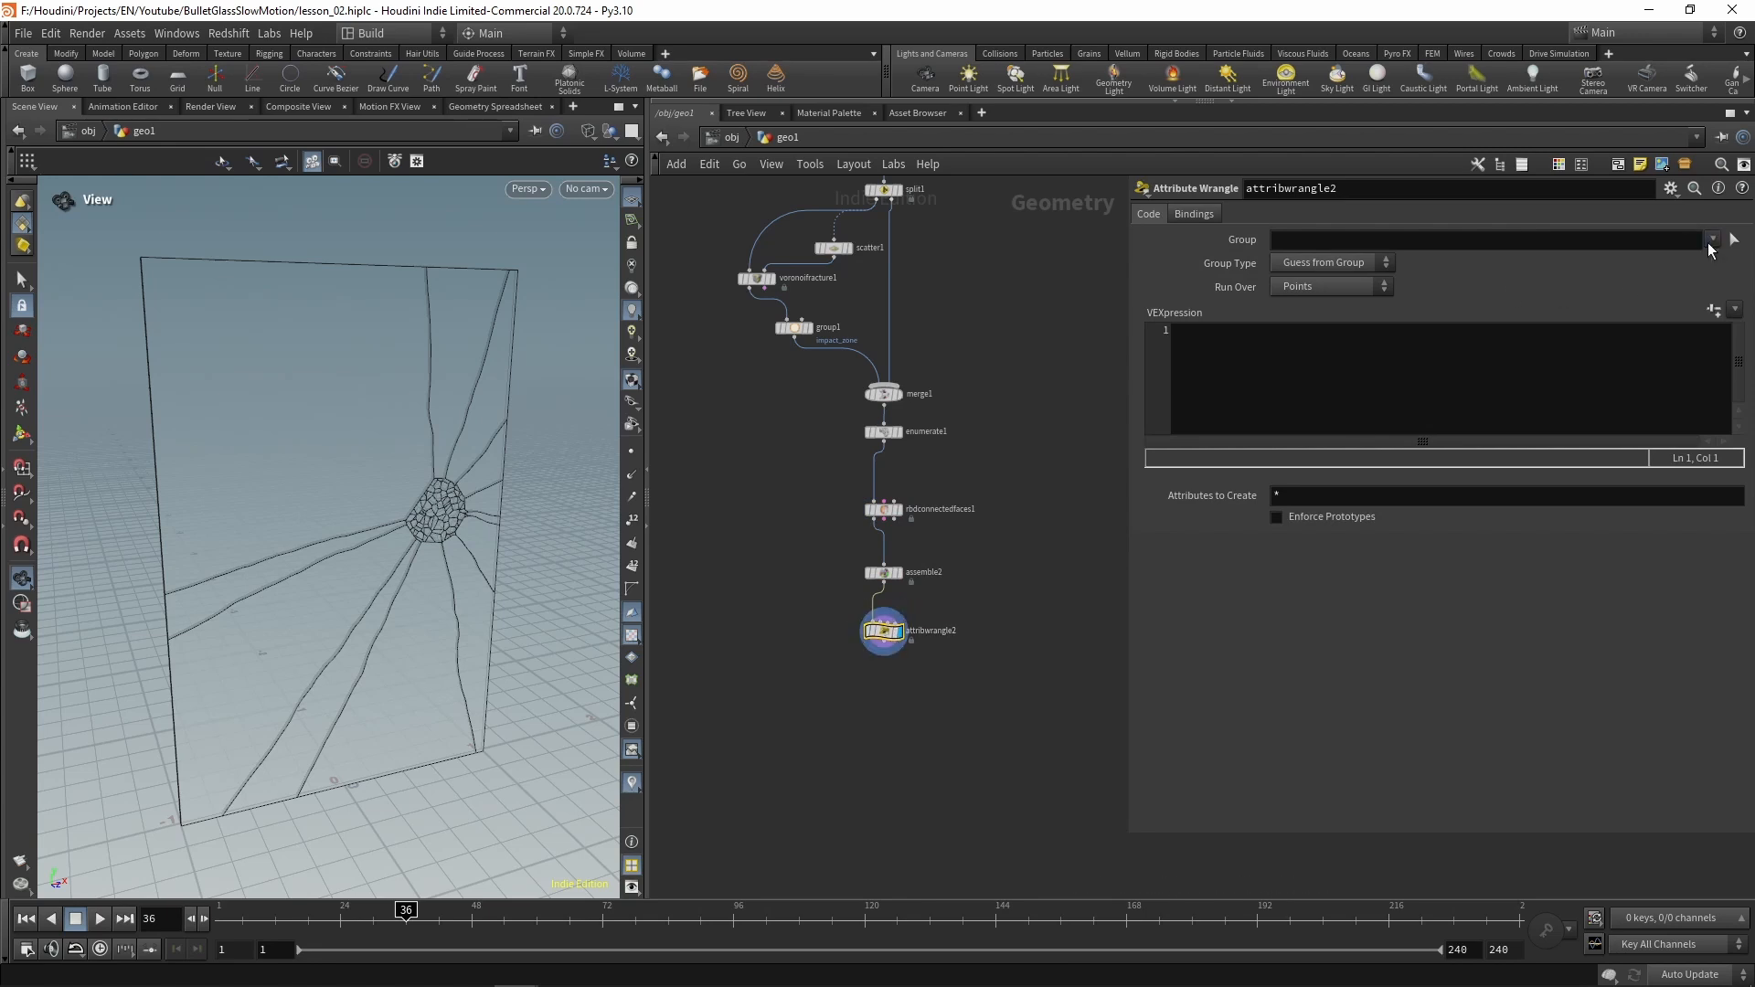
Set Transfer Groups of assemble2 to impact_zone
click(883, 573)
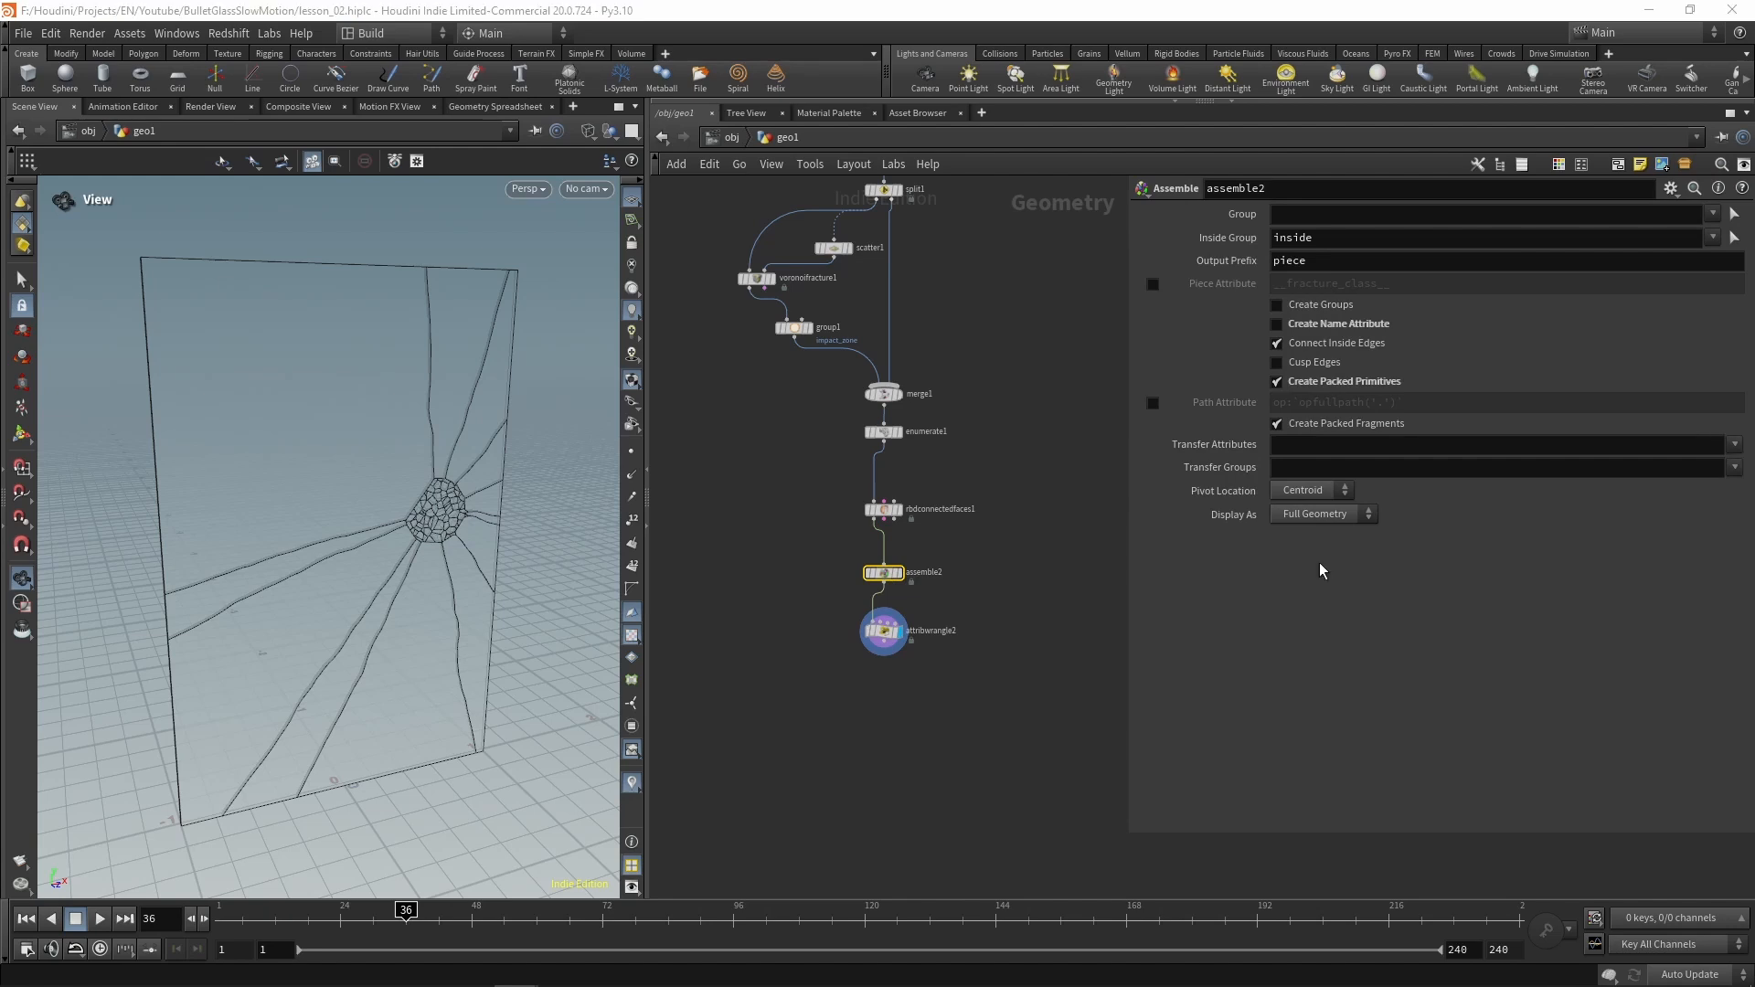
click(1736, 467)
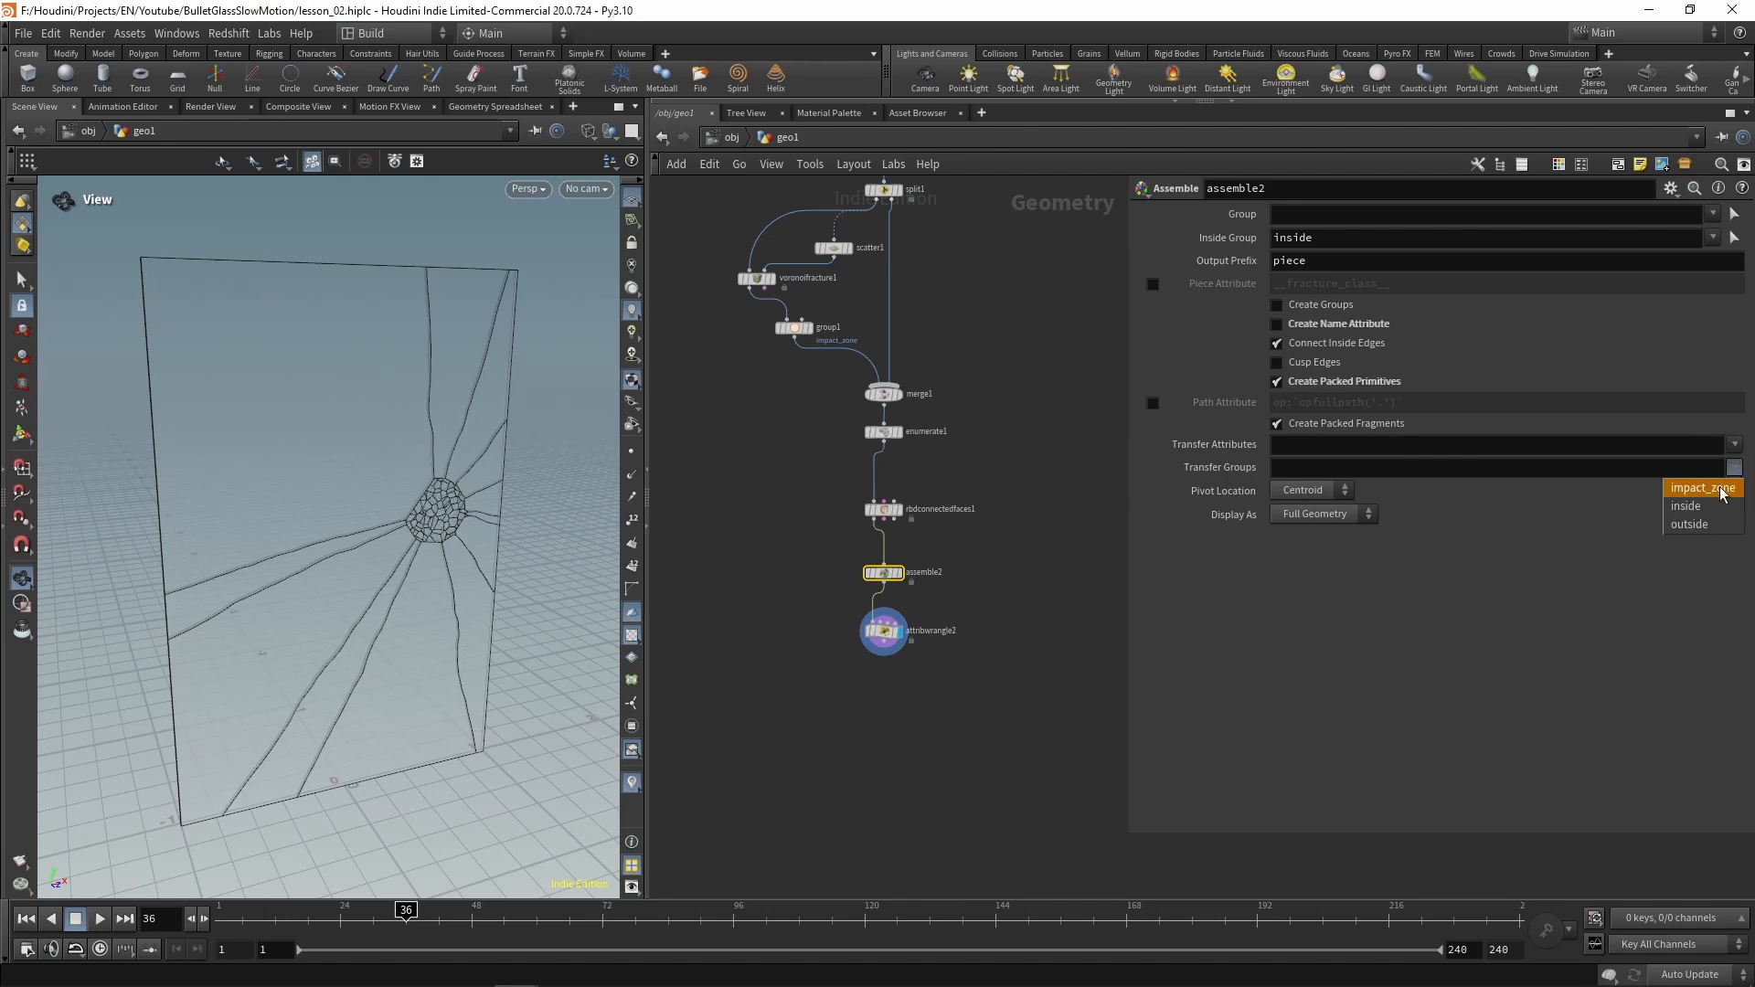
click(1722, 495)
Restrict attribwrangle2 to the impact_zone group and write the VEX expression i@active = 1; in it
click(883, 630)
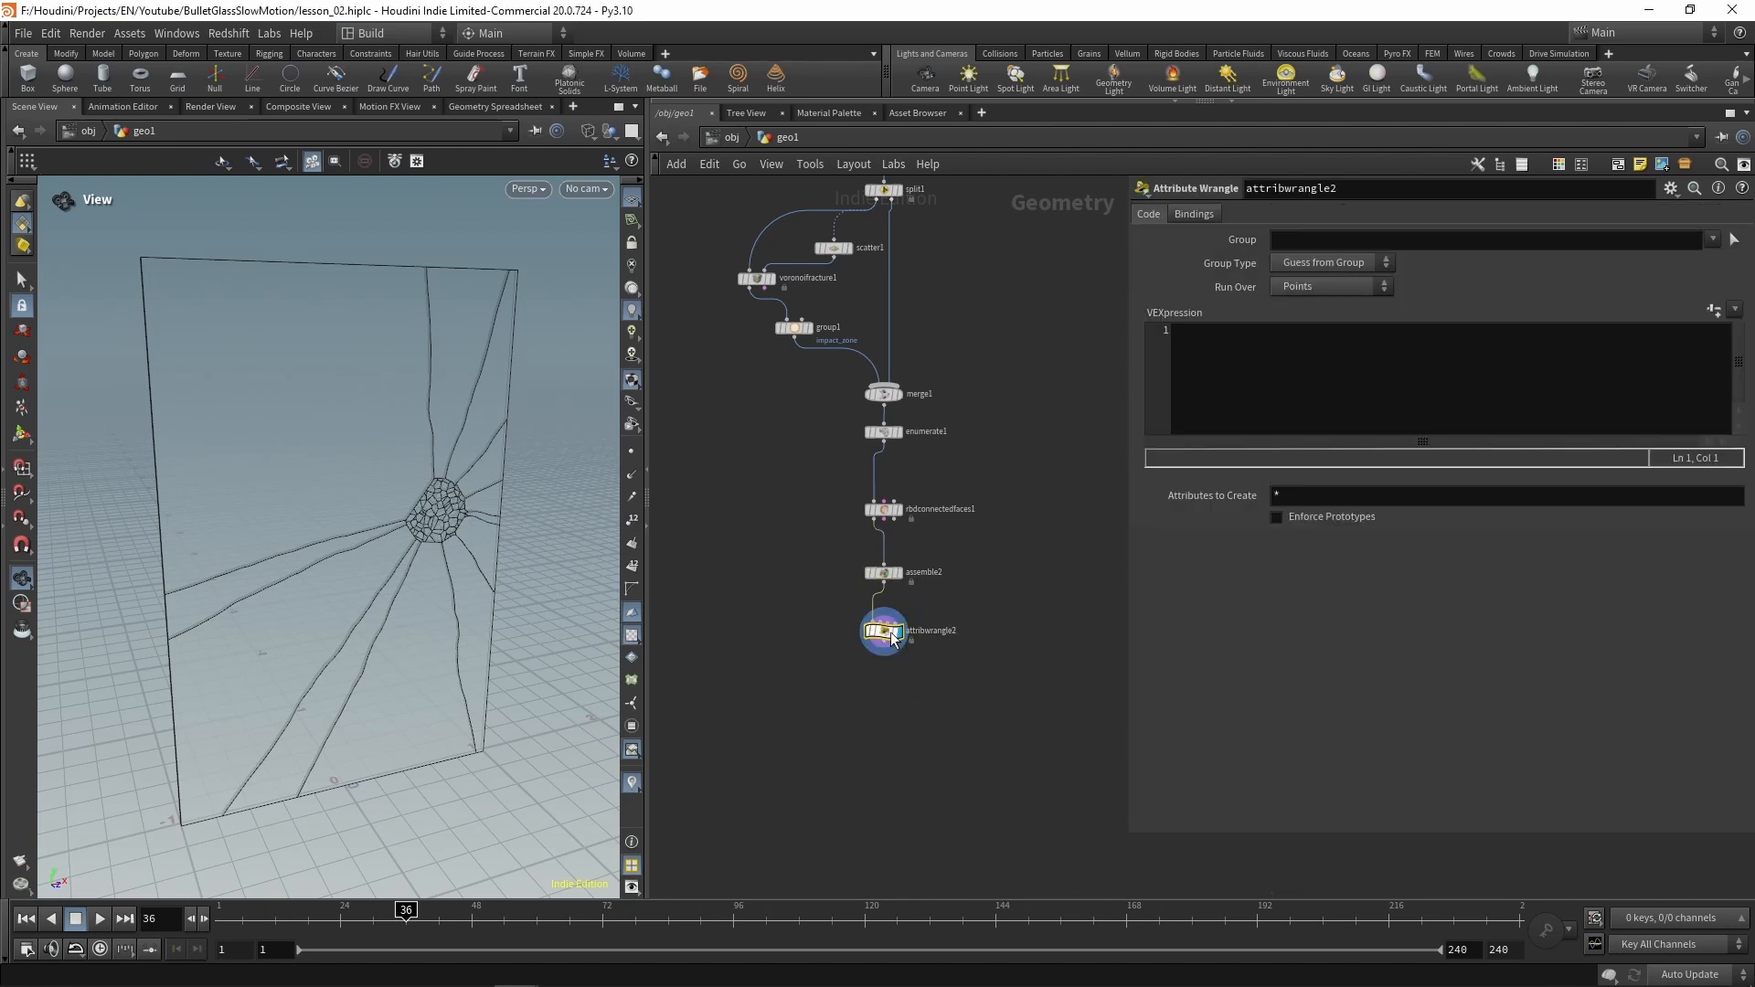
click(1713, 240)
click(1694, 261)
click(1374, 385)
text(i)
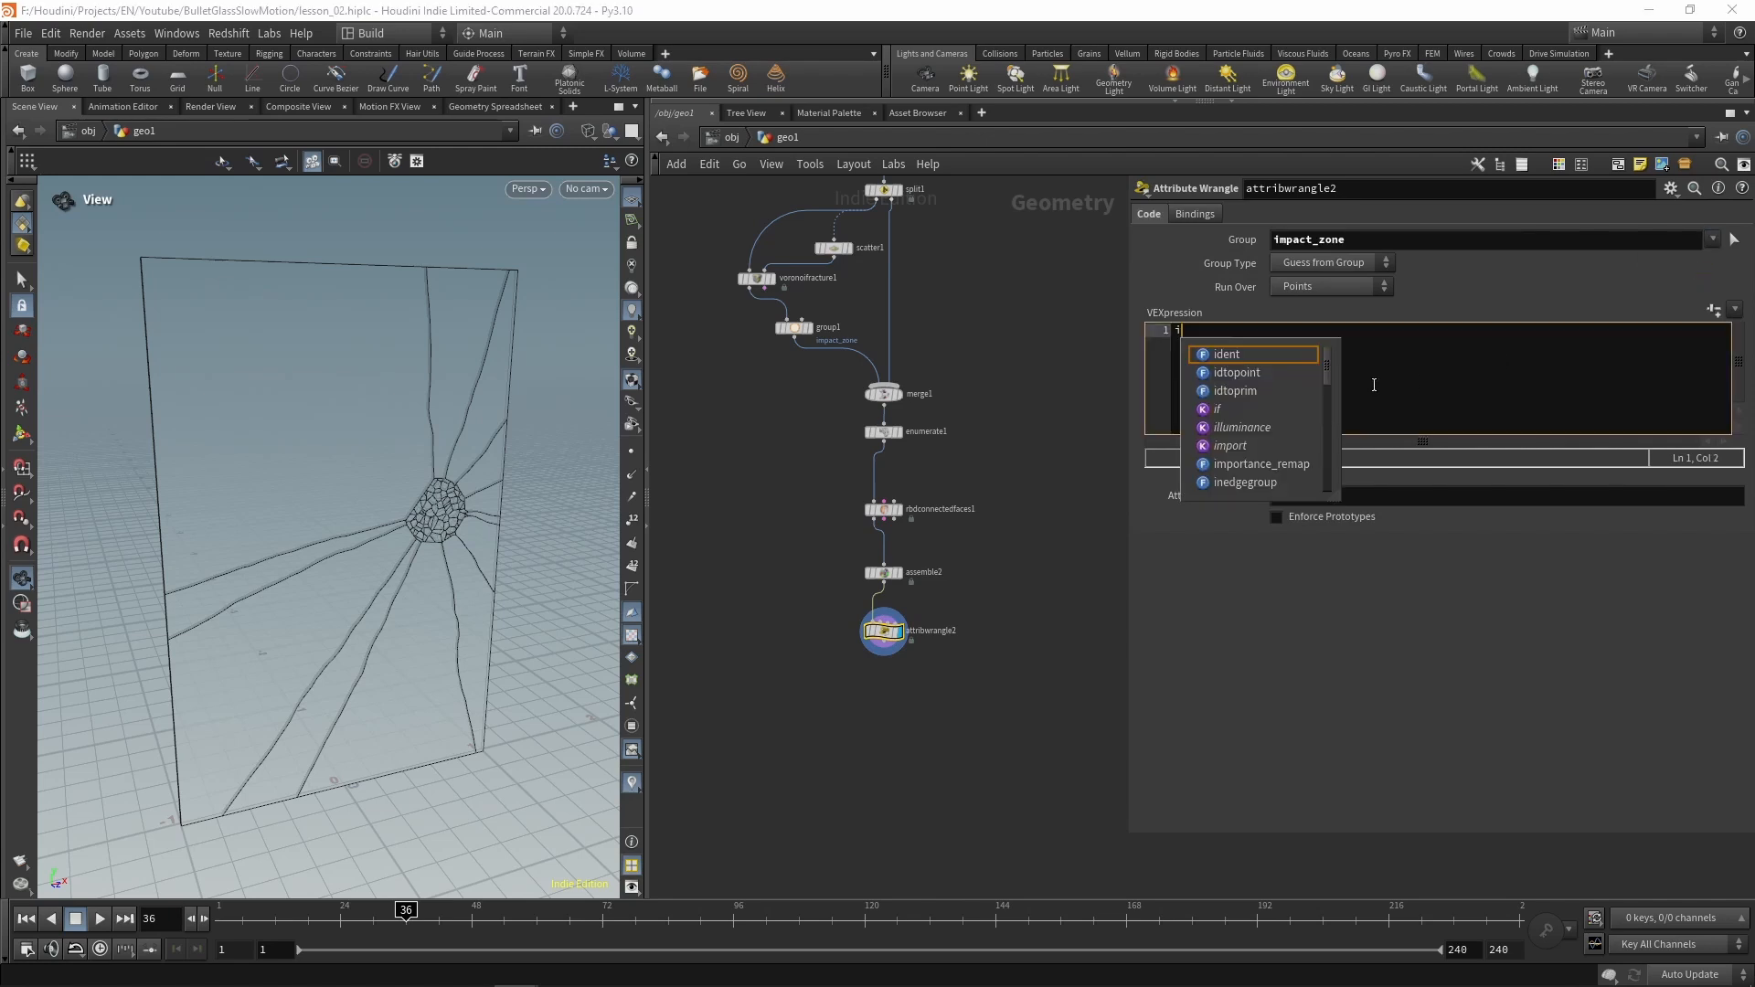
text(@active =)
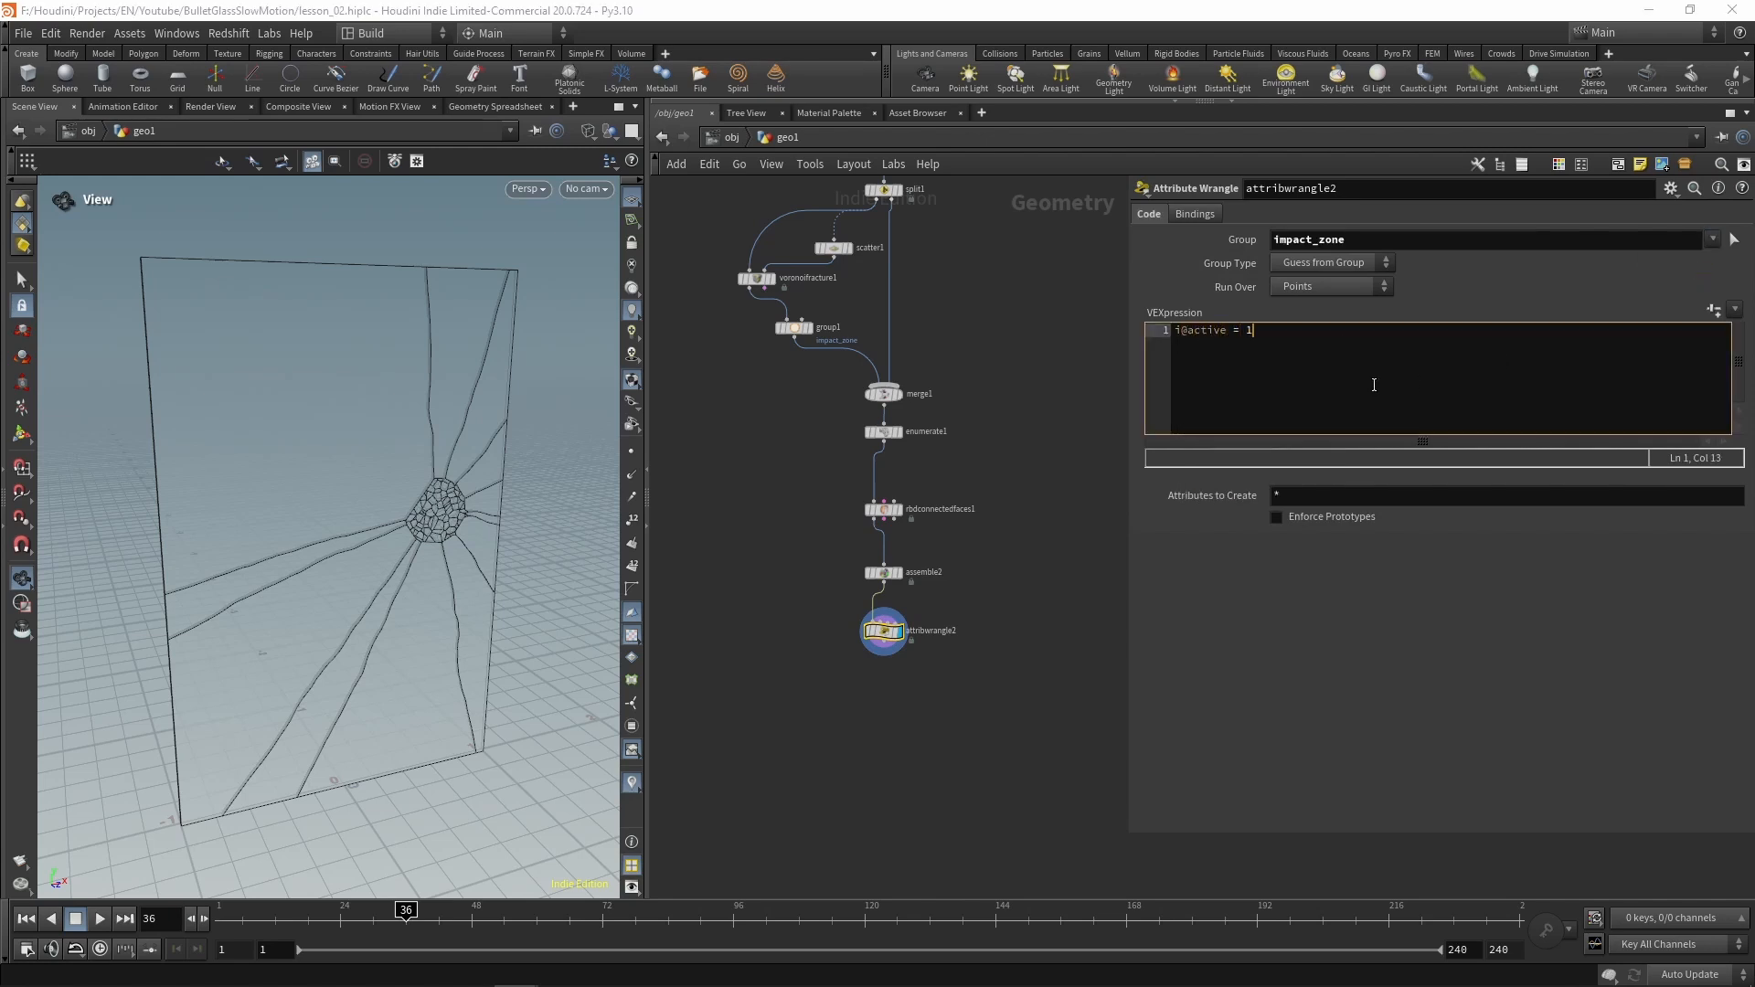
text( 1;)
key(Return)
click(1067, 645)
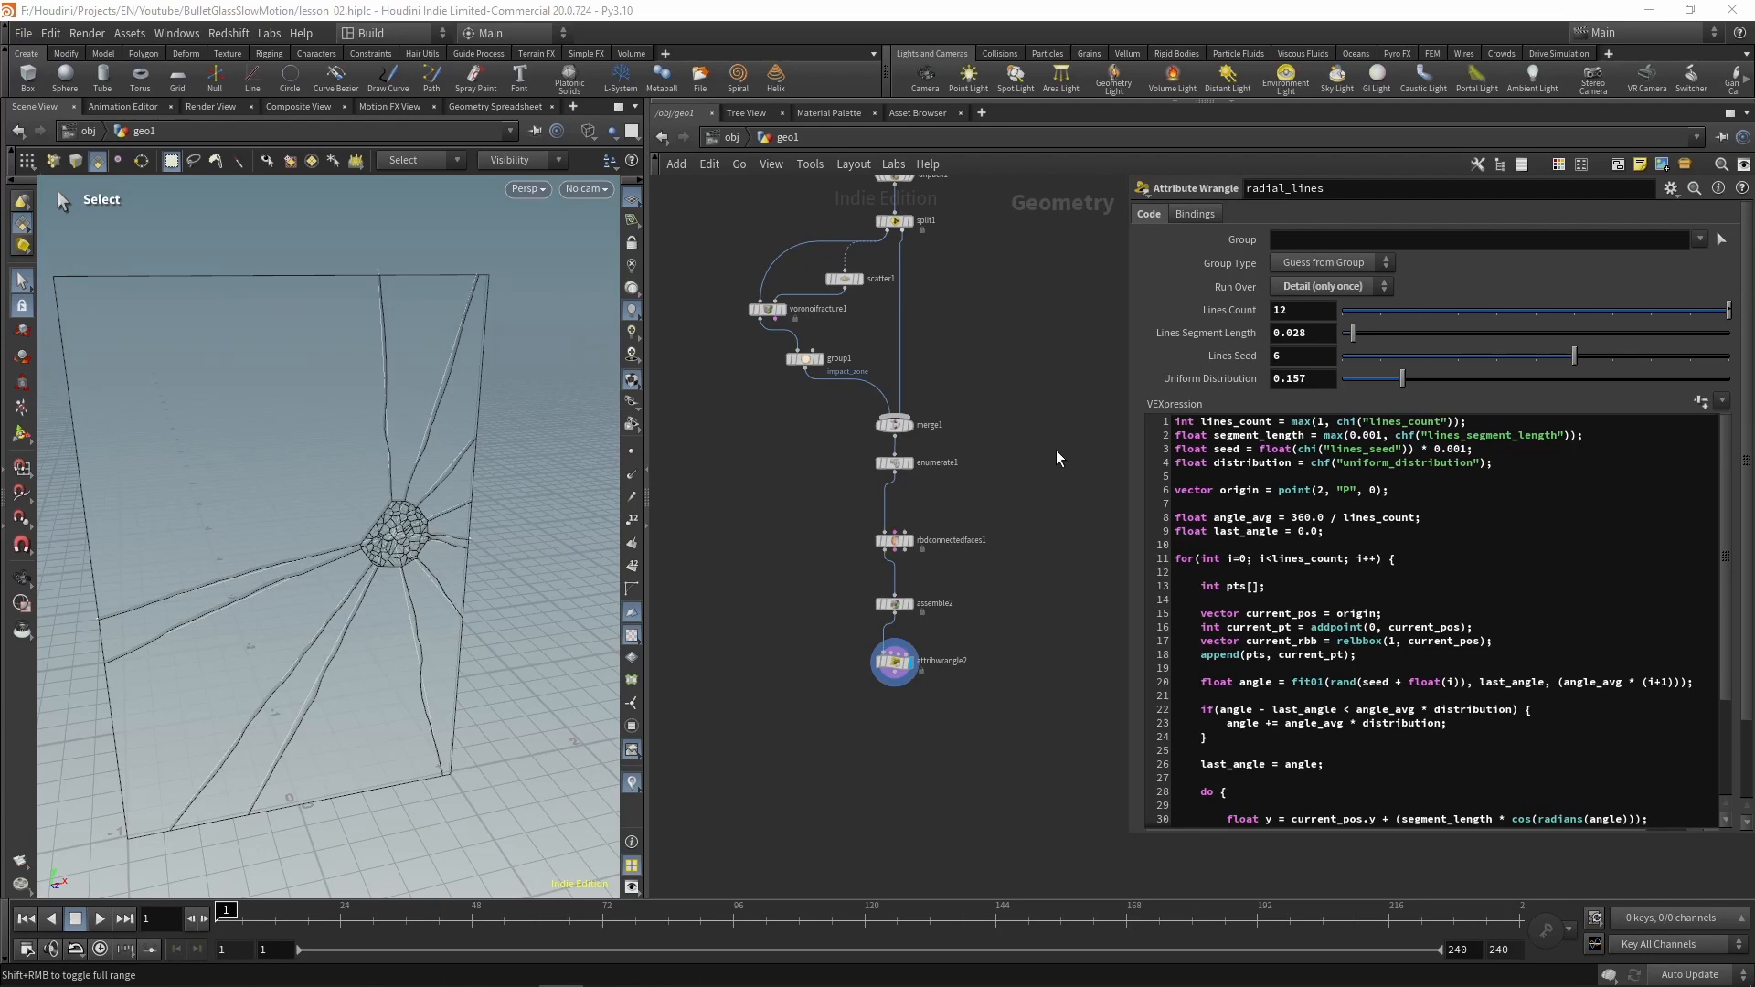
Change the uniform_distribution channel reference in the radial_lines VEX code to lines_uniform_distribution
middle_drag(1027, 329, 1000, 673)
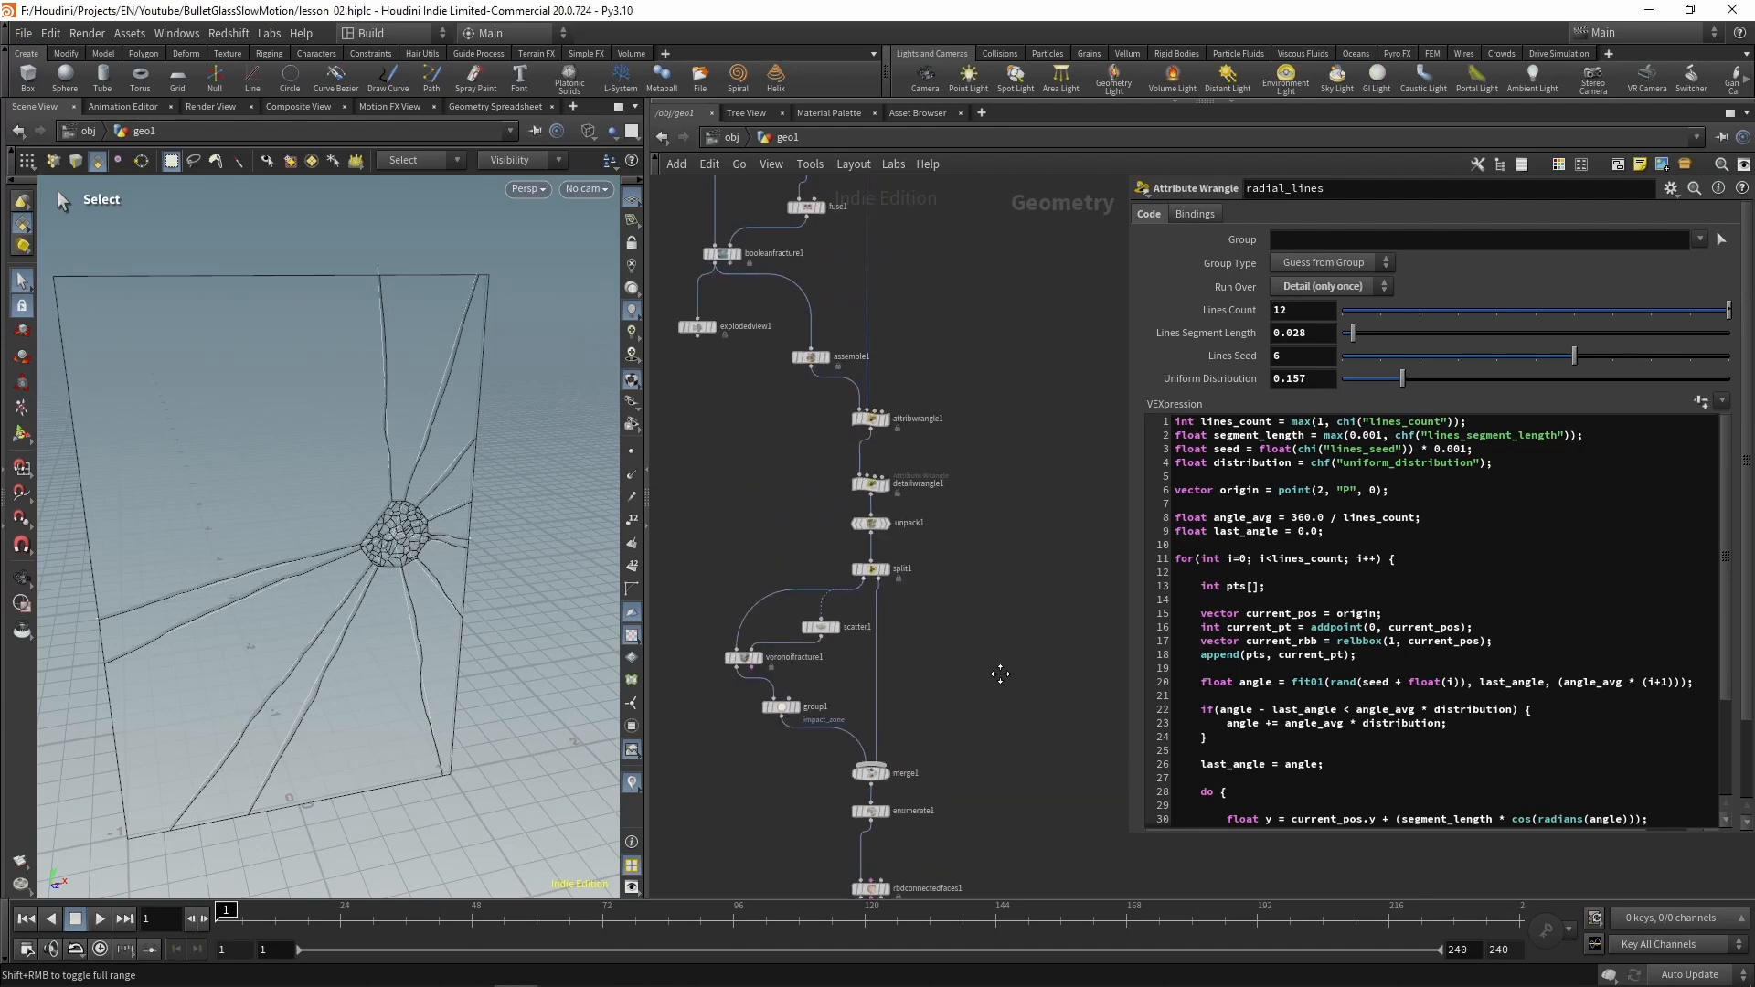
middle_drag(1003, 413, 1035, 674)
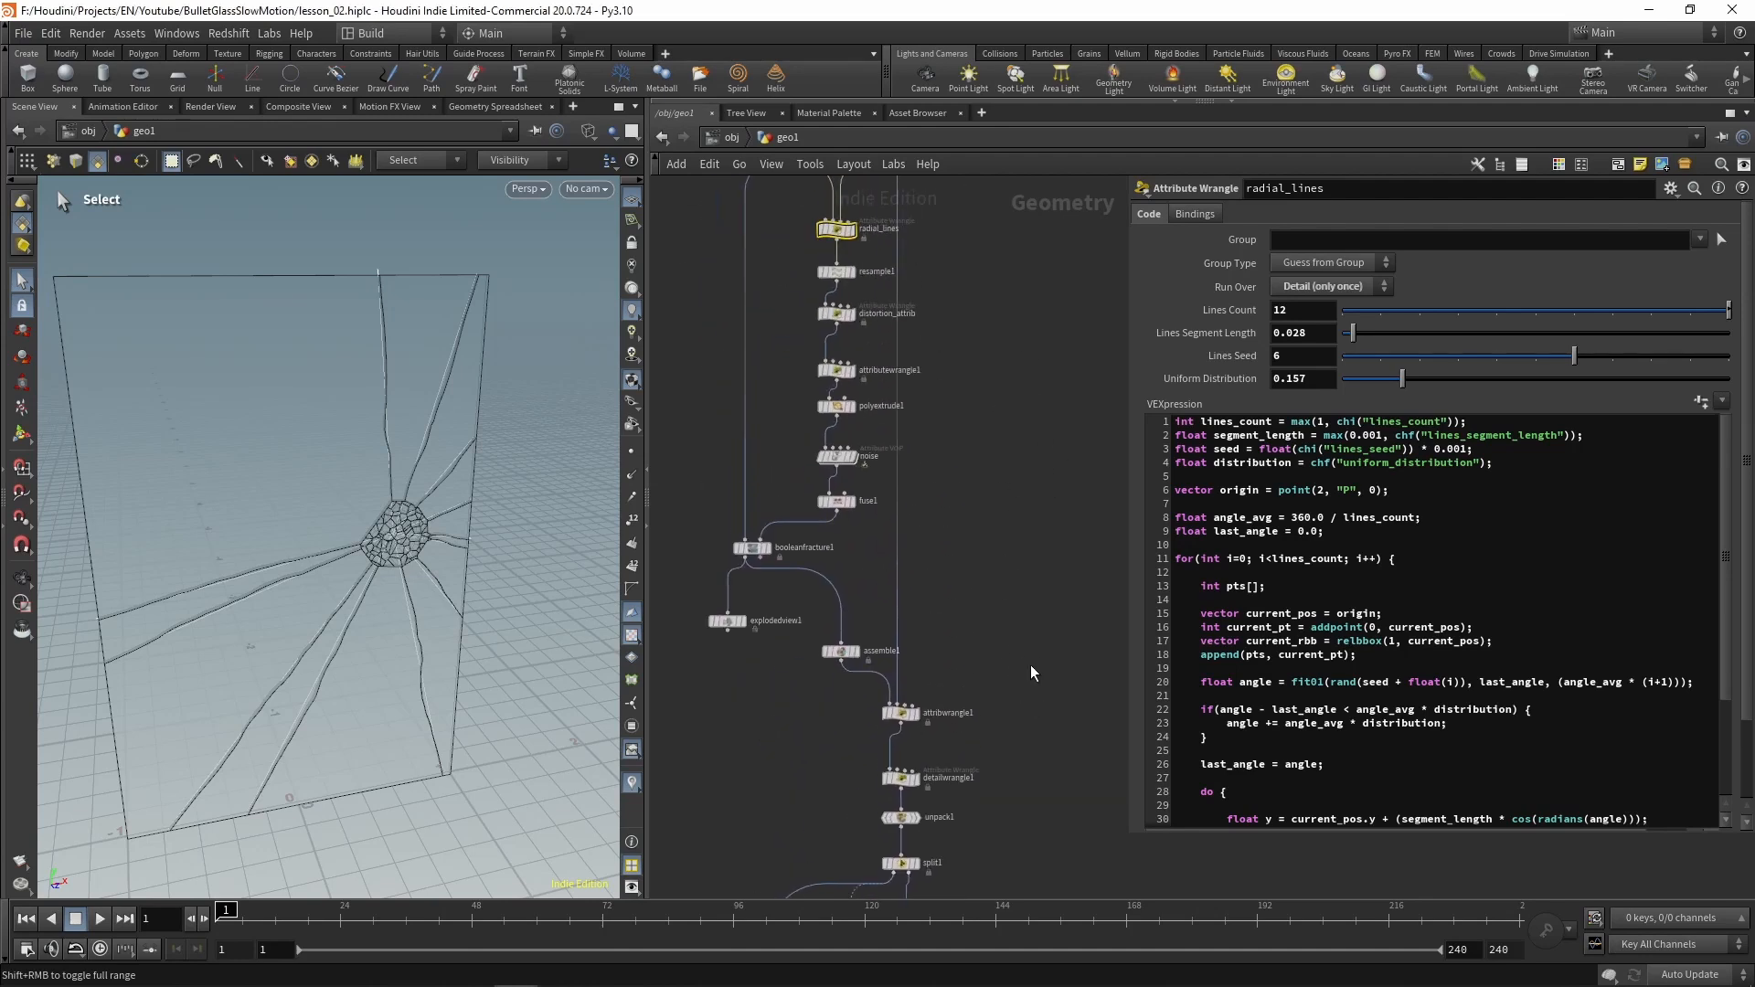
middle_drag(1023, 441, 1062, 731)
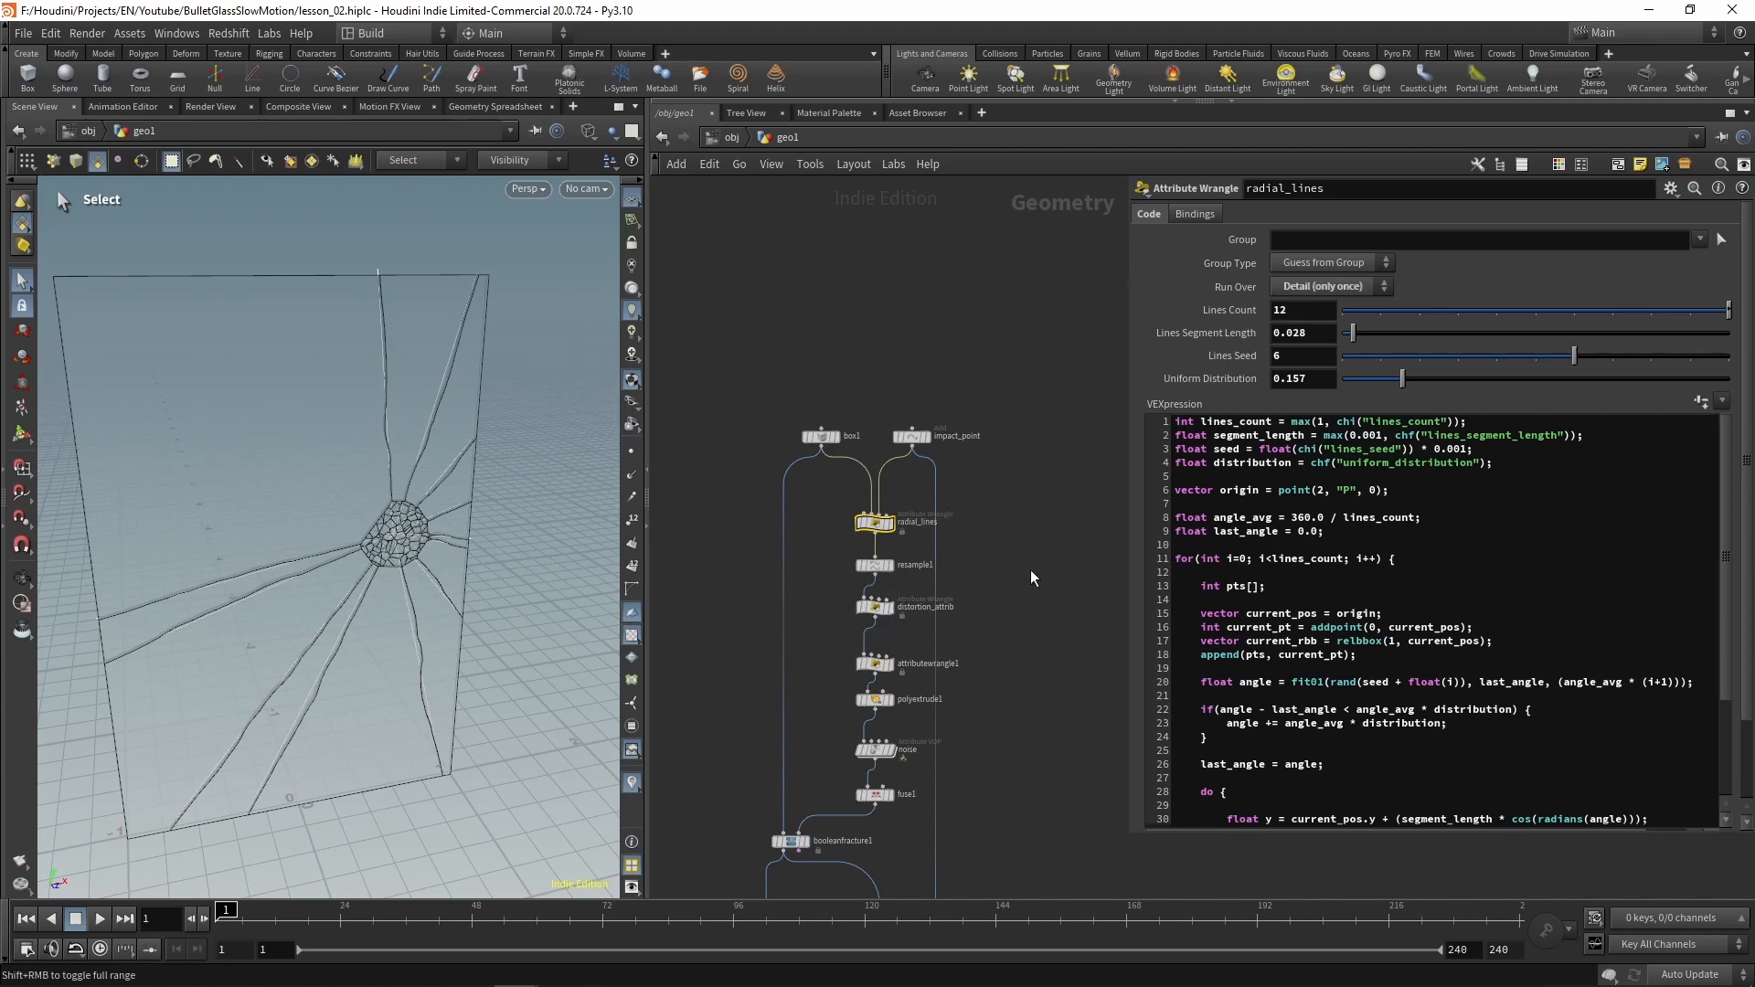
click(1339, 463)
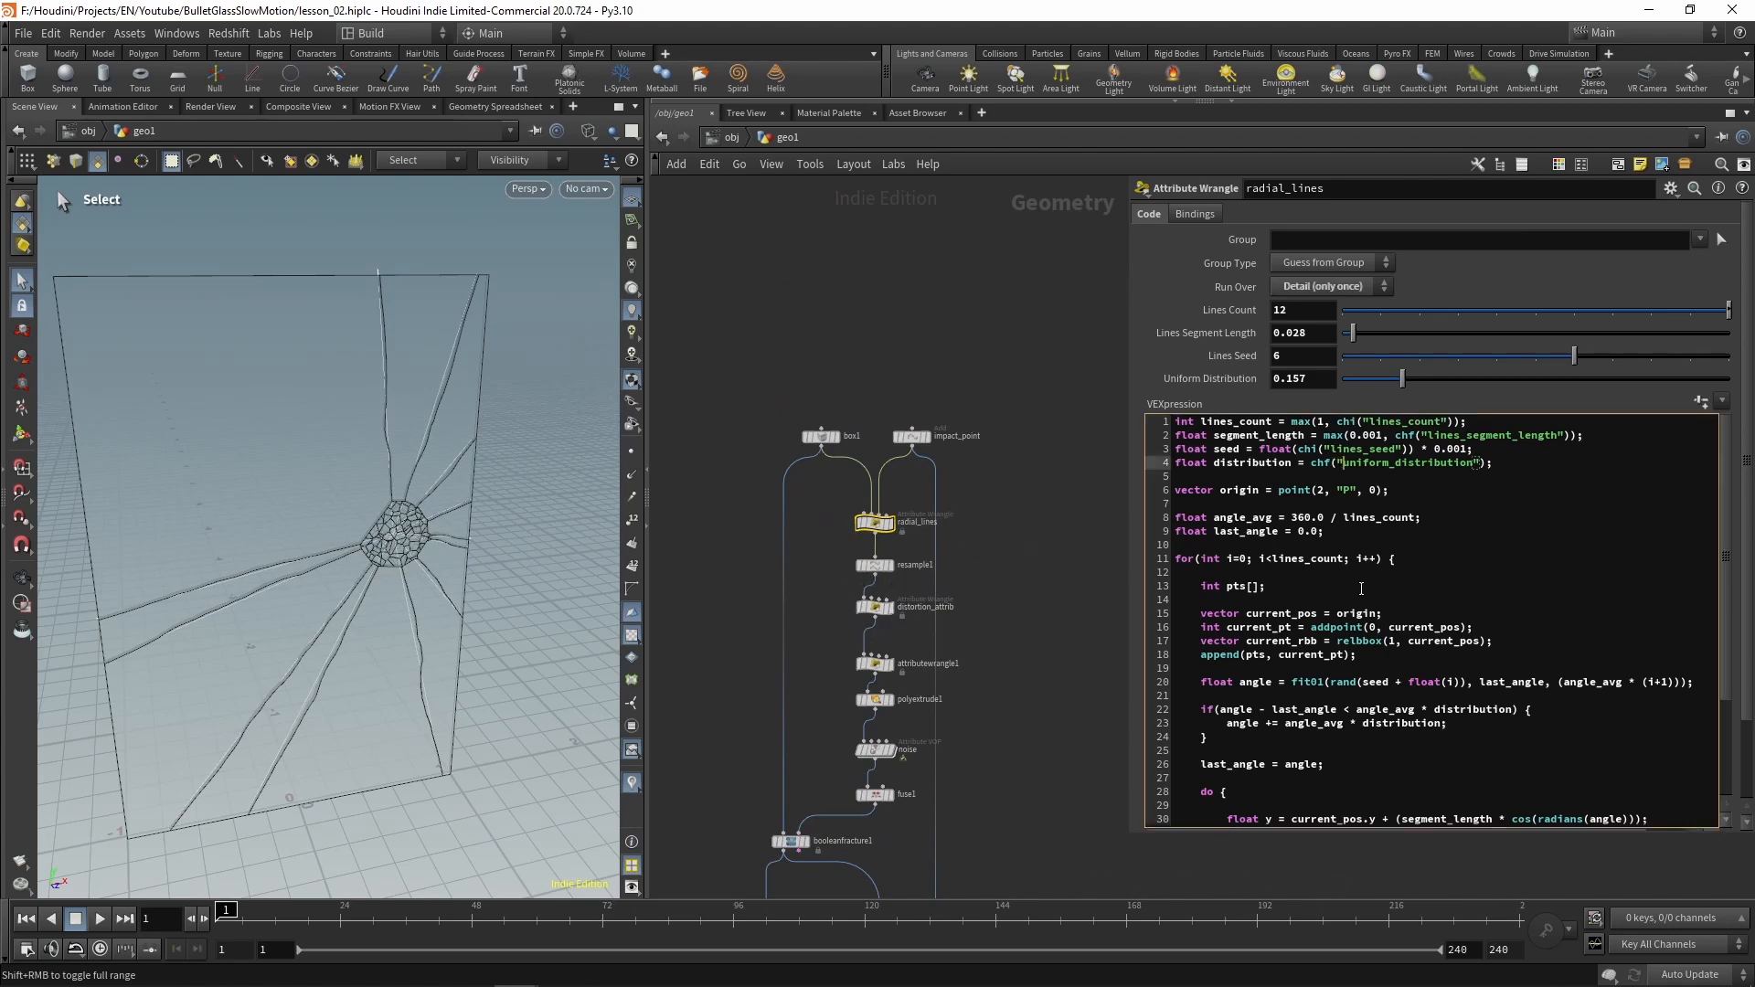
text(lines_)
Rename the Uniform Distribution parameter to lines_uniform_distribution in the radial_lines parameter interface and accept the change
click(1671, 188)
click(1508, 202)
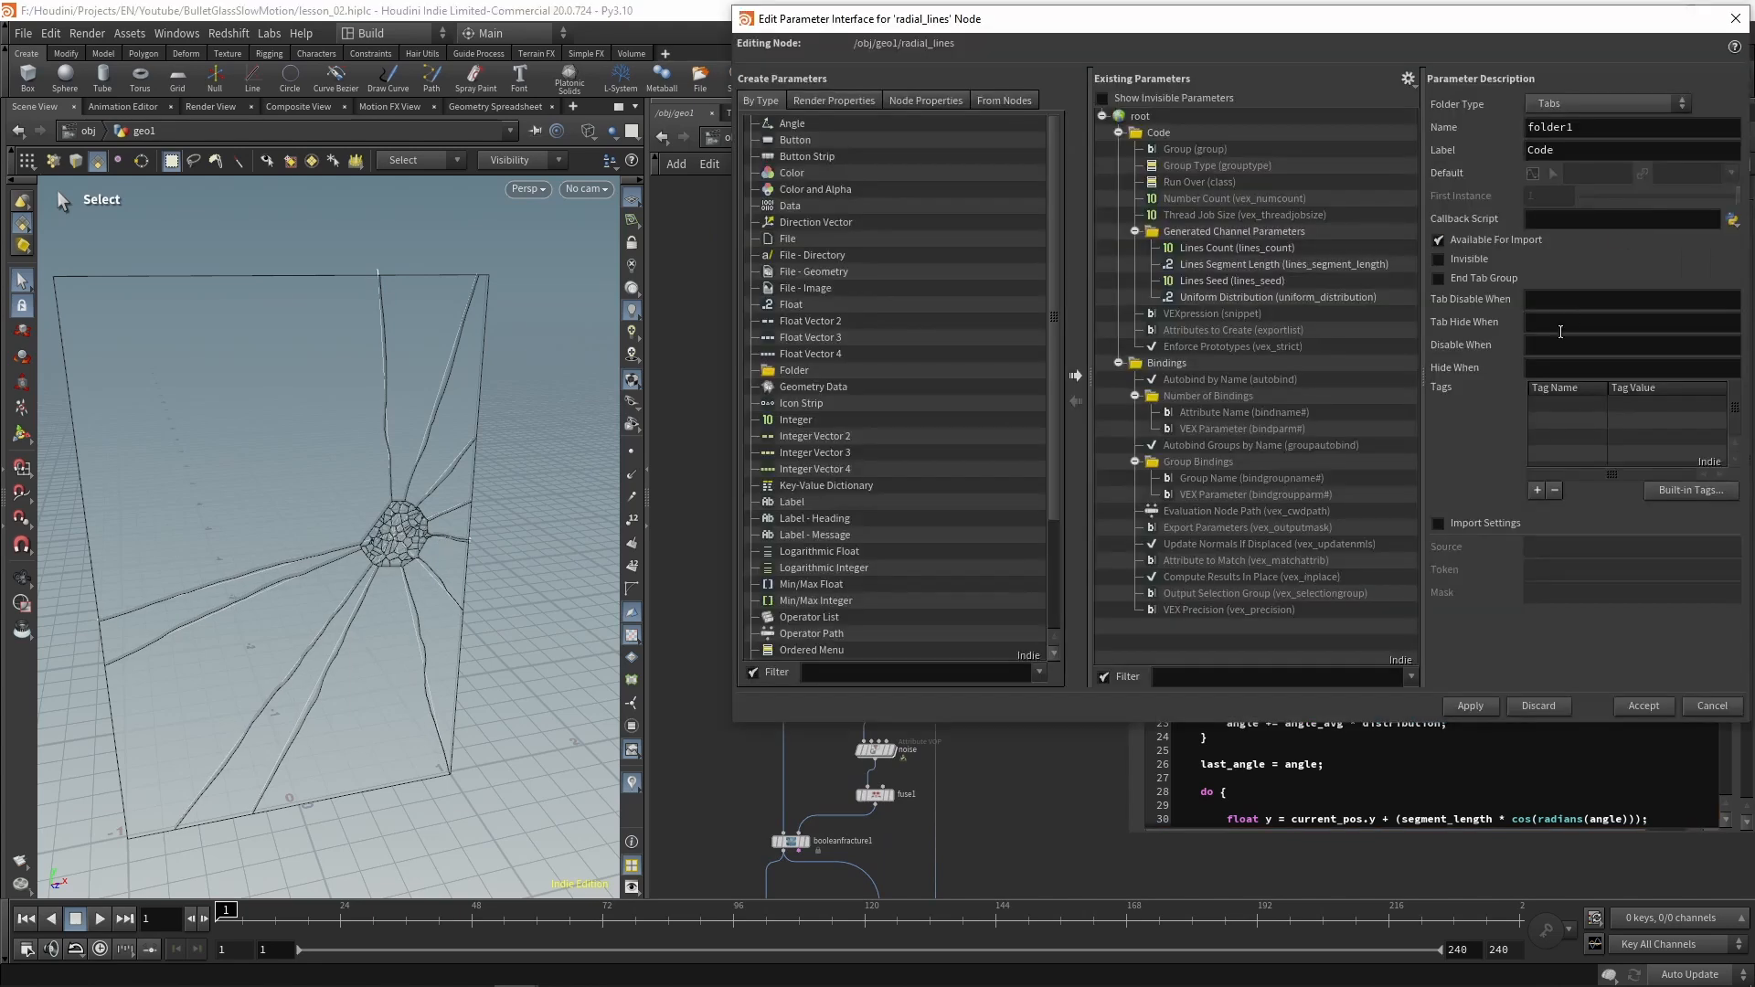
click(1234, 297)
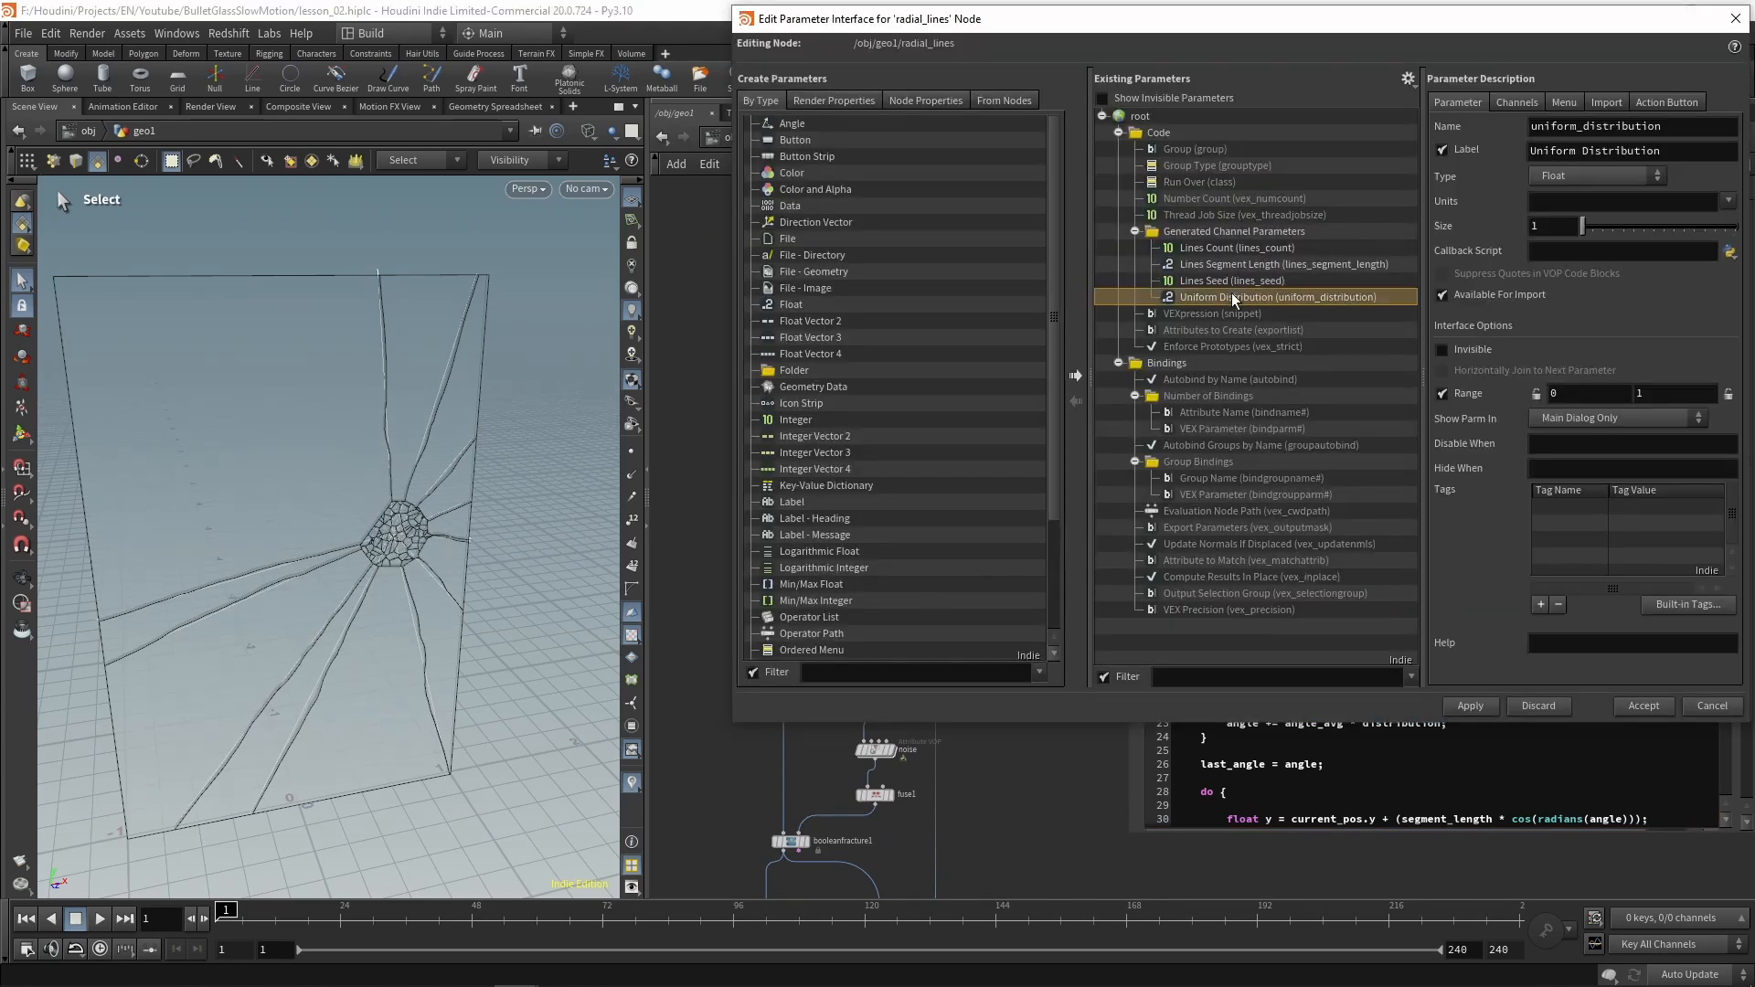
click(1531, 126)
text(lines)
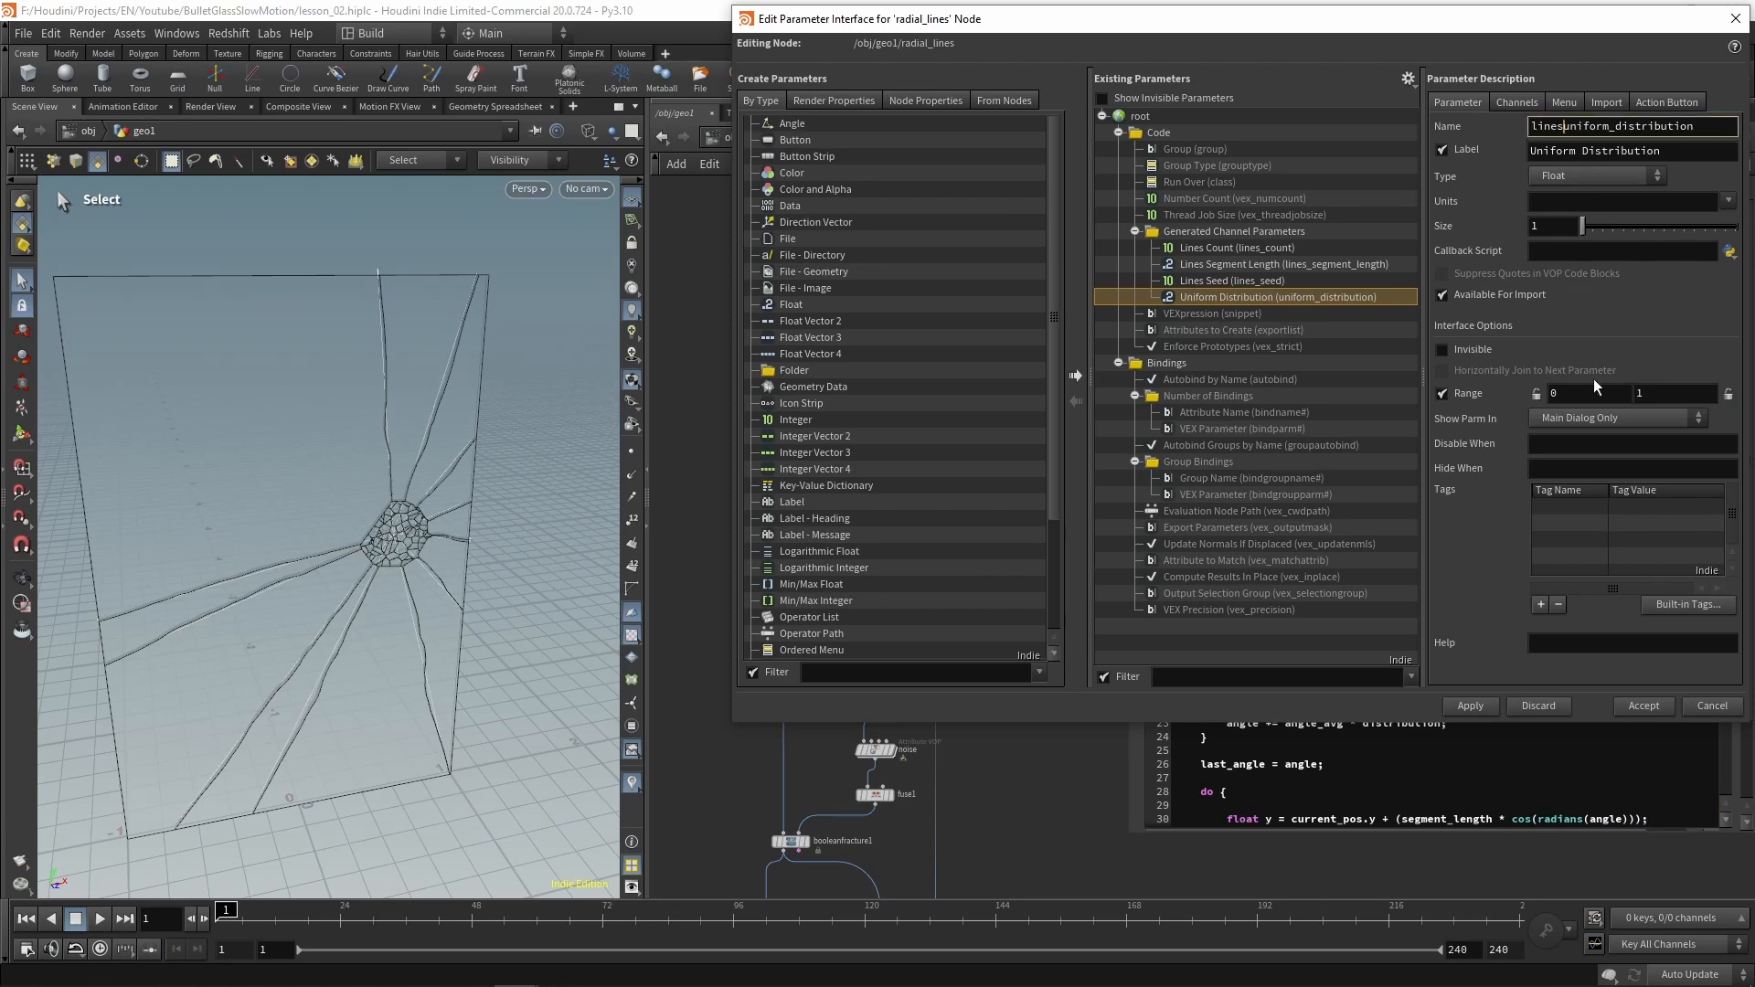
text(_)
click(1486, 706)
click(1643, 706)
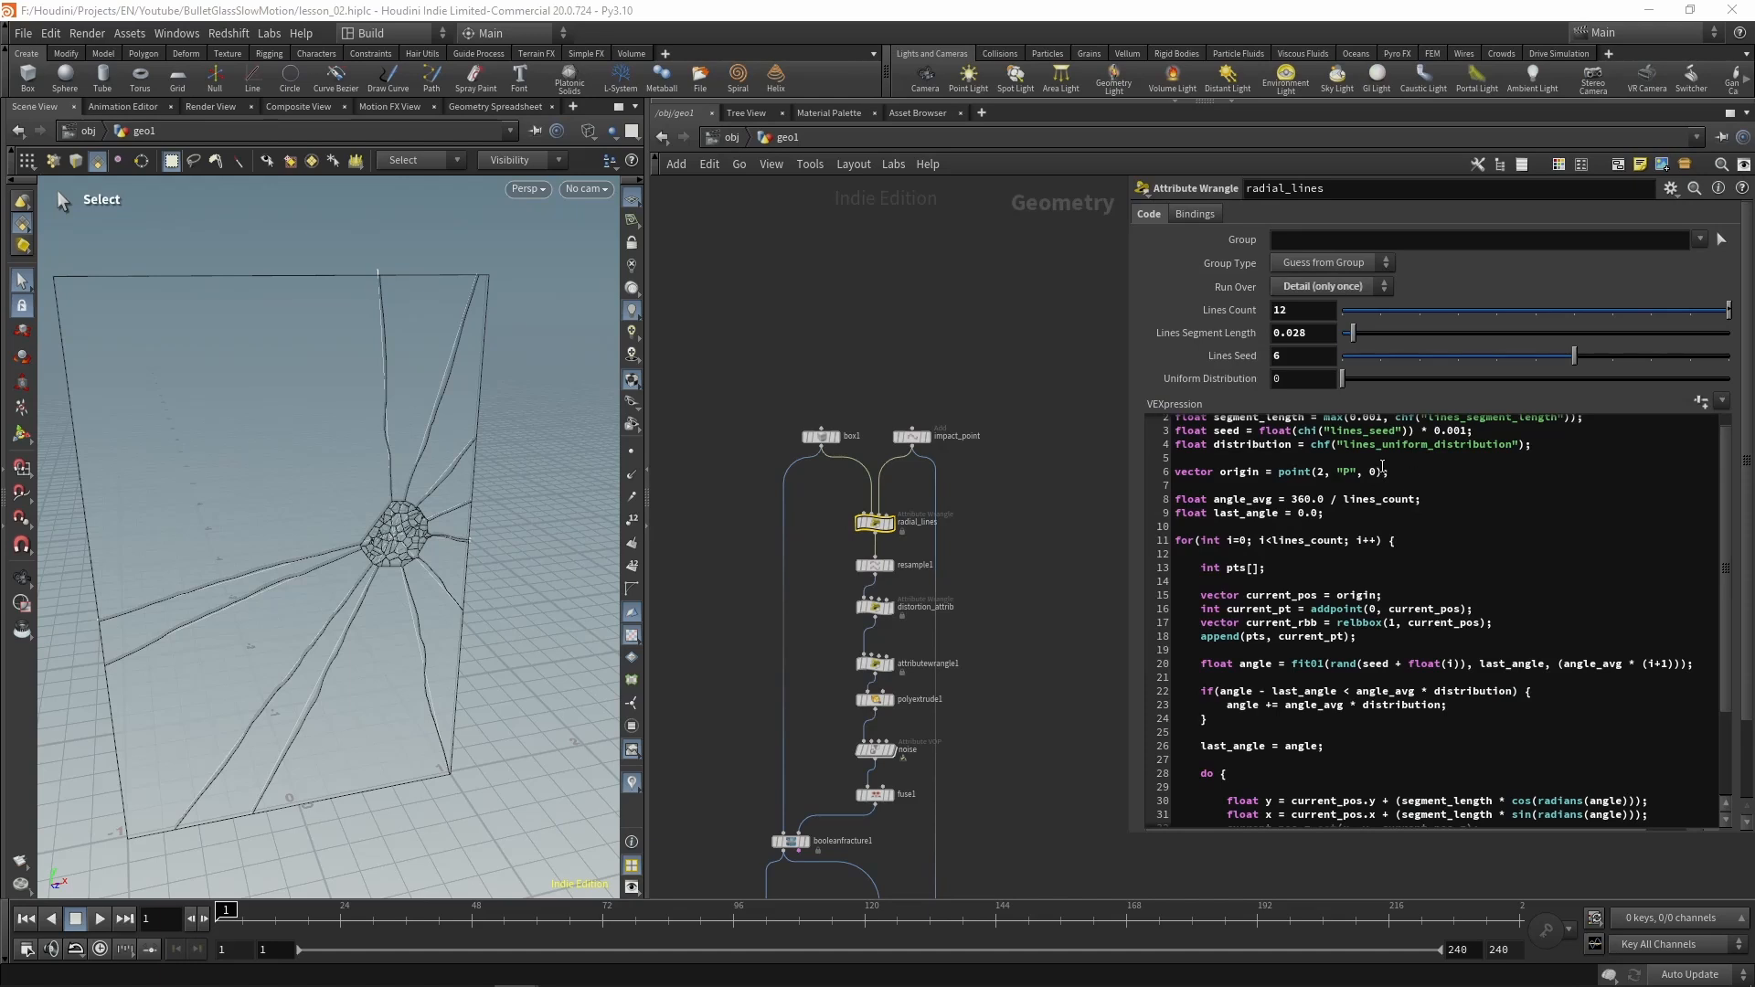
click(1364, 463)
Rename the resample1 node to curveu_attrib
drag(1035, 567, 816, 587)
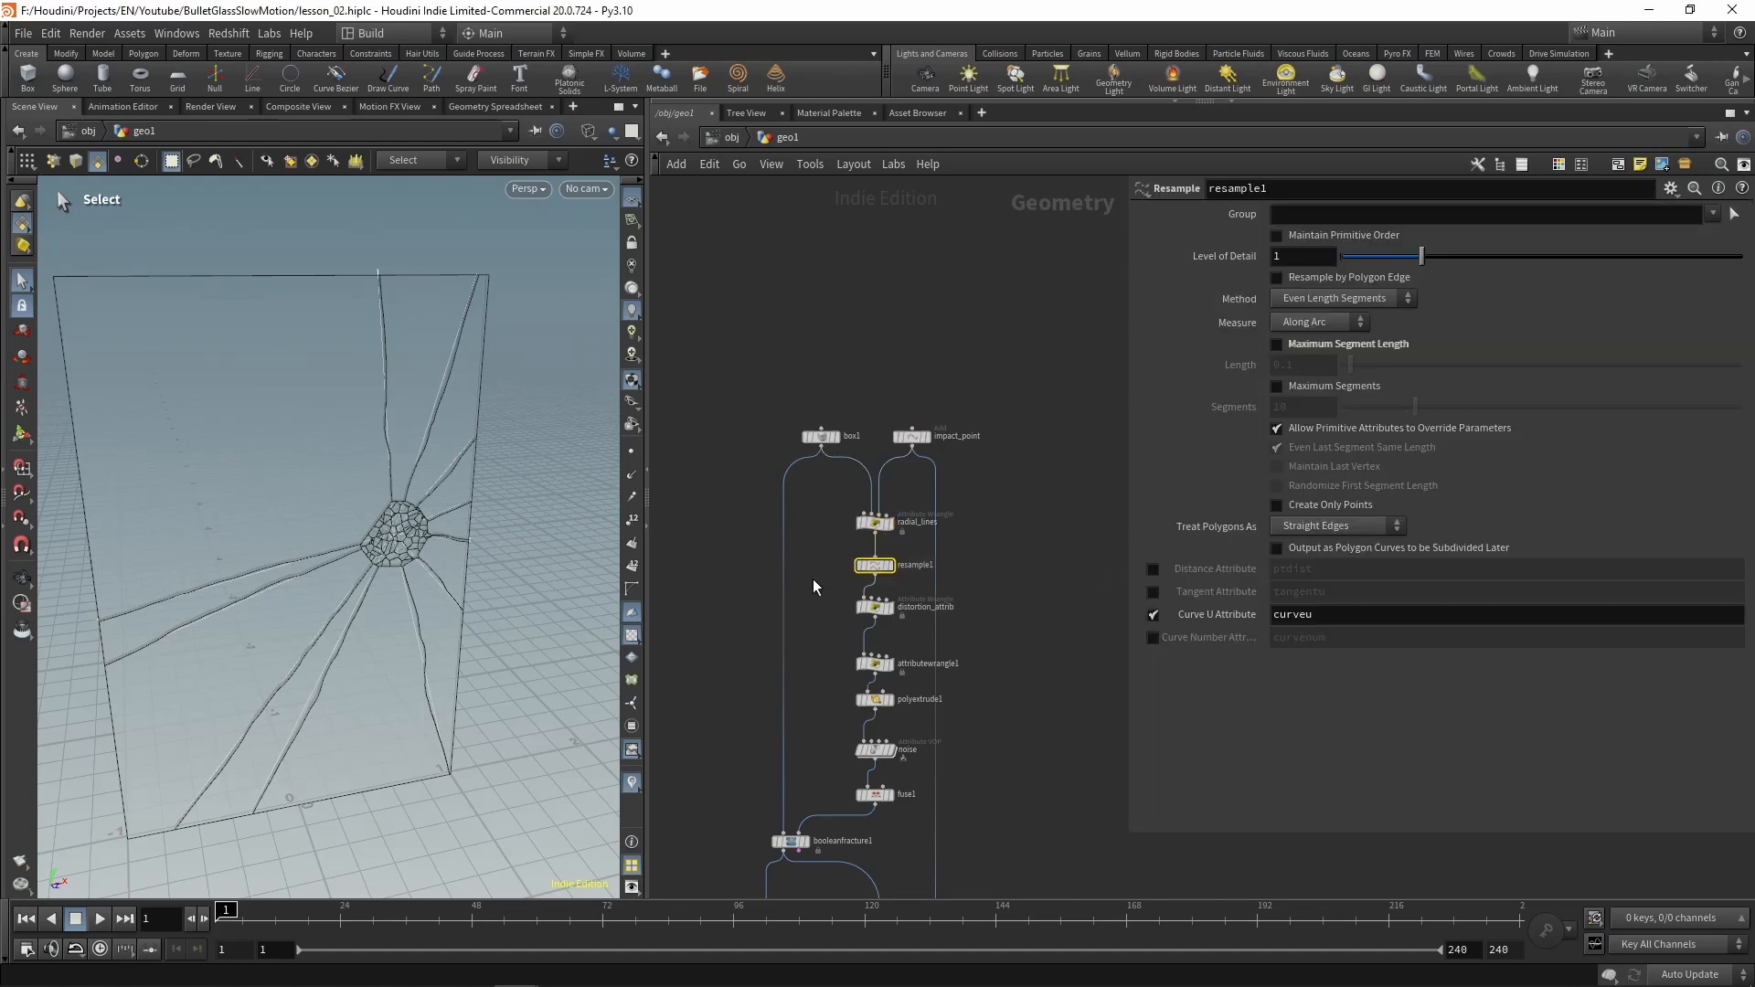
scroll(910, 573, up, 4)
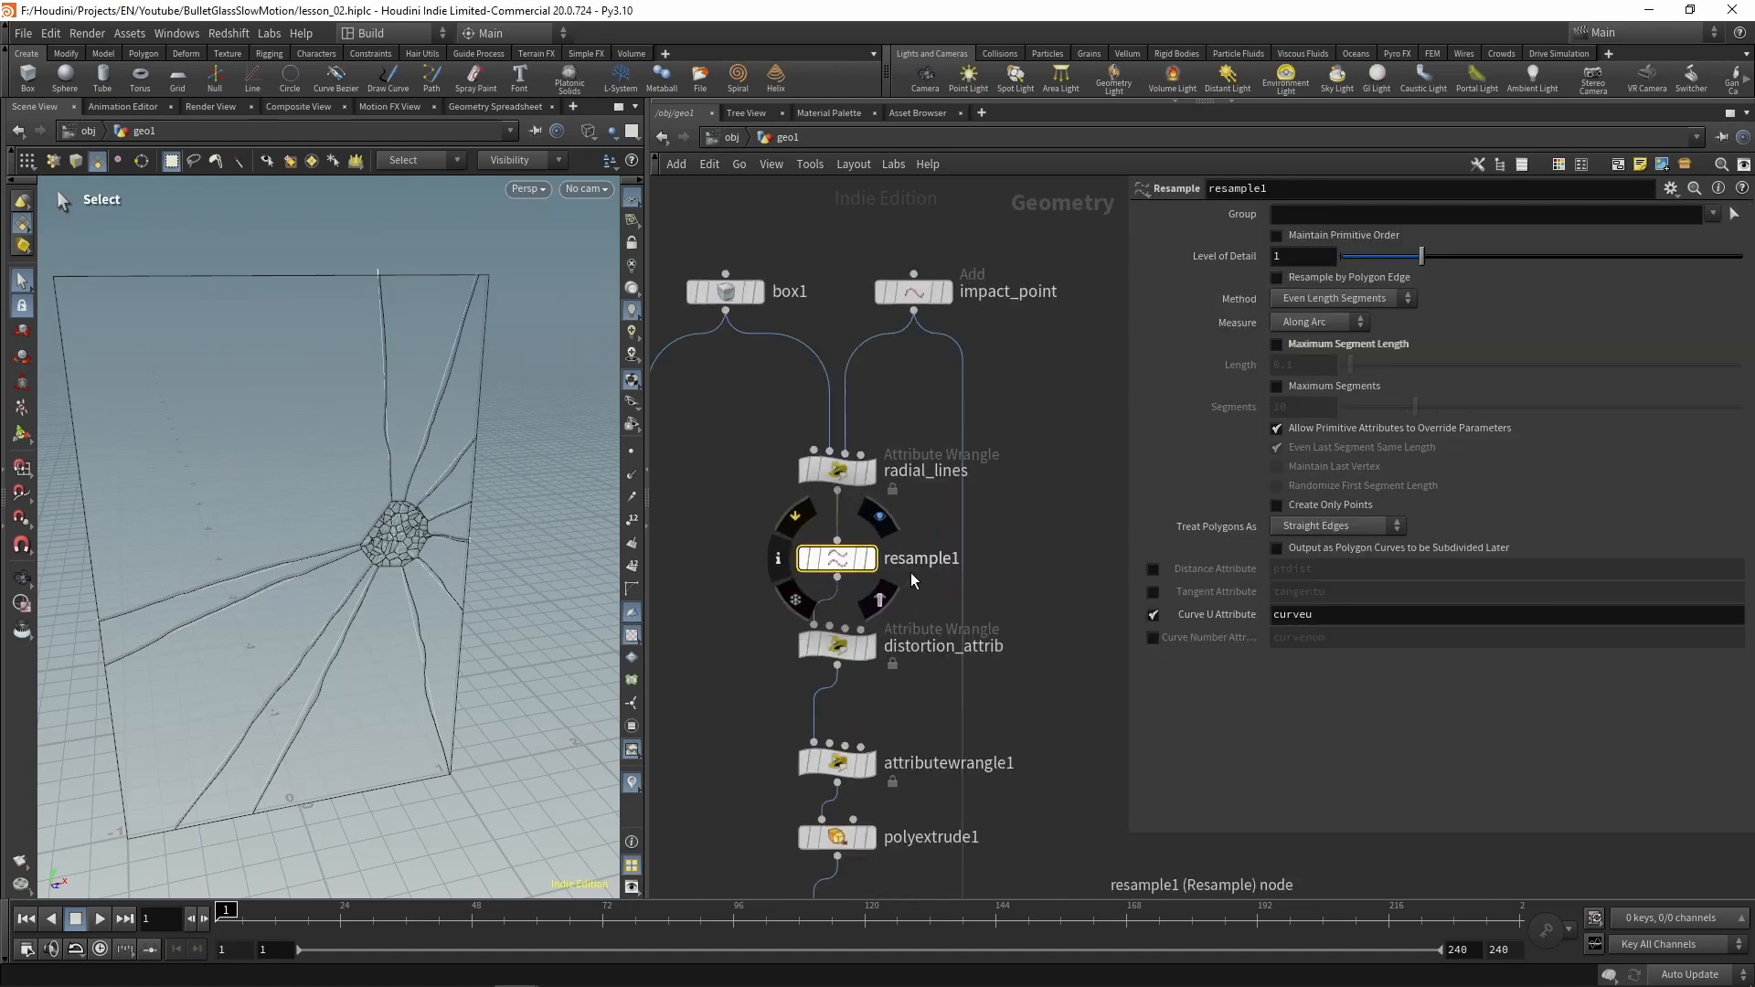
double_click(910, 564)
key(BackSpace)
key(BackSpace)
key(BackSpace)
key(BackSpace)
key(BackSpace)
key(BackSpace)
key(BackSpace)
key(BackSpace)
key(BackSpace)
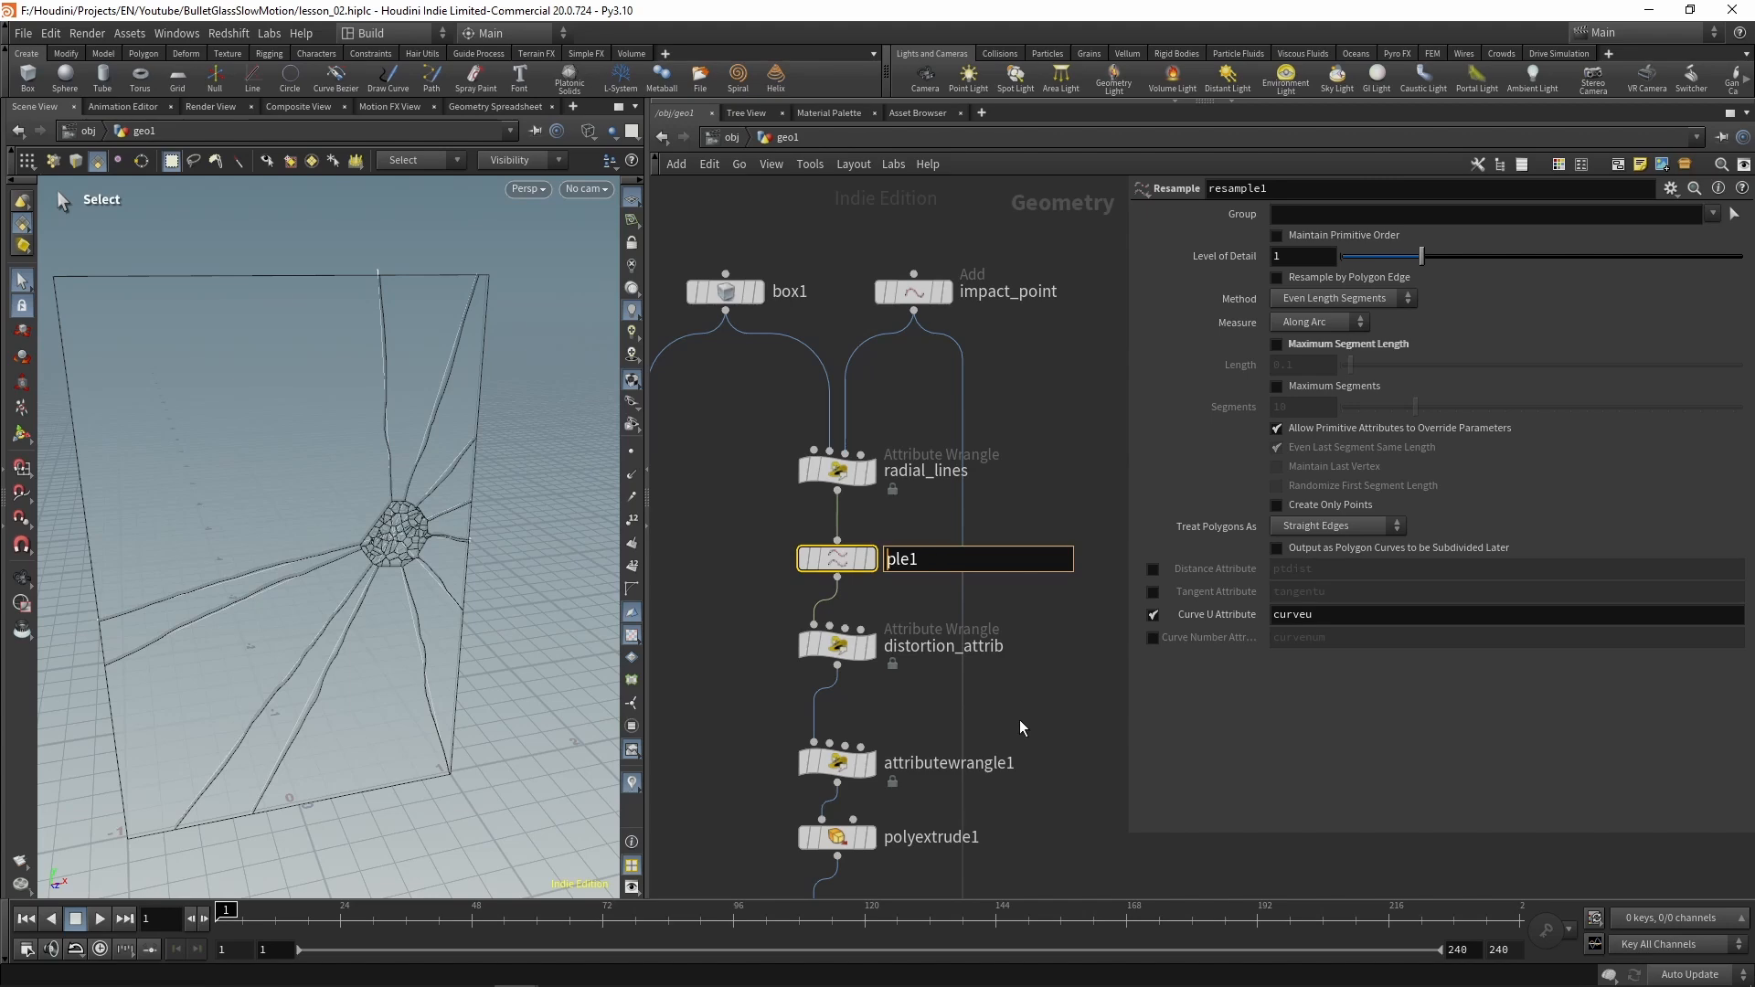
text(curveu_attrib)
key(Return)
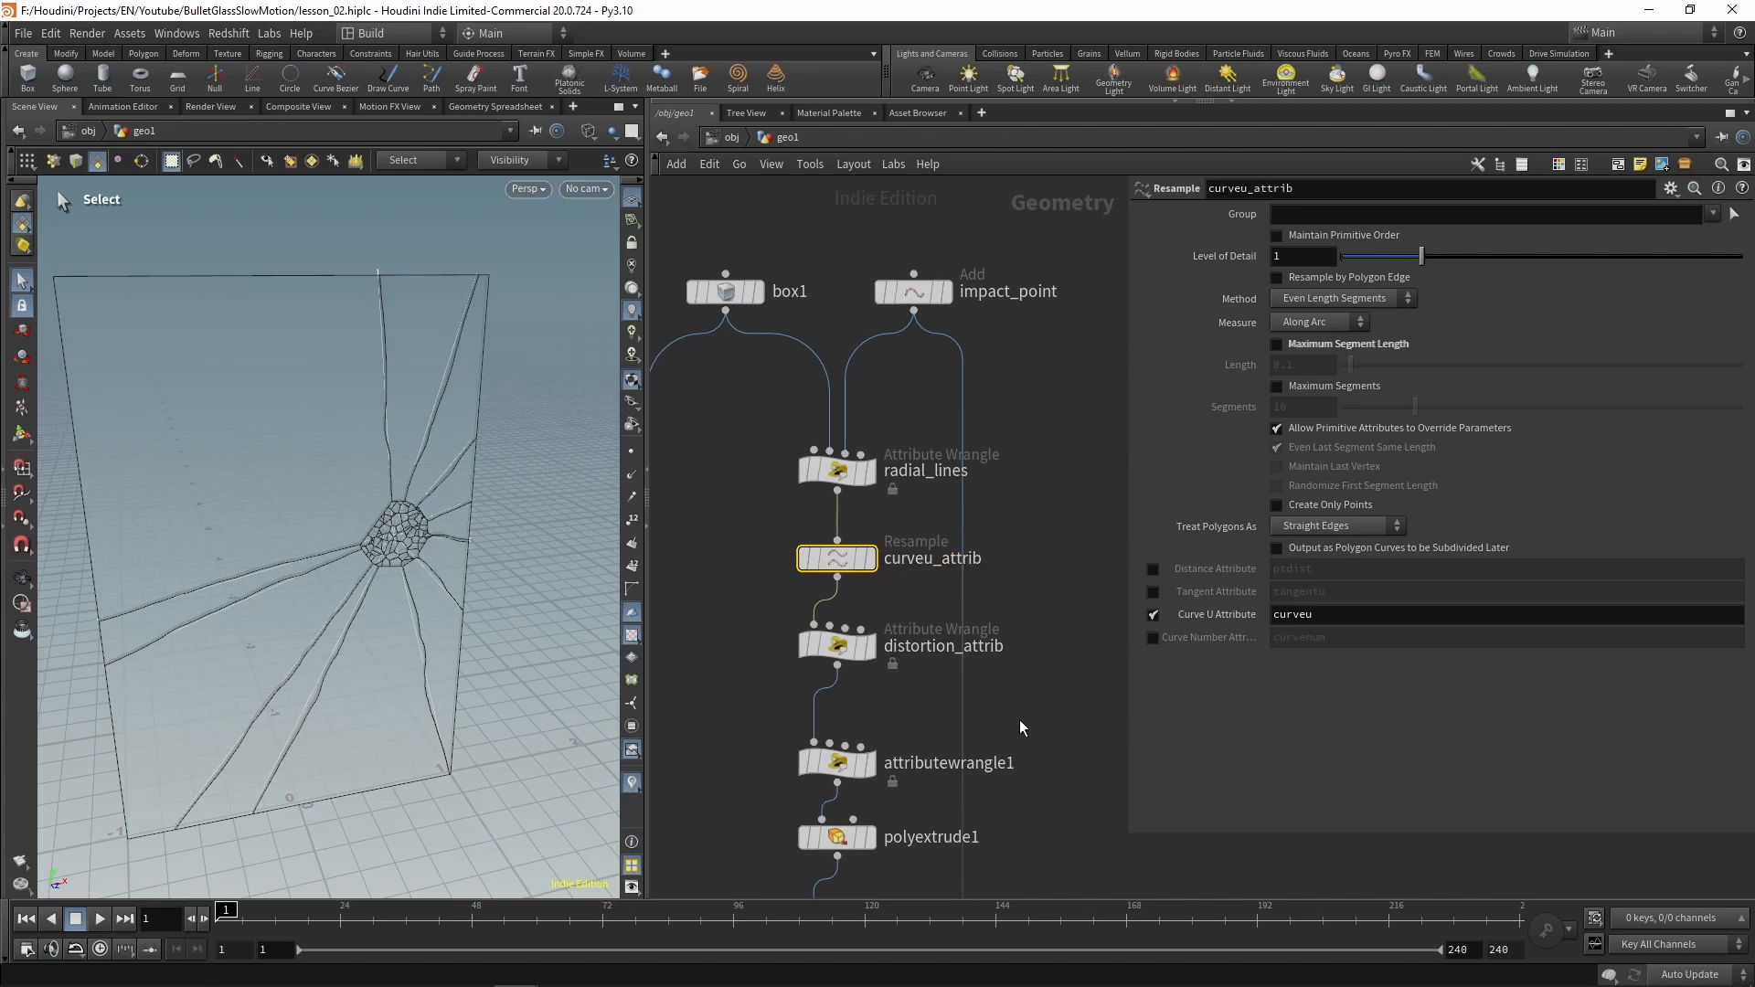
Rename the attributewrangle1 node below distortion_attrib to circle
drag(783, 651, 850, 678)
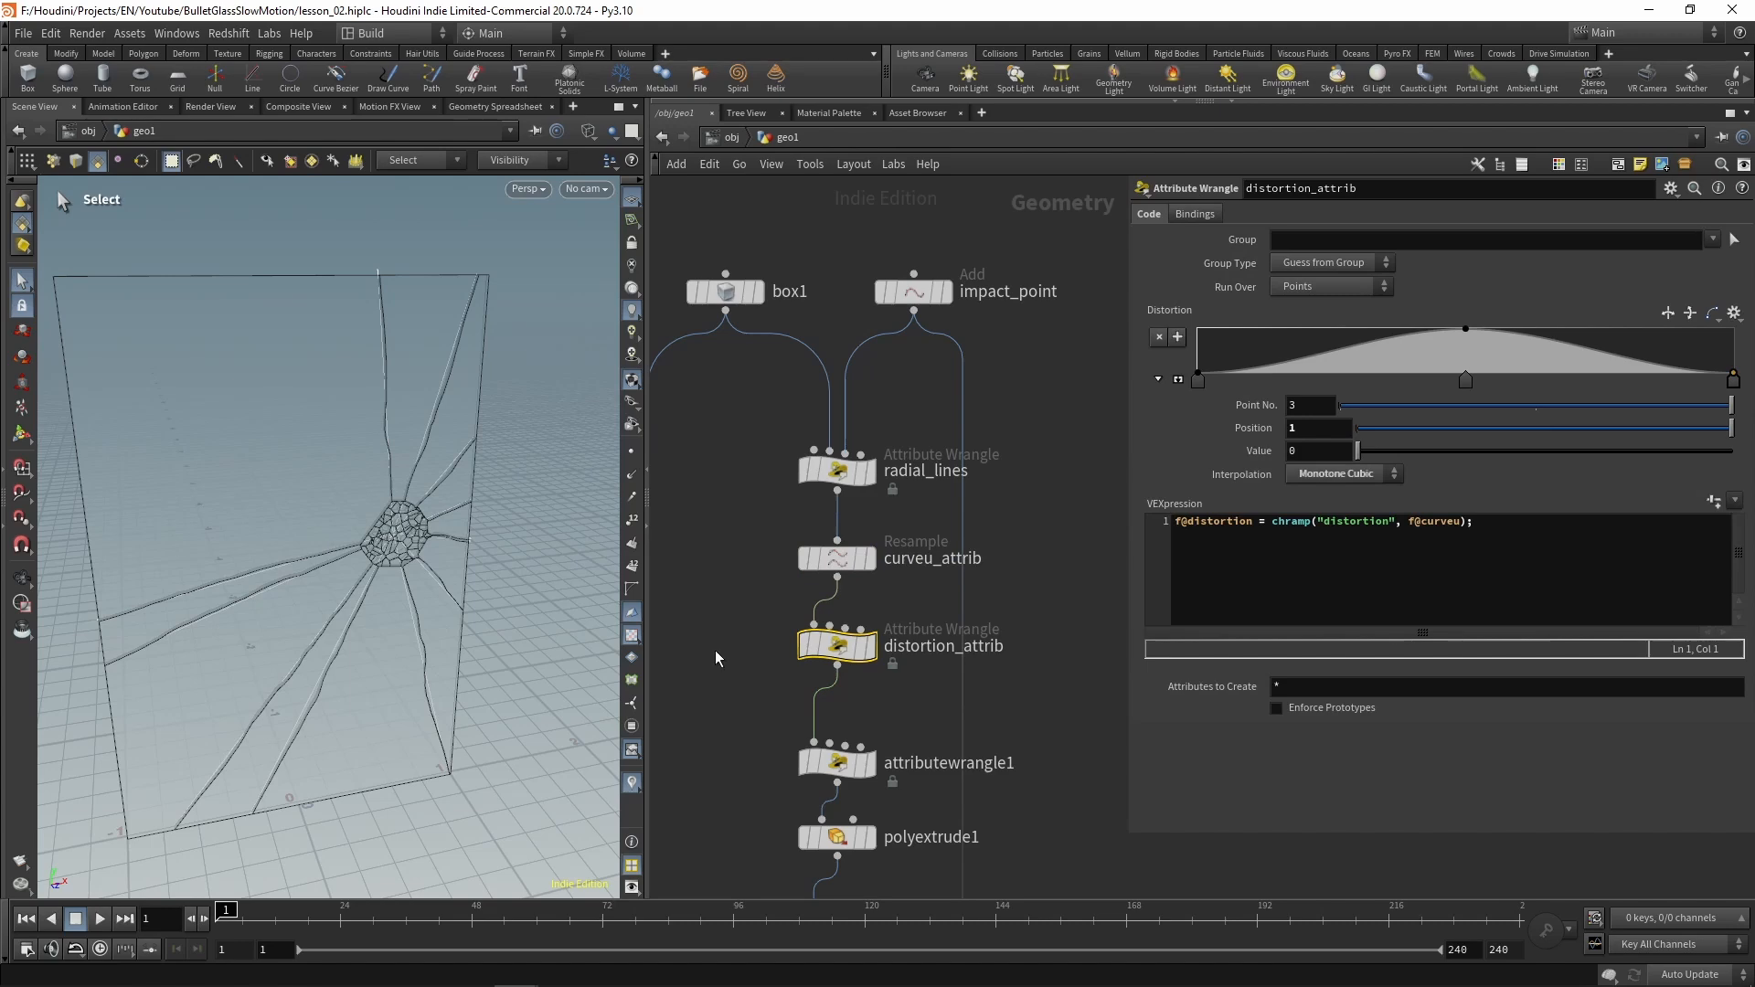
middle_drag(720, 657, 729, 408)
drag(739, 502, 891, 545)
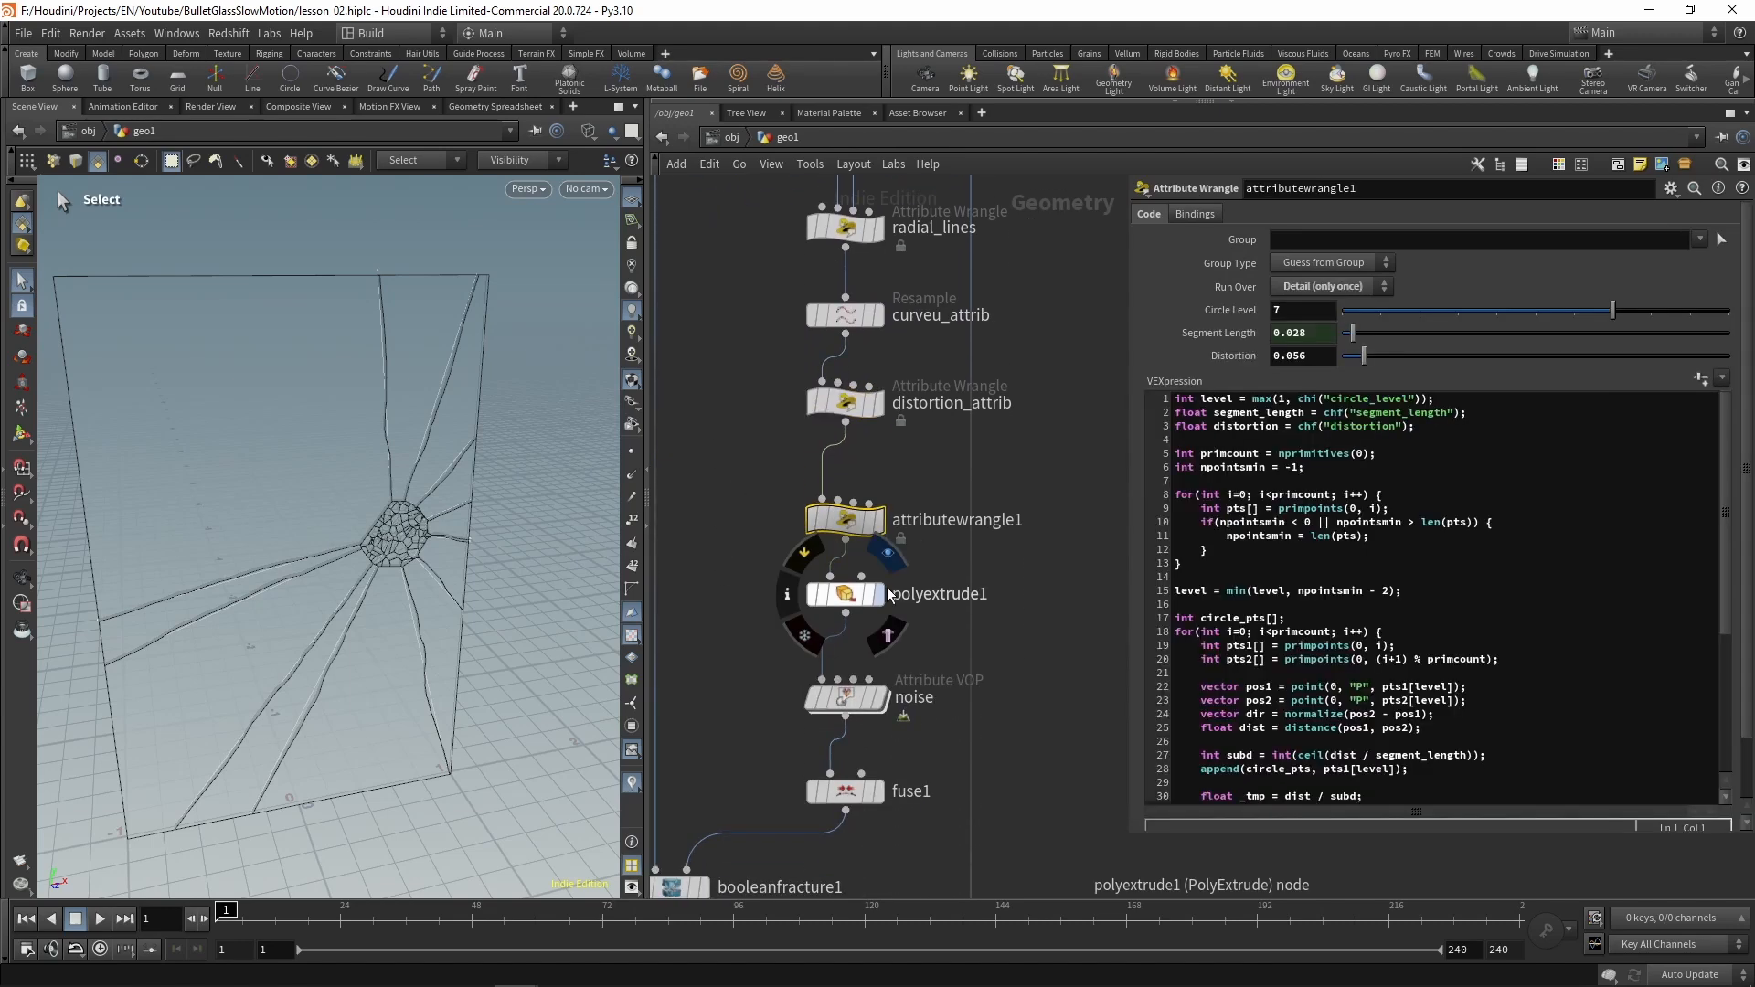
double_click(971, 520)
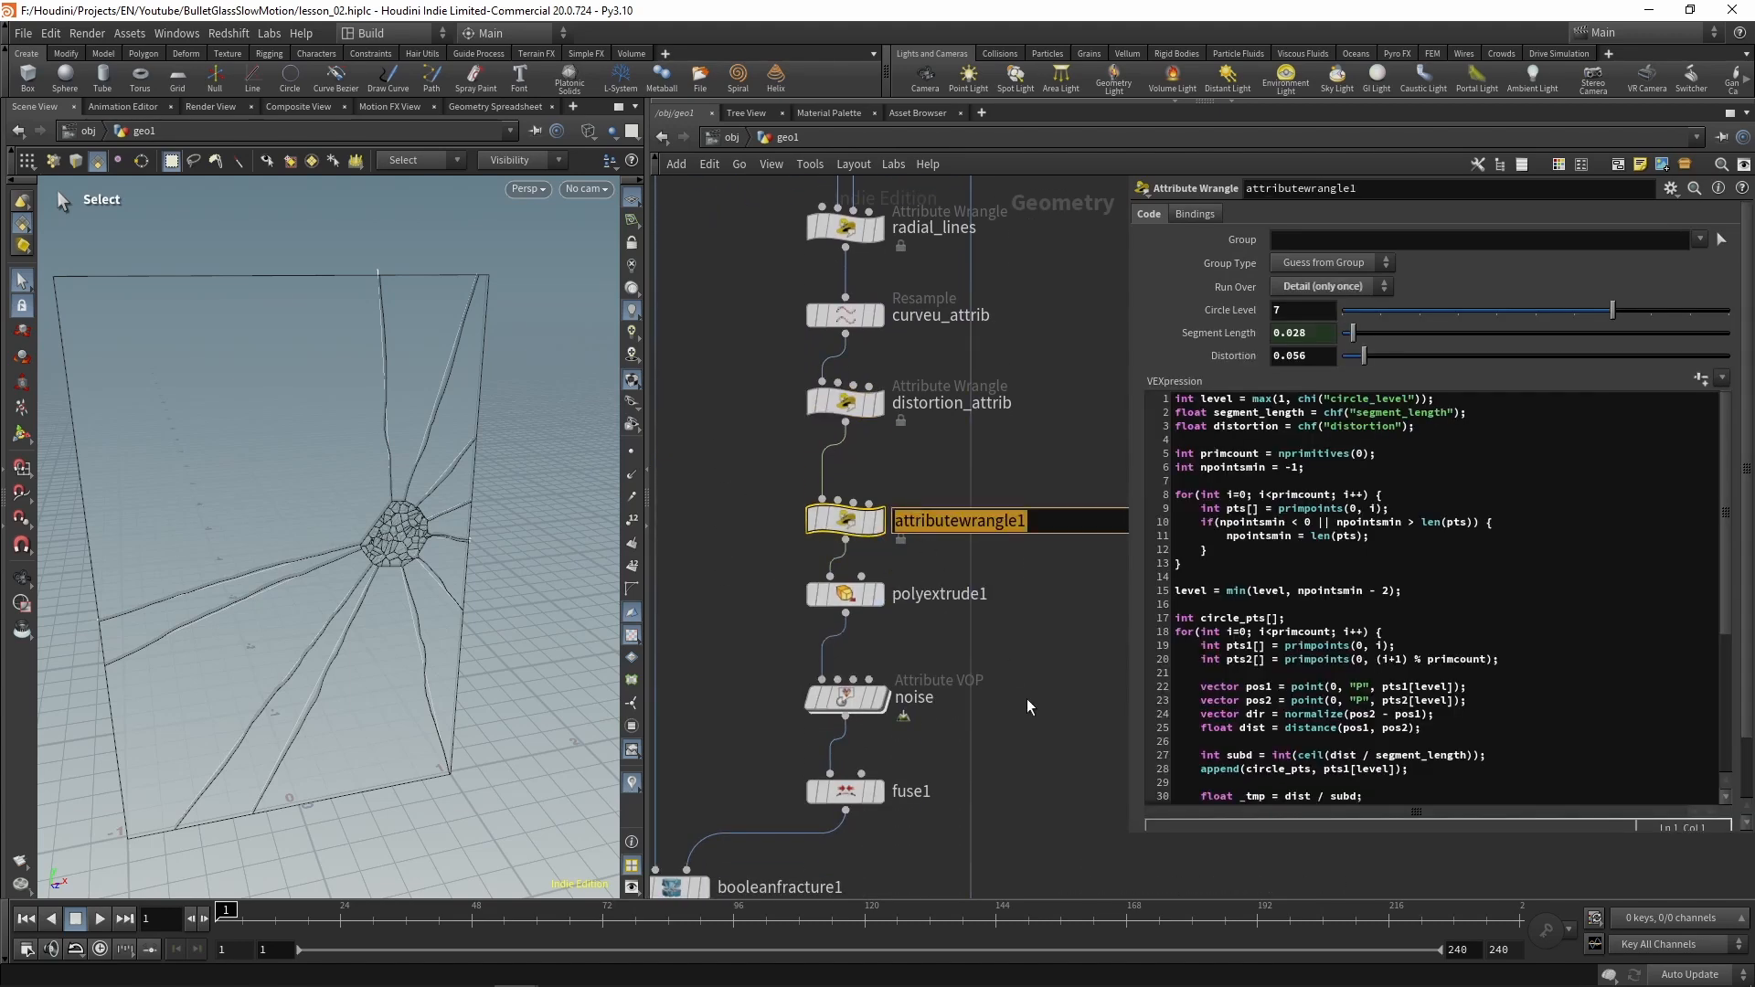
text(circfl)
key(BackSpace)
key(BackSpace)
key(BackSpace)
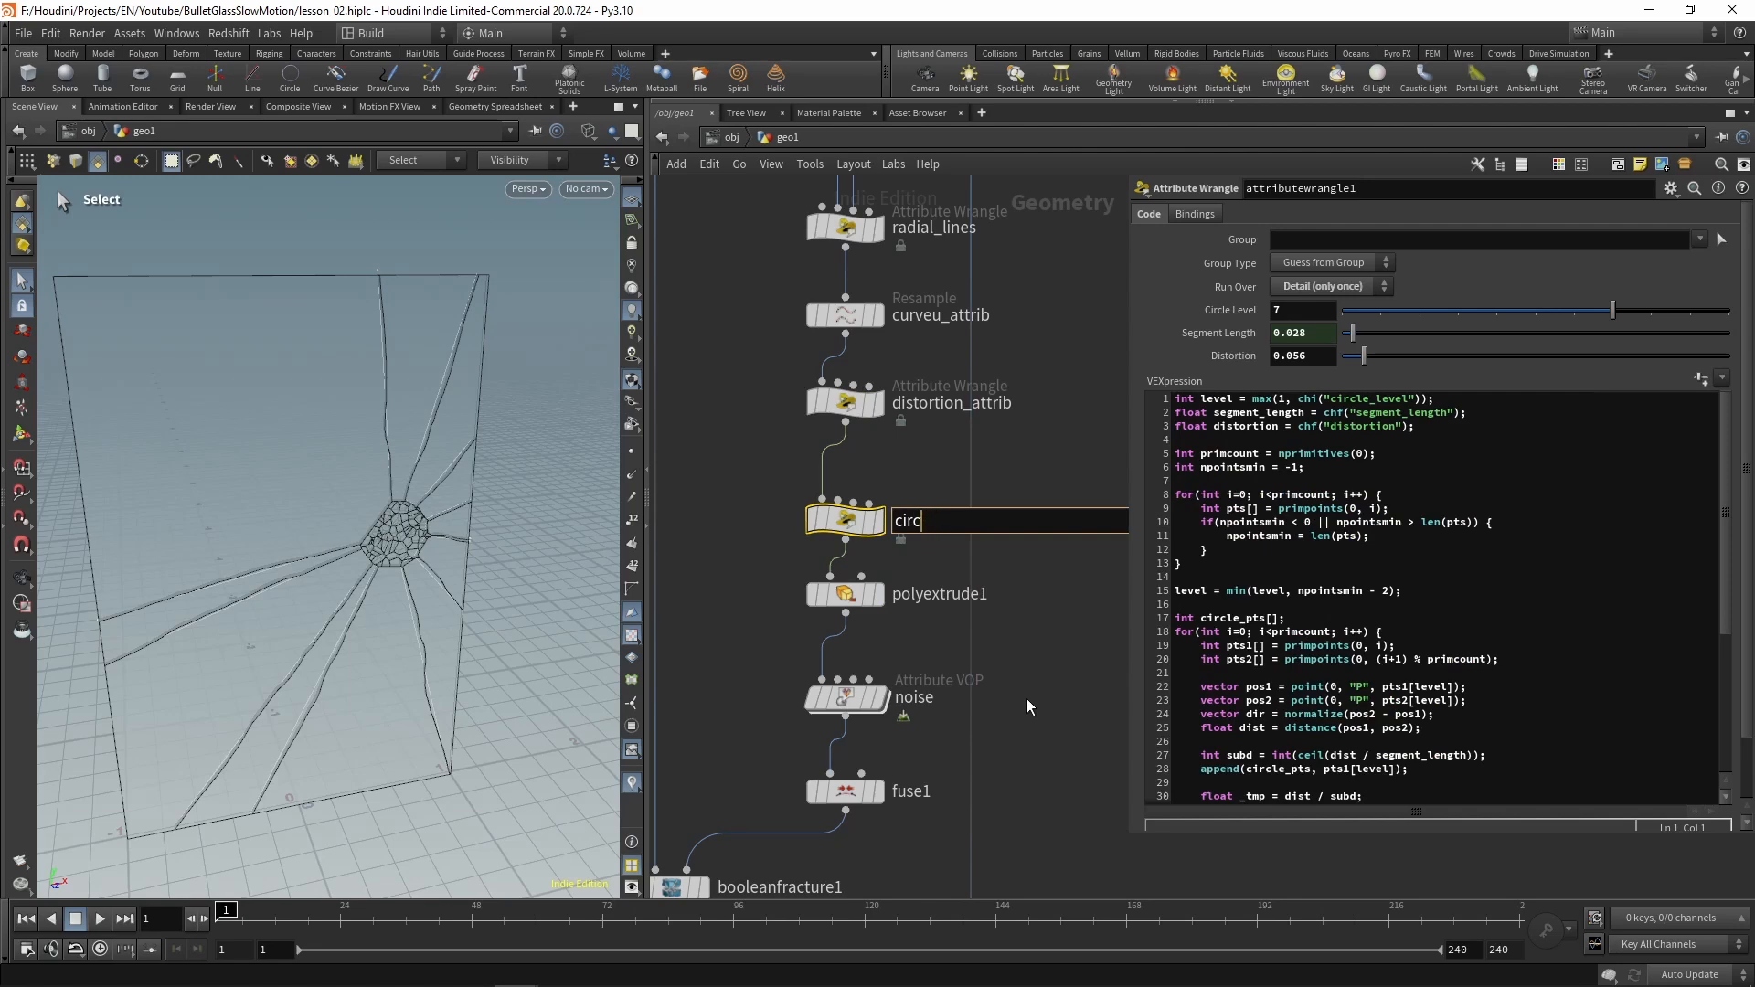
text(le)
key(Return)
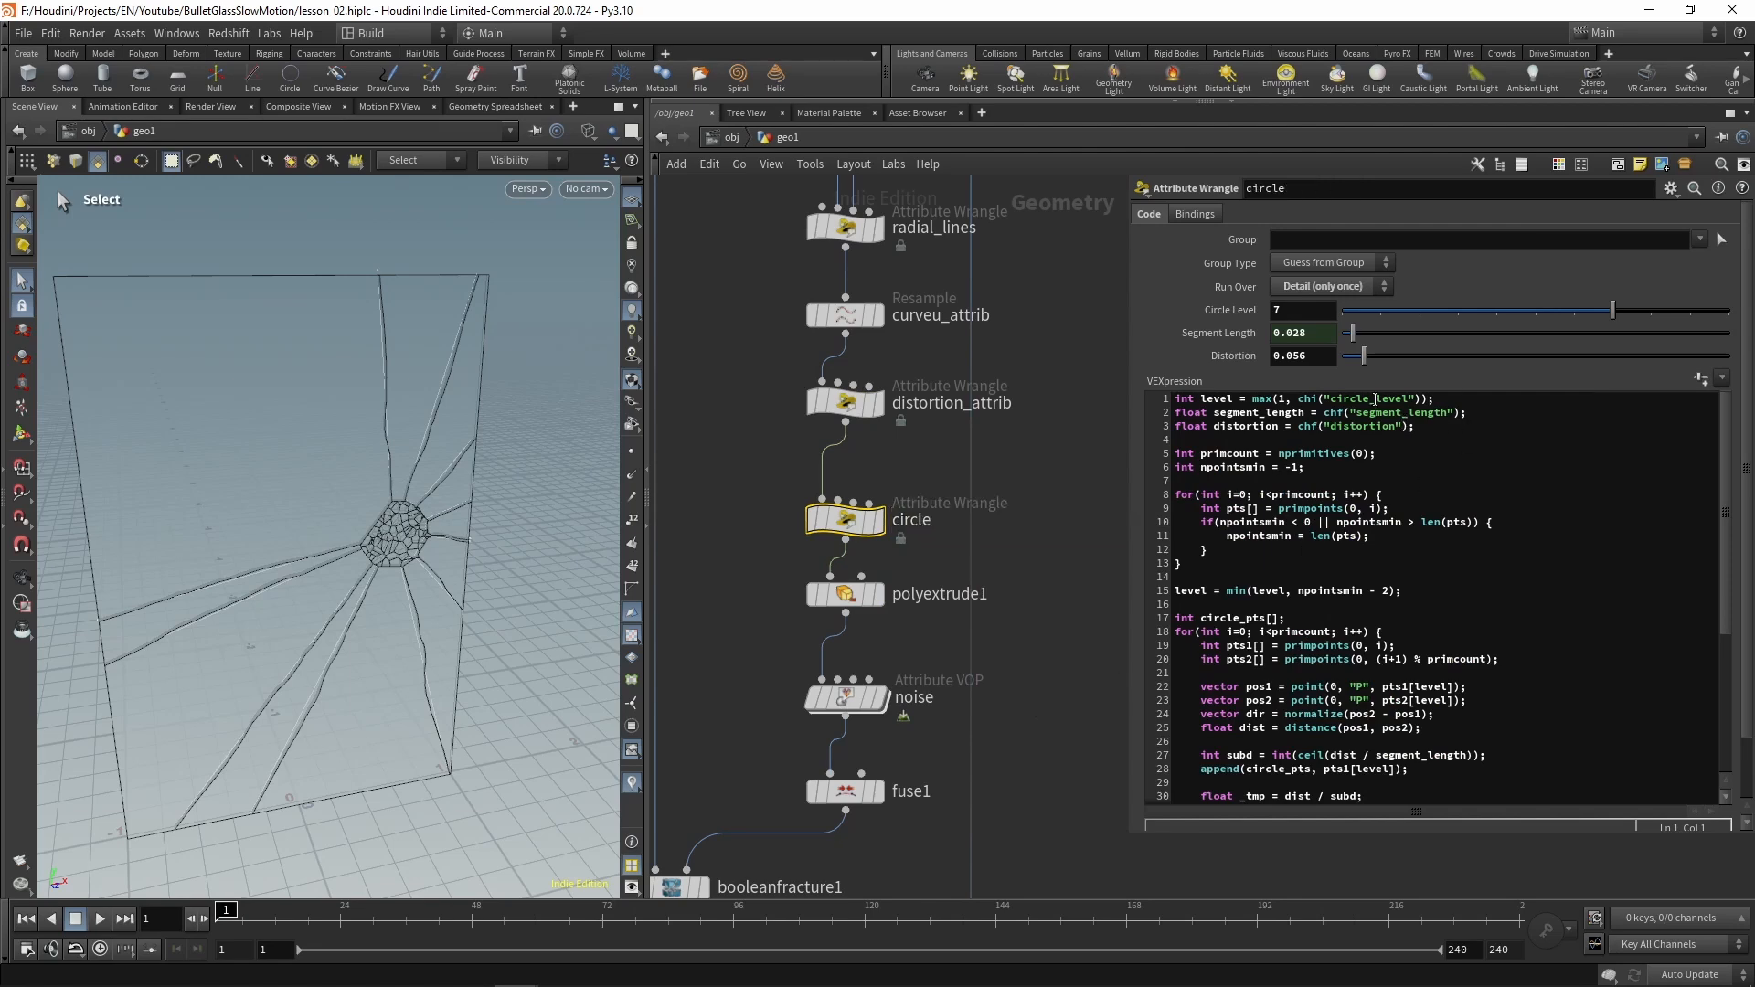
Change the channel references in the circle node's VEX code to circle_segment_length and circle_distortion
drag(1375, 400, 1337, 400)
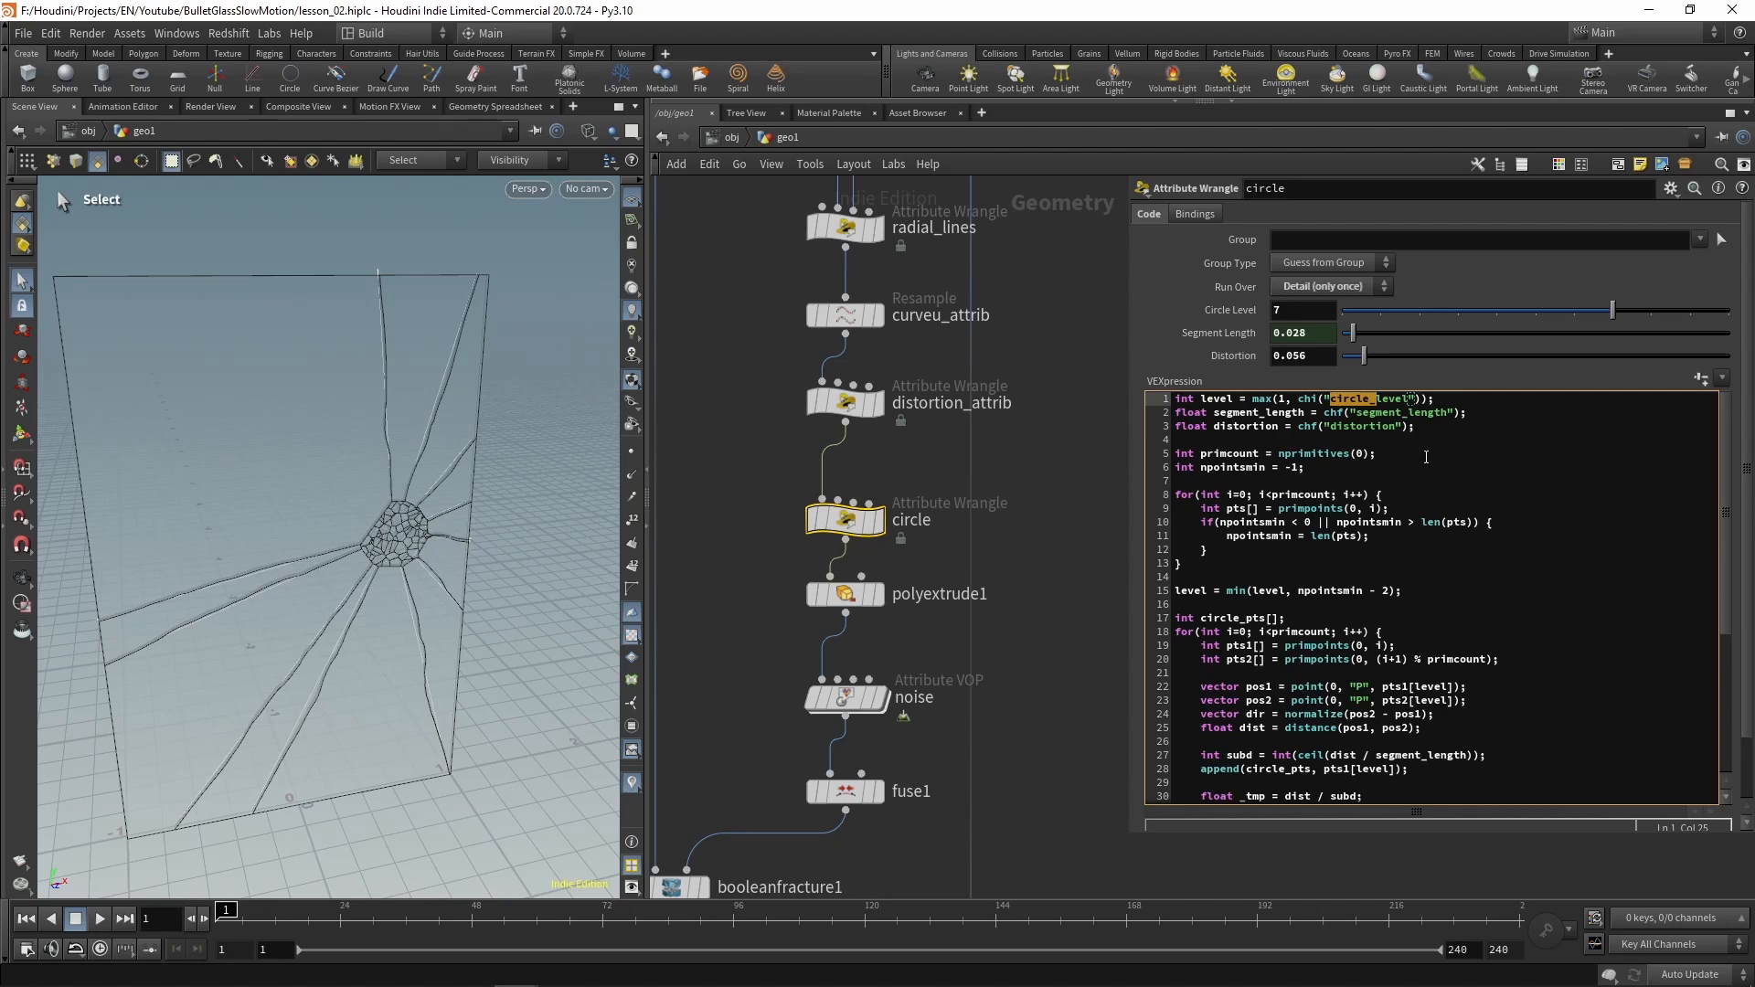
key(ctrl+c)
click(1337, 413)
key(ctrl+v)
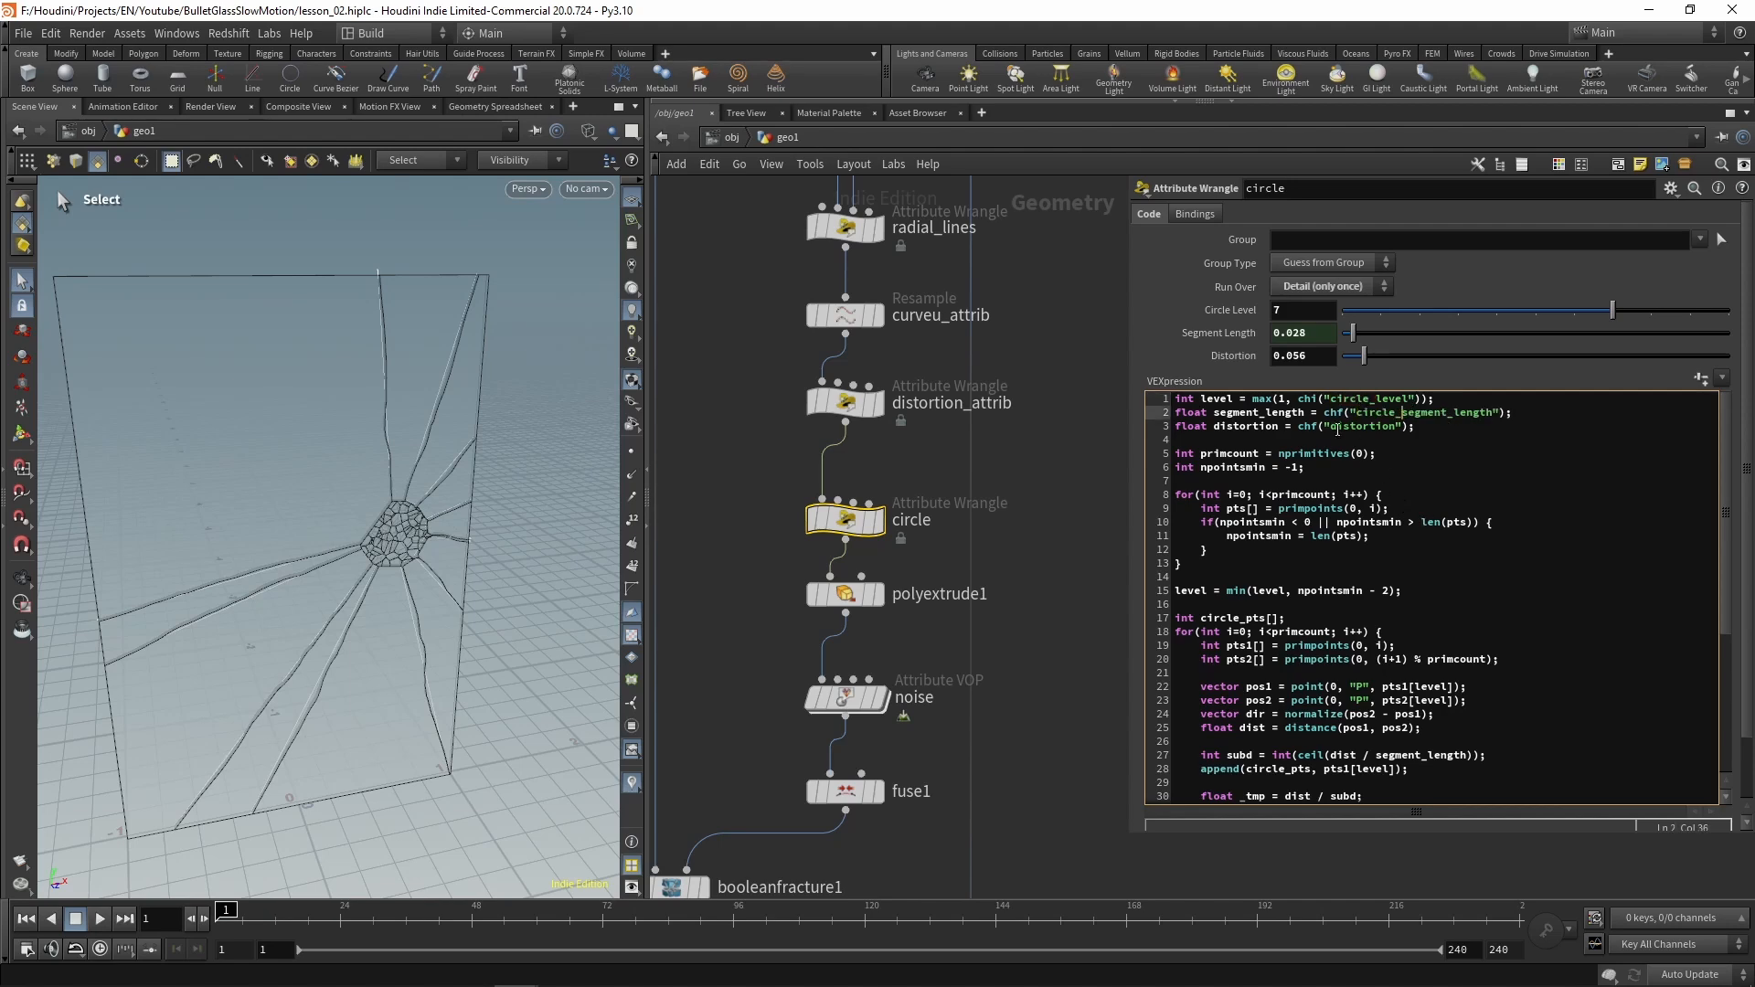
click(1330, 426)
key(ctrl+v)
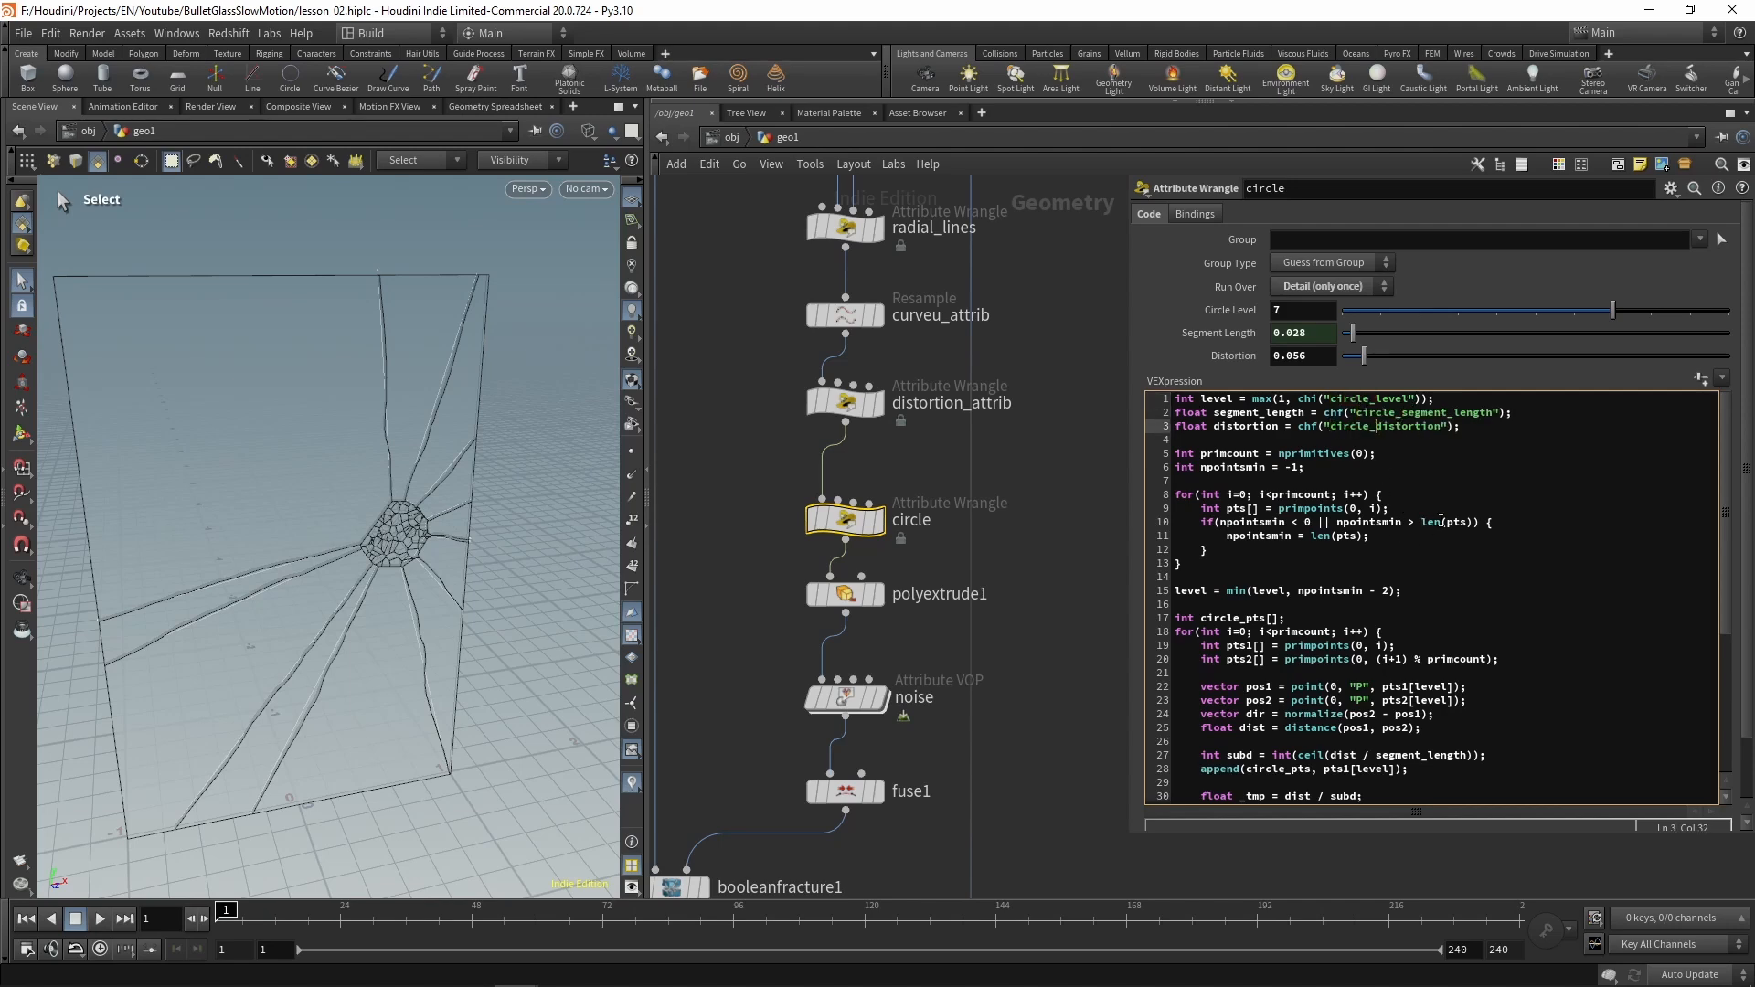
Rename the Segment Length parameter to circle_segment_length in the circle node's parameter interface
click(1670, 188)
click(1554, 196)
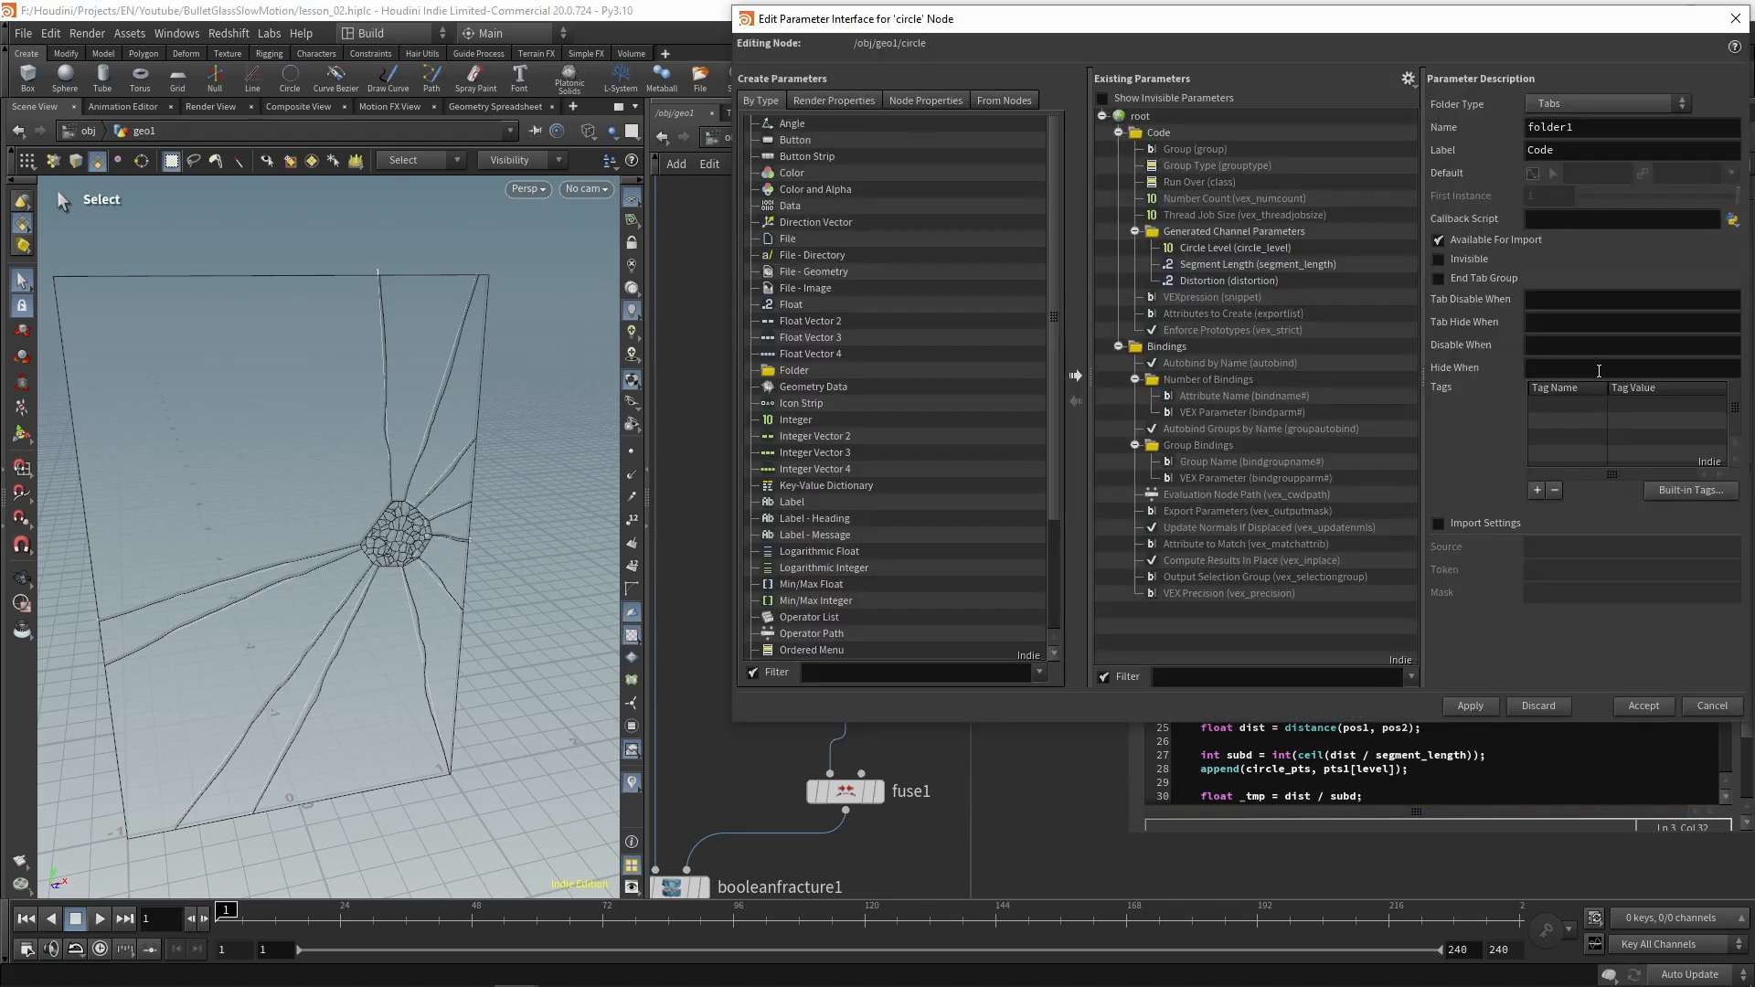
click(1233, 249)
click(1233, 265)
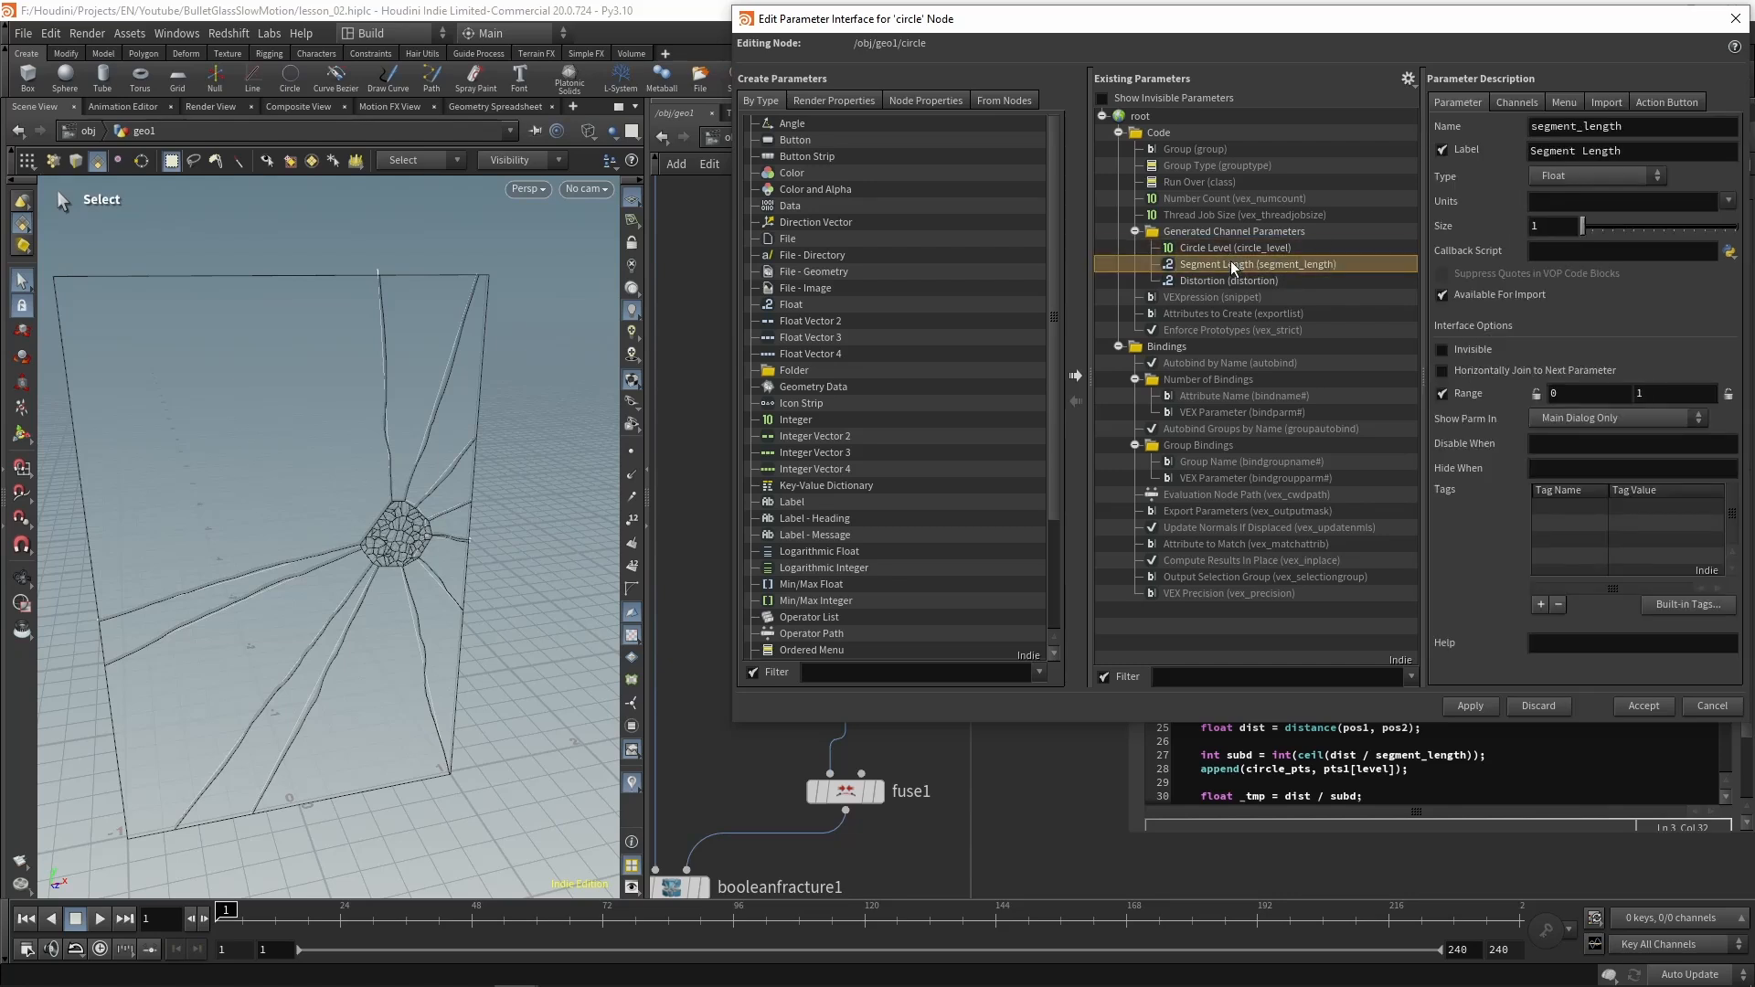
click(1529, 126)
text(circle_)
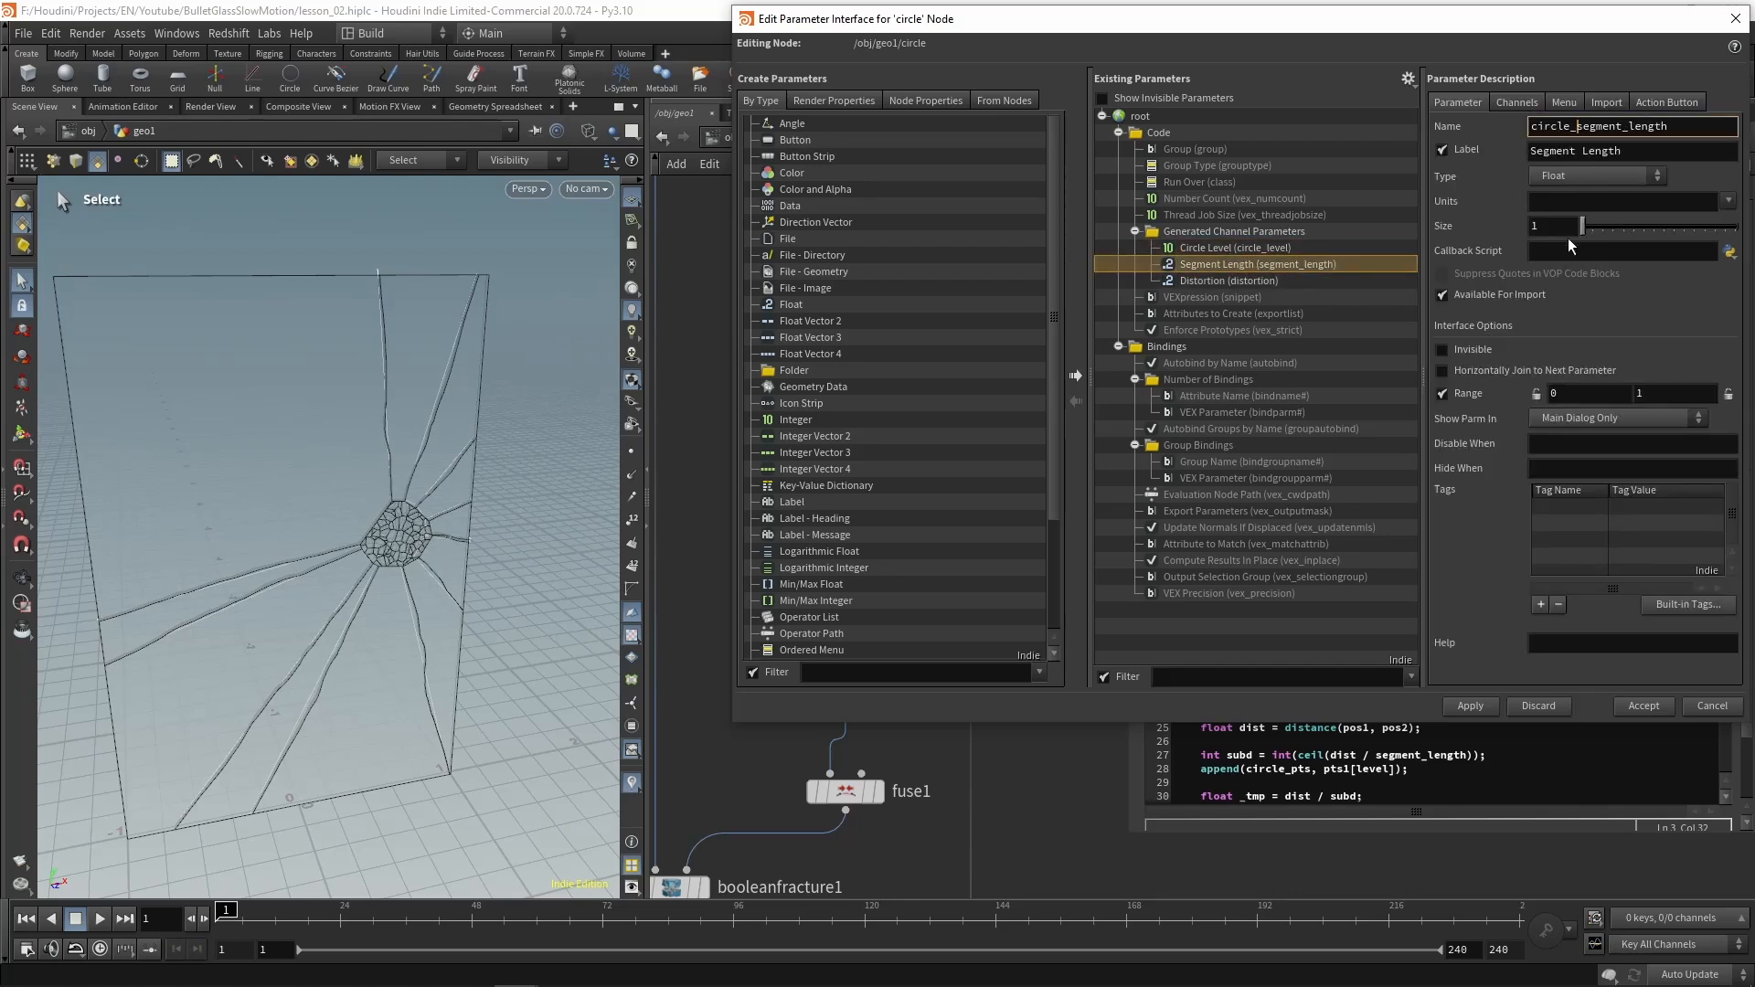
key(Return)
Rename the Distortion parameter to circle_distortion in the circle node's parameter interface and accept the changes
click(1228, 281)
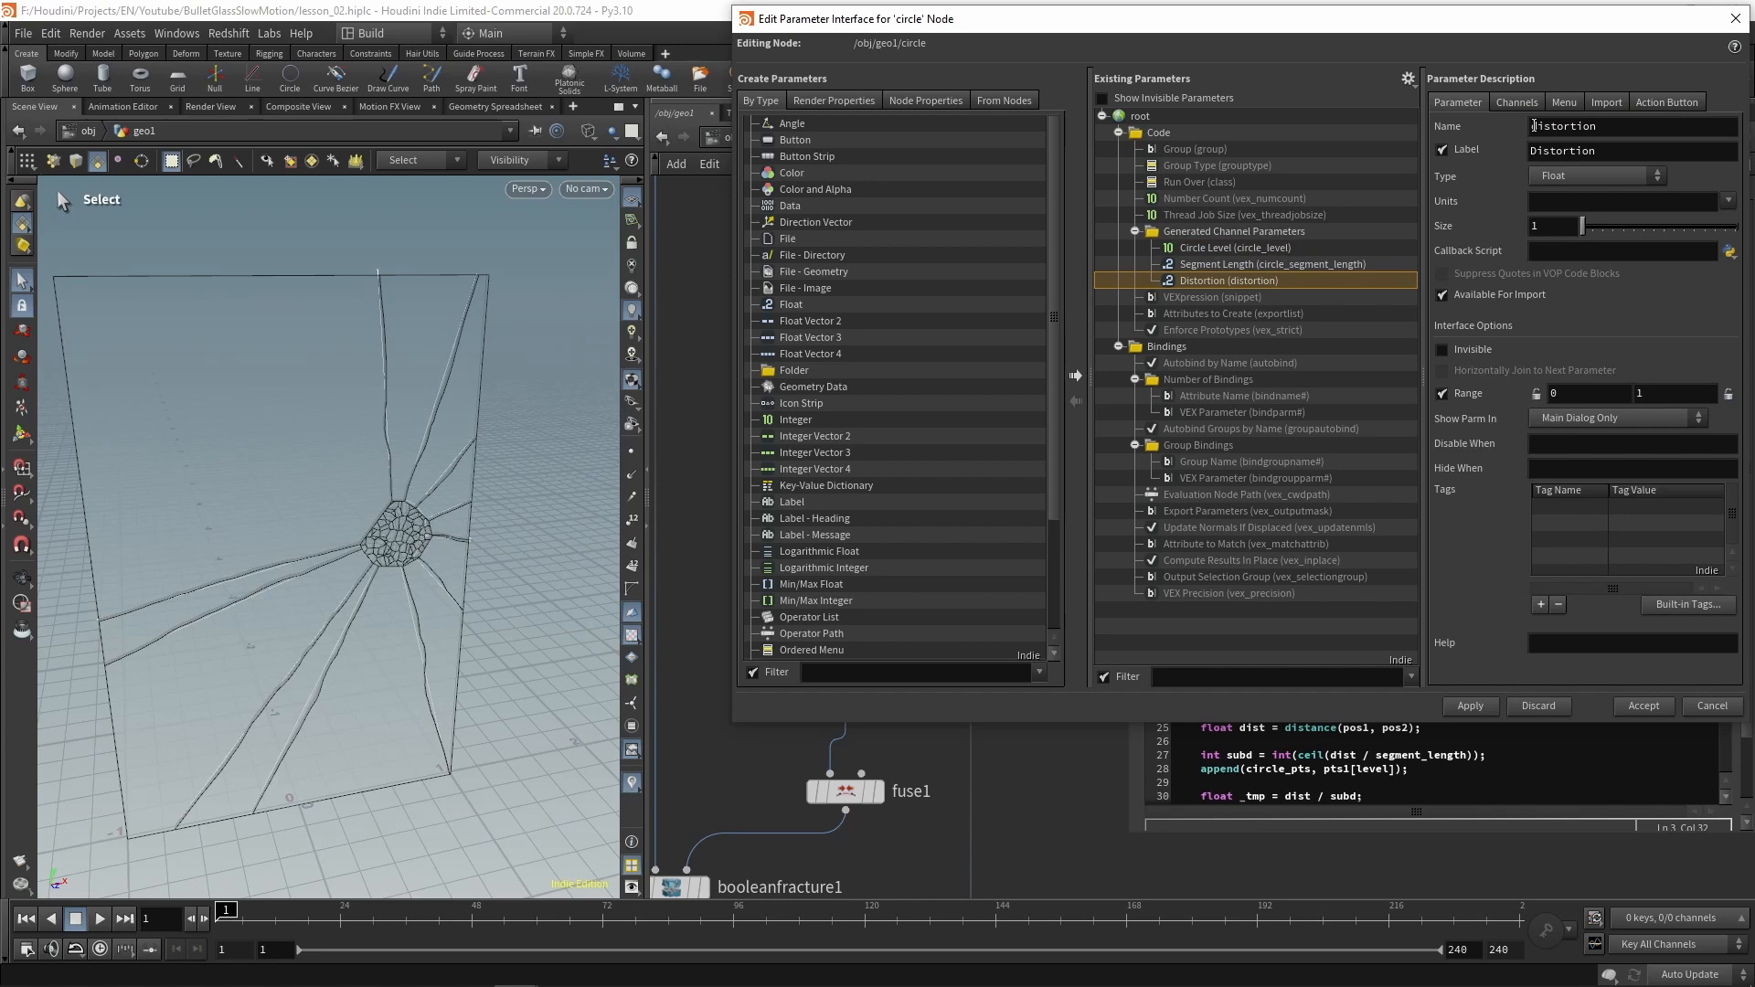
click(1532, 127)
text(circle_)
key(Return)
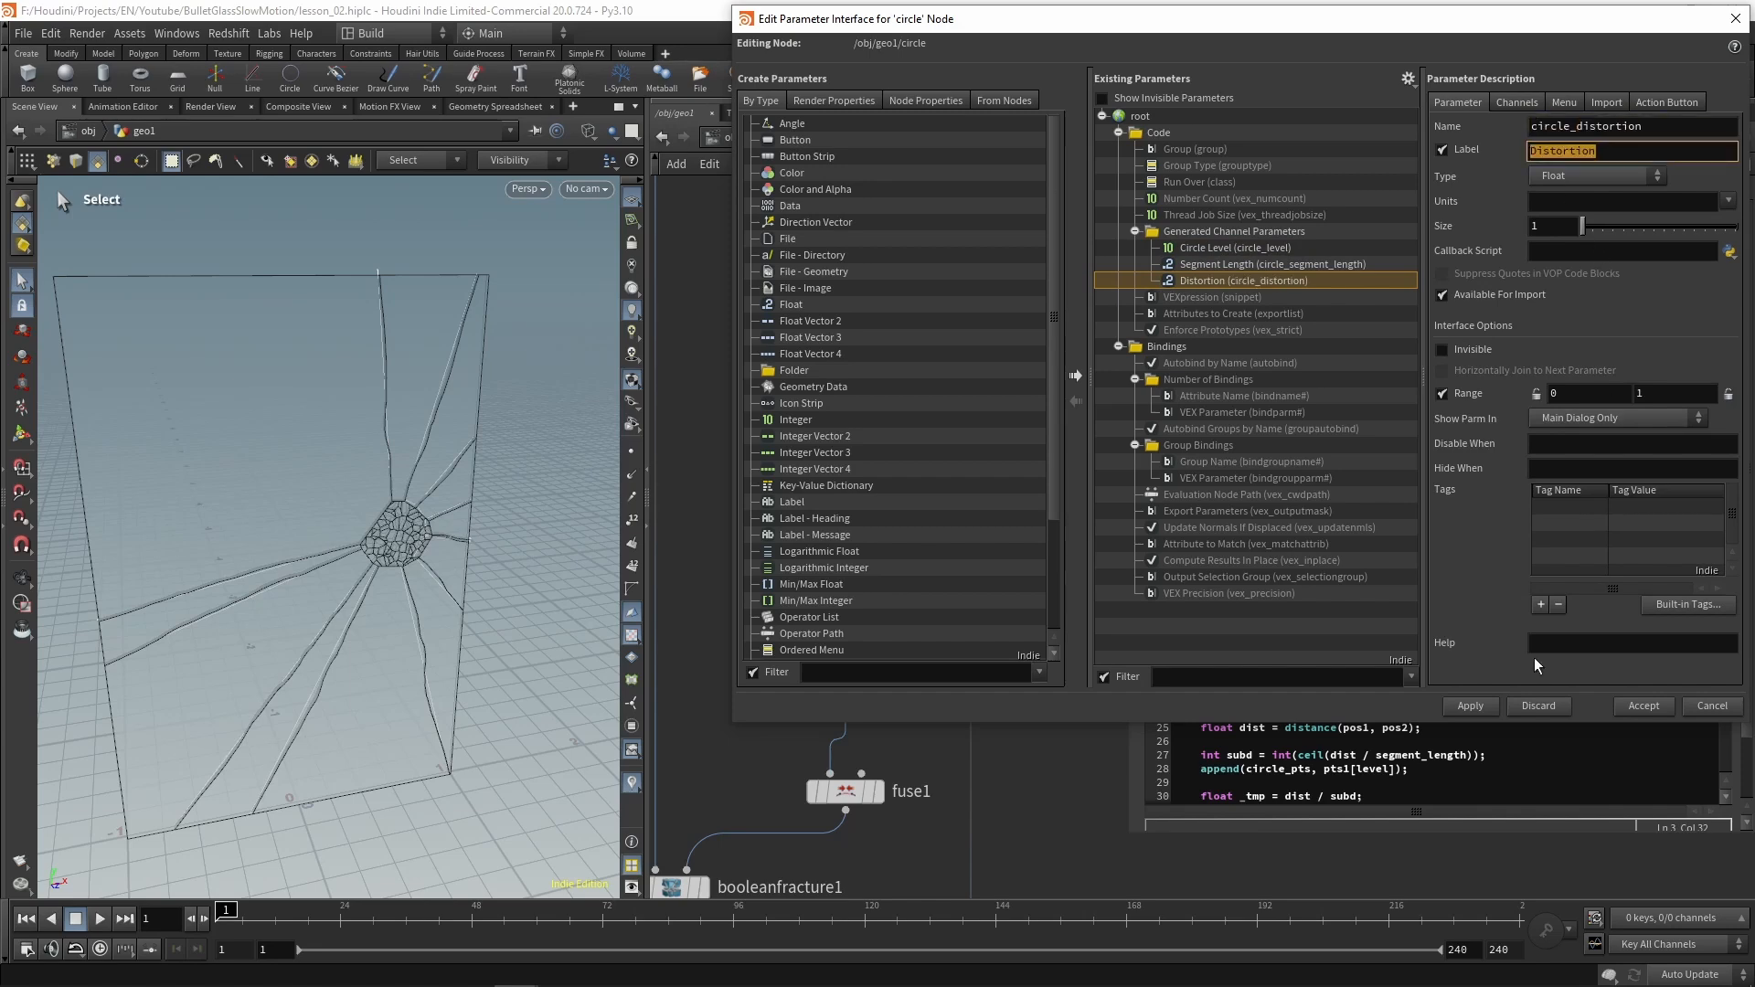
click(1477, 707)
click(1636, 710)
Delete the explodedview1 node below booleanfracture1
click(846, 594)
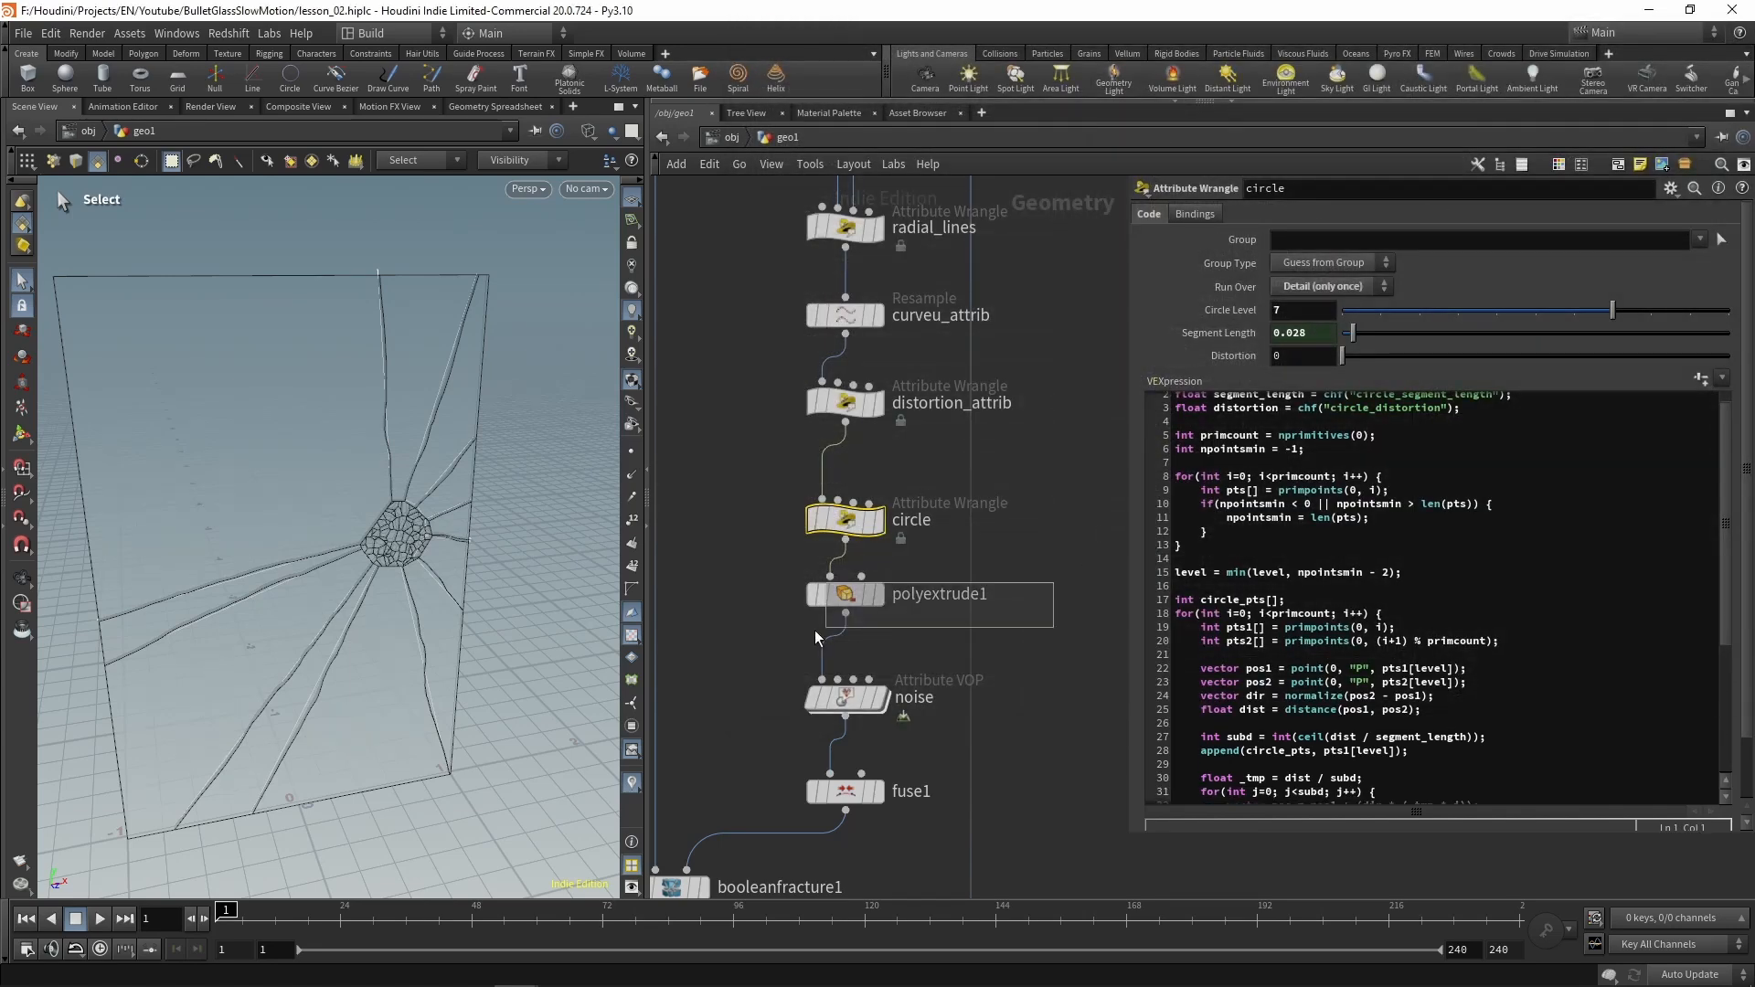
middle_drag(1066, 735, 1109, 544)
click(868, 509)
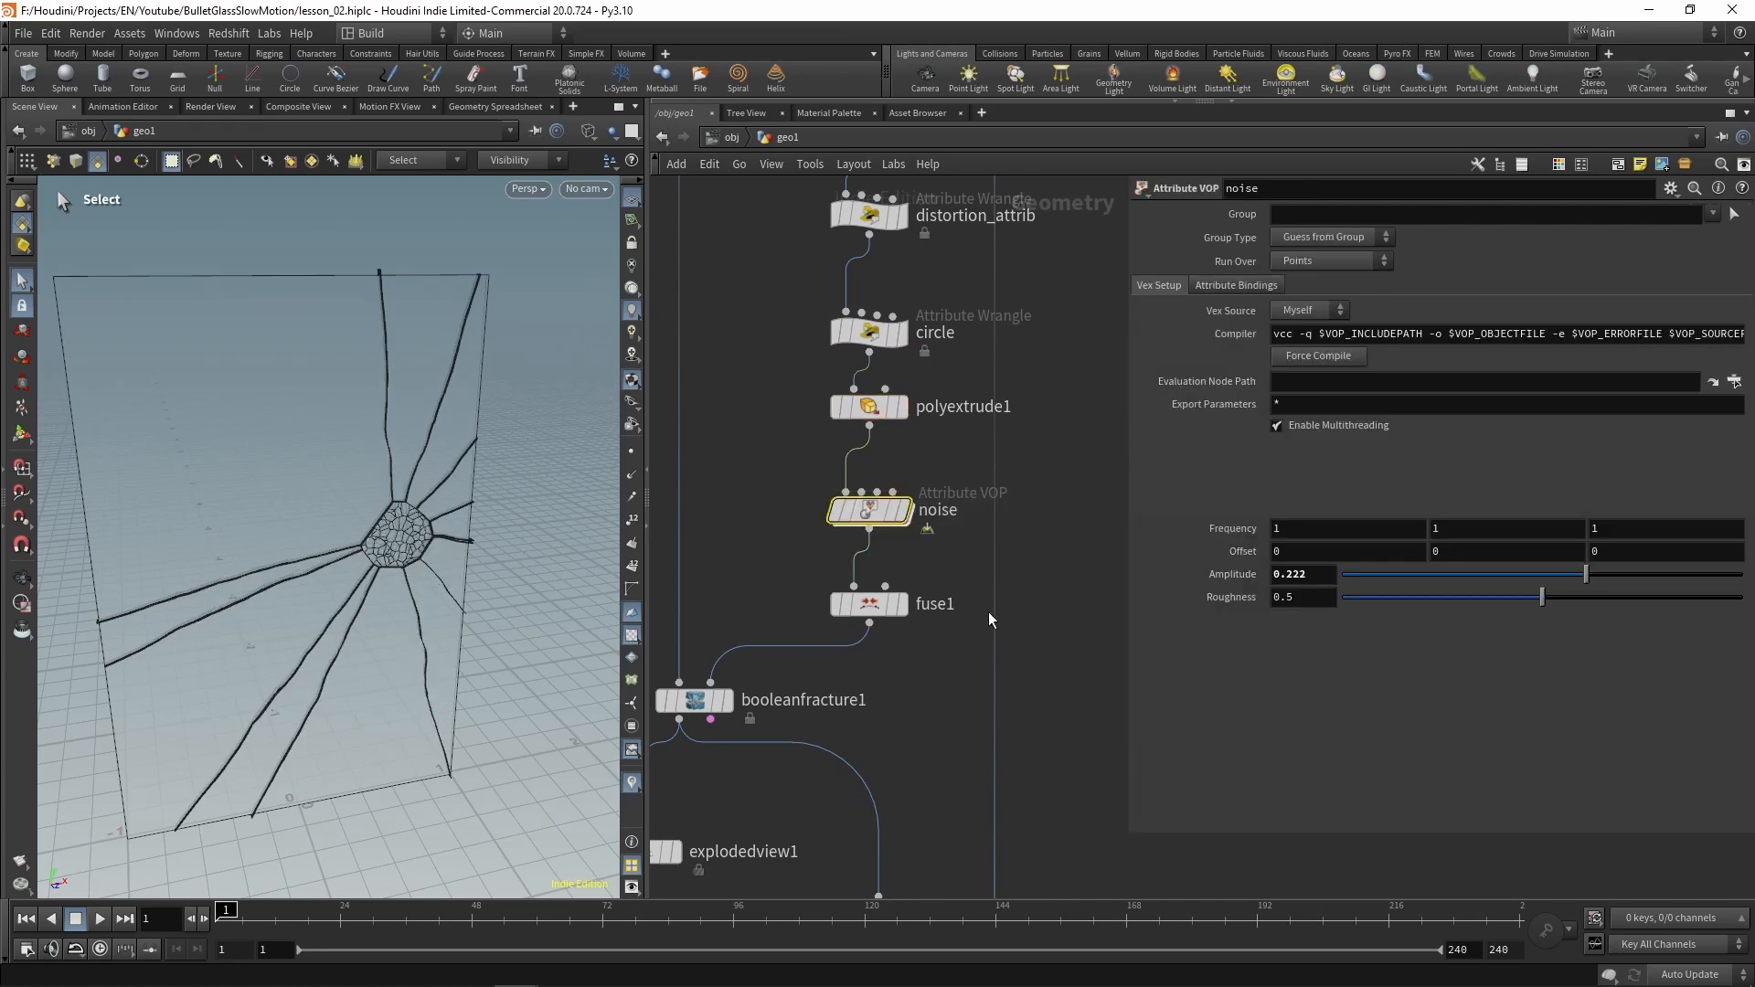
middle_drag(722, 982, 842, 709)
drag(736, 757, 815, 509)
key(Delete)
middle_drag(871, 596, 700, 514)
middle_drag(805, 700, 737, 509)
Move the detailwrangle1 node up closer beneath attribwrangle1
click(873, 467)
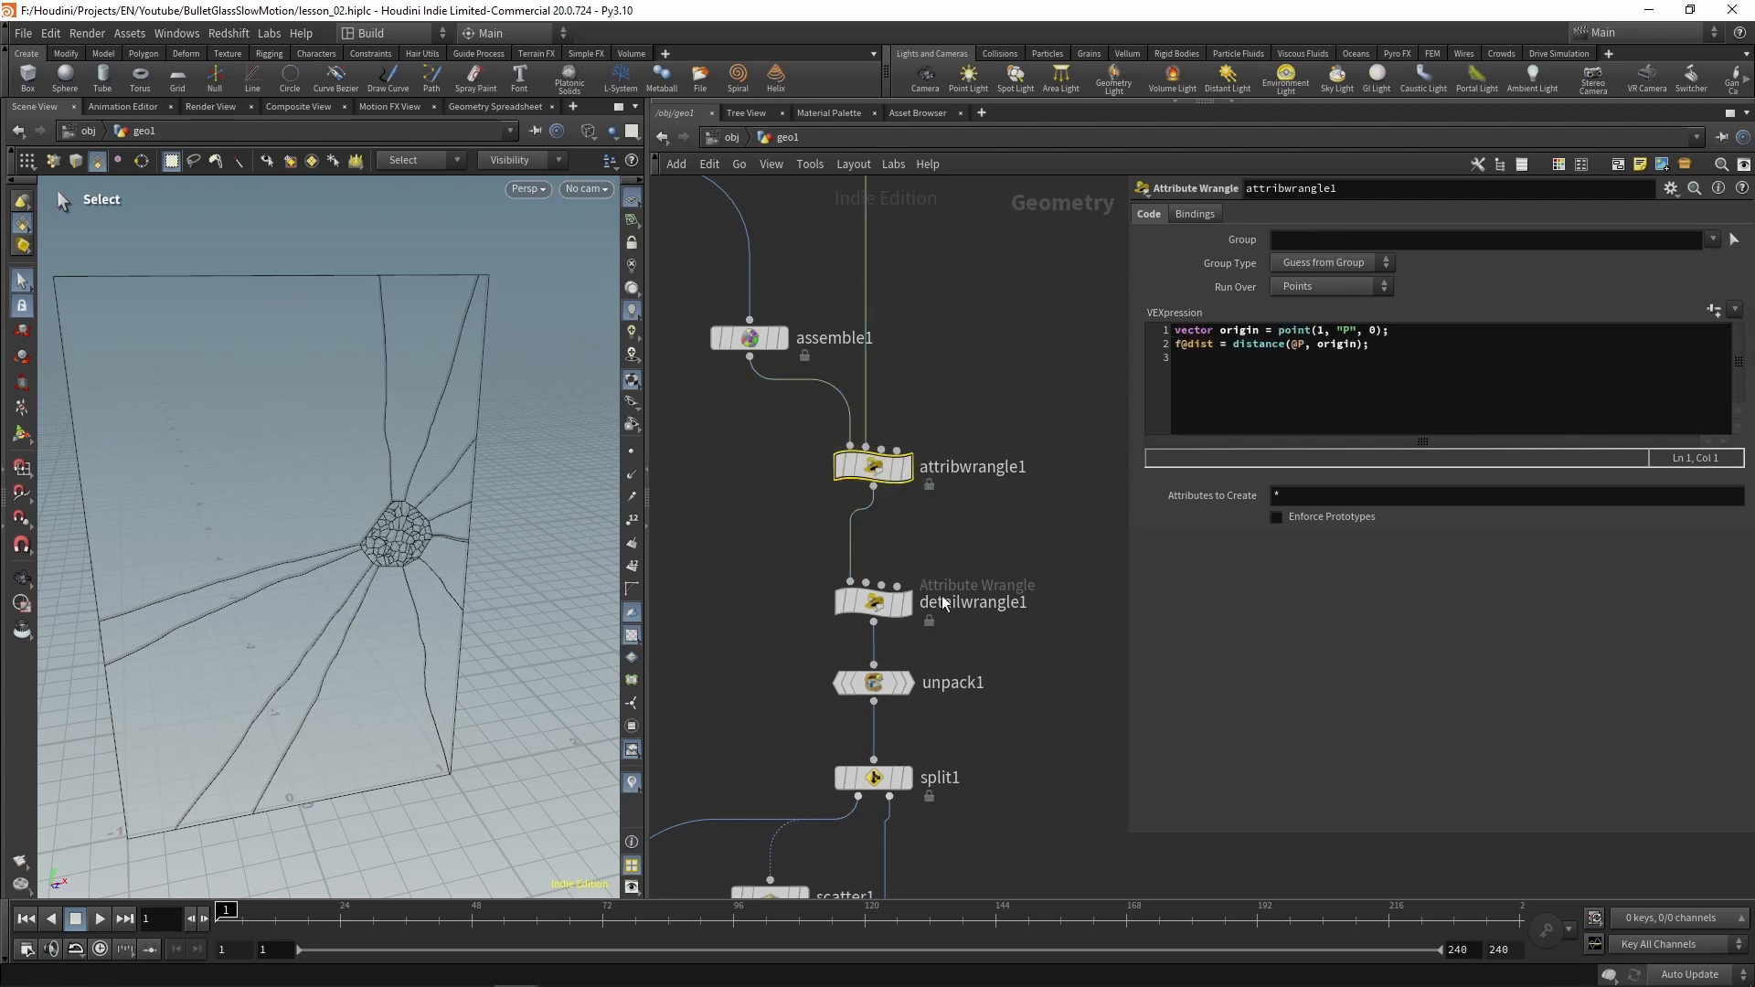
mouse_move(905, 603)
drag(905, 603, 905, 559)
mouse_move(873, 468)
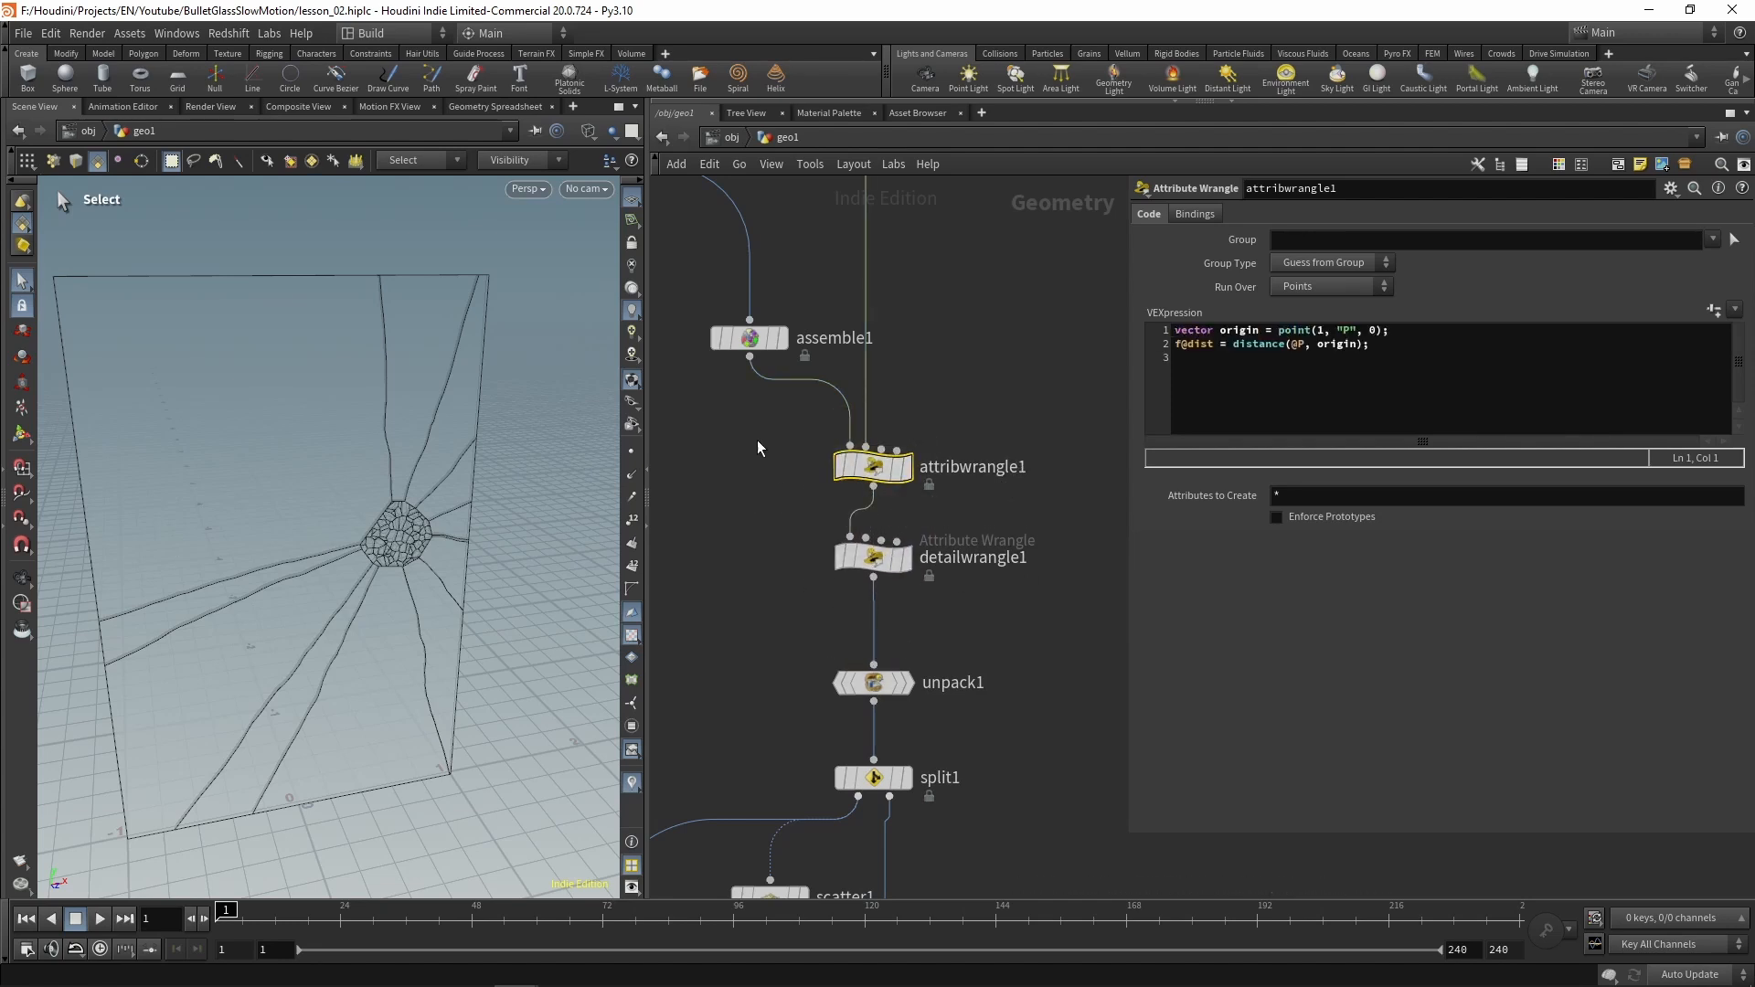
Enclose attribwrangle1 and detailwrangle1 in a network box and enlarge it to fit both nodes and their labels
drag(746, 430, 1018, 627)
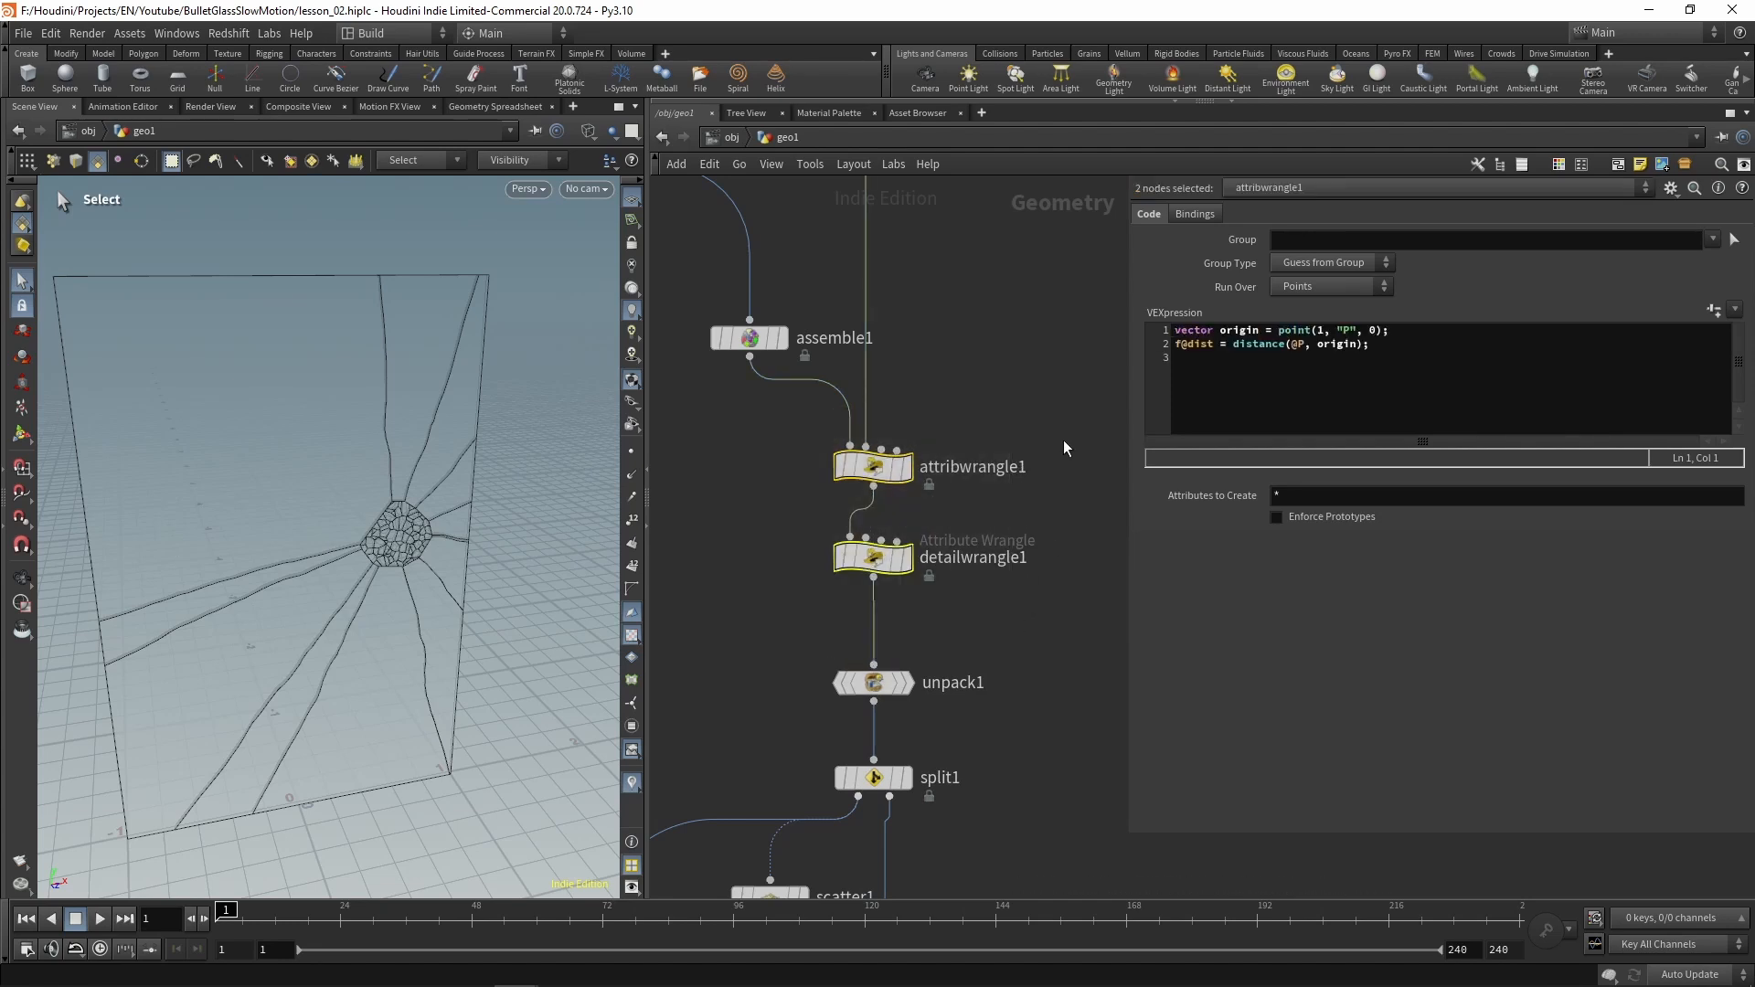
click(1617, 170)
drag(797, 499, 771, 501)
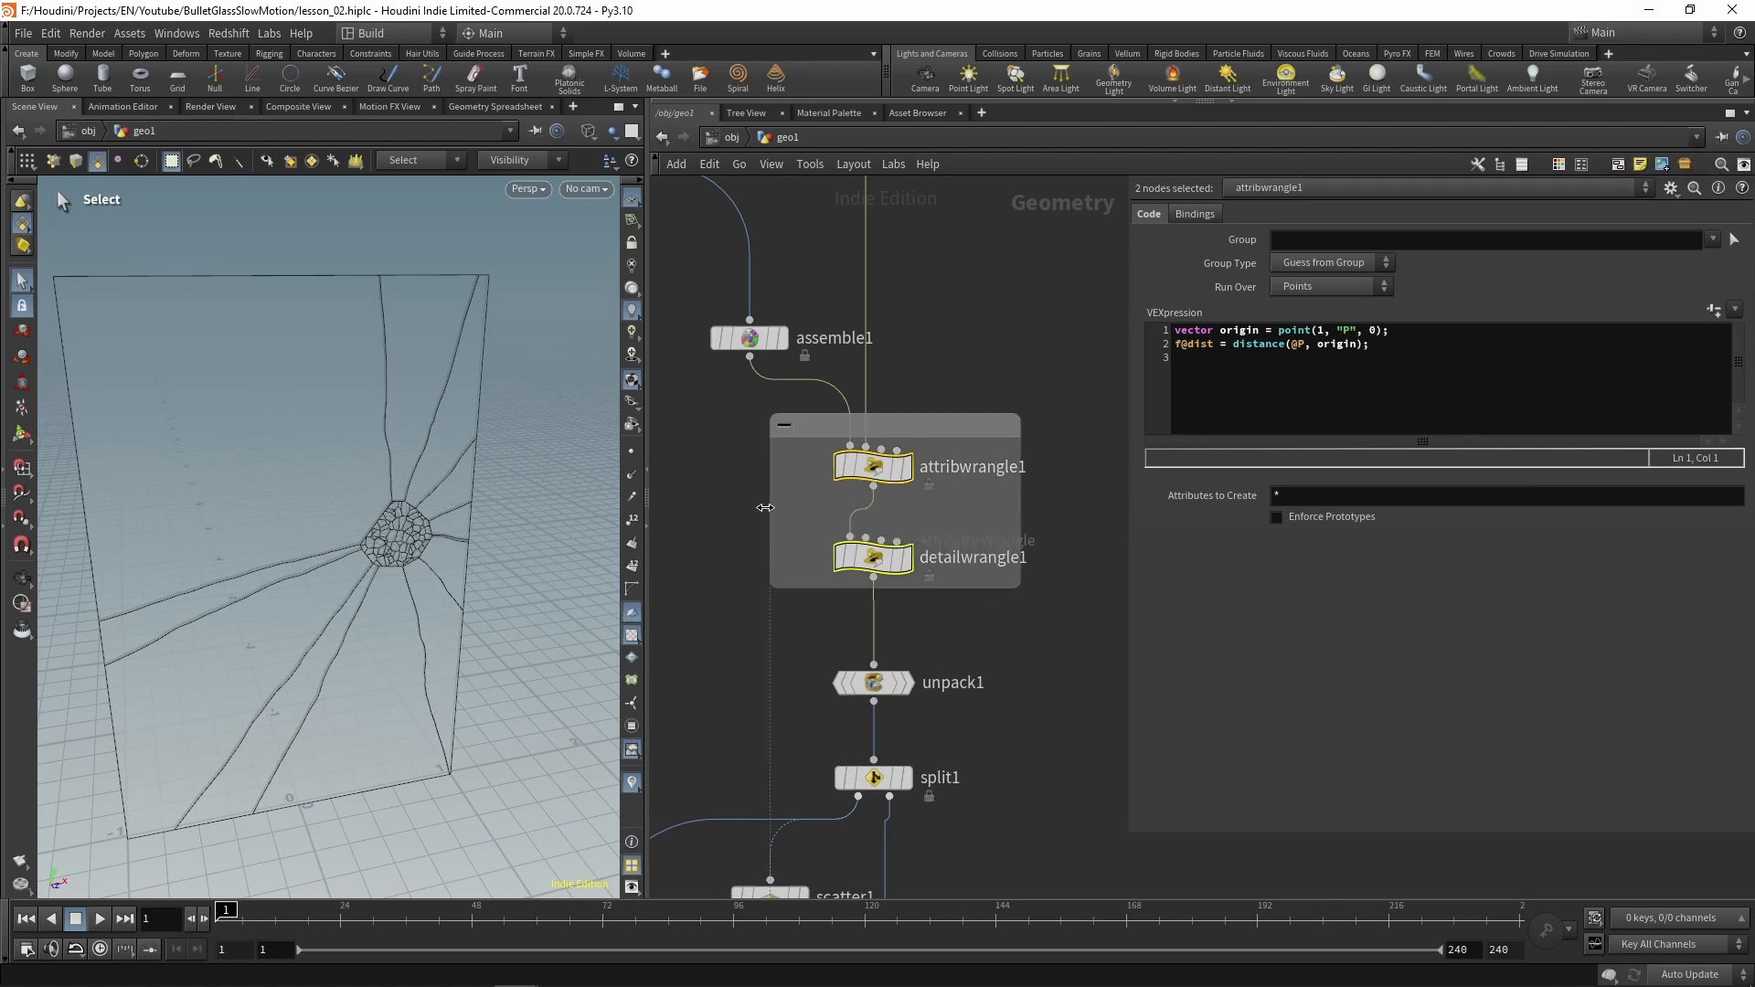
drag(1020, 588, 1076, 612)
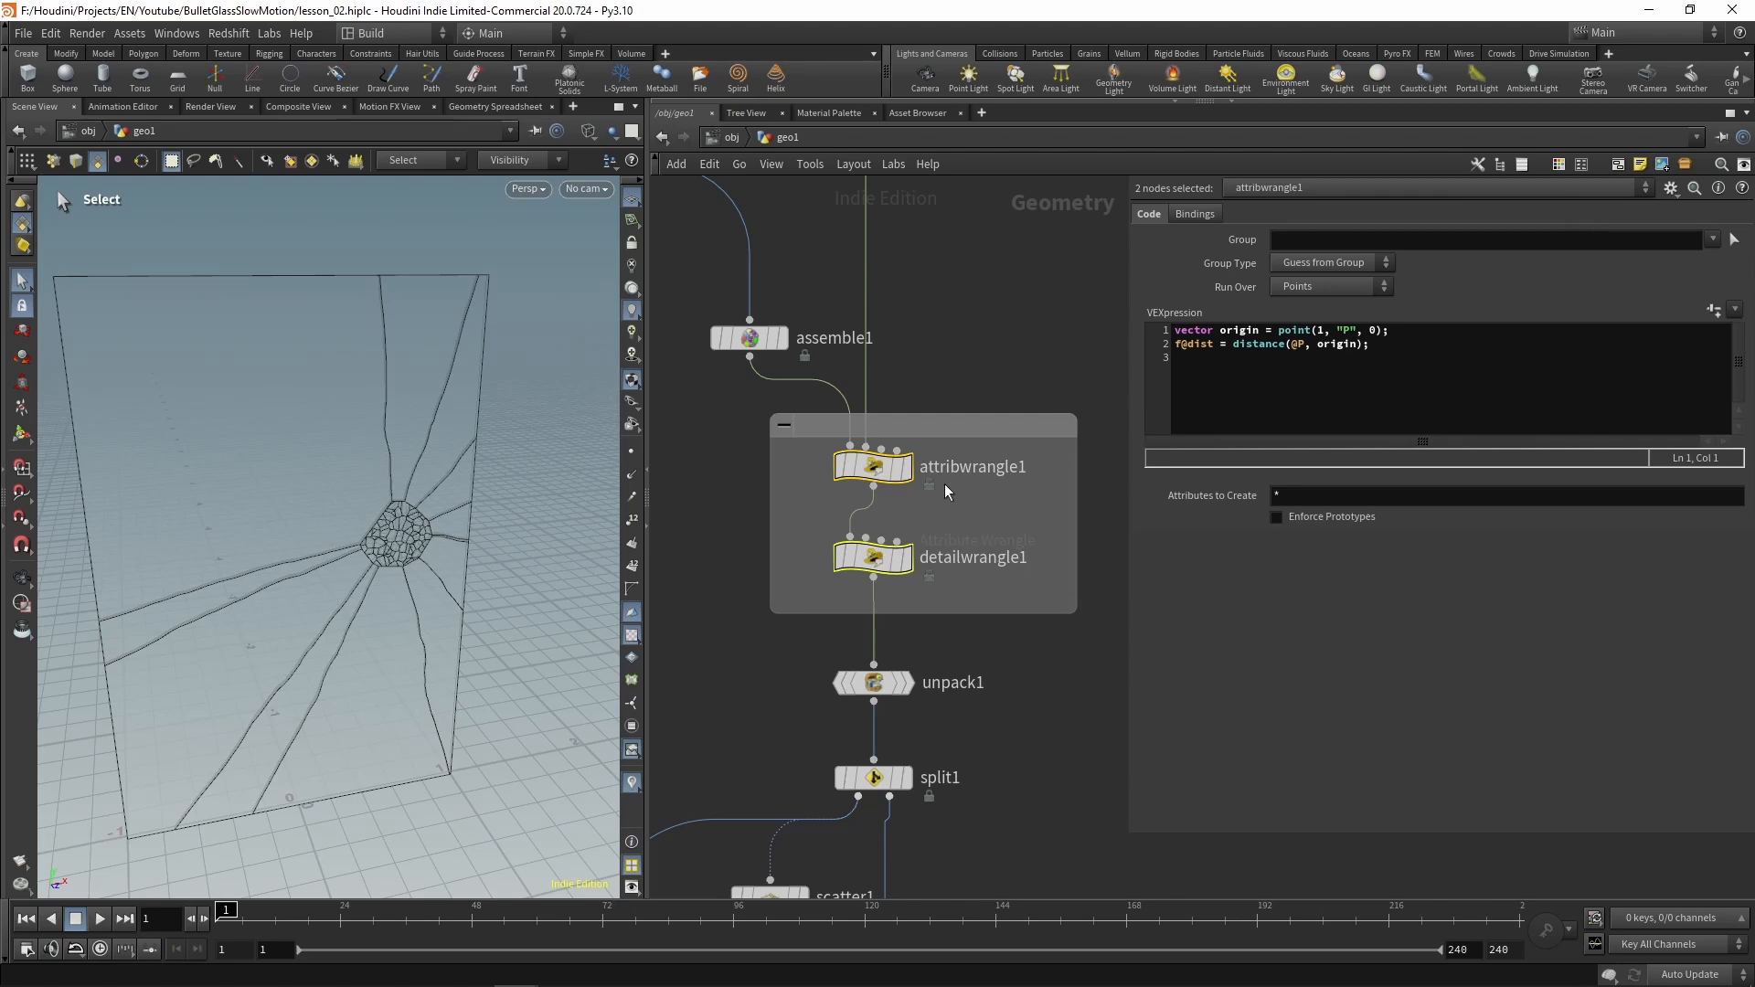
Title the network box around the two wrangles "find the central piece"
click(916, 427)
text(find)
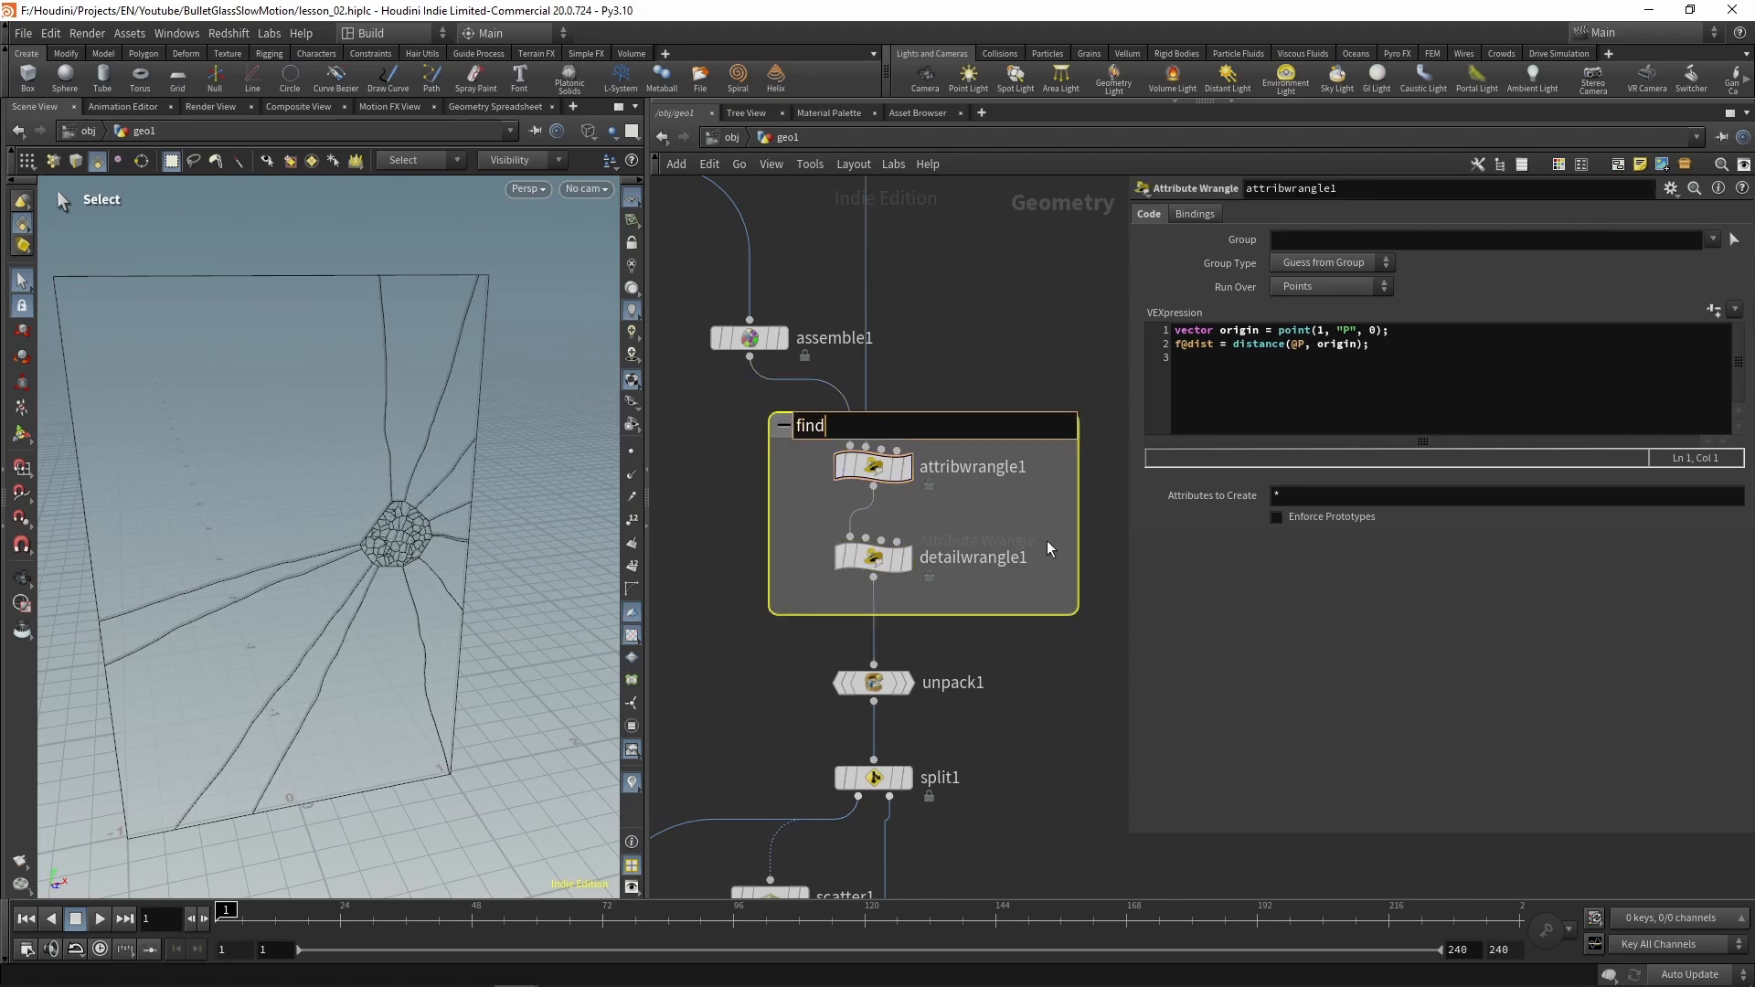
text( the central piece)
key(Return)
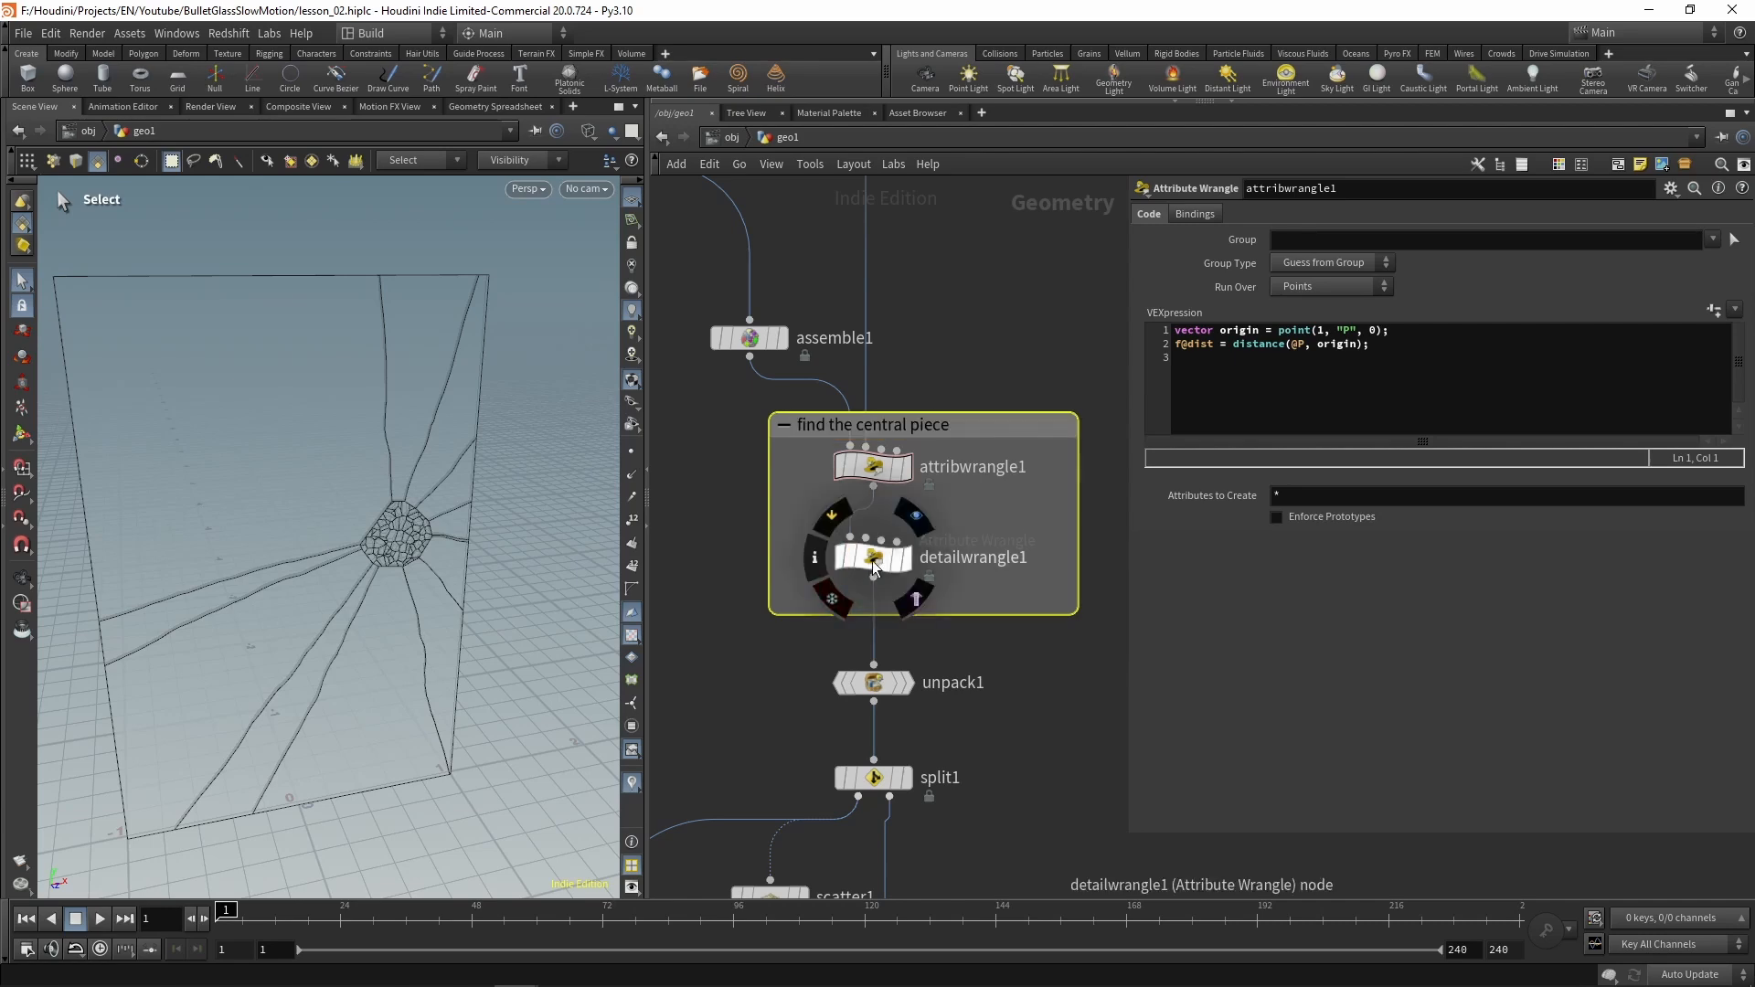
Rename the detailwrangle1 node in the network box to impact_zone_group
click(850, 560)
double_click(960, 558)
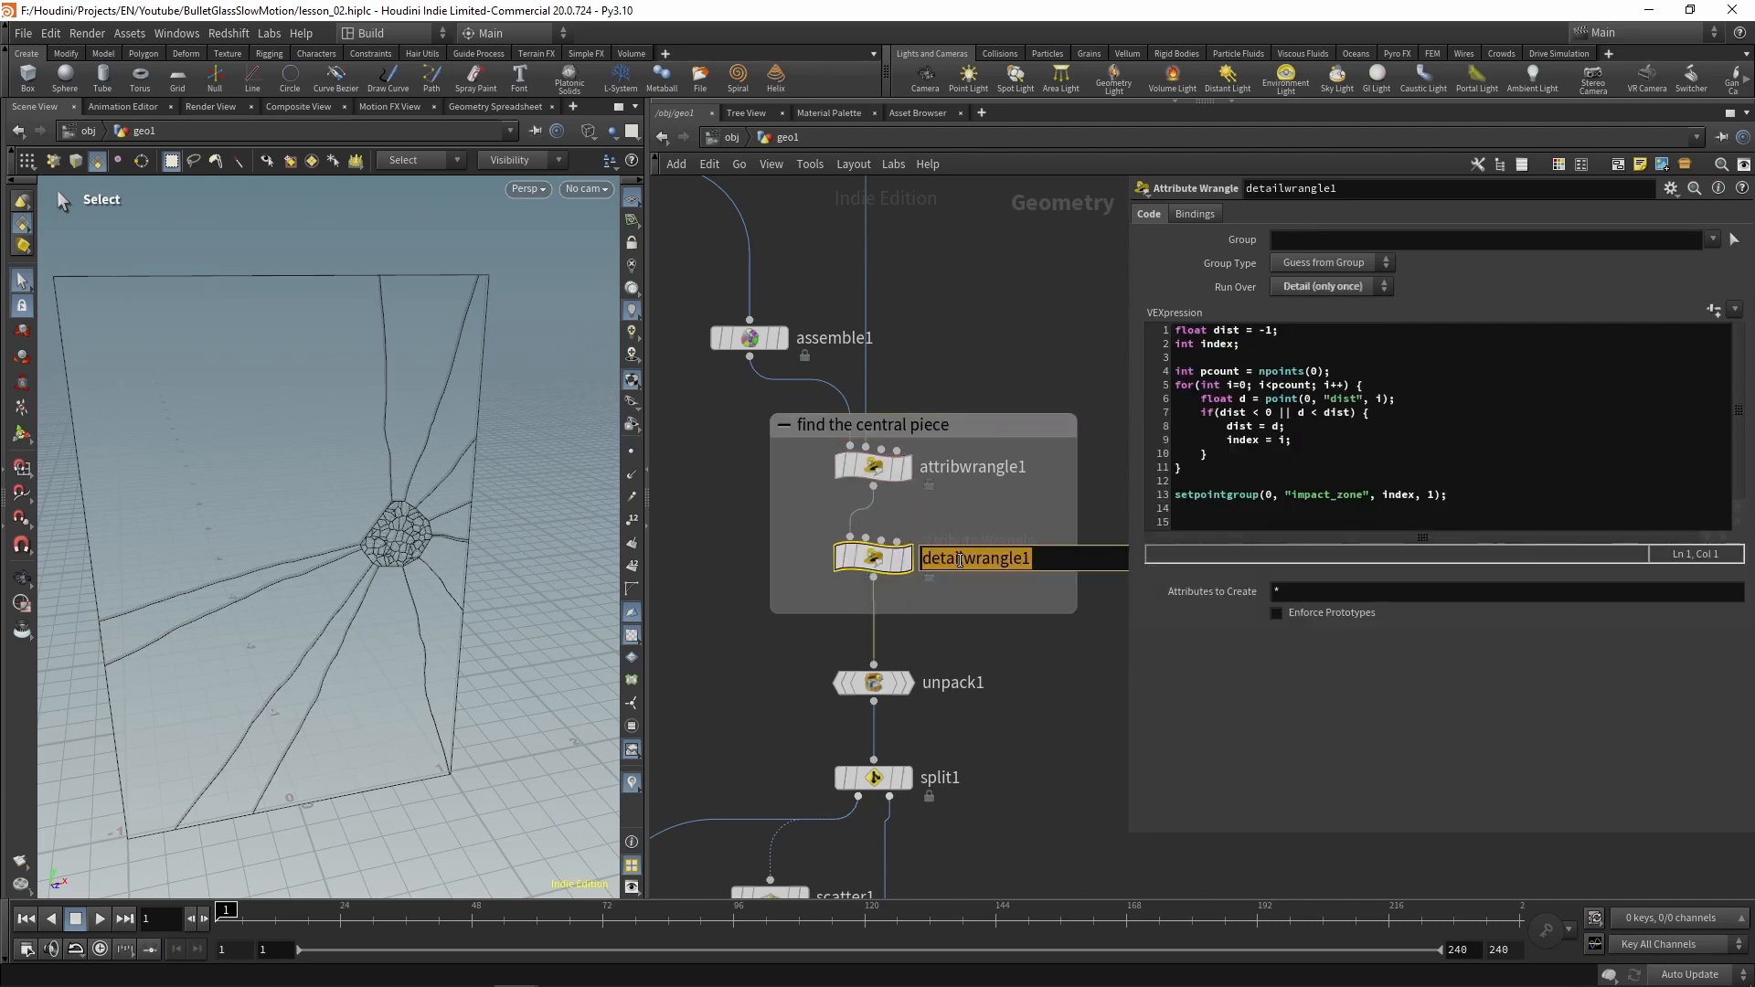
text(impact_zo)
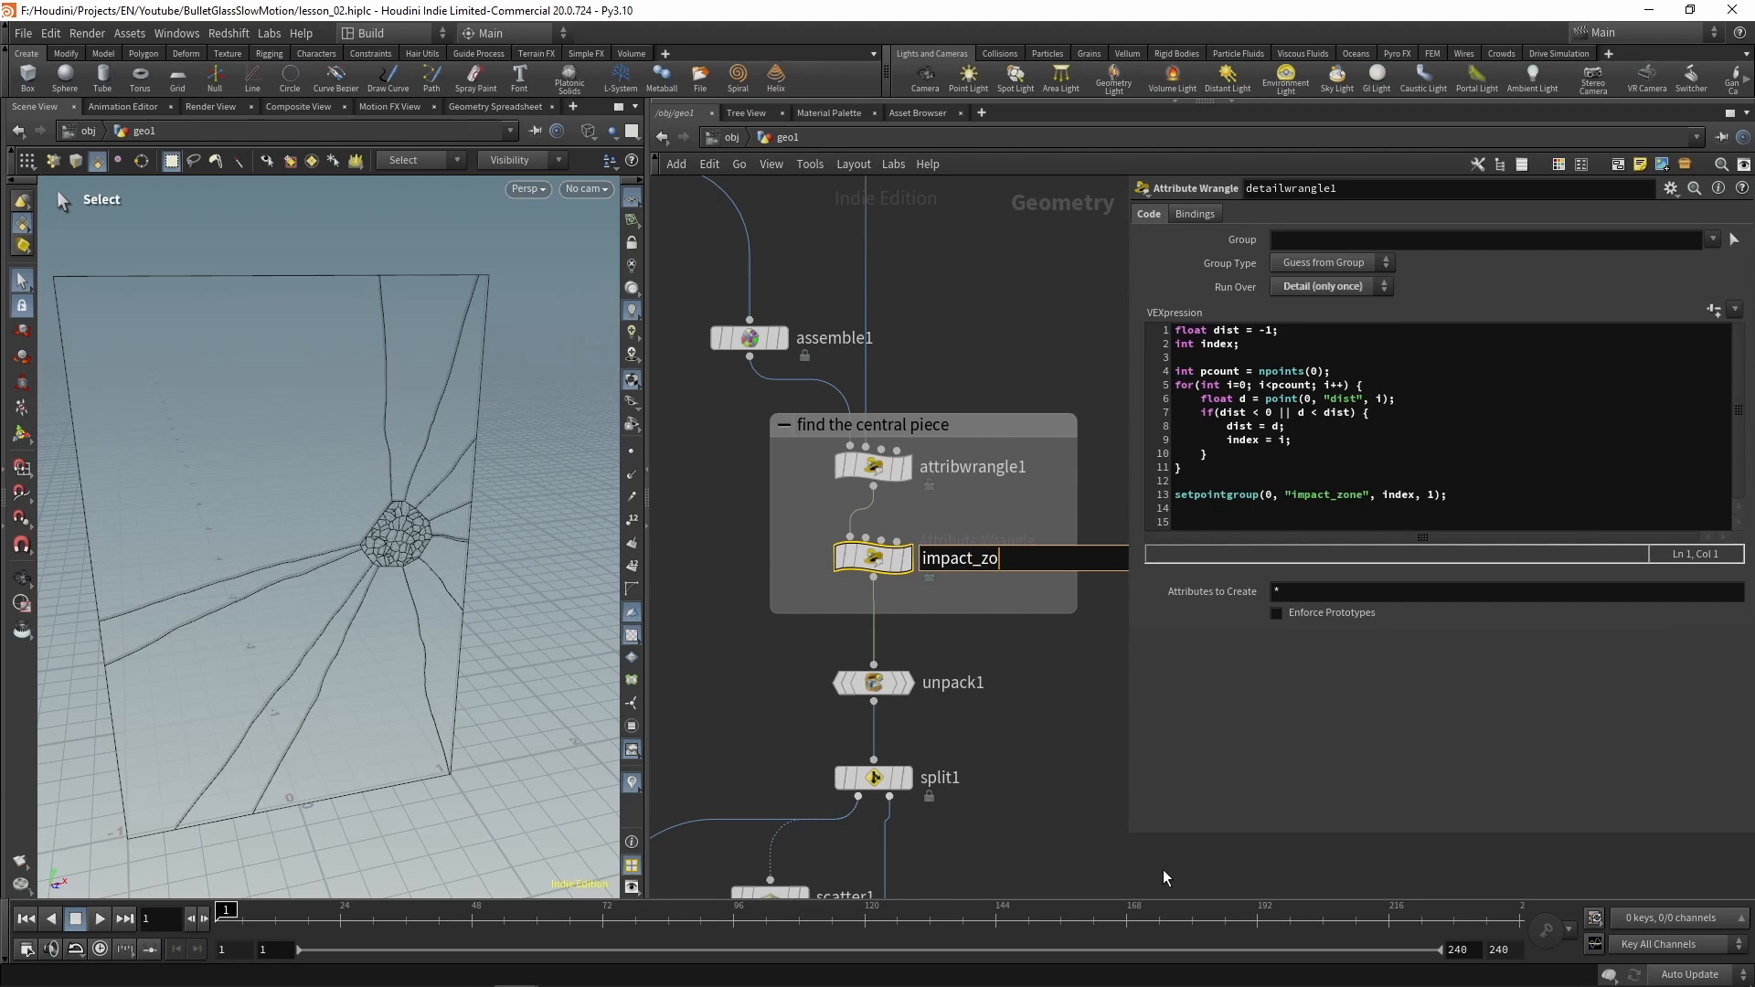
text(ne_group)
key(Return)
Rename the enumerate1 node below merge1 to store_primitive_id
scroll(1039, 745, down, 5)
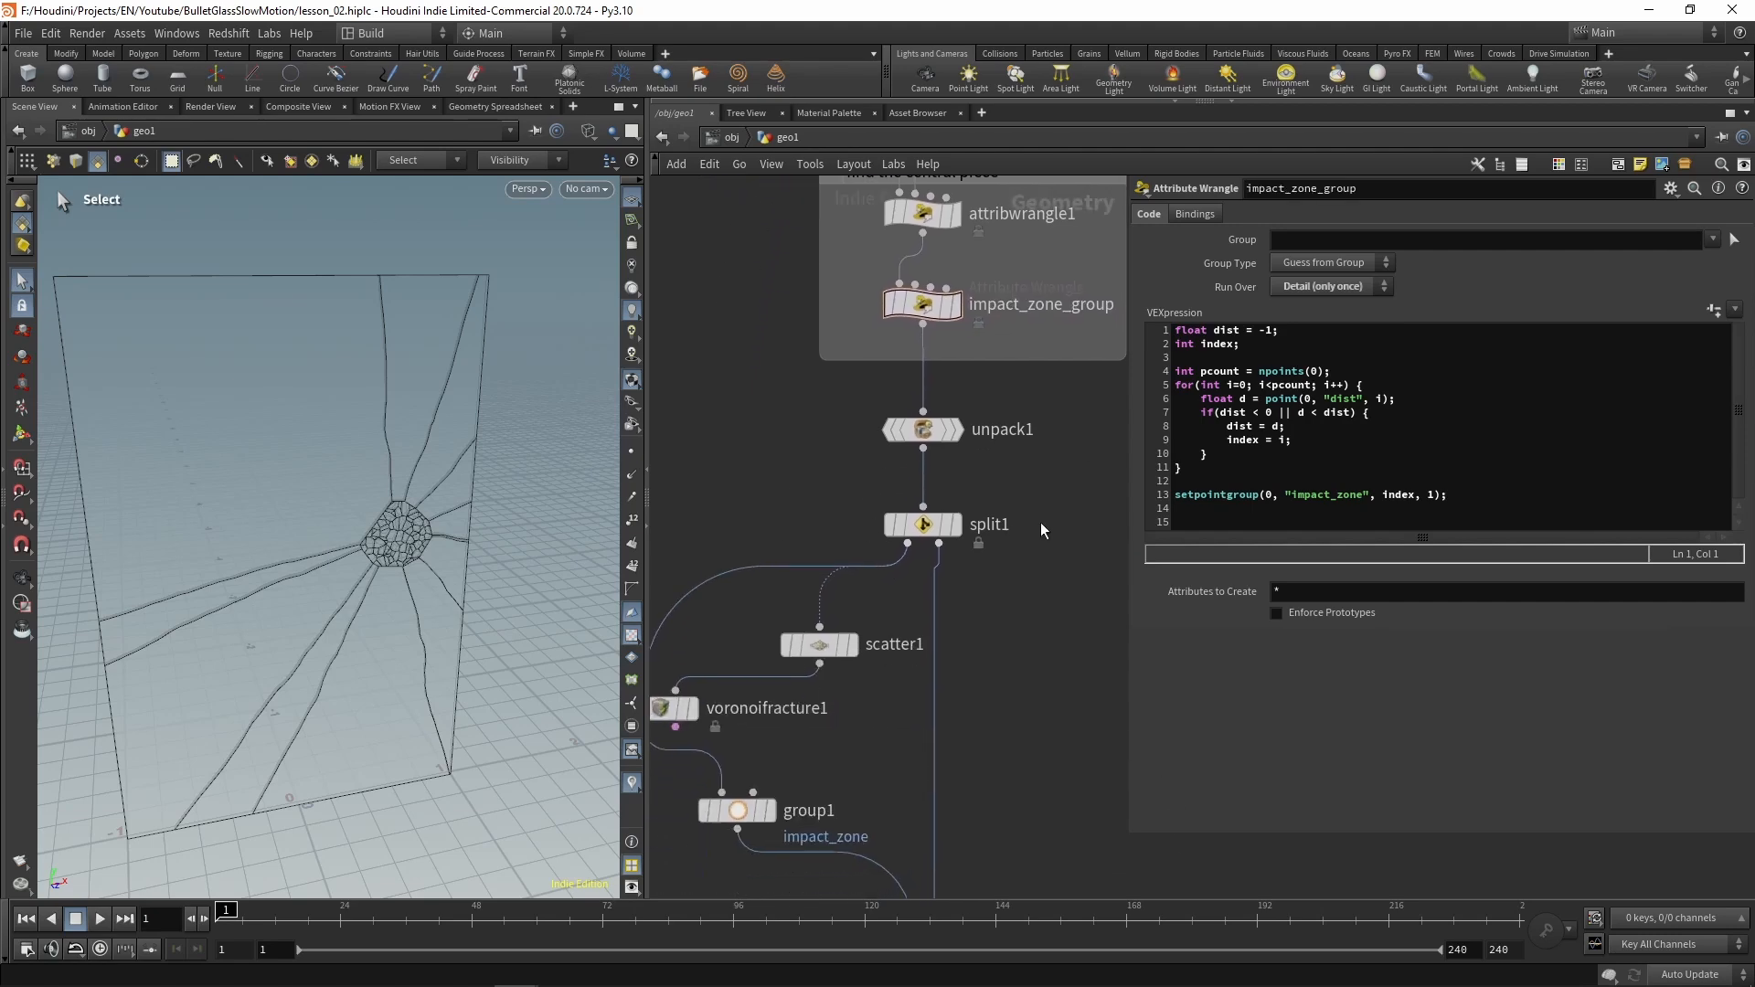
middle_drag(1060, 644, 1019, 518)
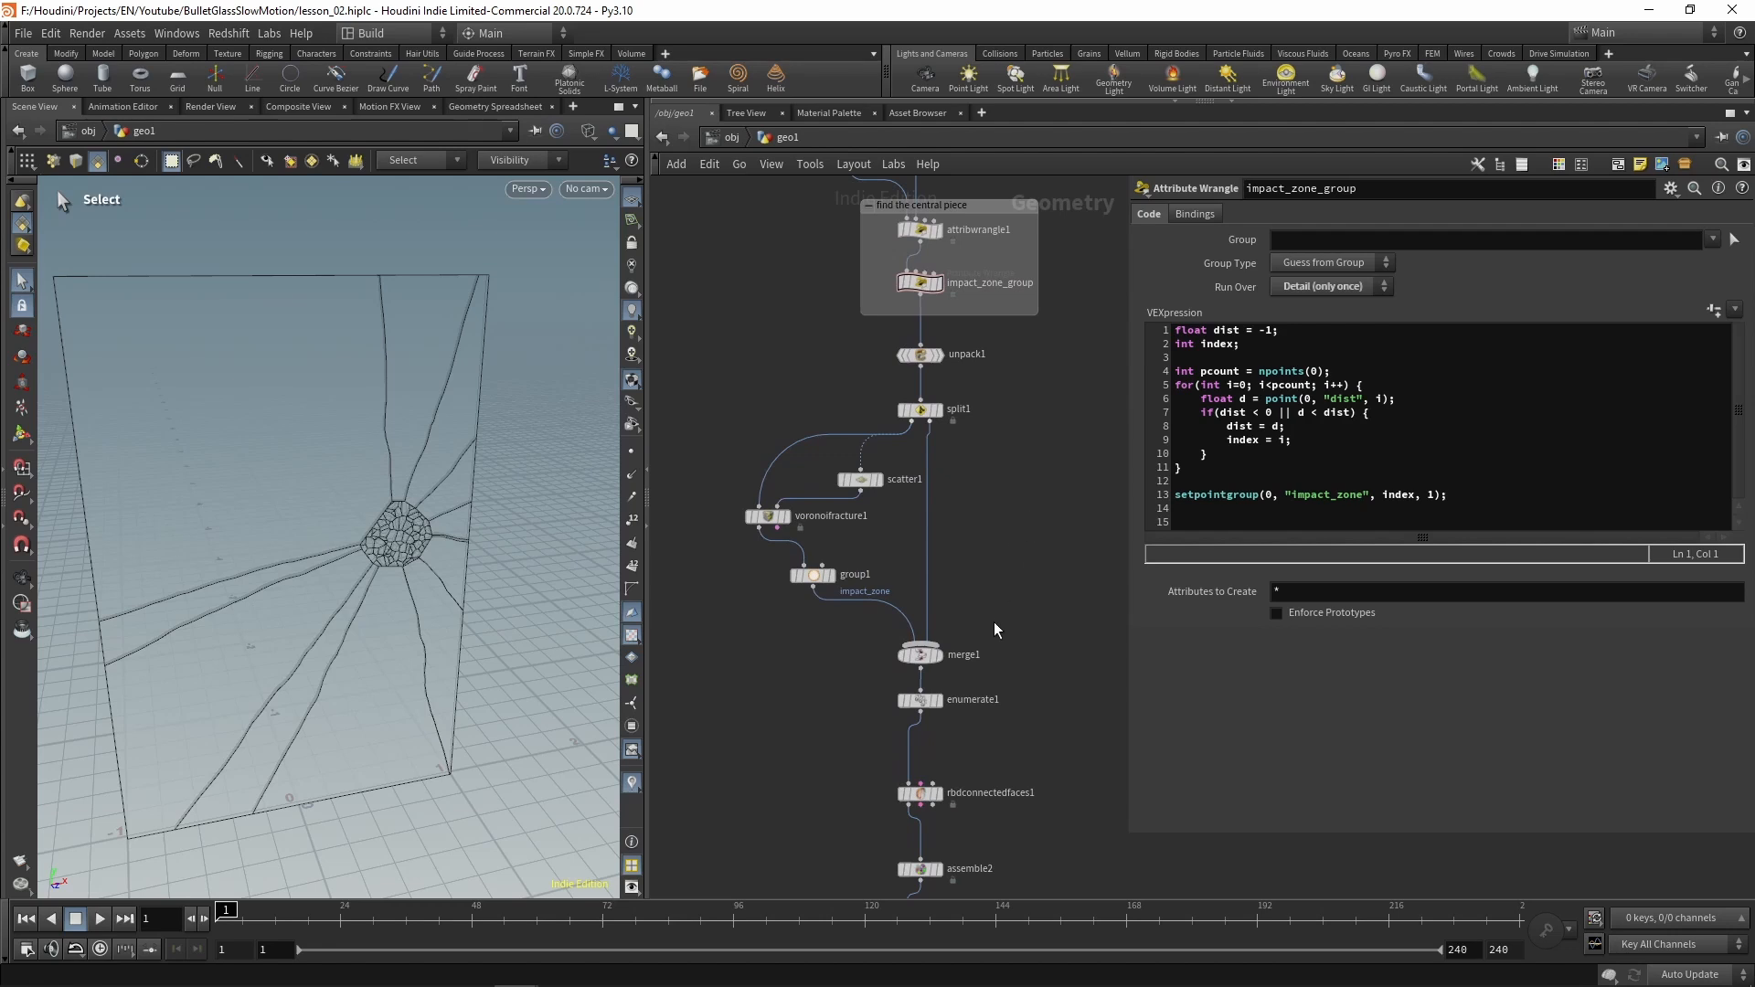
middle_drag(1039, 702, 1014, 519)
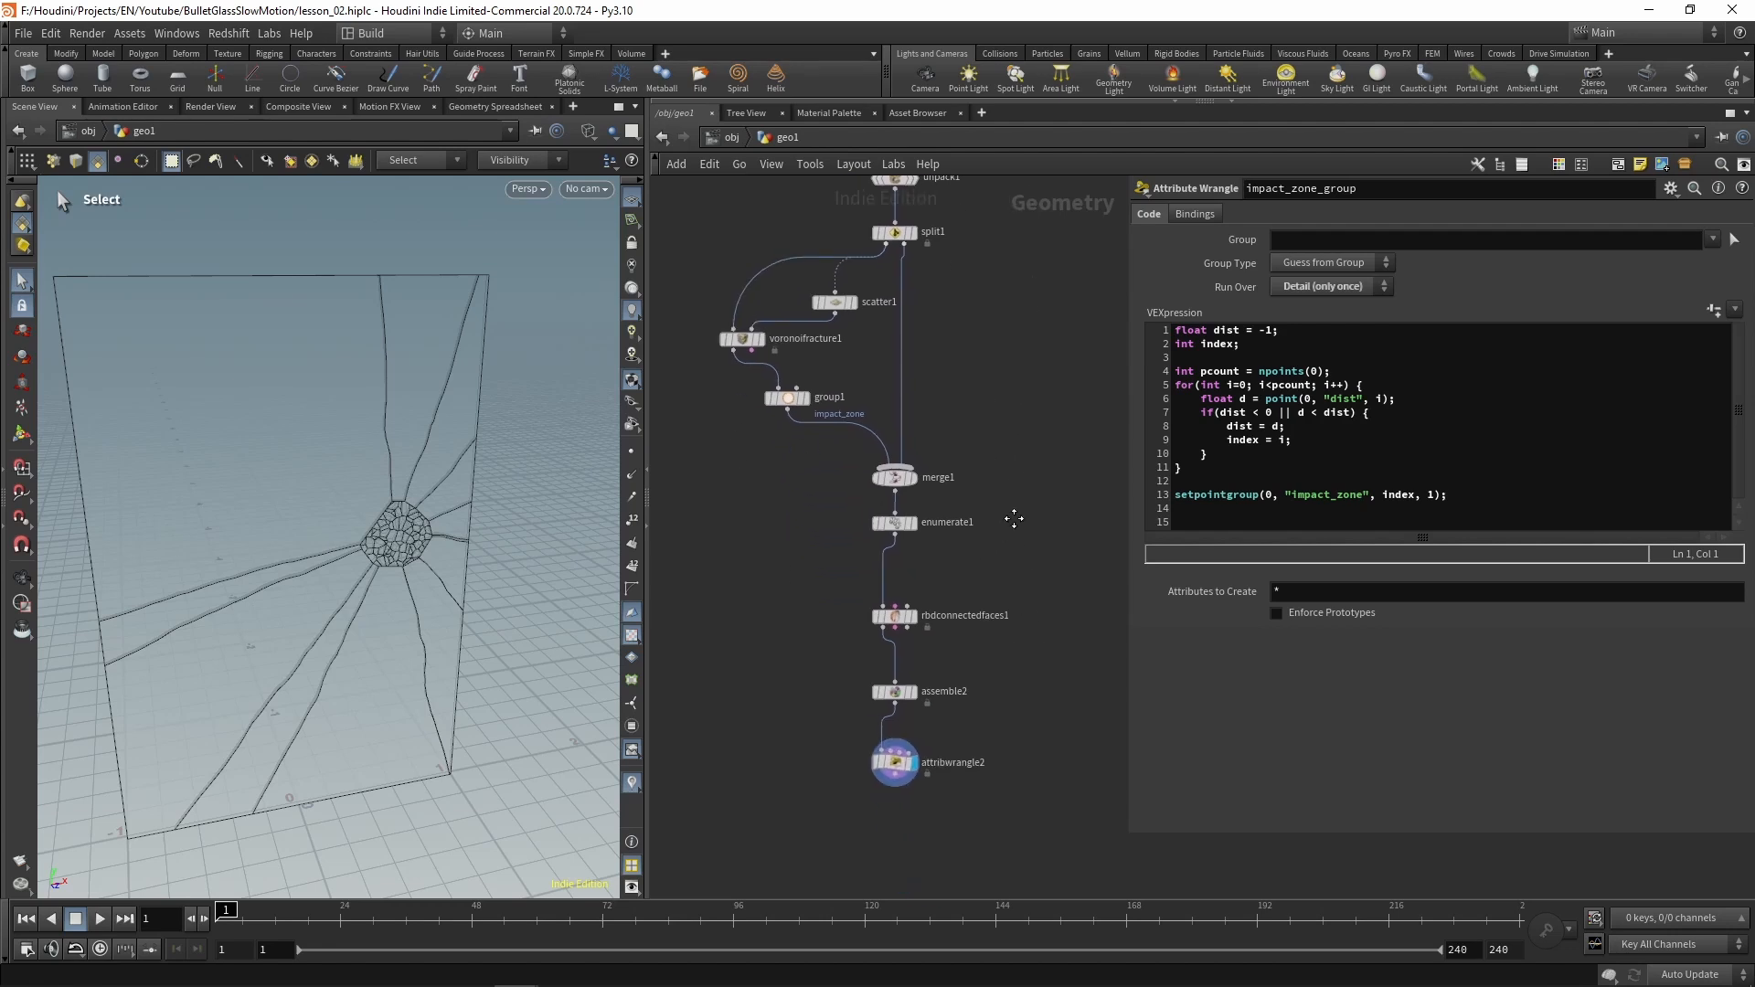
scroll(976, 543, up, 3)
double_click(946, 522)
text(s)
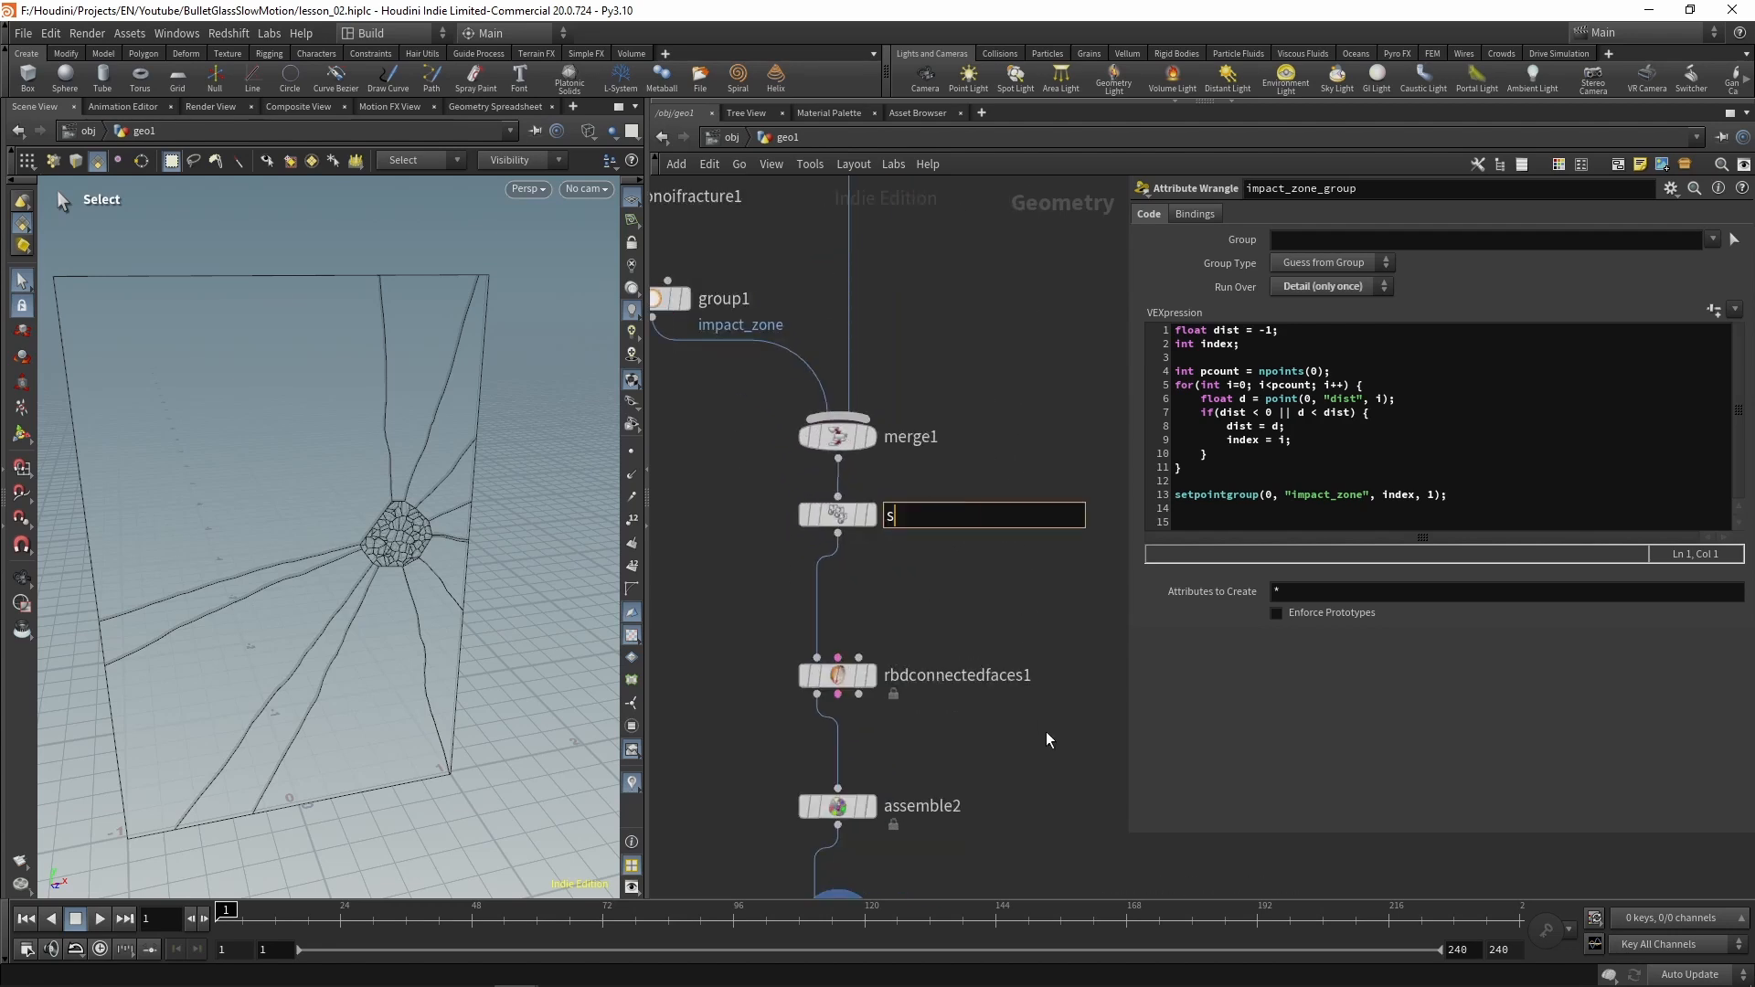
text(tore_primitive_id)
key(Return)
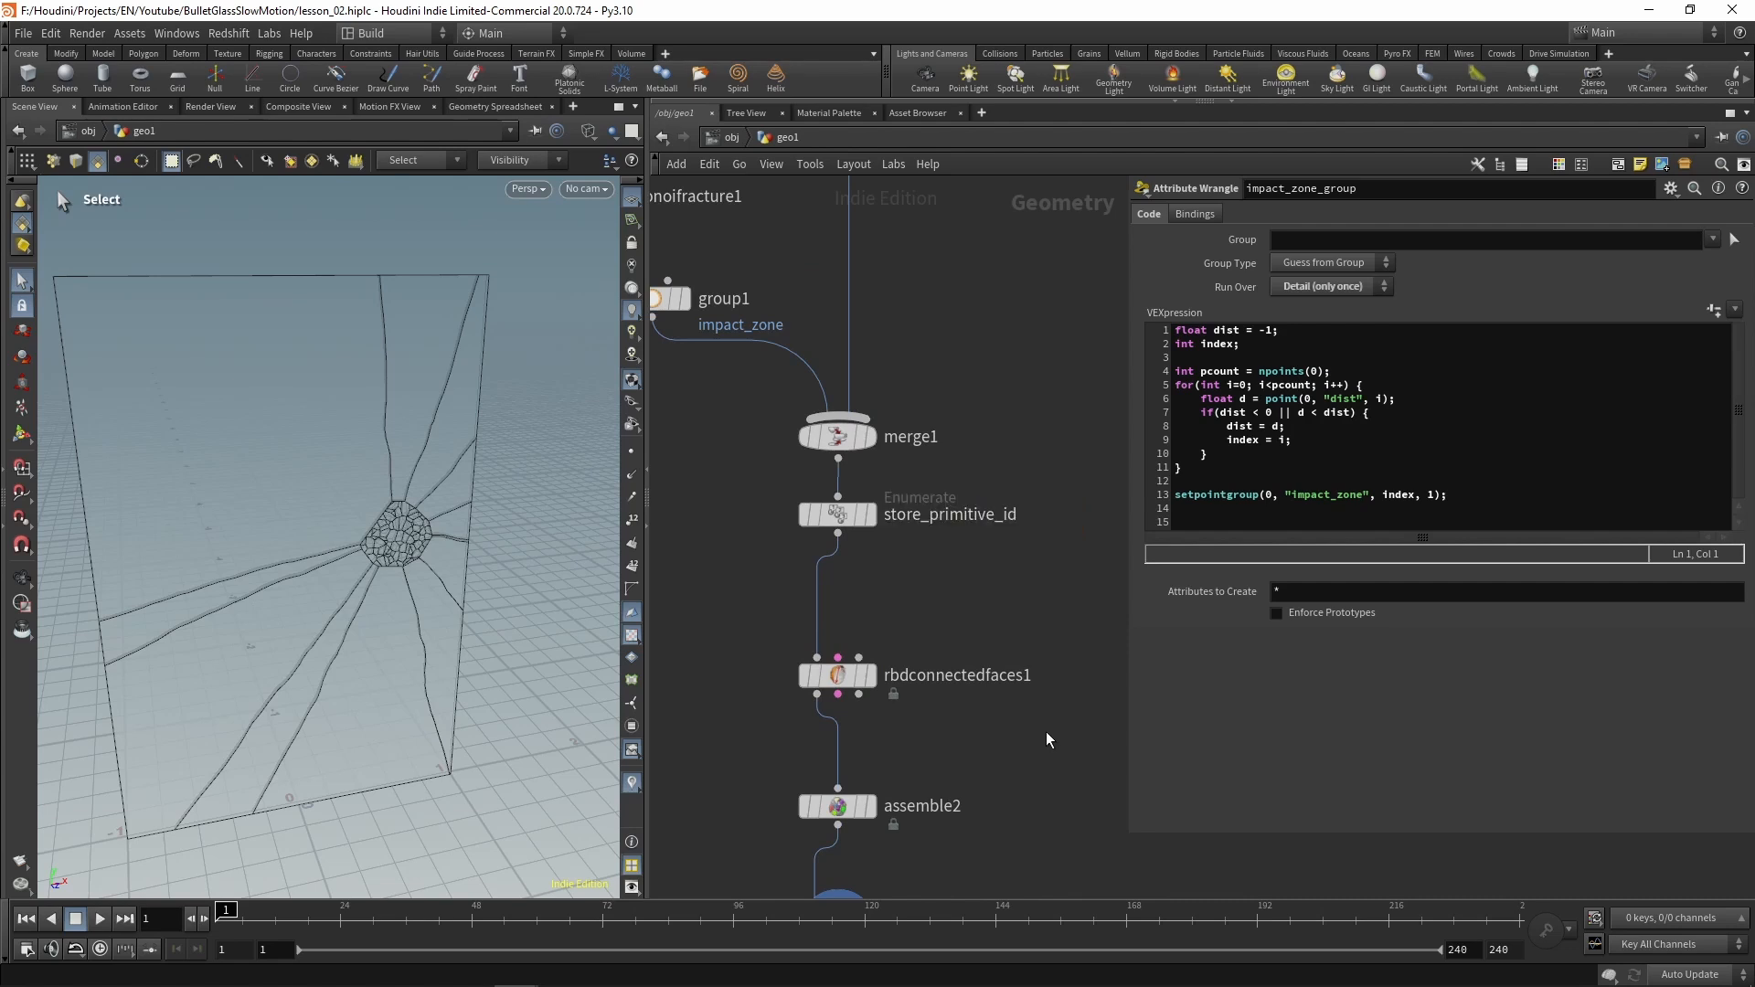
Rename the attribwrangle2 node at the end of the chain to set_active
middle_drag(1051, 807, 1052, 693)
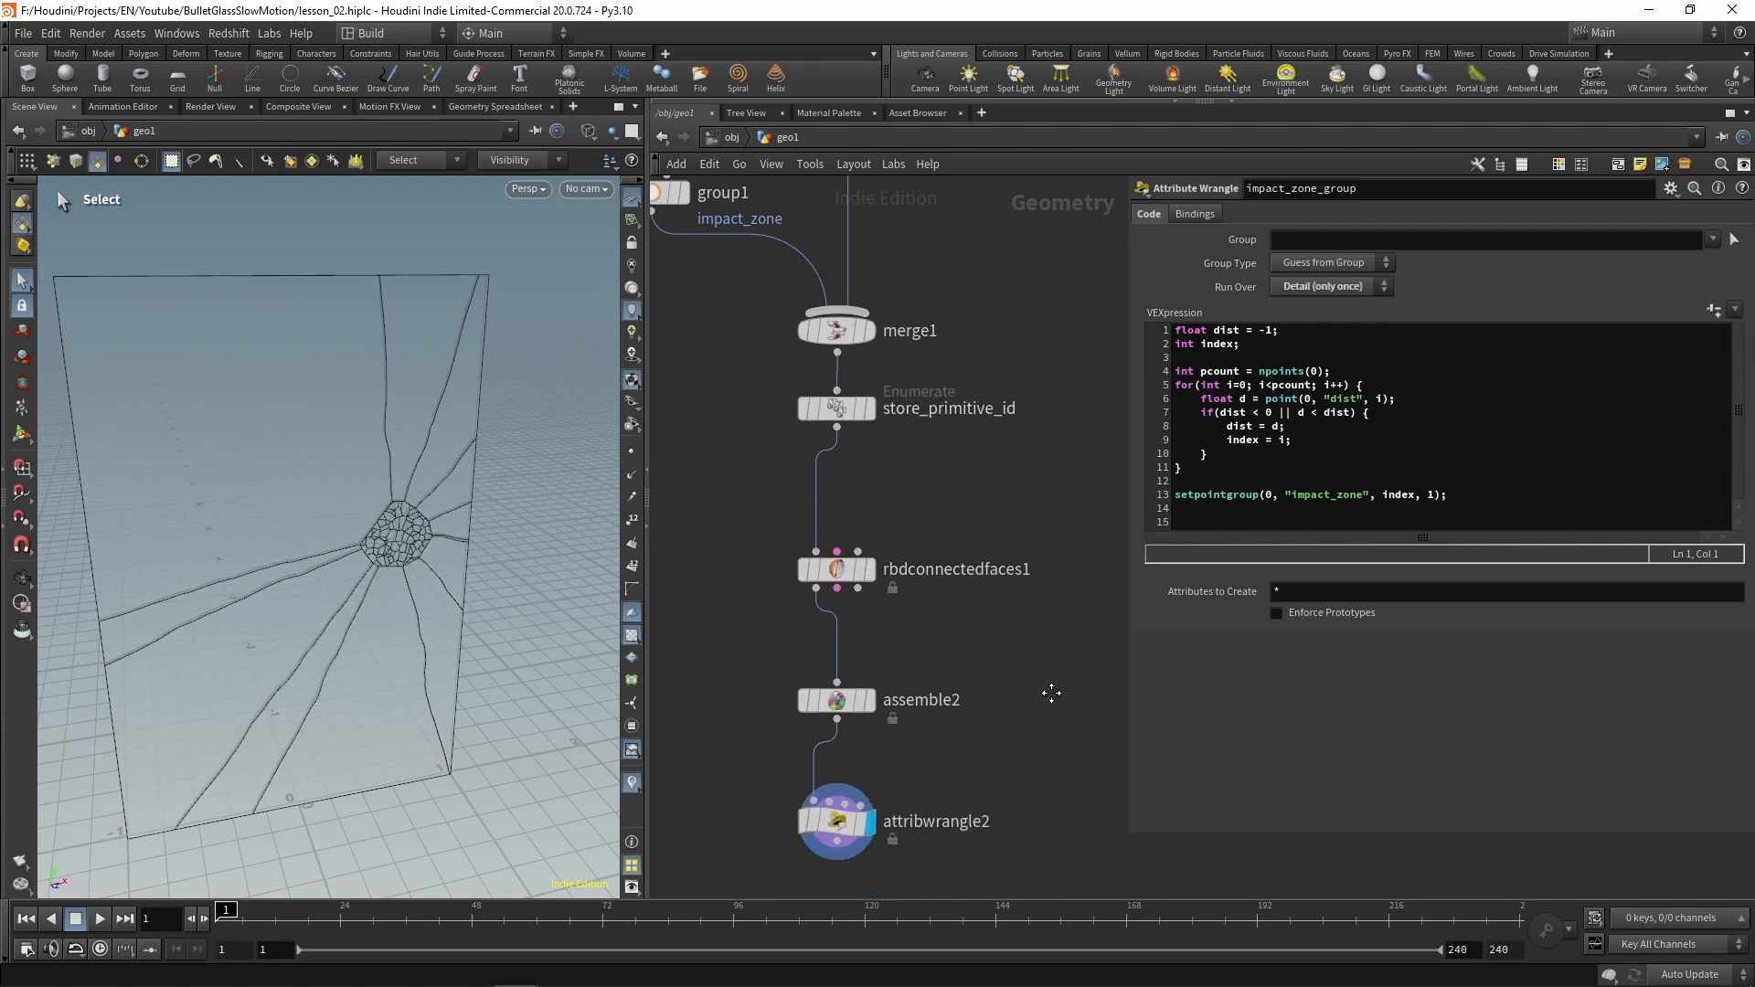
click(885, 837)
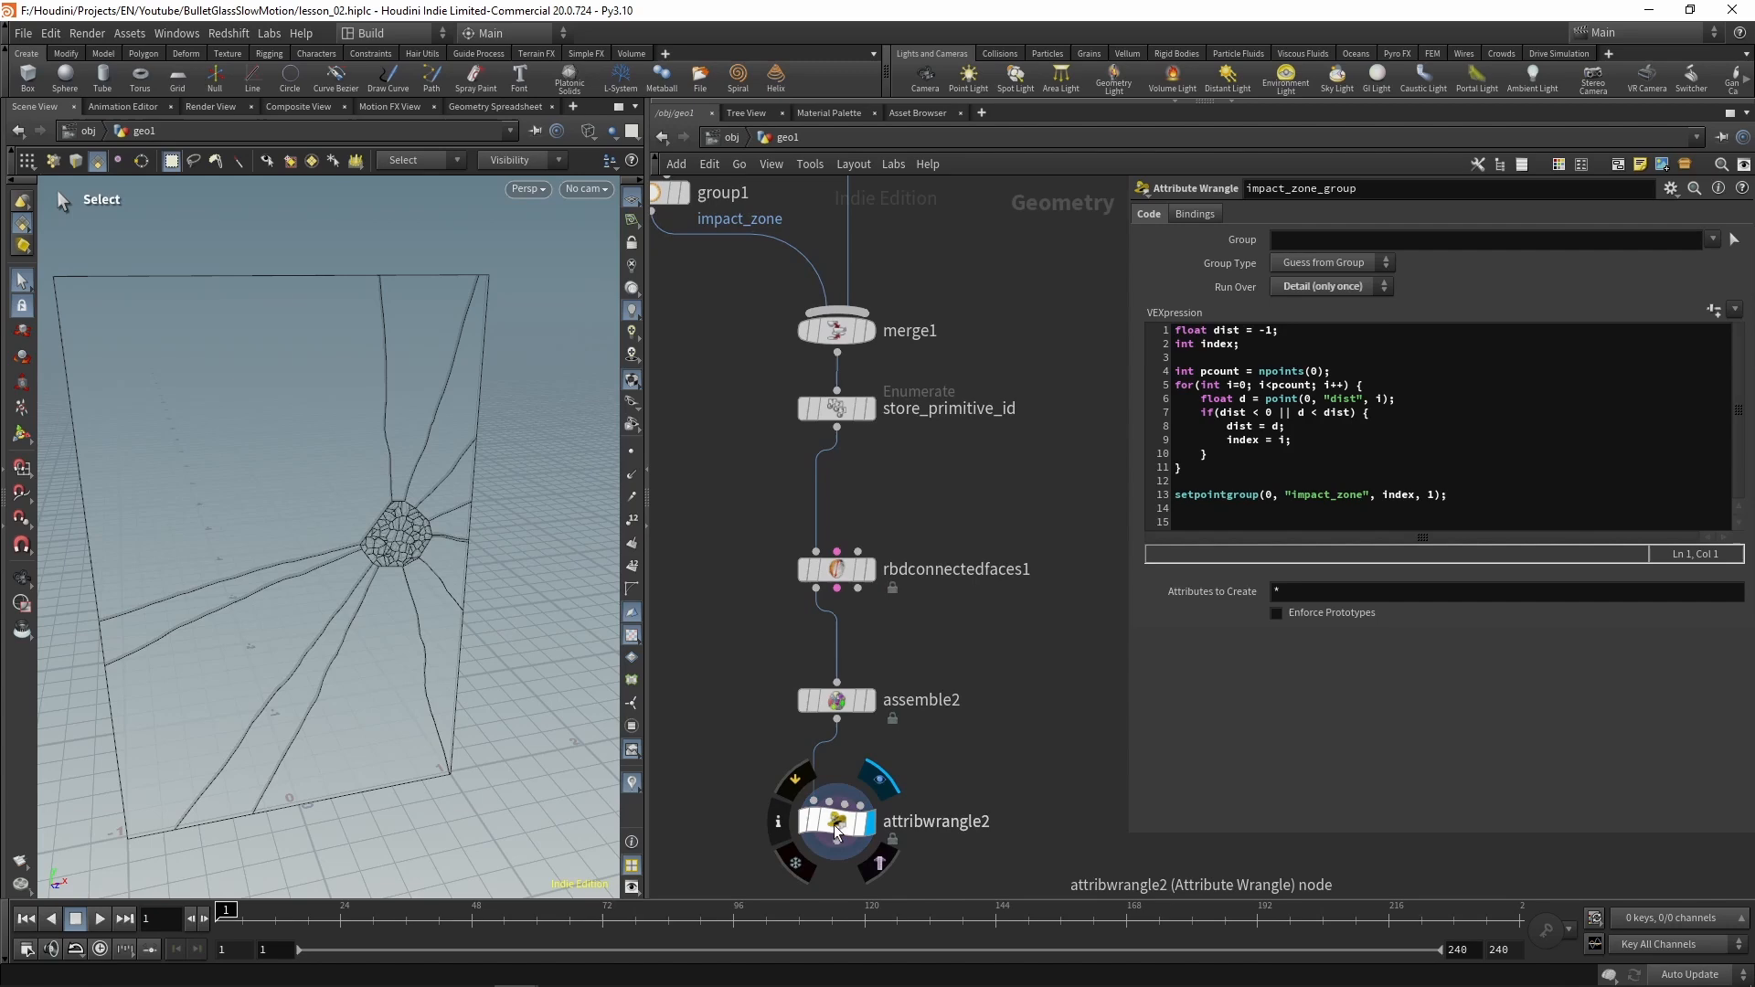
double_click(933, 822)
text(set_active)
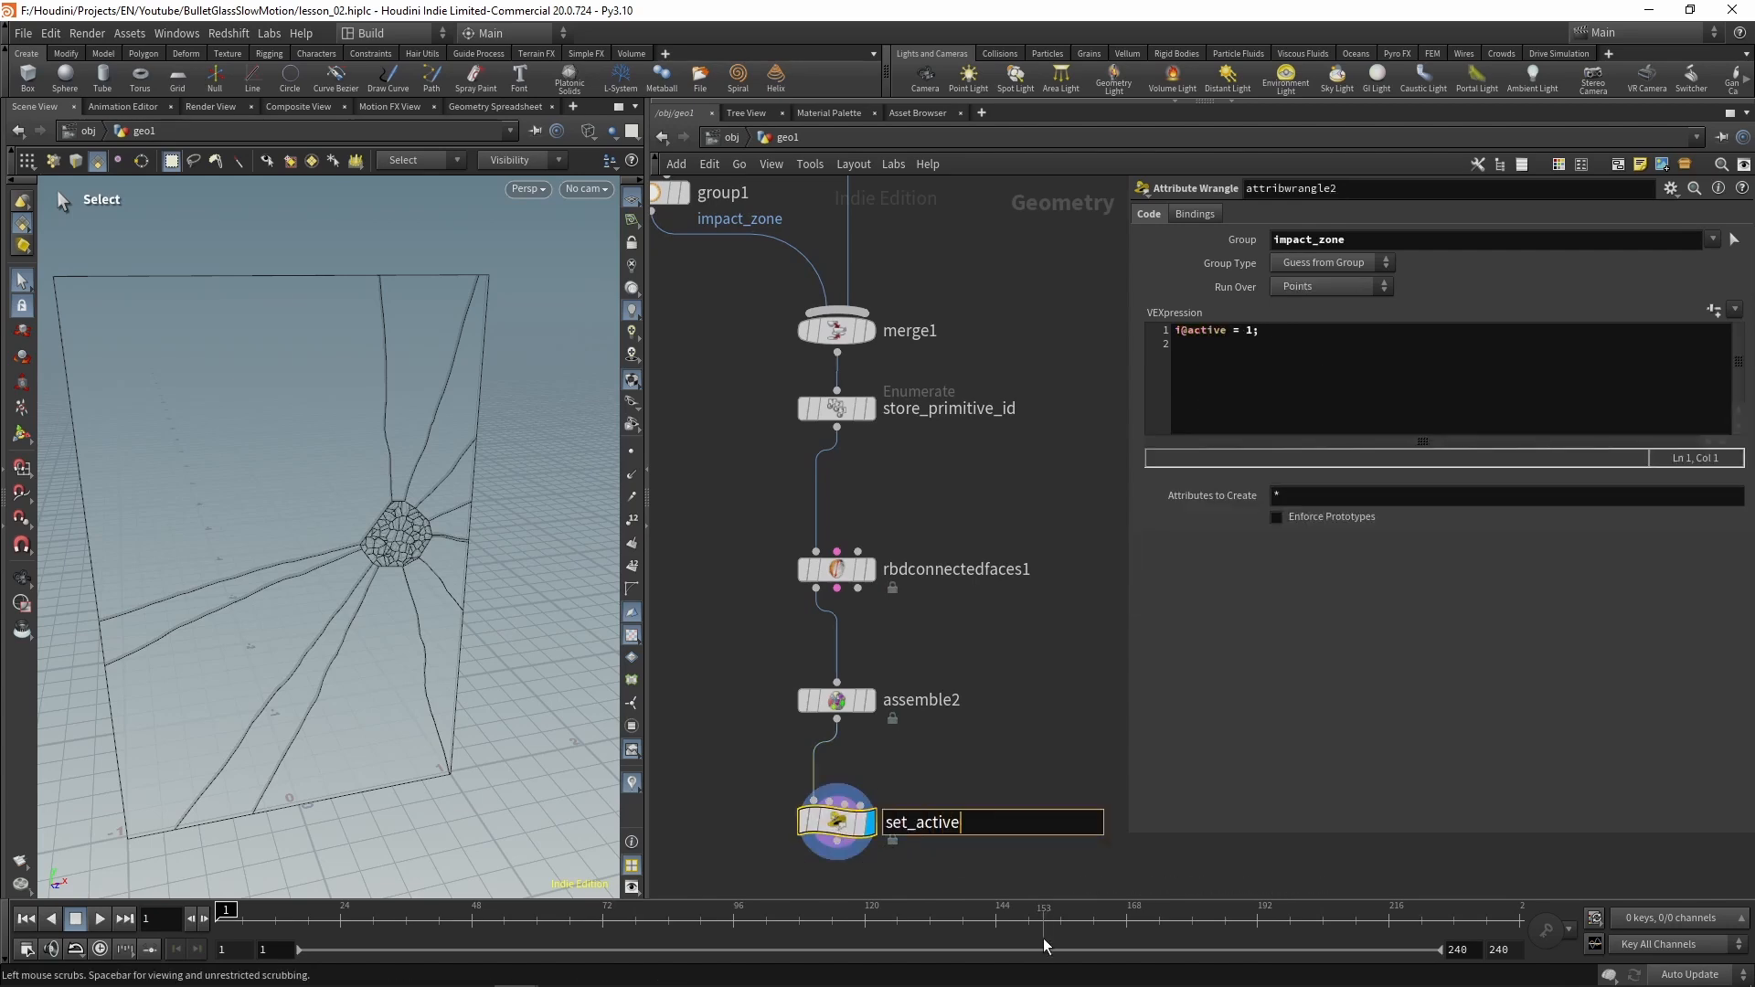
key(Return)
Automatically lay out the nodes from store_primitive_id down to set_active with even spacing
drag(735, 388, 973, 869)
key(shift+l)
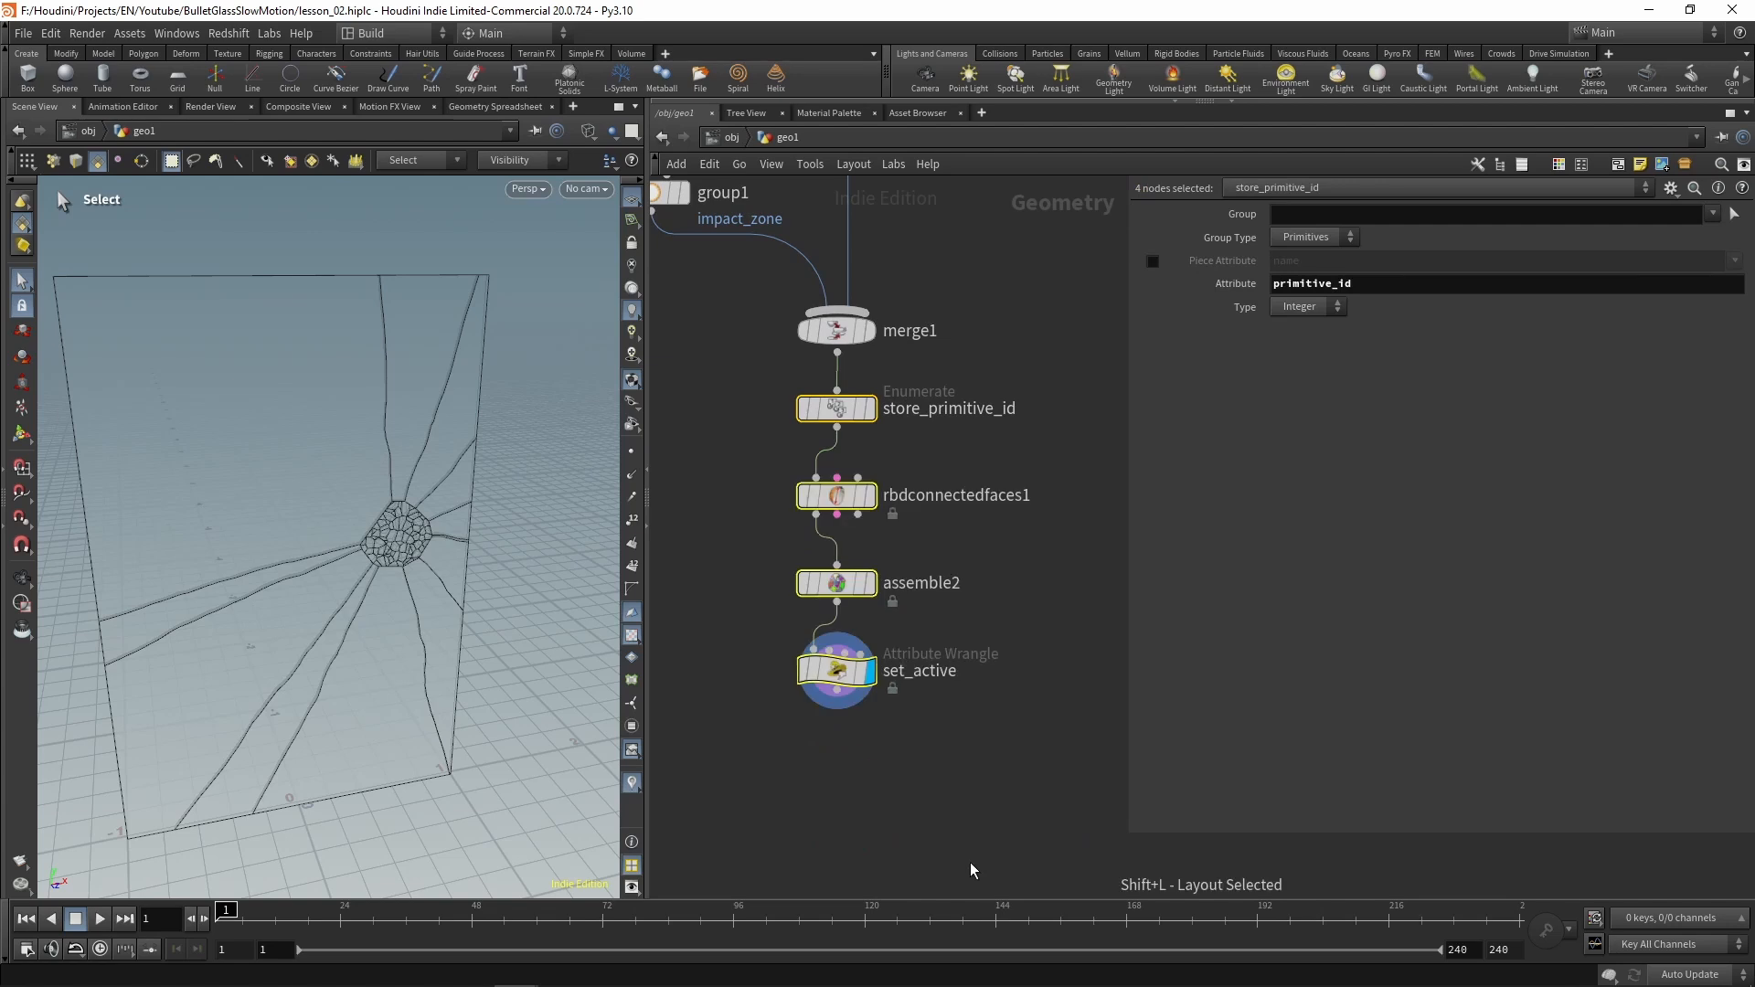
click(960, 809)
Collapse the whole node chain below box1 and impact_point into a single subnetwork
scroll(1011, 588, down, 5)
middle_drag(1022, 427, 972, 610)
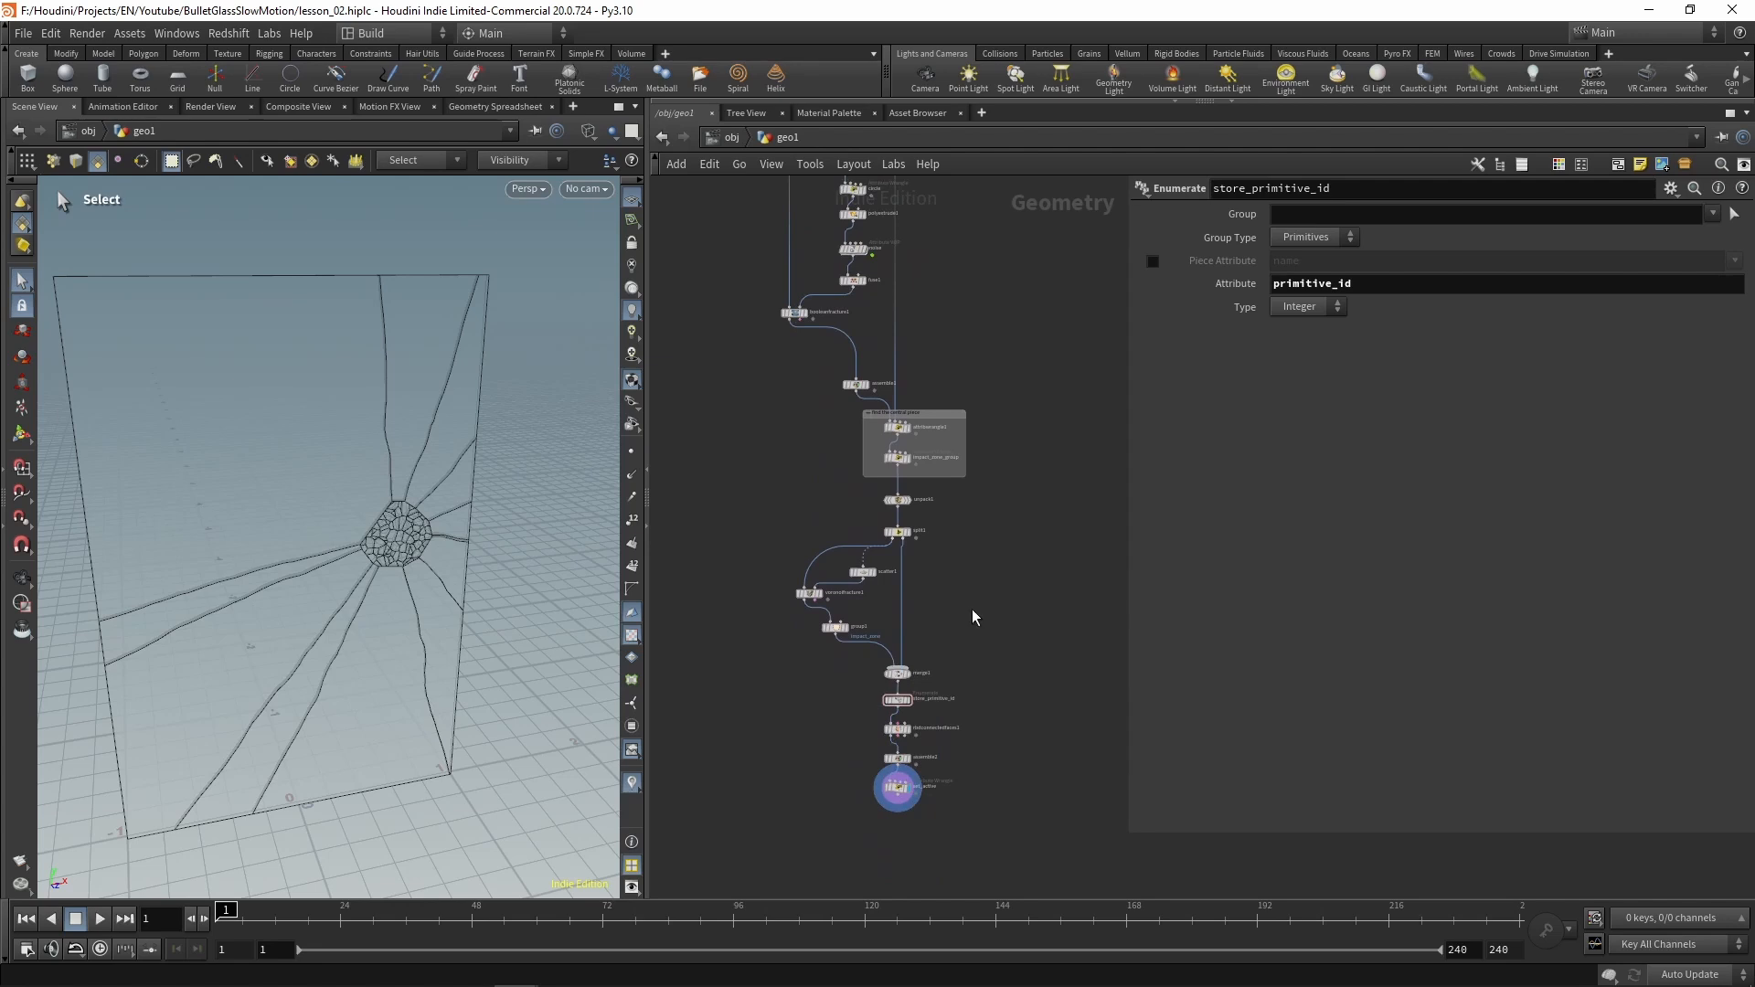
scroll(975, 618, down, 2)
drag(753, 852, 1041, 249)
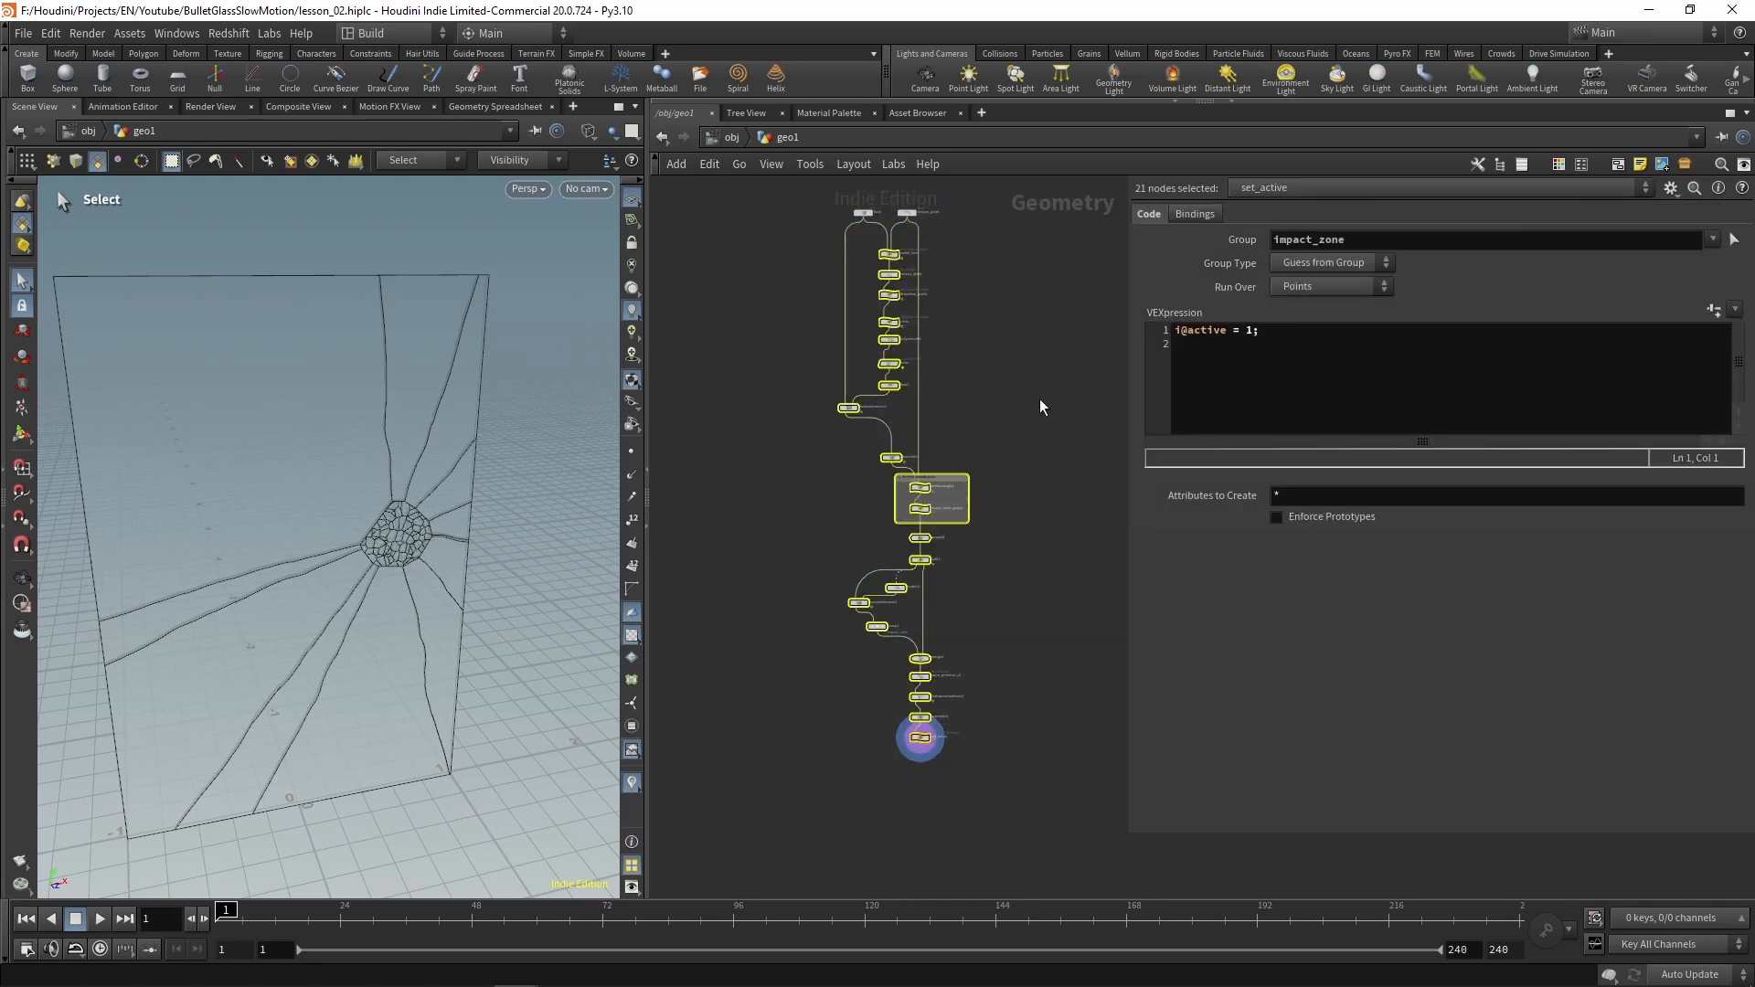
key(shift+c)
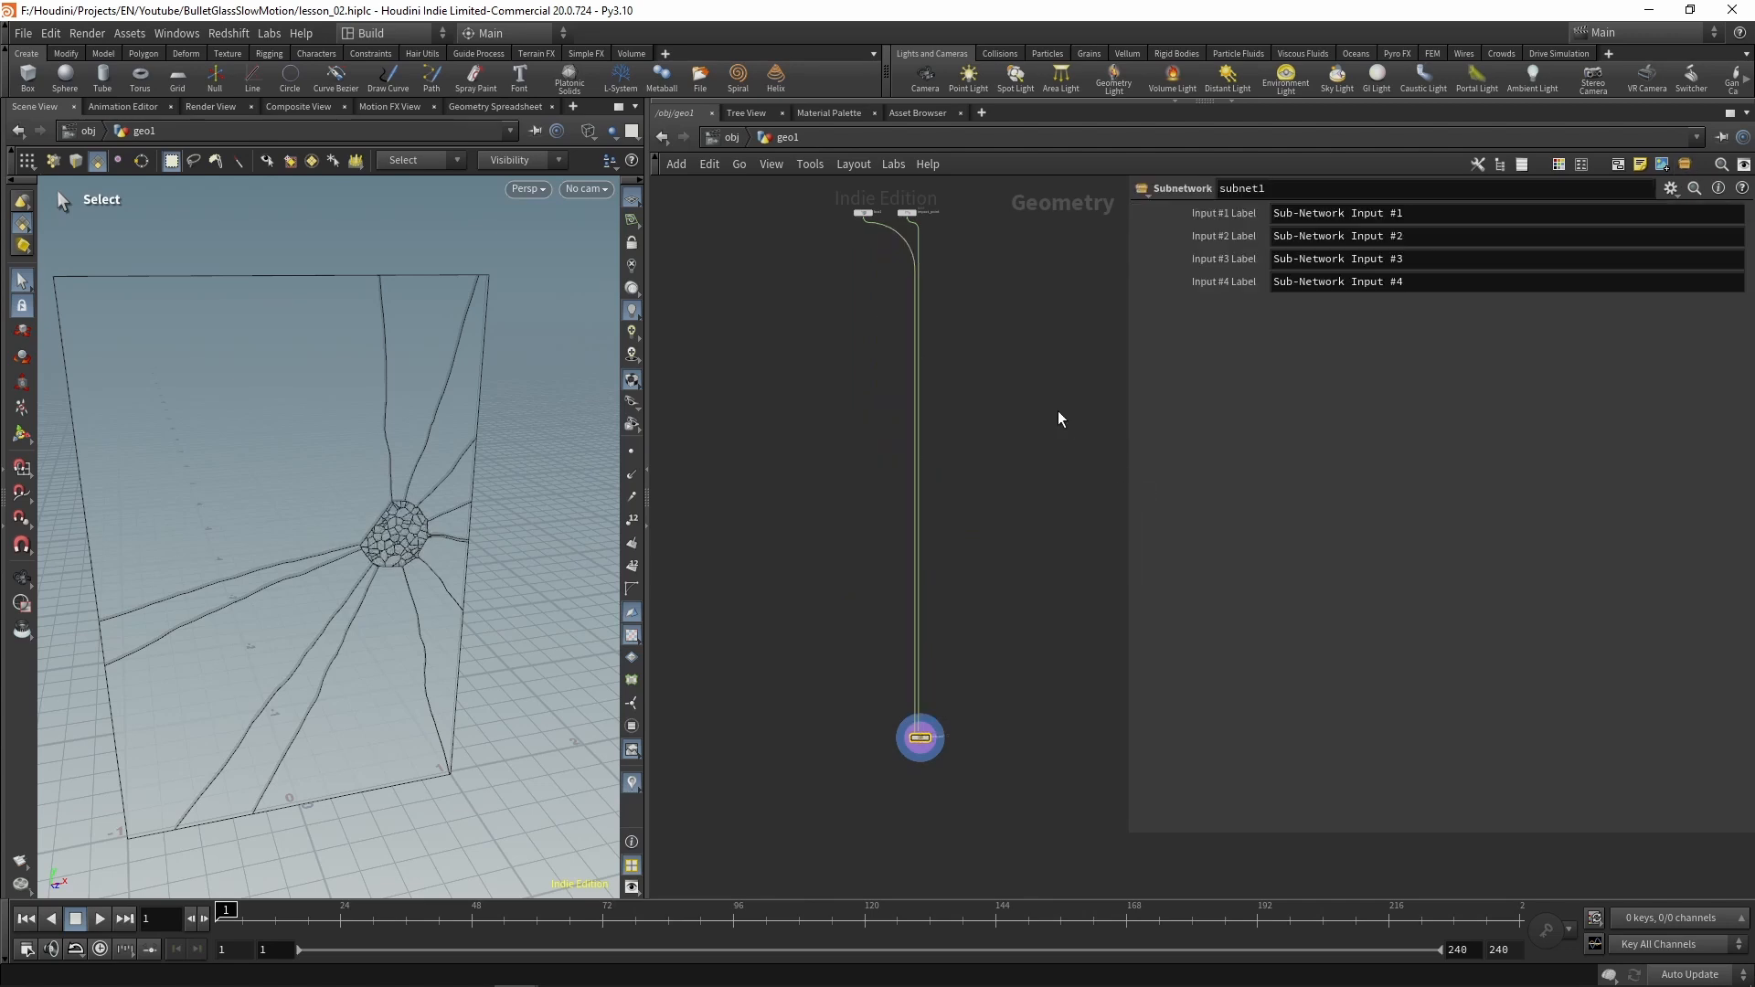
Move the new subnetwork up beneath its two input nodes and rename it glass_fractures
drag(924, 745, 910, 272)
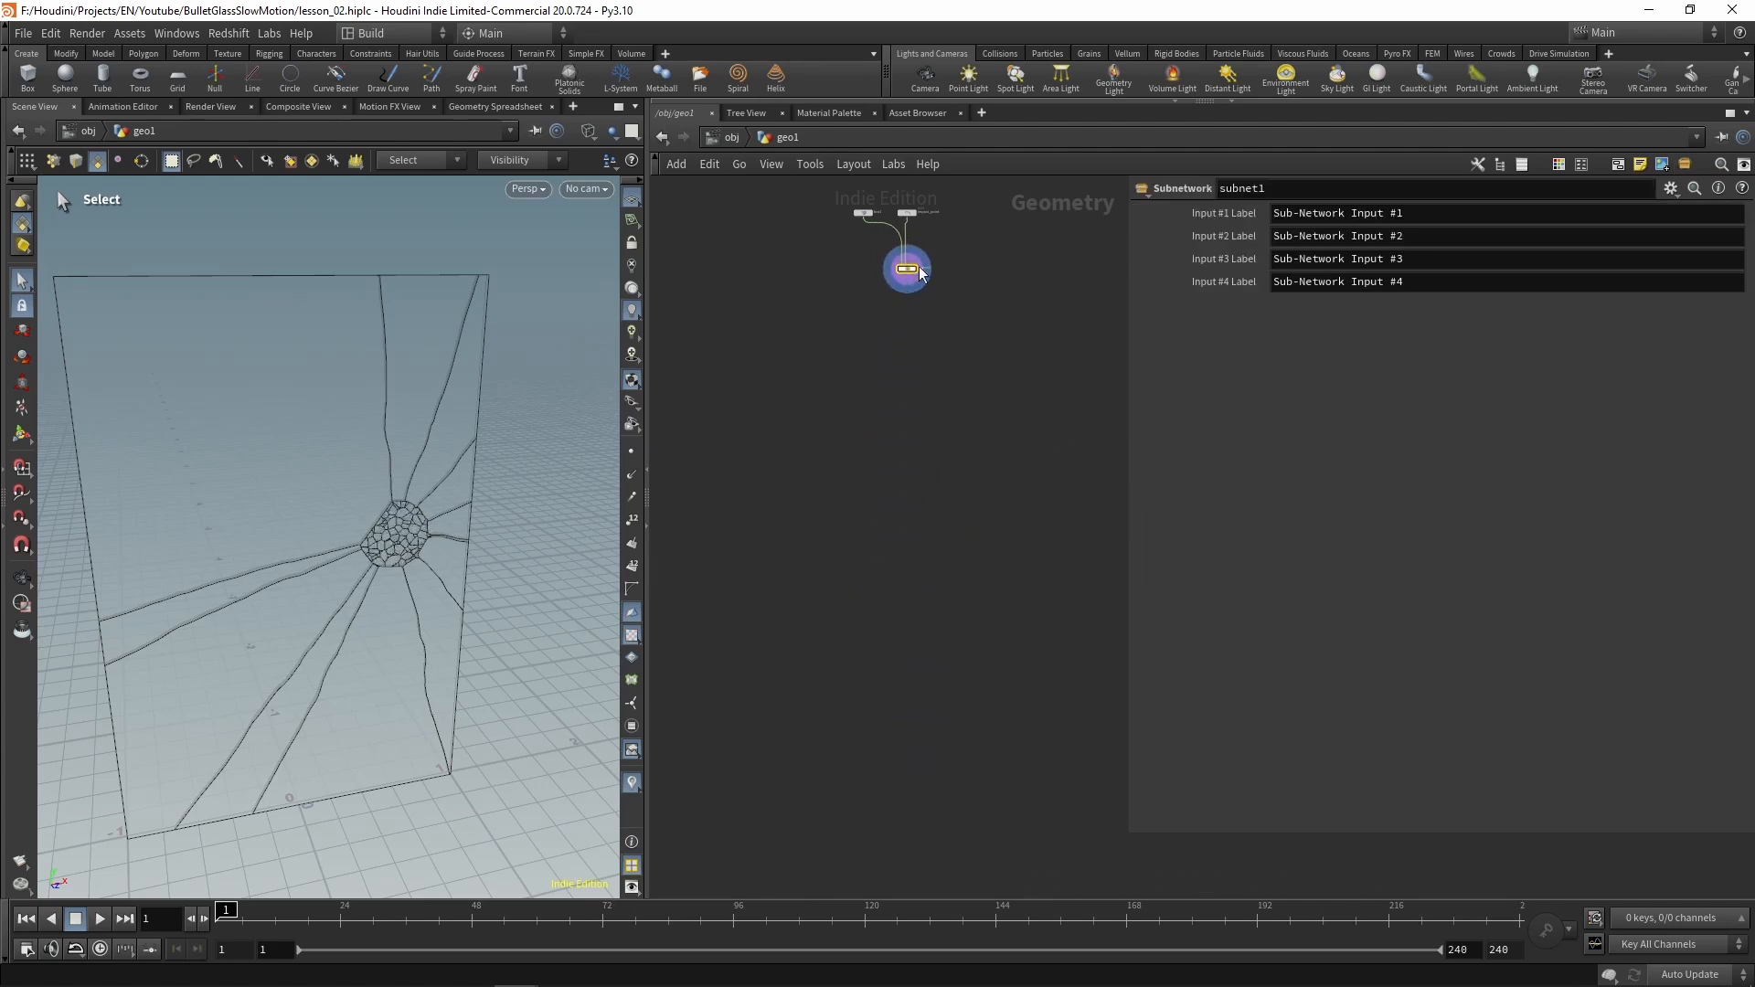
middle_drag(909, 273, 959, 486)
scroll(938, 535, up, 5)
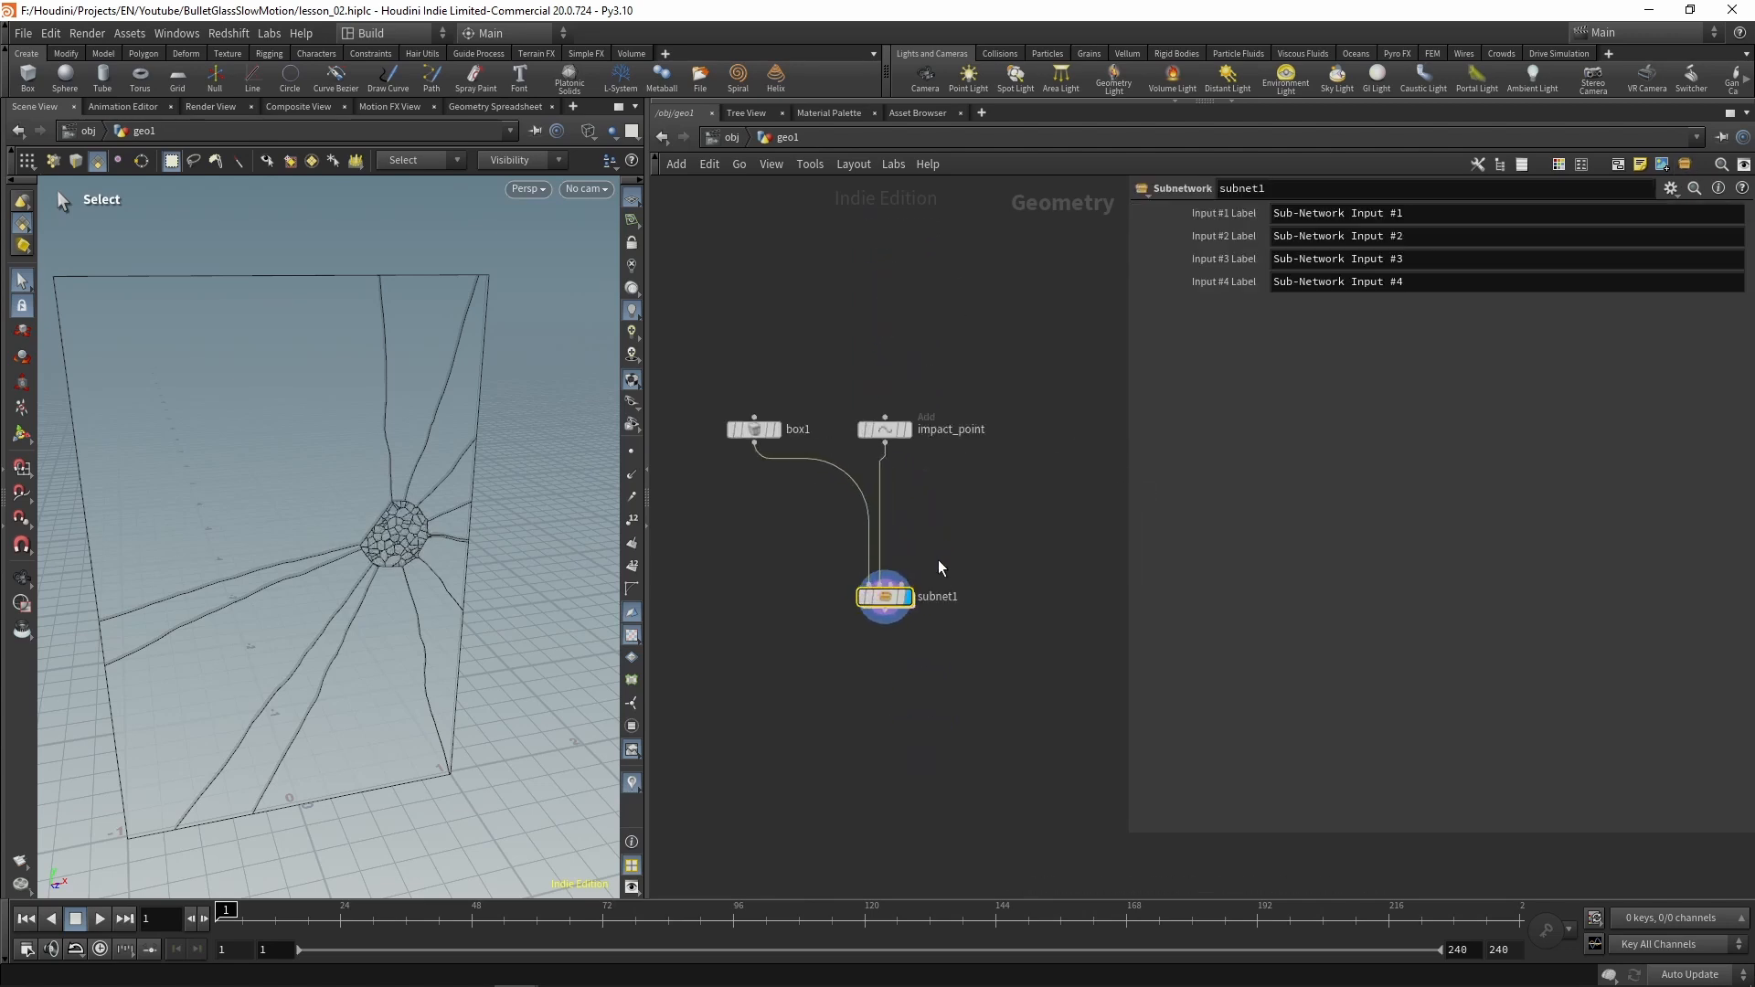
double_click(940, 596)
key(BackSpace)
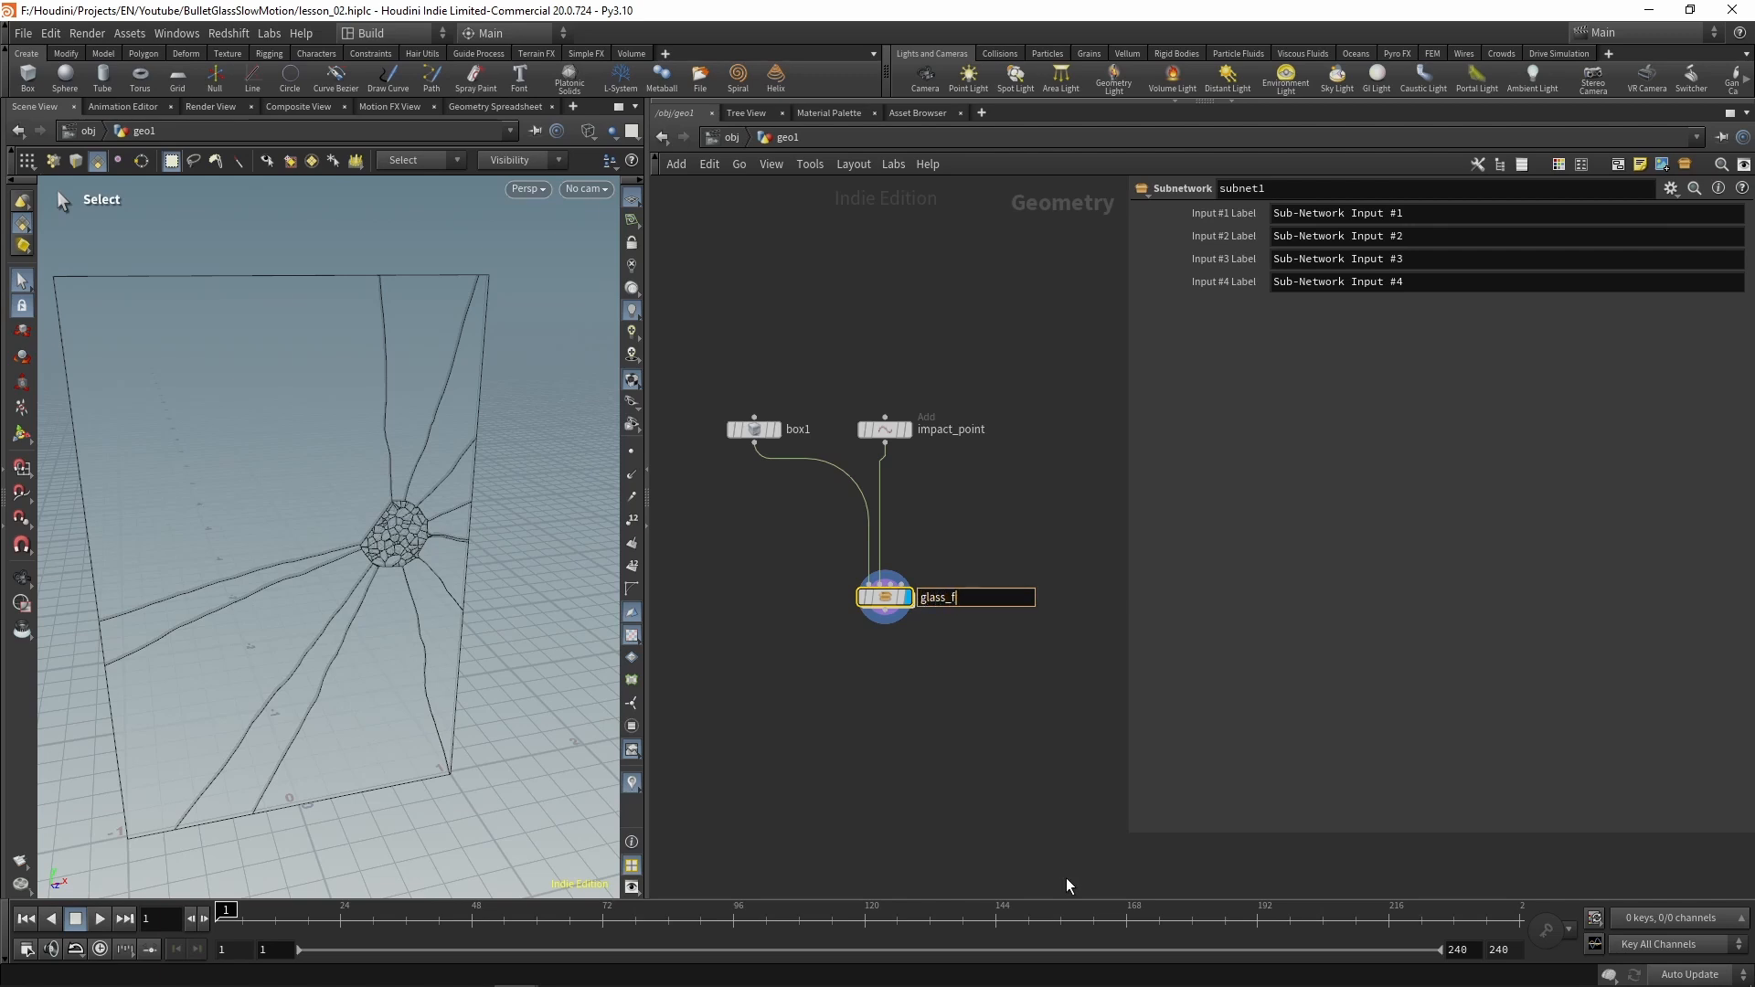
text(glass_fractures)
key(Return)
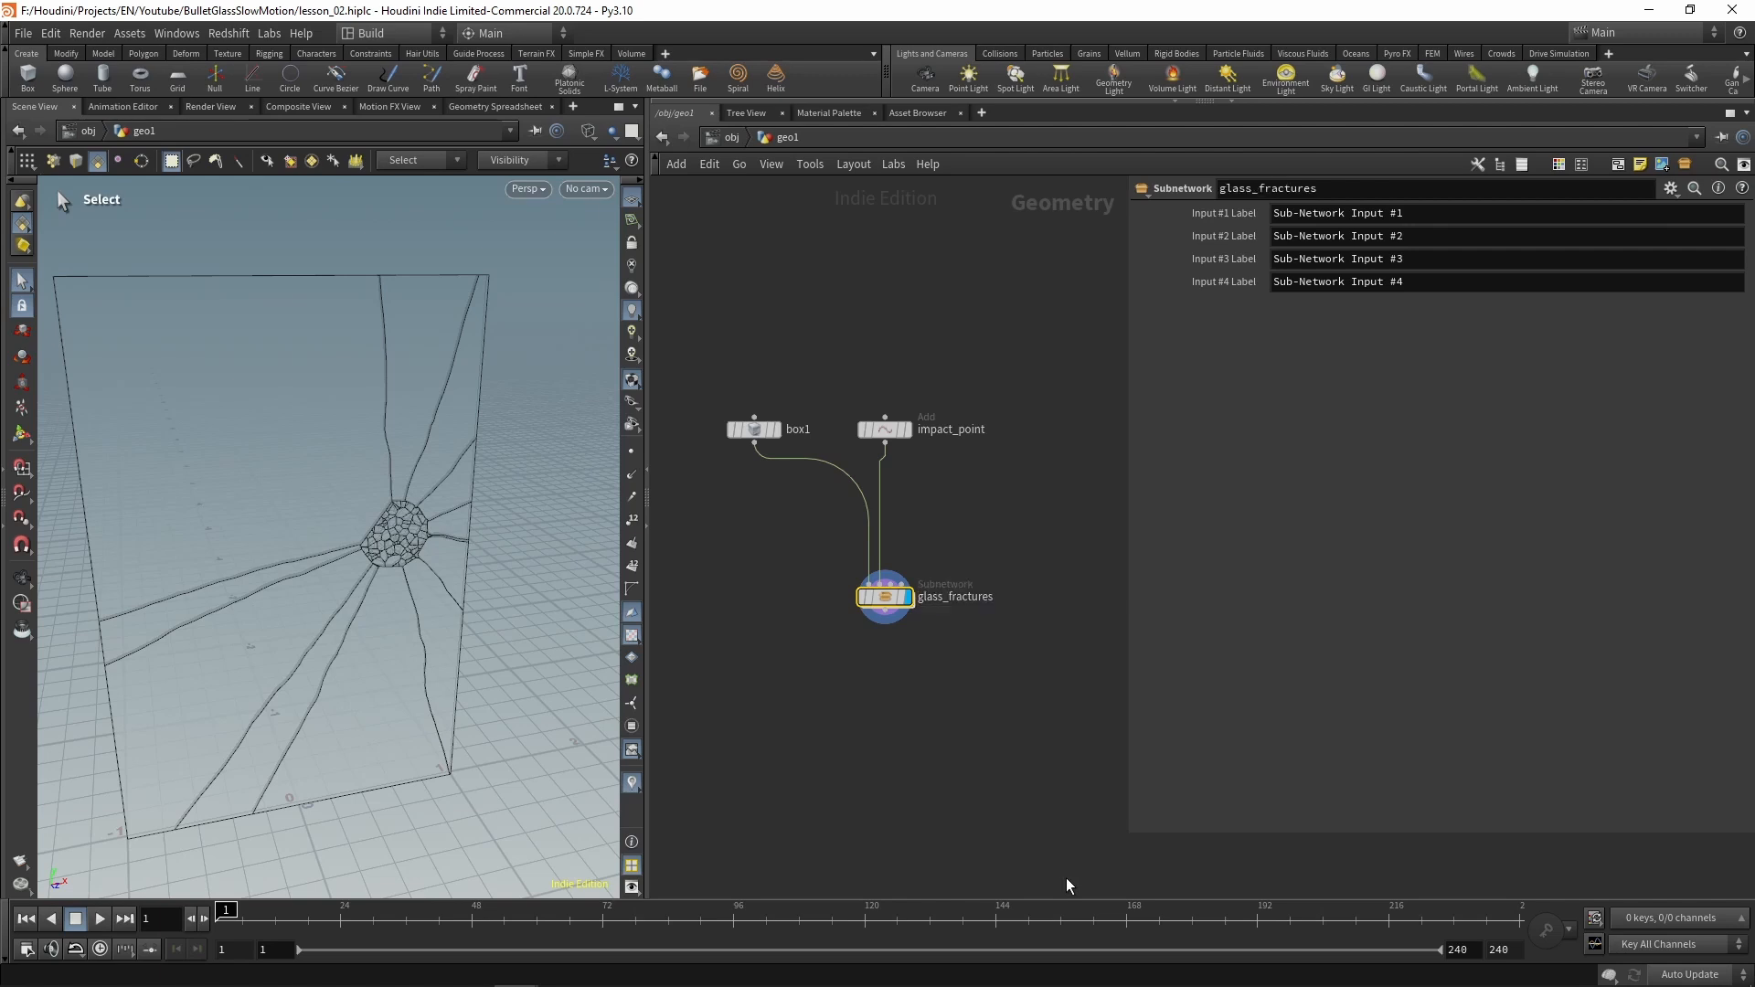
Reposition impact_point and box1 closer above glass_fractures, one on each side
mouse_move(902, 434)
drag(902, 434, 979, 497)
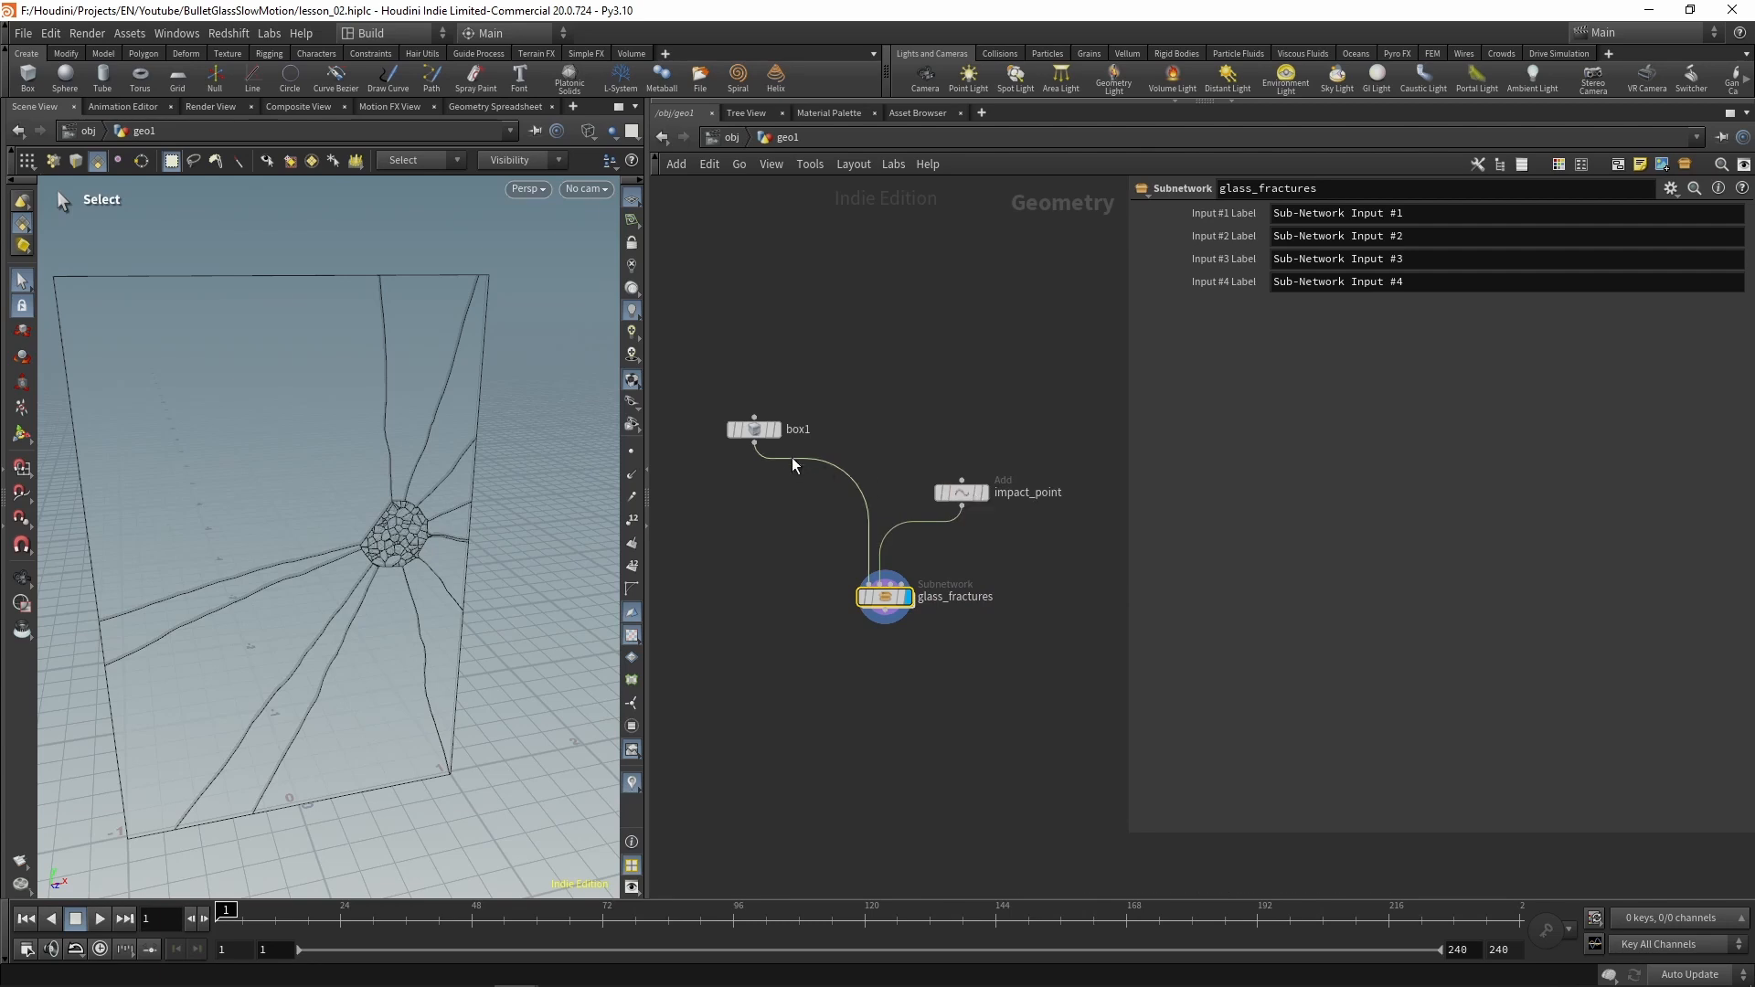
drag(765, 445, 791, 500)
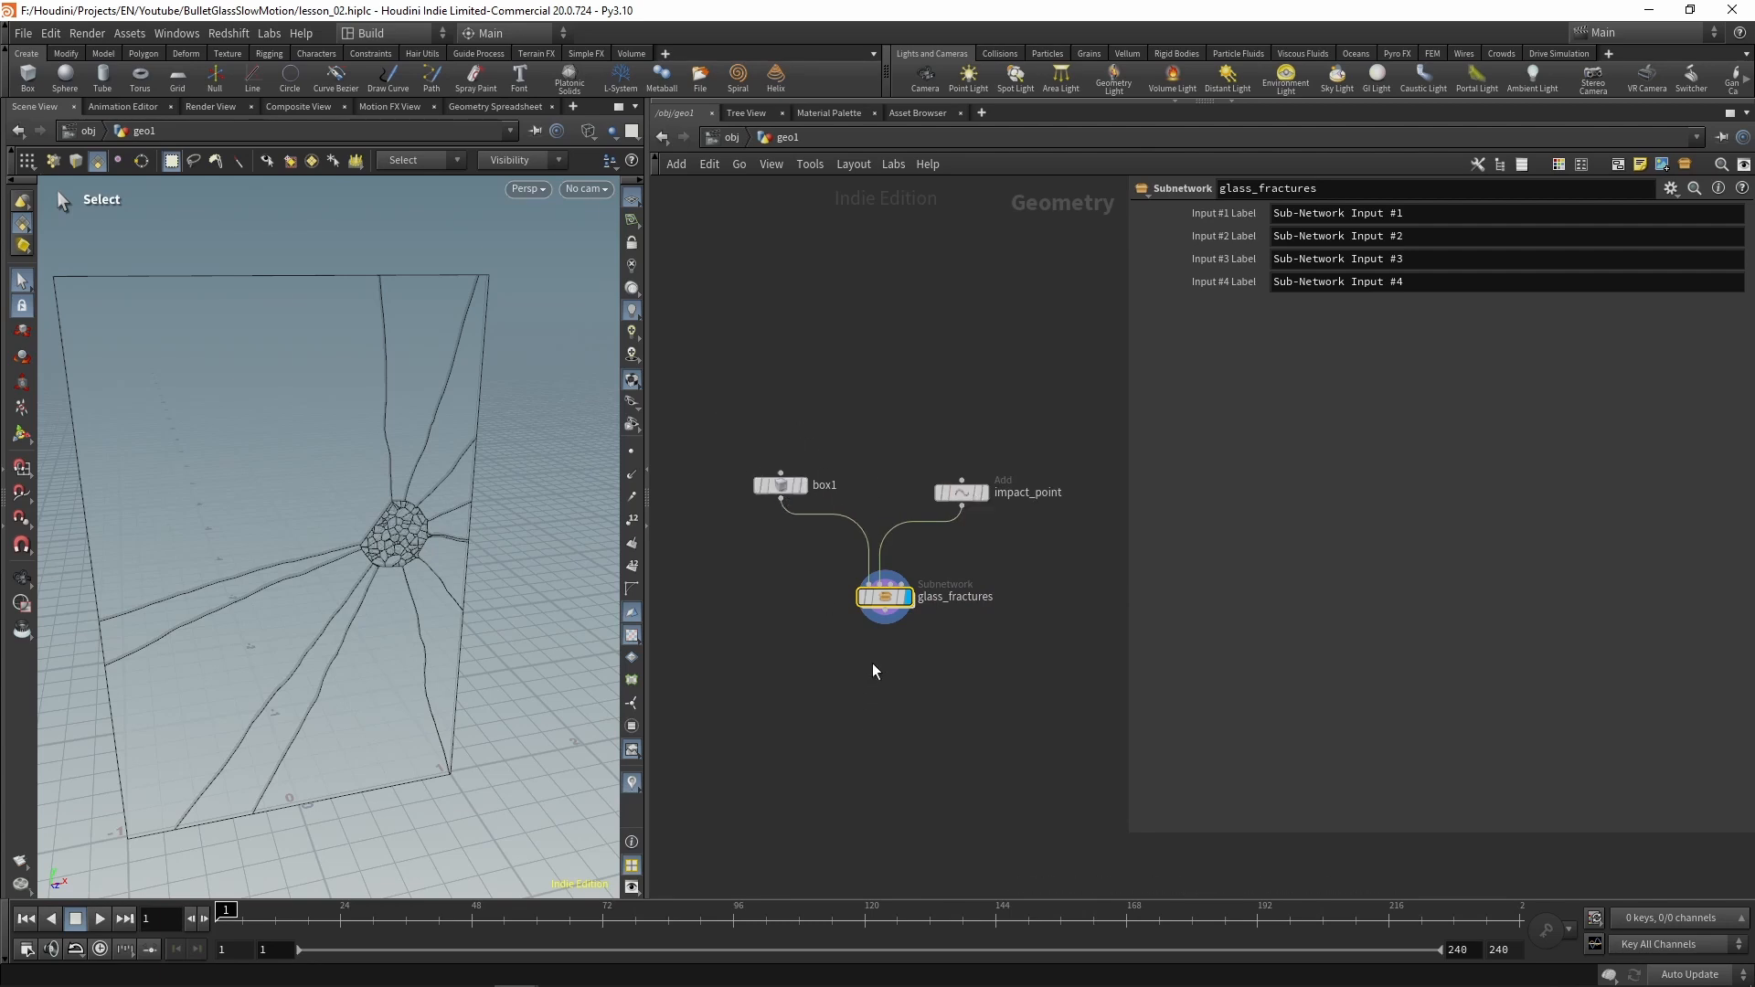
Create a digital asset from the glass_fractures subnetwork without author namespace or version, saving it to the User Preferences location
right_click(885, 605)
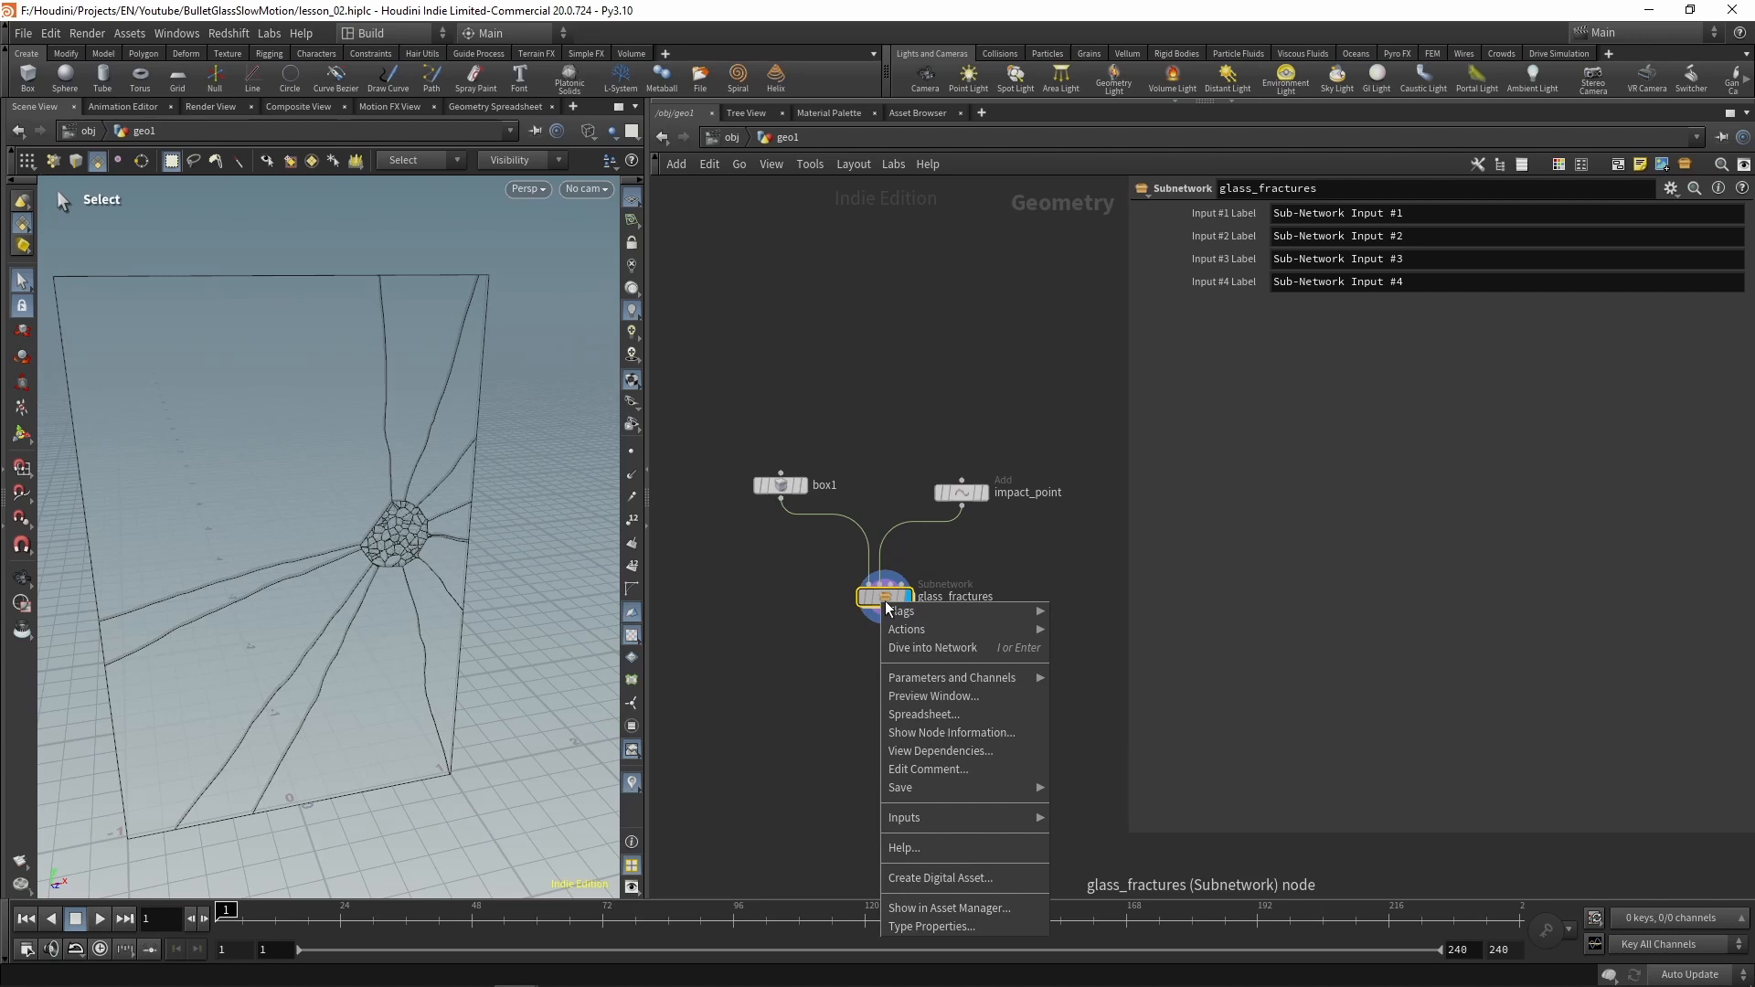
click(951, 878)
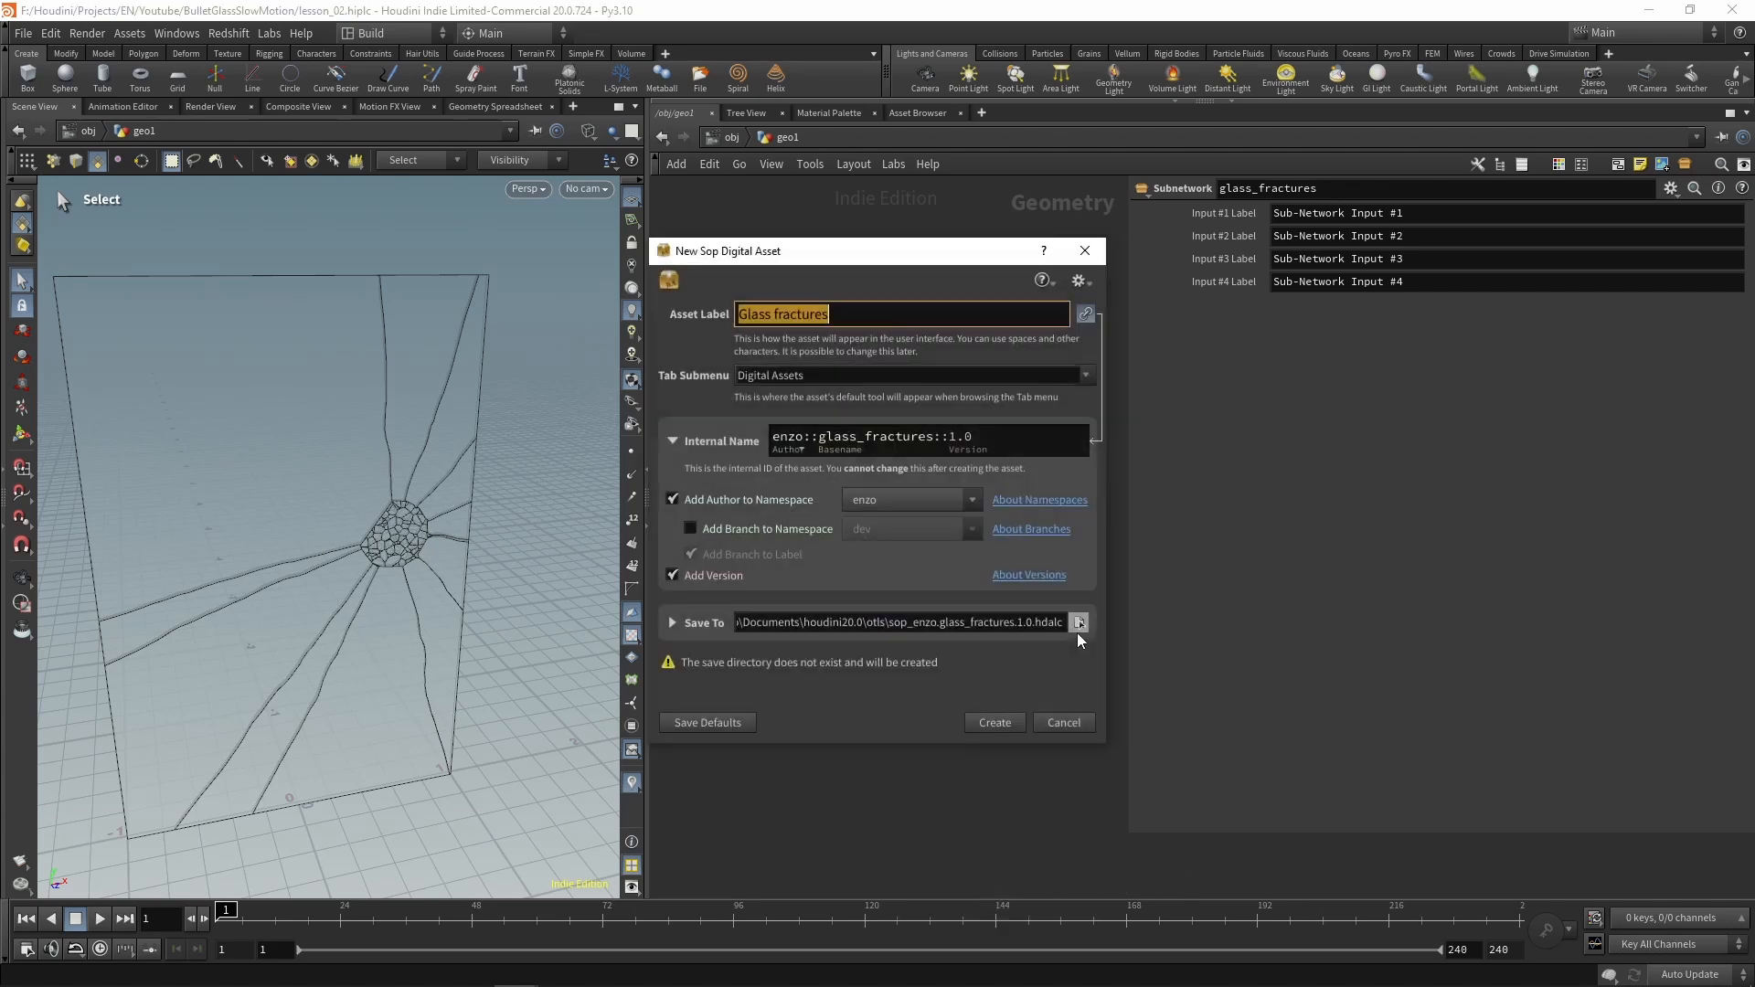
click(673, 624)
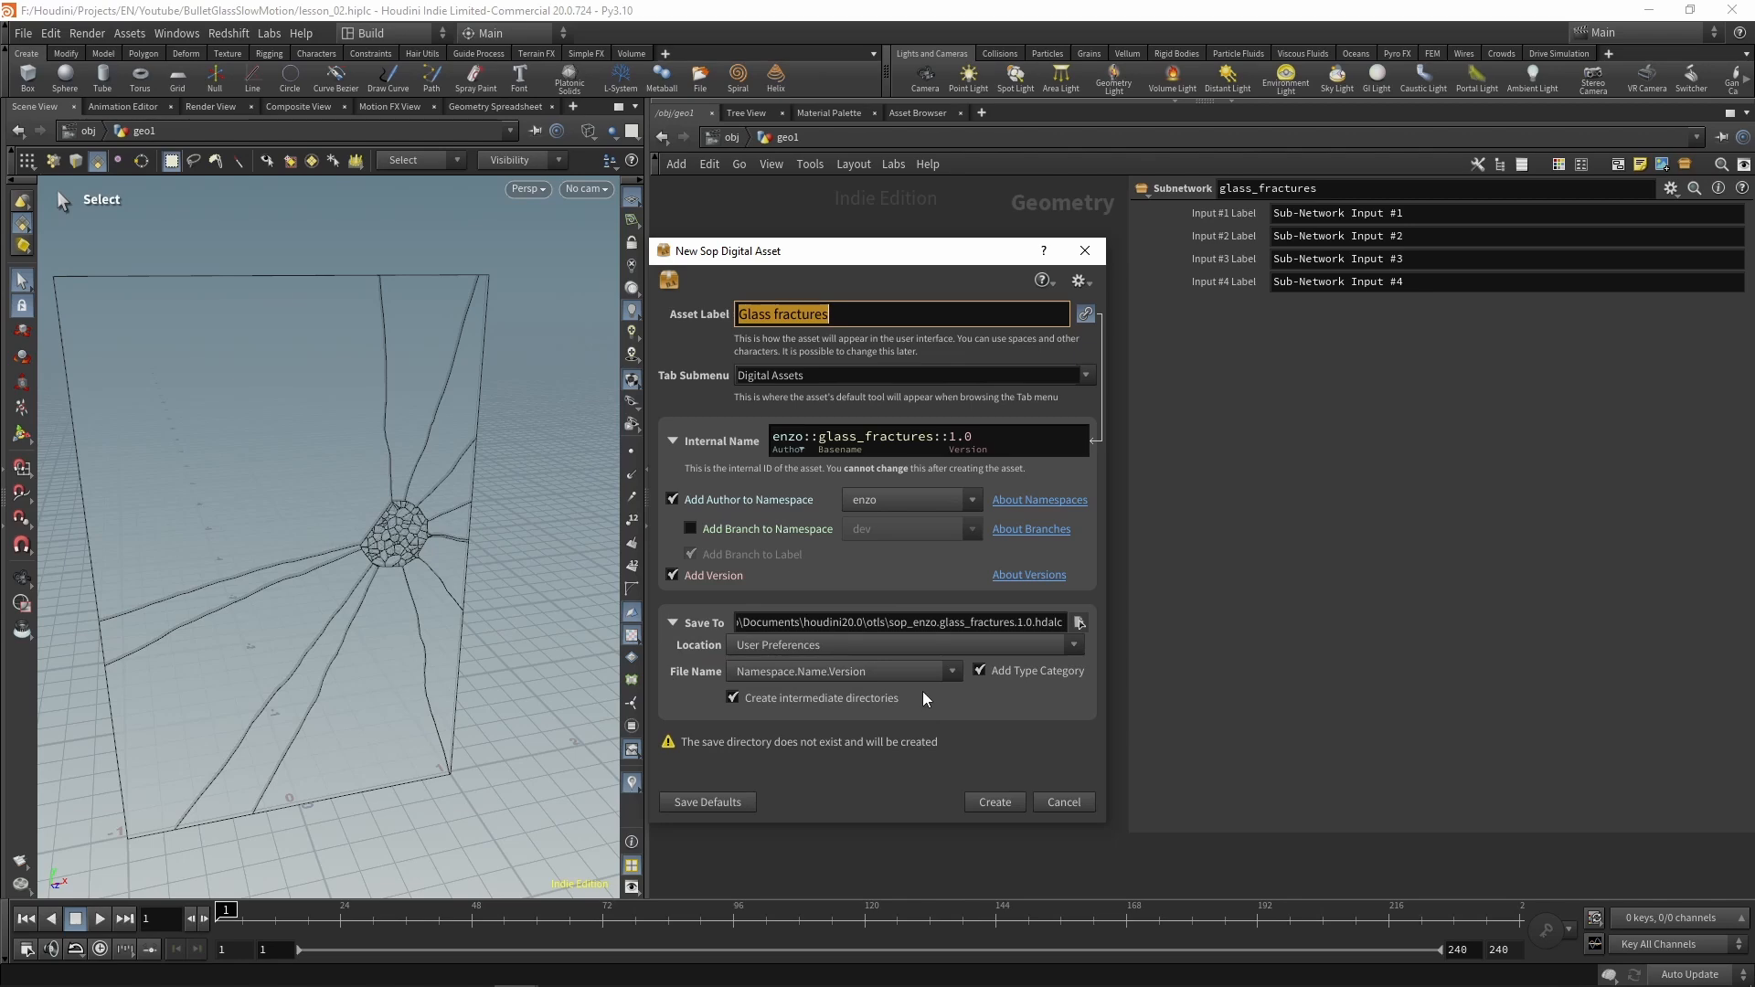
click(808, 645)
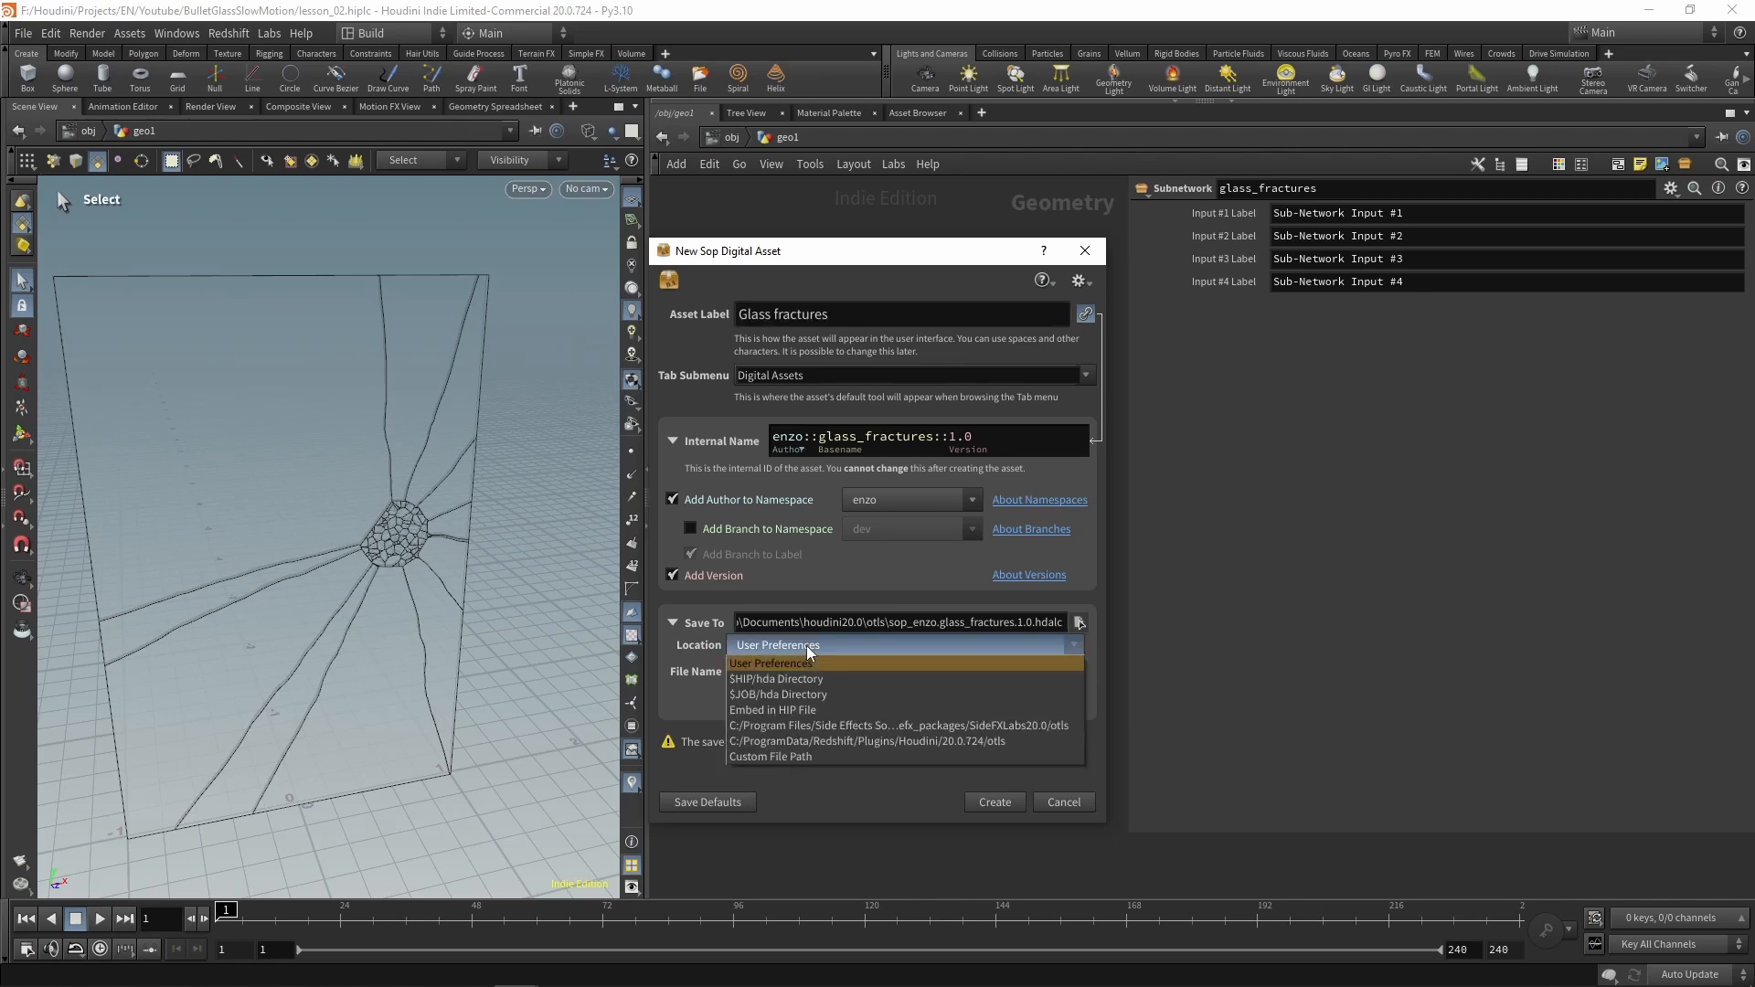
click(808, 660)
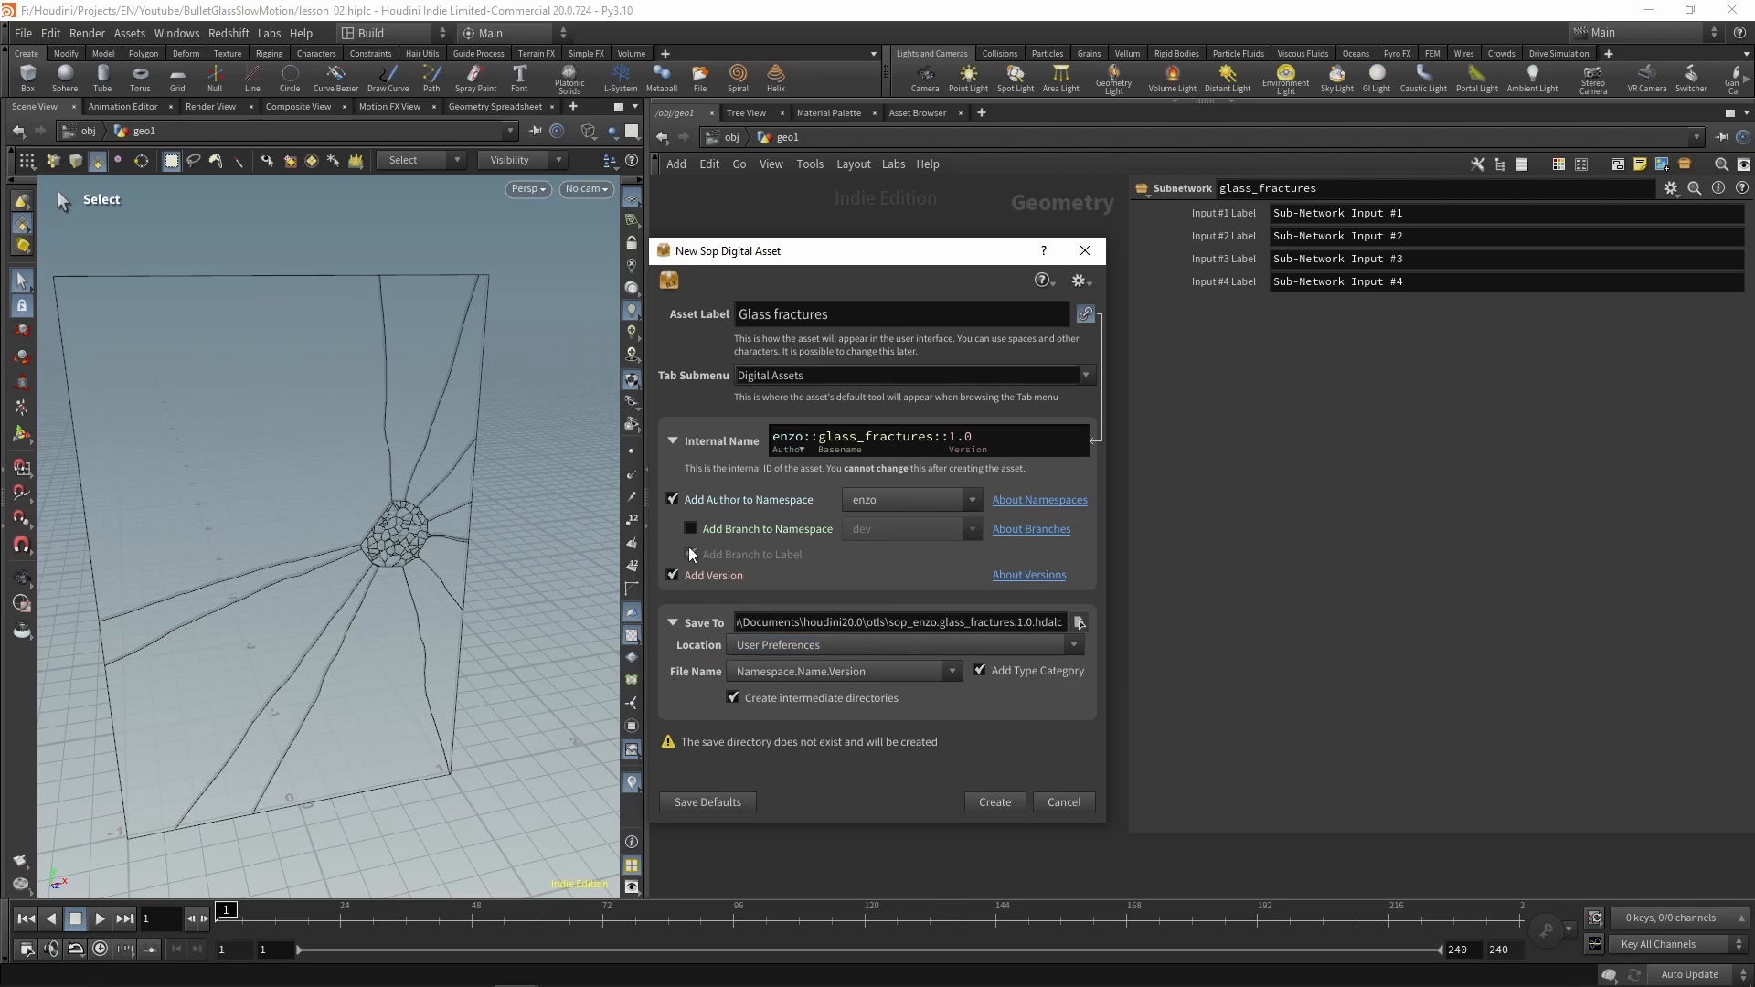
click(673, 575)
click(673, 500)
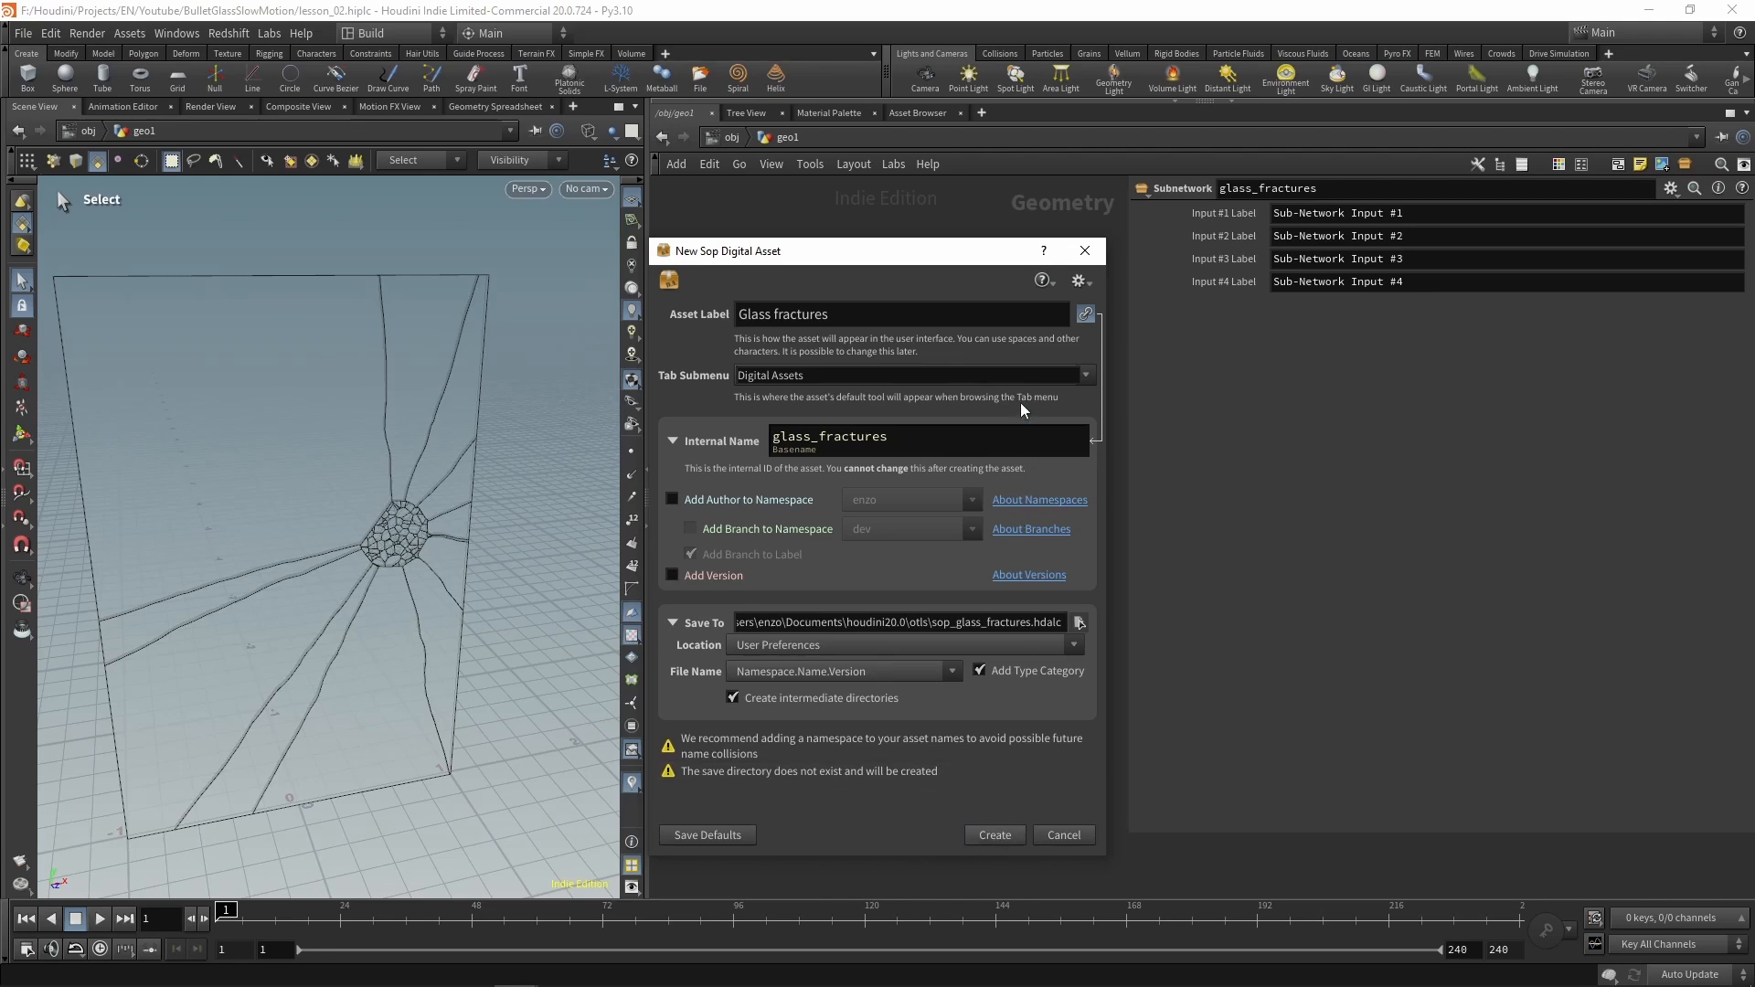
key(Return)
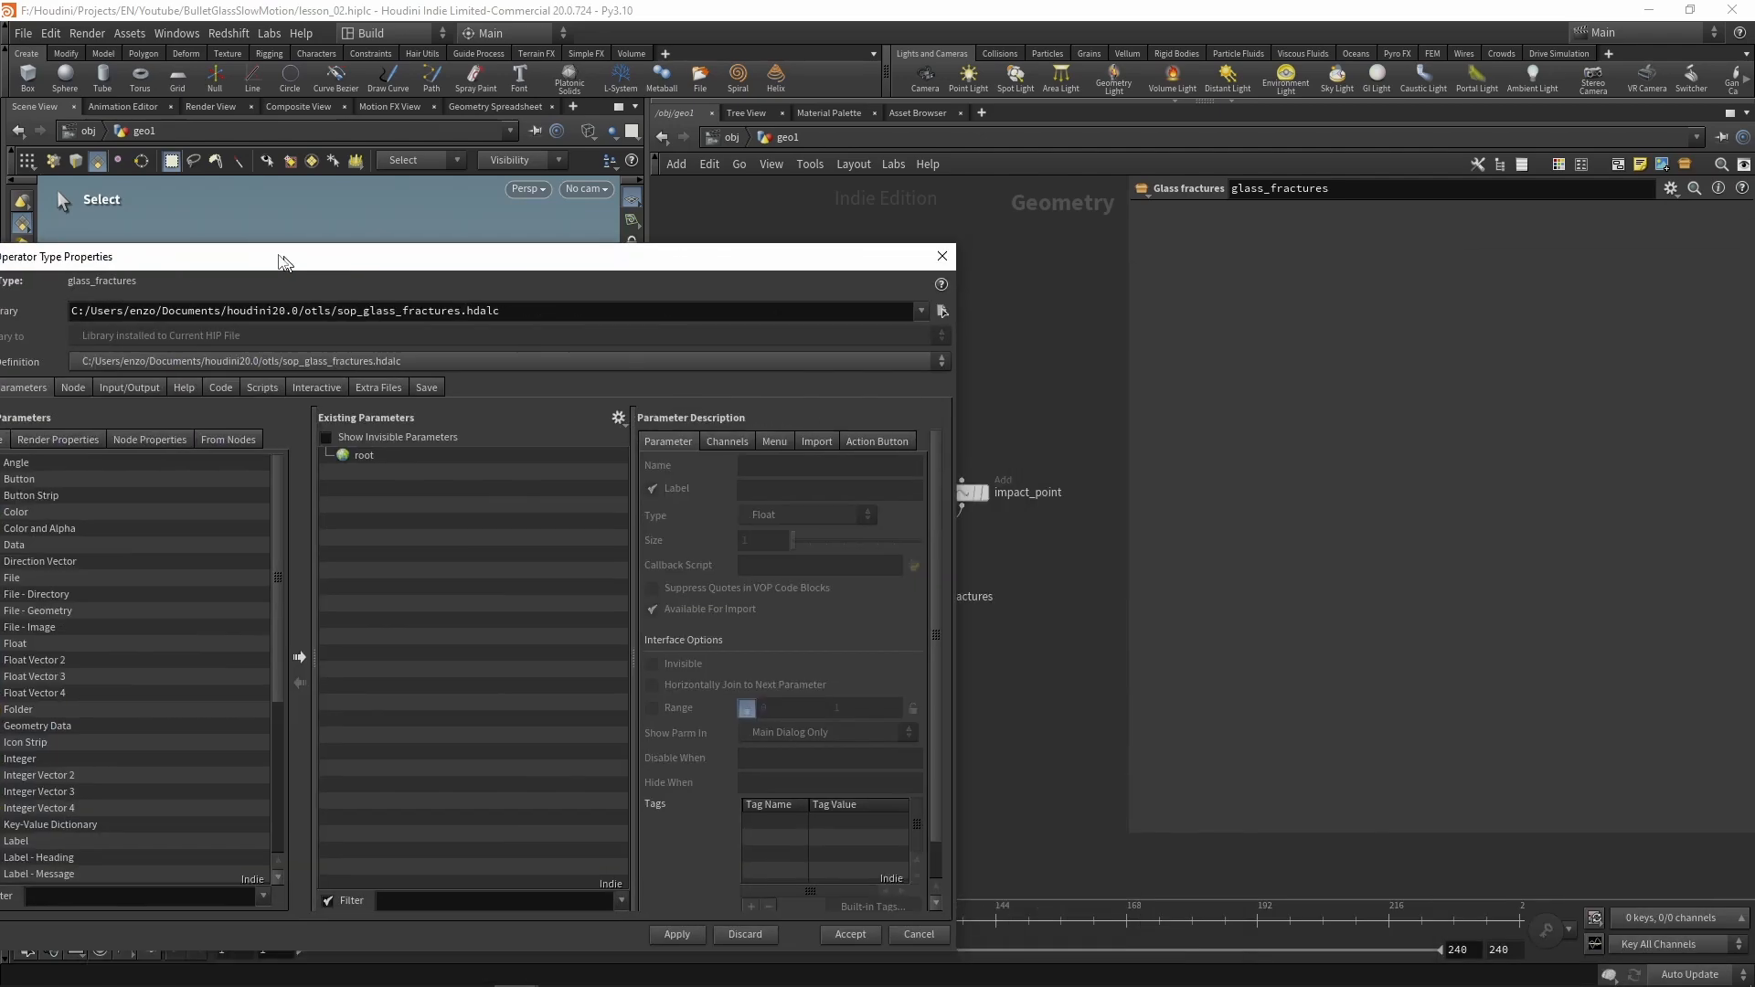
Raise the minimum number of inputs in the Glass fractures asset's basic properties
drag(337, 251, 471, 90)
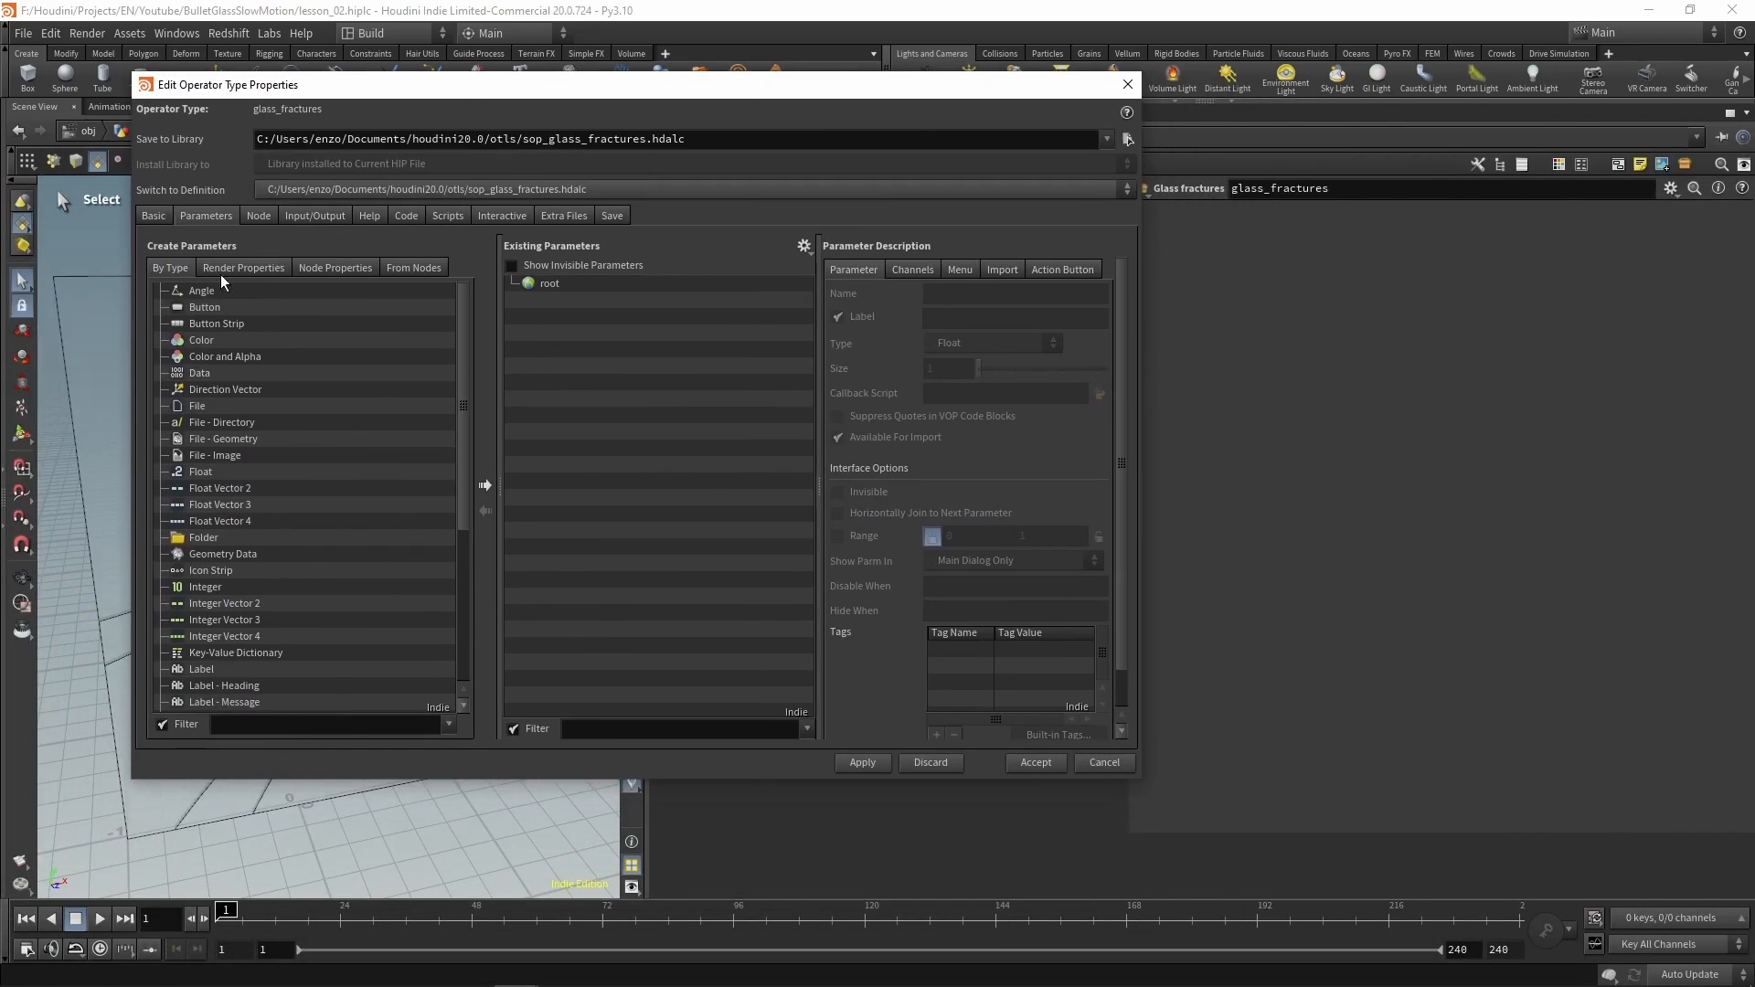
click(158, 220)
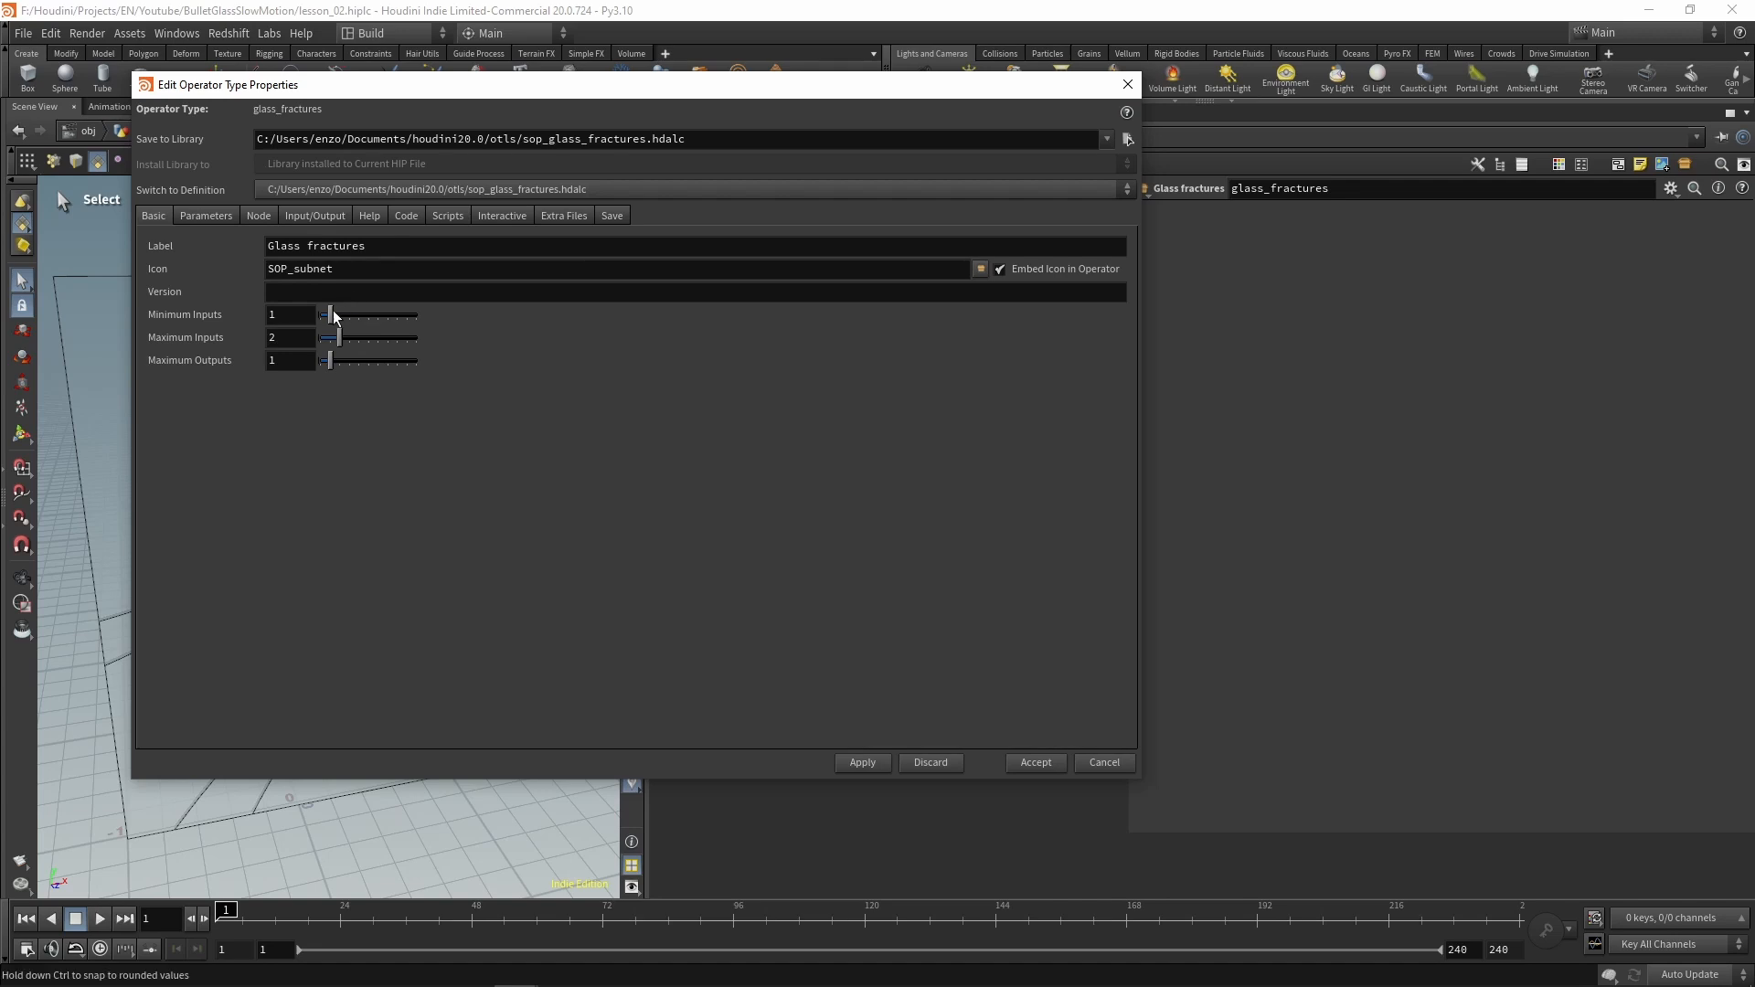
drag(334, 316, 340, 318)
Show the asset's parameter editing page, then narrow the properties window and move it aside to uncover the node network
click(206, 216)
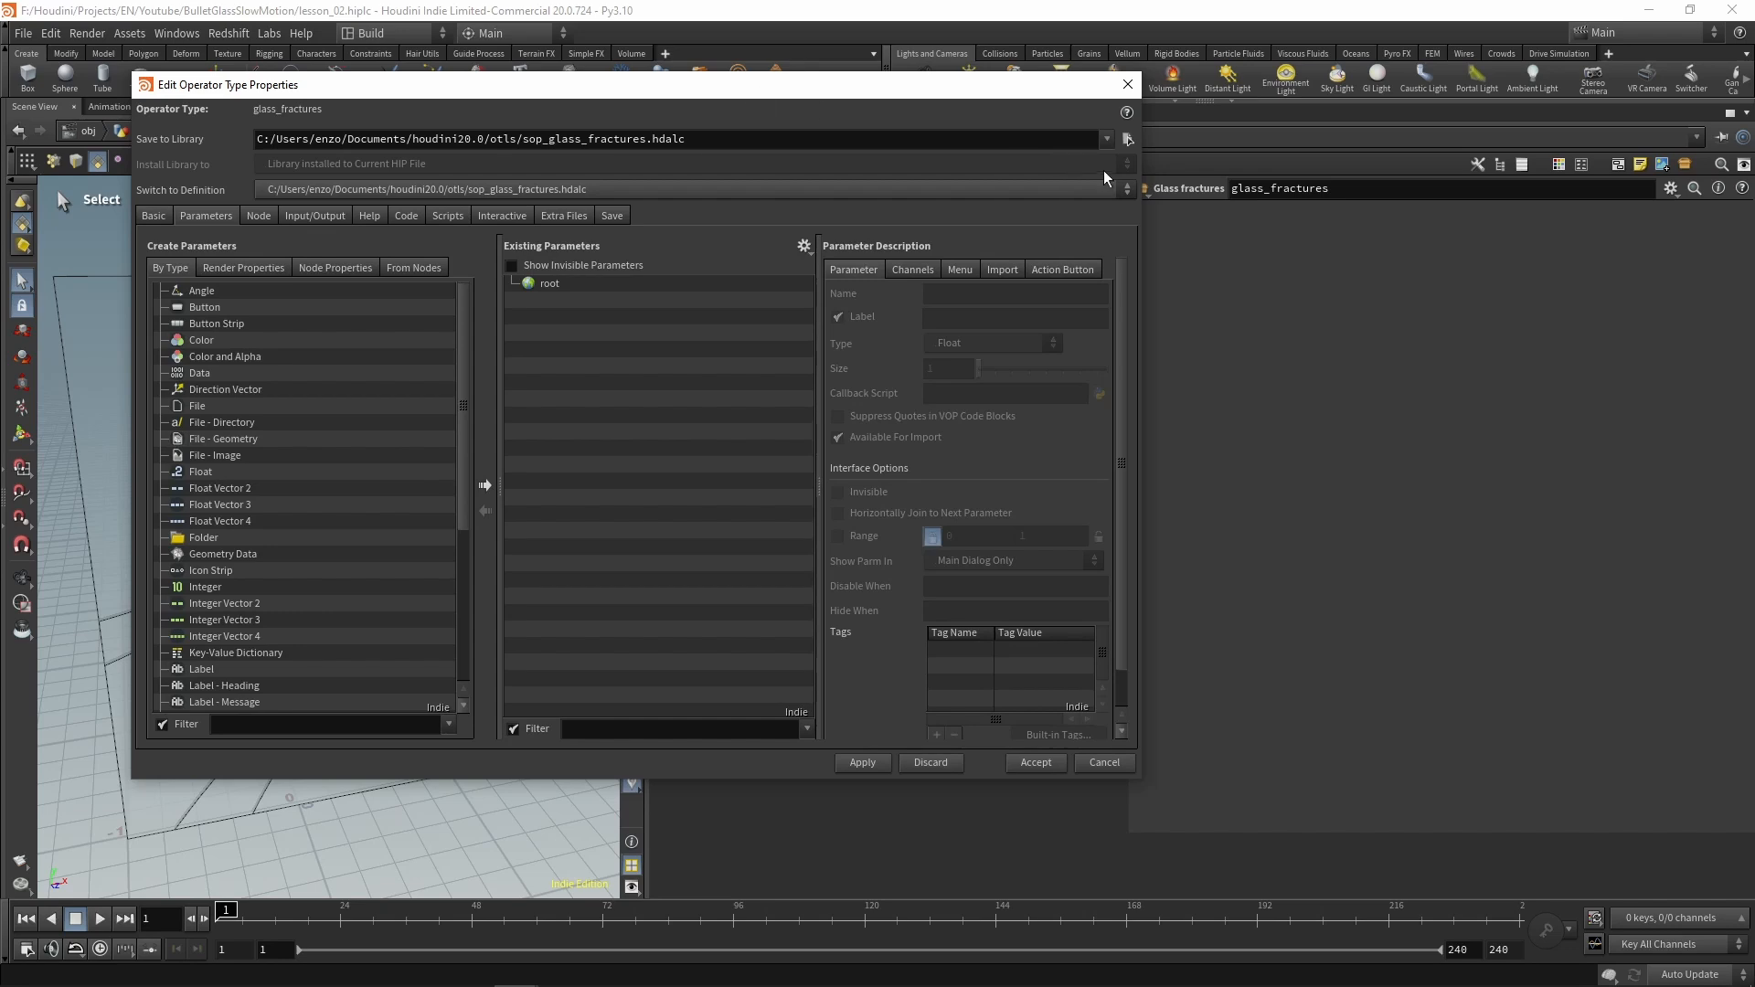
drag(1140, 186, 1004, 186)
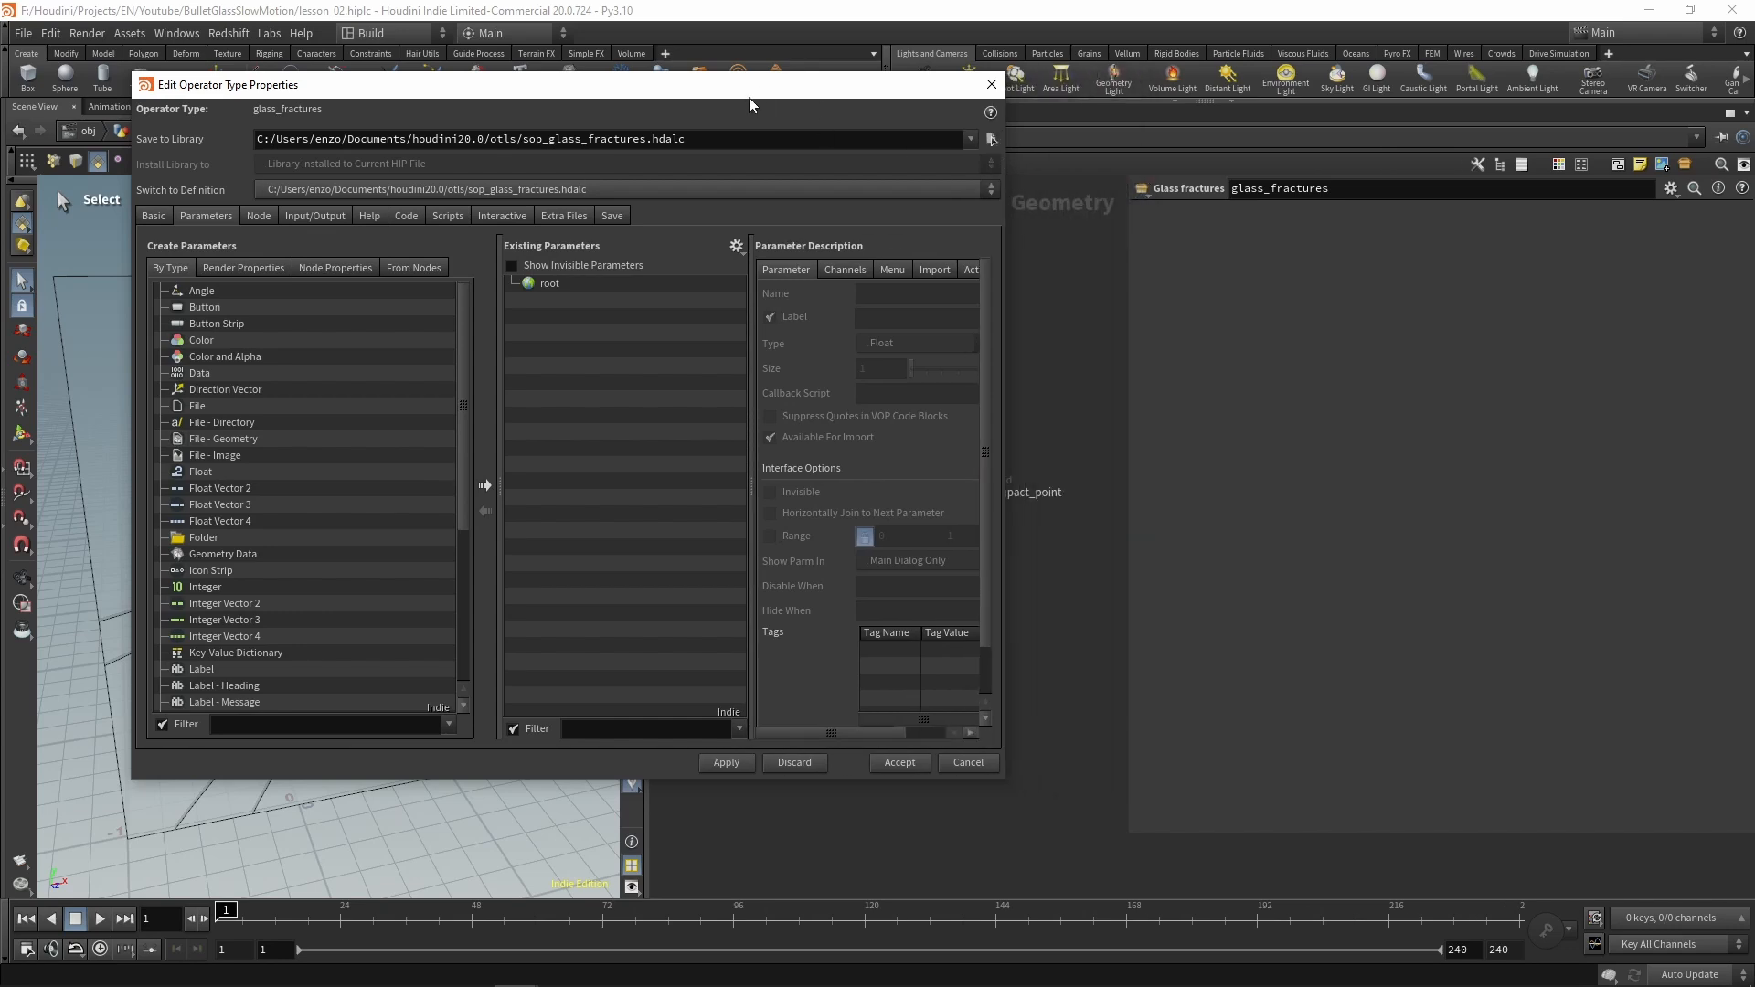
drag(750, 104, 589, 107)
Open the glass_fractures network and move the Sub-Network Input #1 node up, clear of radial_lines
double_click(884, 595)
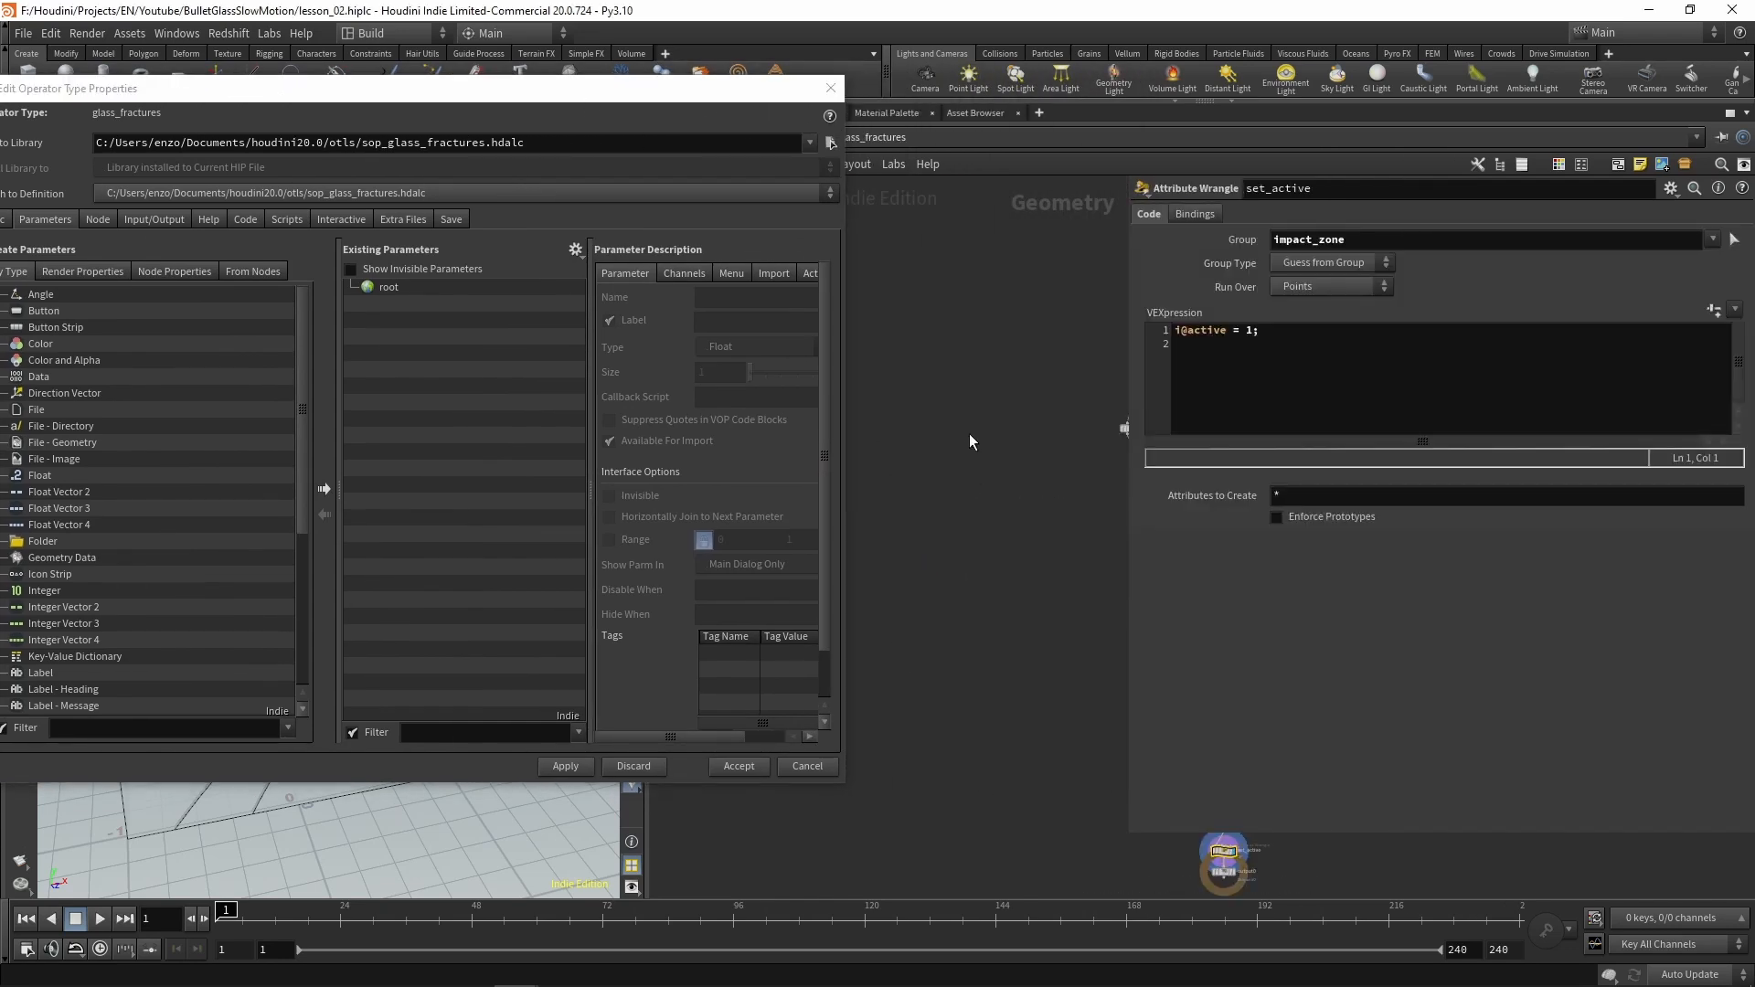
middle_drag(963, 425, 766, 572)
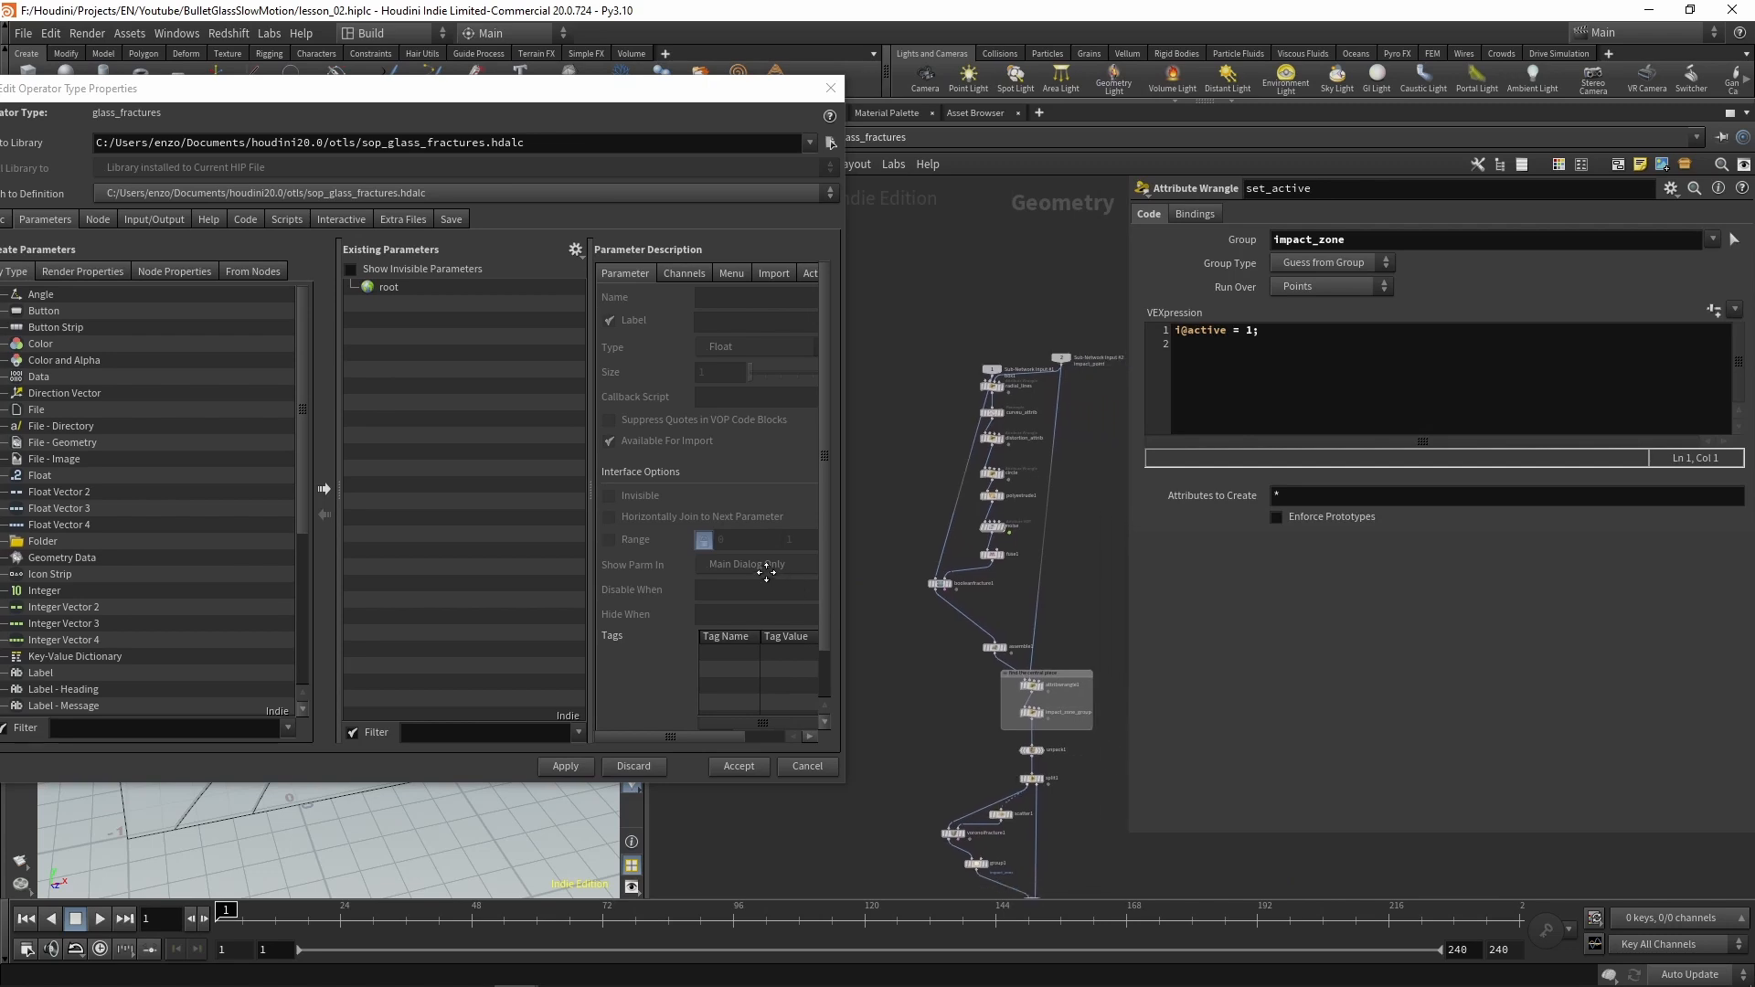
key(shift+l)
scroll(1032, 430, up, 3)
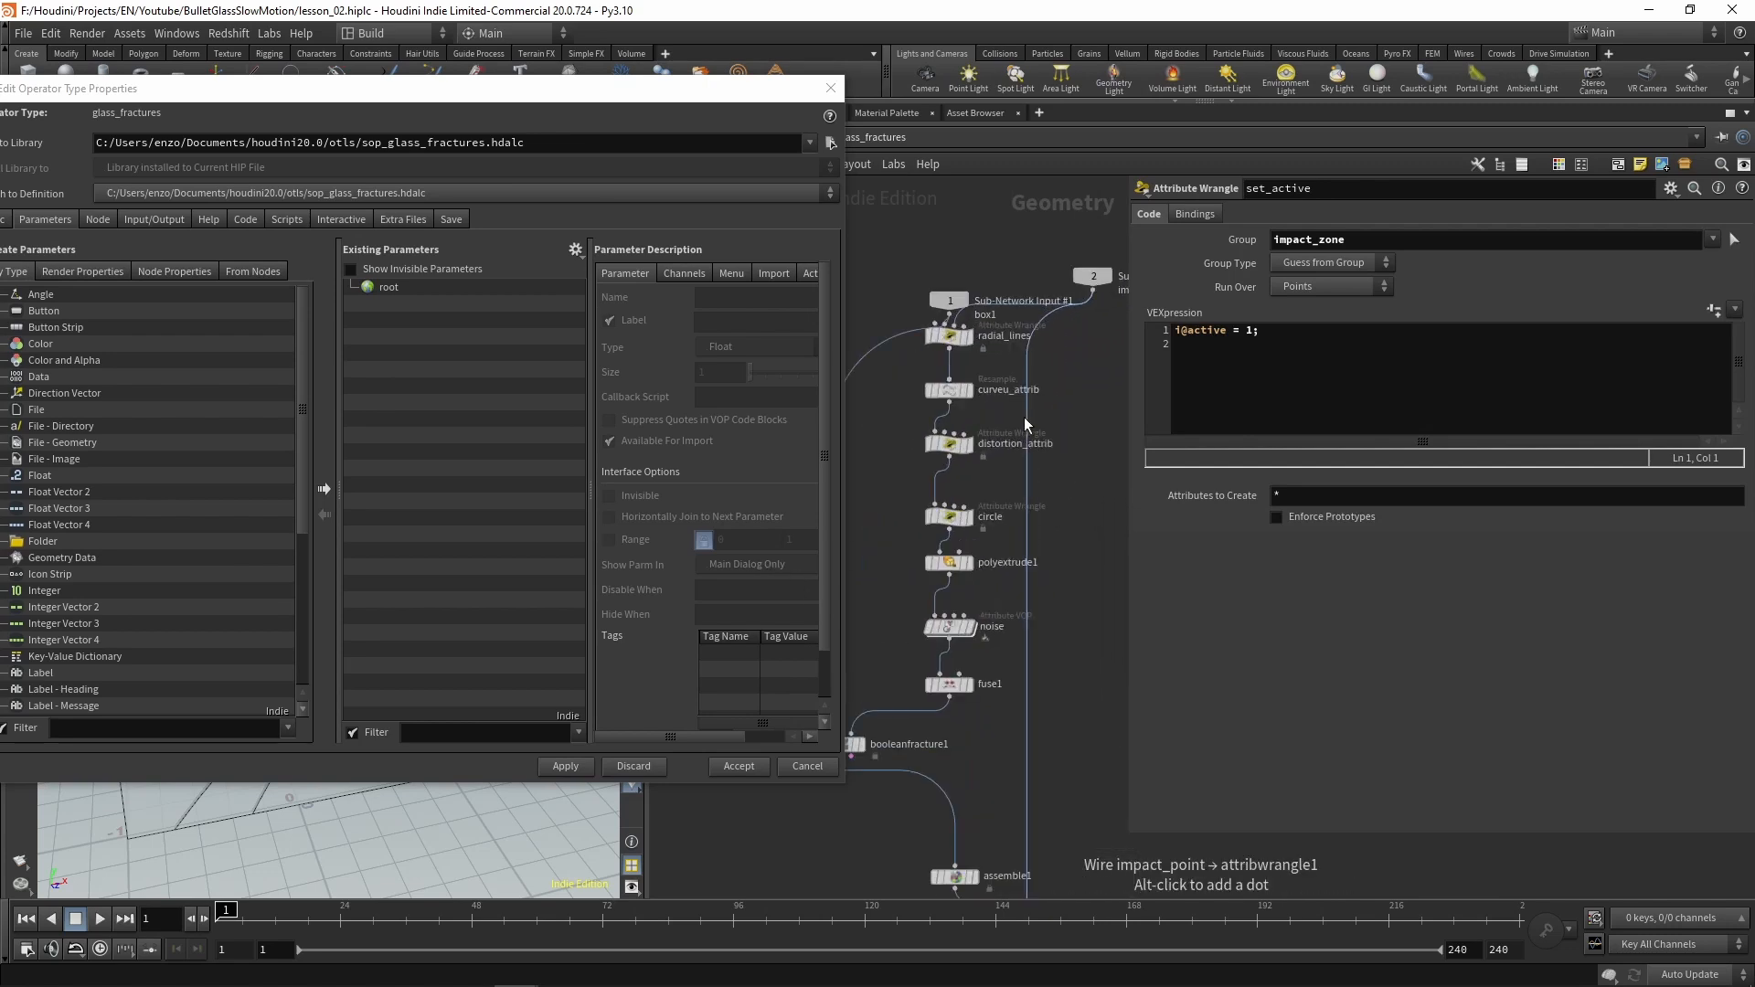
drag(951, 309, 888, 250)
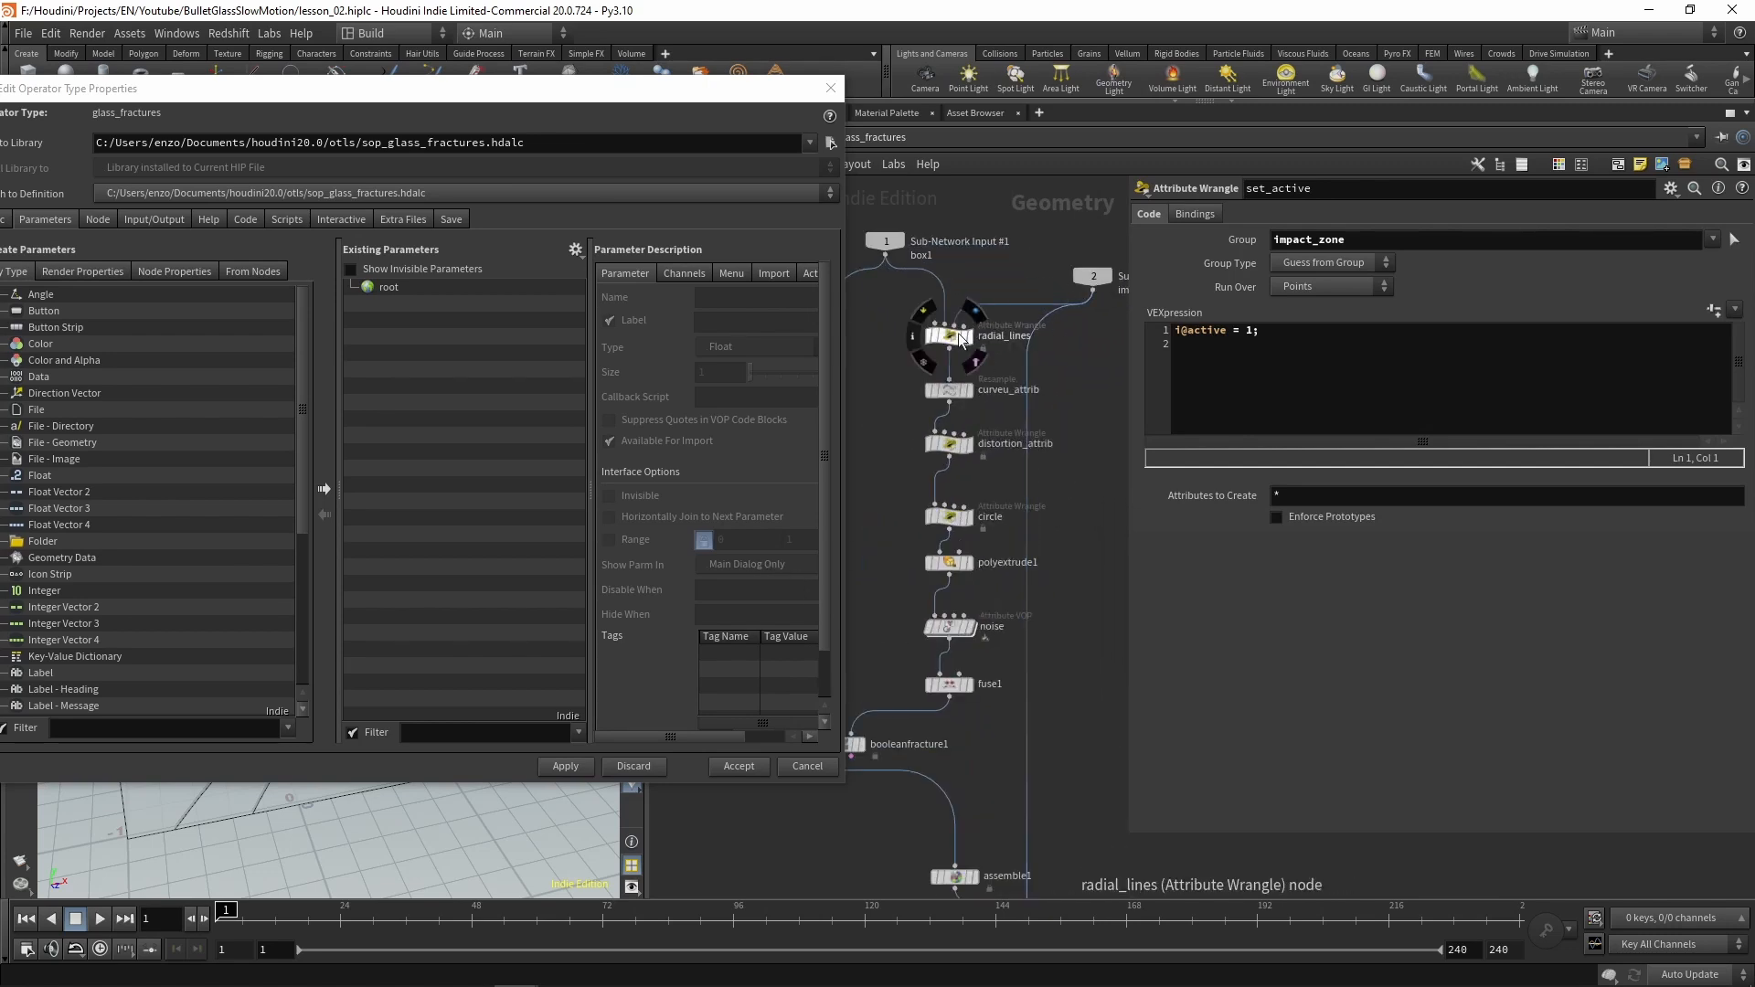
Add a folder labelled "Radial lines" under the asset's root parameters for the radial_lines node's controls
click(949, 336)
drag(41, 541, 377, 303)
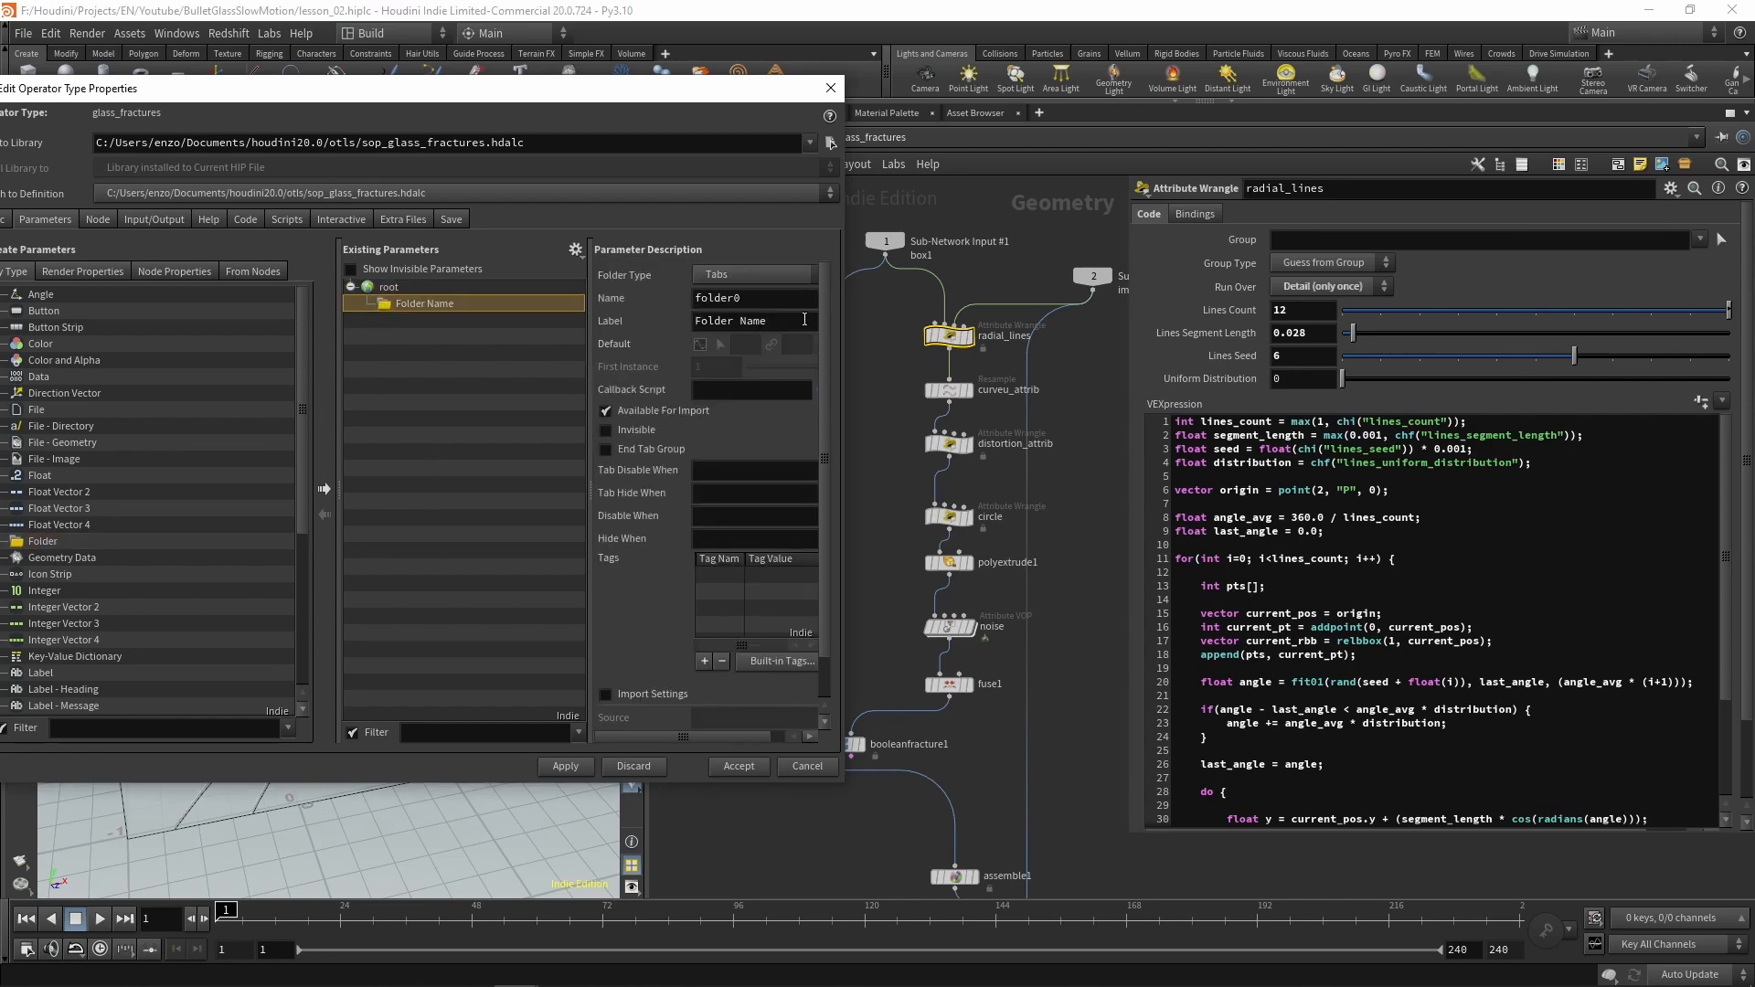
drag(805, 319, 534, 311)
text(Radial lines)
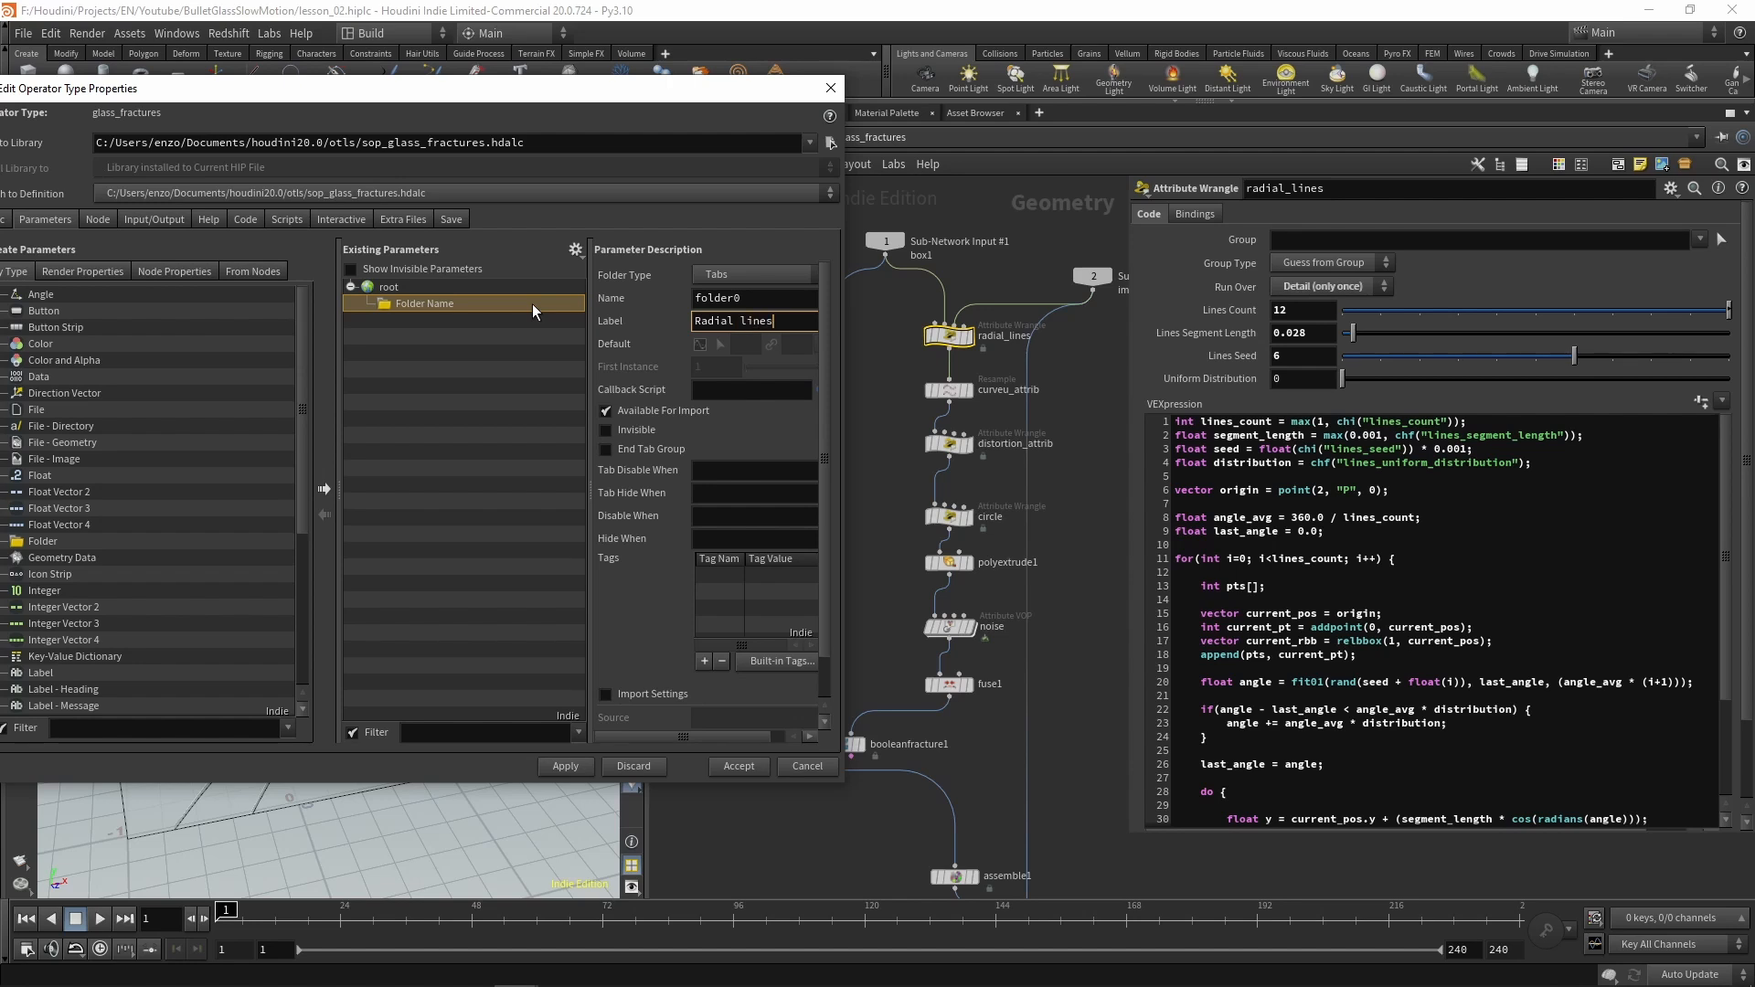
key(Tab)
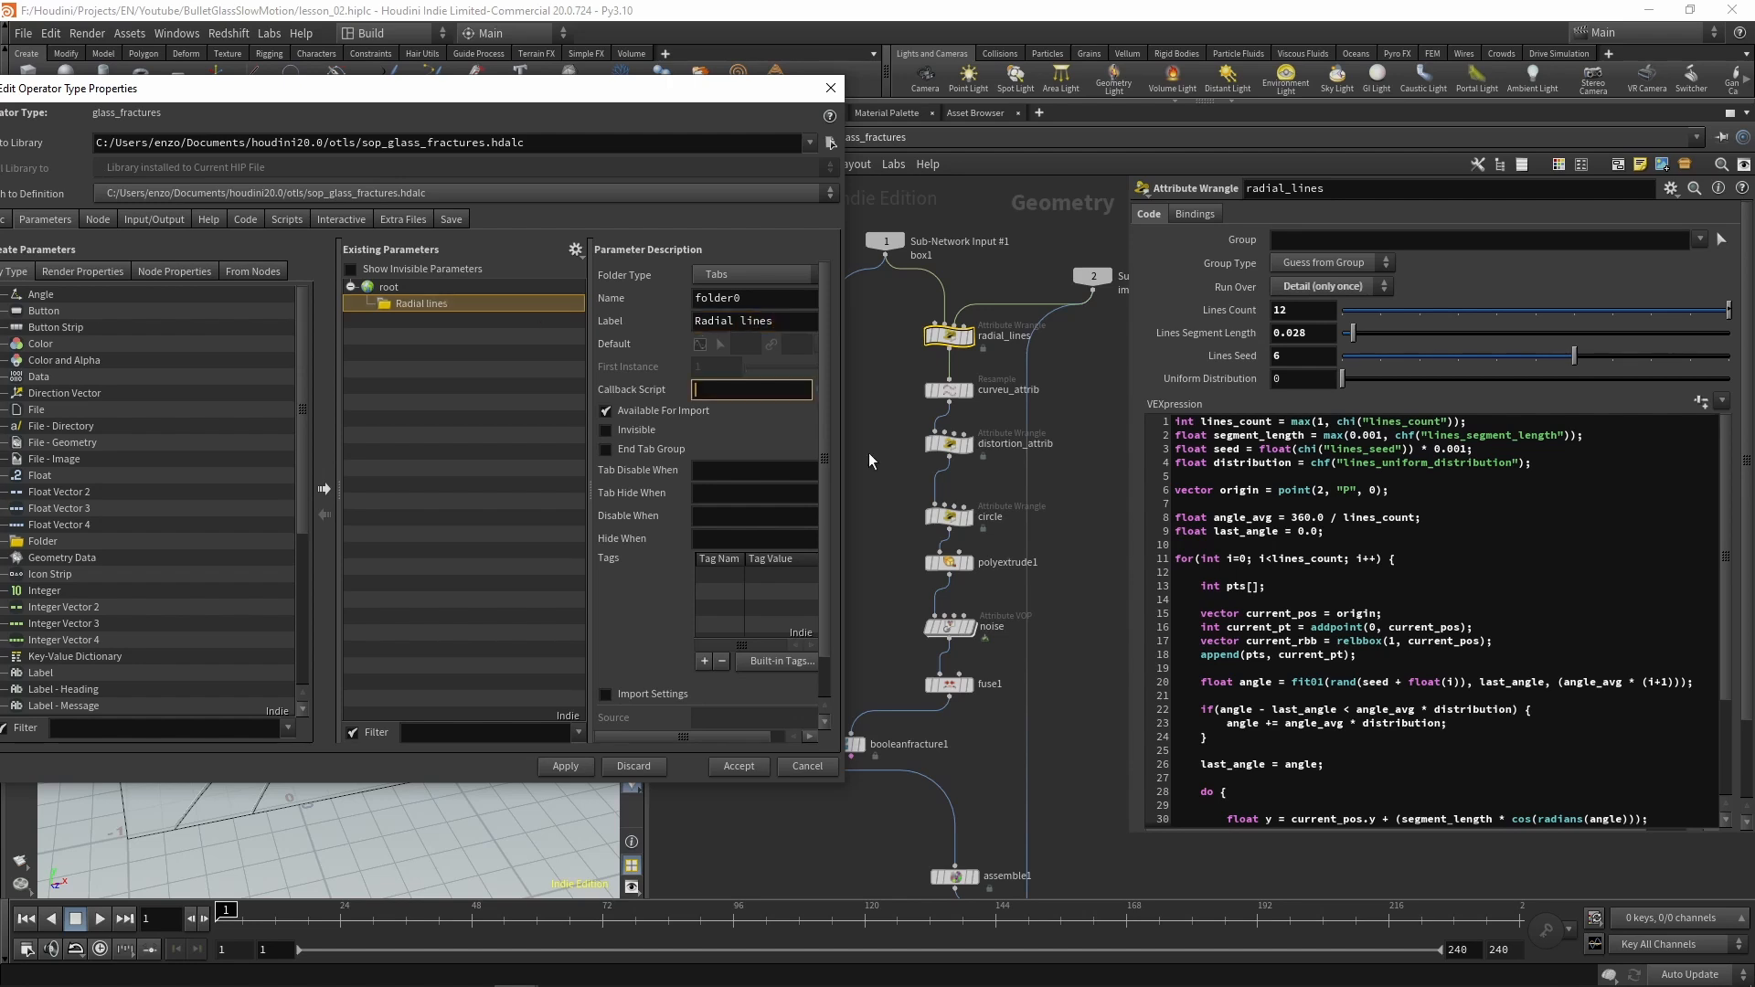
Promote Lines Count, Lines Segment Length, Lines Seed and Uniform Distribution from radial_lines into the Radial lines folder
drag(1215, 310, 427, 311)
drag(1197, 334, 427, 327)
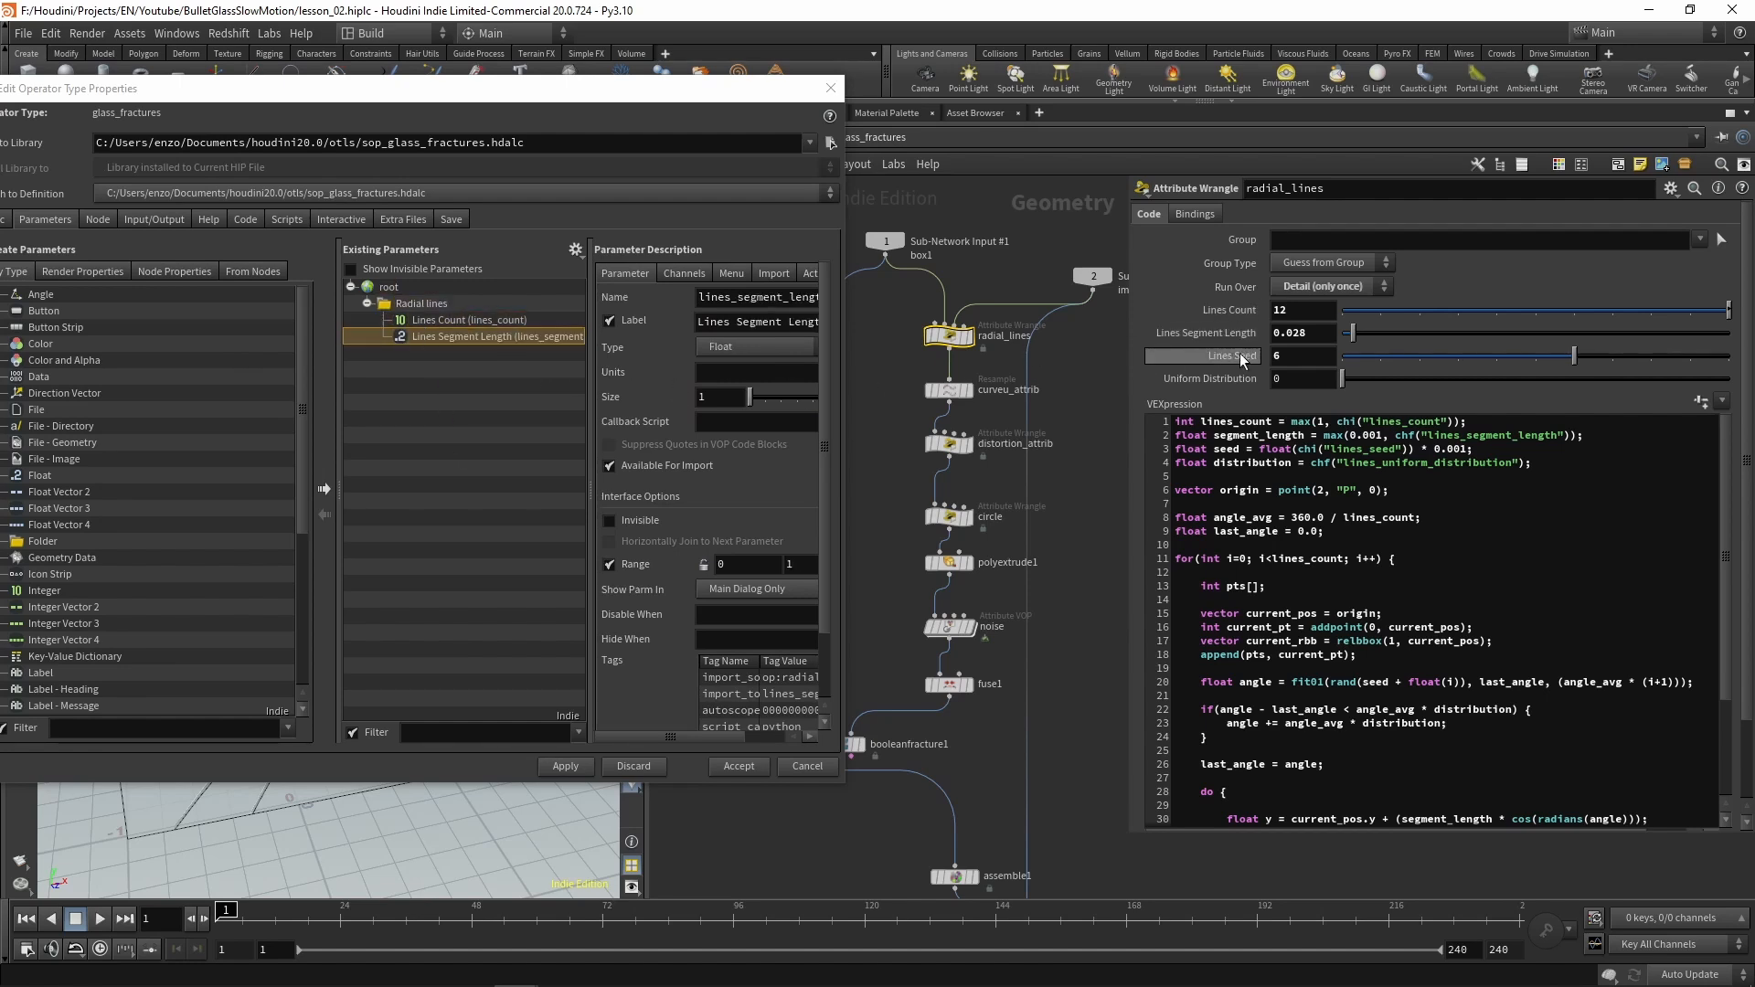
drag(744, 413, 413, 307)
drag(1216, 378, 423, 304)
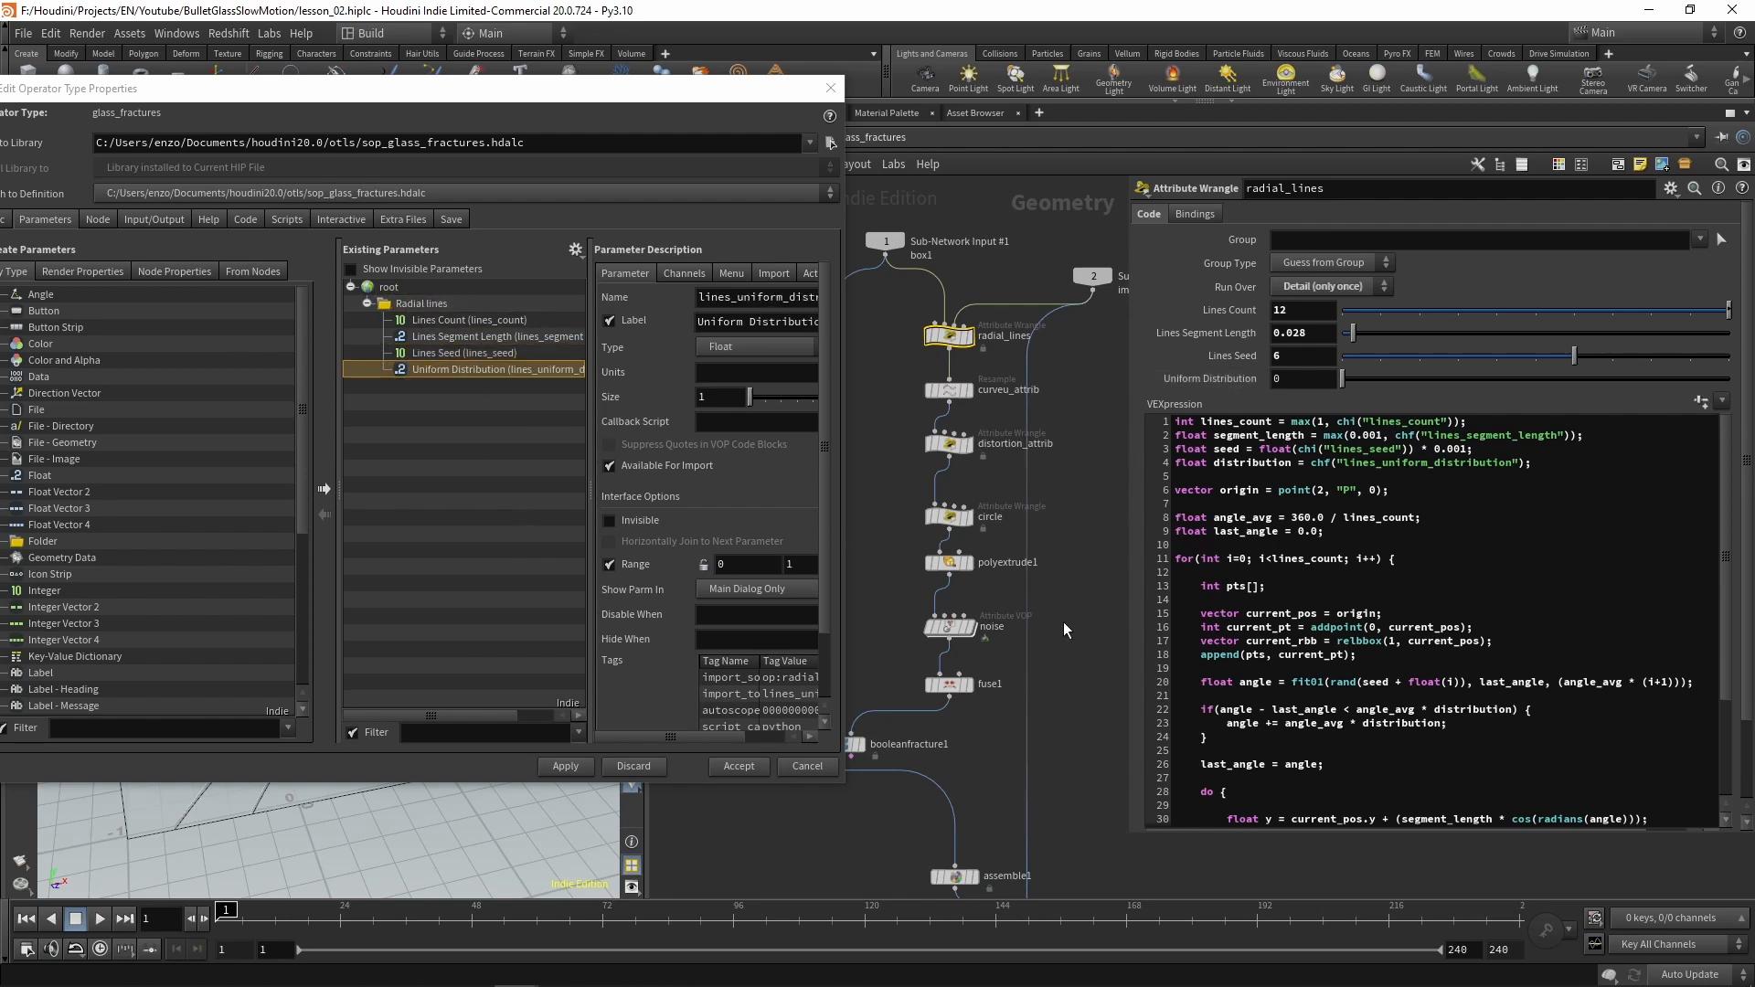
Add a second root-level folder labelled "Circle" for the circle wrangle's controls
click(949, 517)
drag(40, 540, 387, 288)
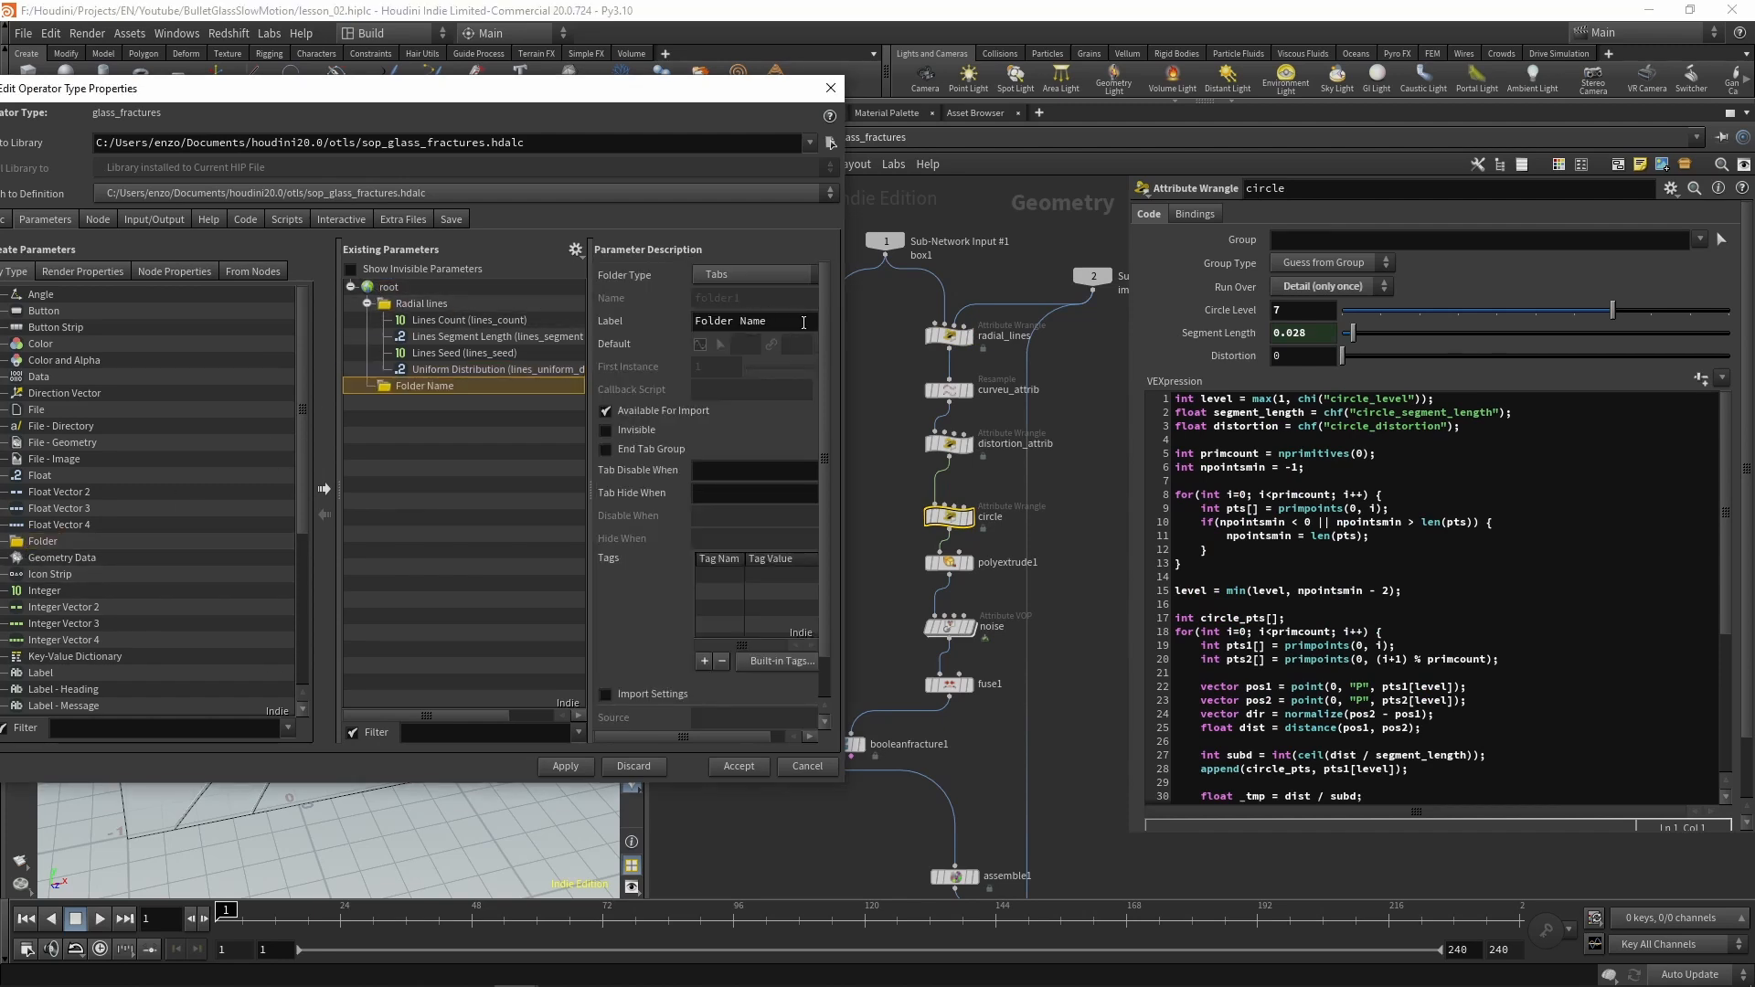
text(Circle)
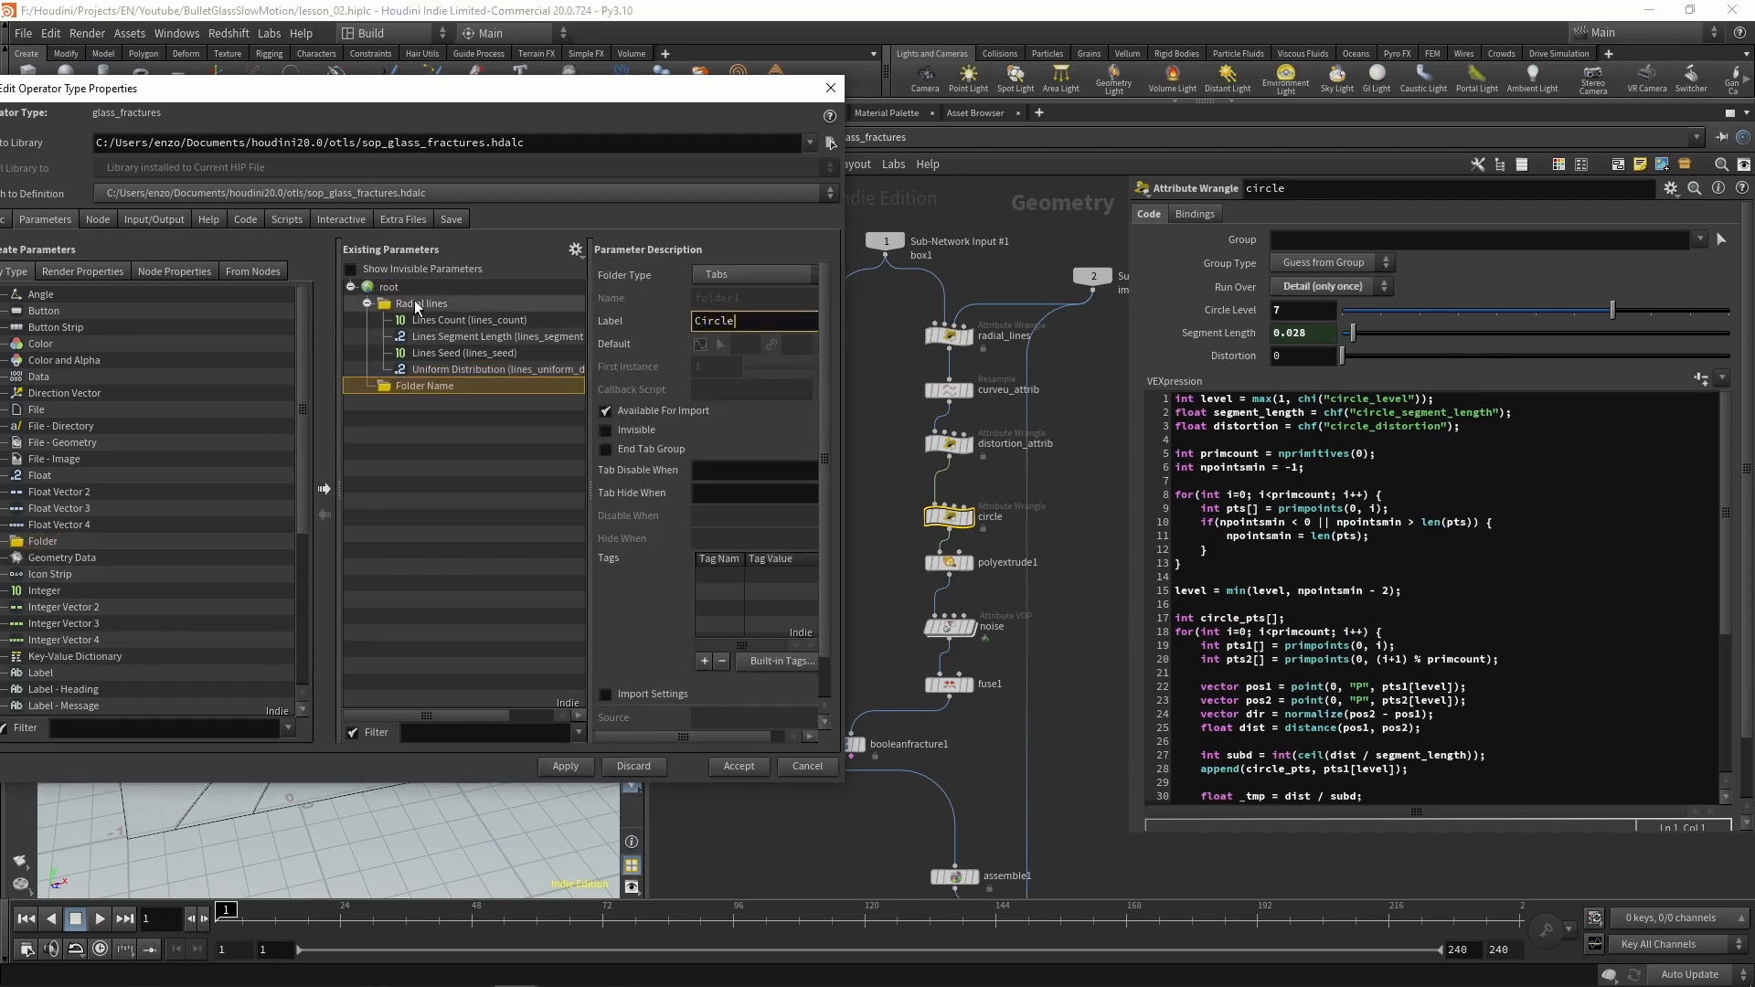
key(Tab)
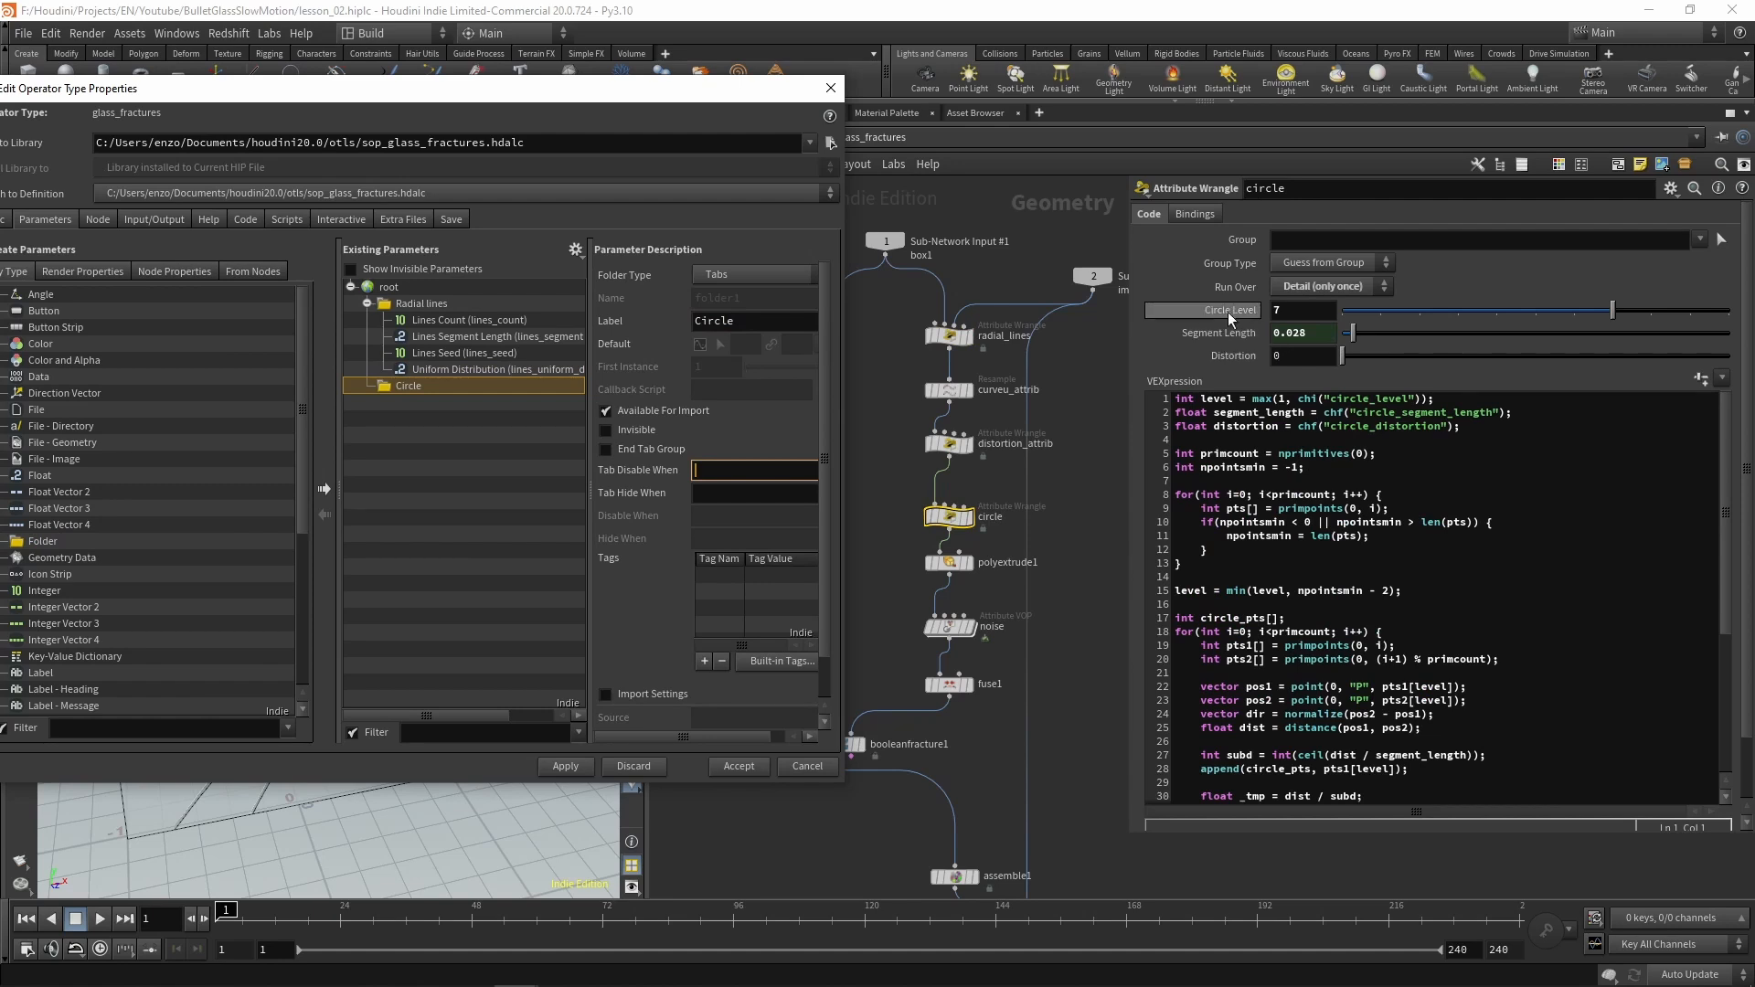
Promote the circle node's Circle Level and Distortion and scatter1's Force Total Count into the Circle folder
drag(1236, 316, 410, 395)
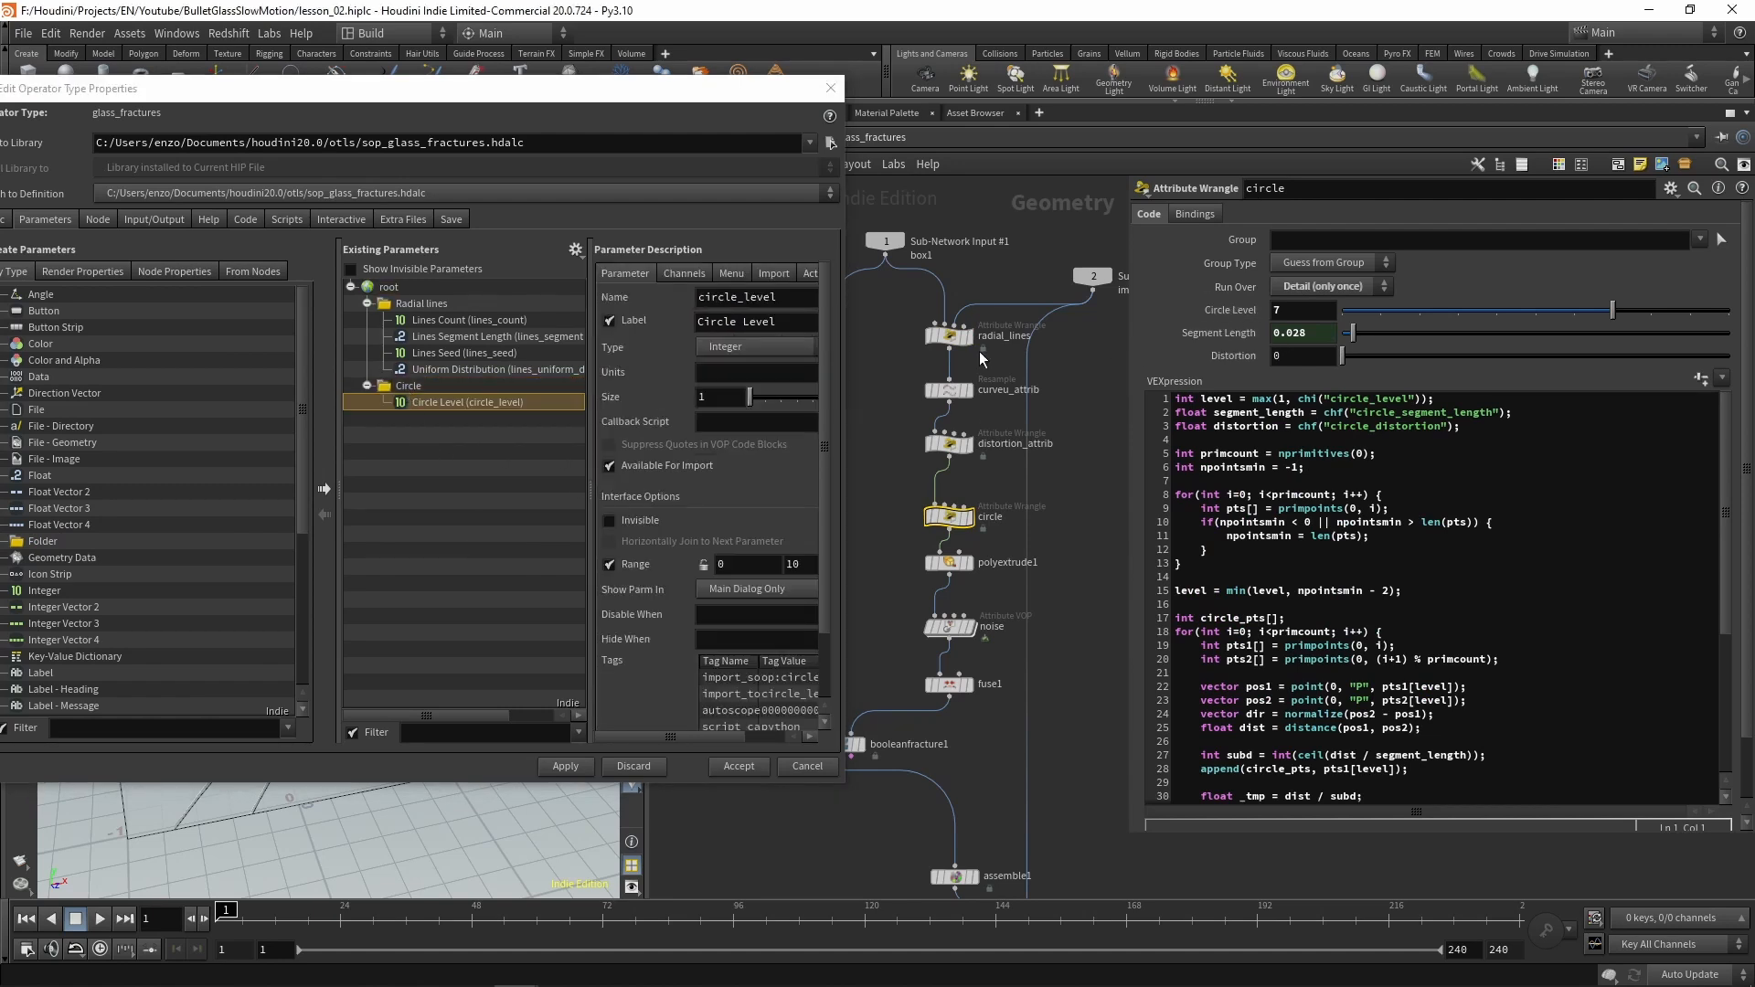
drag(1235, 355, 423, 402)
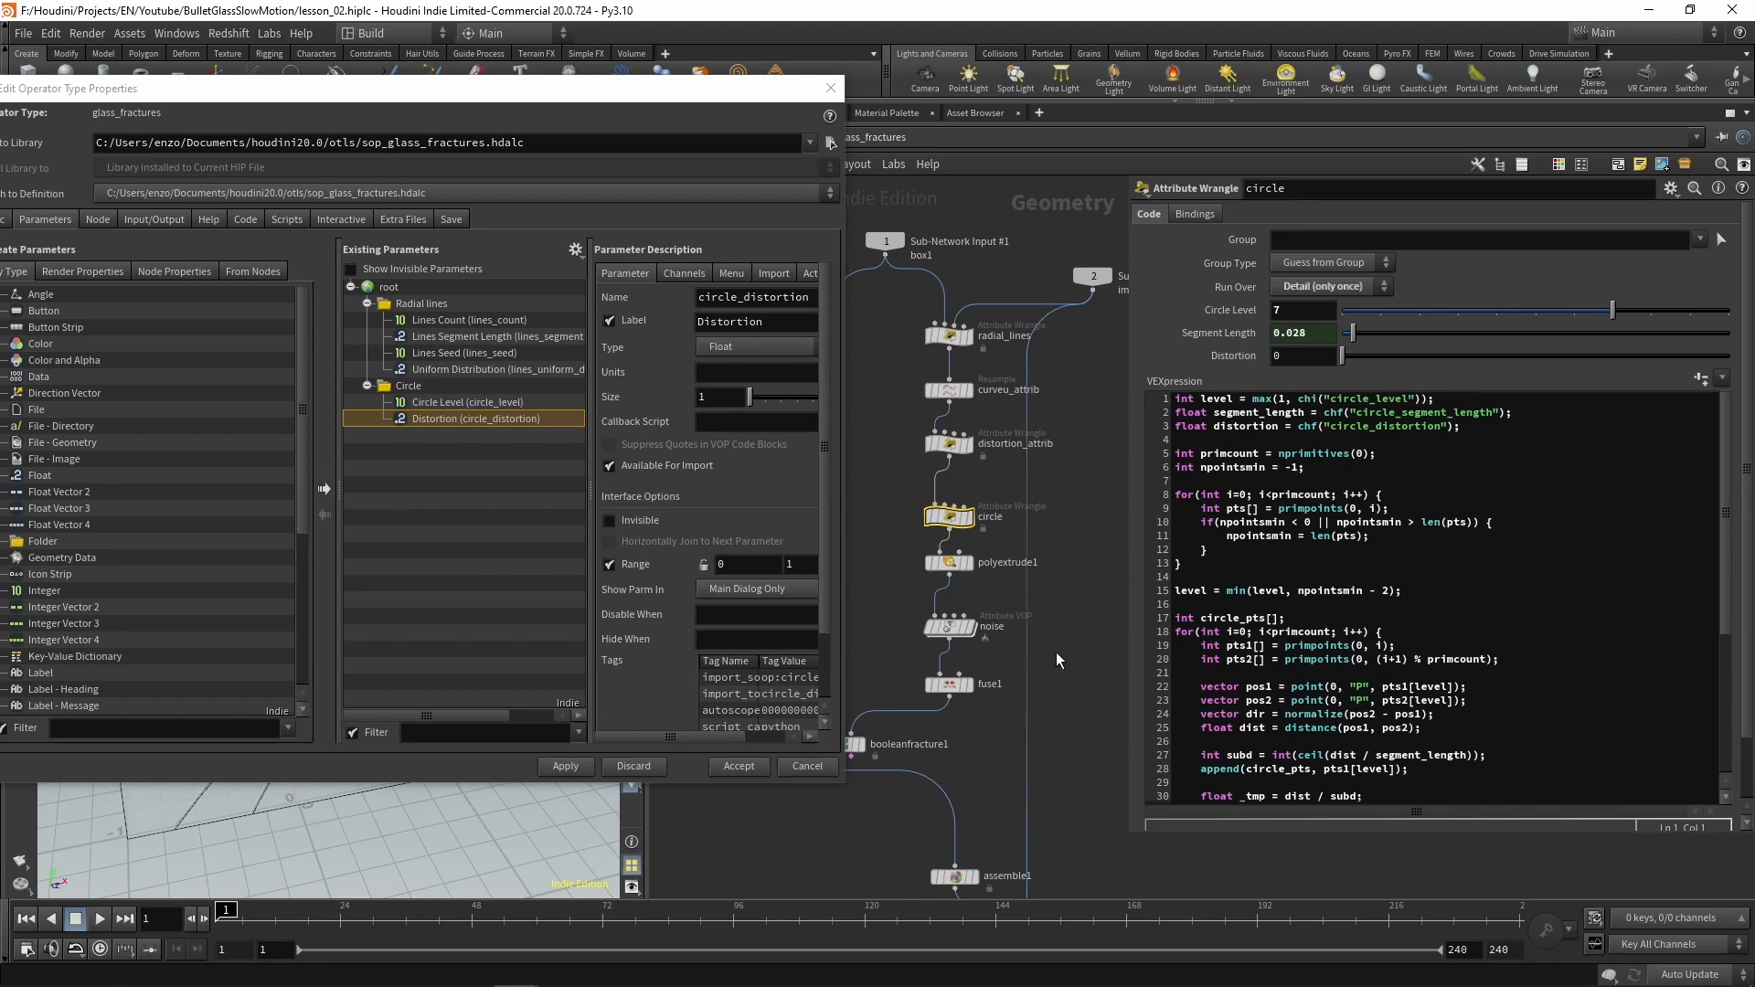
middle_drag(1062, 673, 1056, 223)
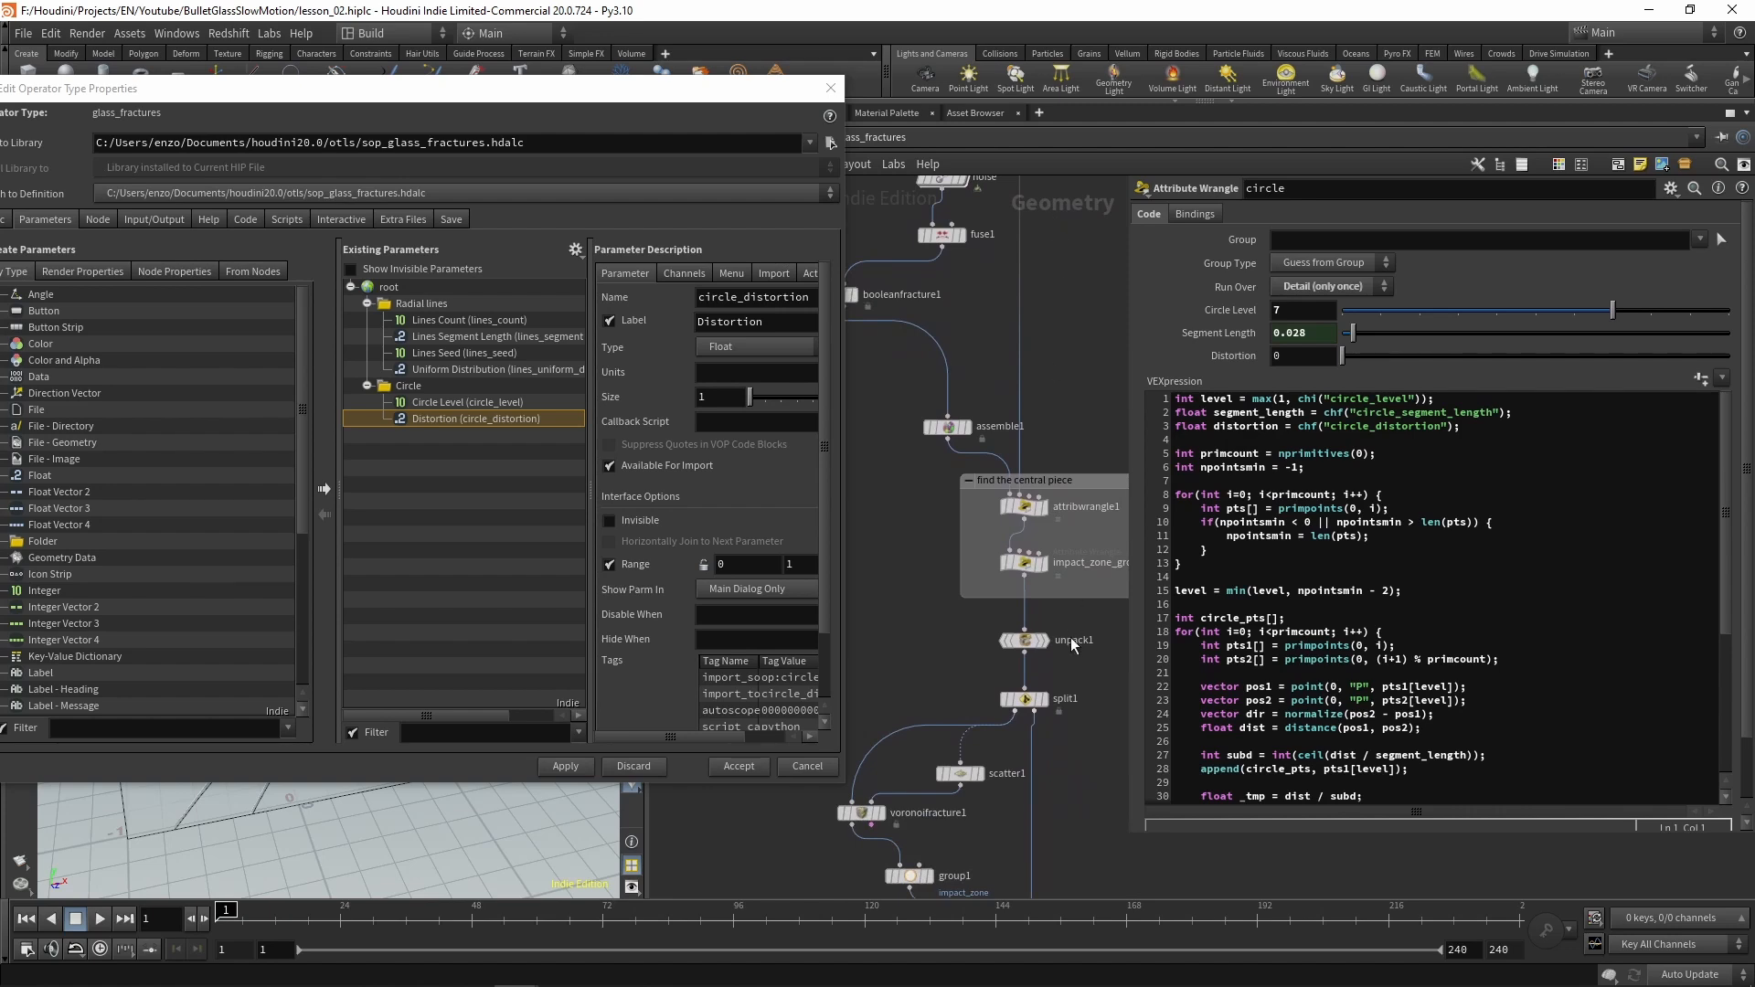
click(951, 772)
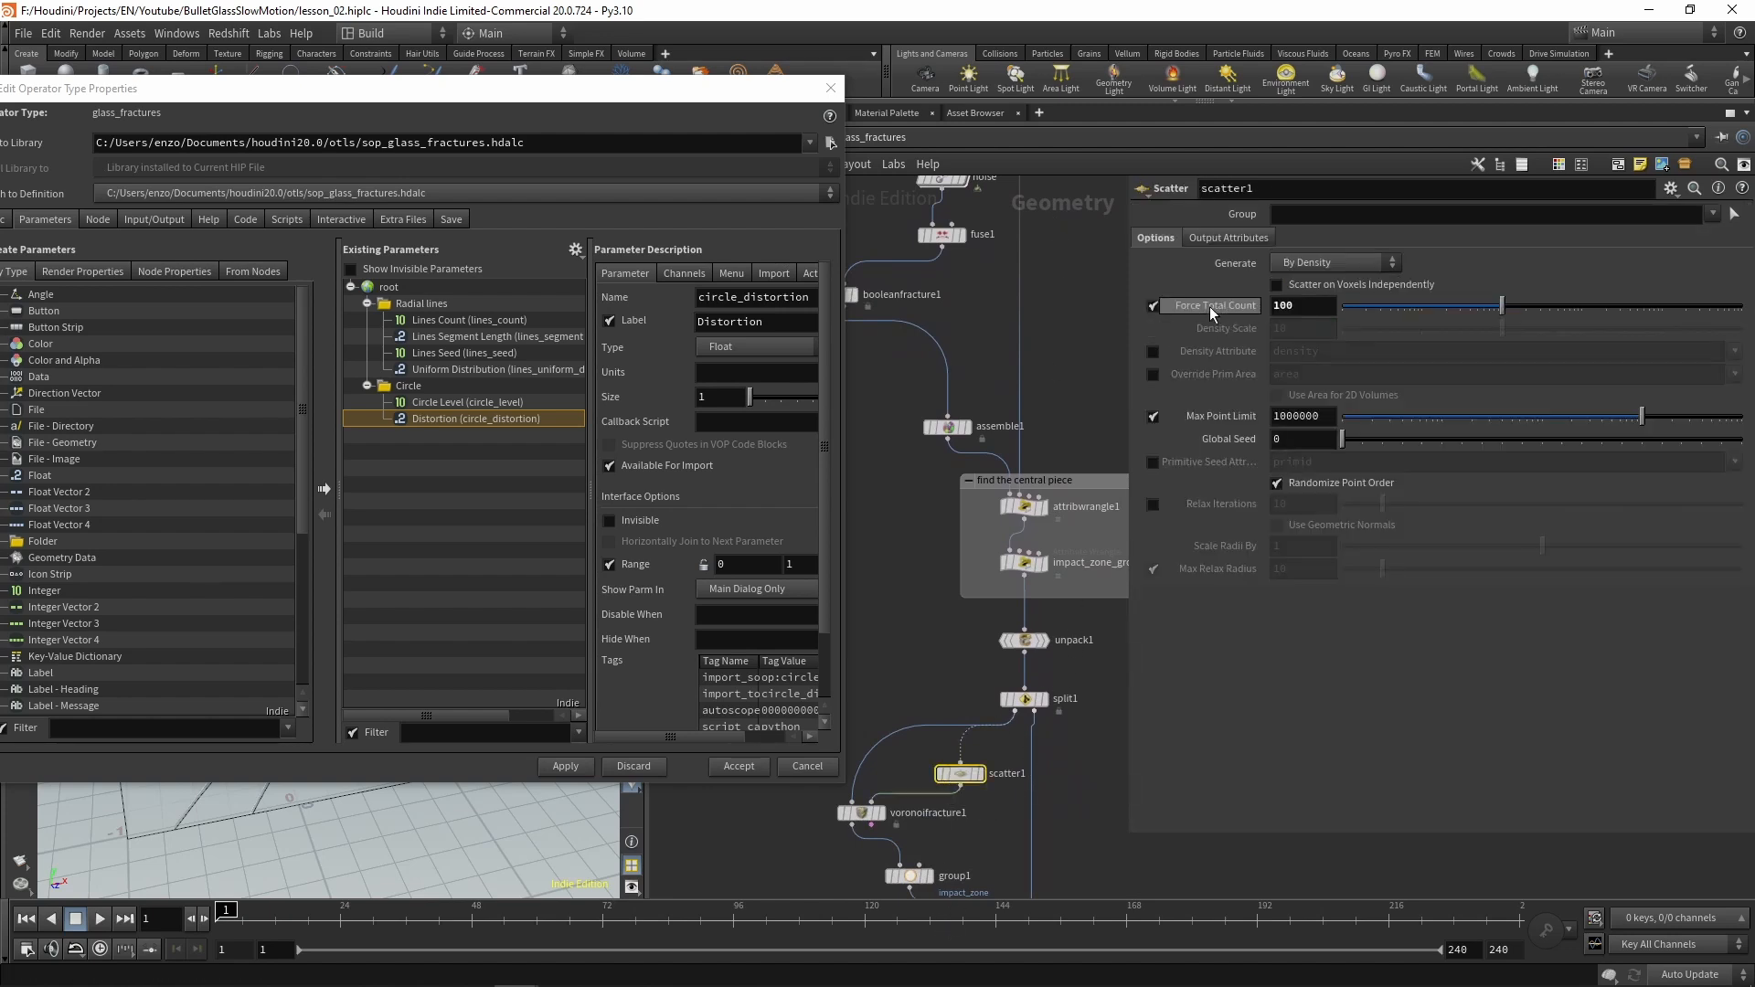
drag(1230, 300, 429, 422)
Add a third root-level parameter folder labelled "Extrusion"
middle_drag(1048, 366, 1069, 849)
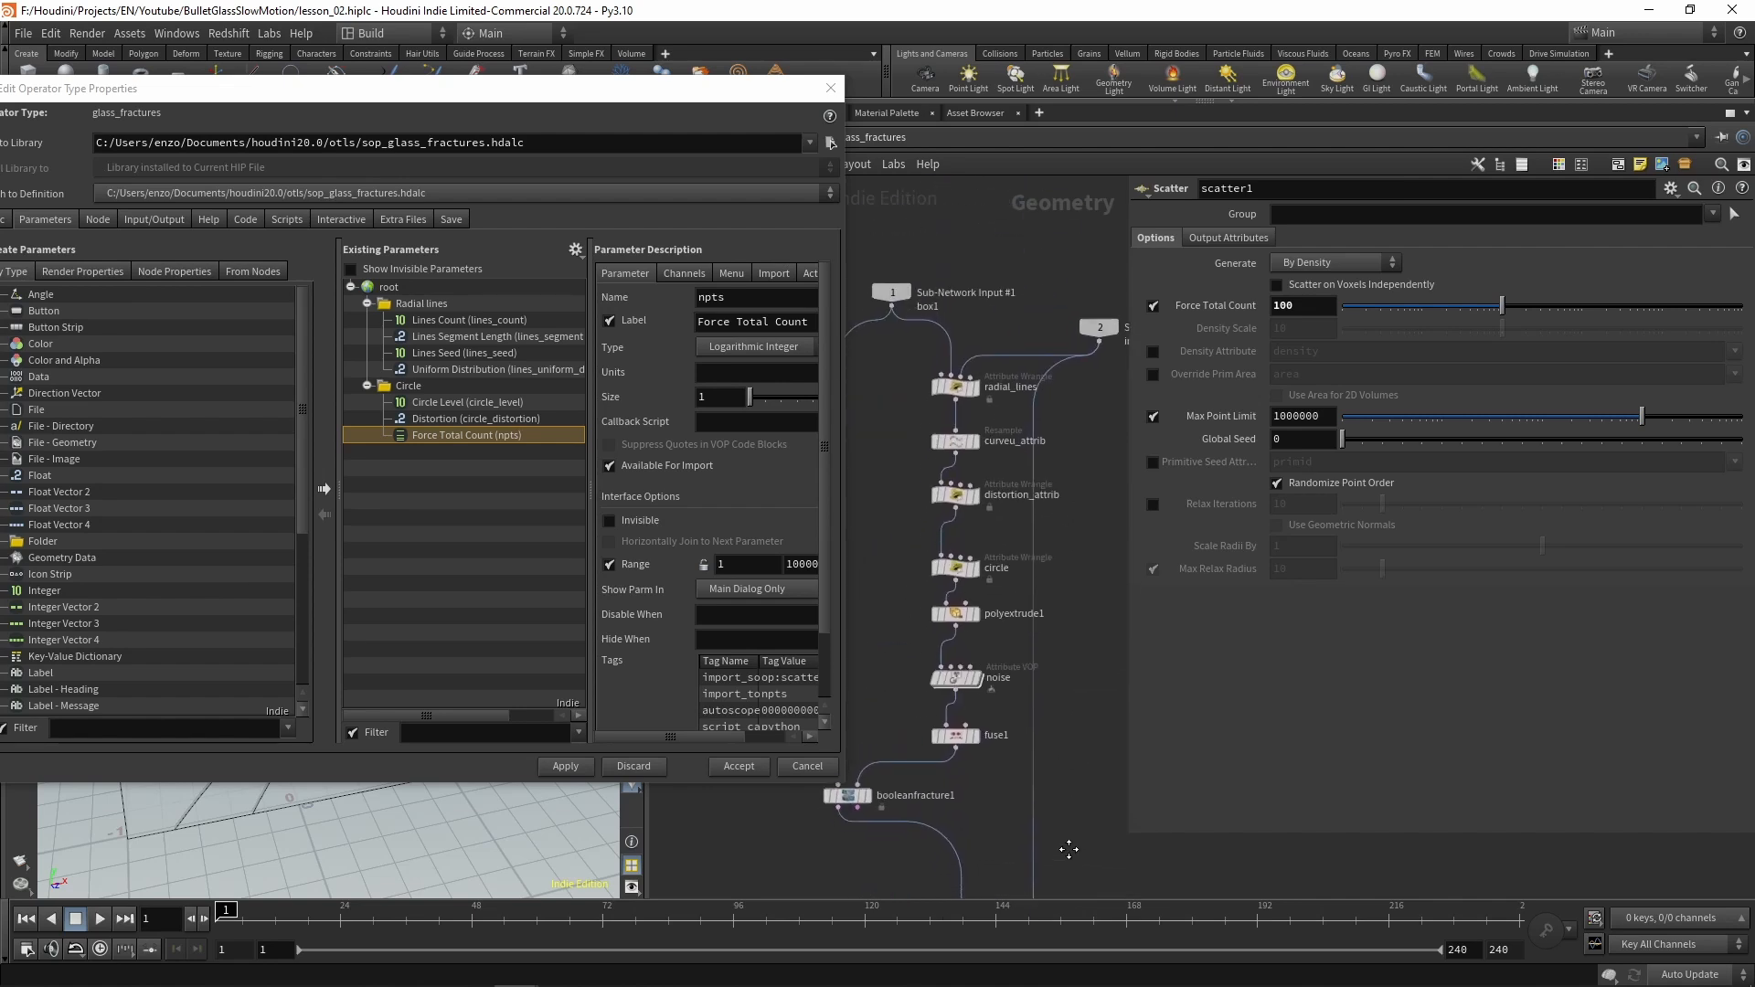
drag(51, 542, 385, 294)
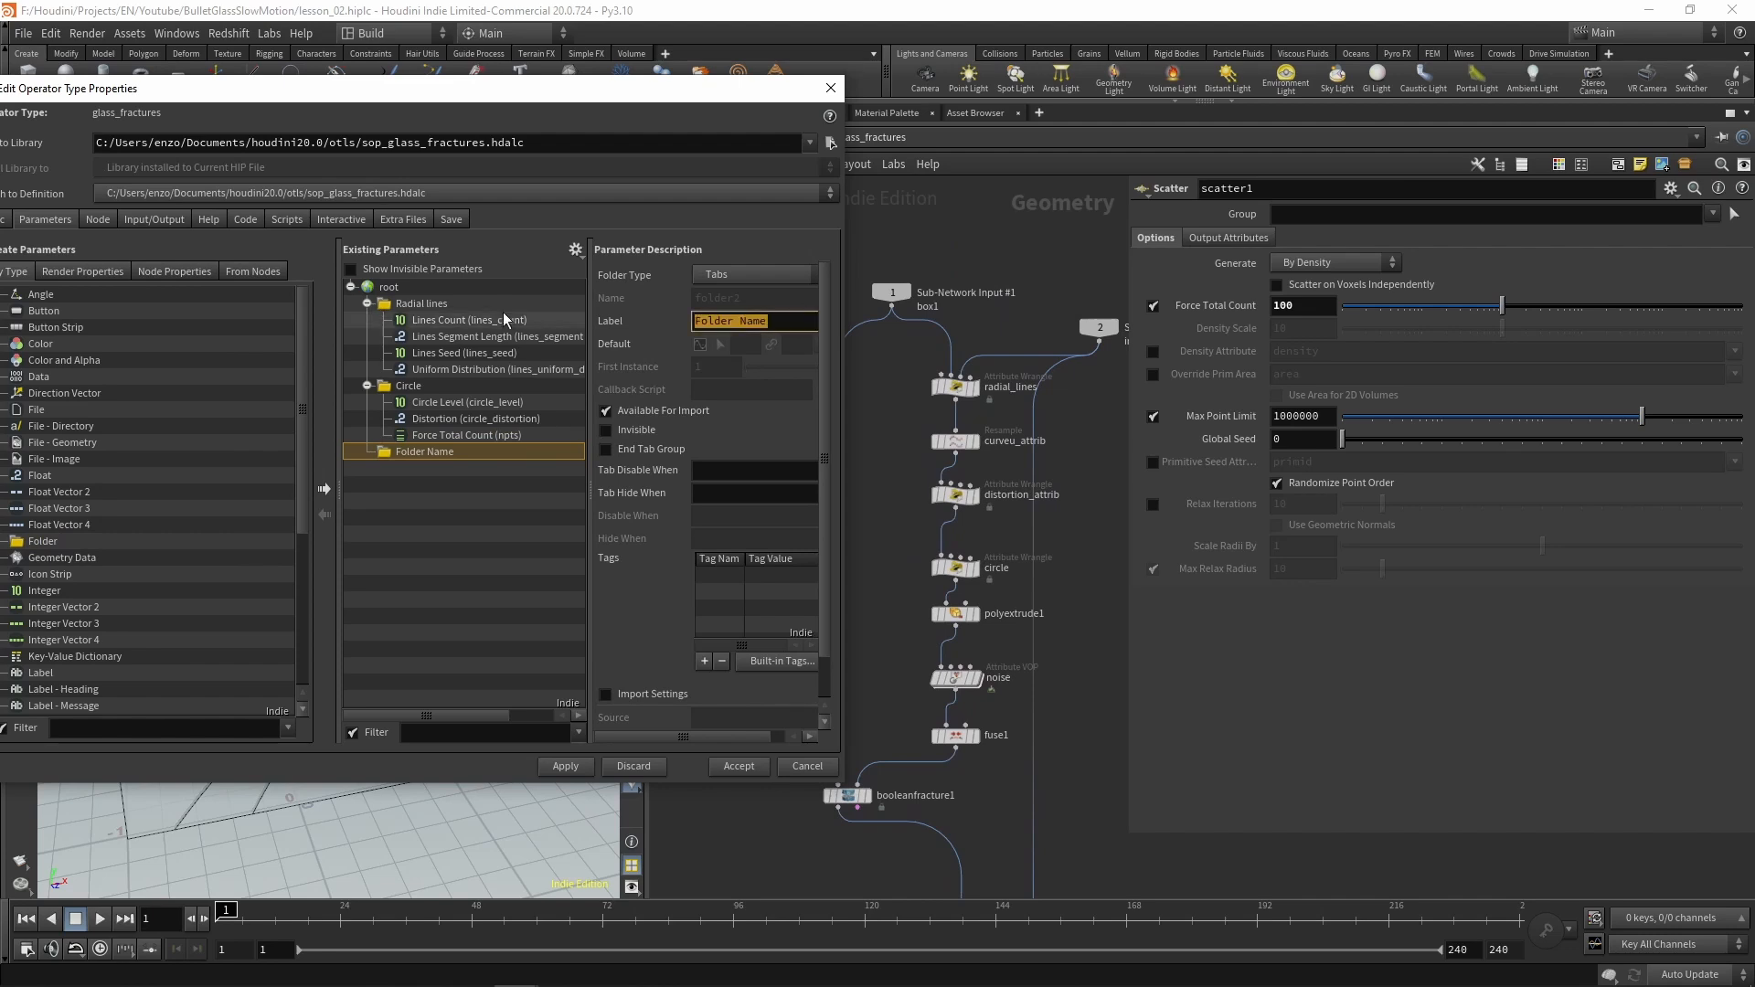
text(Extrusion)
key(Tab)
Promote polyextrude1's Z translation and Divisions into the Extrusion folder
middle_drag(1032, 709, 1028, 265)
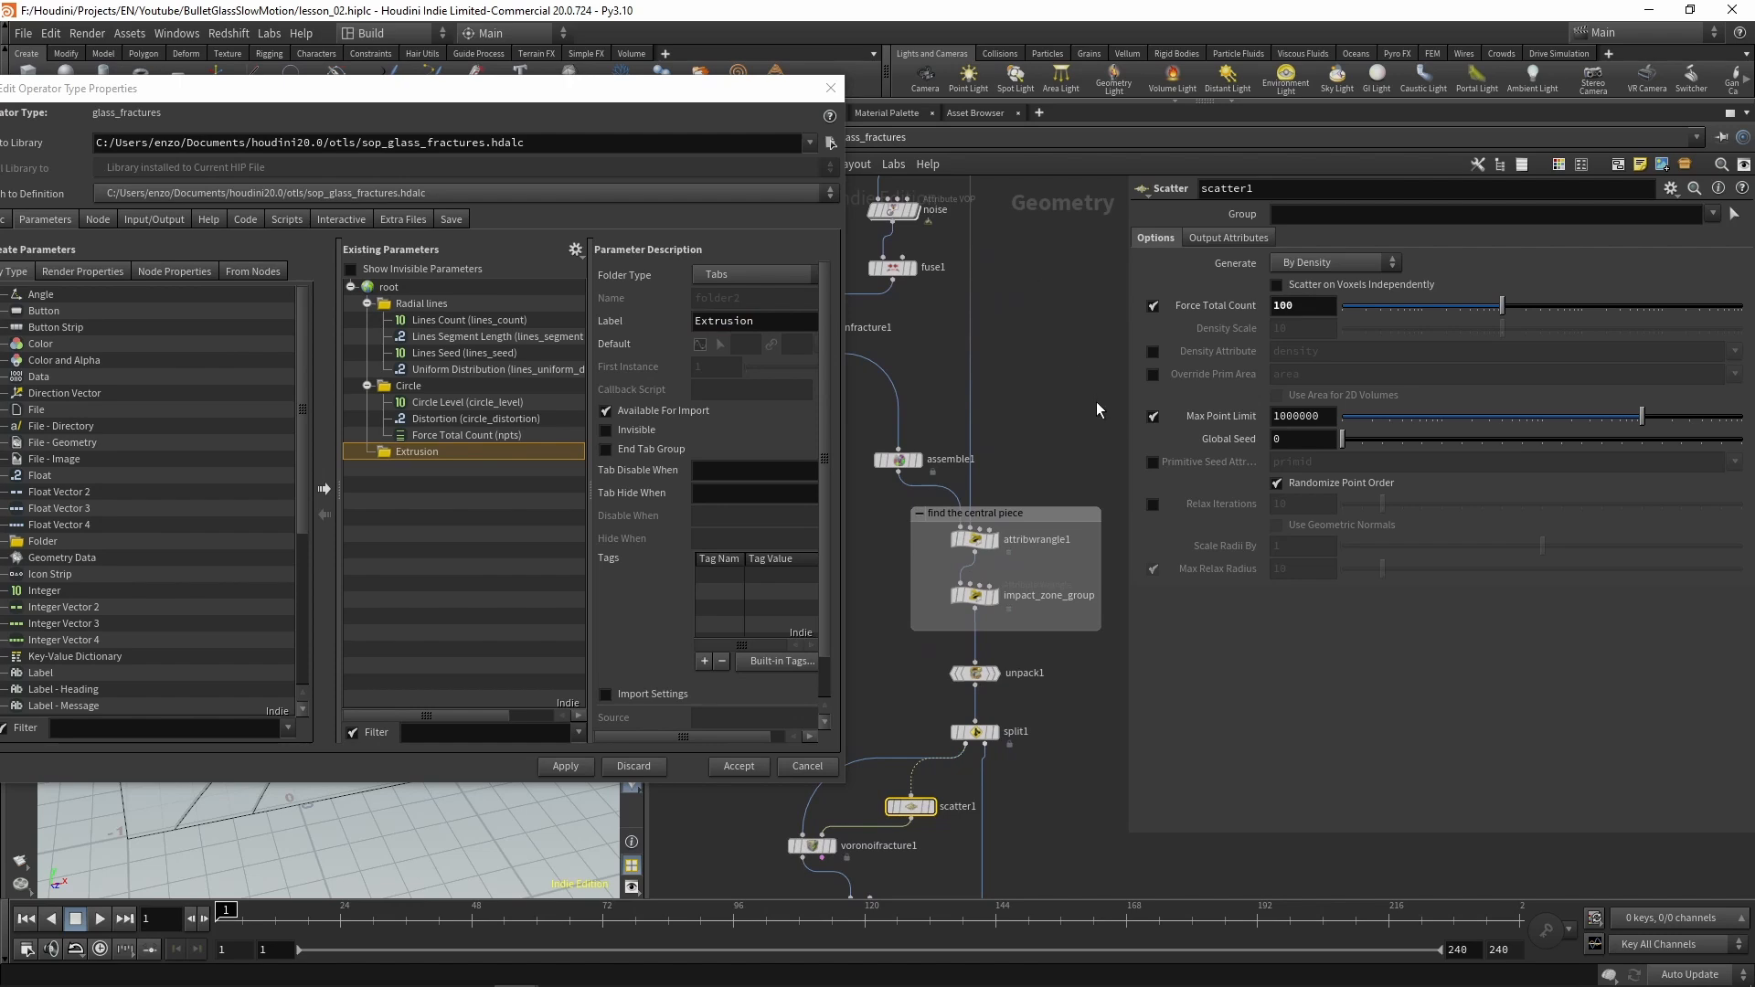
middle_drag(1065, 719, 1093, 925)
middle_drag(1068, 473, 1084, 511)
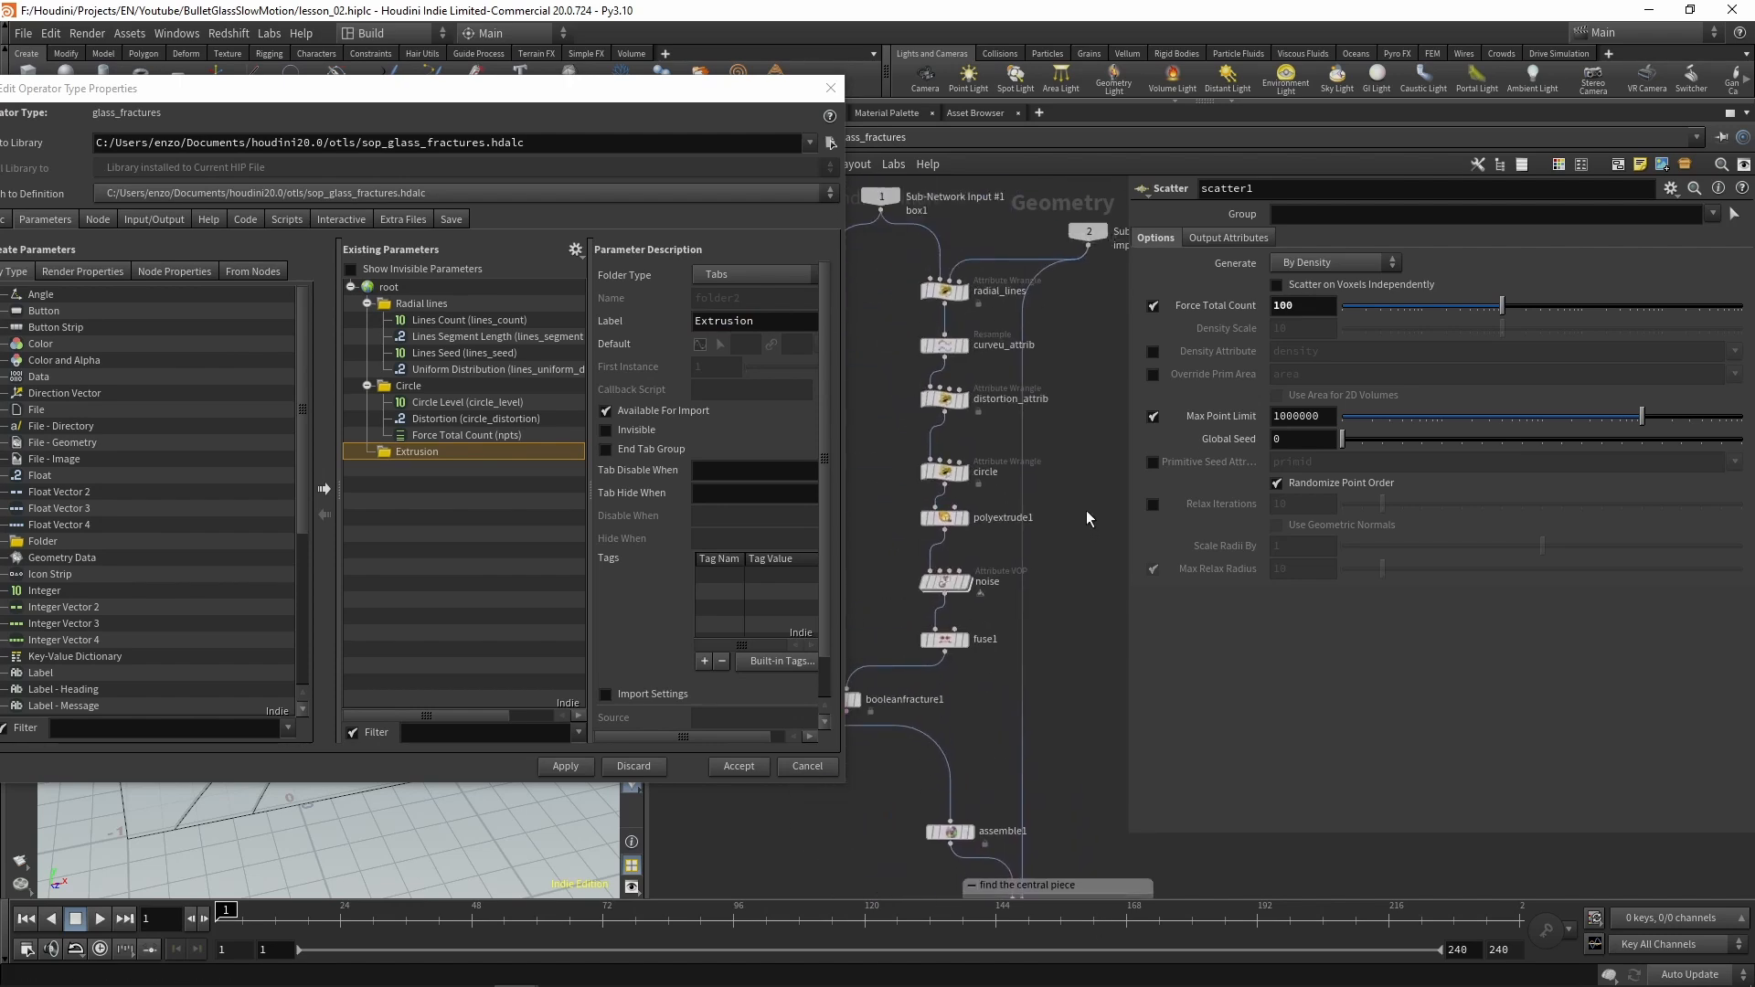
click(944, 518)
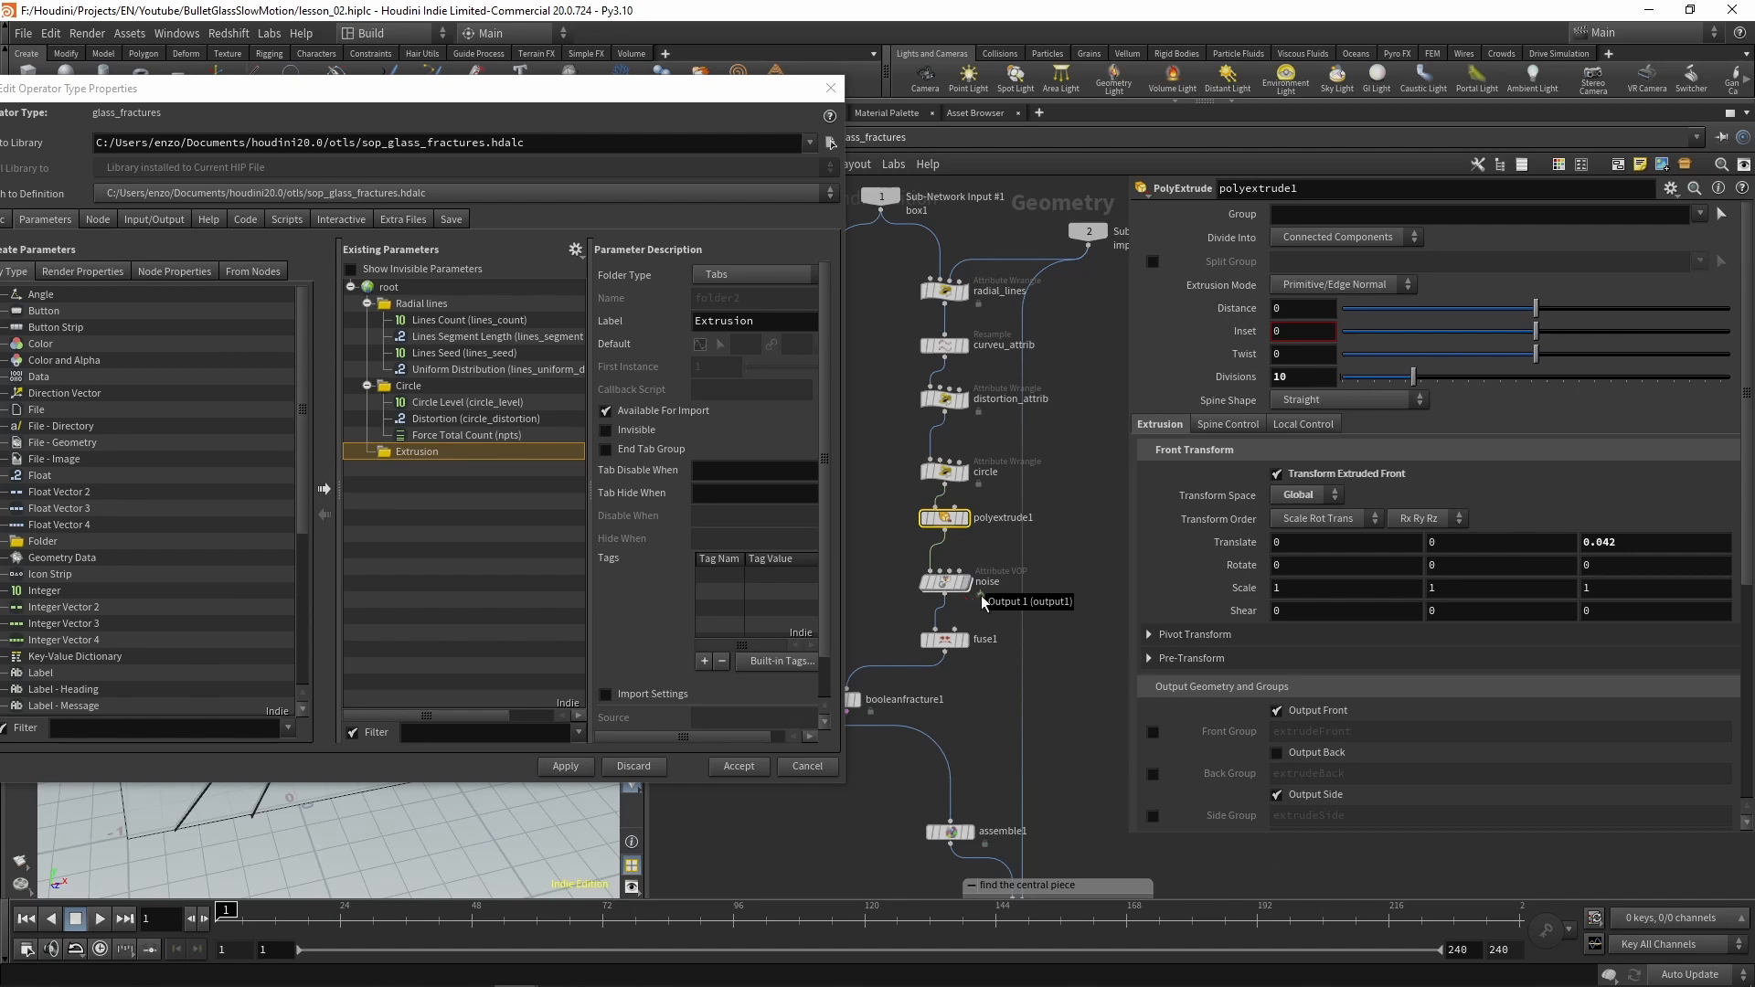
drag(1687, 549, 1475, 544)
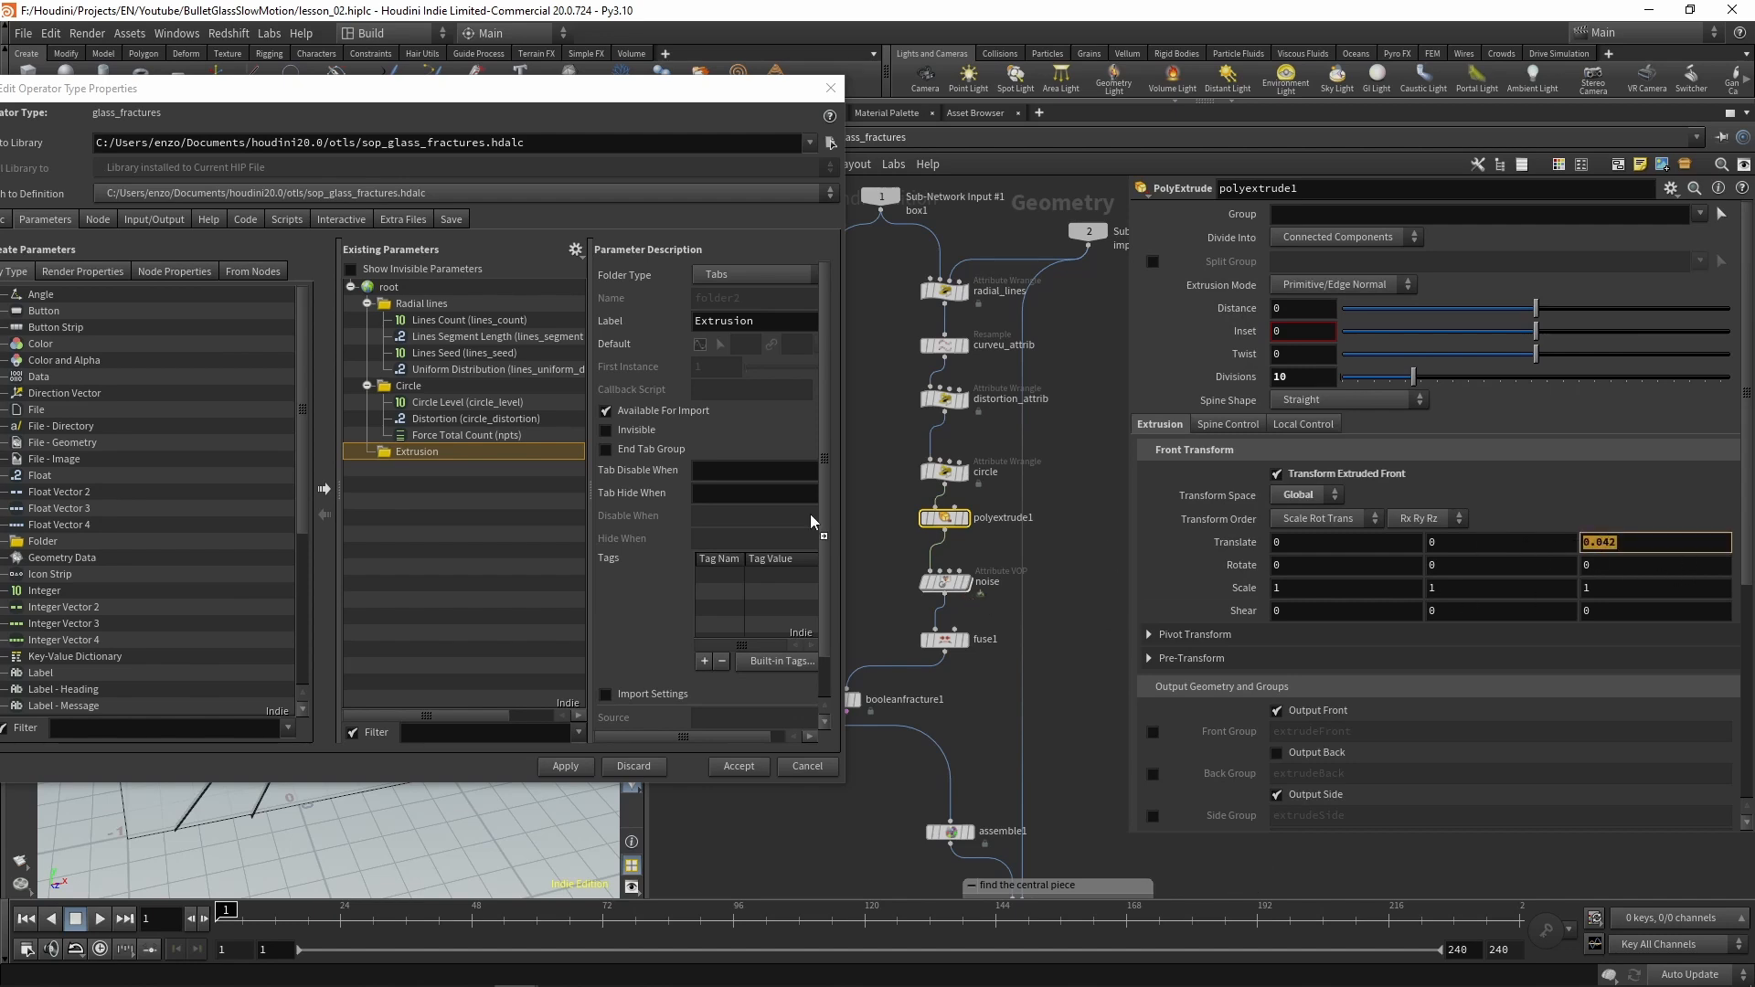
drag(810, 513, 409, 454)
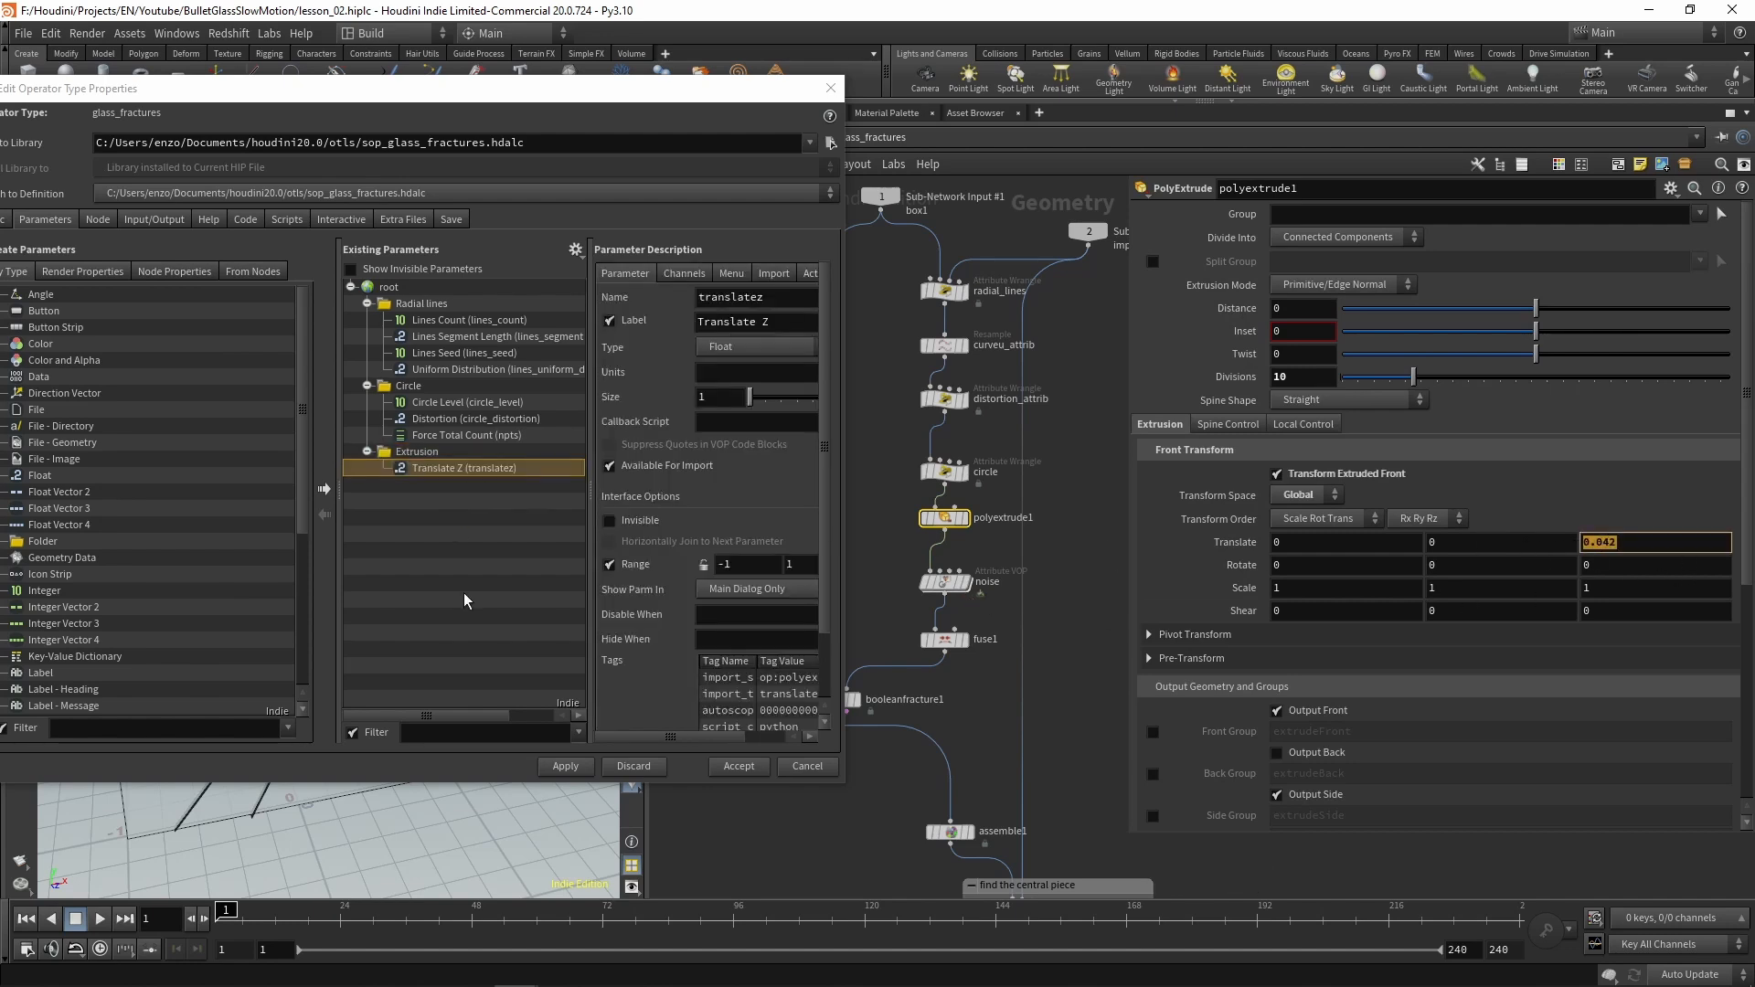
drag(1240, 376, 414, 451)
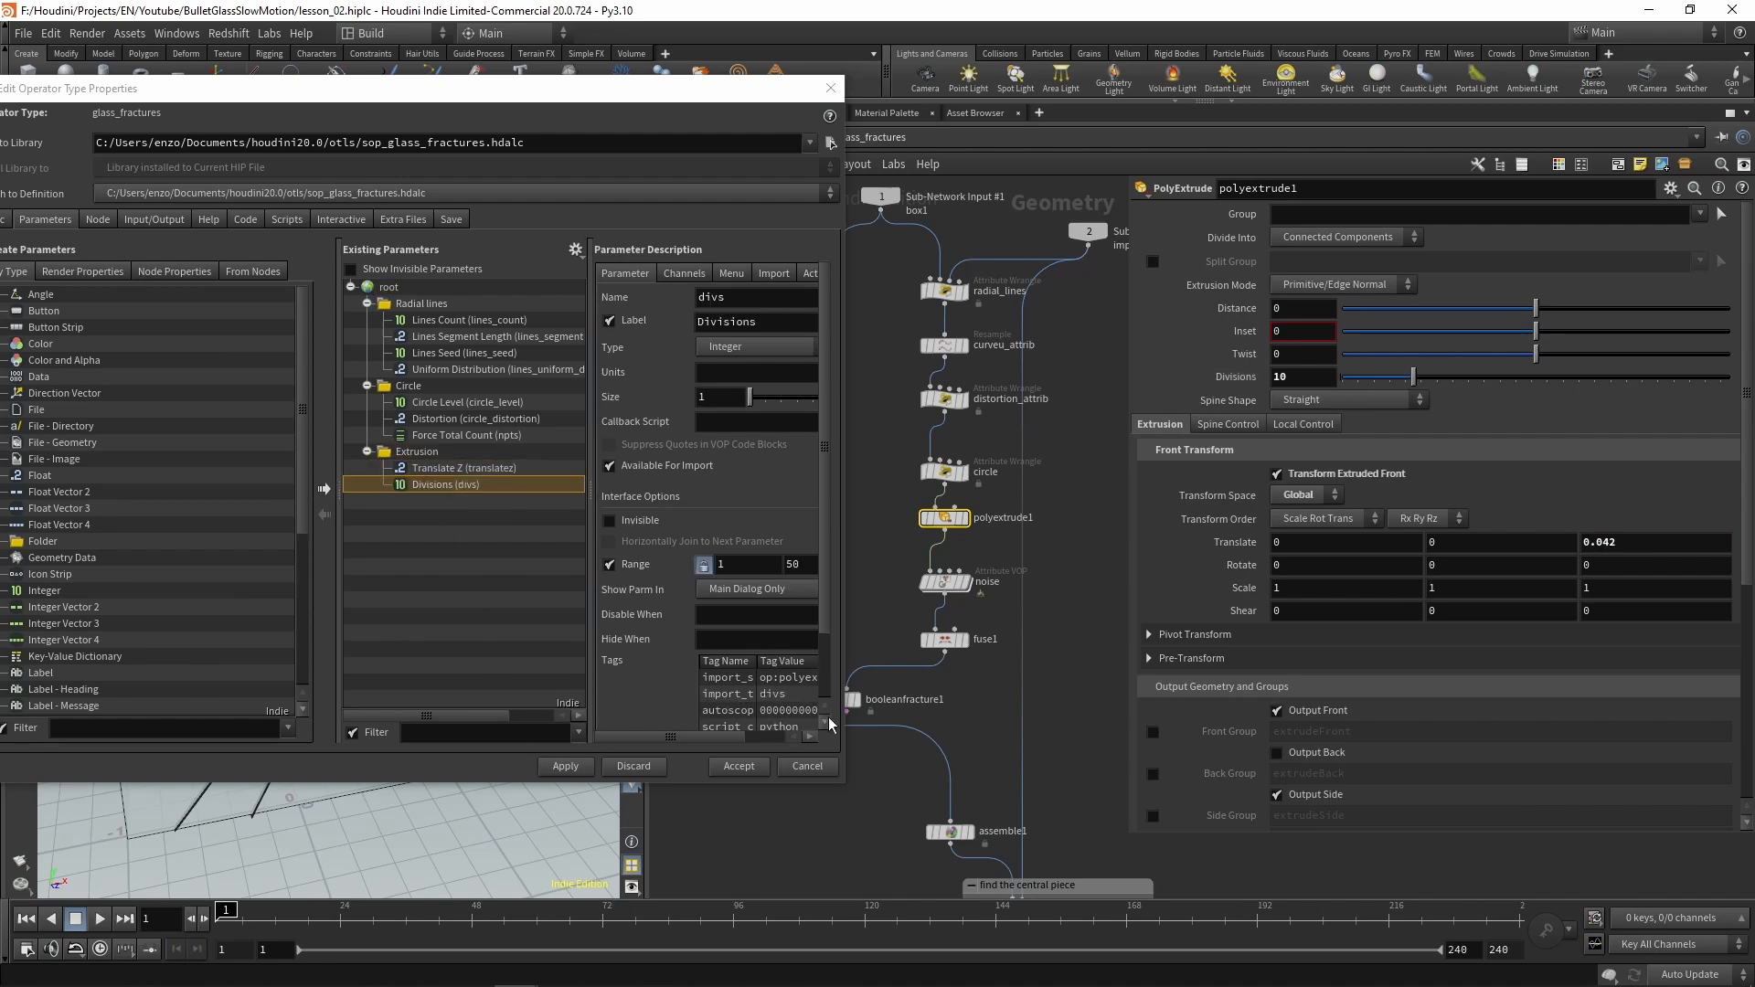
Add a fourth root-level parameter folder labelled "Noise"
drag(42, 541, 385, 289)
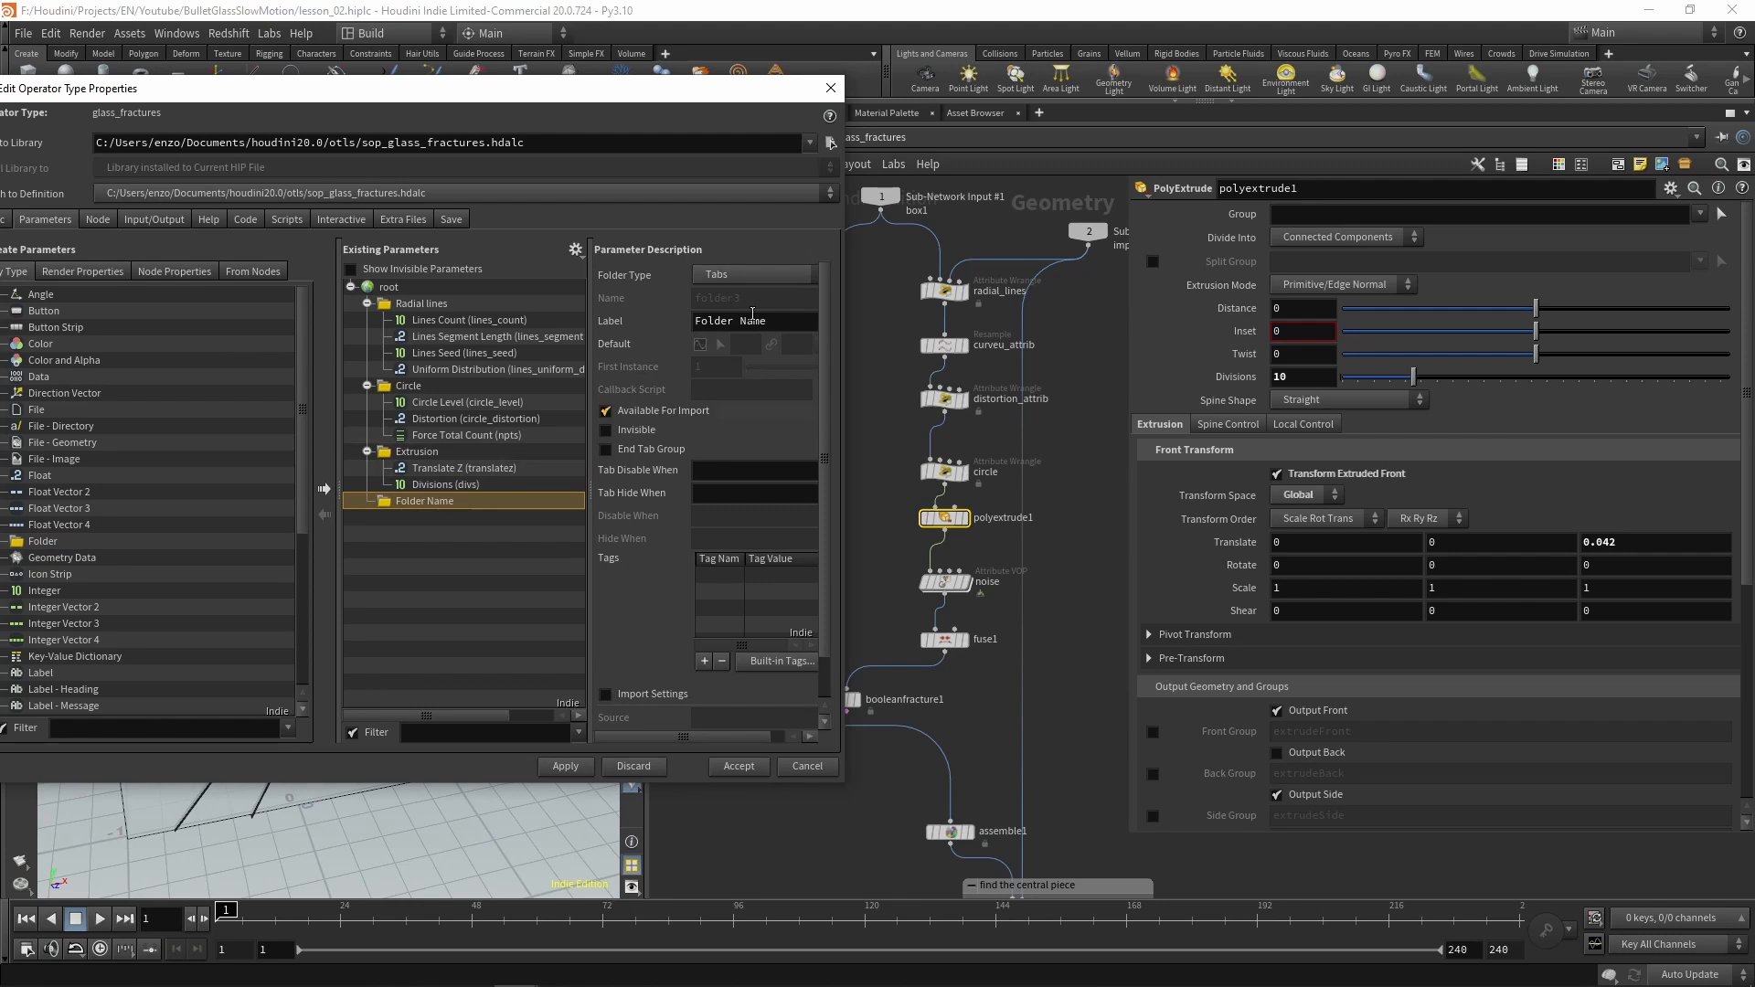
drag(773, 322, 557, 290)
text(Noise)
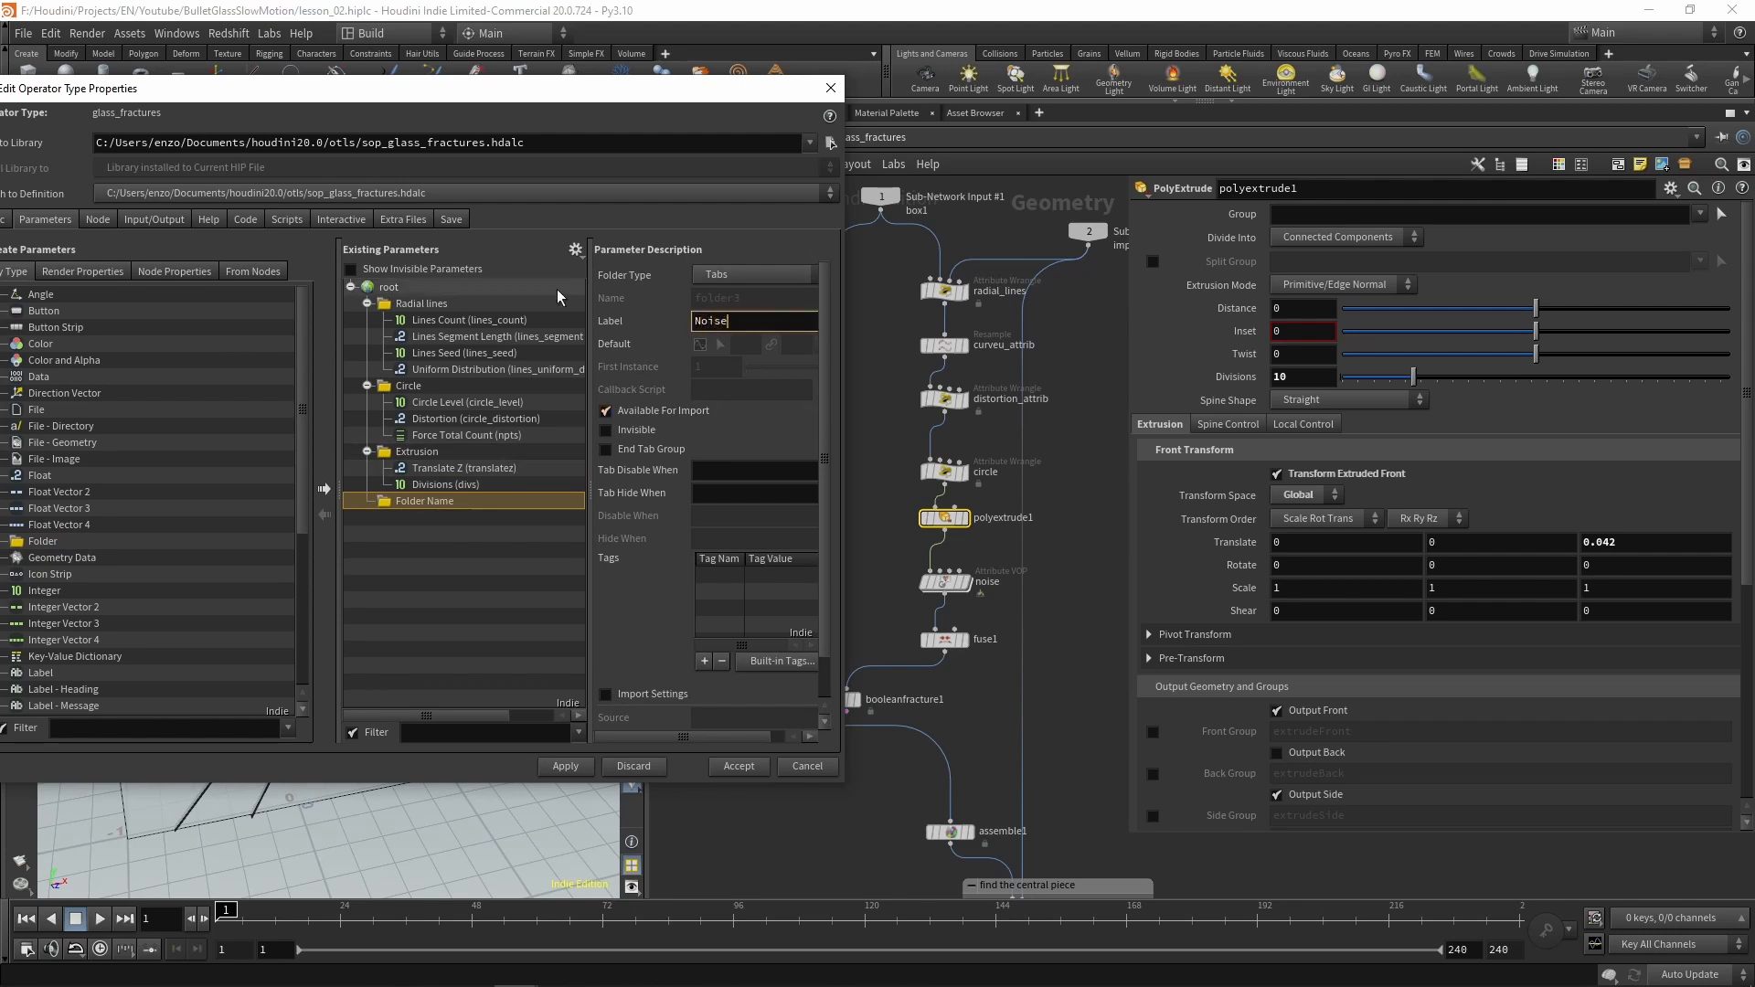
key(Tab)
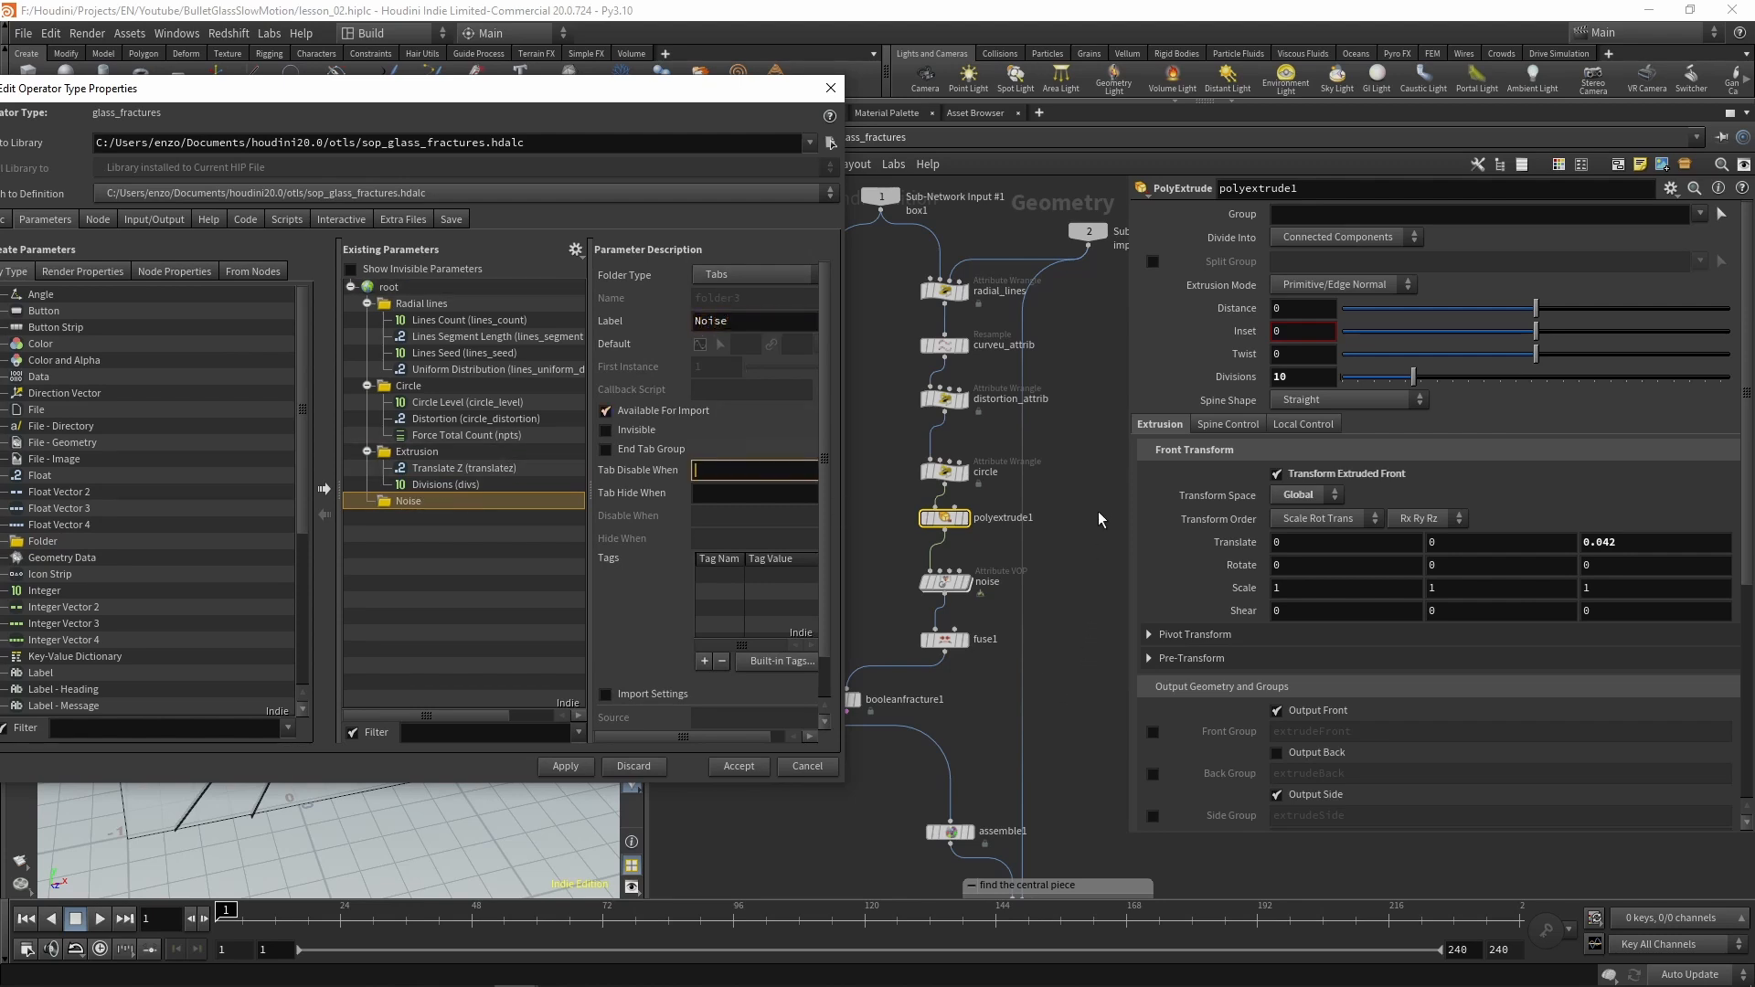
Promote the noise node's Frequency, Offset, Amplitude and Roughness into the Noise folder
click(946, 582)
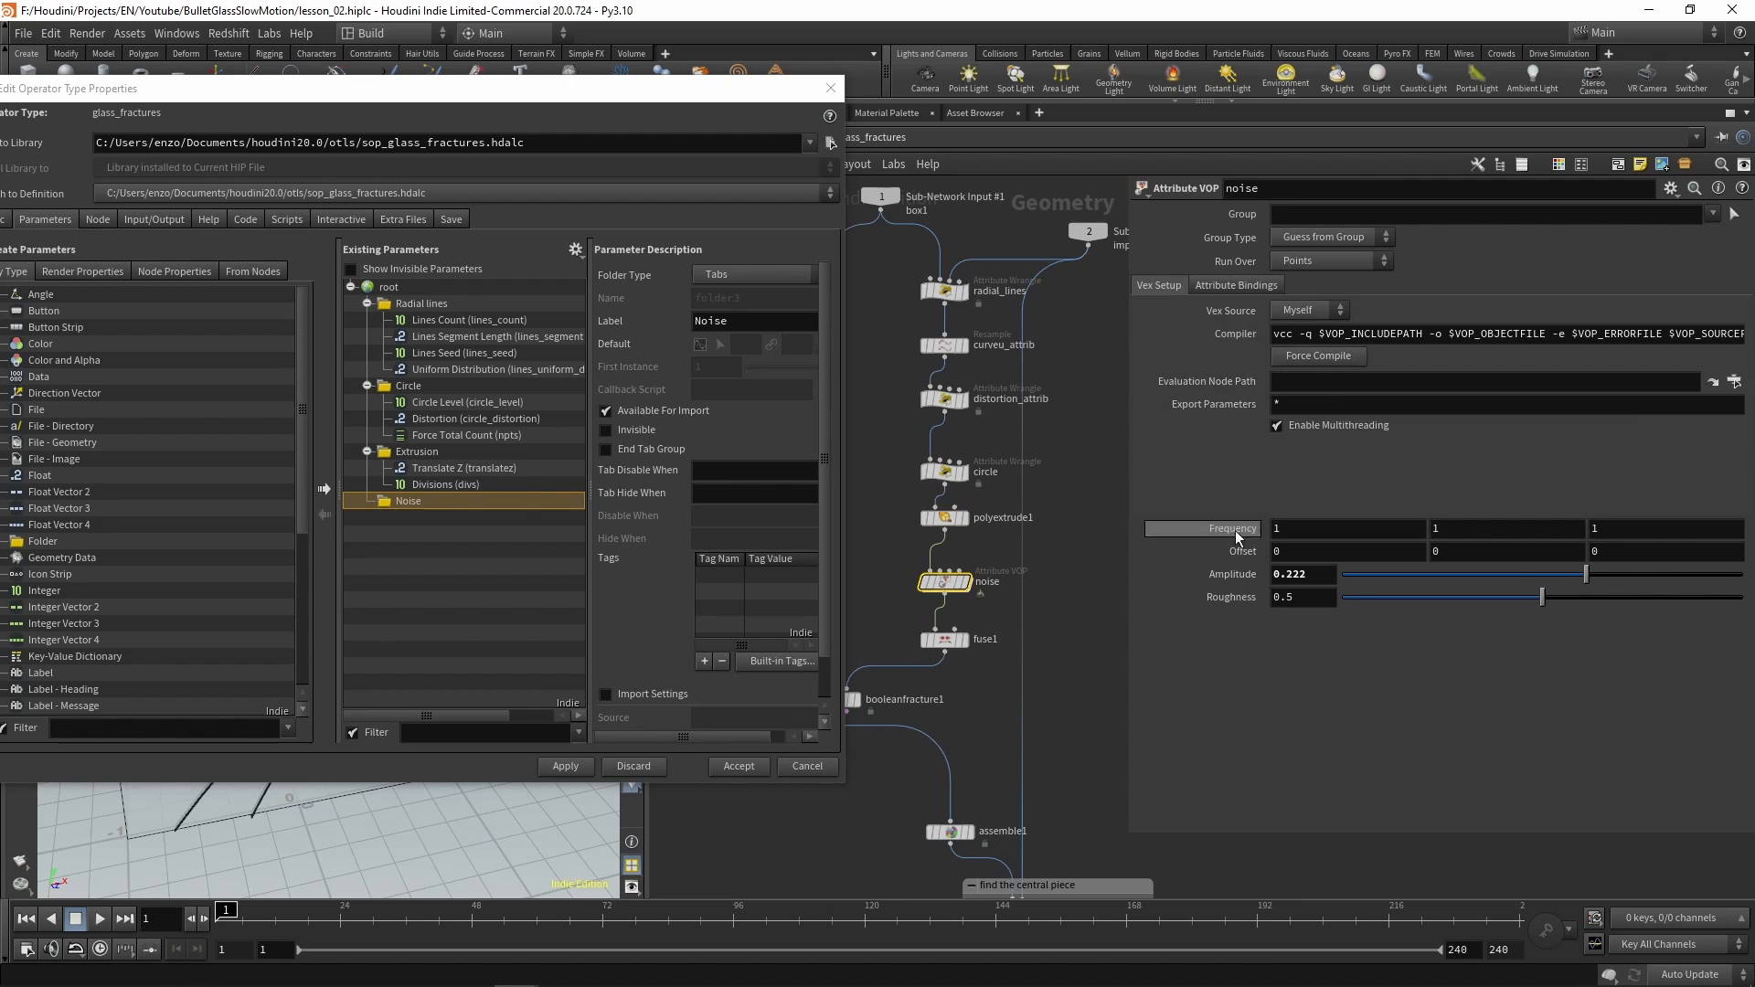
drag(1236, 530, 398, 502)
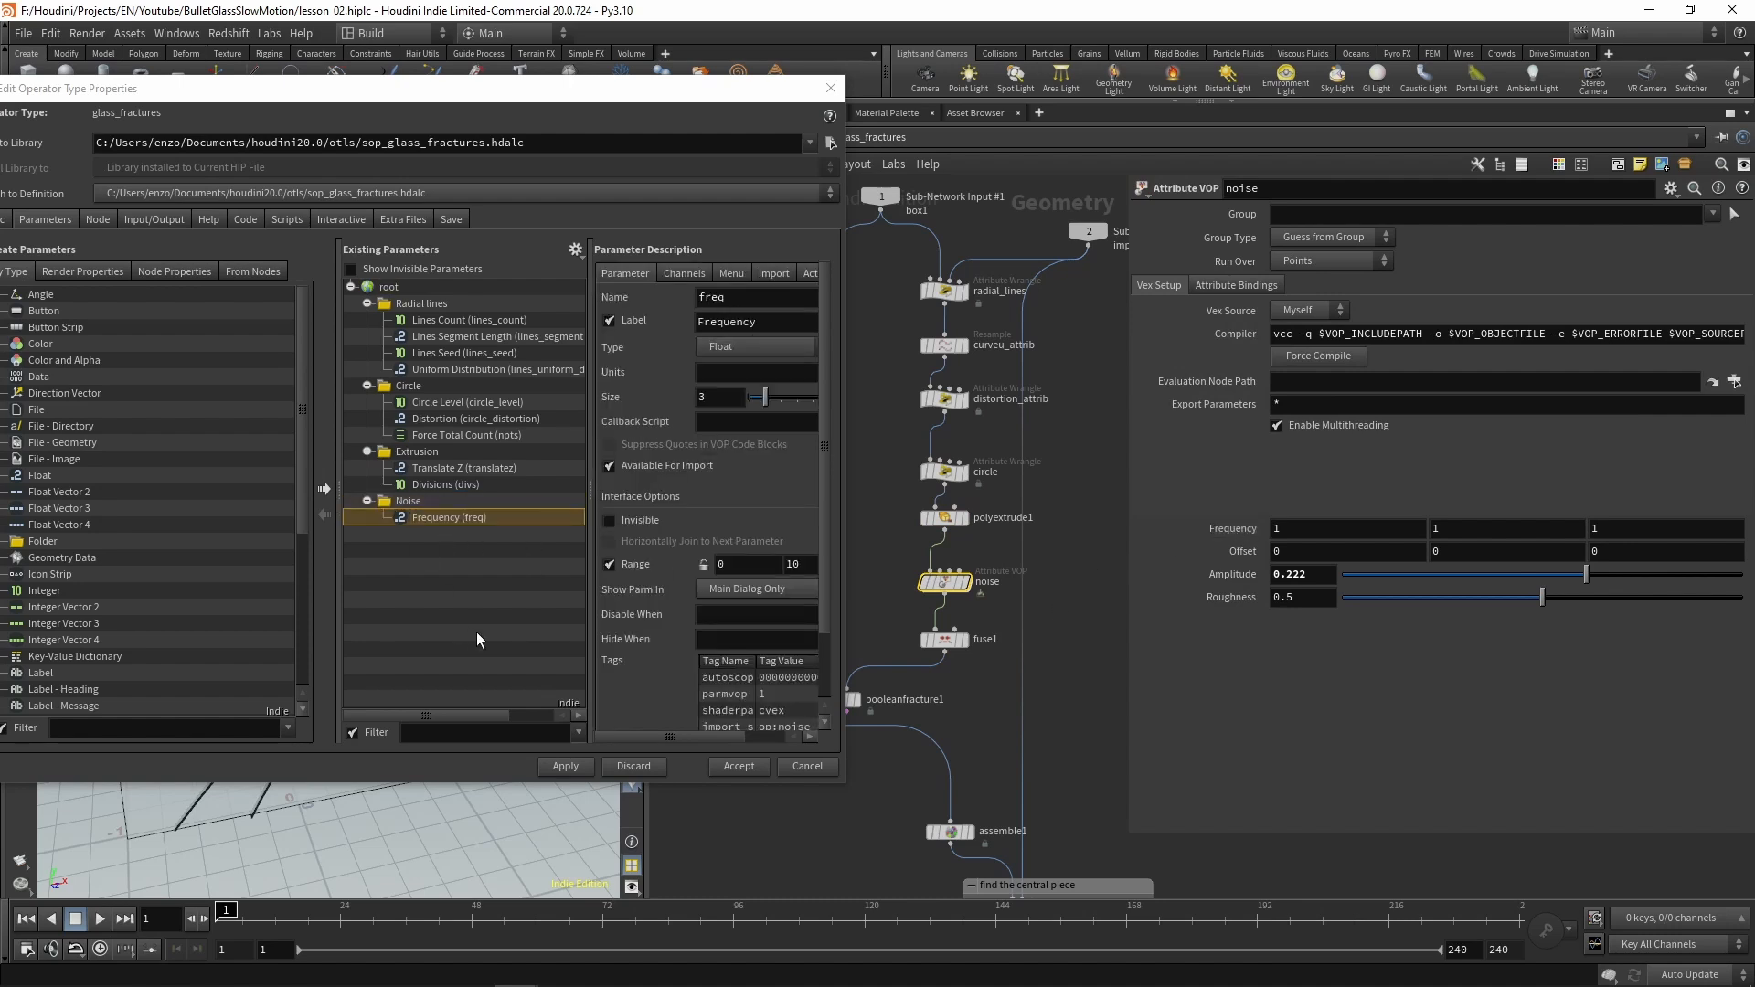
drag(1221, 551, 399, 507)
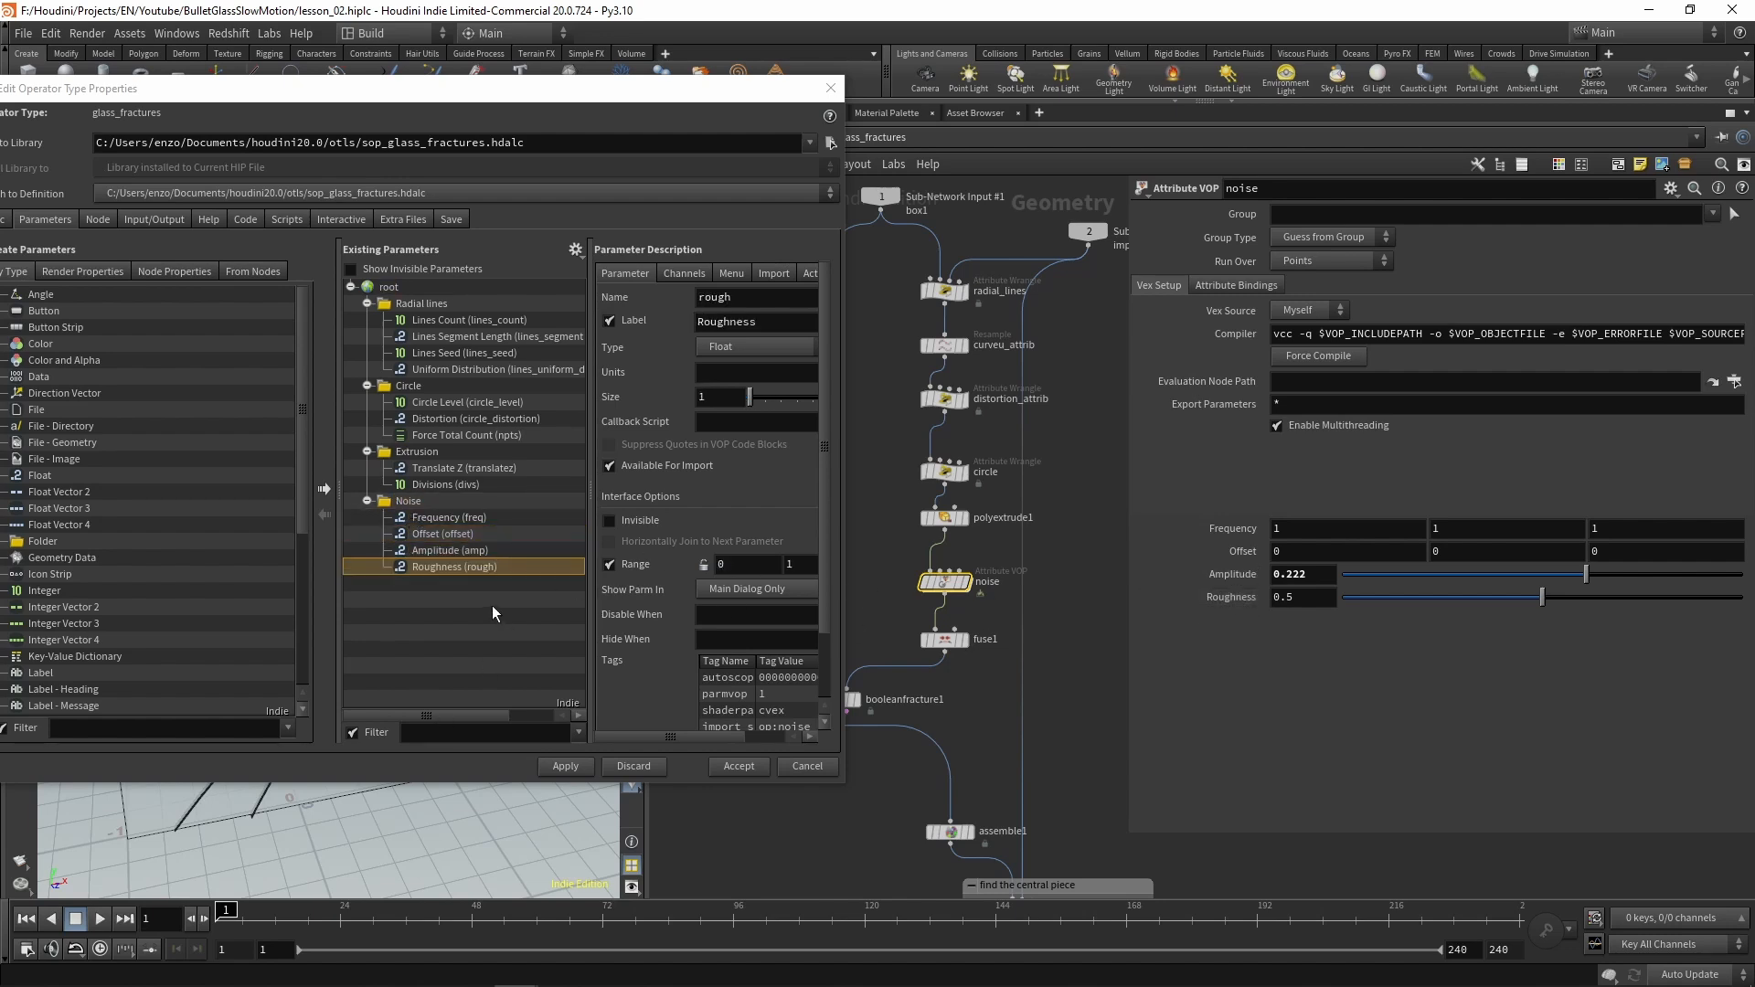
Widen the properties dialog and relabel the Lines Segment Length parameter as "Segment Length"
click(479, 320)
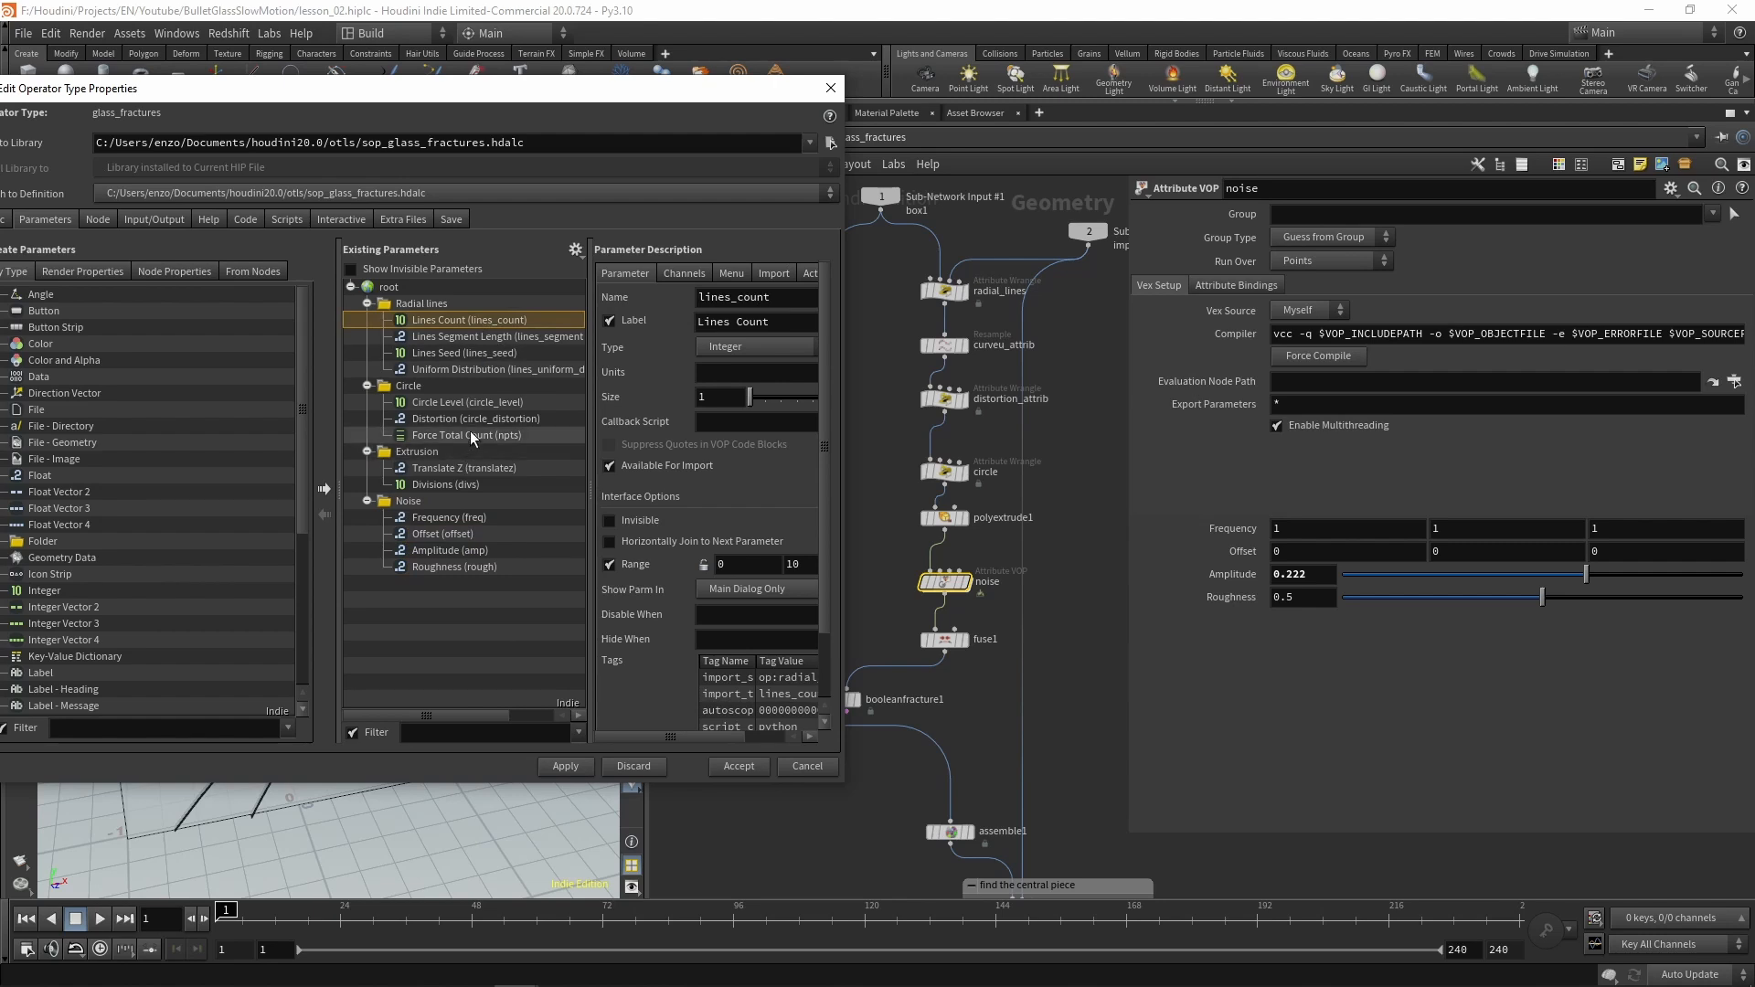
click(458, 336)
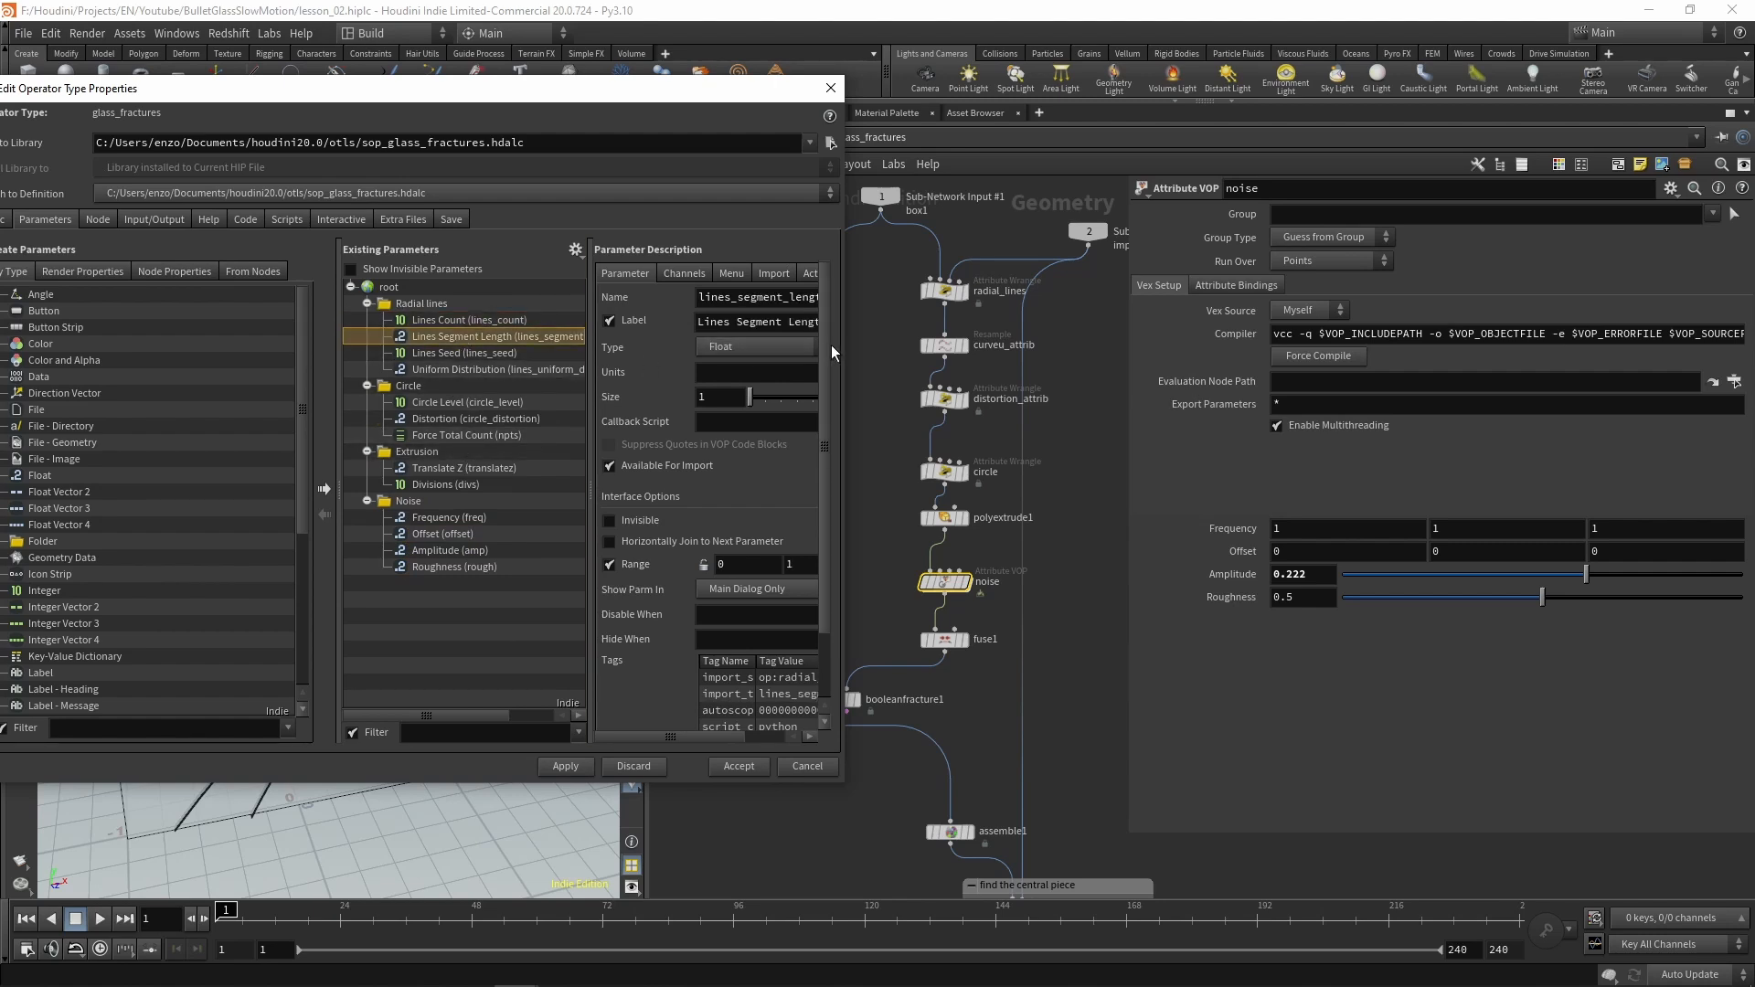
drag(843, 341, 1088, 384)
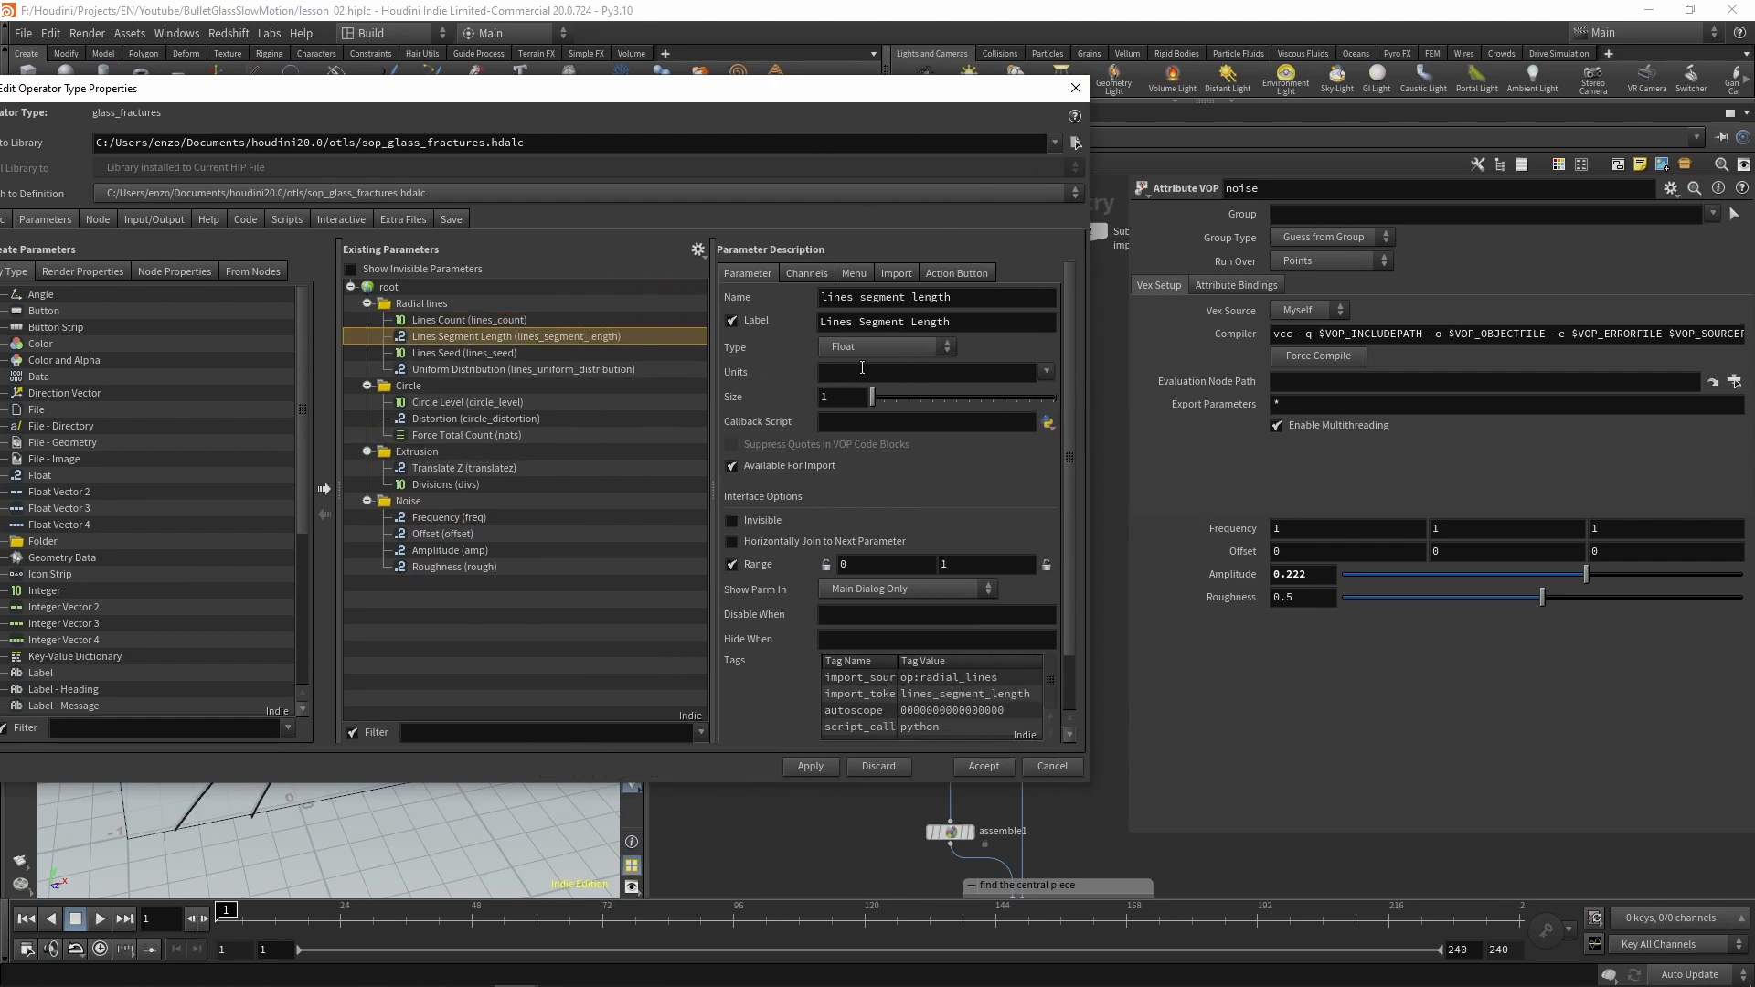
drag(859, 321, 821, 321)
key(BackSpace)
key(Return)
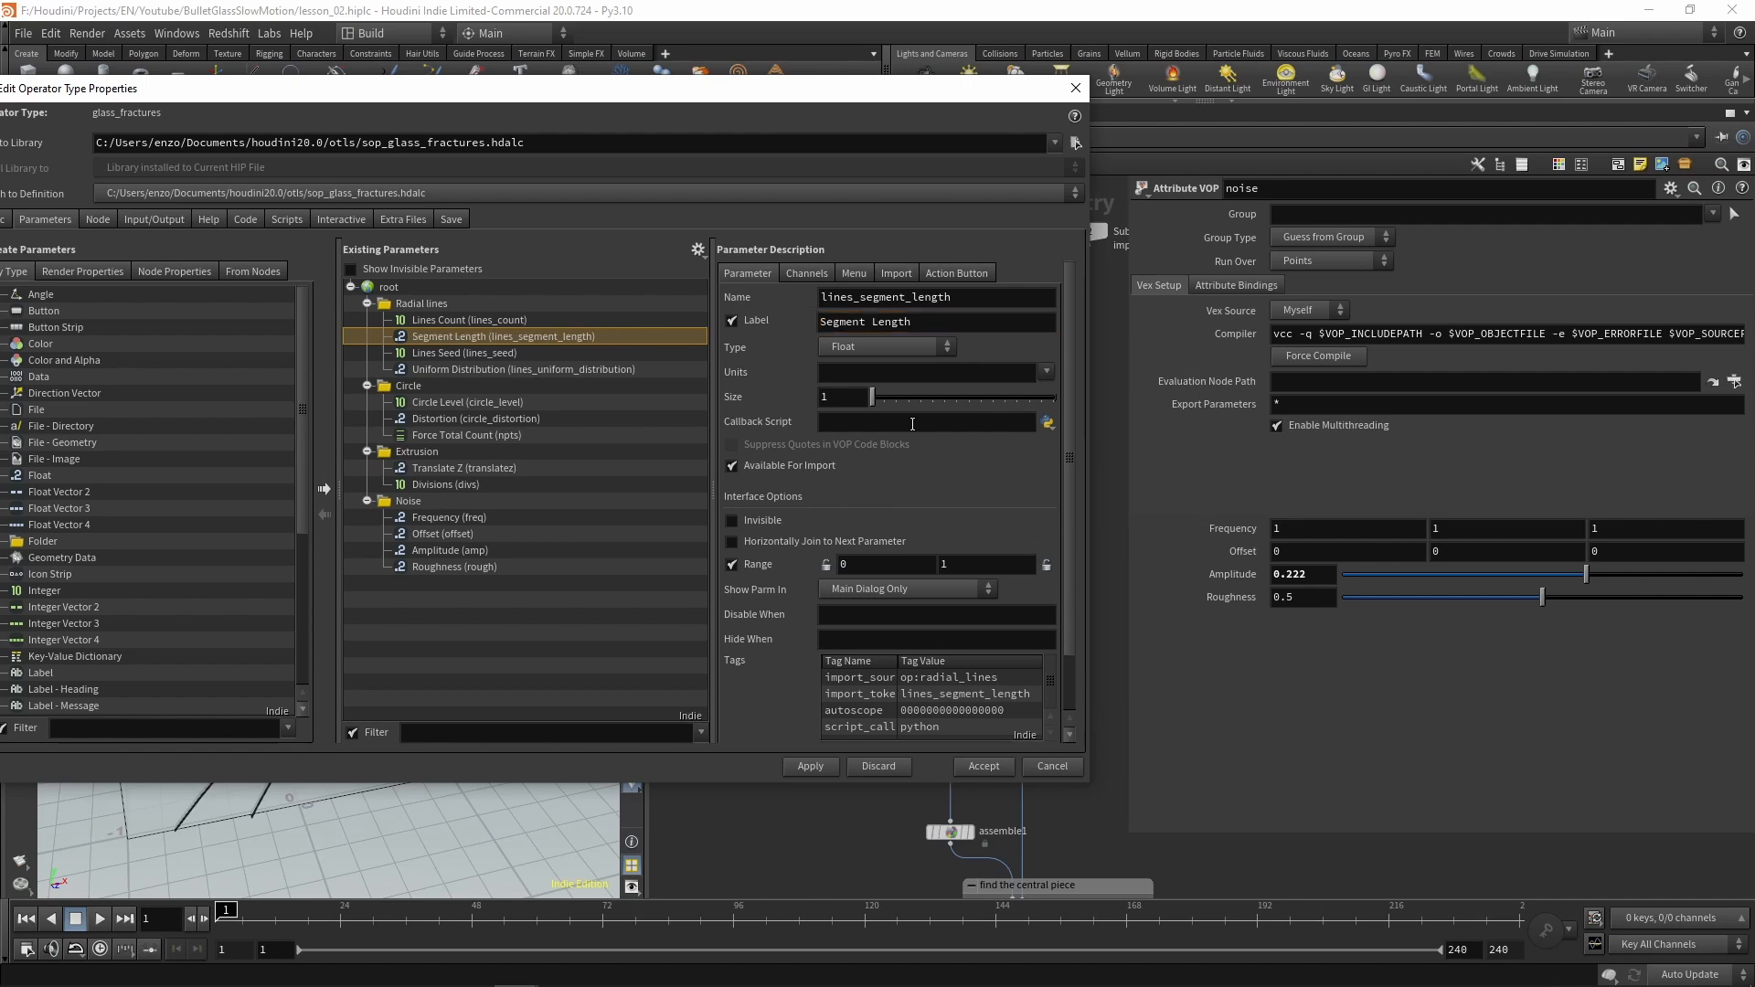
Relabel the Lines Seed parameter in the Radial lines folder as "Seed"
click(442, 355)
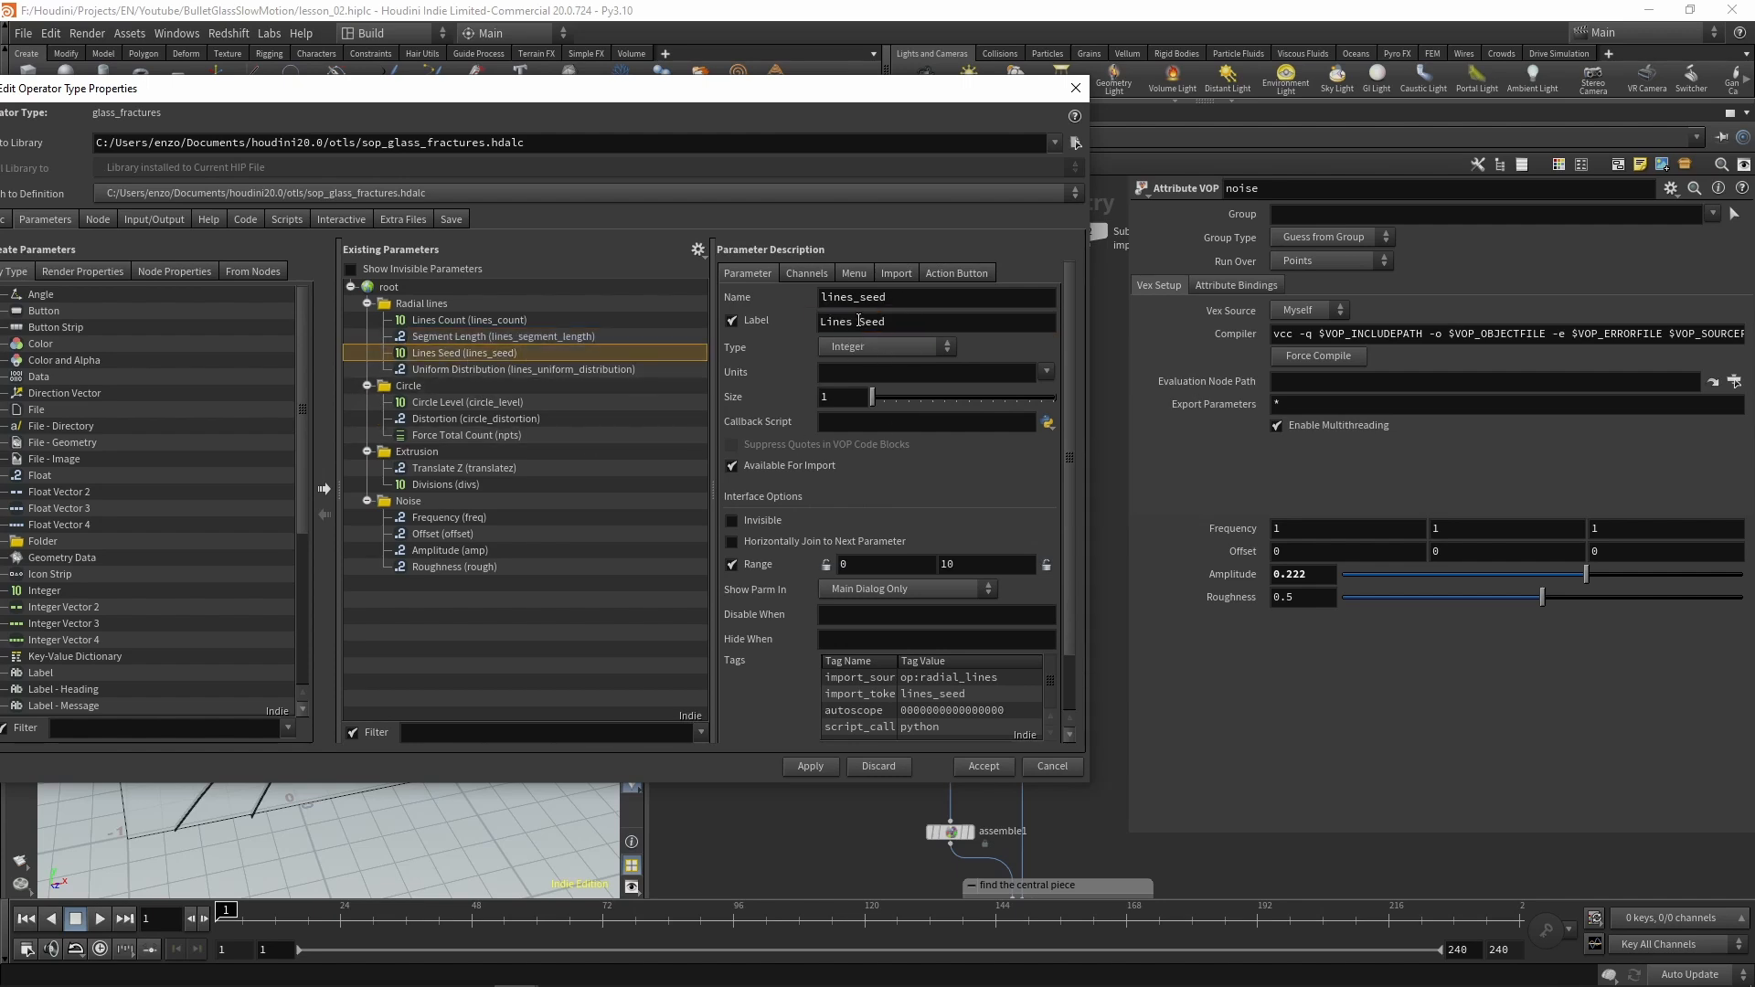
drag(859, 322, 821, 322)
key(BackSpace)
key(Return)
Relabel the Force Total Count parameter in the Circle folder as "Voronoi Count"
click(462, 369)
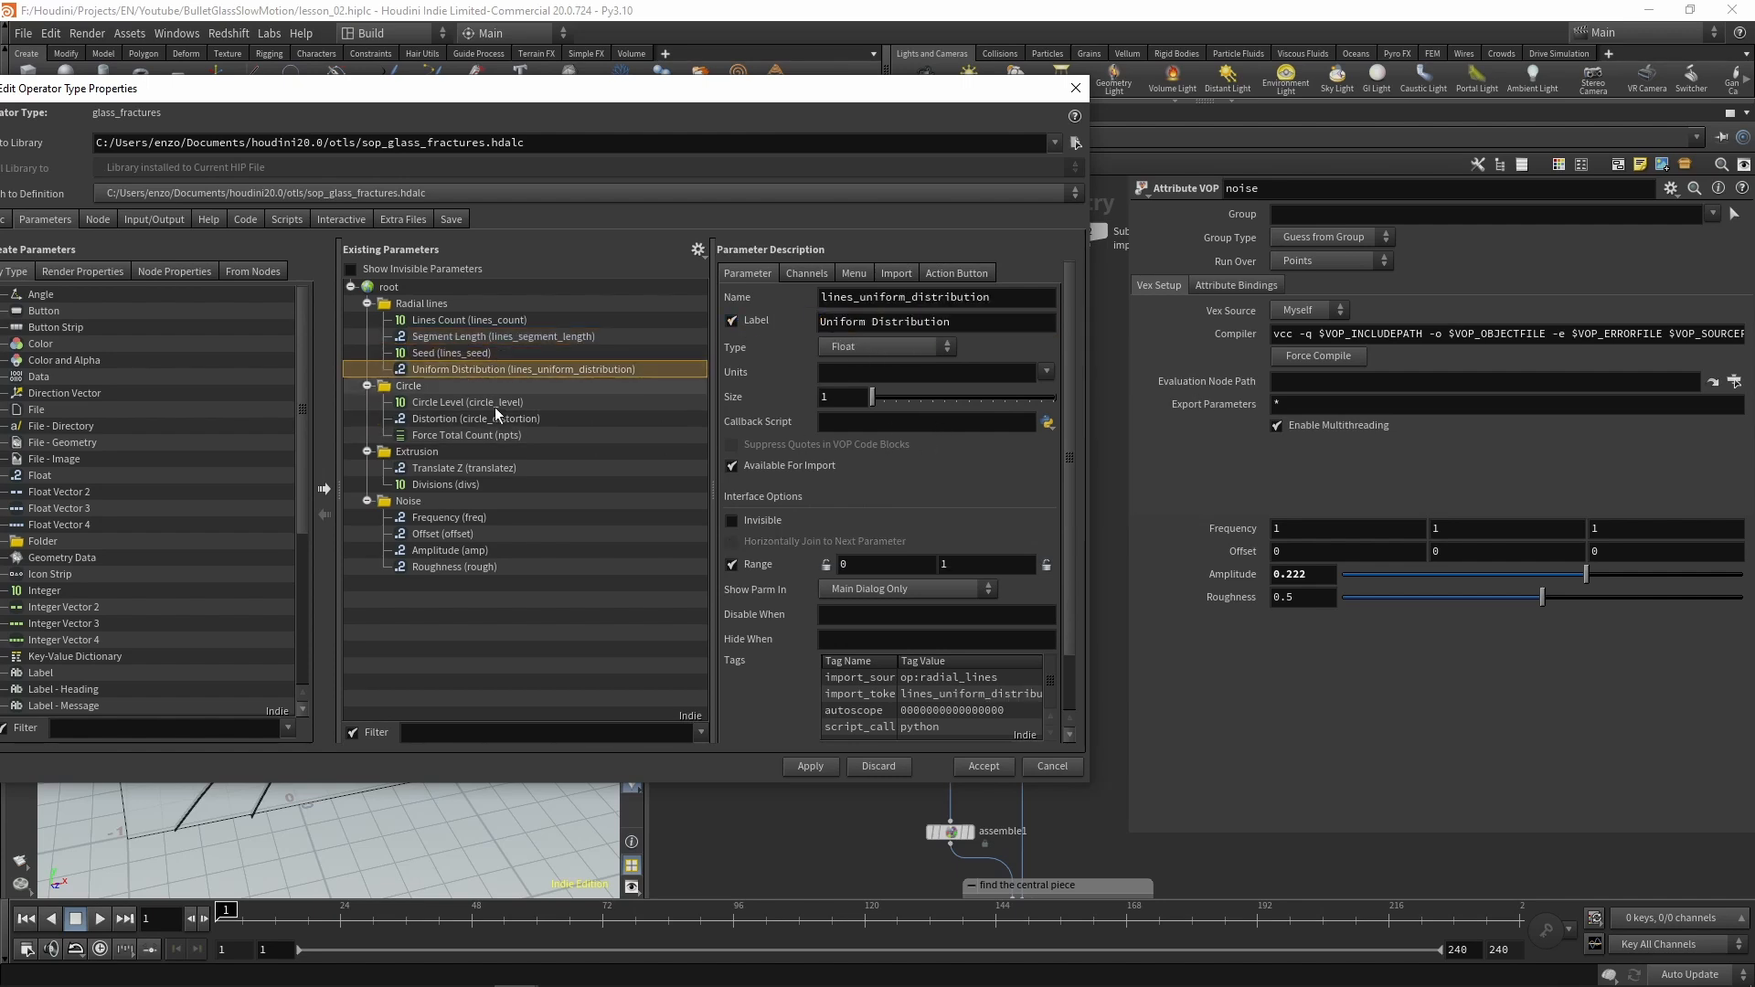
click(446, 402)
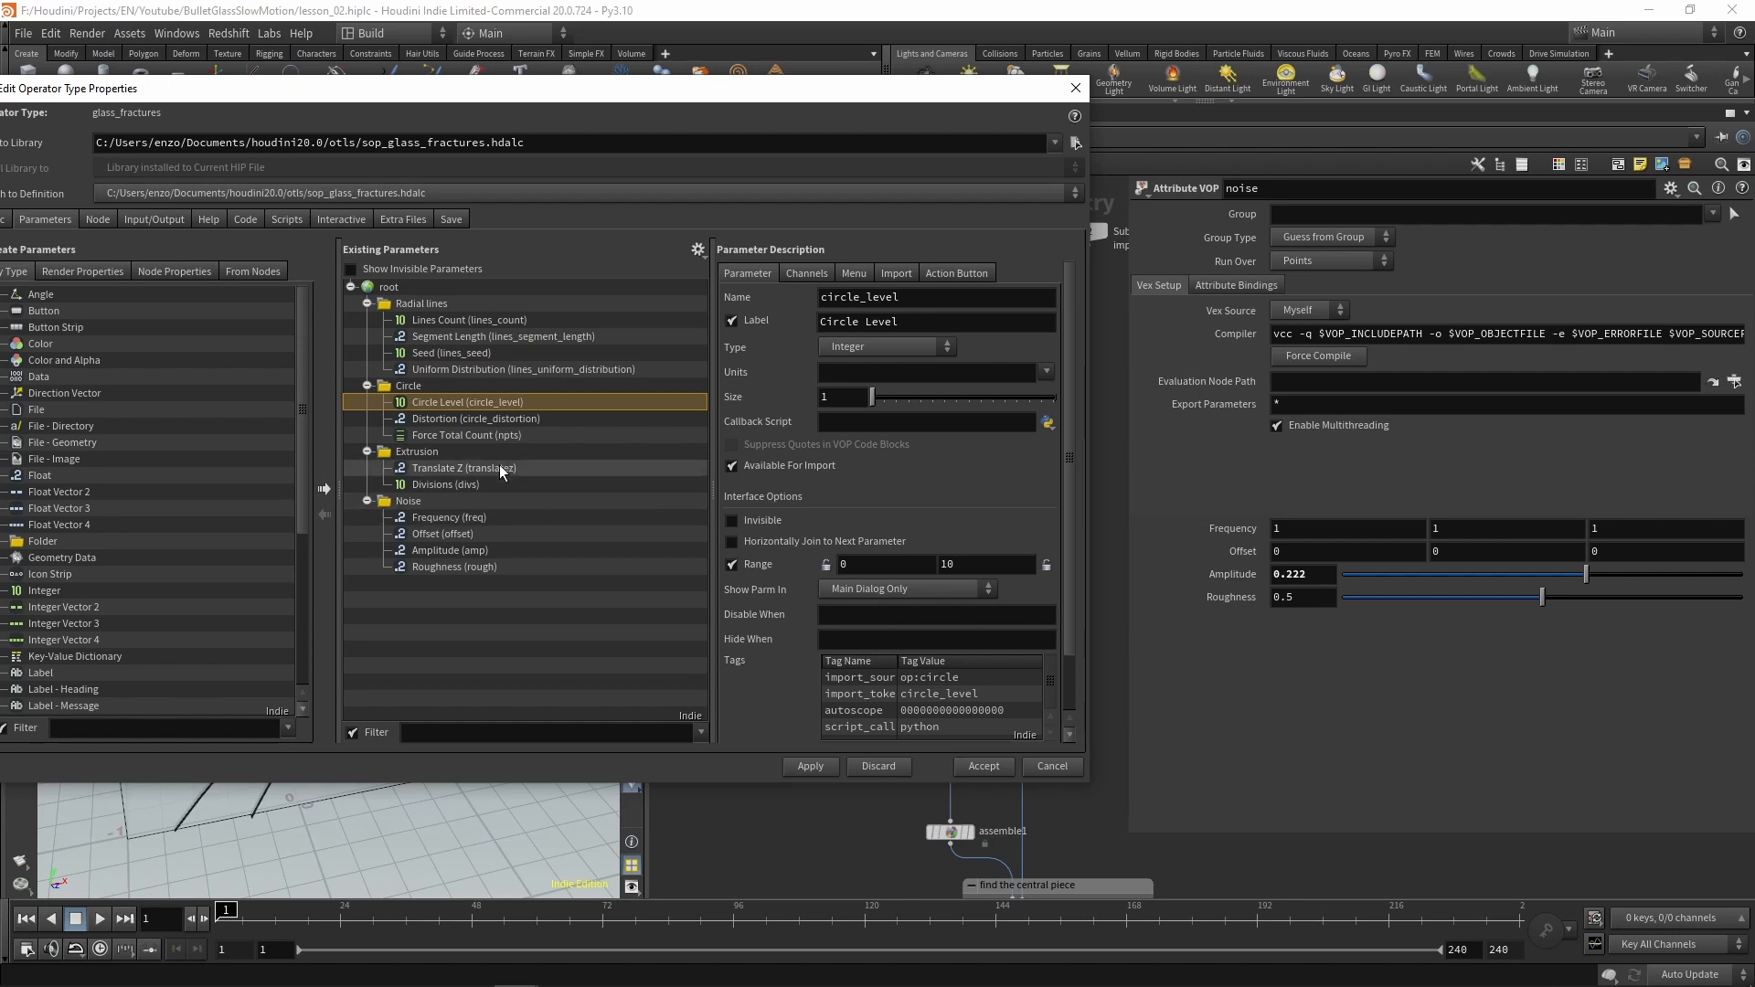
click(462, 419)
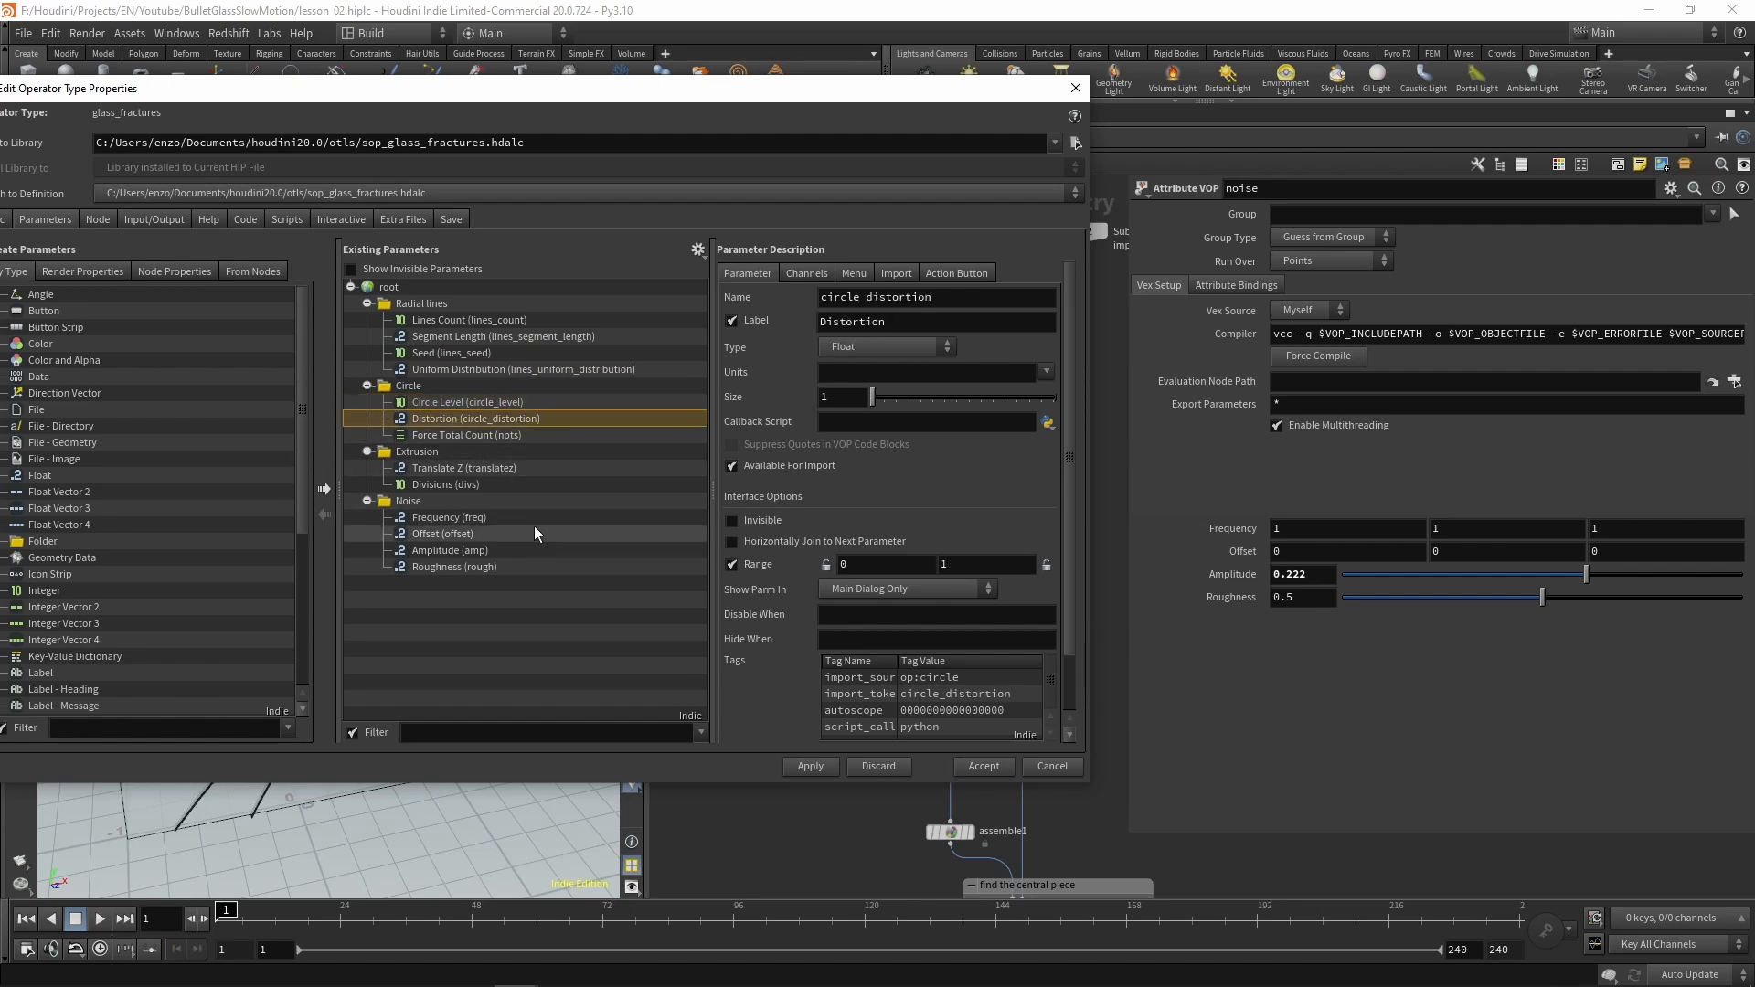
click(476, 436)
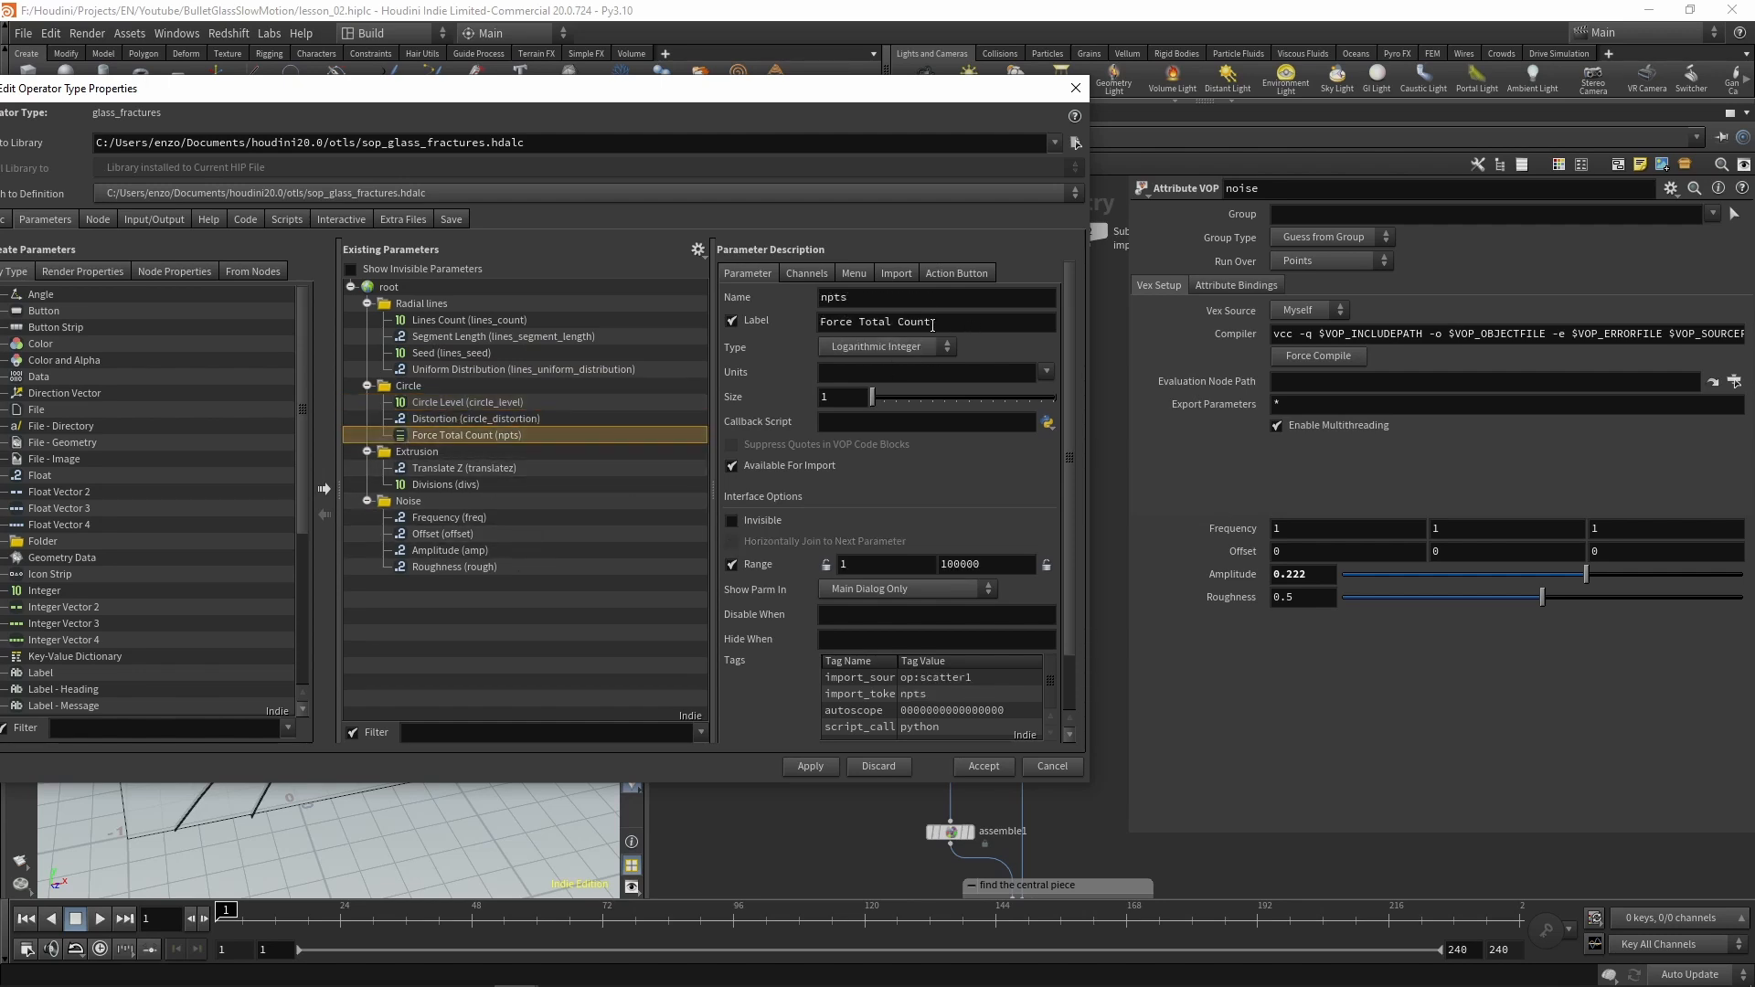
drag(896, 322, 730, 324)
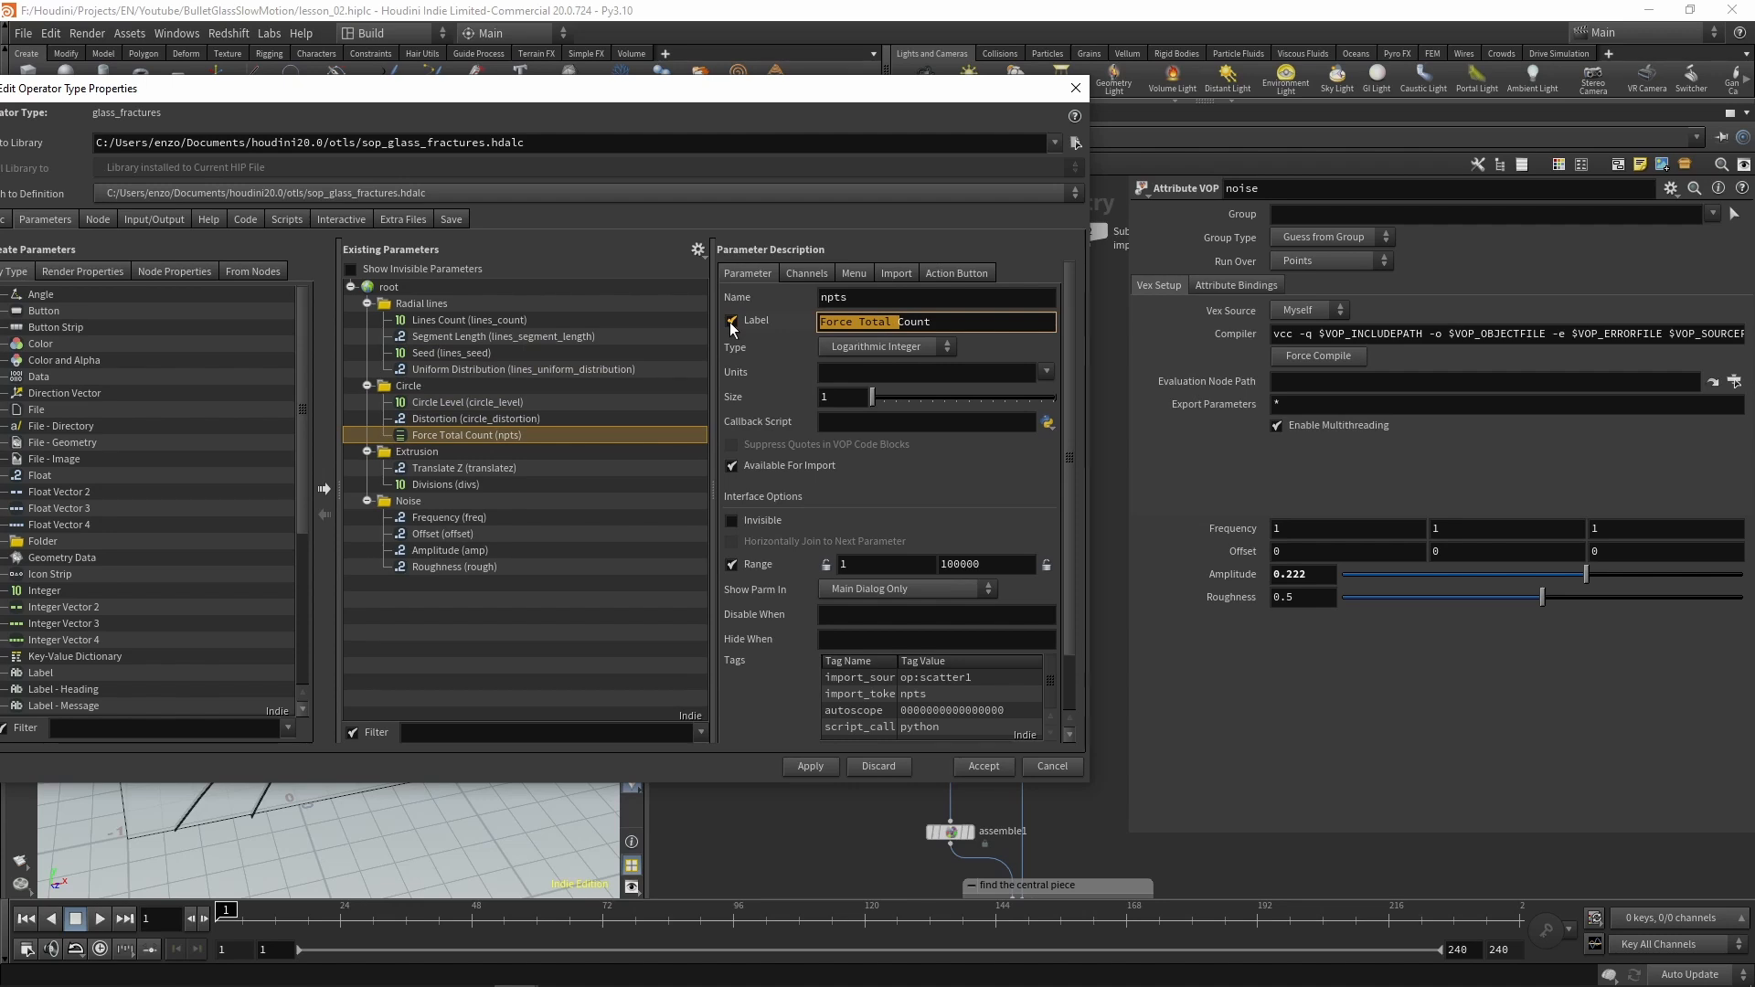
text(Voronoi)
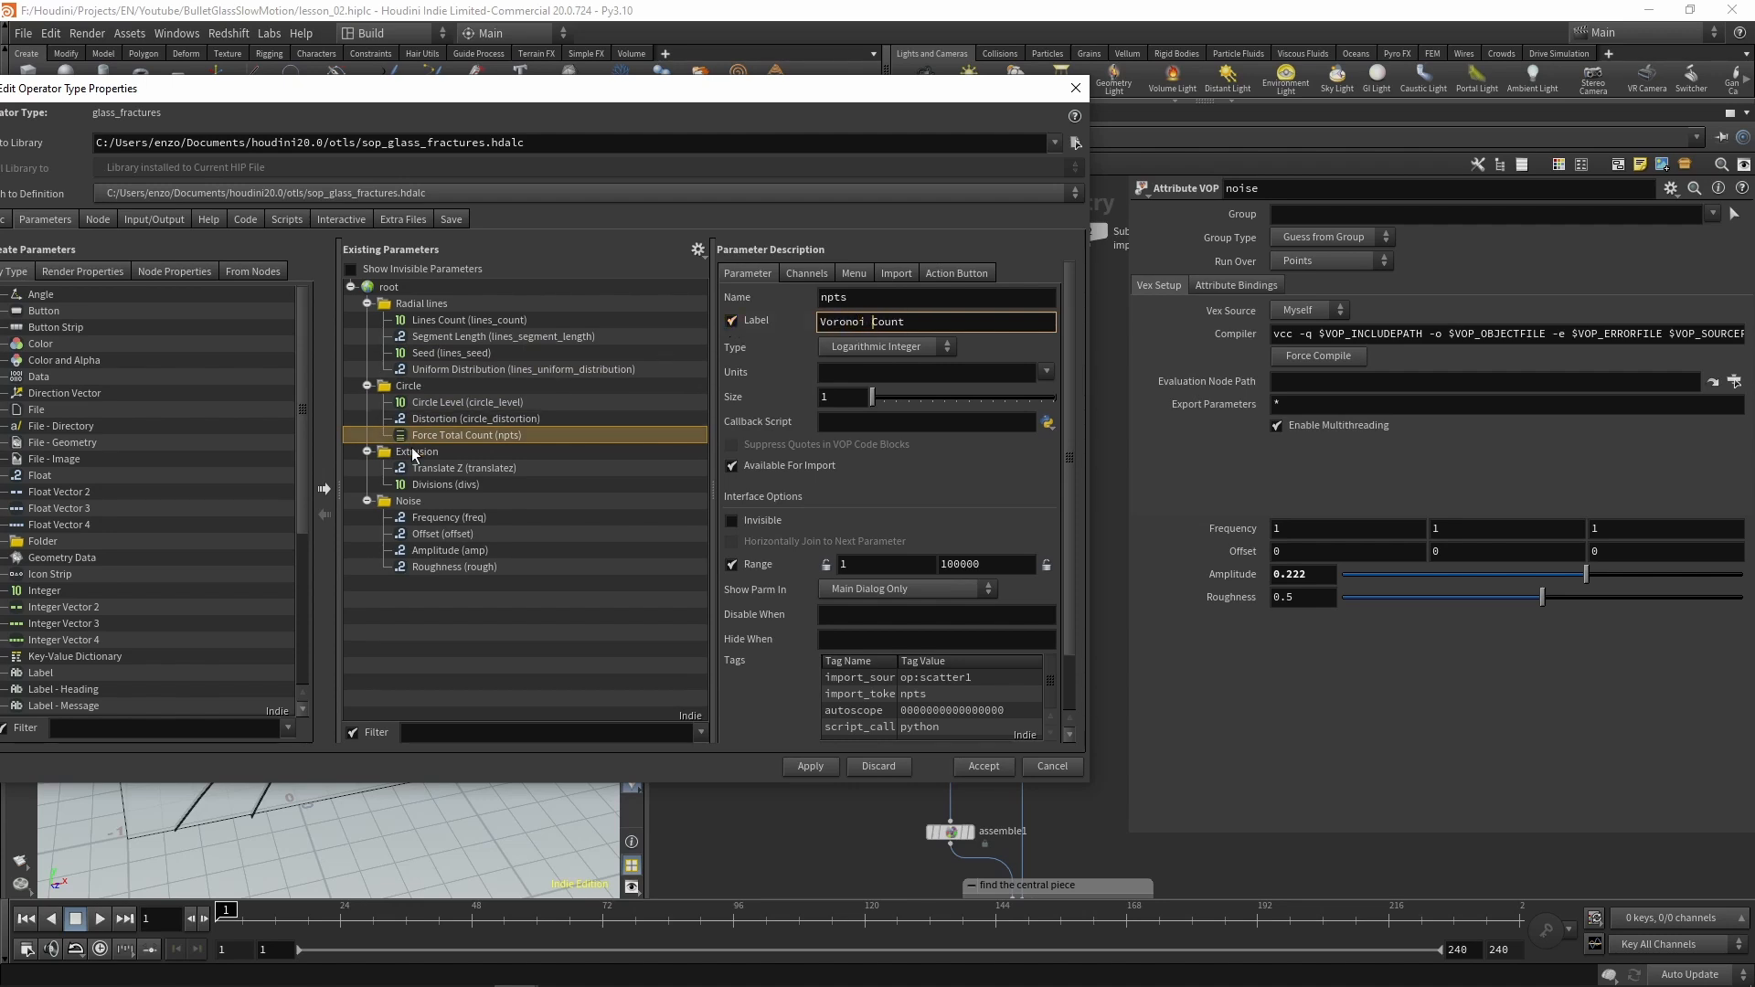
Relabel the Translate Z parameter in the Extrusion folder as "Depth"
click(436, 470)
drag(895, 321, 818, 323)
text(D)
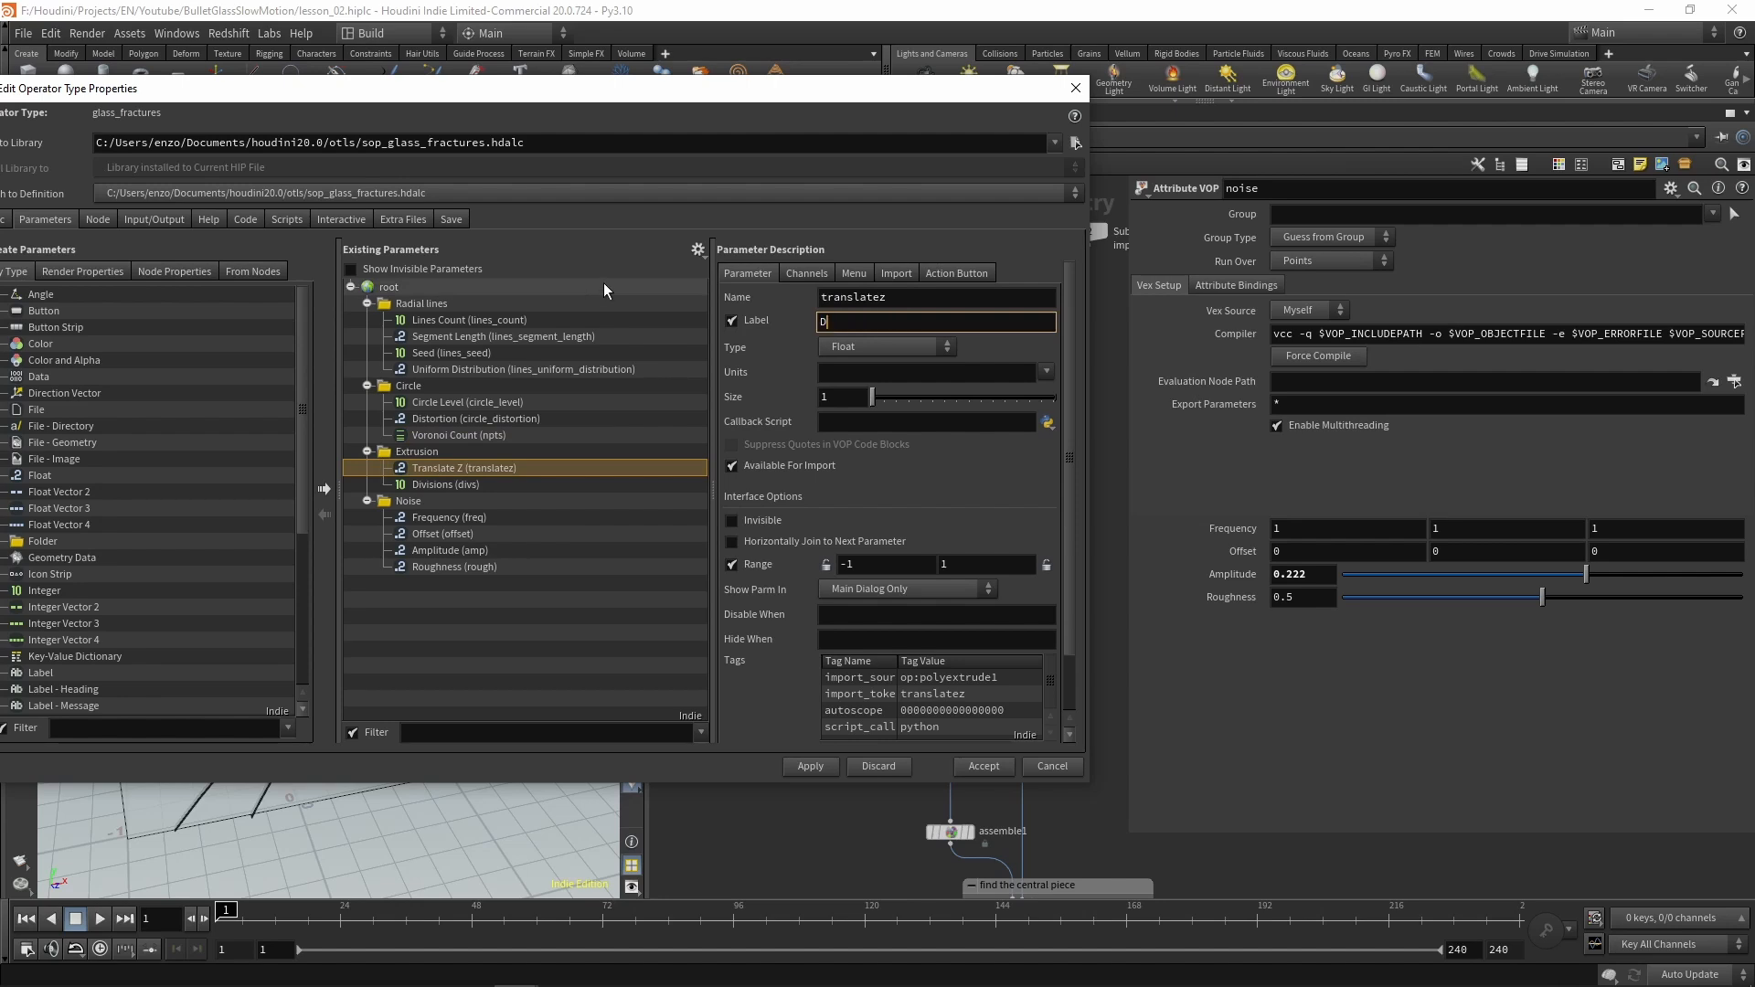
text(epth)
key(Tab)
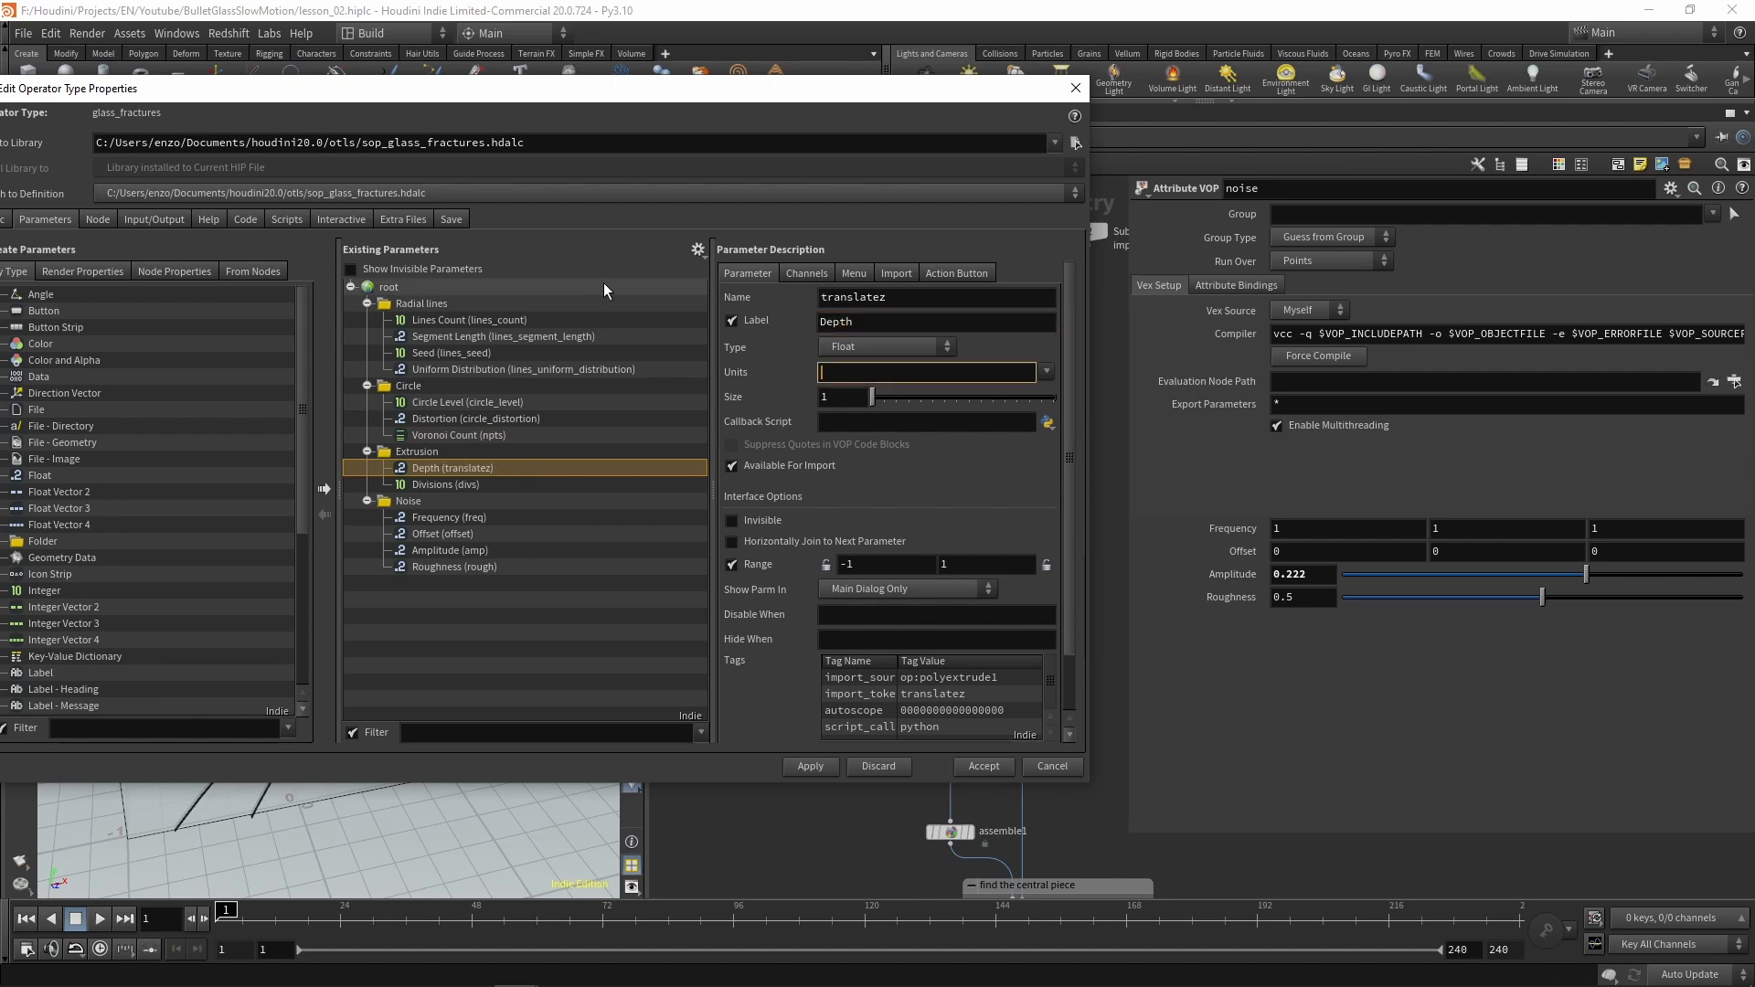
Apply and accept the asset's parameter interface, and review its Circle, Extrusion and Noise folders from the geo1 level
click(451, 485)
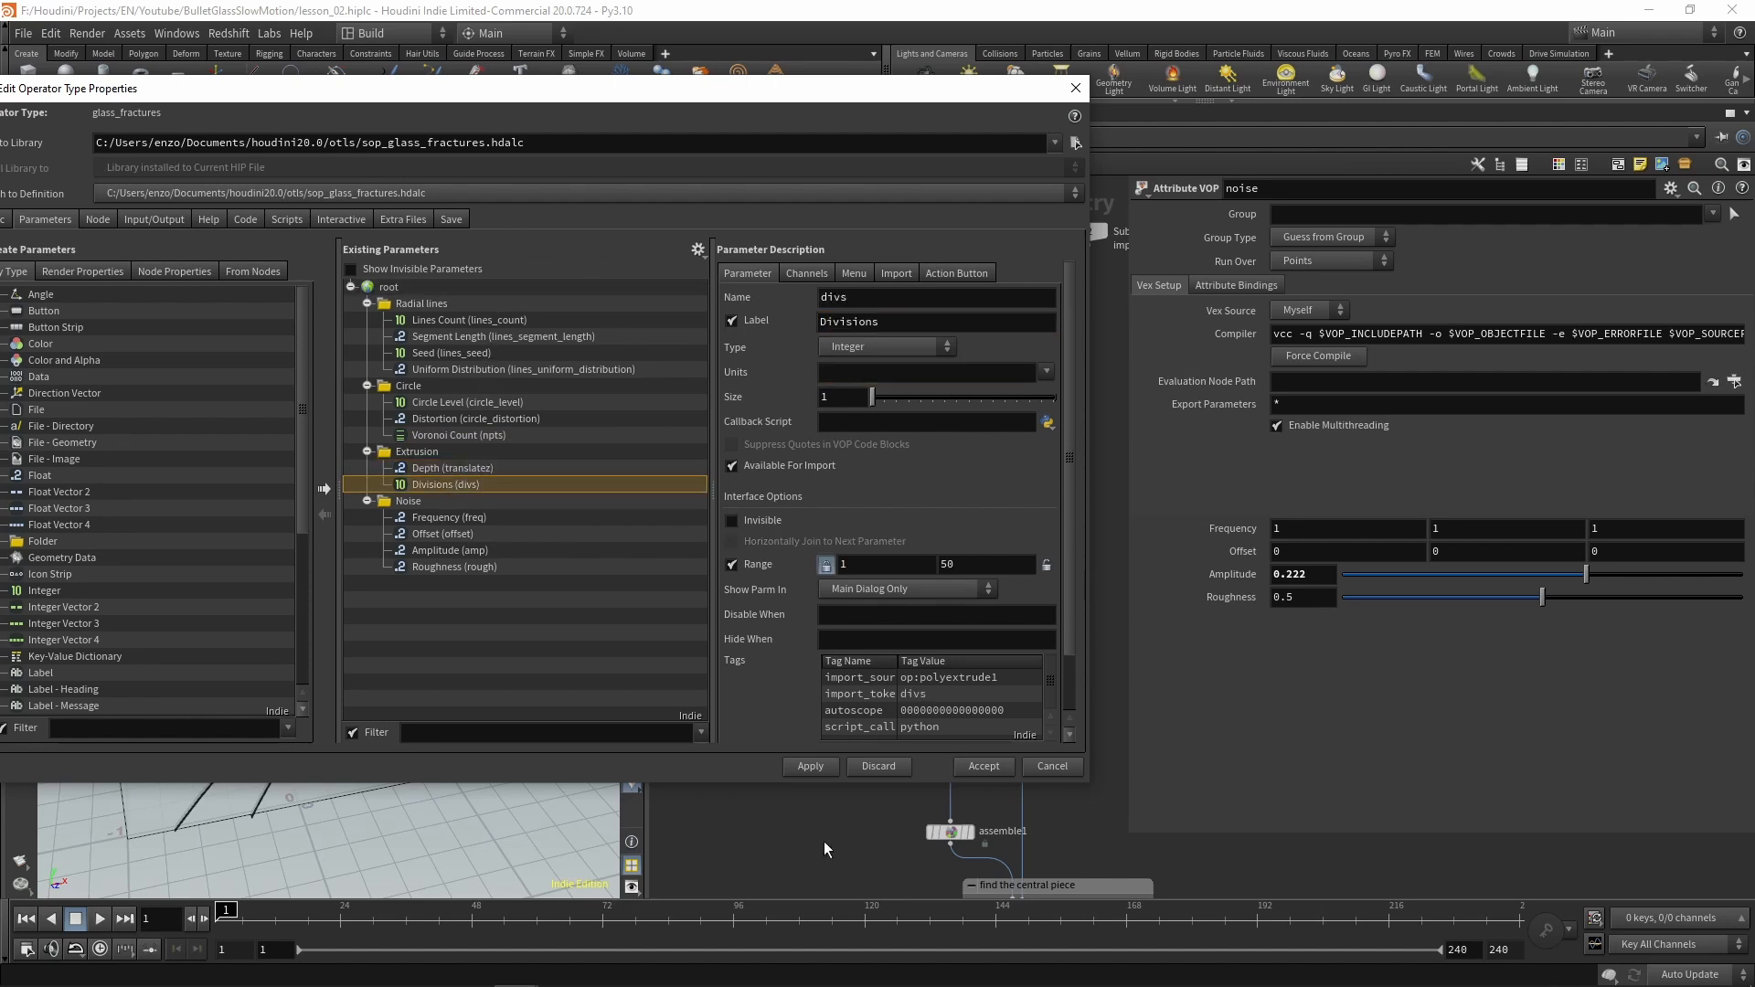
click(819, 770)
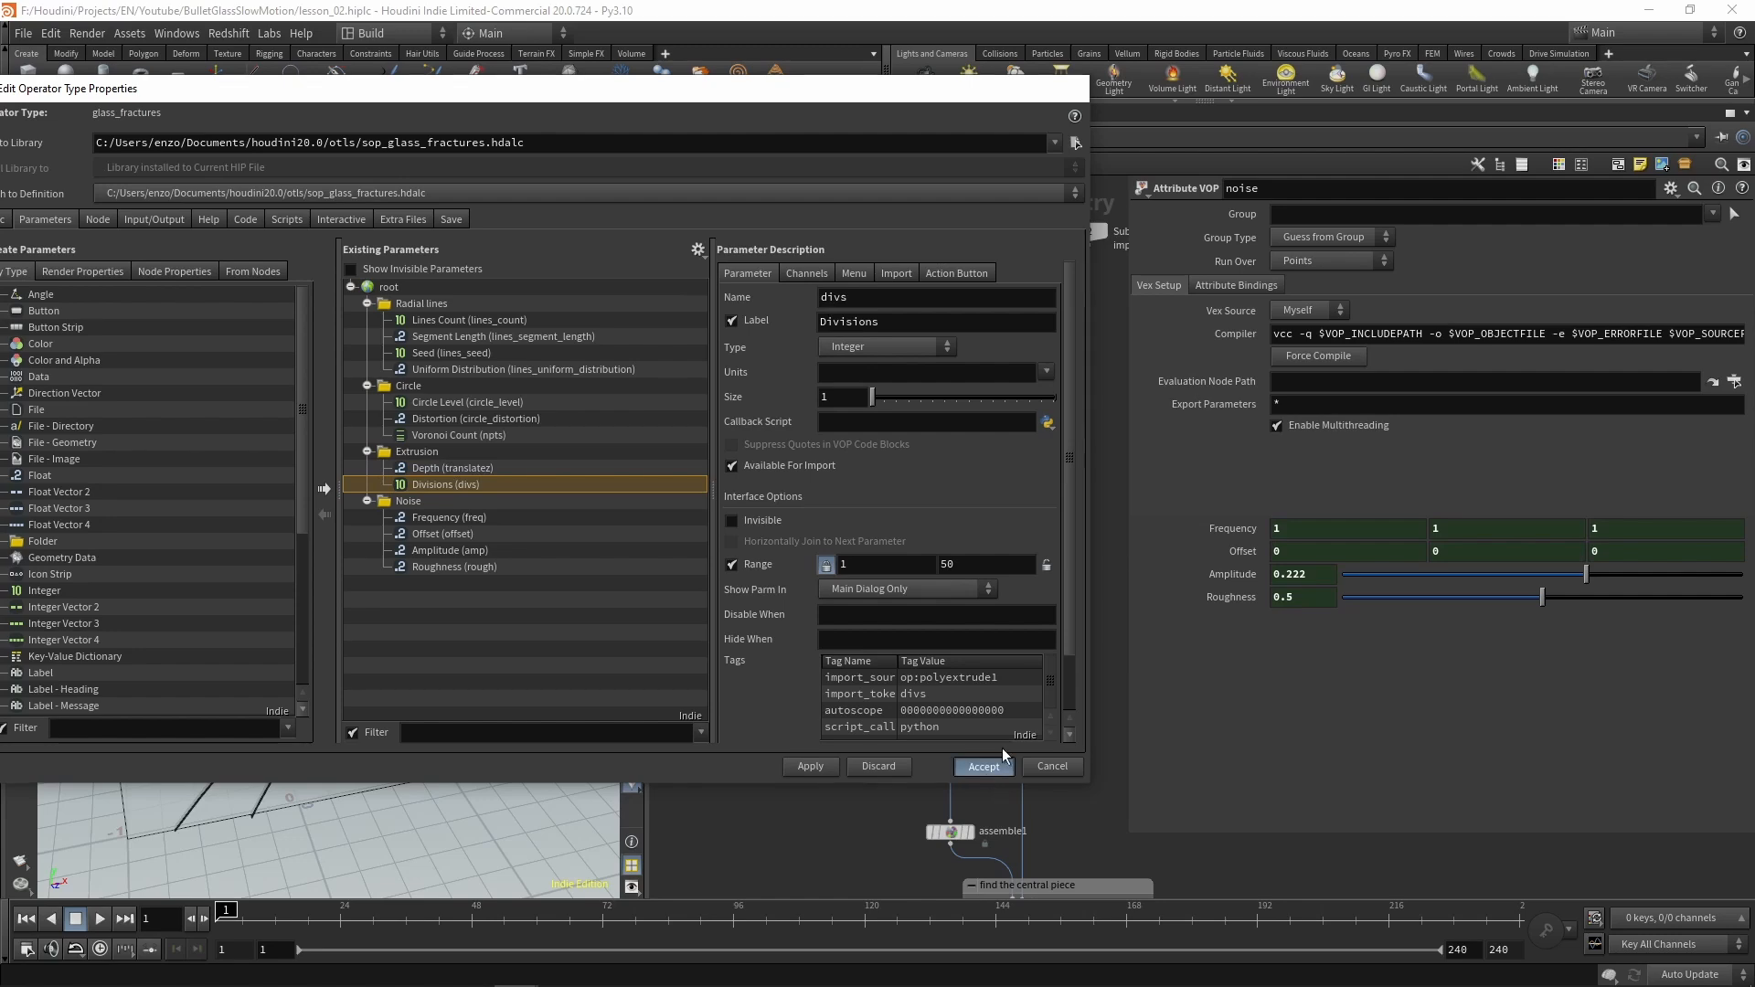
click(984, 767)
key(u)
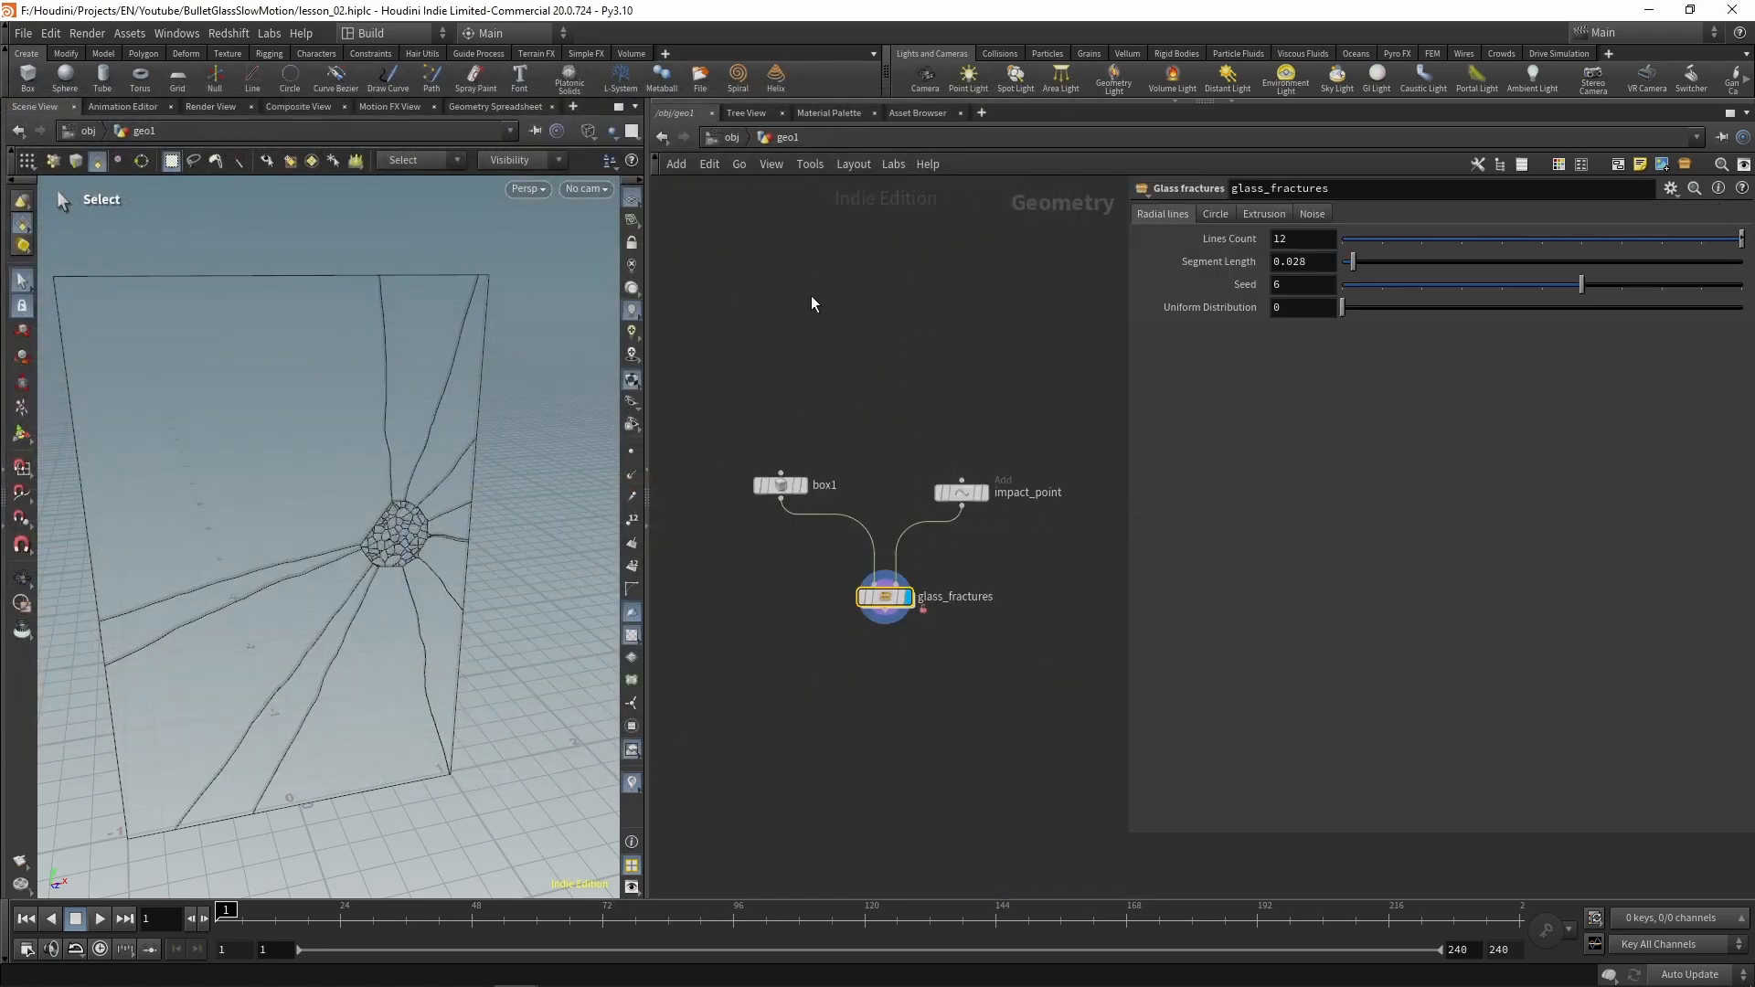
click(1216, 216)
click(1266, 216)
click(1316, 216)
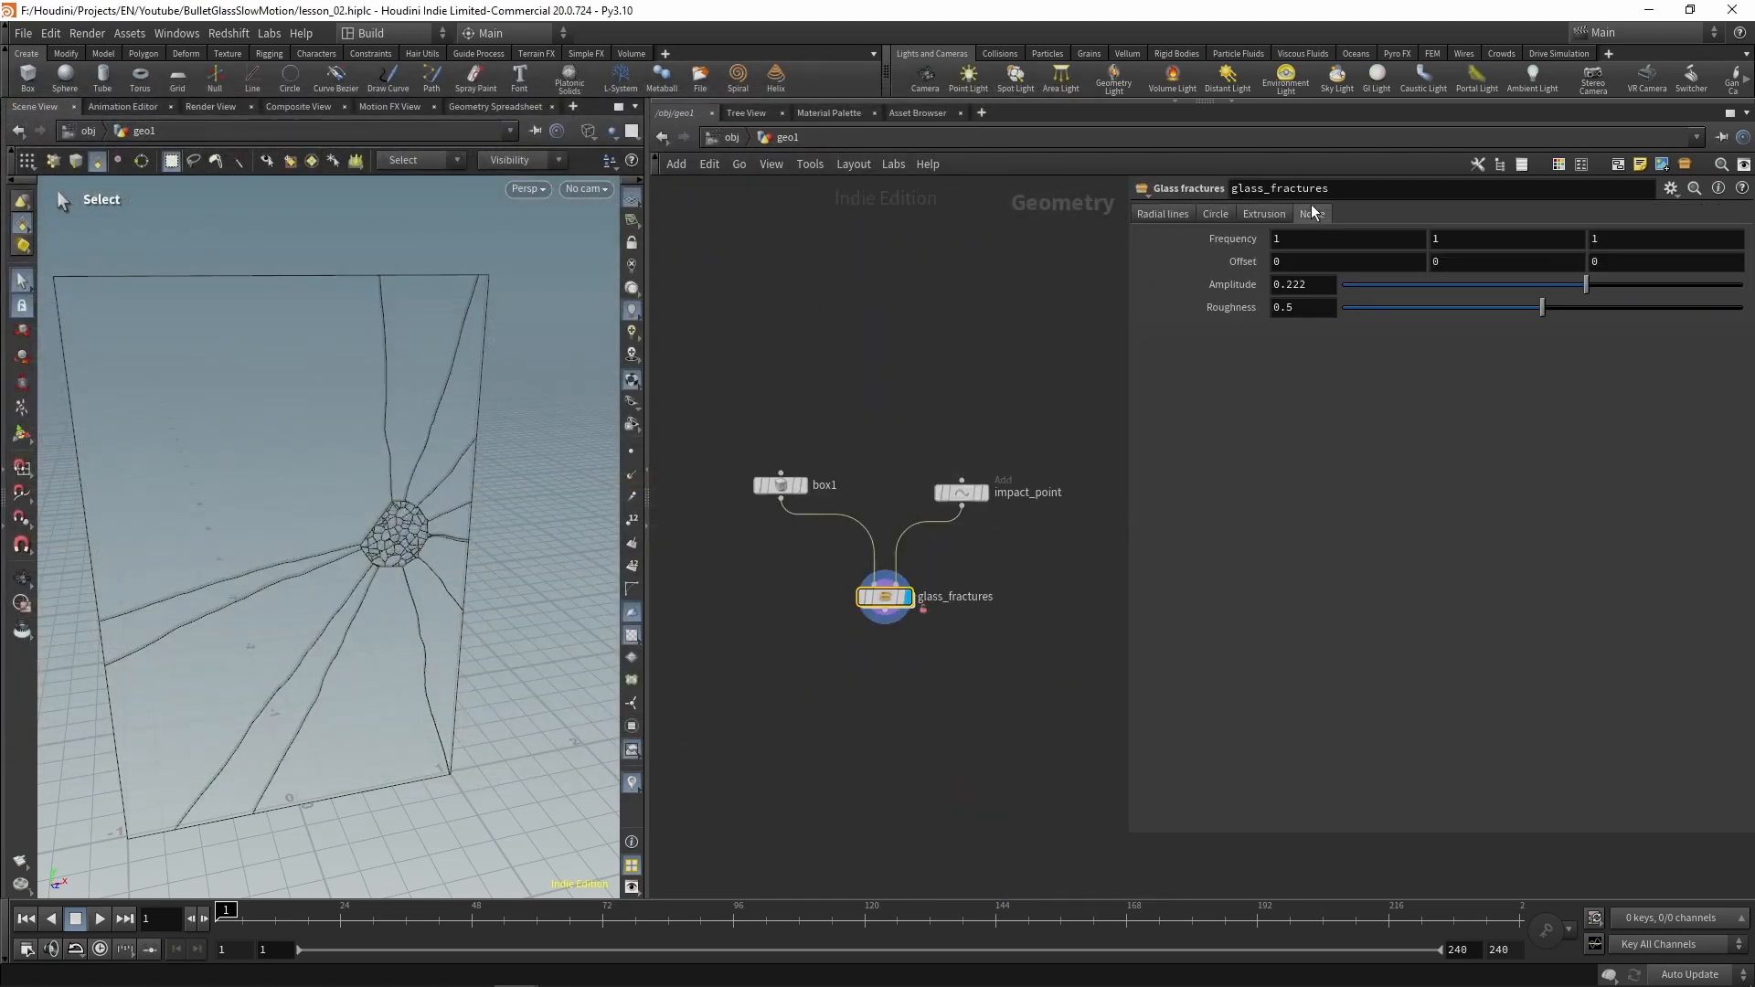